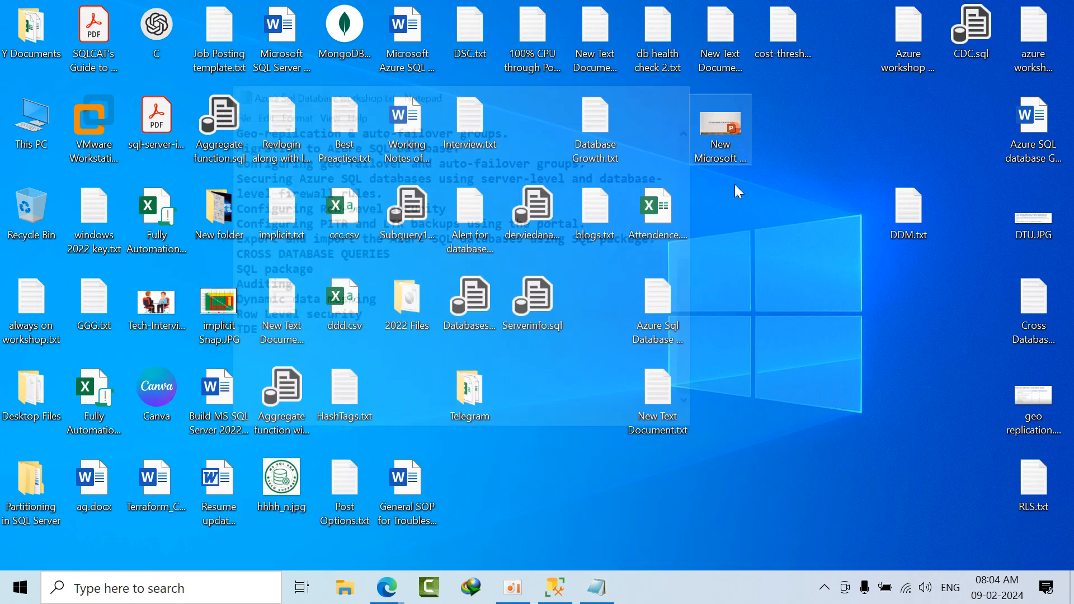
right_click(759, 281)
click(798, 337)
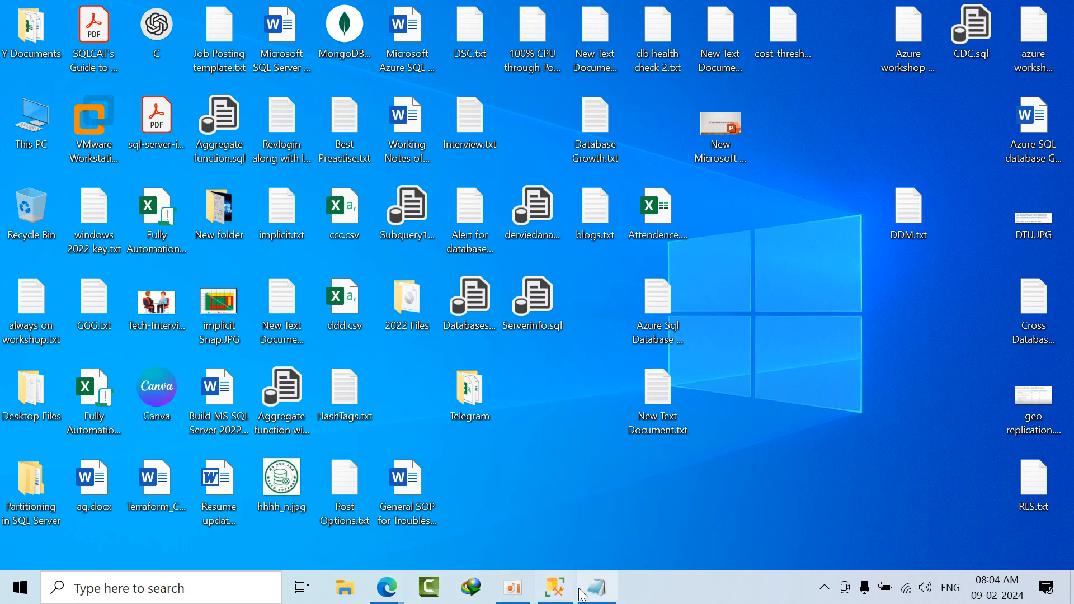
Step: Switch to SQL Server Management Studio and open a new Object Explorer connection to a database engine
mouse_move(582, 592)
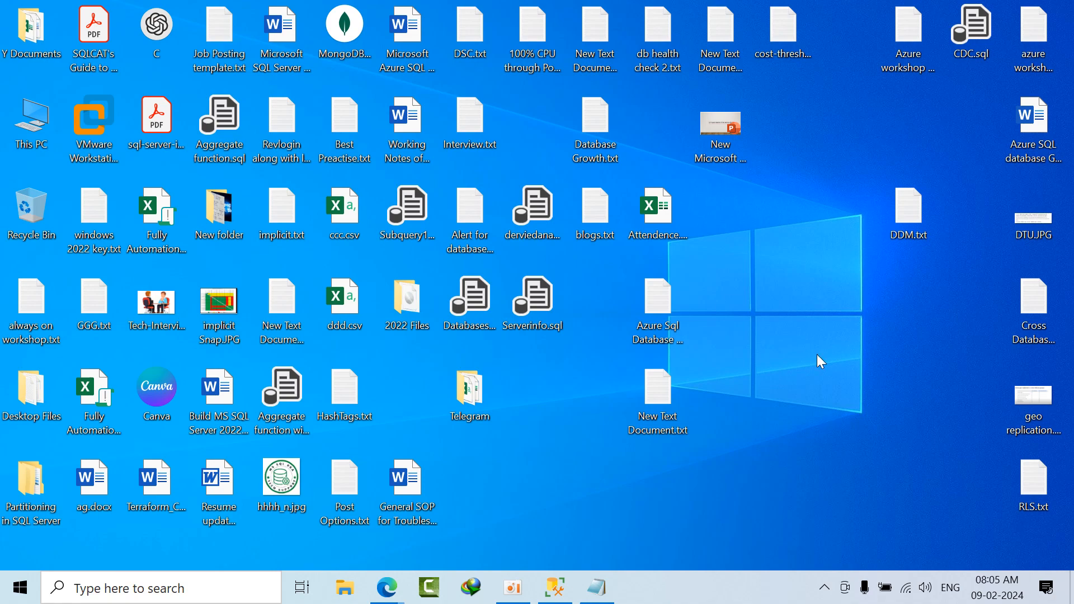
click(554, 598)
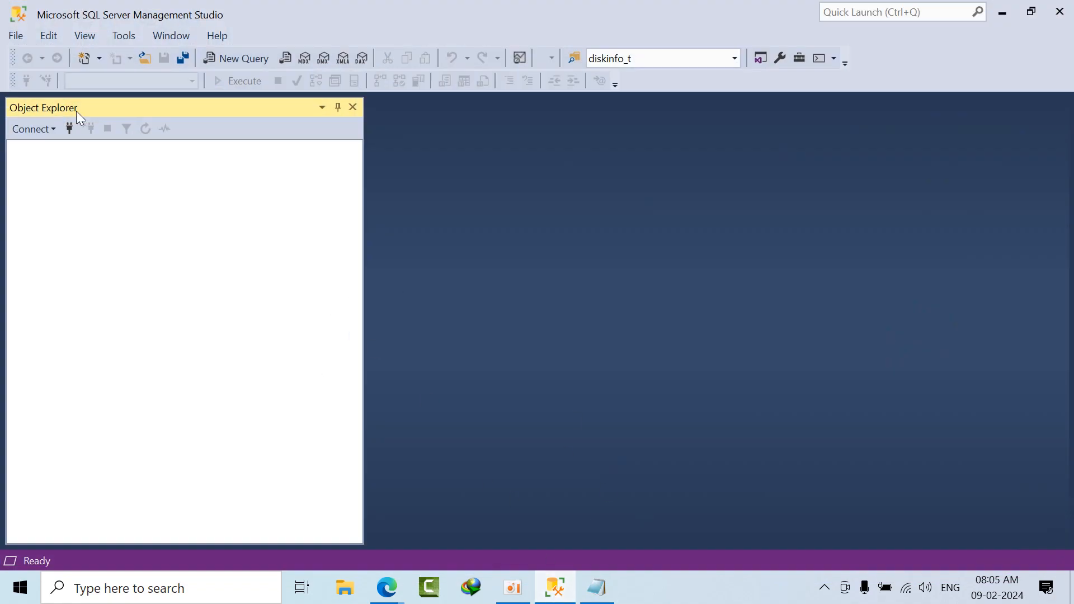
click(63, 133)
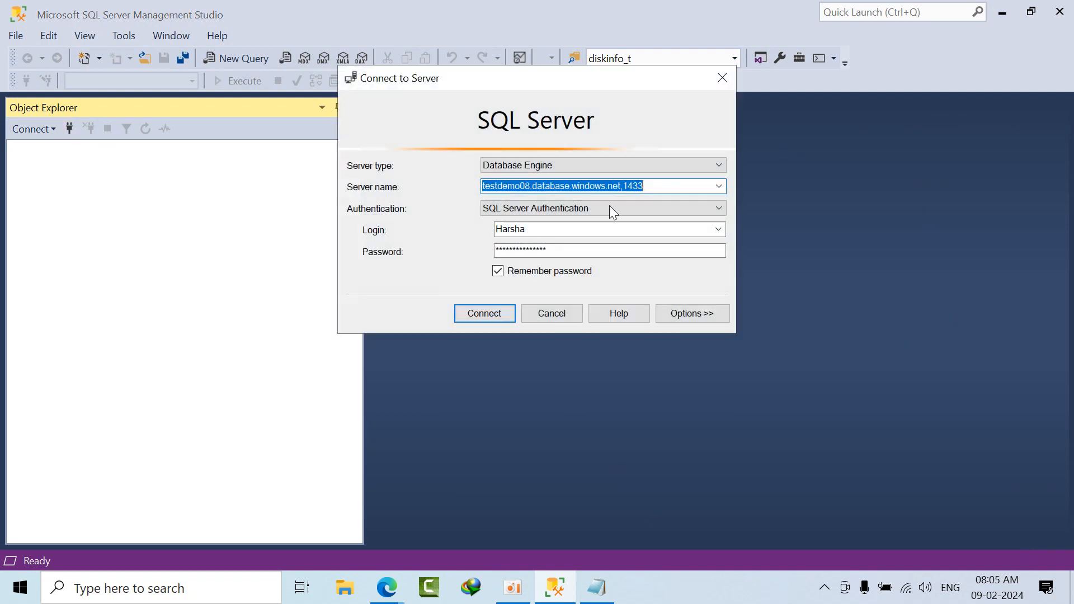
click(719, 186)
click(358, 367)
key(super+e)
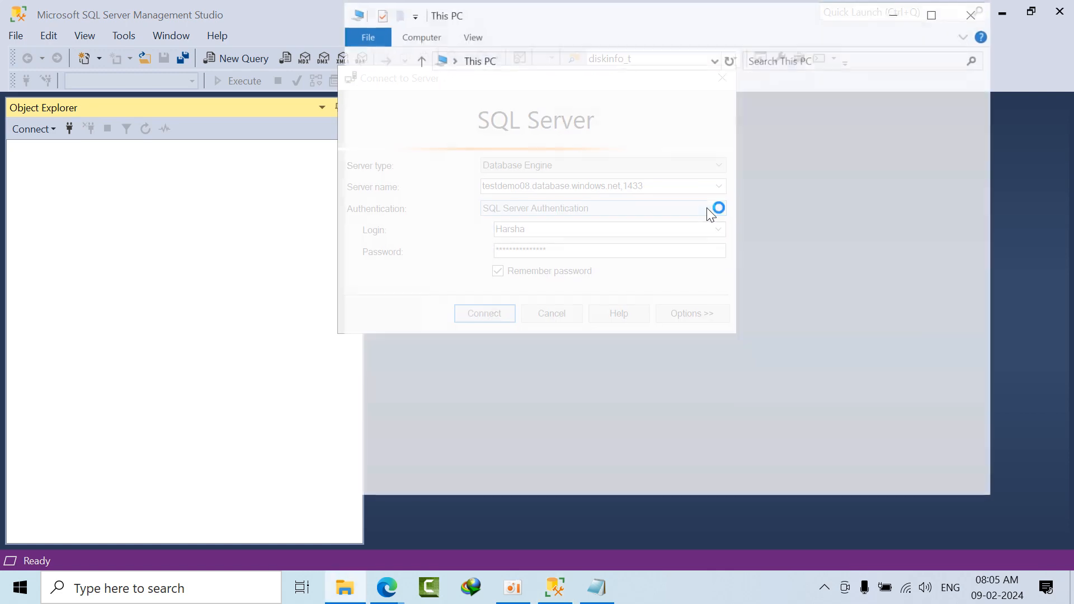
click(970, 16)
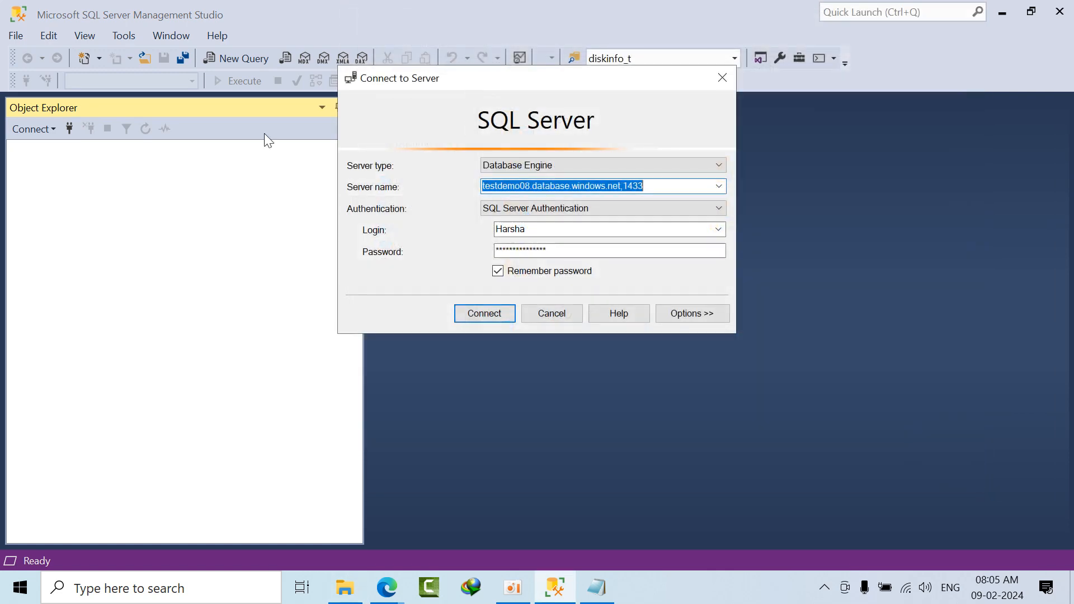
Step: Connect to the local LENOVO server and expand its Databases folder
click(719, 189)
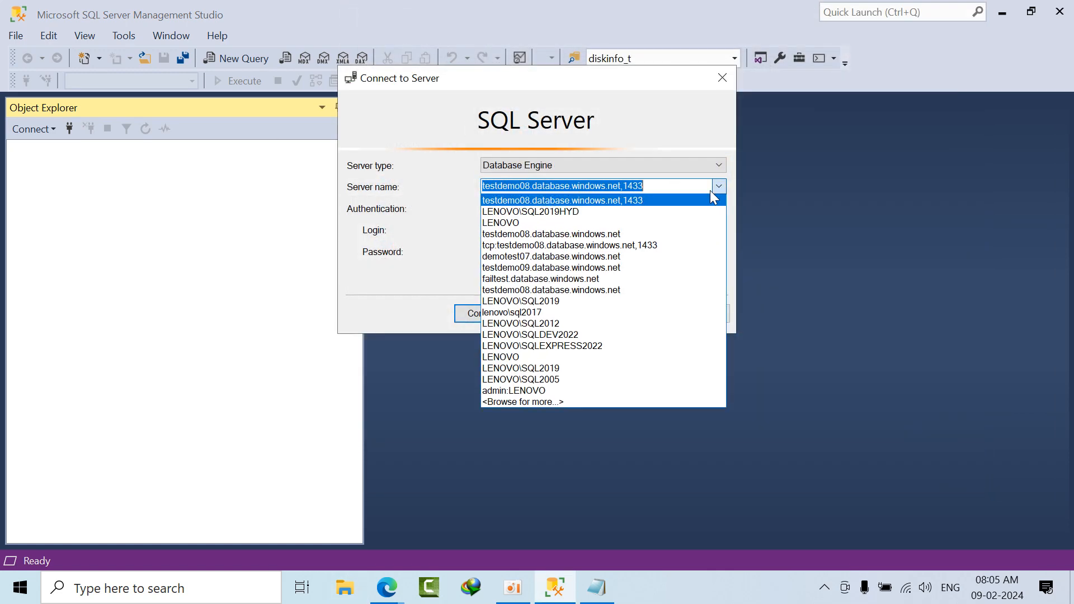
click(579, 228)
click(496, 317)
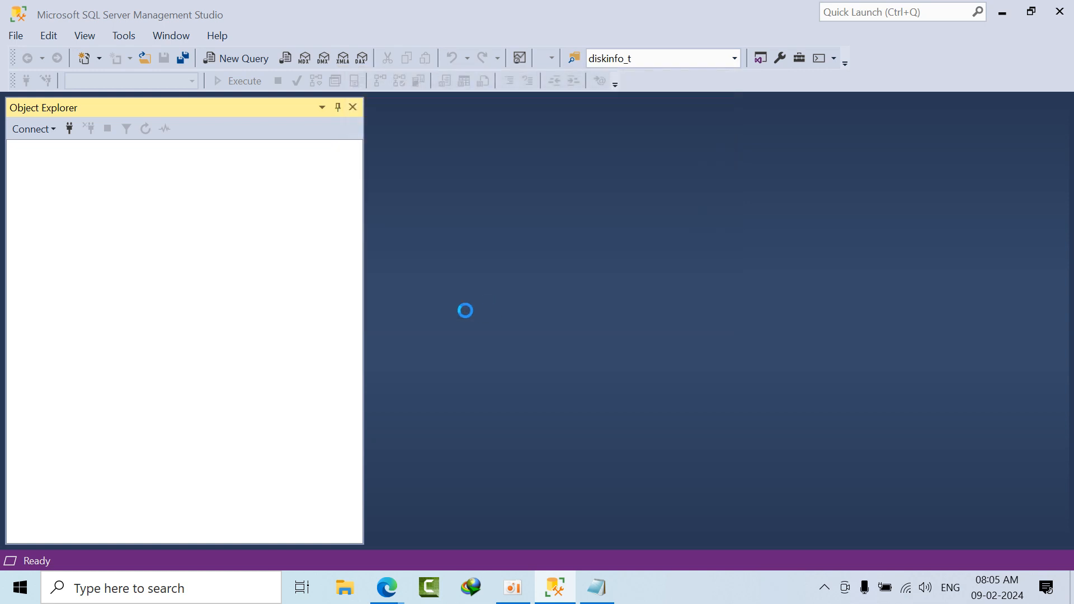
double_click(69, 162)
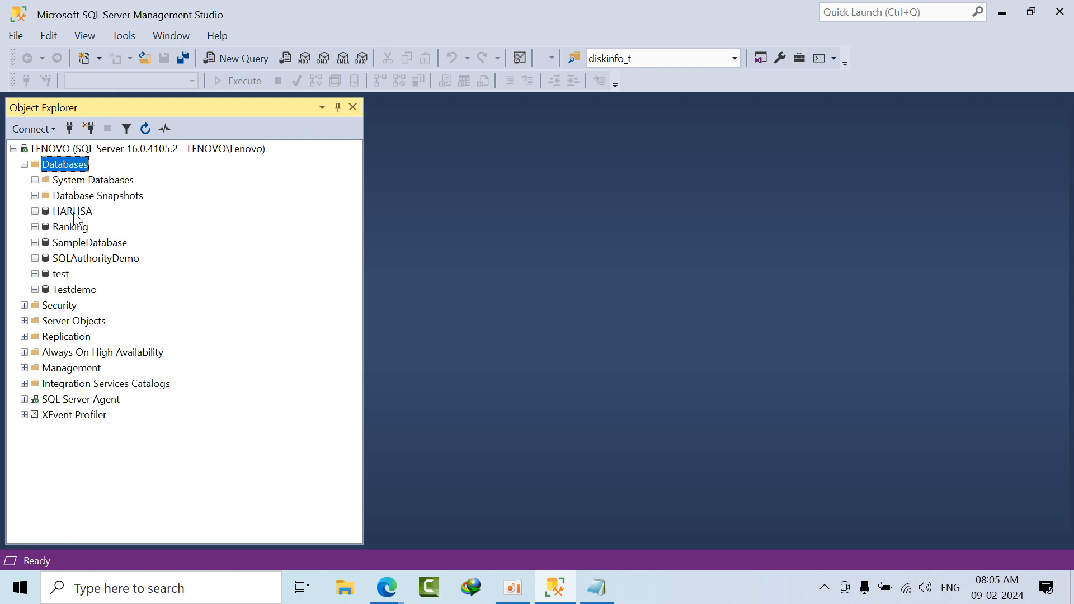
Step: Start an Export Data-tier Application operation for the Ranking database and advance to its export settings
click(74, 213)
click(73, 227)
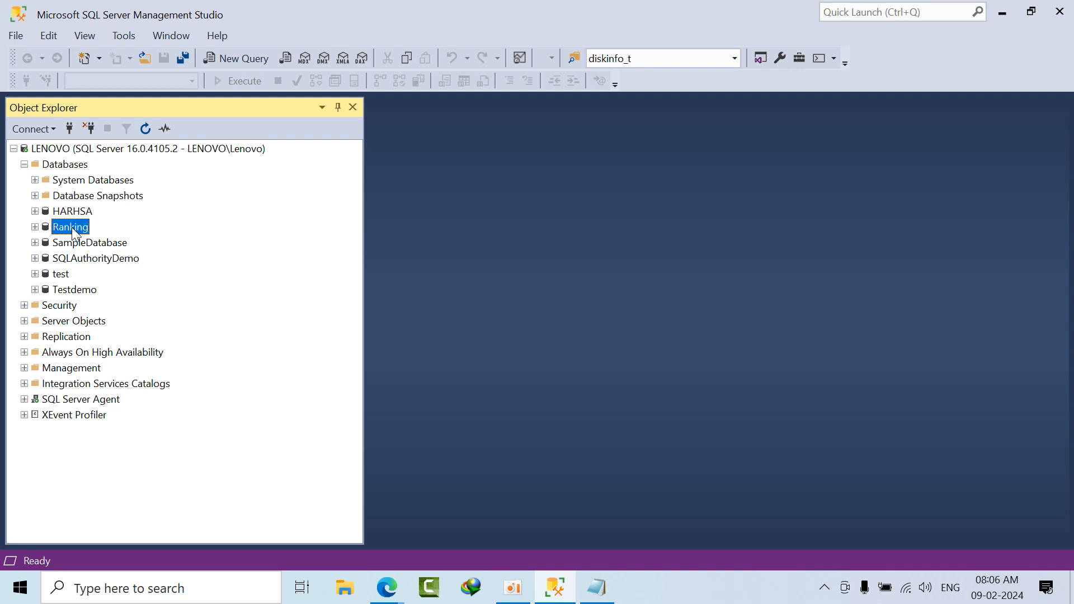
right_click(73, 229)
mouse_move(113, 290)
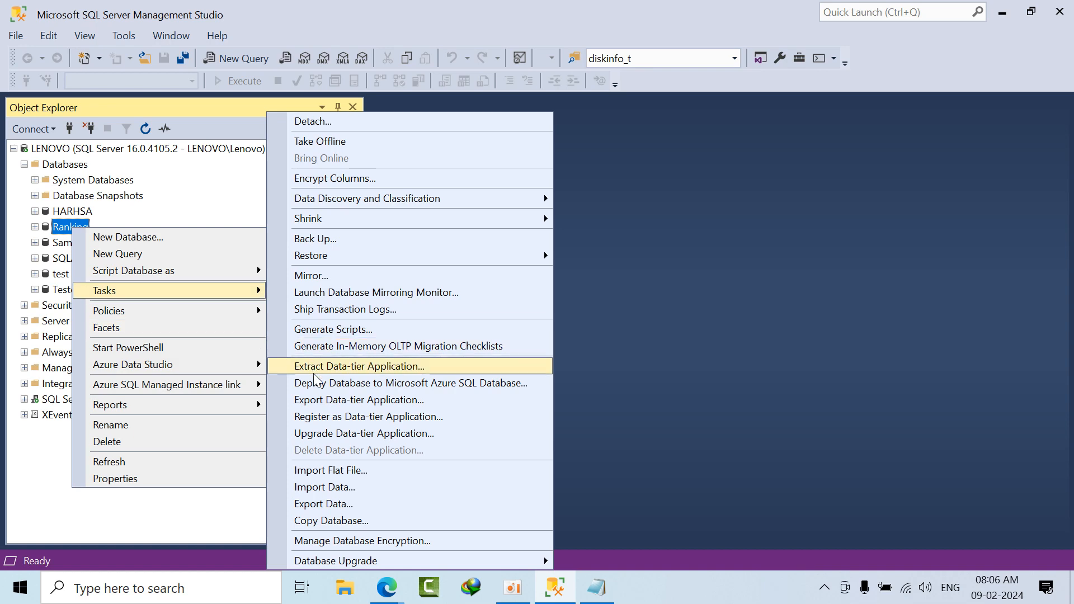
click(335, 401)
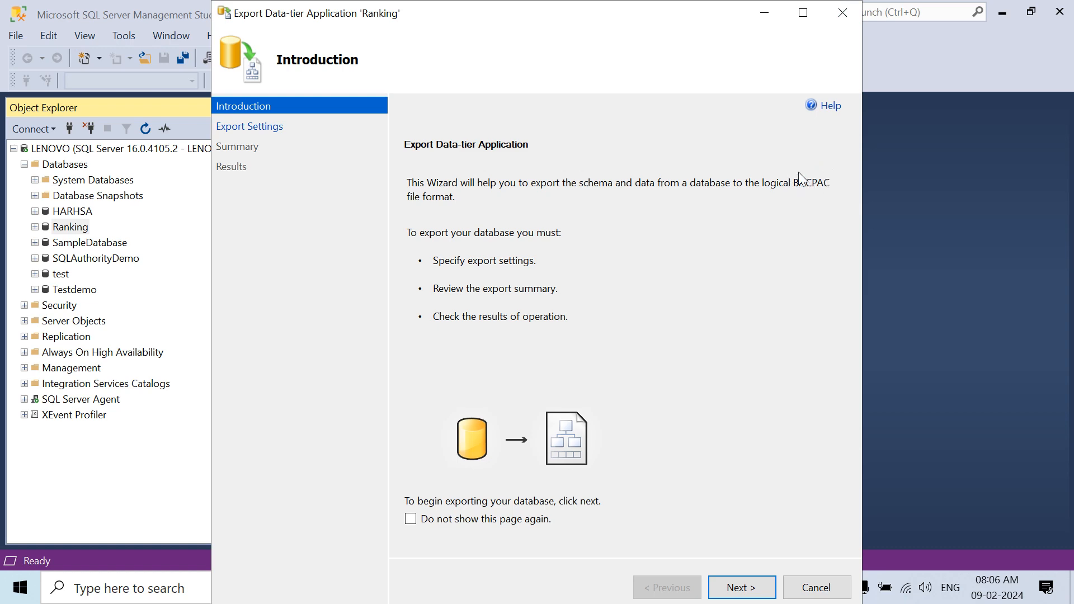
click(803, 13)
click(965, 543)
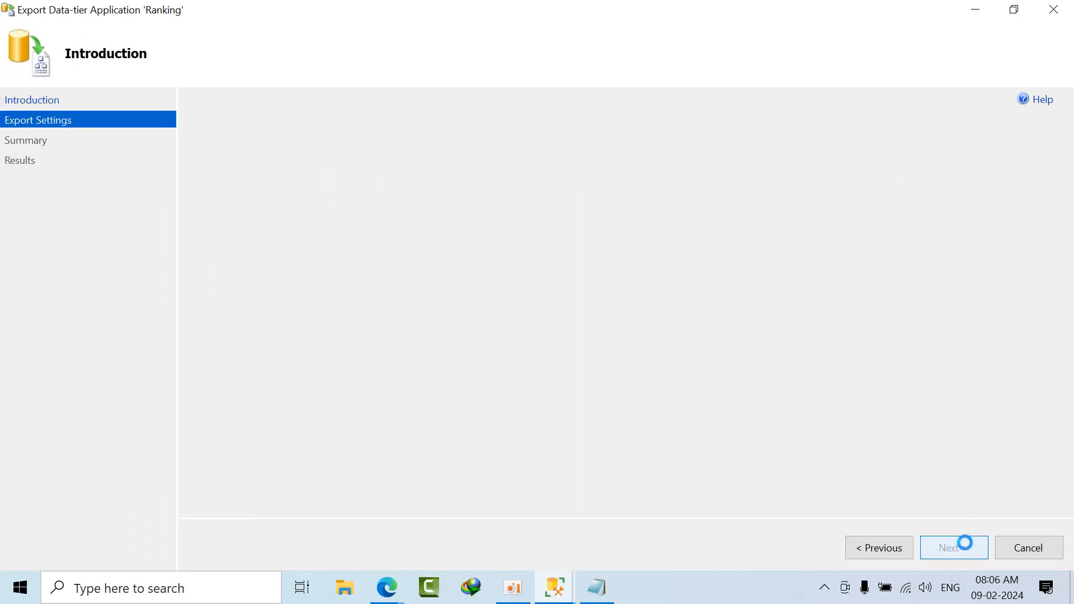
Step: Try to export the Ranking database to local disk as Rank.bacpac in the DAC Packages folder
click(1024, 245)
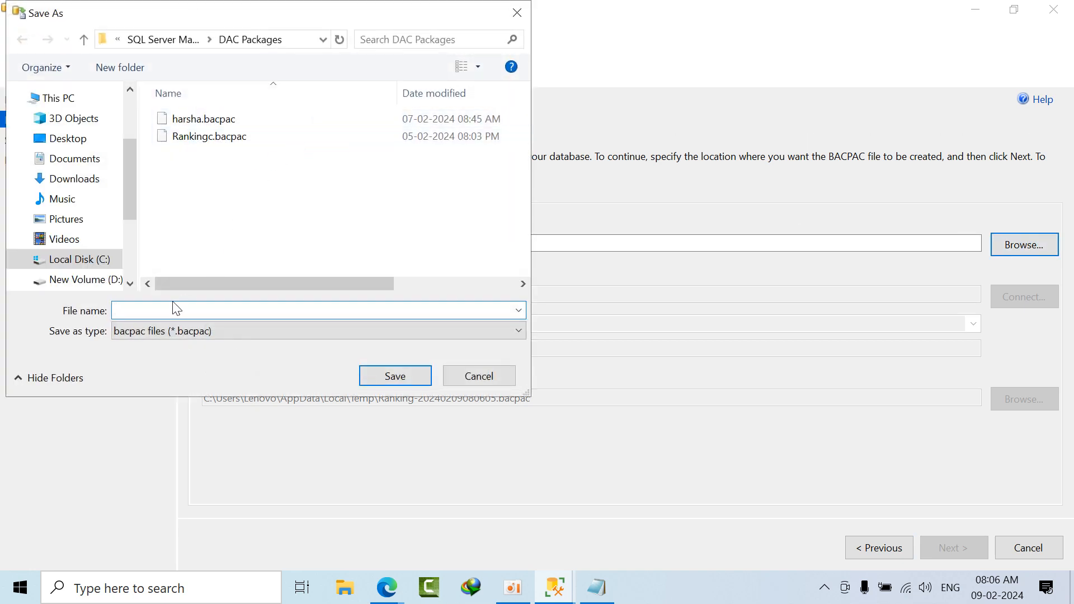
text(Rank)
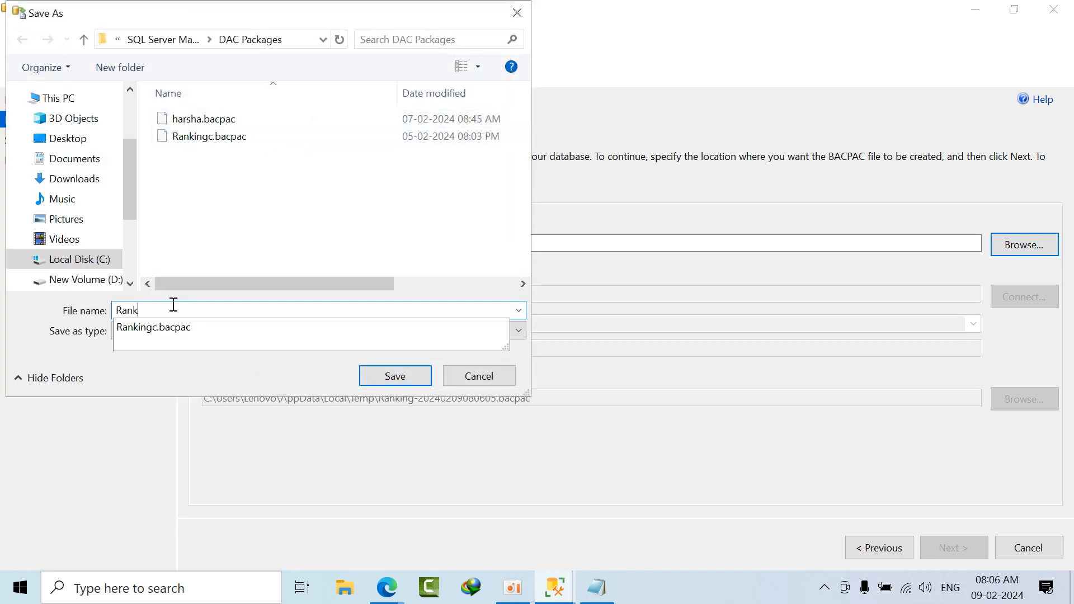
click(385, 375)
click(951, 548)
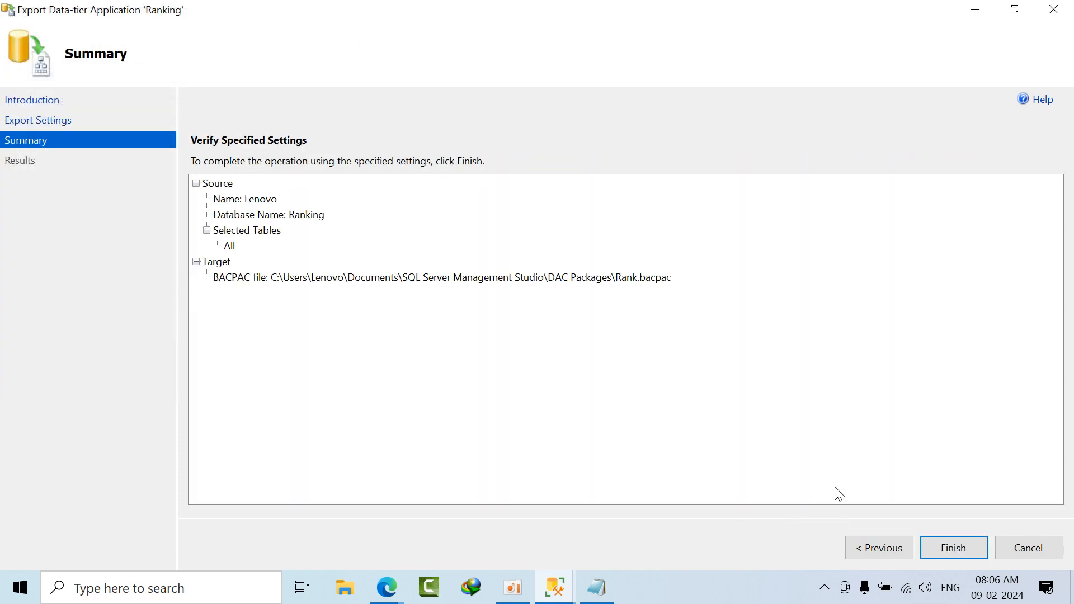
click(946, 550)
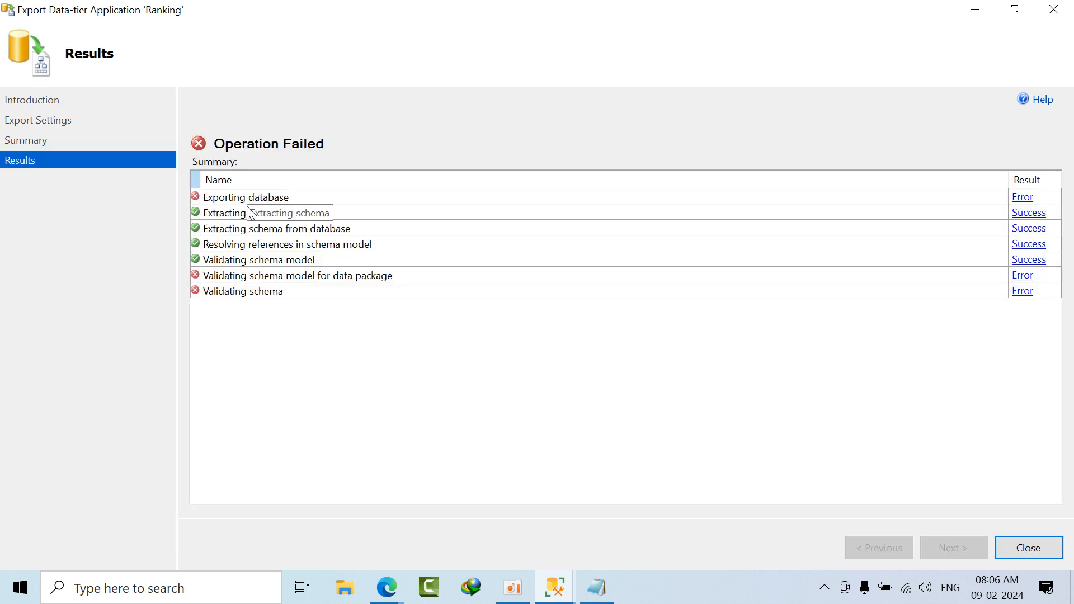
Step: Examine the error details for exporting the database and validating the schema model for data package, and close the export wizard
click(268, 274)
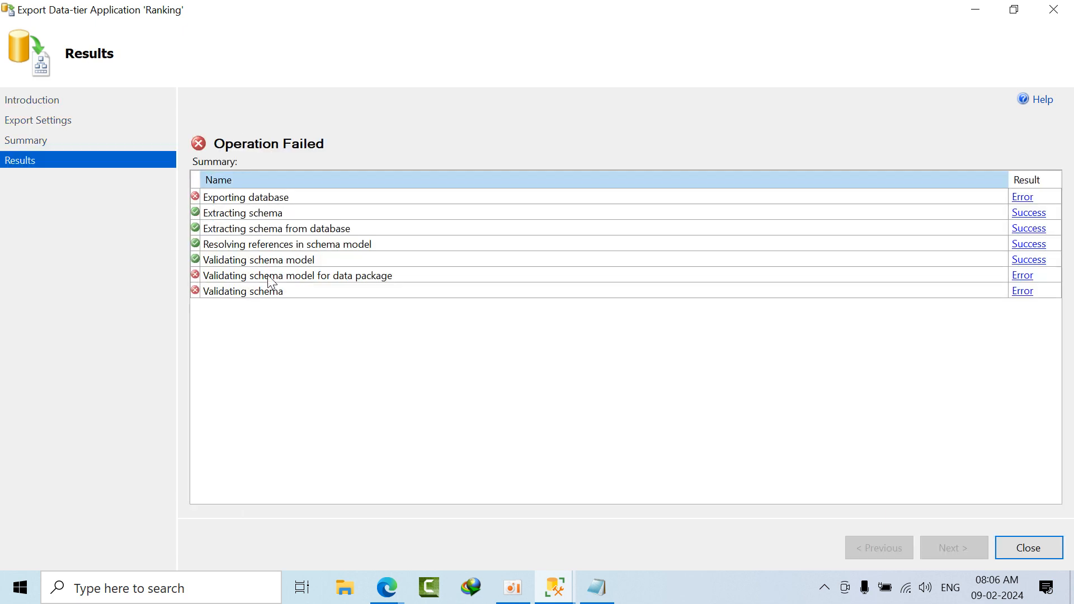
click(1023, 198)
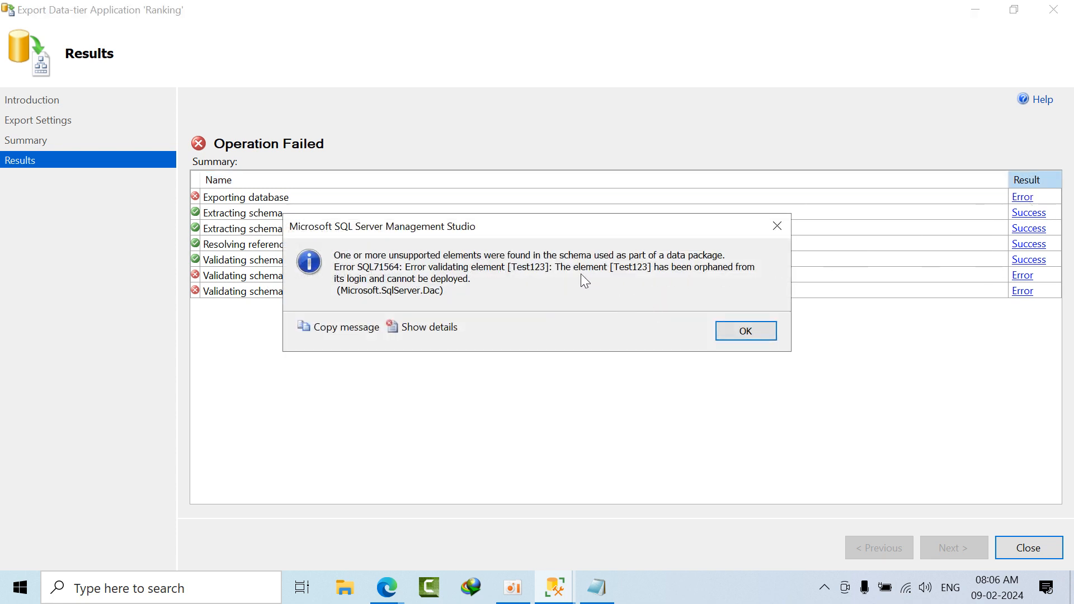
click(749, 334)
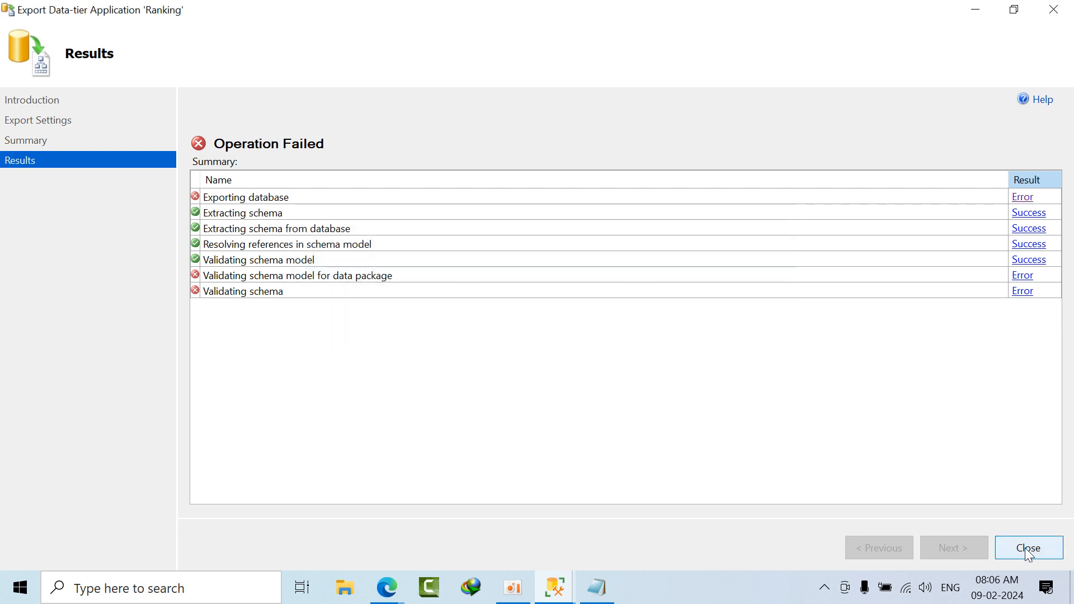
click(1021, 198)
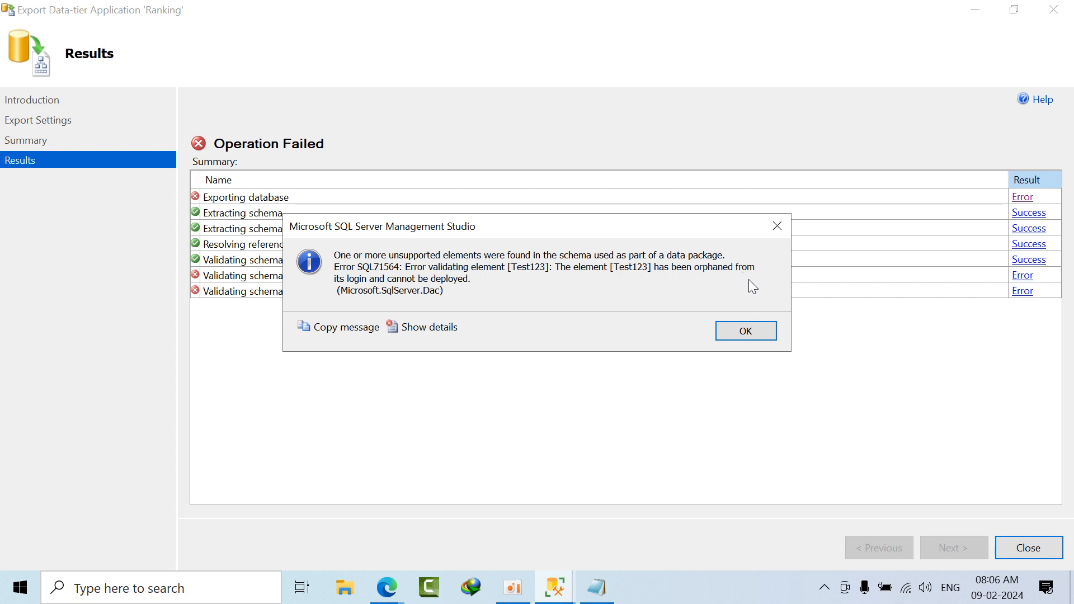
click(771, 335)
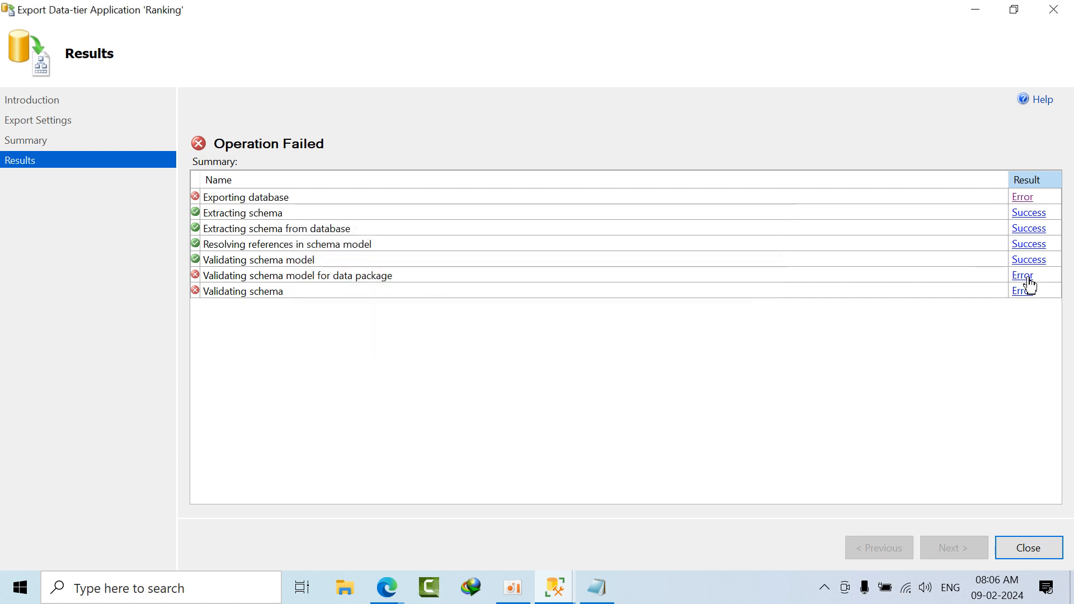
click(1023, 276)
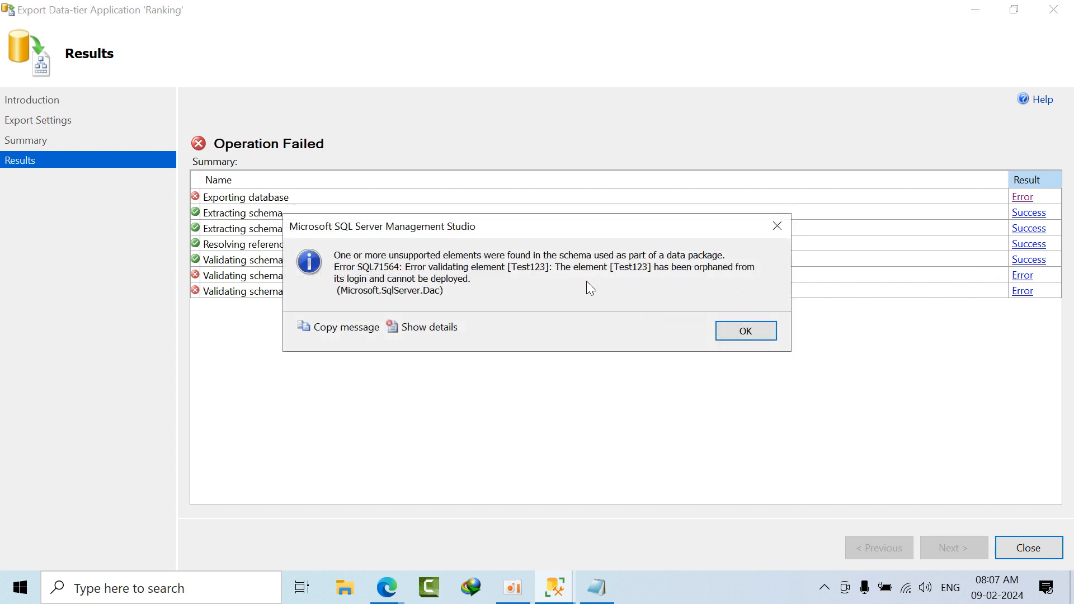
click(766, 333)
click(1022, 553)
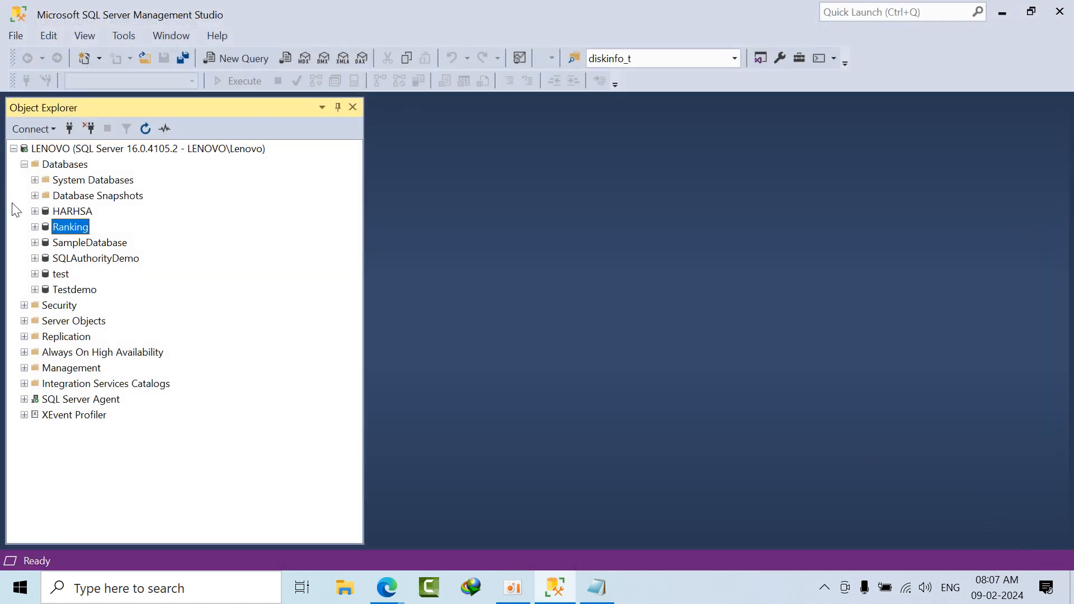
Step: Start an Export Data-tier Application operation for the HARHSA database and advance to its export settings
right_click(70, 214)
mouse_move(136, 275)
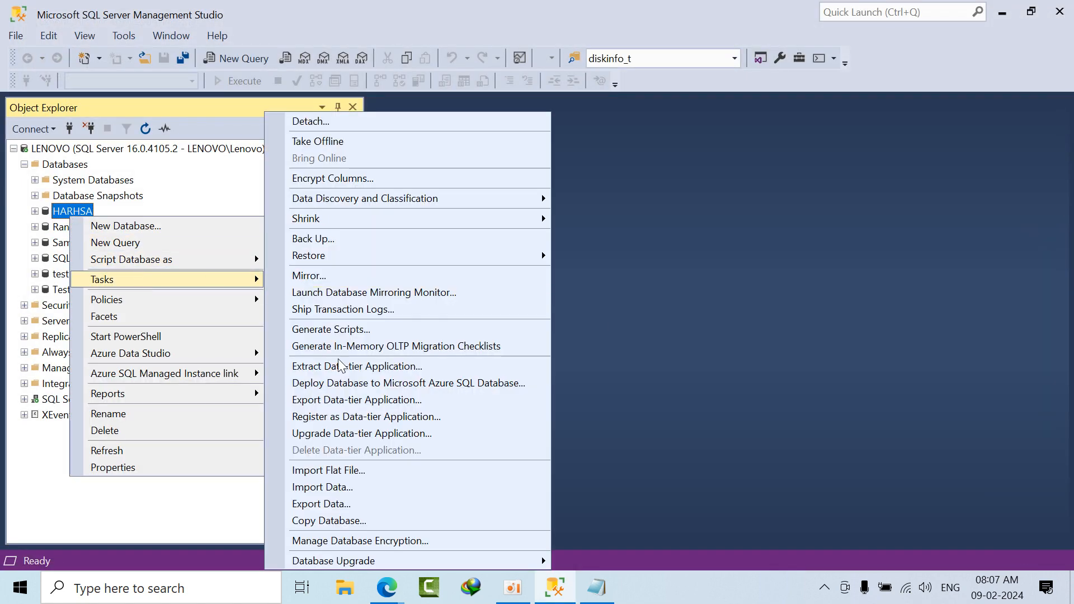
click(358, 399)
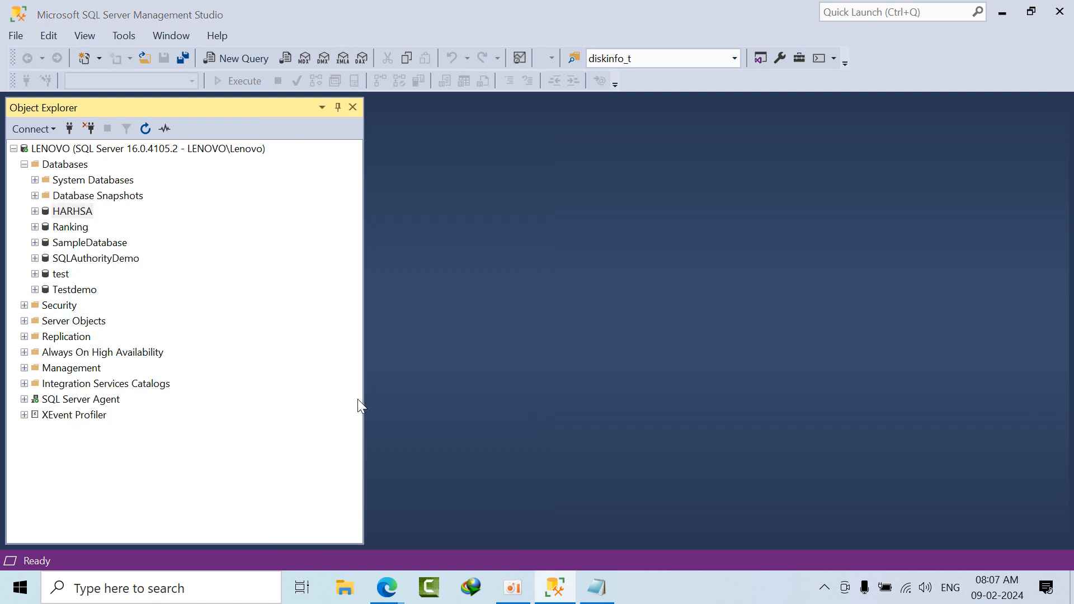
click(732, 587)
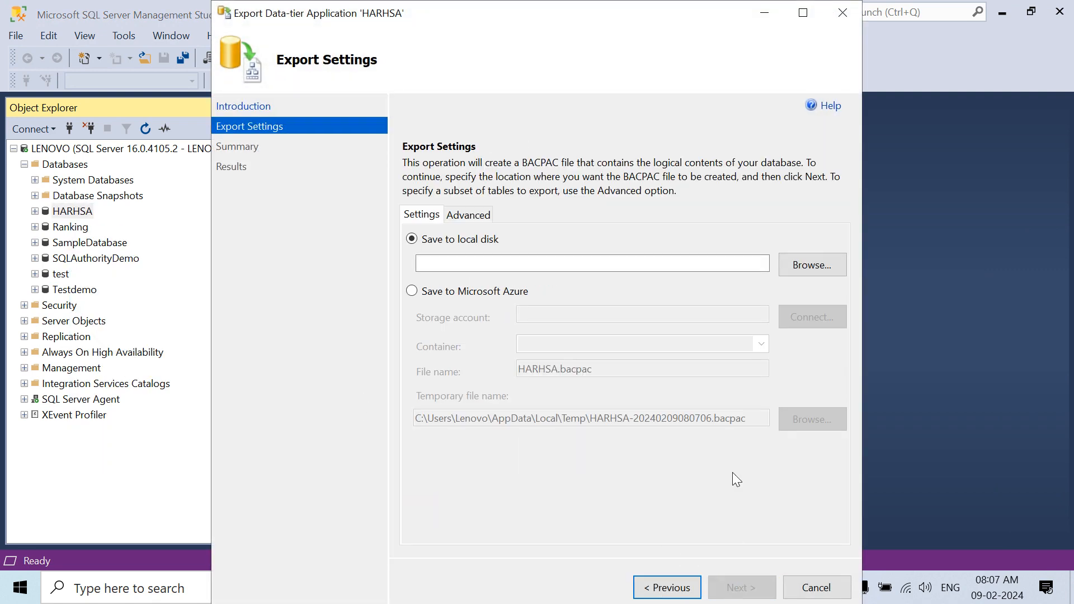
Step: Set the local export target to a bacpac file named harsha1 in the DAC Packages folder
click(818, 269)
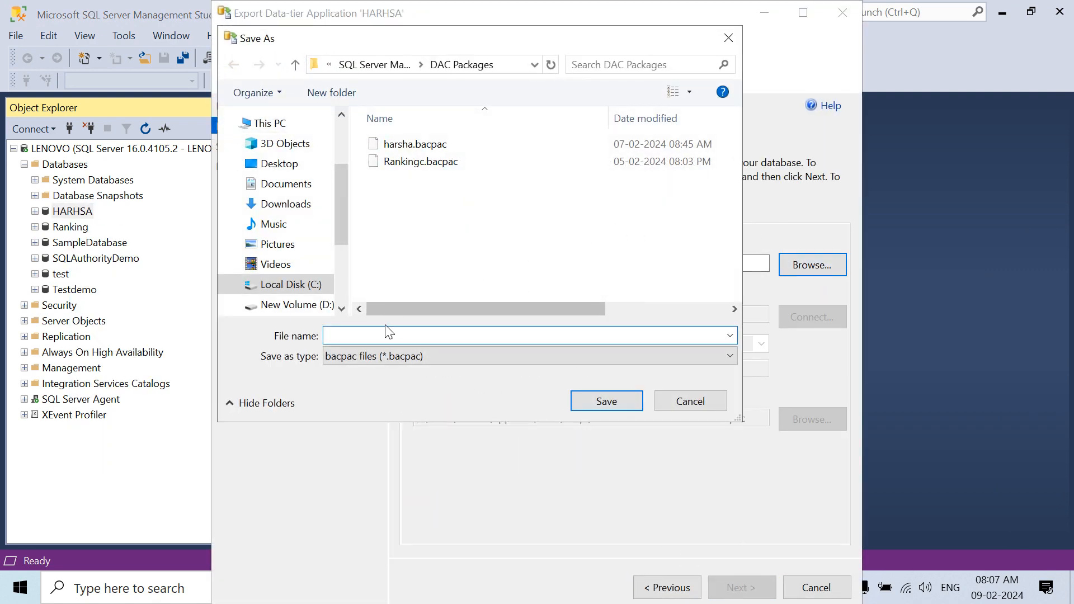
text(har)
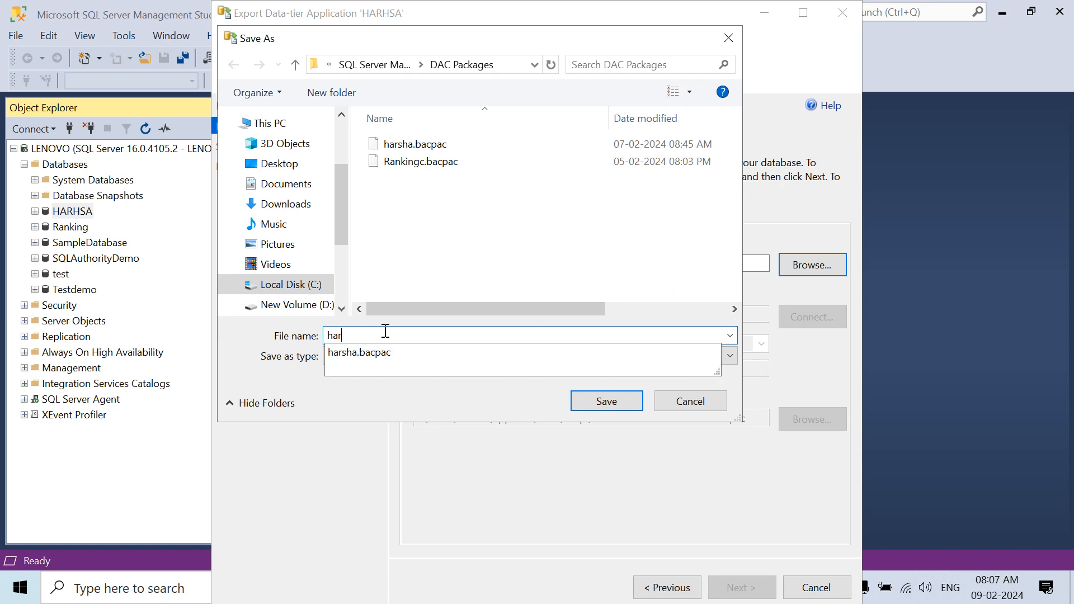
click(467, 292)
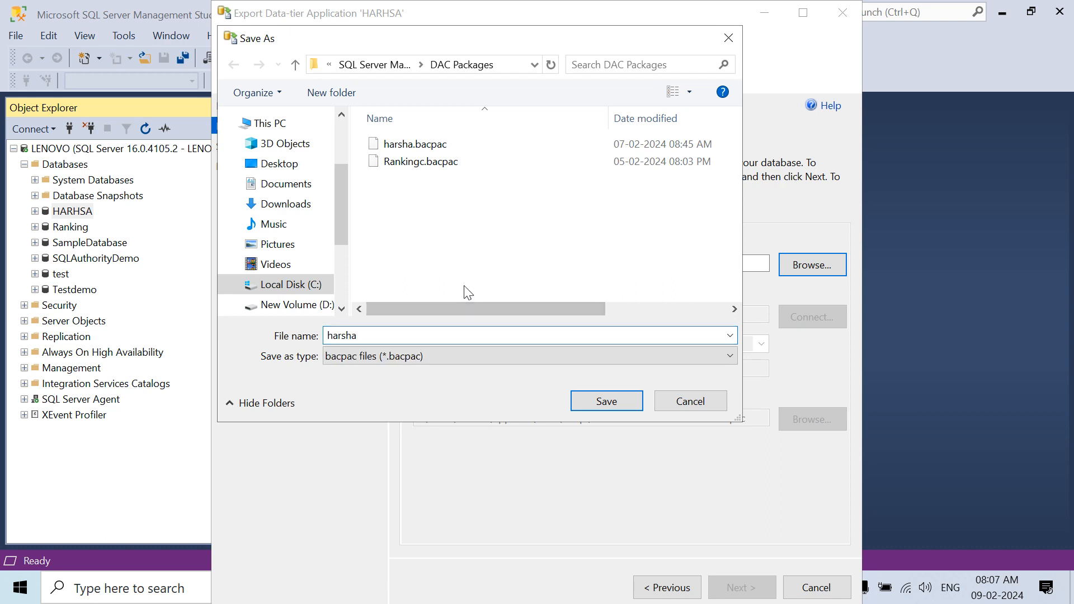
double_click(391, 338)
key(End)
text(1)
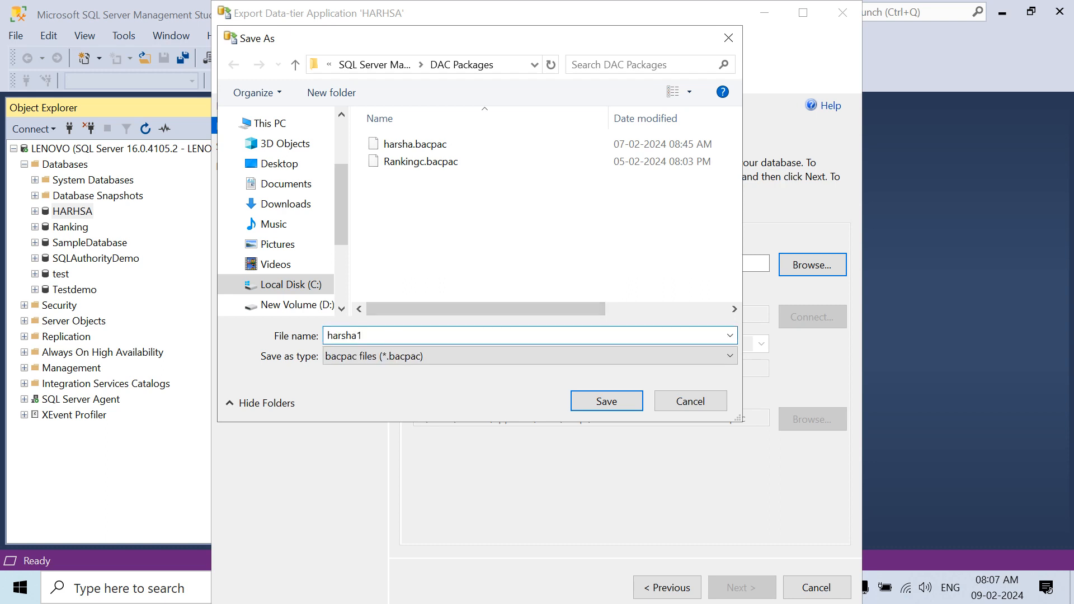
click(585, 397)
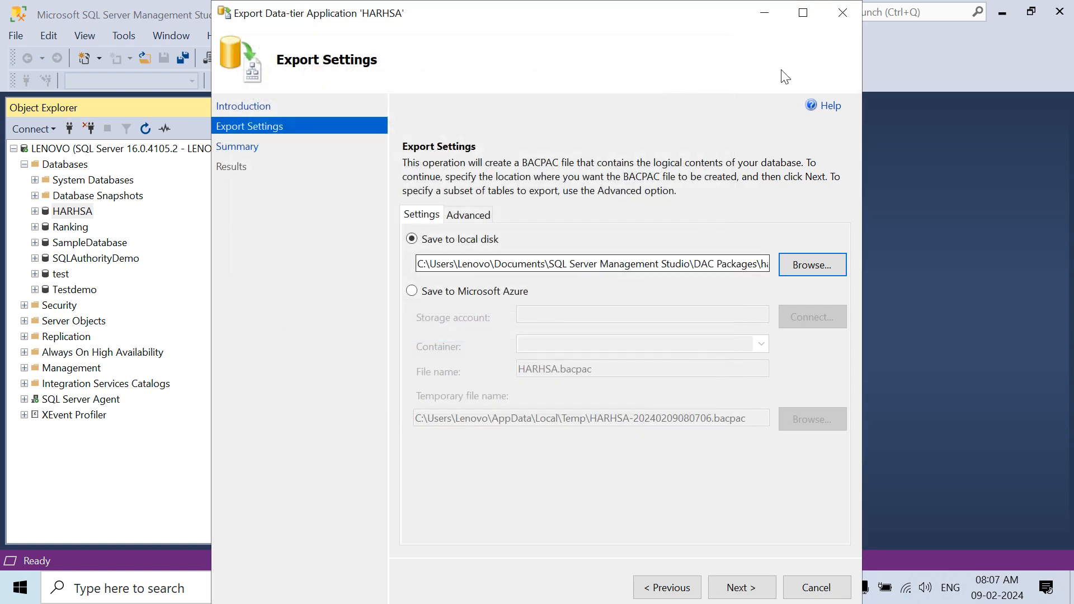
Step: Run the HARHSA database export with the specified settings and close the wizard once it finishes
click(809, 17)
click(970, 551)
click(970, 552)
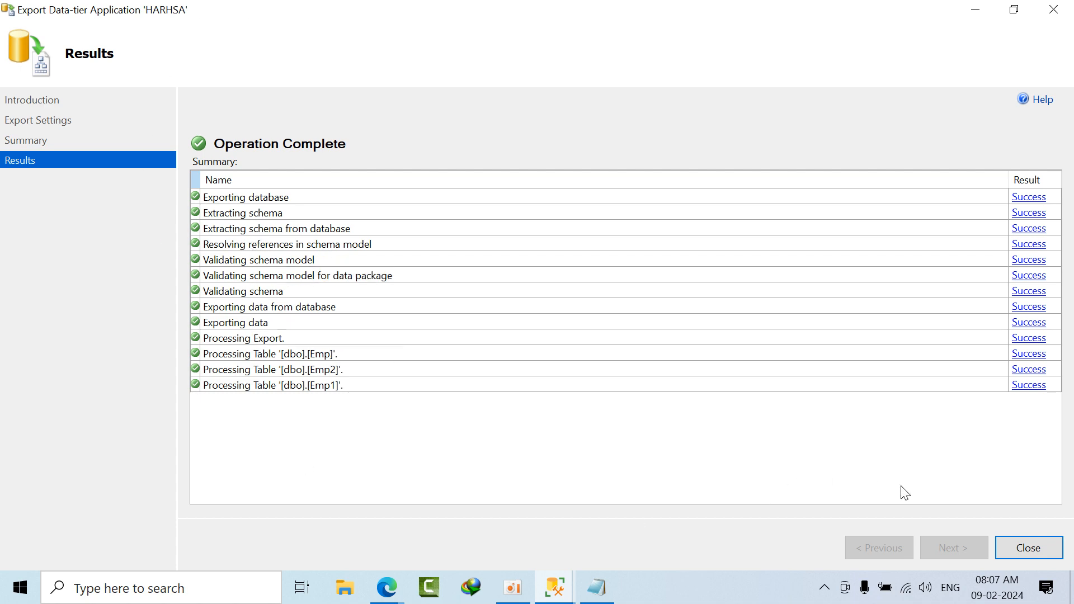
click(1028, 548)
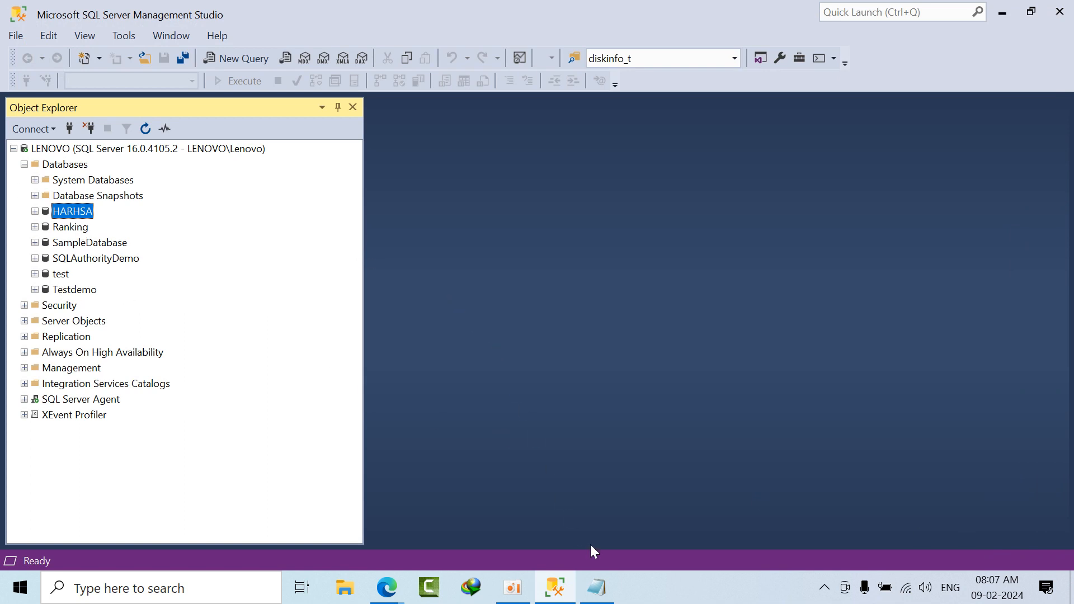
Step: Switch to the Notepad notes and review the sqlpackage export and import commands listed there
mouse_move(610, 592)
click(596, 587)
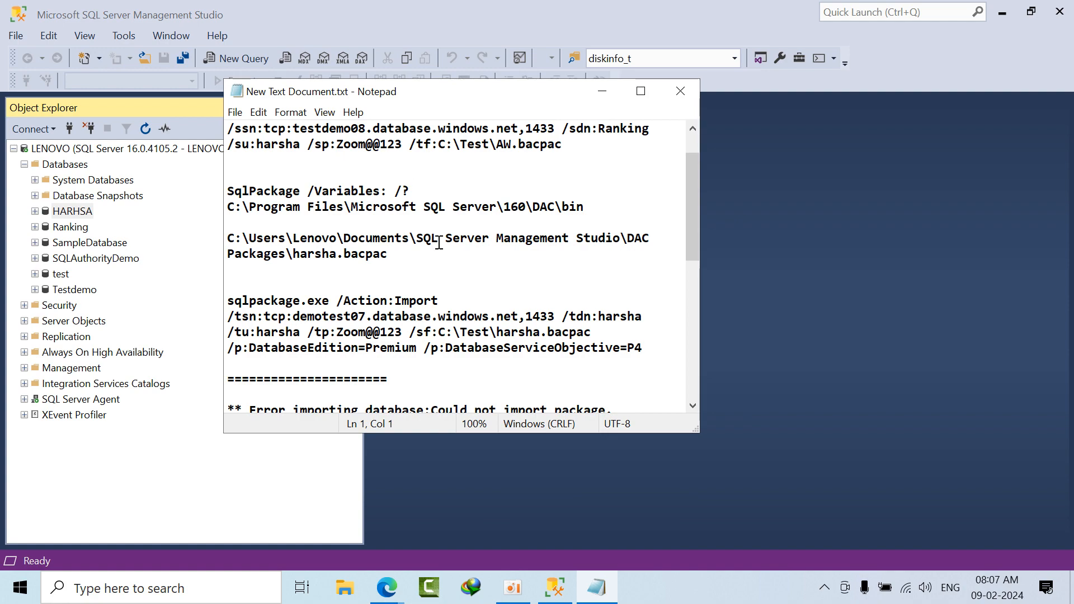
scroll(490, 261, up, 1)
click(641, 91)
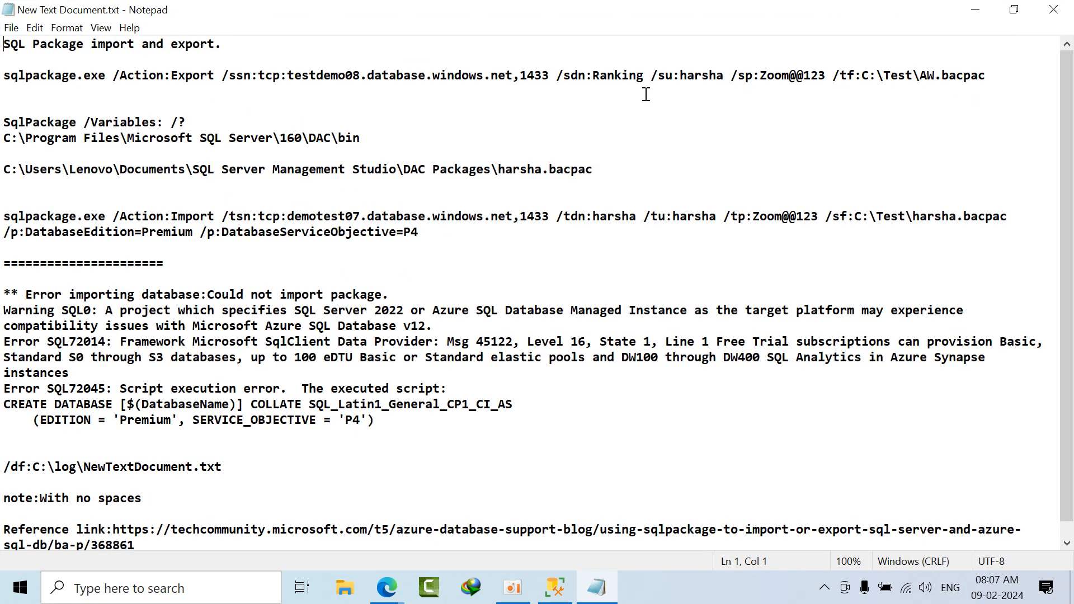
drag(328, 7, 616, 100)
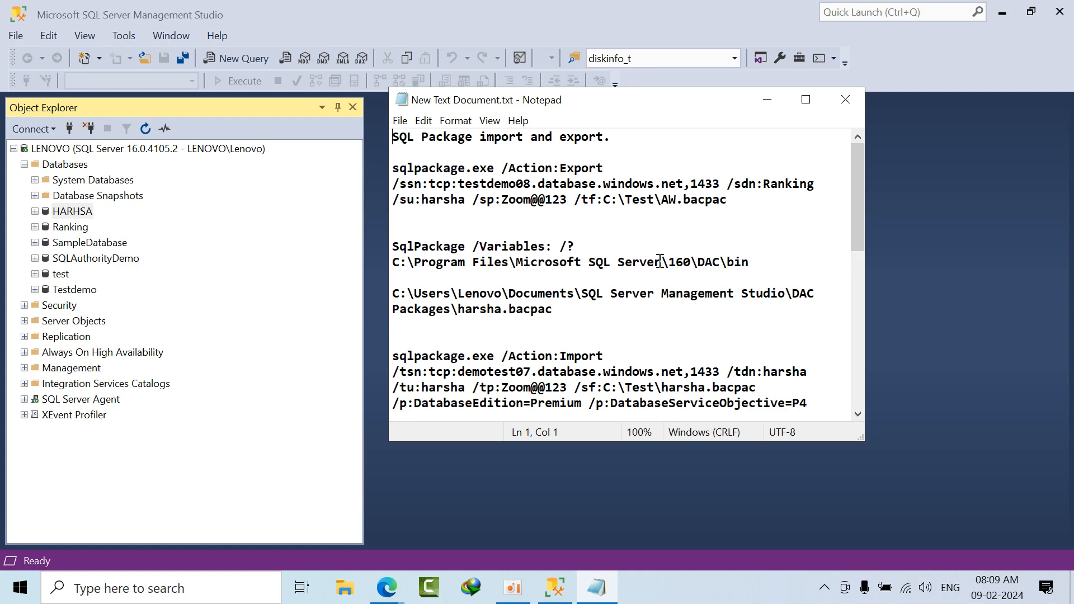
Step: Copy the techcommunity reference link from the end of the notes and open it in a new Microsoft Edge tab
scroll(629, 308, down, 9)
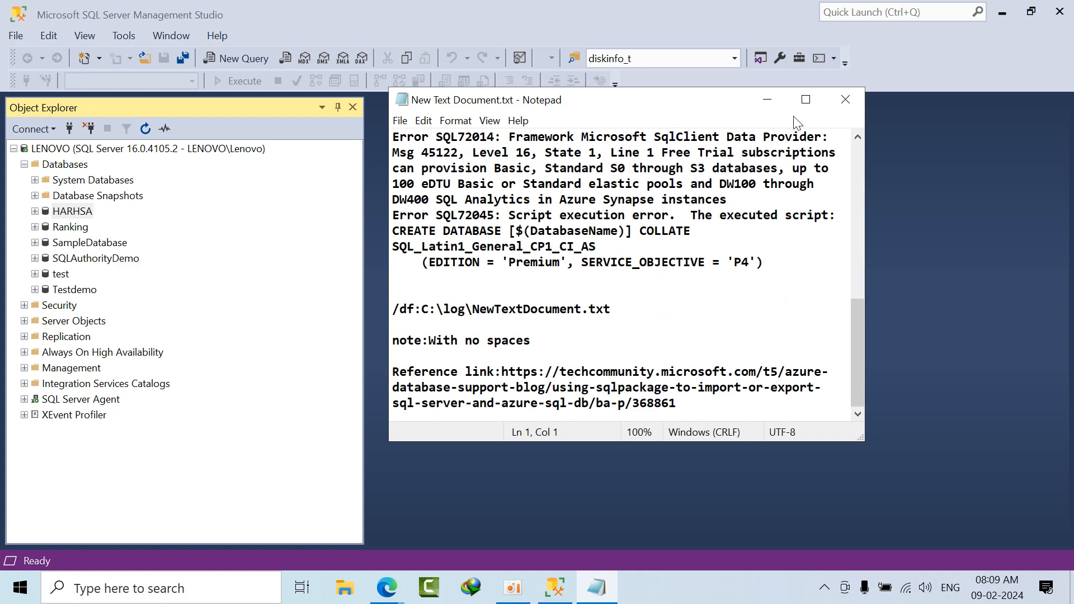
click(806, 99)
drag(136, 530, 117, 514)
key(ctrl+c)
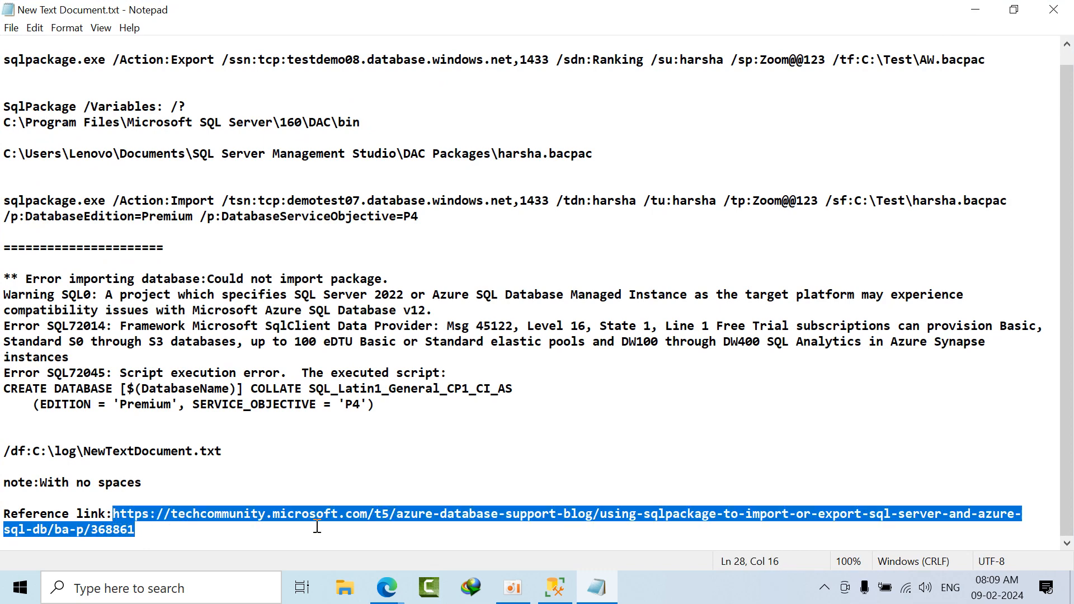
click(387, 587)
click(355, 541)
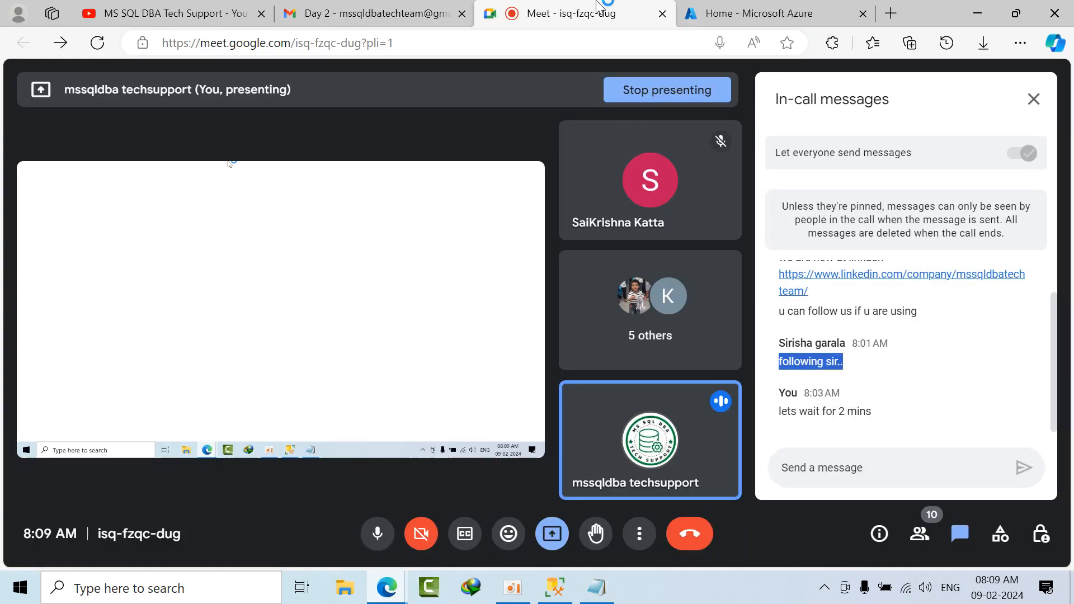
click(771, 14)
click(889, 13)
key(ctrl+v)
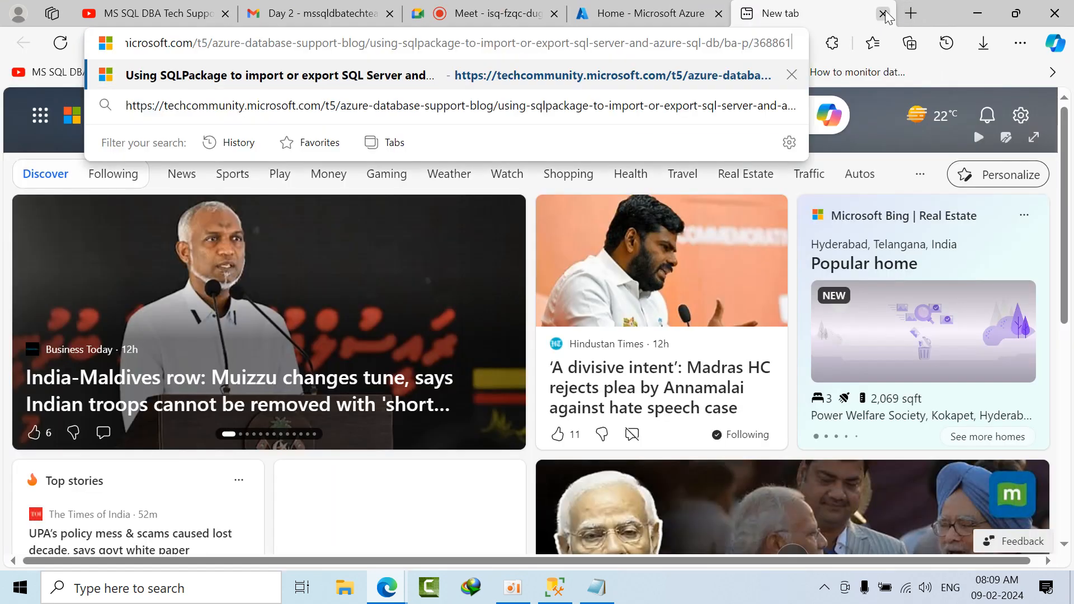
key(Return)
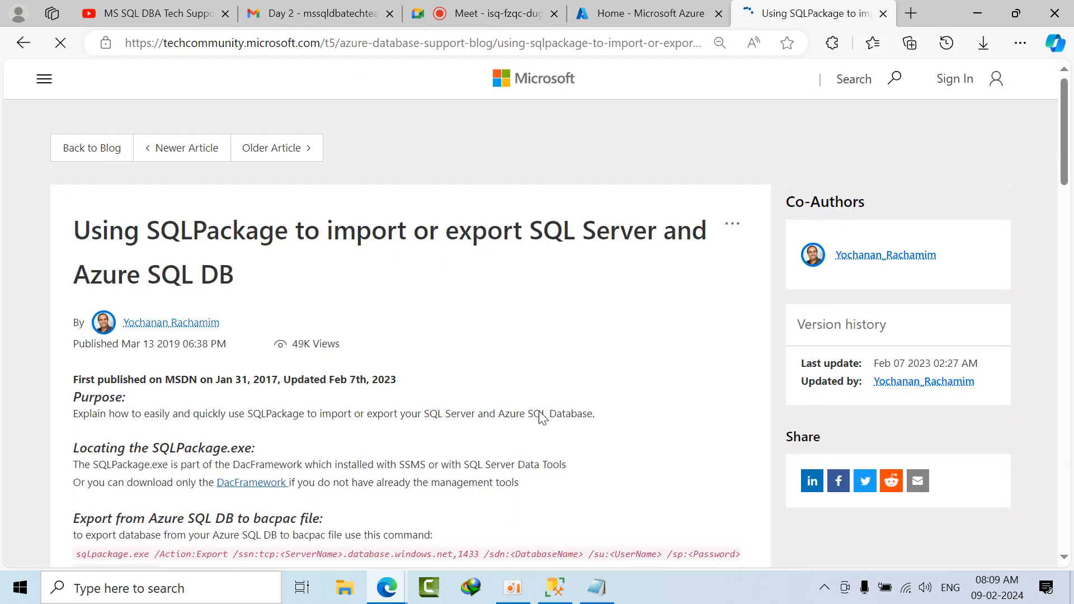
scroll(358, 403, down, 3)
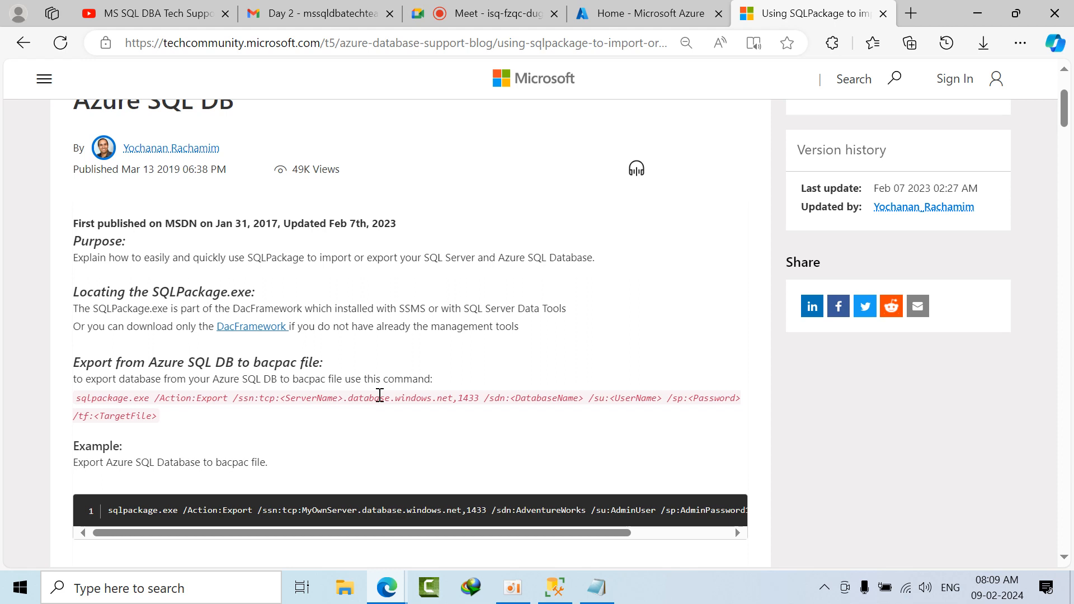
Step: Open Paint and draw a vertical bar about 638 px tall with a rectangle about 375 × 84 px beside it
click(169, 581)
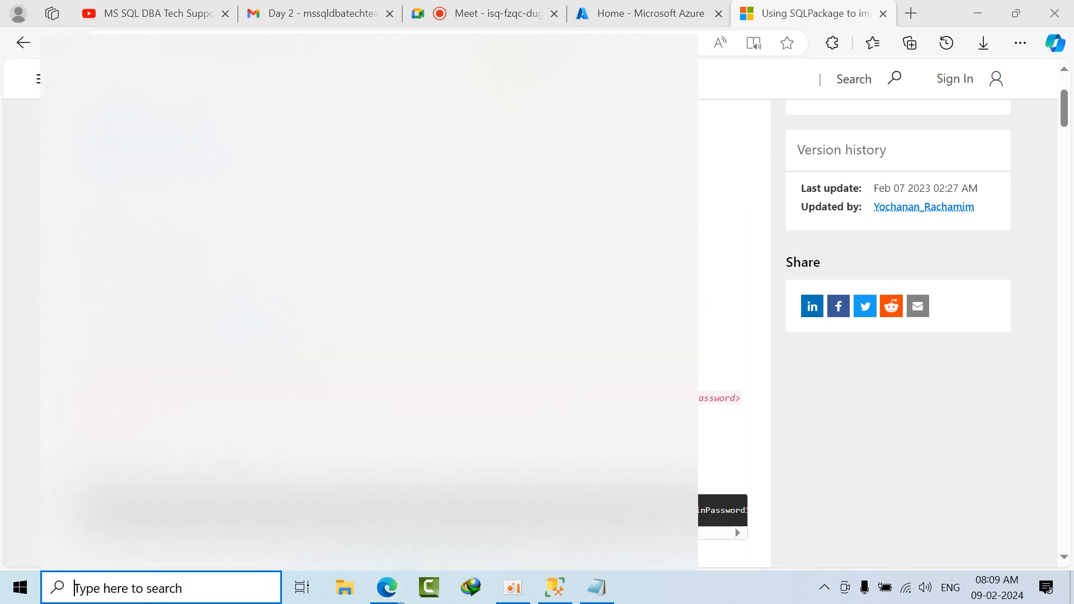
text(paint)
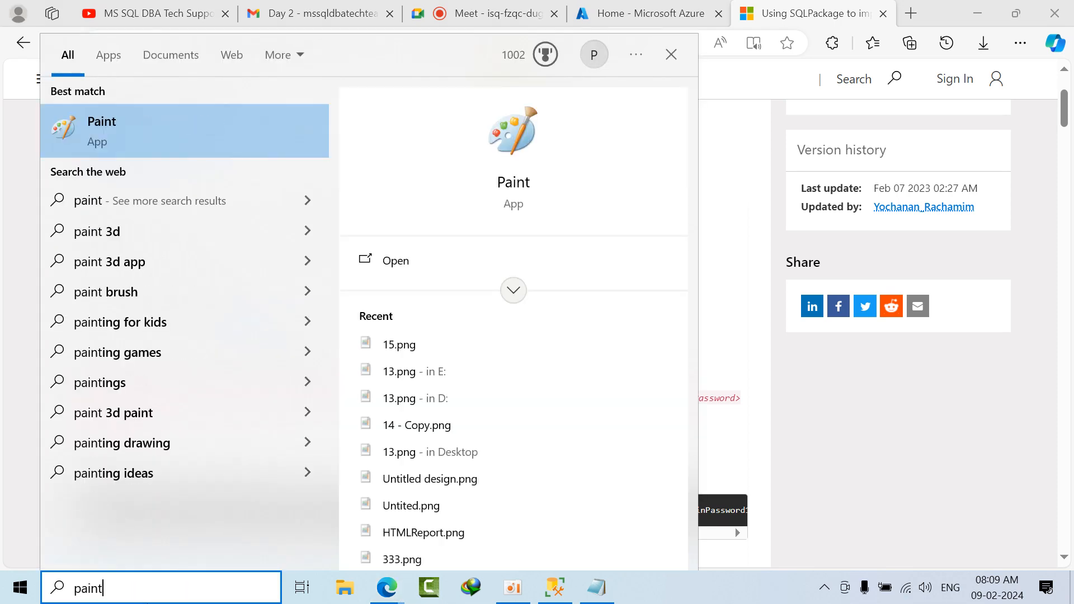
click(89, 148)
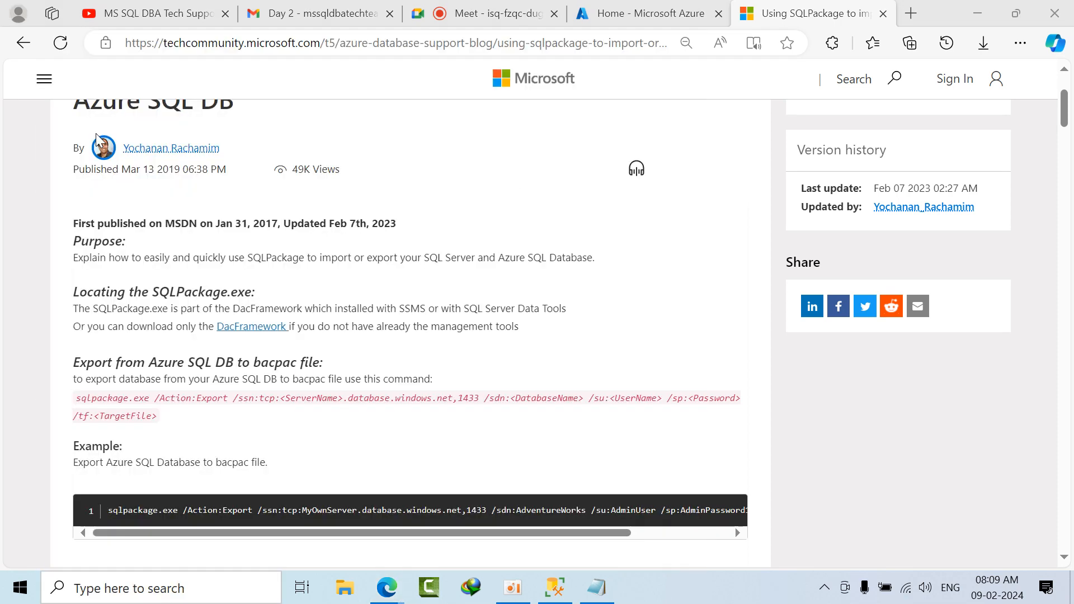
click(353, 53)
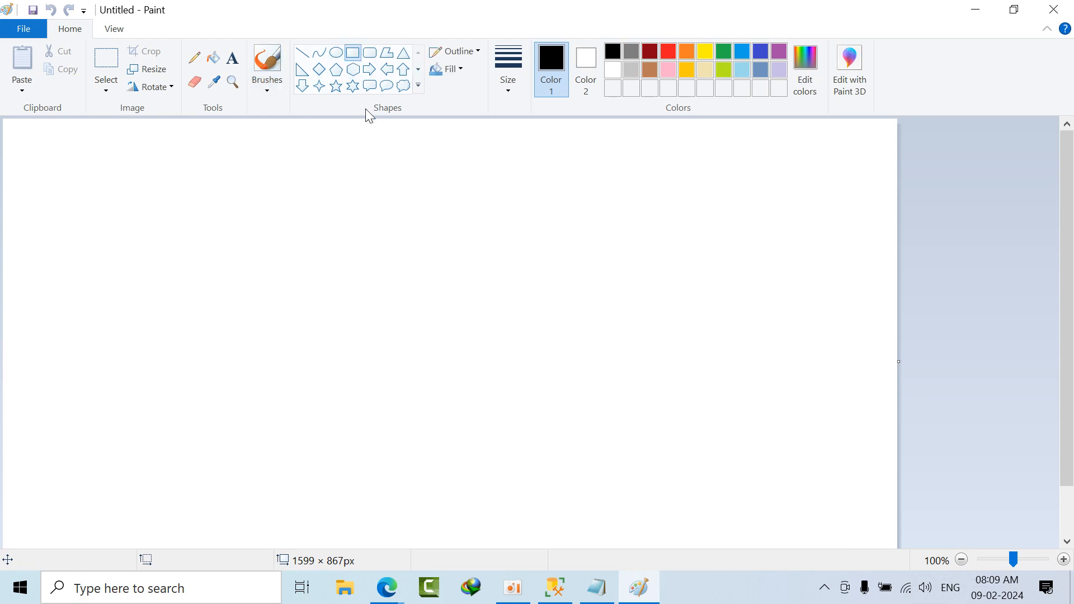
drag(367, 175, 368, 532)
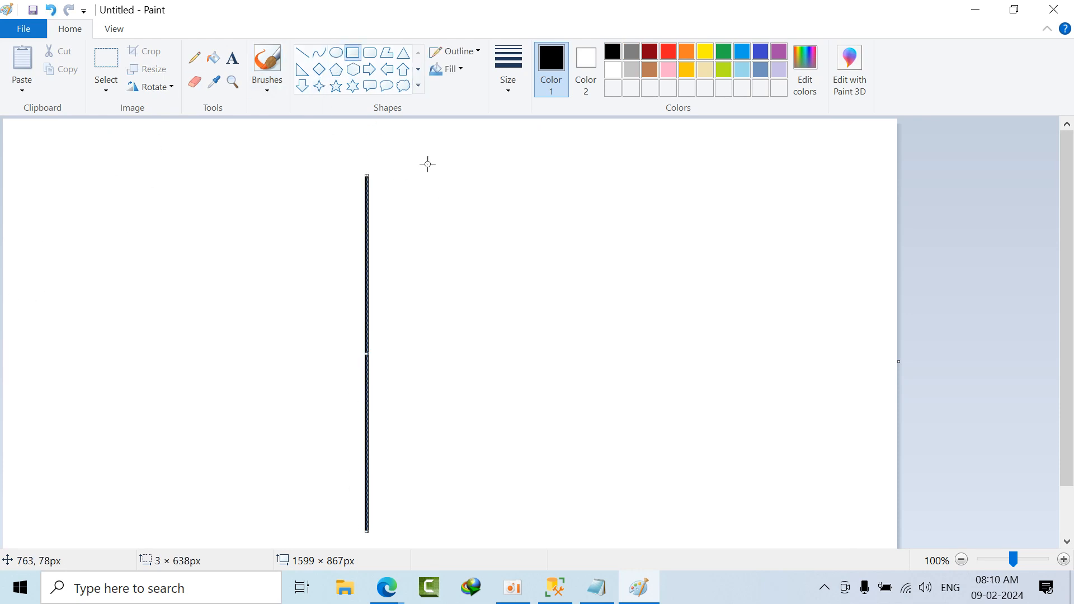
drag(455, 177, 664, 223)
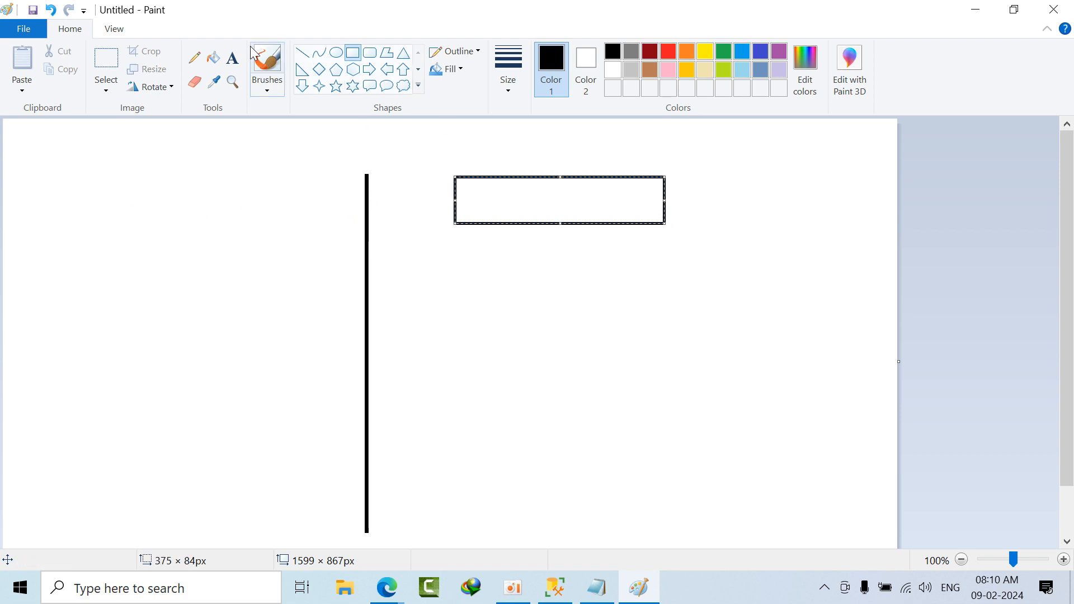
Step: Draw a straight diagonal line spanning about 565 × 169 px across the vertical bar and into the wide rectangle
click(243, 62)
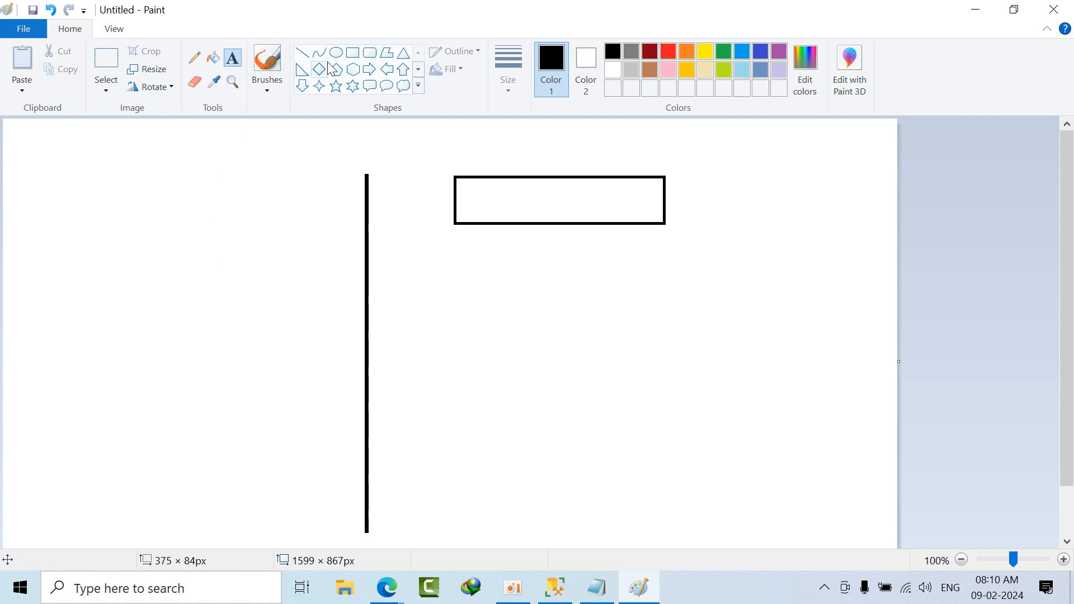
click(343, 56)
click(302, 52)
drag(147, 296, 463, 202)
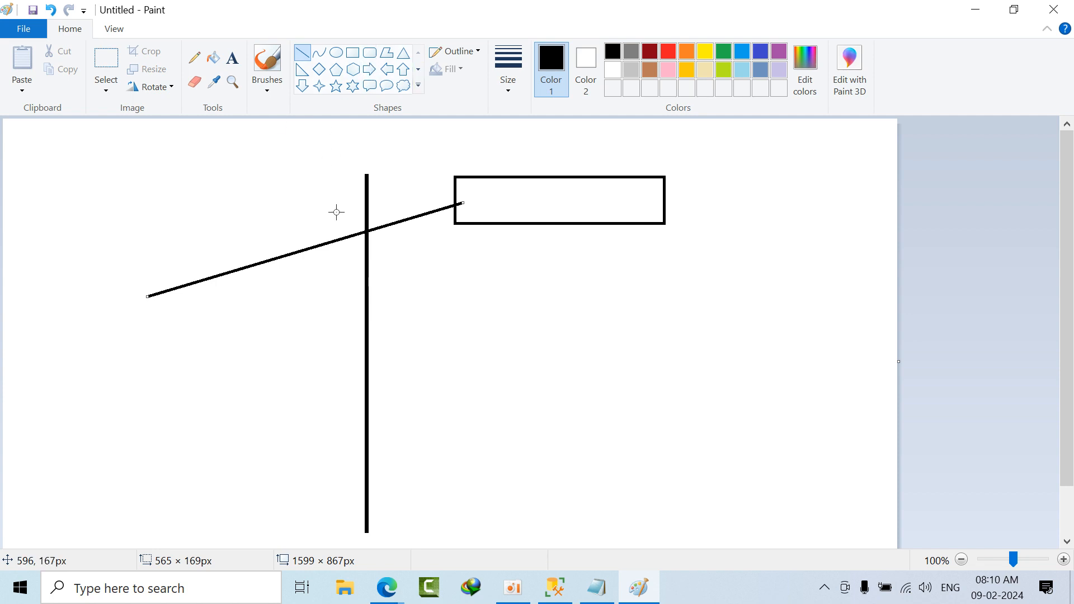
Step: Draw four upright rectangles in a row below the wide rectangle and enclose them in a frame about 886 × 417 px
click(352, 53)
drag(415, 305, 491, 451)
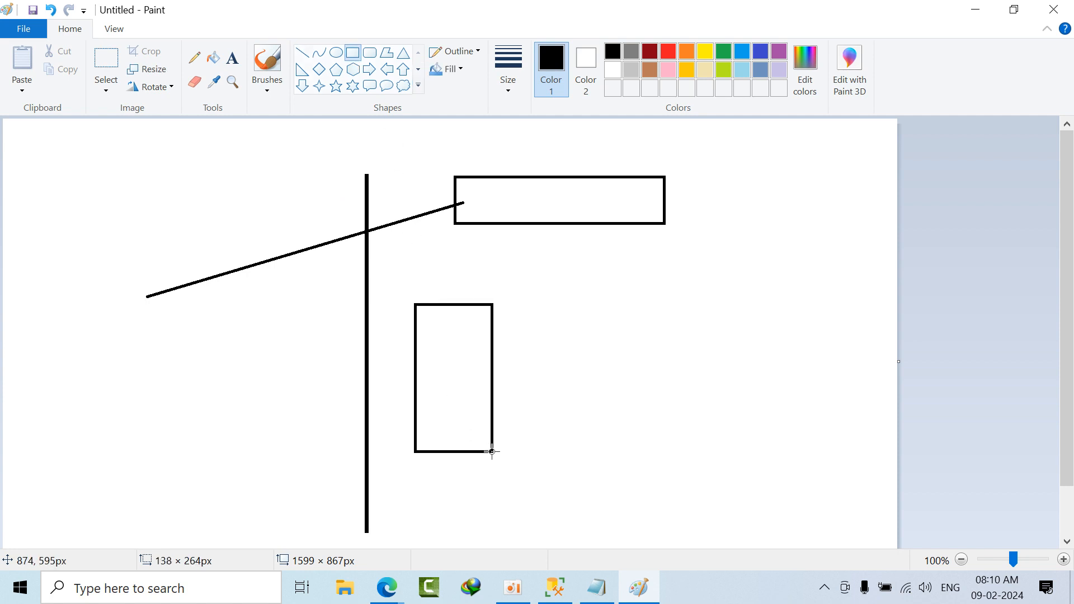
drag(492, 451, 491, 451)
drag(526, 302, 605, 458)
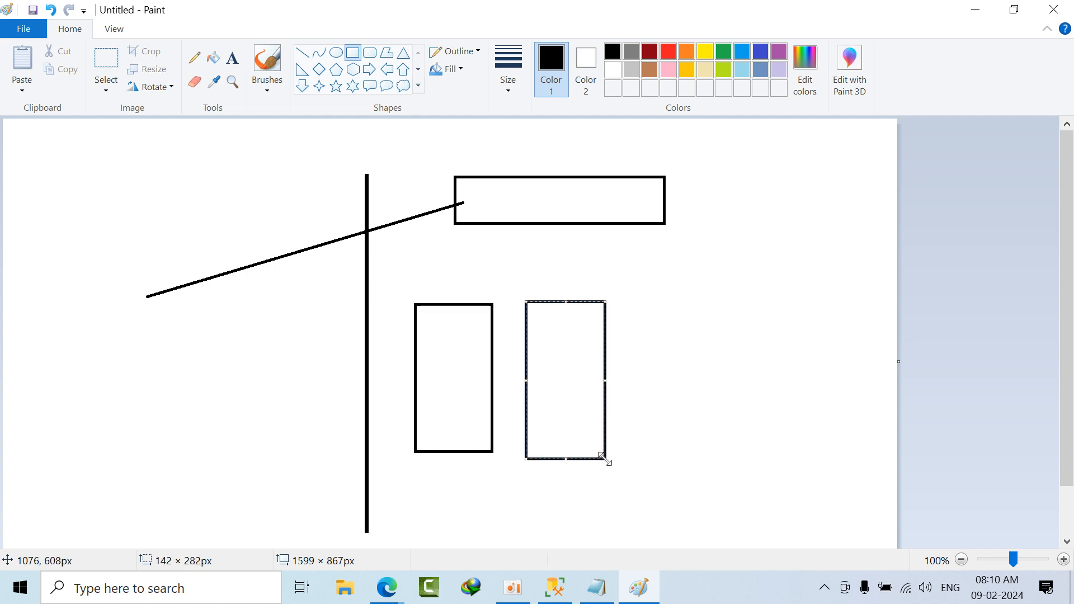
drag(632, 297, 738, 475)
drag(772, 308, 871, 470)
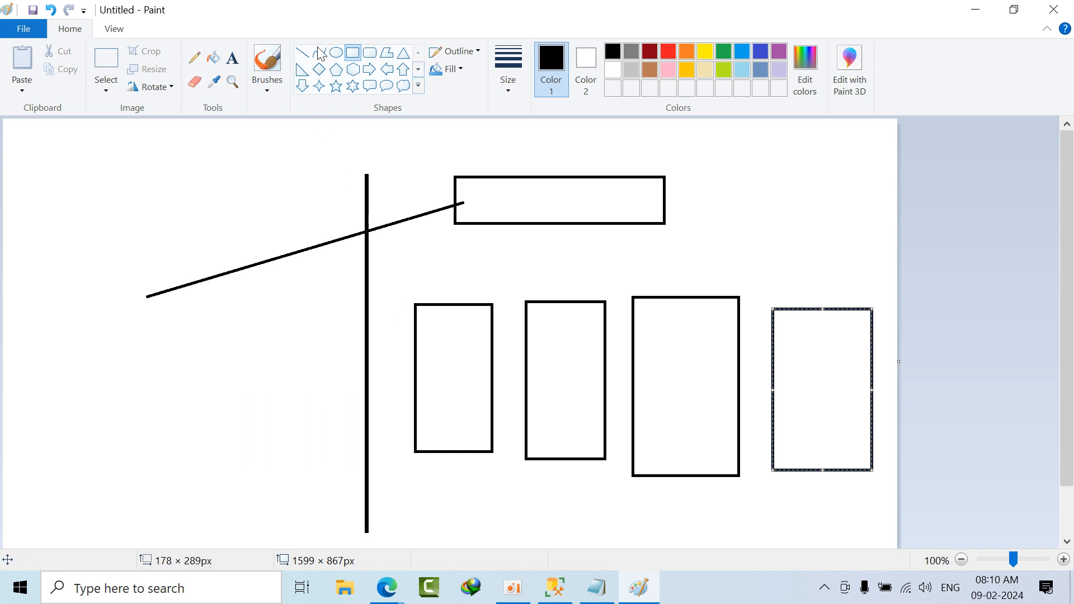
click(353, 58)
mouse_move(394, 273)
mouse_down()
mouse_move(406, 297)
mouse_move(878, 529)
mouse_move(888, 505)
mouse_up()
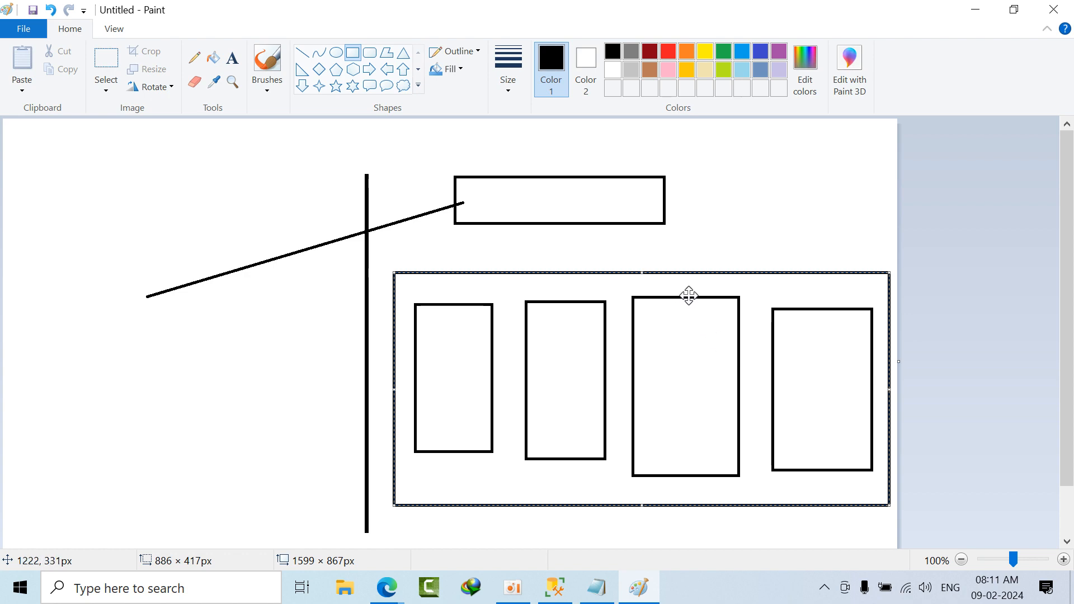
Step: Check the notes, switch to the SQLPackage article in Edge, and read its publication dates, SQLPackage.exe location and Azure SQL DB export examples
click(597, 587)
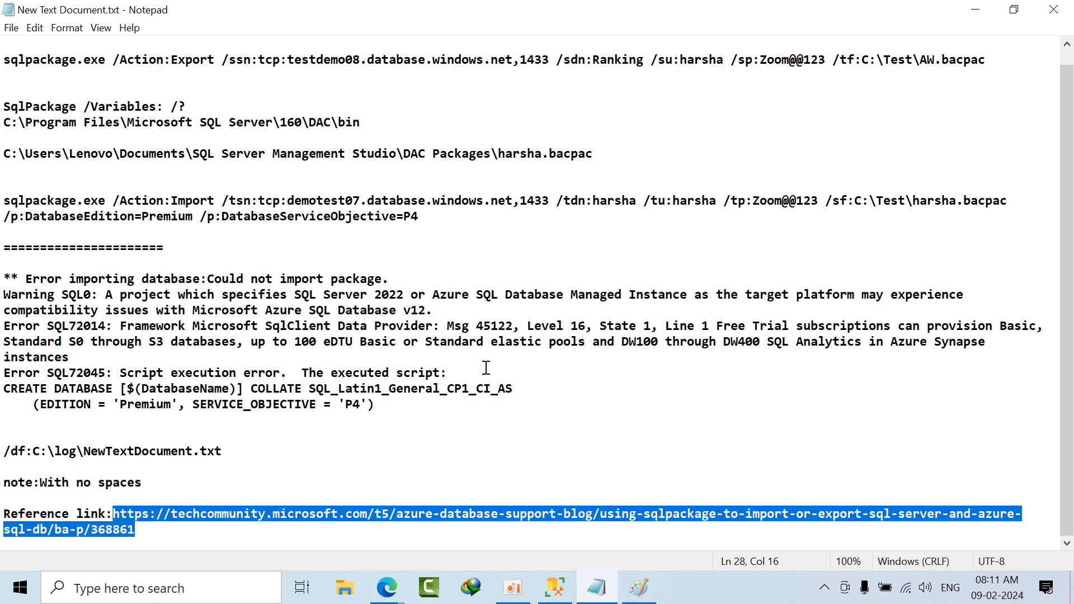
scroll(486, 367, up, 1)
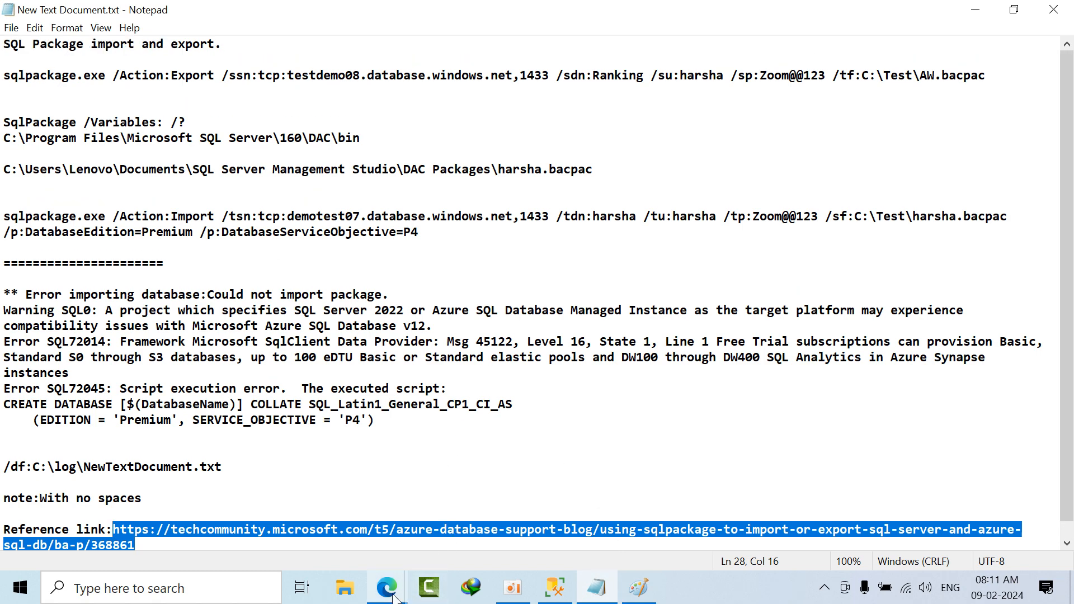
mouse_move(386, 586)
click(334, 523)
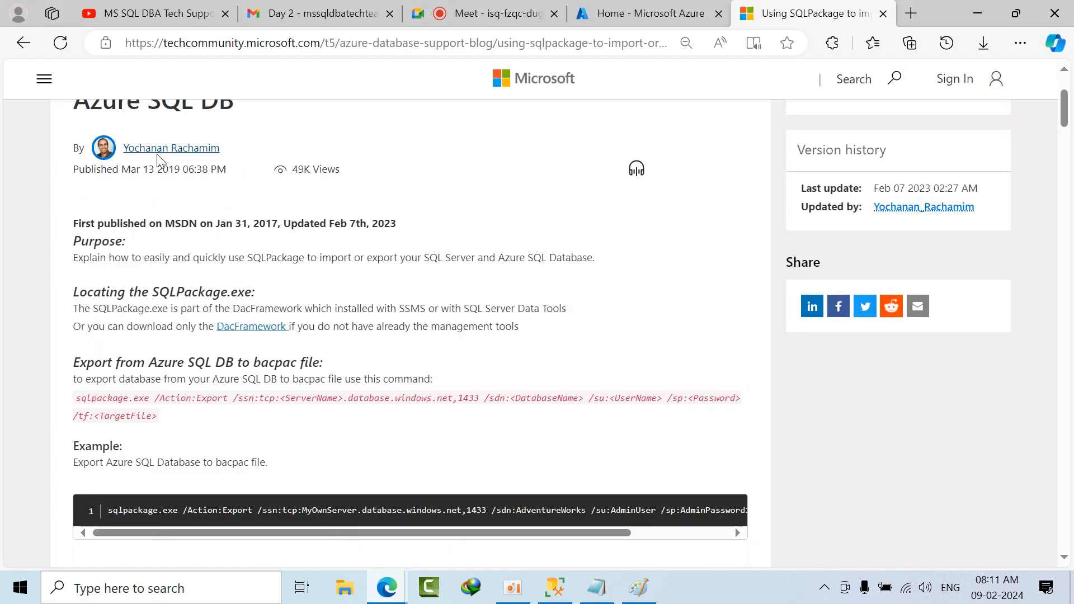
scroll(324, 320, up, 1)
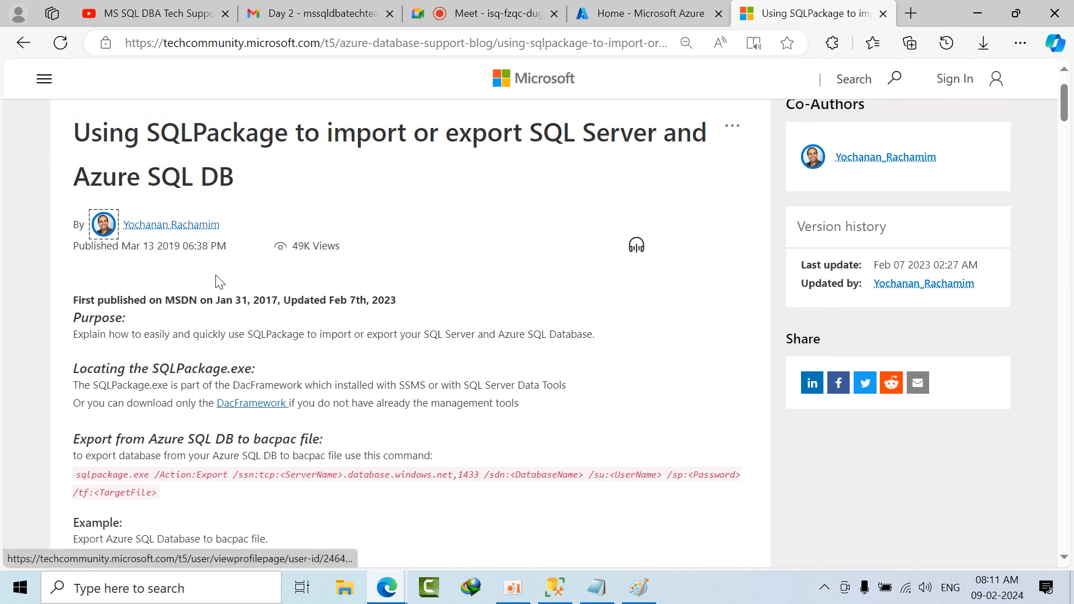
double_click(244, 302)
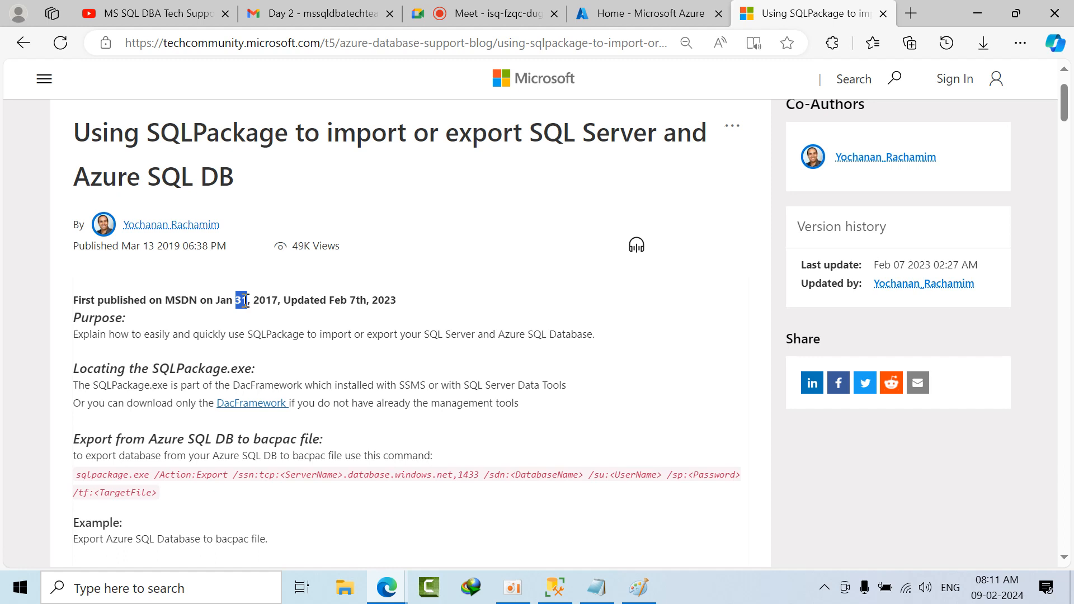
click(245, 303)
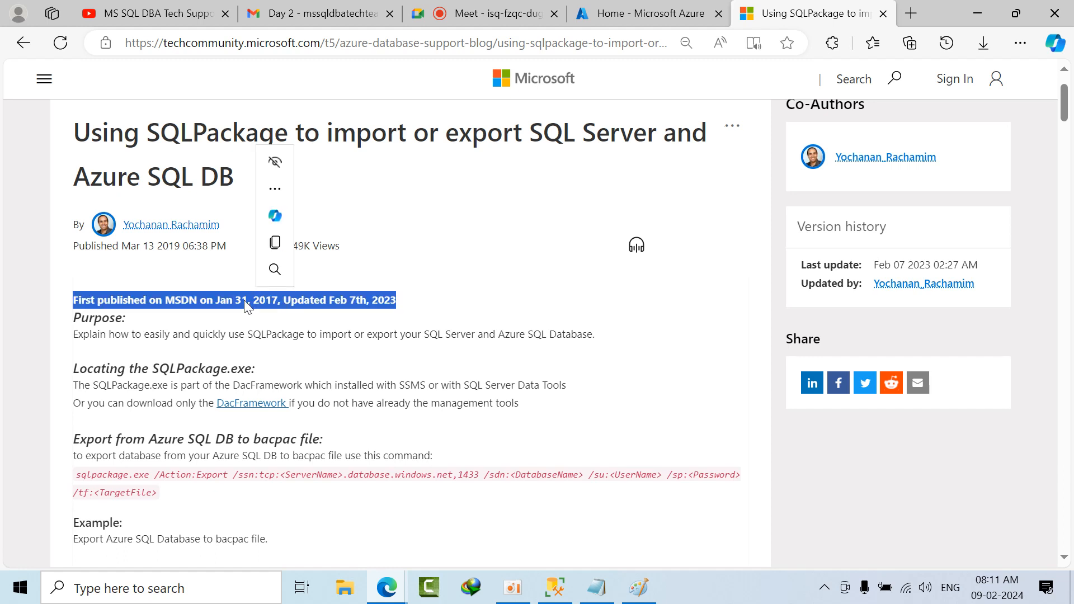
click(251, 352)
scroll(506, 351, down, 4)
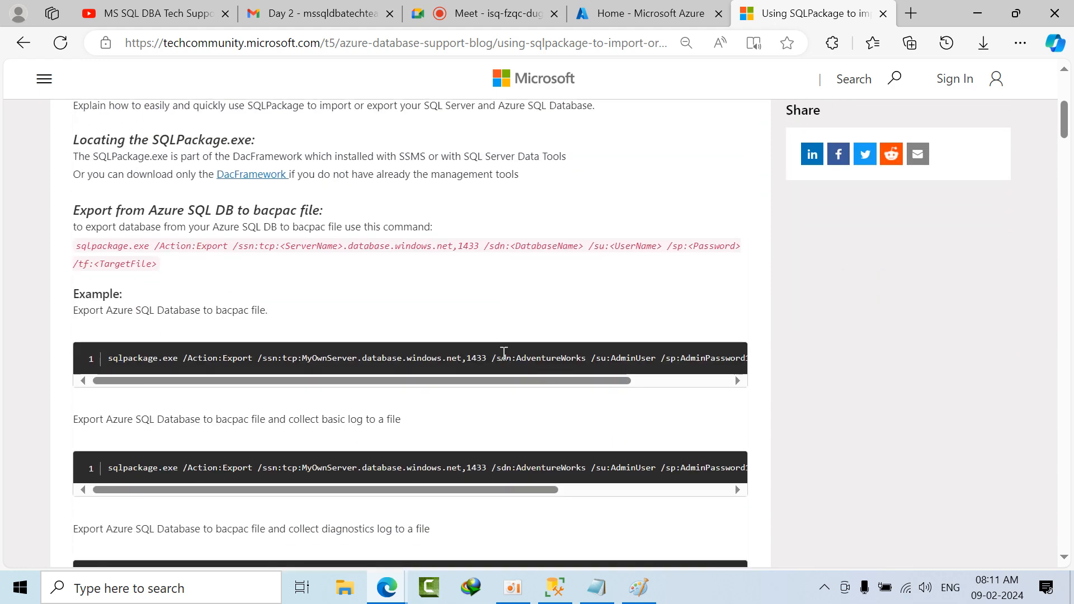
scroll(278, 269, up, 2)
scroll(291, 274, down, 5)
scroll(291, 274, up, 3)
scroll(388, 460, up, 1)
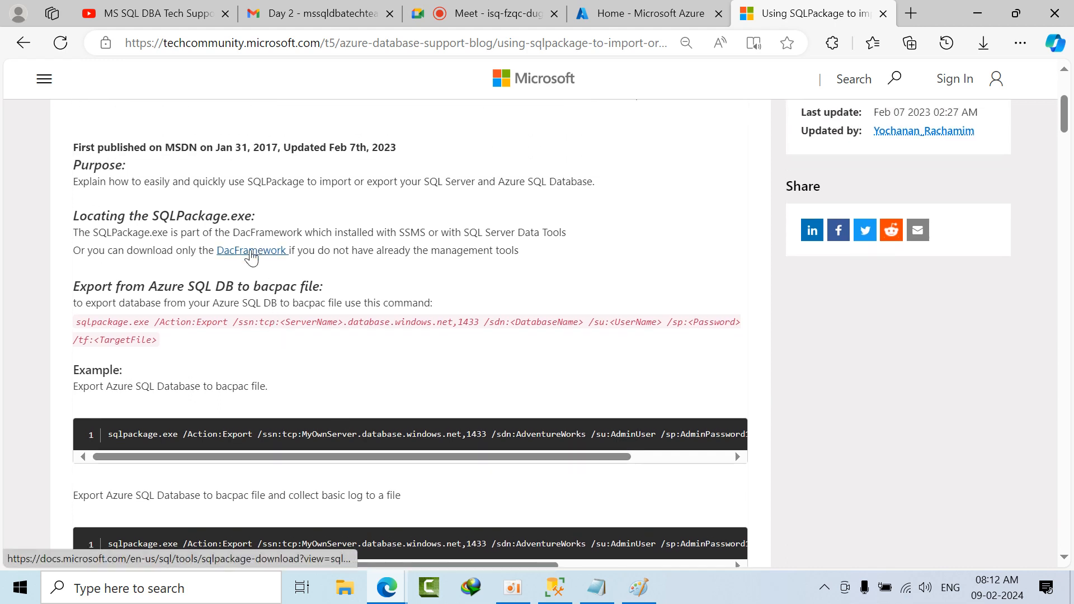
Step: Open the article's DacFramework download page and copy the install command "dotnet tool install -g microsoft.sqlpackage"
ctrl+click(261, 261)
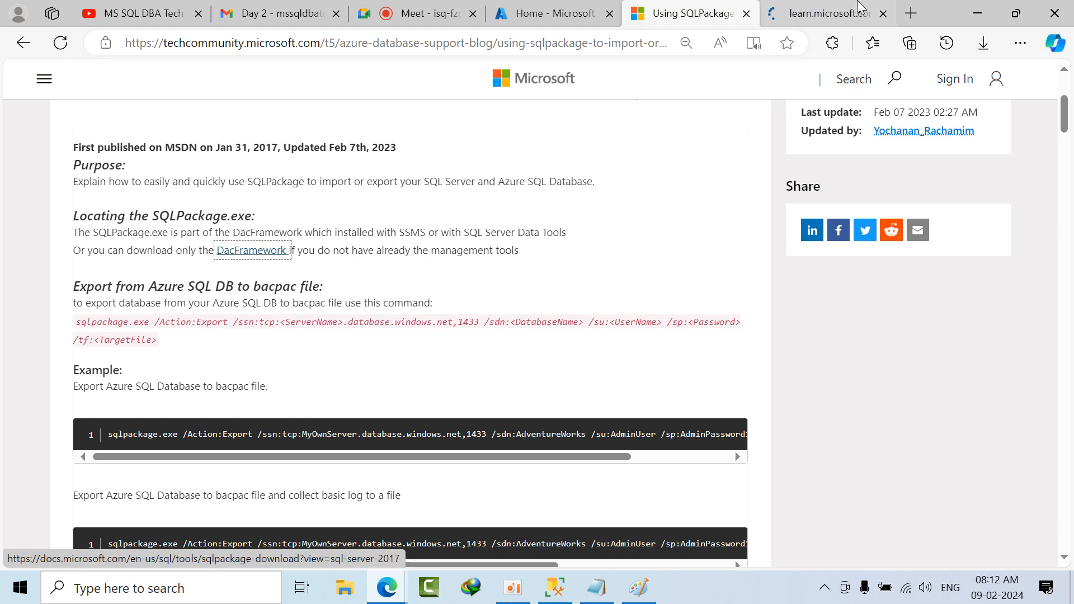
click(847, 8)
scroll(584, 342, down, 6)
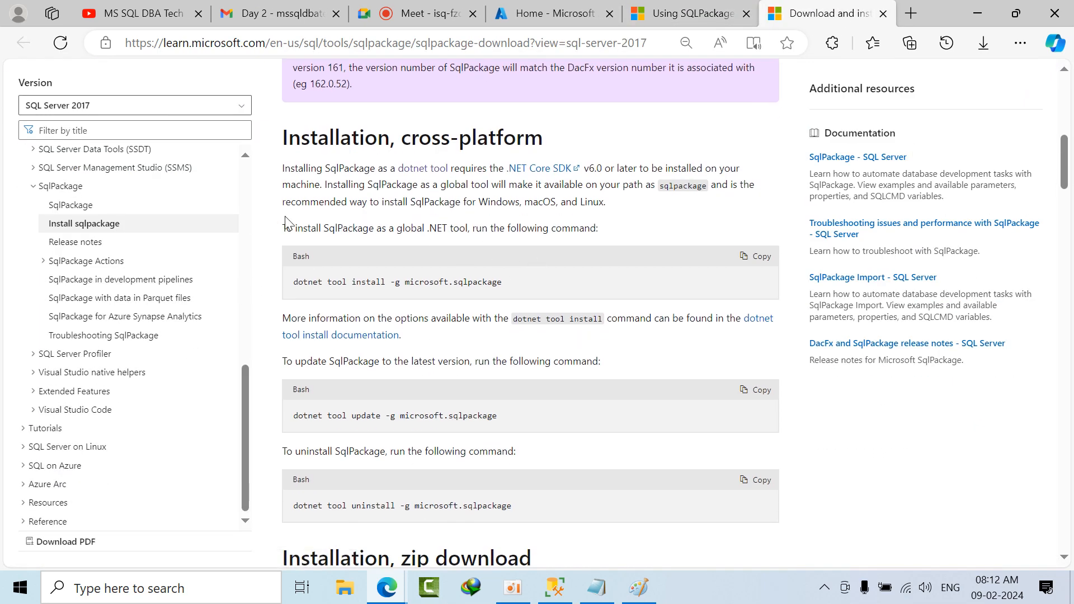
drag(283, 229, 625, 237)
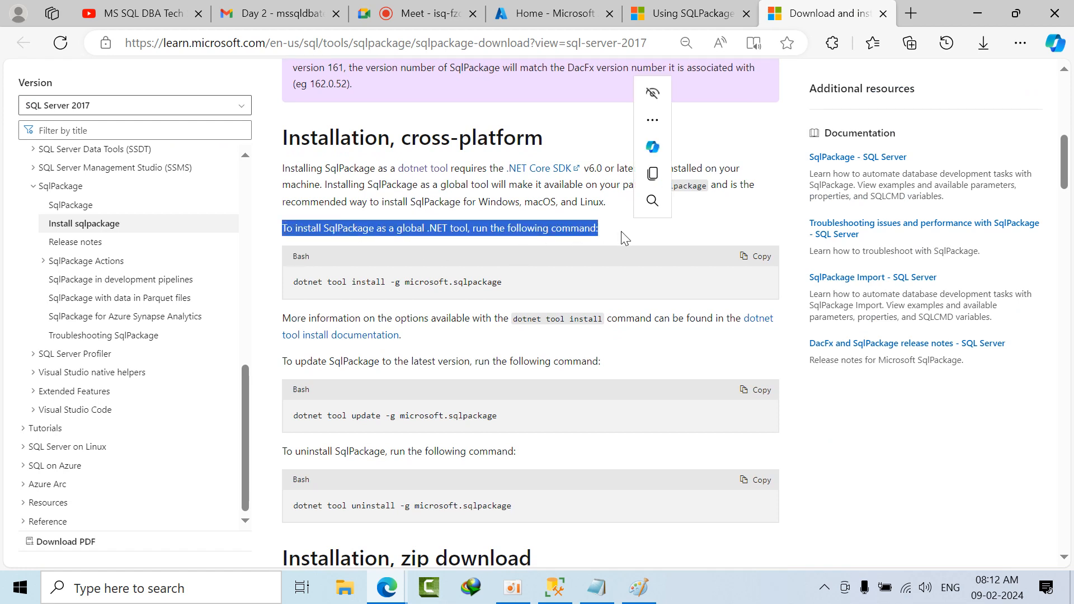
triple_click(450, 286)
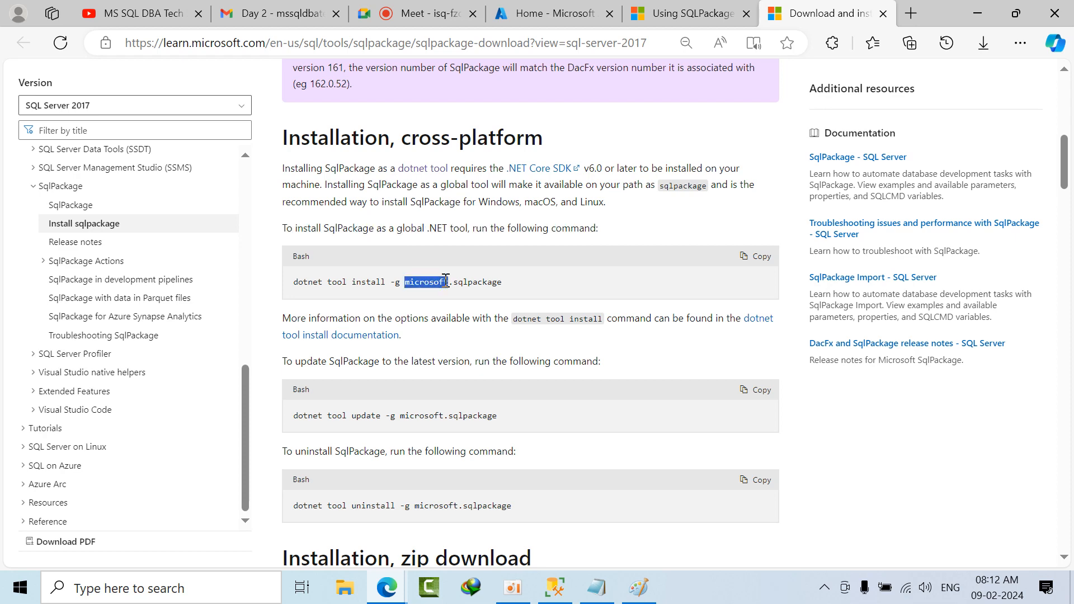
key(ctrl+c)
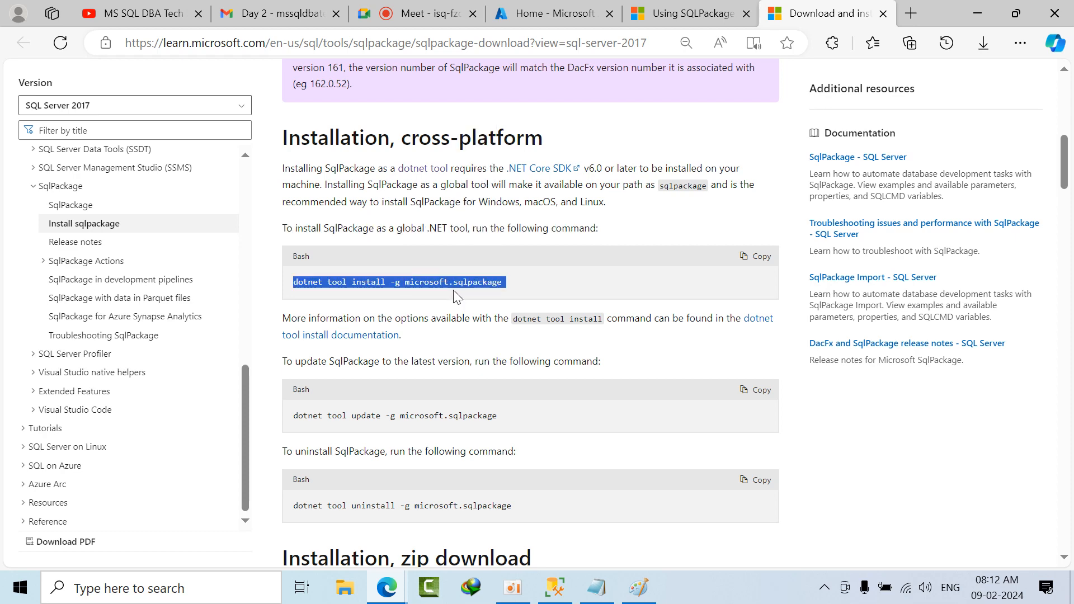
scroll(454, 291, down, 6)
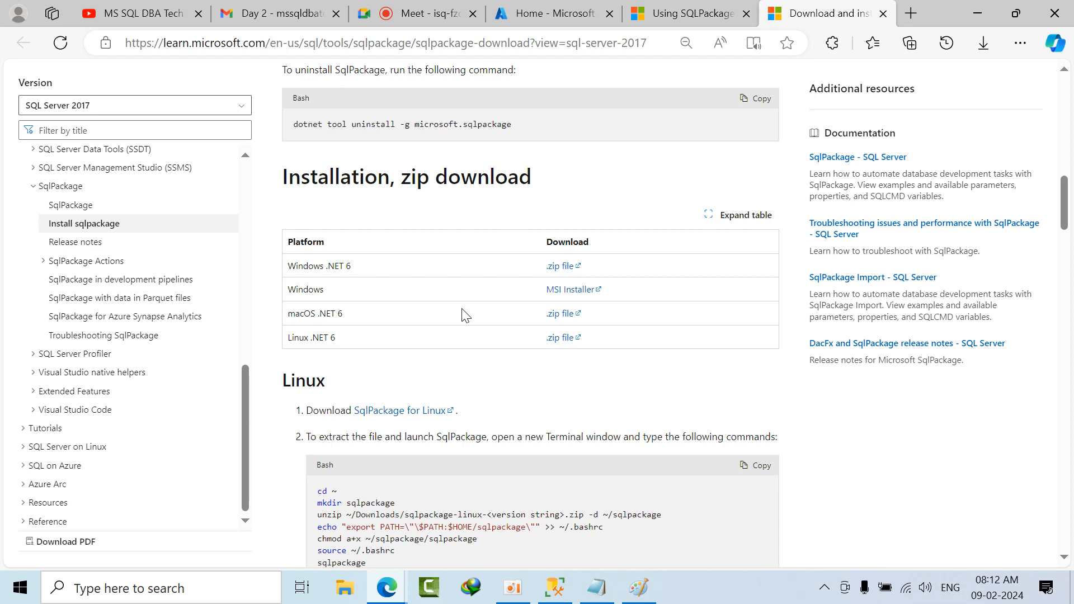
Step: Review the SqlPackage installation options and download the Windows MSI installer as DacFramework_2.msi into Downloads\Programs
scroll(463, 311, up, 5)
drag(521, 433, 292, 429)
drag(332, 205, 274, 167)
click(558, 453)
scroll(555, 483, down, 3)
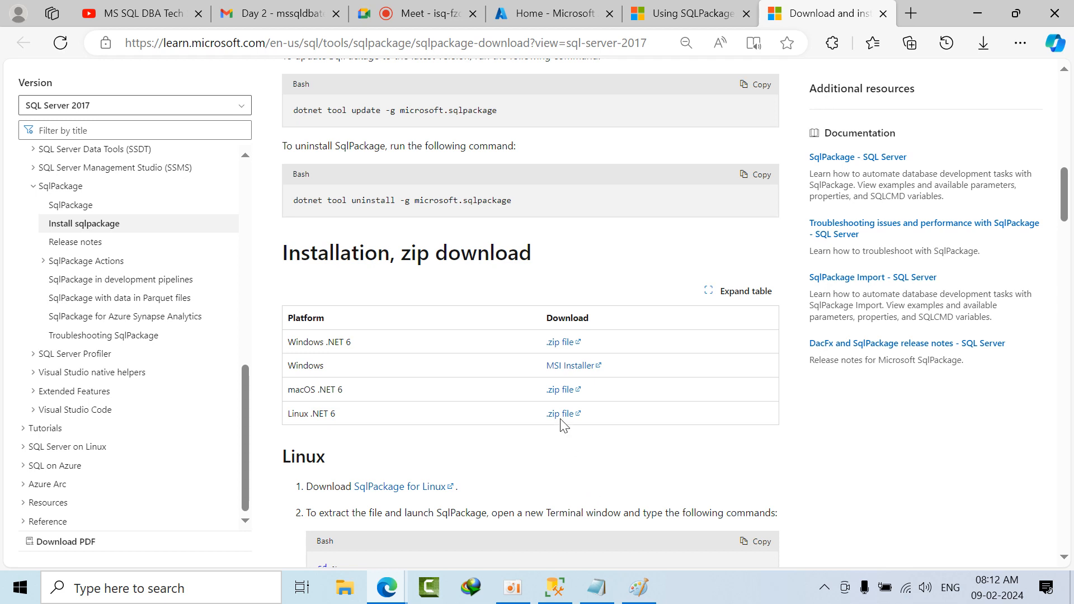
click(566, 366)
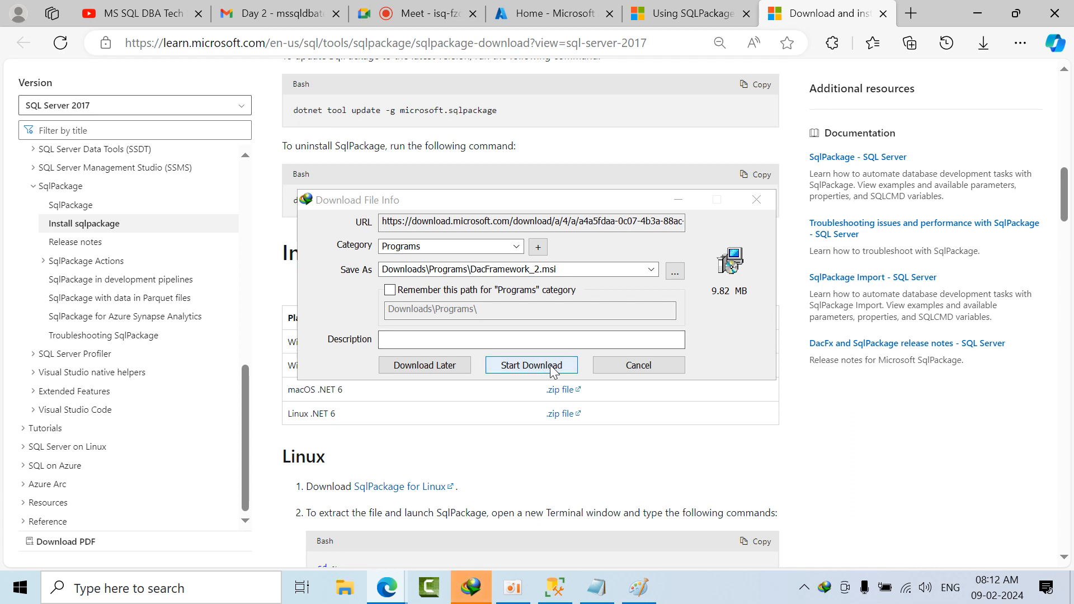
click(552, 366)
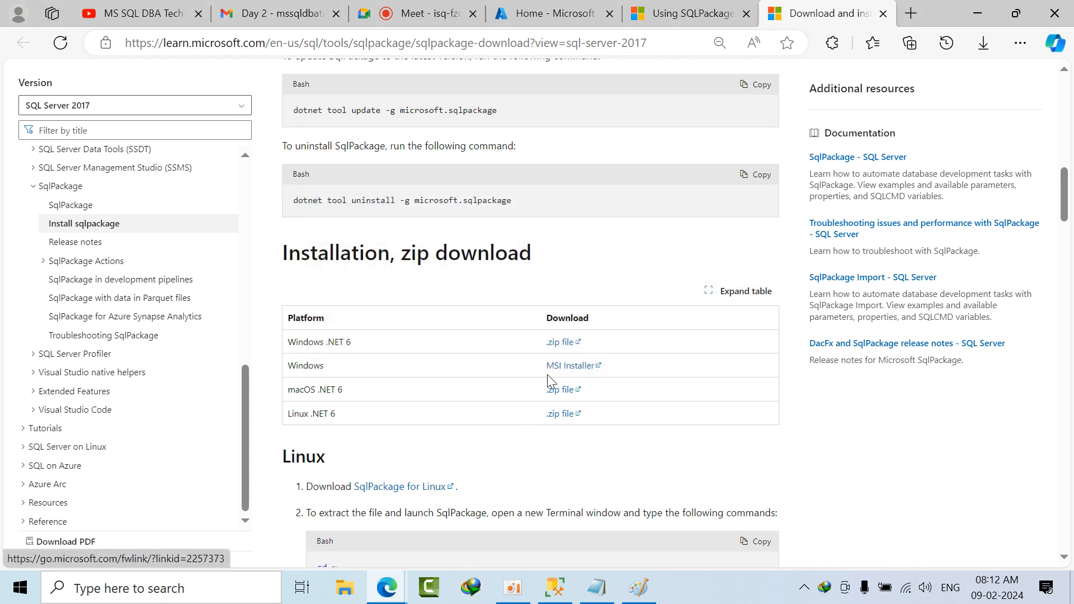
Step: Switch to the Notepad notes and look through the SqlPackage commands and folder paths
click(596, 587)
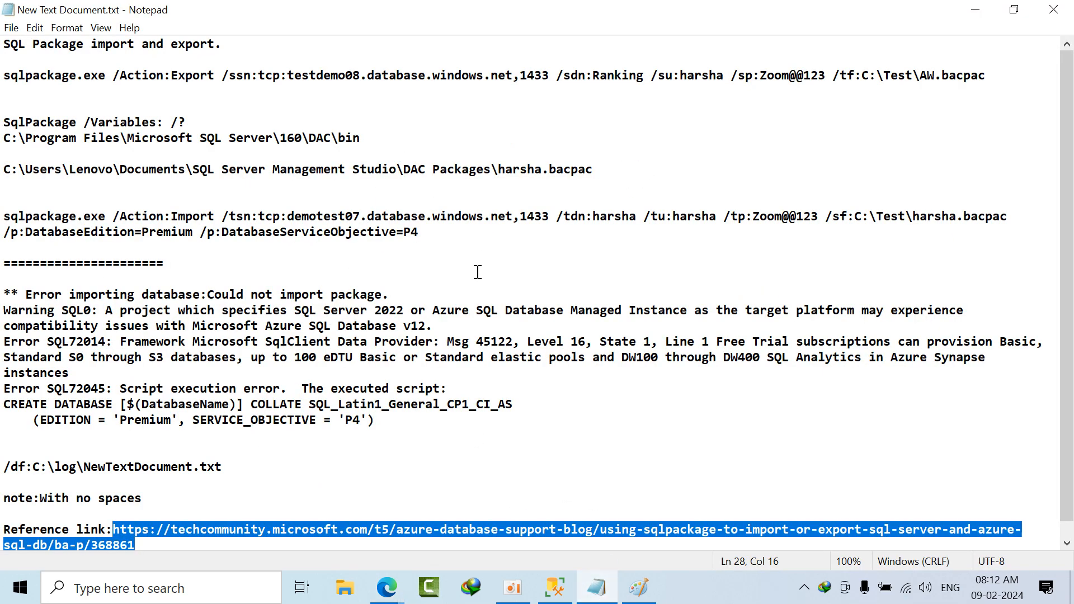
scroll(477, 273, down, 1)
scroll(440, 340, up, 1)
scroll(440, 342, down, 1)
Step: Open the folder C:\Program Files\Microsoft SQL Server in a maximized File Explorer window
click(345, 588)
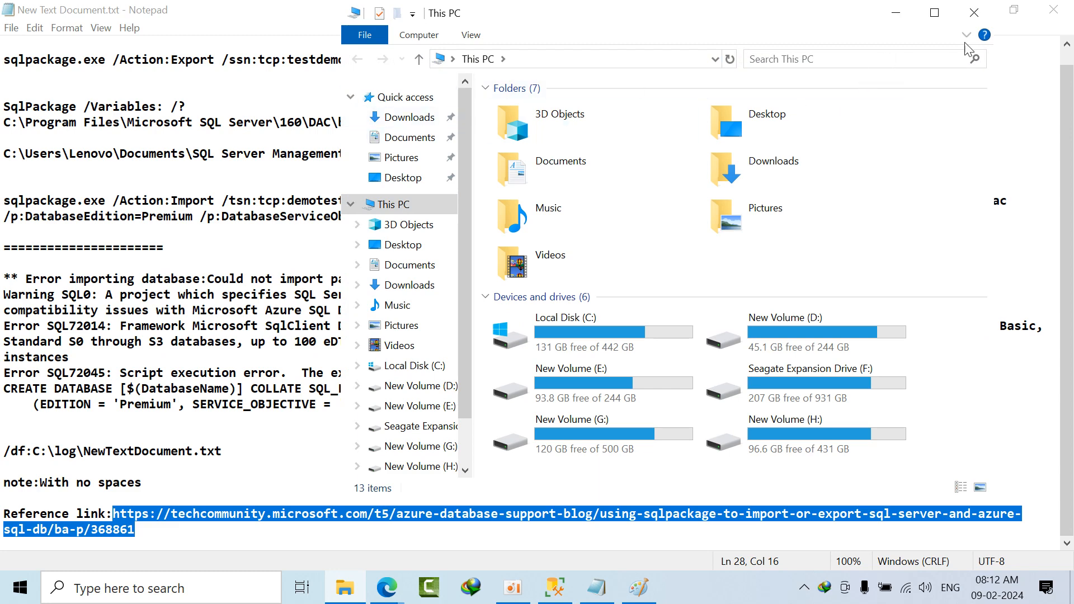
click(934, 12)
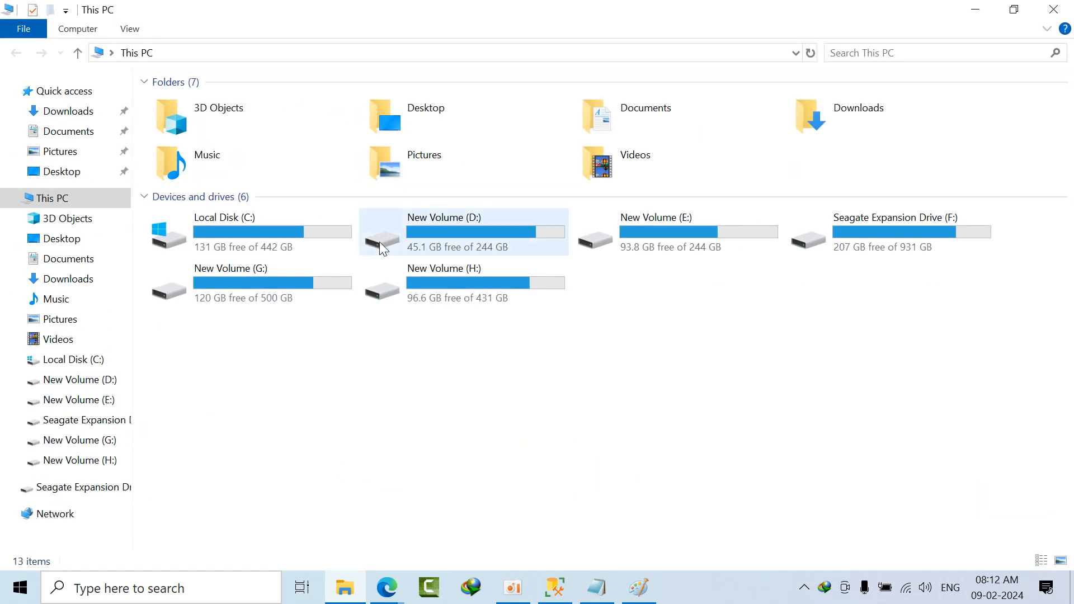
double_click(299, 252)
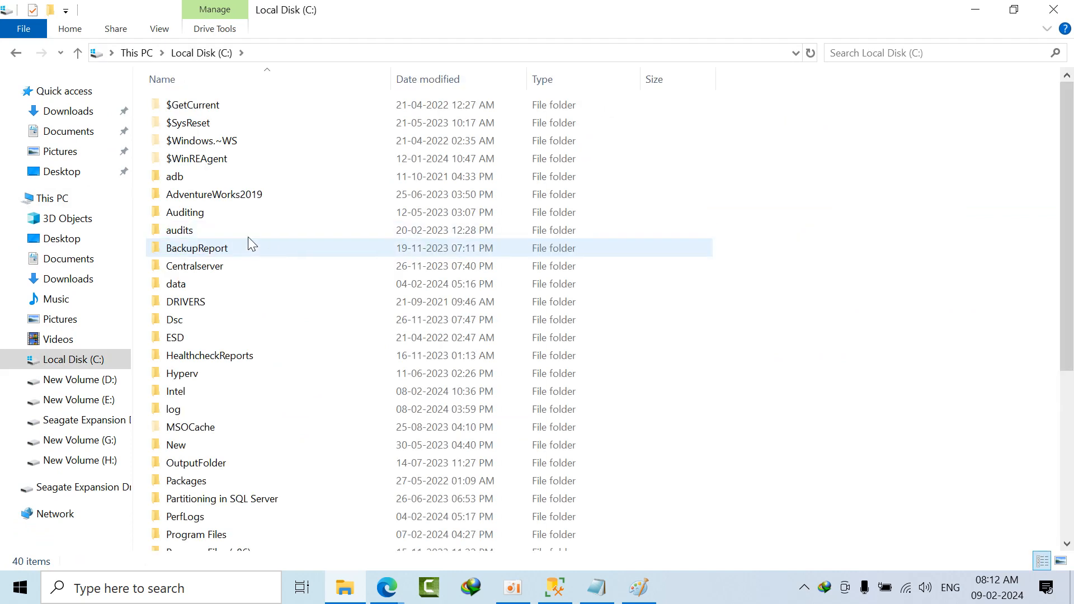
scroll(228, 462, down, 4)
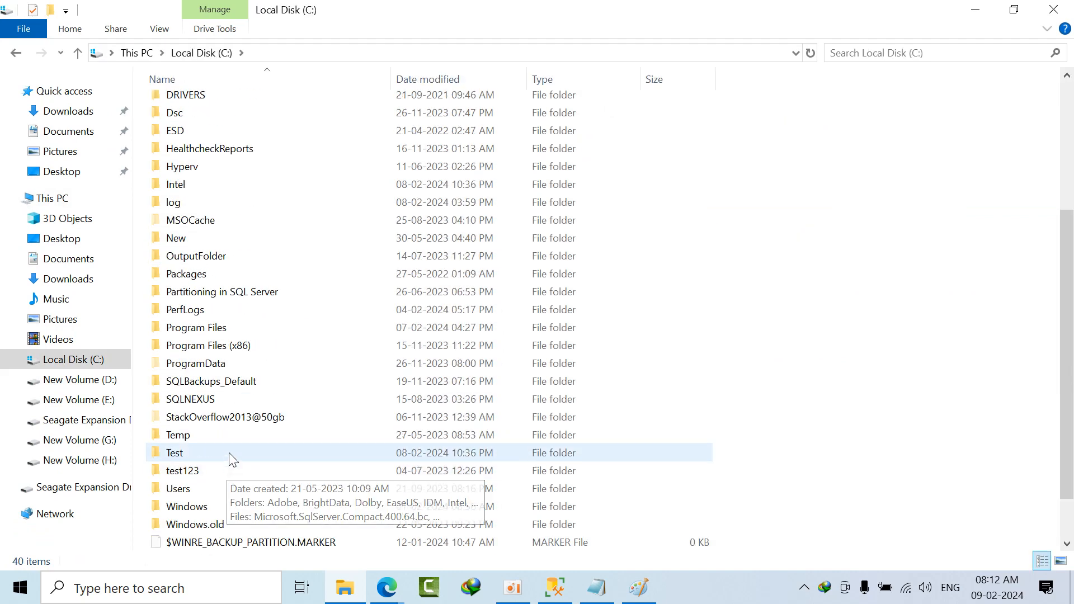
click(212, 329)
double_click(211, 329)
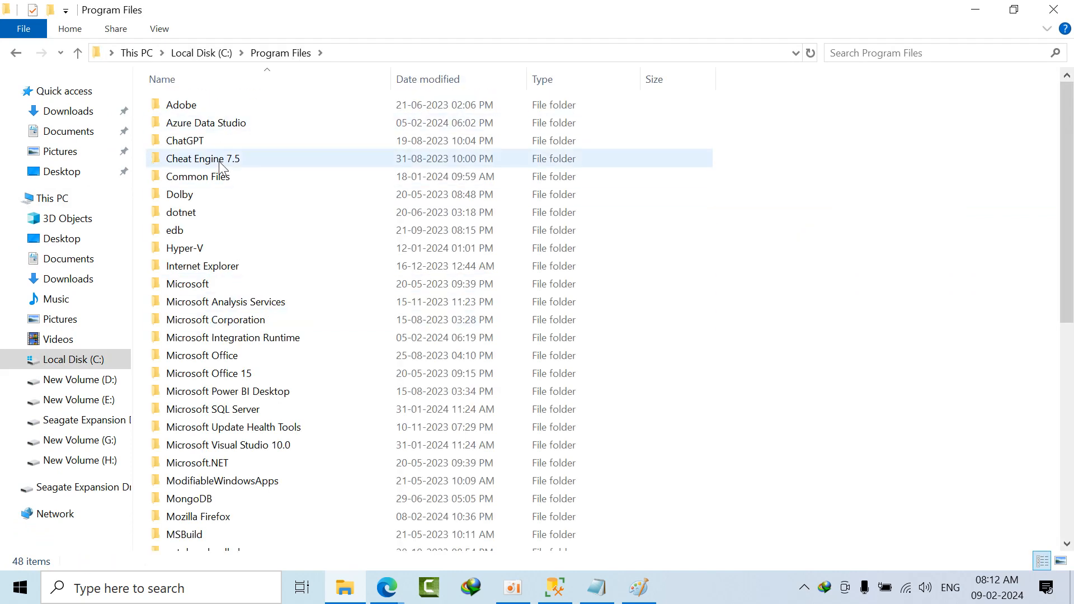
double_click(226, 286)
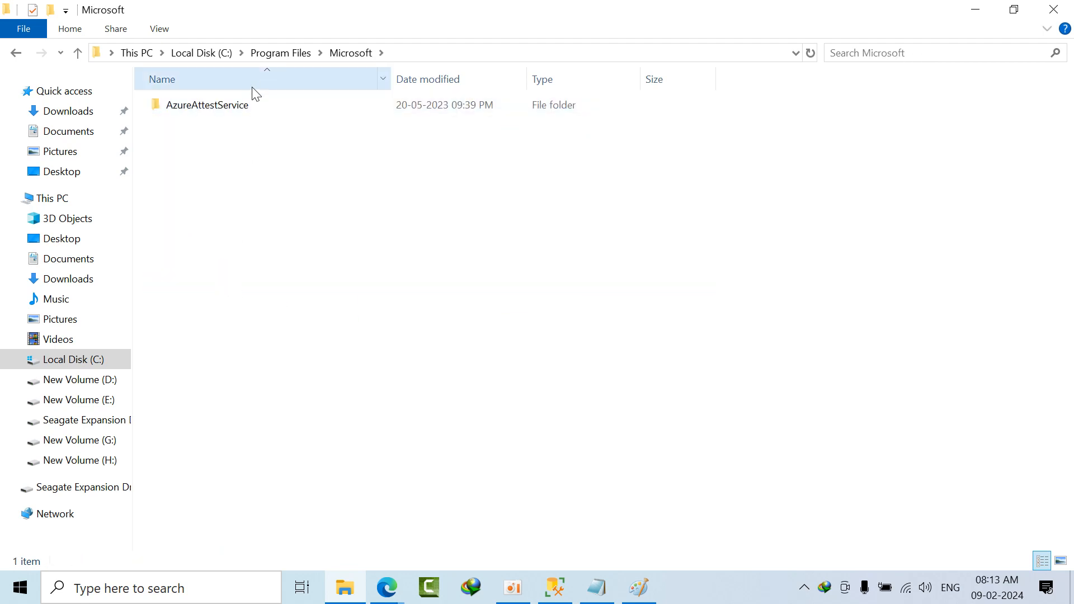
click(266, 56)
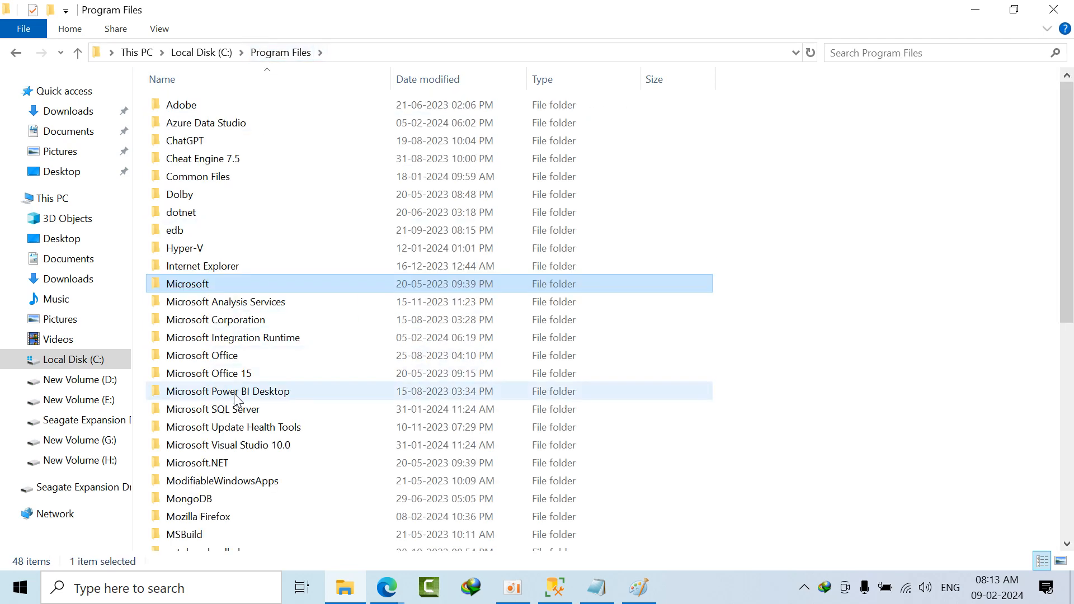
click(239, 412)
double_click(239, 412)
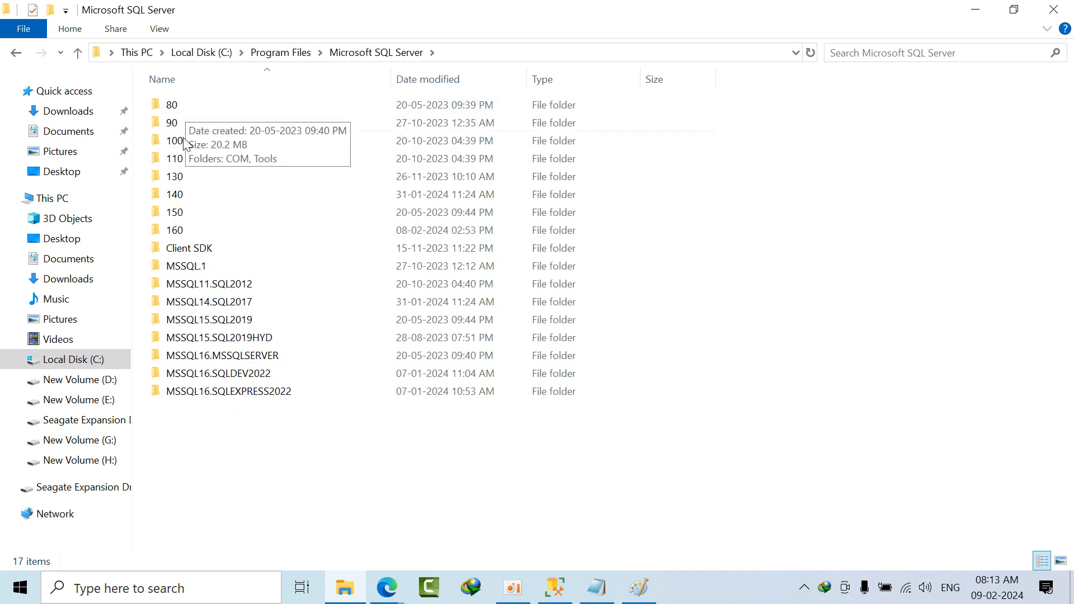
Step: Open the 160\DAC\bin subfolder and locate SqlPackage.exe in it
click(193, 236)
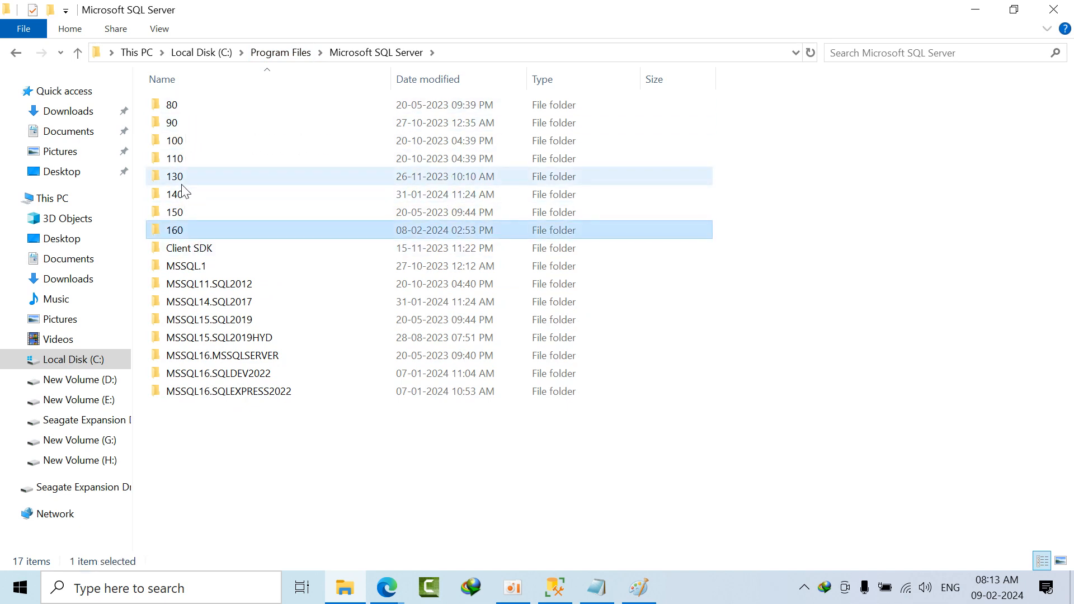
click(183, 106)
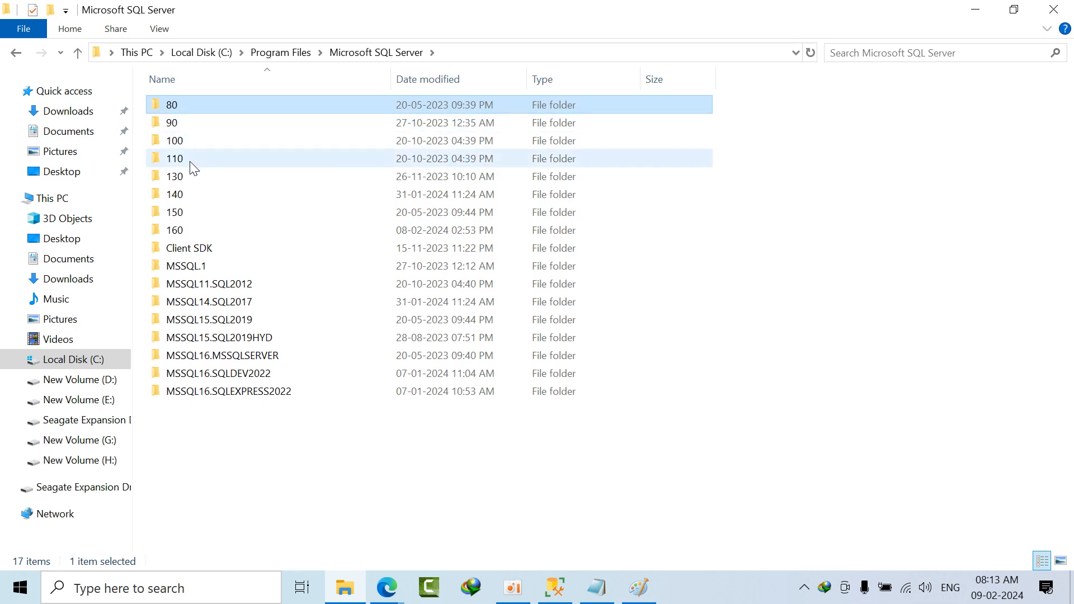
double_click(199, 237)
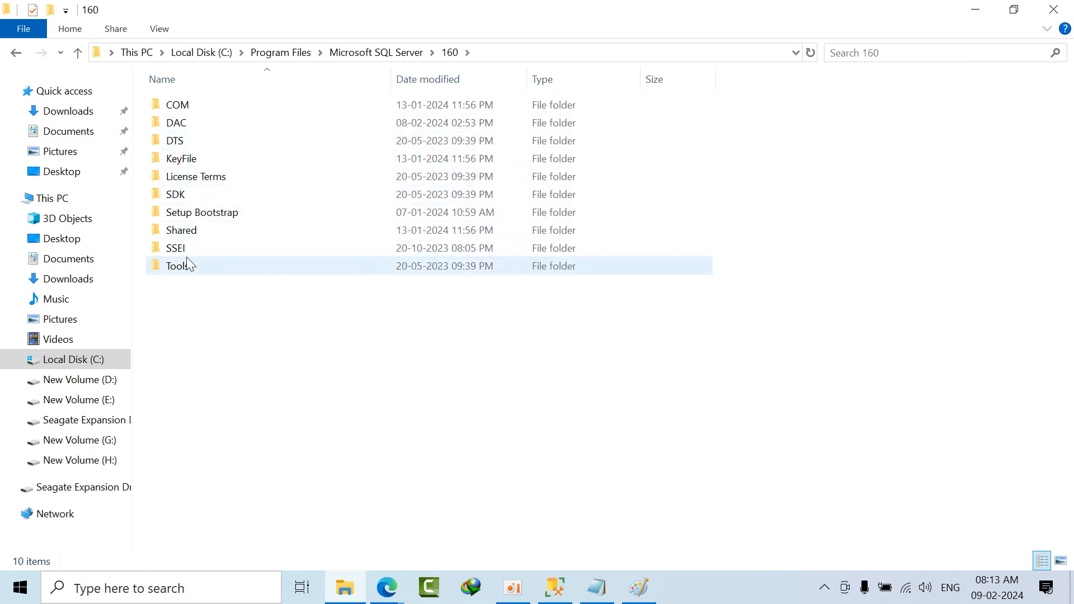
double_click(187, 121)
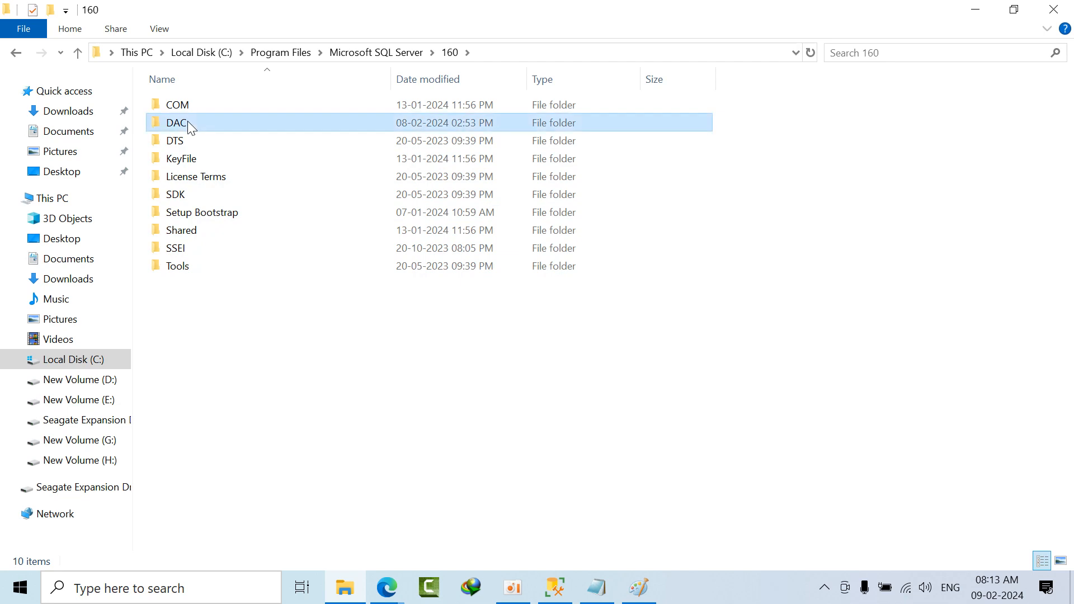
double_click(244, 106)
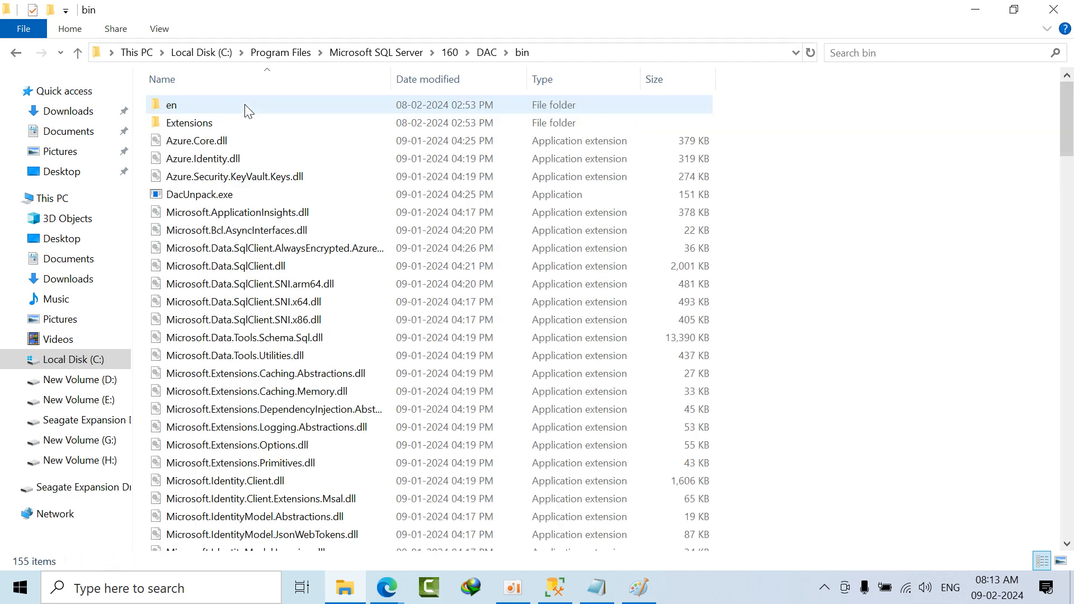
click(250, 251)
key(s)
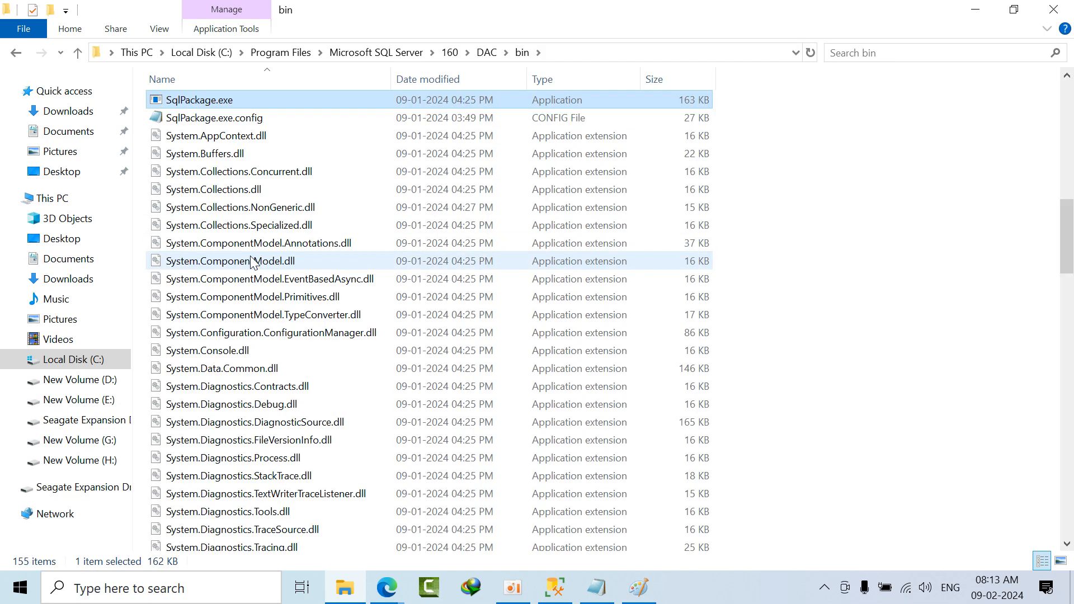
scroll(255, 204, up, 2)
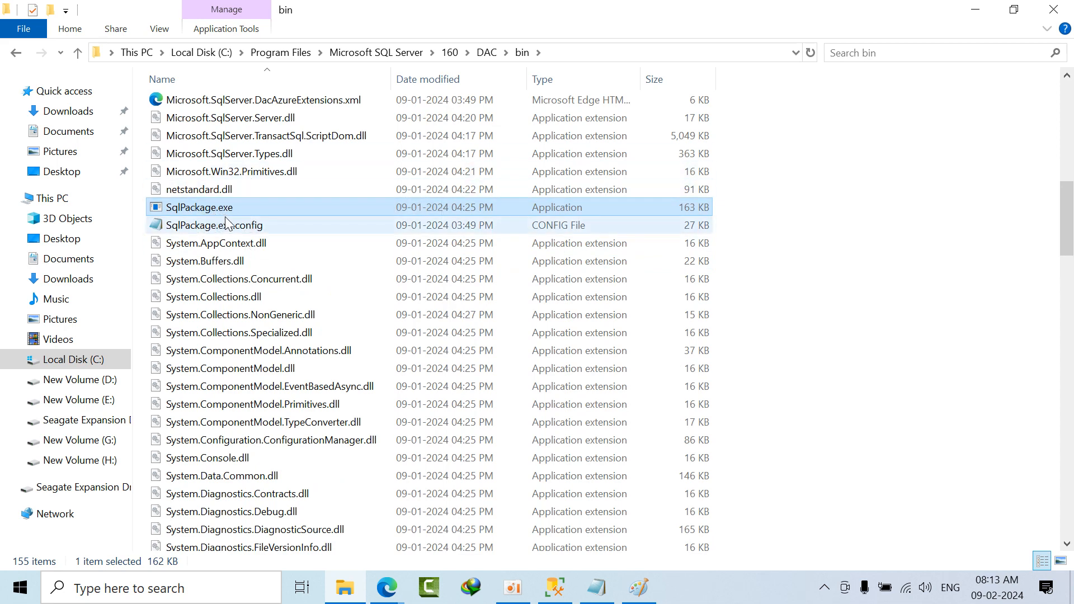
Step: Copy the bin folder's path, paste it into the Notepad notes two lines below the ====== separator, and save the file
click(587, 52)
key(ctrl+c)
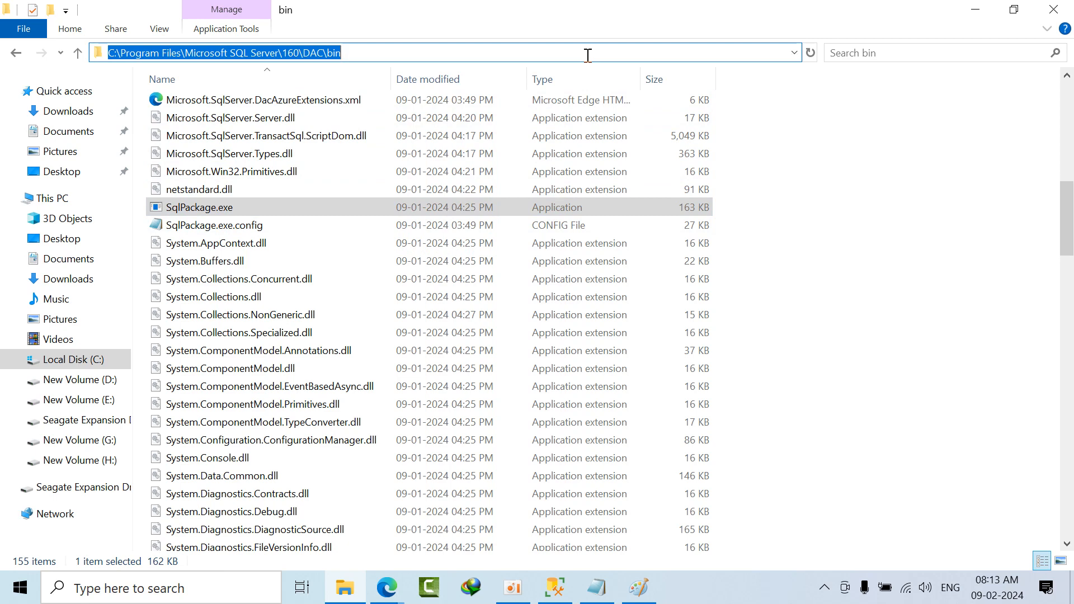
click(597, 587)
click(186, 256)
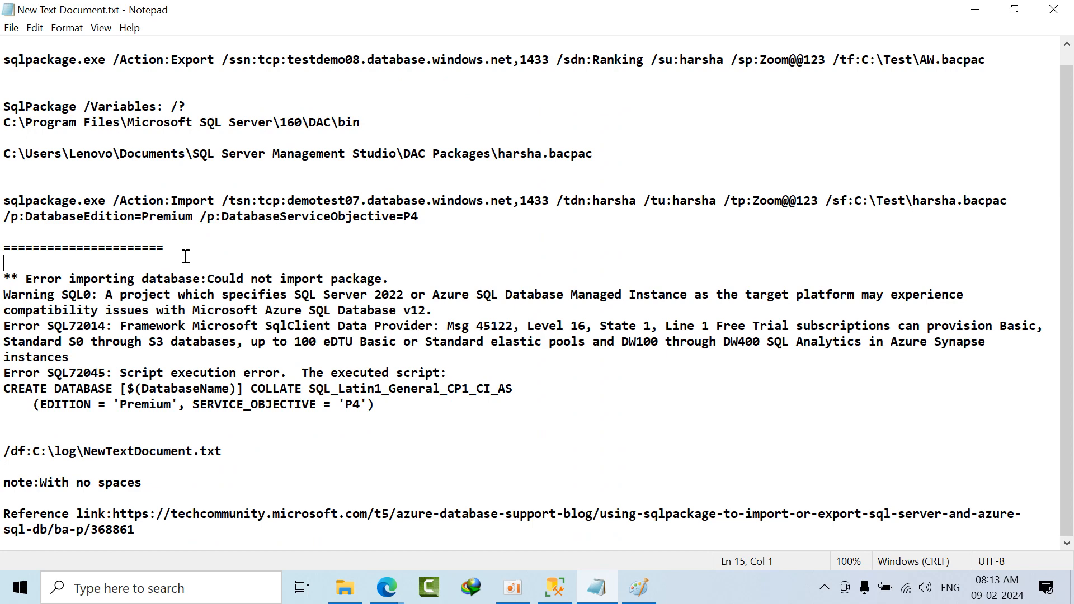
click(184, 240)
key(Return)
key(Return)
key(ctrl+v)
key(ctrl+s)
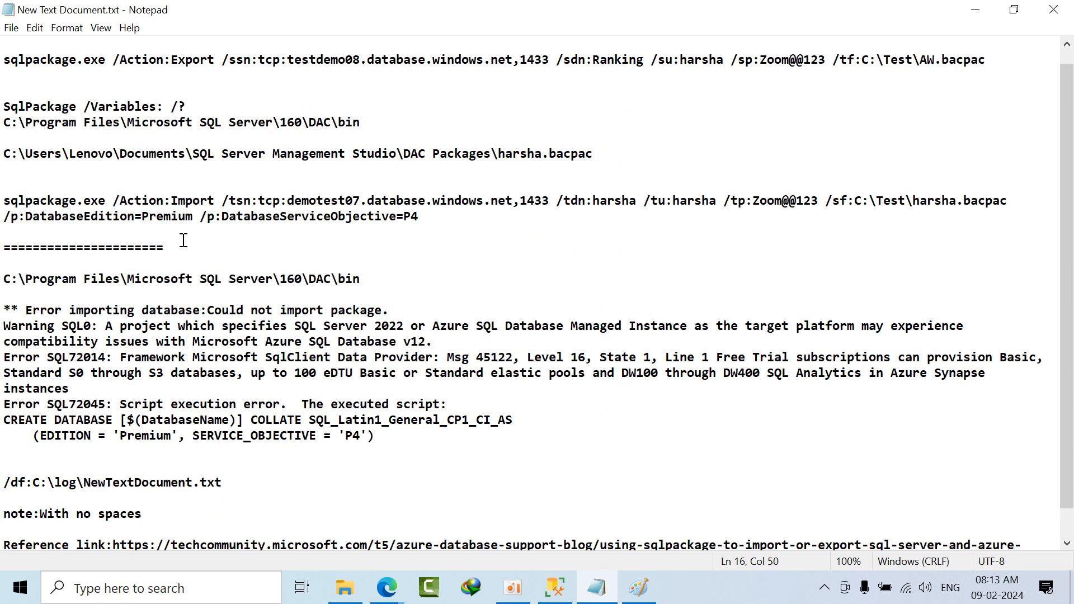
scroll(240, 310, up, 1)
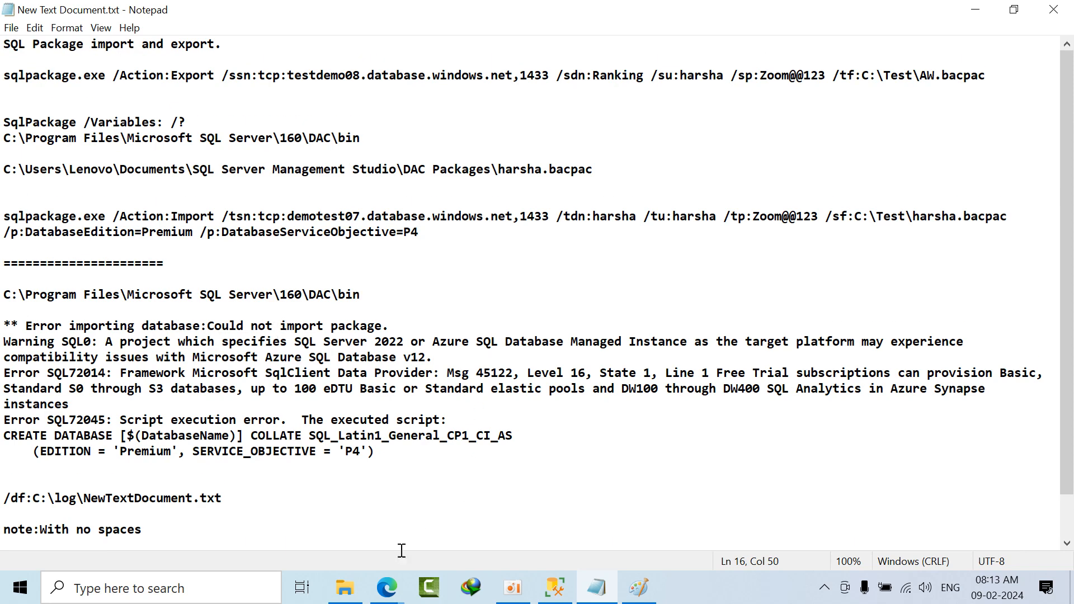
Step: Return to File Explorer, search Windows for "cmd" and run Command Prompt as administrator
click(345, 587)
click(74, 588)
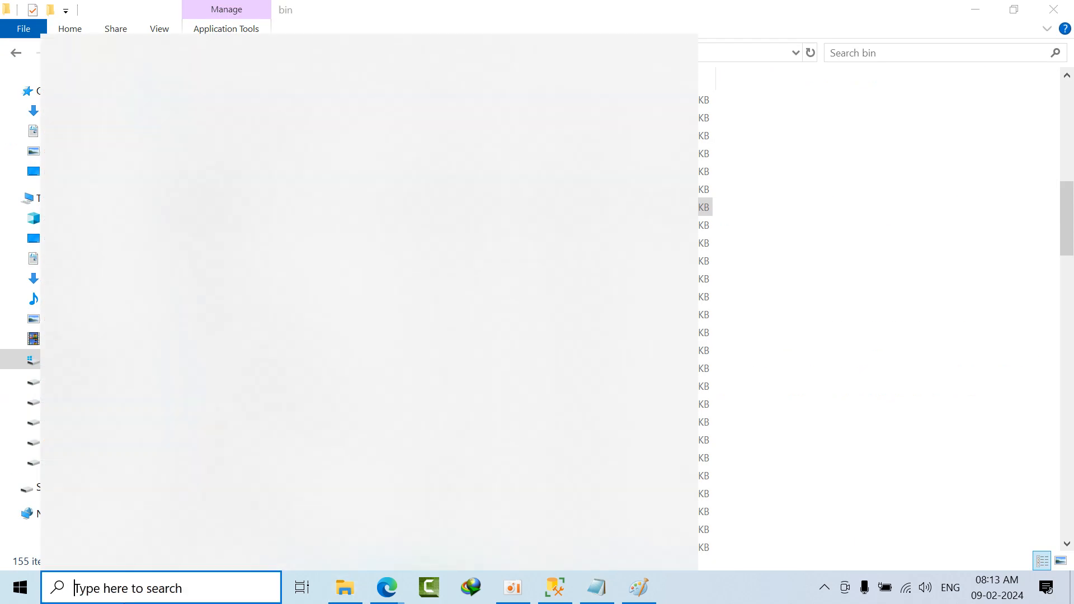
text(cmd)
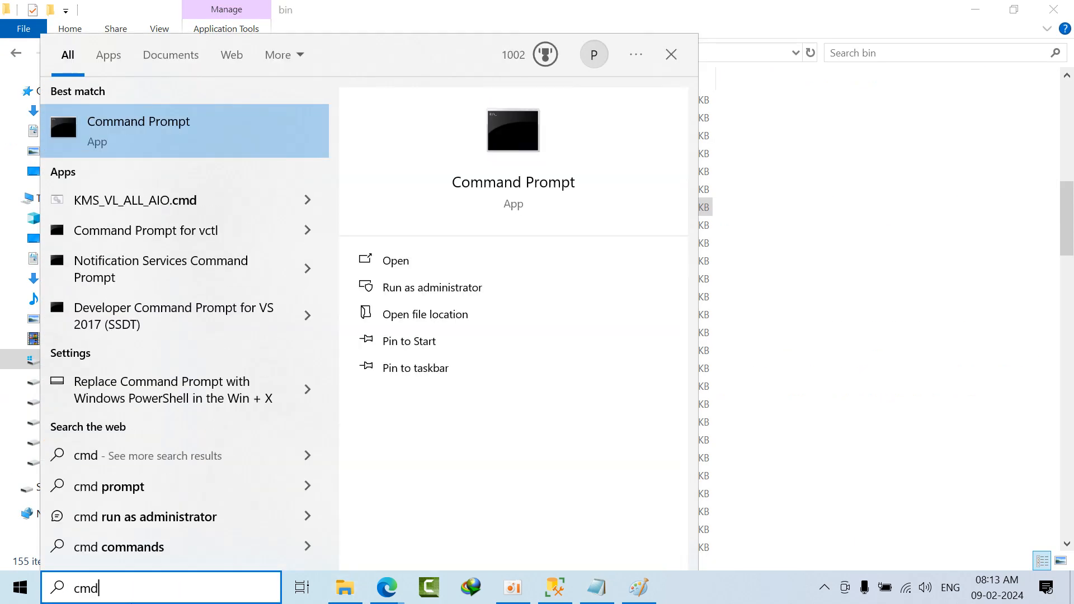
right_click(186, 142)
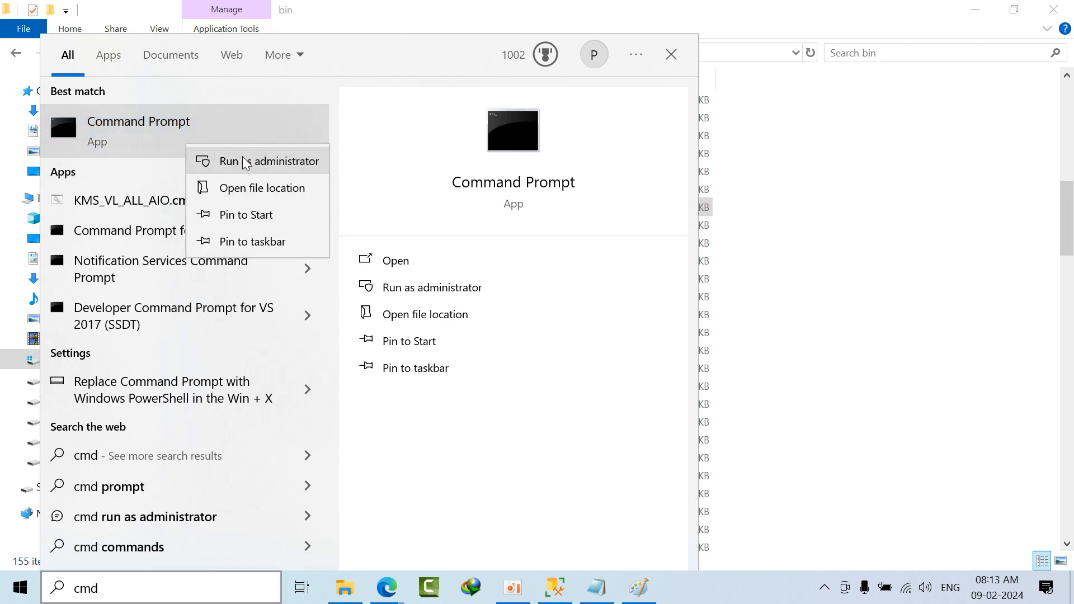
click(261, 162)
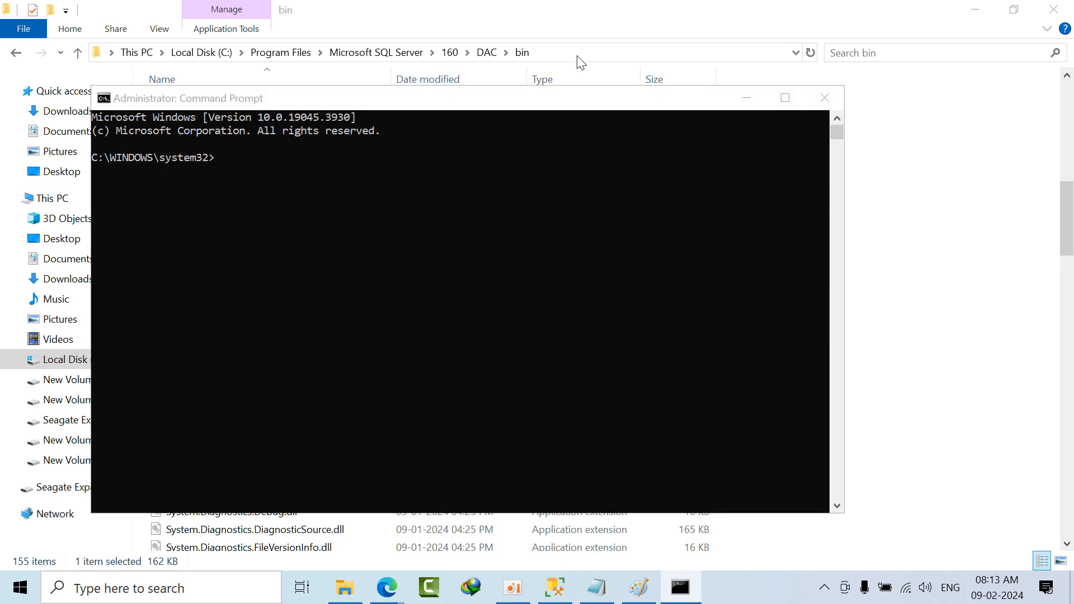
Step: Change the Command Prompt directory to C:\Program Files\Microsoft SQL Server\160\DAC\bin using the copied folder path, and clear the screen
click(578, 56)
key(super+c)
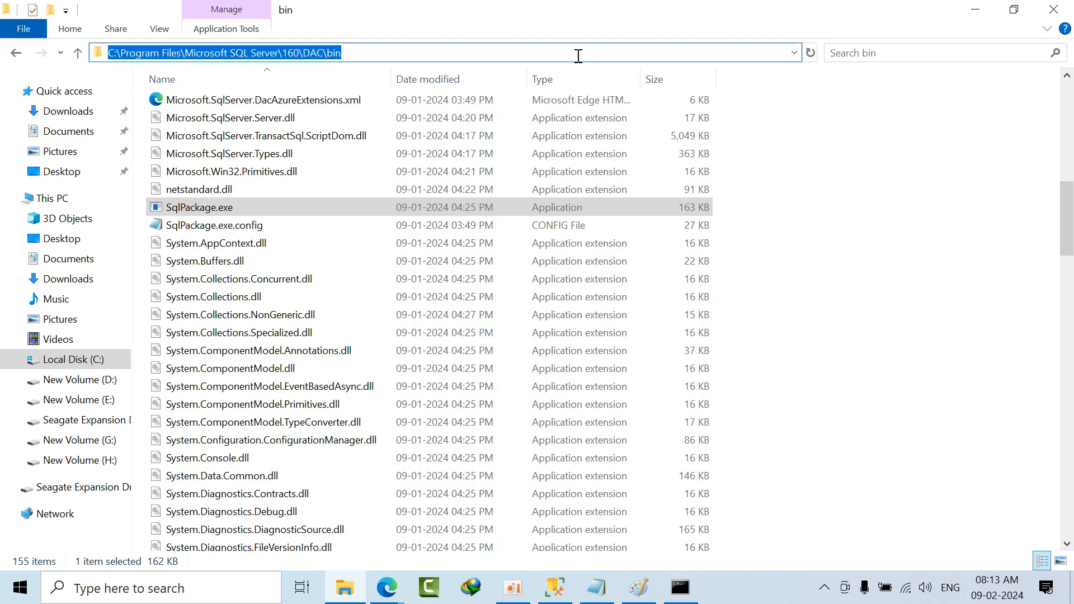
click(680, 587)
text(cd)
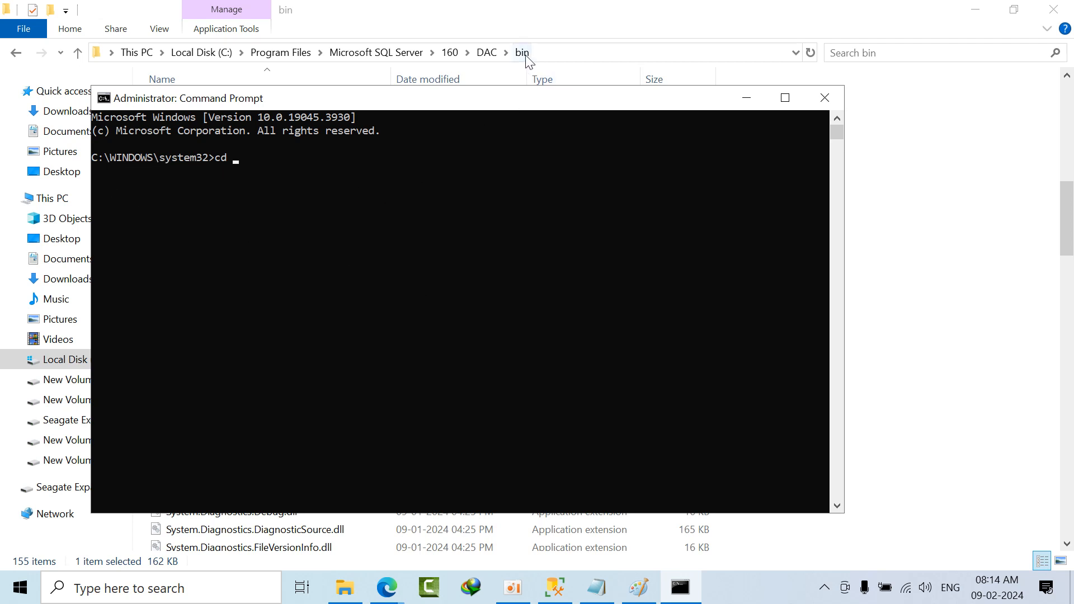
right_click(468, 197)
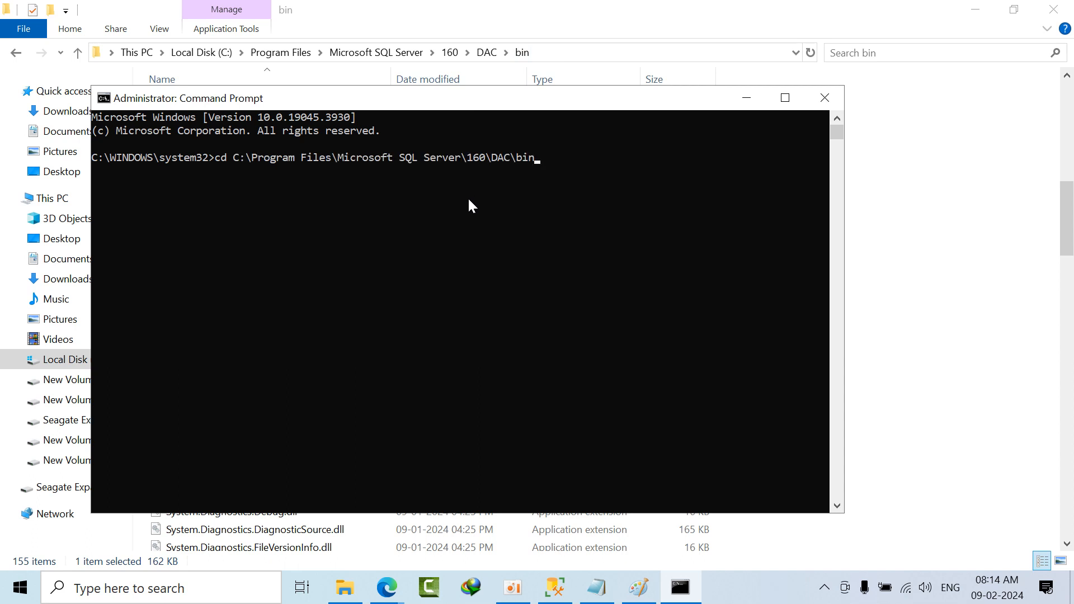
key(Return)
text(cls)
key(Return)
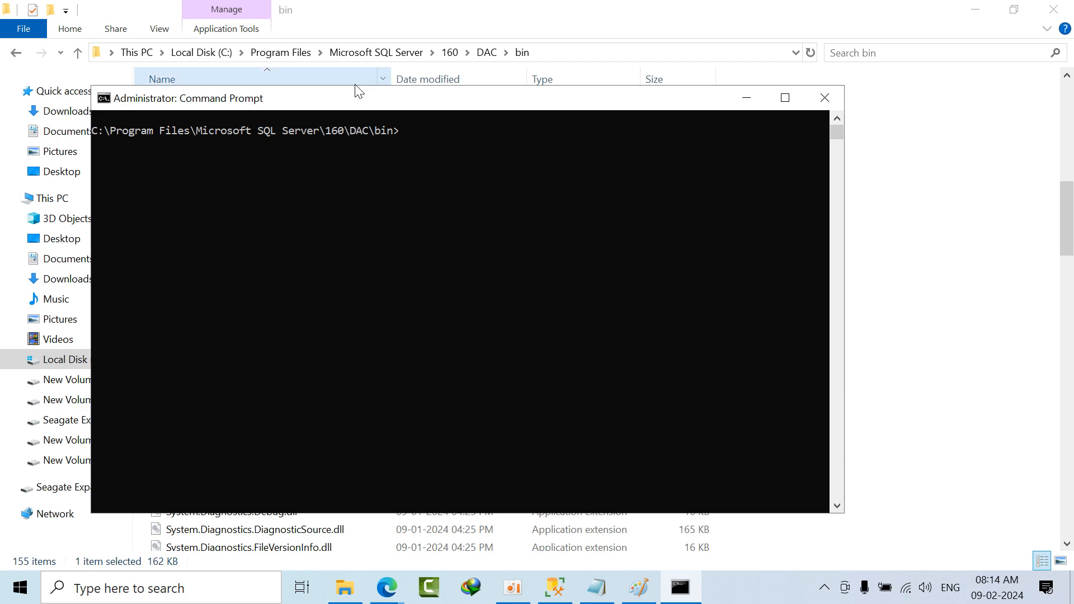
Step: Move Command Prompt clear of the file list, minimize File Explorer, and select the whole sqlpackage.exe /Action:Export command in the Notepad notes
drag(382, 107, 528, 270)
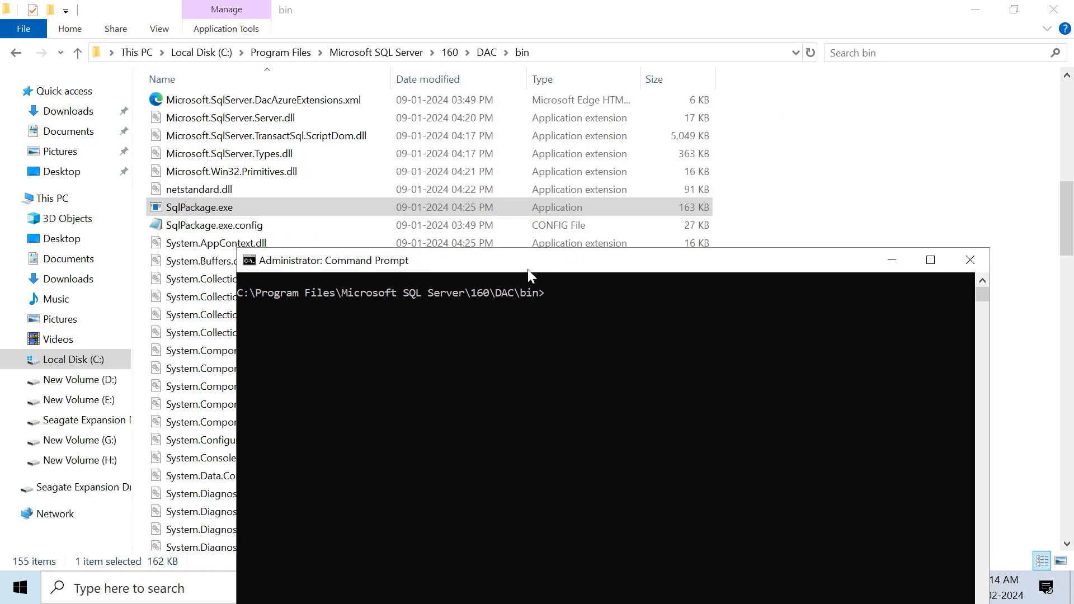
click(977, 8)
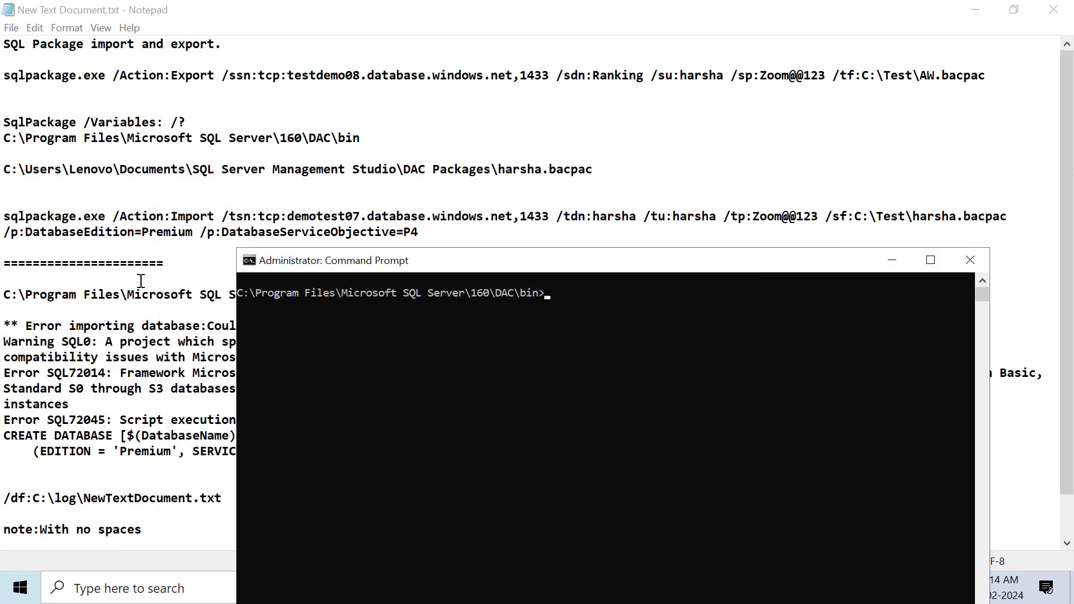
click(149, 282)
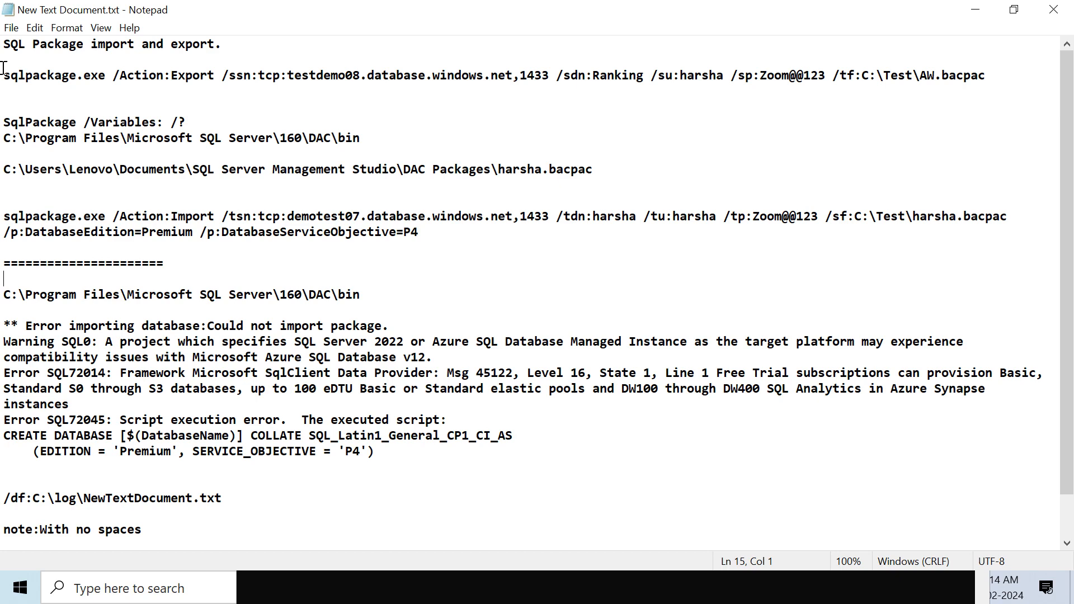
drag(4, 75, 1022, 72)
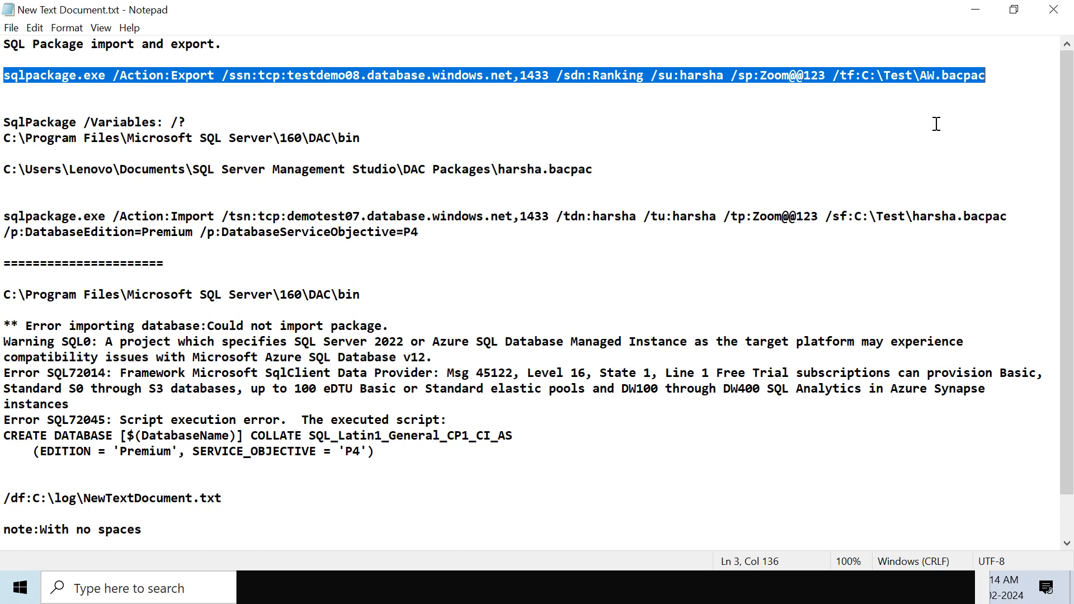
Step: Switch from the Notepad notes to the Azure portal and view the SQL databases on the testdemo08 server
click(635, 167)
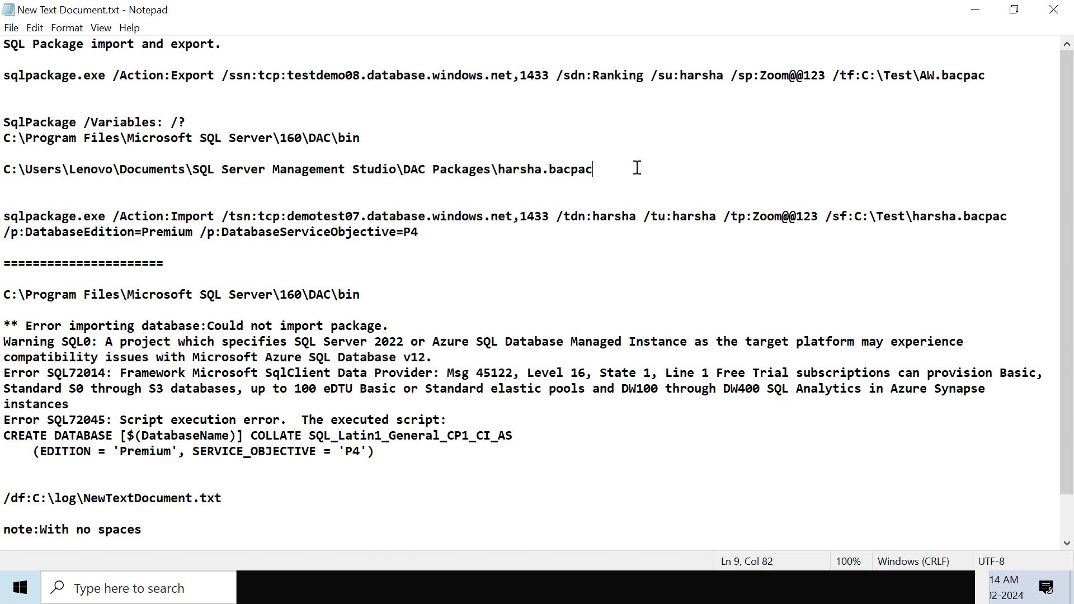
click(480, 467)
click(430, 506)
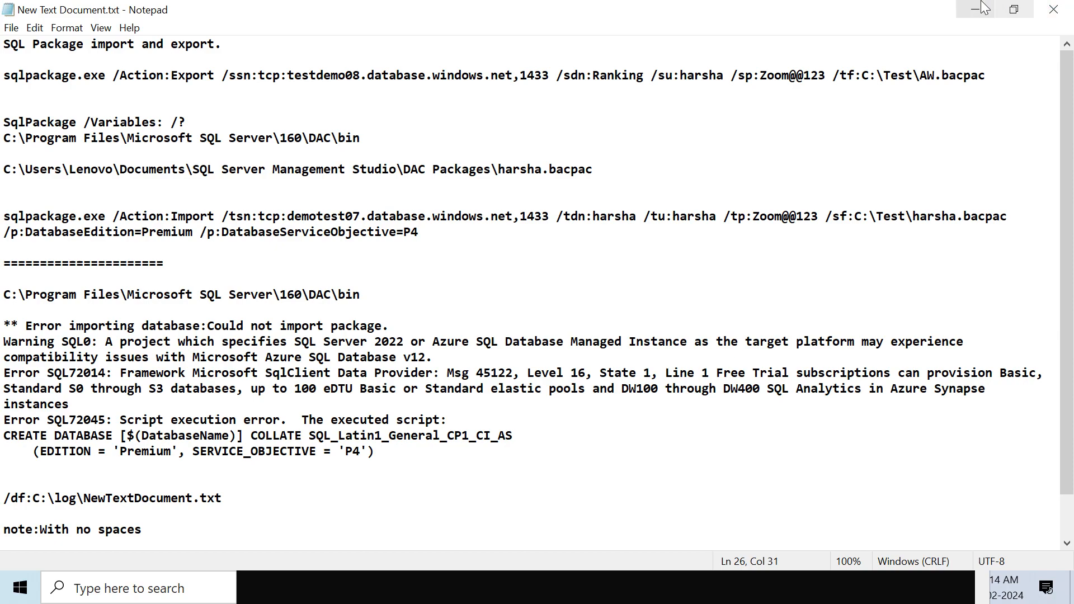
click(962, 9)
click(547, 13)
scroll(328, 296, down, 7)
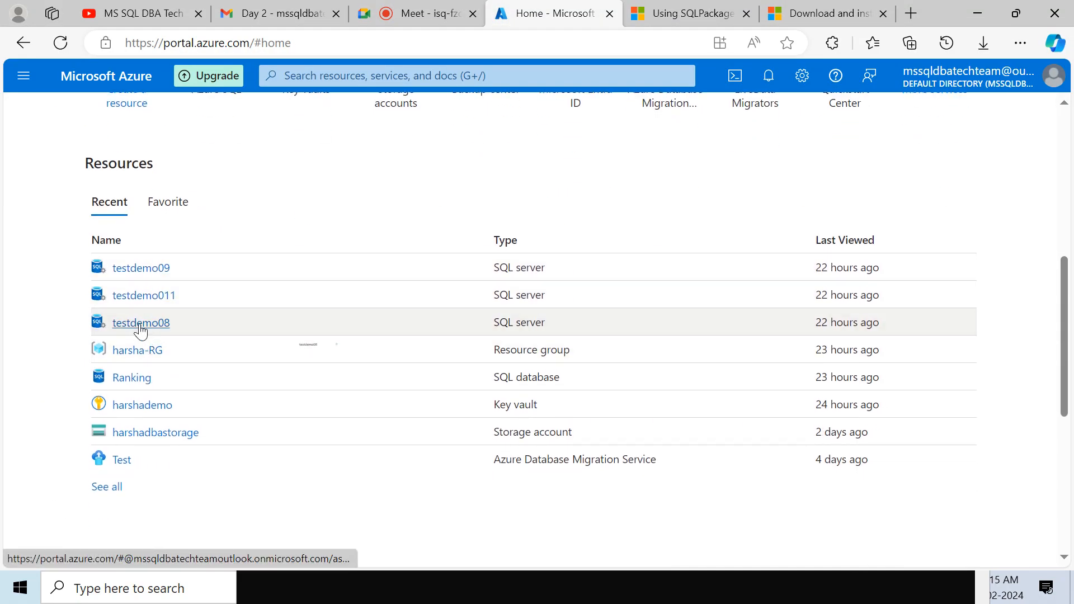
click(140, 323)
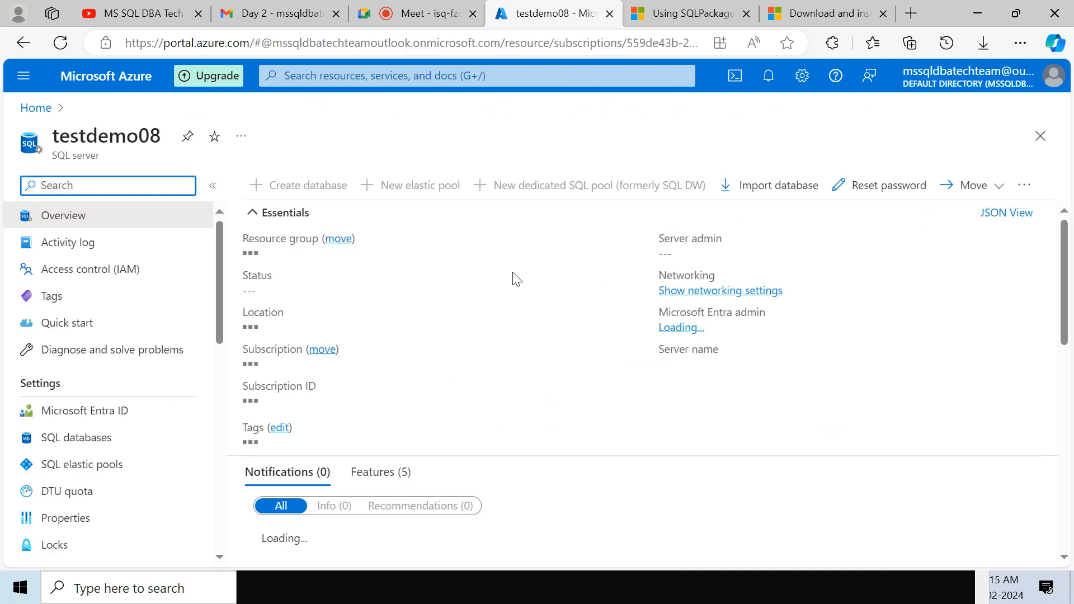
click(129, 446)
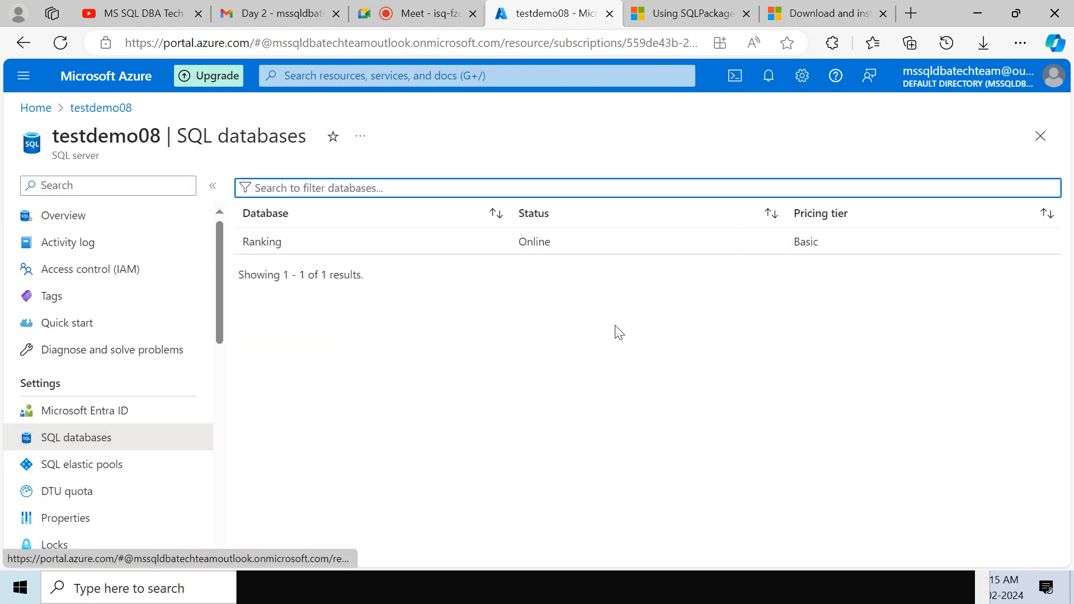
Step: Close the untitled Paint drawing without saving, and minimize the browser, SQL Server Management Studio and Command Prompt
click(978, 13)
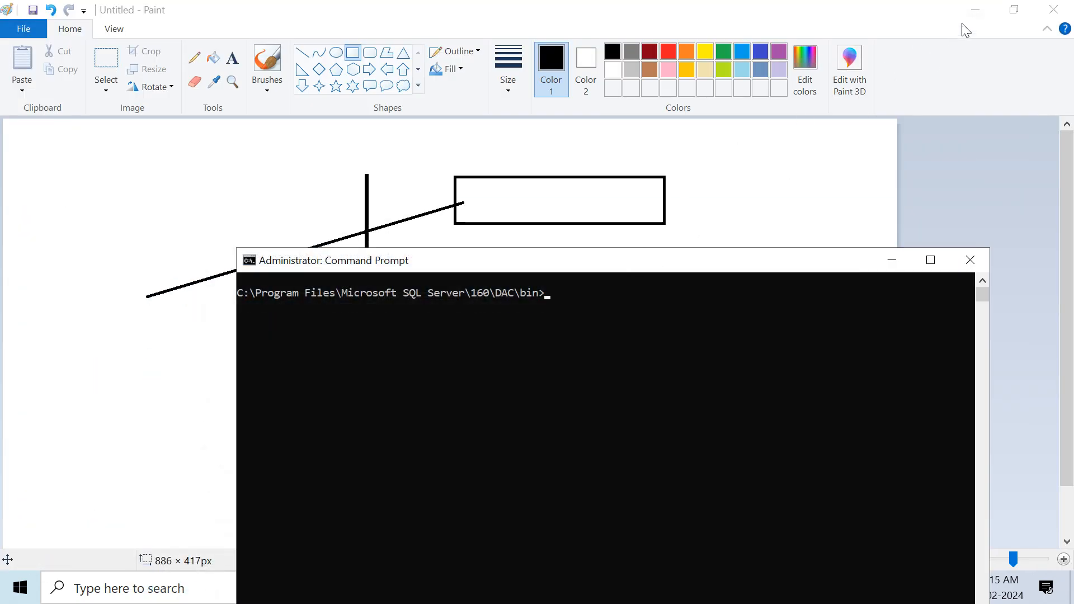
click(1053, 9)
click(568, 301)
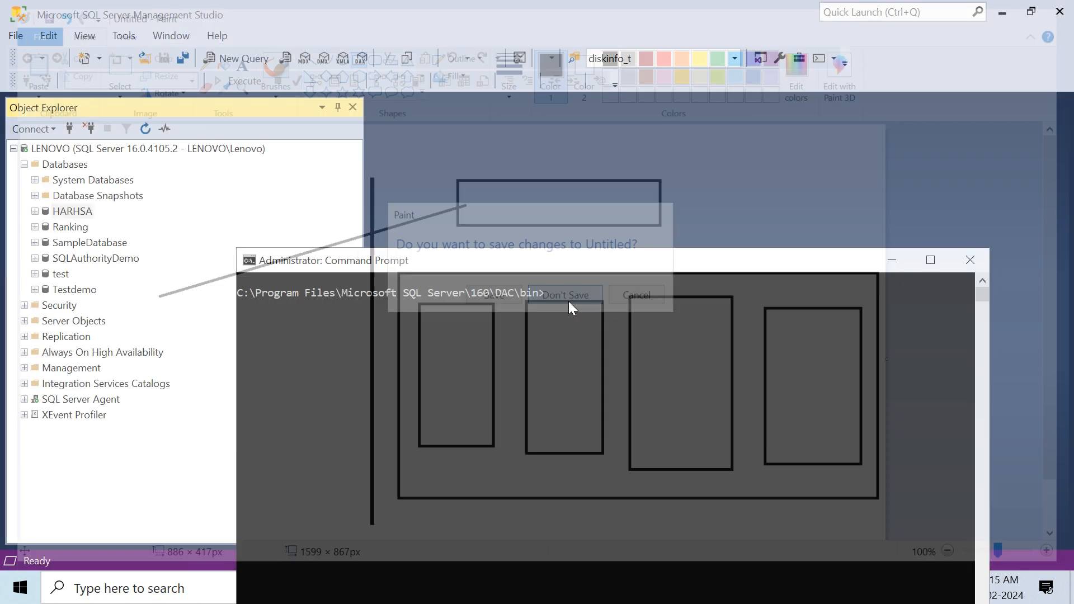
click(1002, 12)
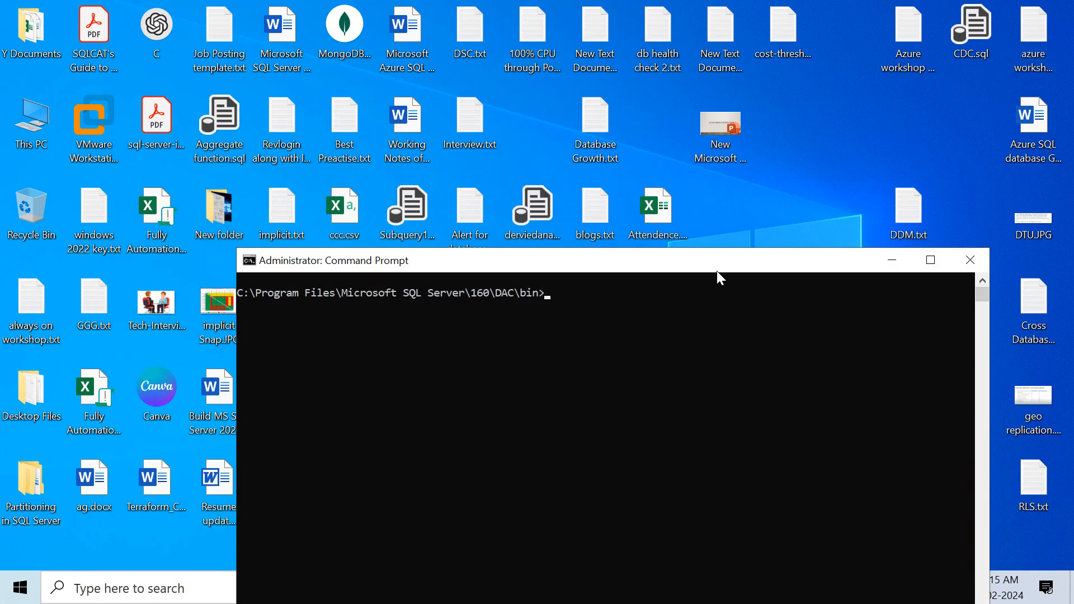
click(891, 271)
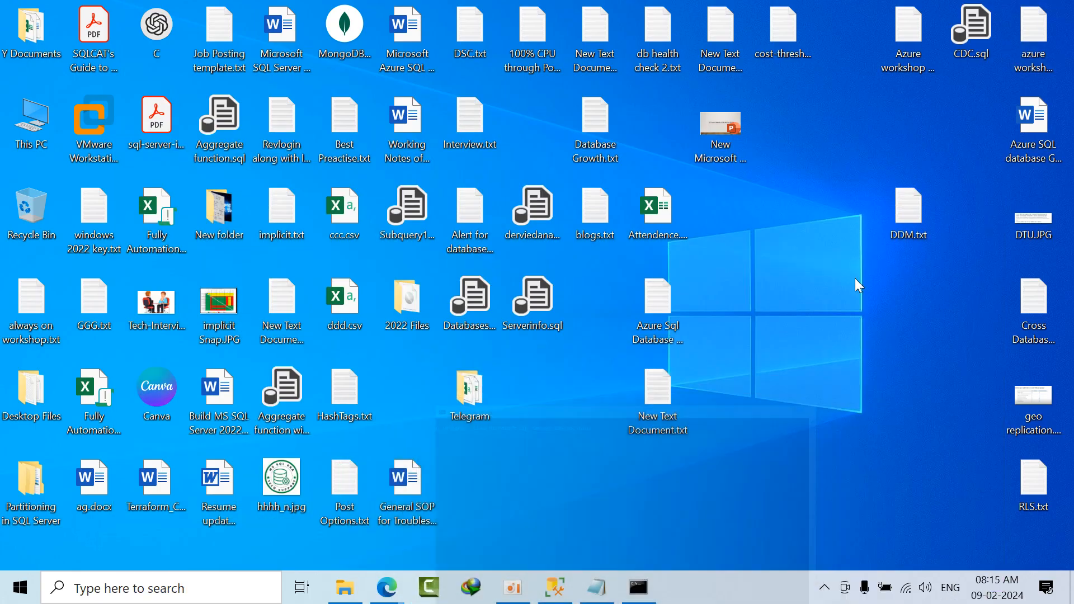
Step: Switch to the Notepad notes and examine the /Action:Export and /ssn source server parameters of the export command
click(597, 587)
drag(8, 78, 989, 74)
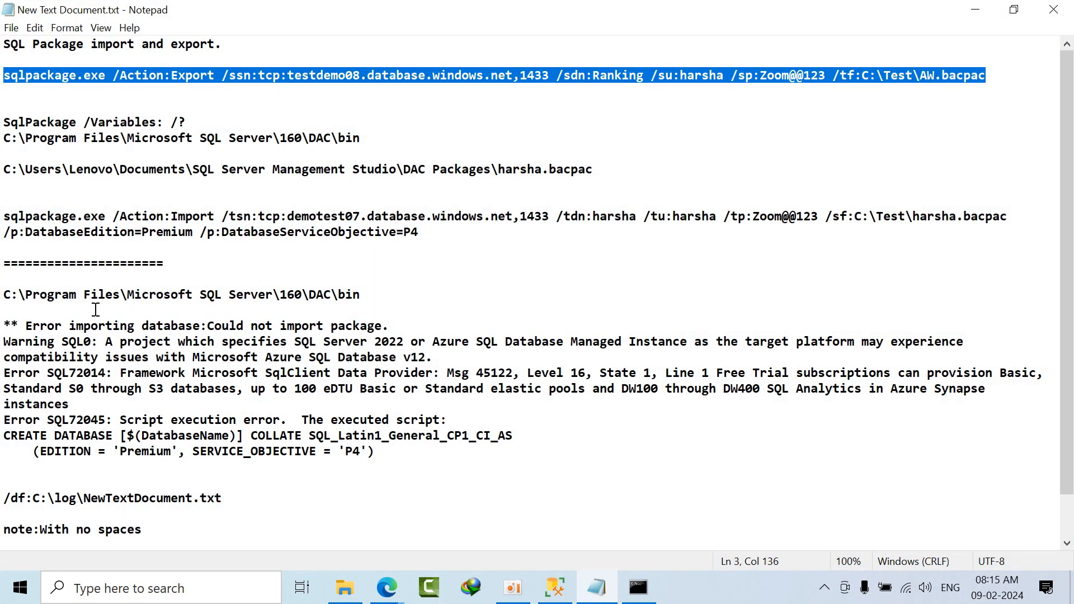
click(46, 107)
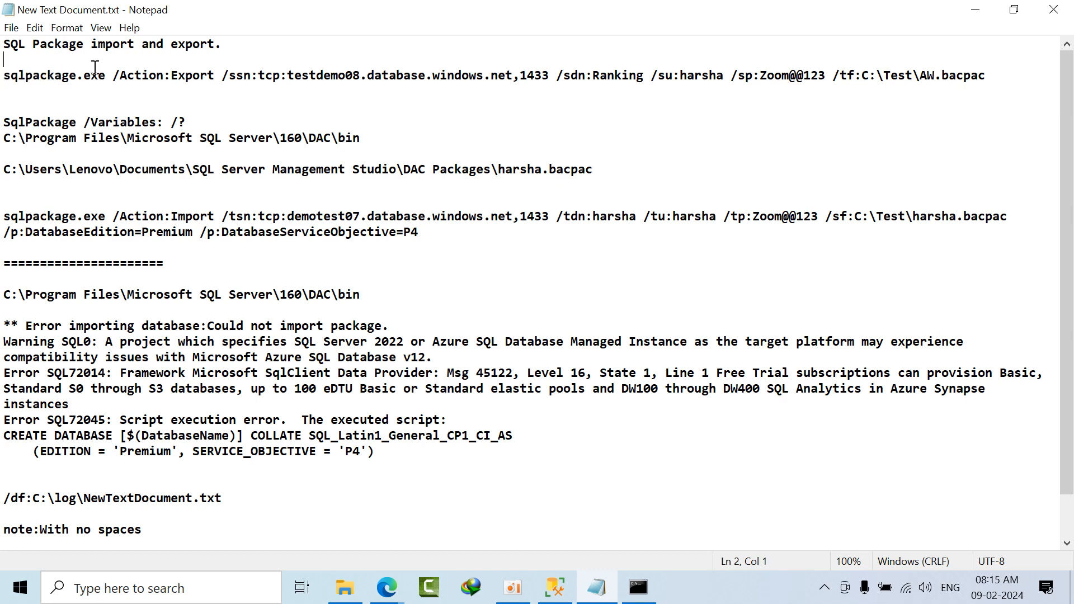
shift+click(109, 75)
drag(127, 75, 250, 75)
click(258, 75)
drag(258, 76, 552, 76)
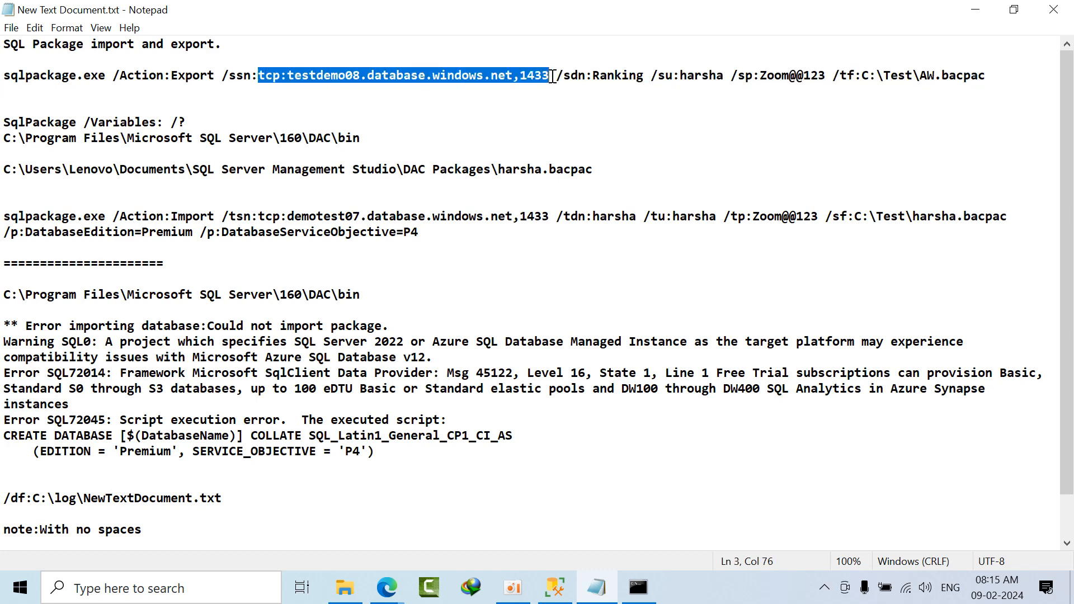
Step: Switch to SQL Server Management Studio and start a new Database Engine connection using testdemo08.database.windows.net as the server name
click(555, 593)
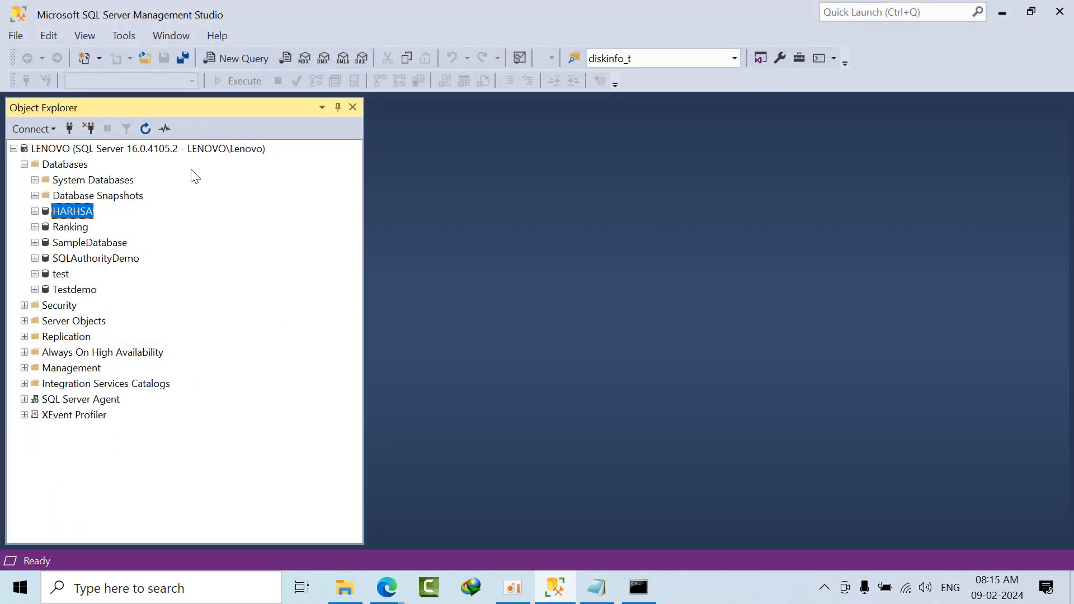
double_click(95, 149)
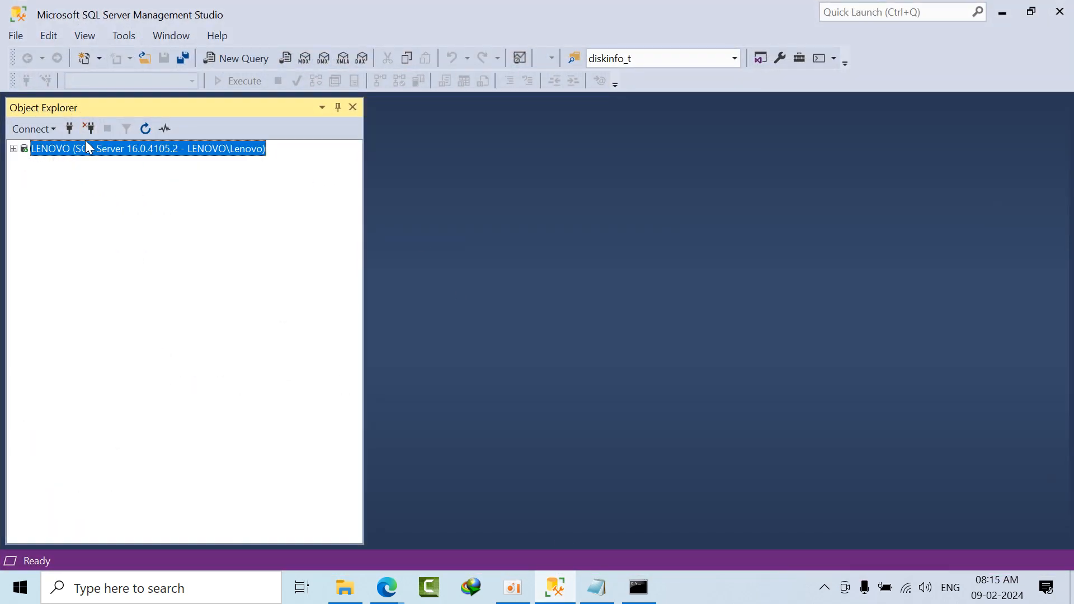
click(69, 128)
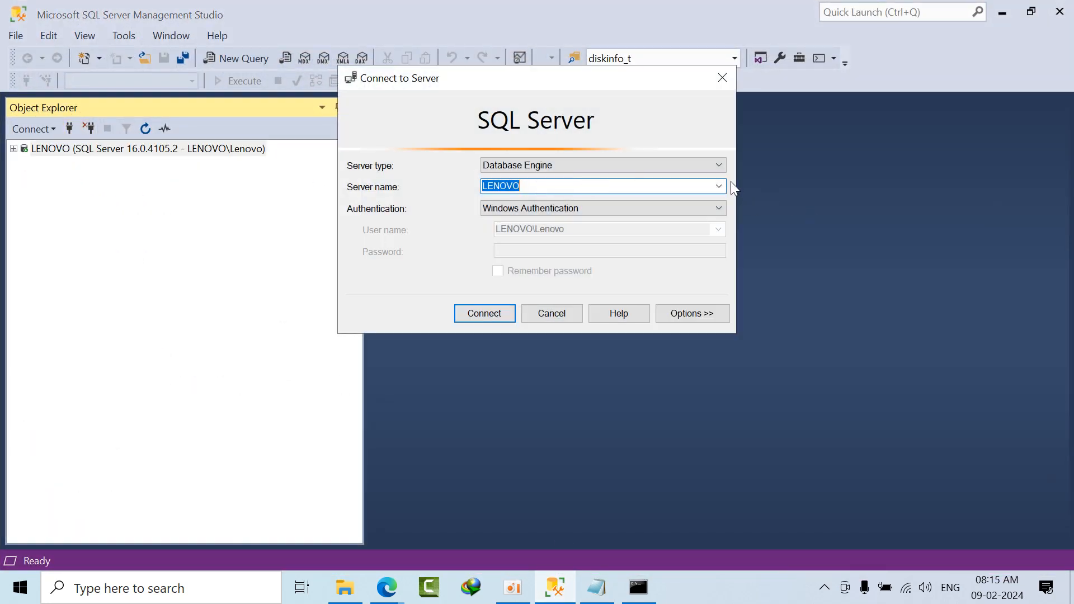
click(718, 185)
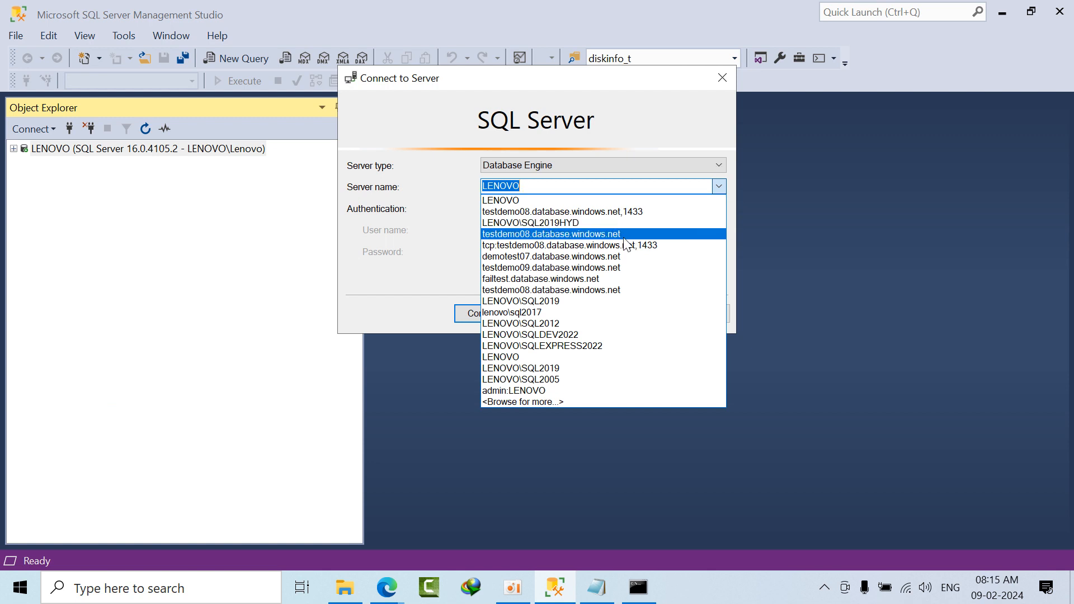
click(626, 235)
Step: Extend the connection's server name to Tcp:testdemo08.database.windows.net,1433, and cancel the connection
click(656, 190)
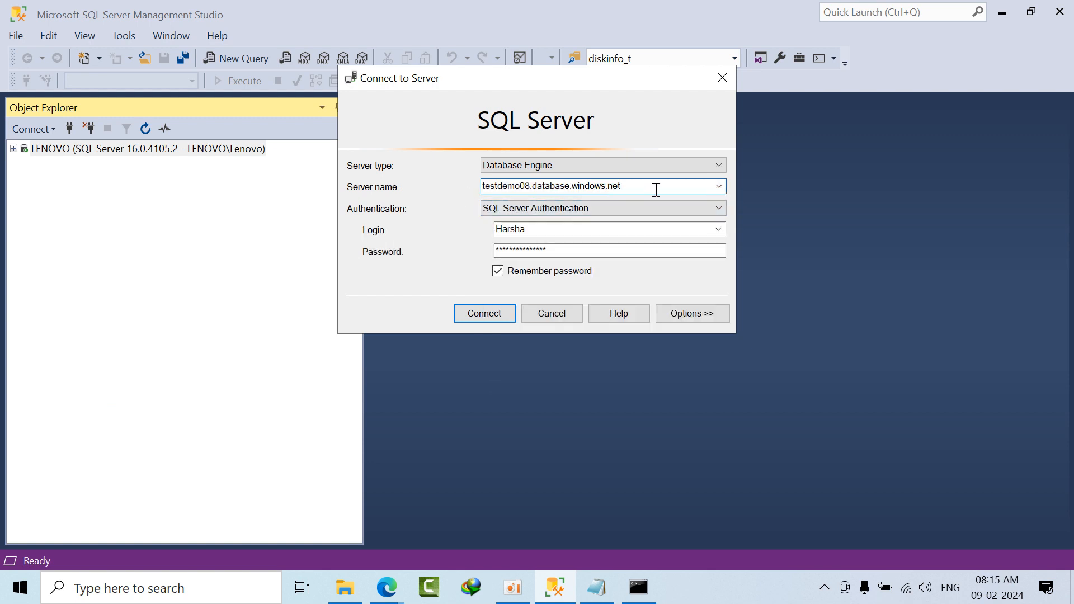
text(,1433)
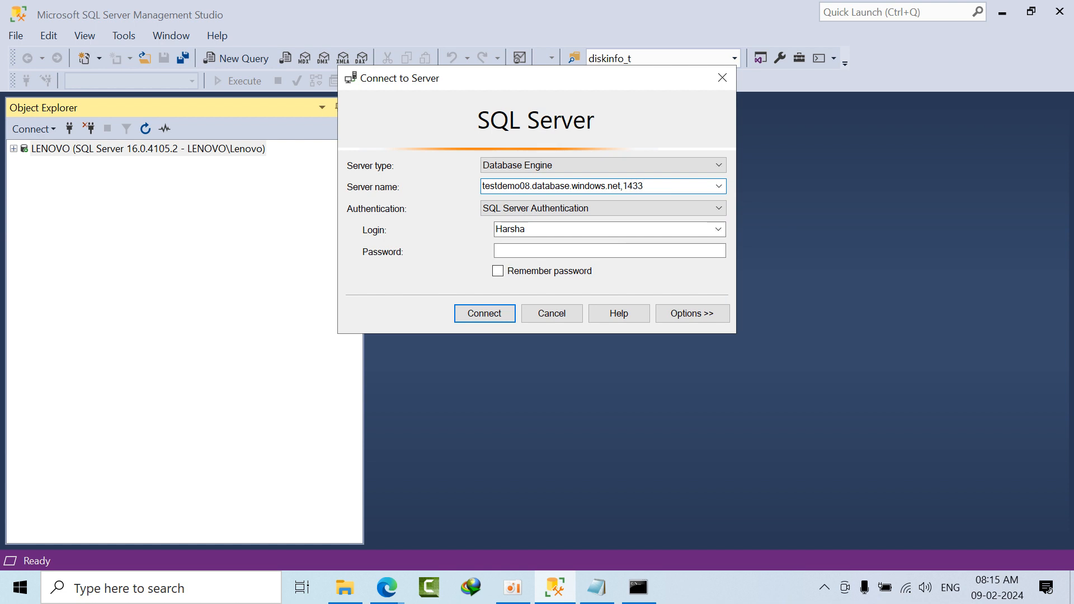
key(Left)
key(Left)
key(Left)
key(Left)
key(Left)
key(Left)
key(Left)
key(Left)
key(Left)
key(Left)
key(Left)
key(Left)
key(Left)
key(Left)
key(Left)
key(Left)
key(Left)
text(Tcp:)
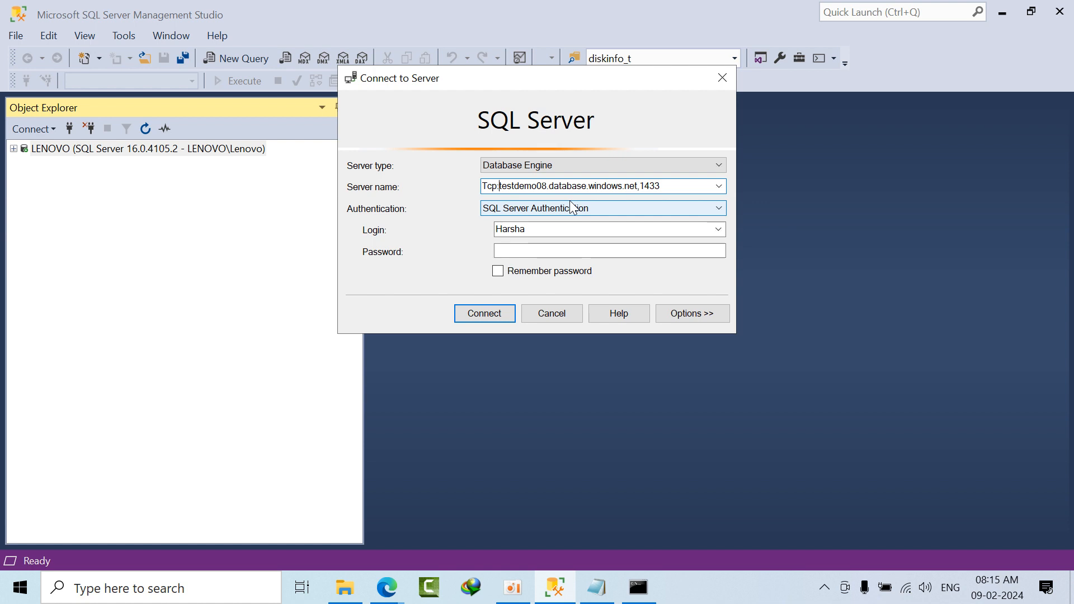
click(556, 314)
Step: Return to the Notepad notes and examine the export command's source server name and /sdn:Ranking database parameter
click(606, 588)
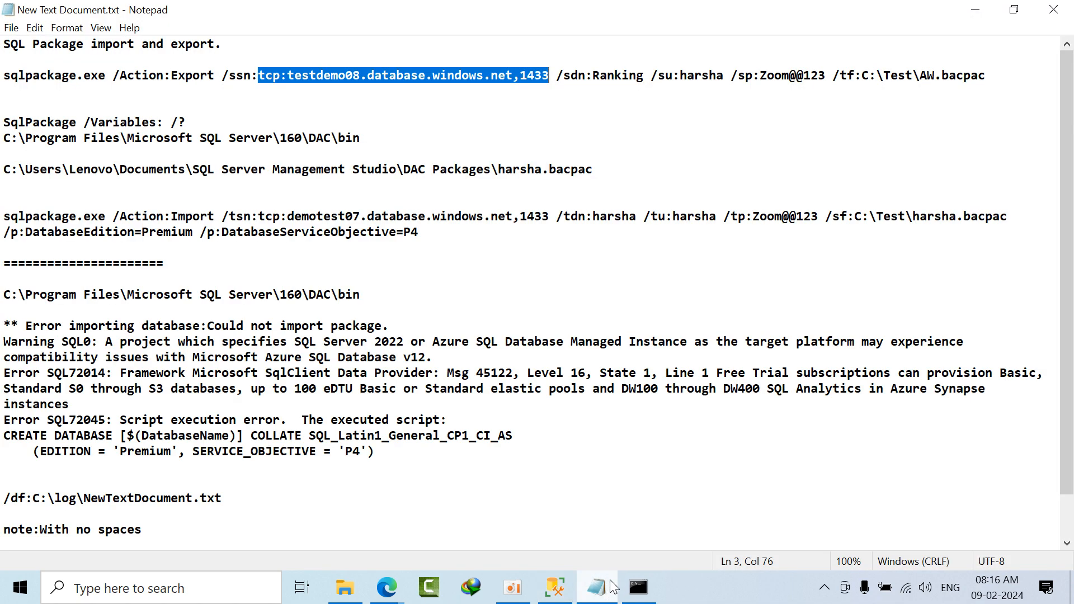
click(385, 120)
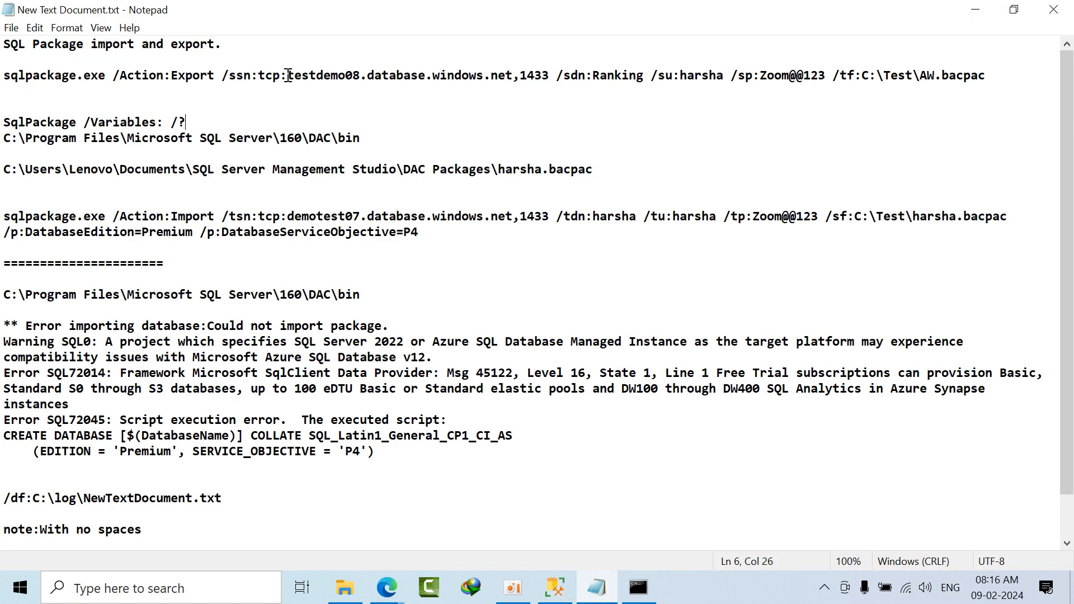
drag(287, 76, 537, 76)
click(557, 78)
click(581, 107)
drag(564, 77, 587, 75)
double_click(607, 76)
click(630, 78)
drag(644, 77, 593, 76)
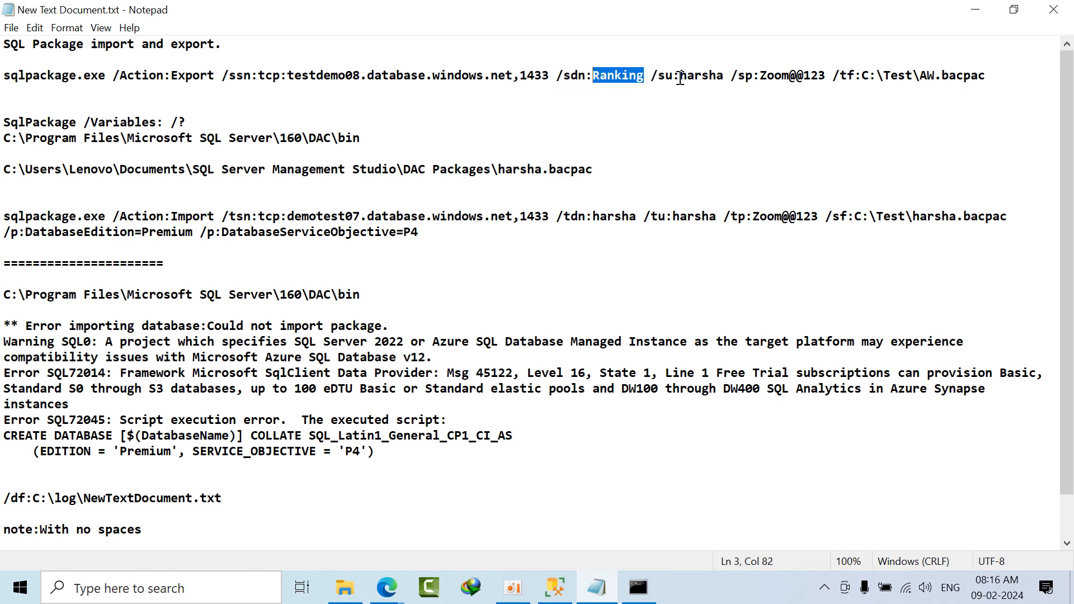
Step: Examine the export command's user, password and /tf:C:\Test\AW.bacpac target file parameters, and recheck the source database parameter
double_click(700, 76)
click(711, 77)
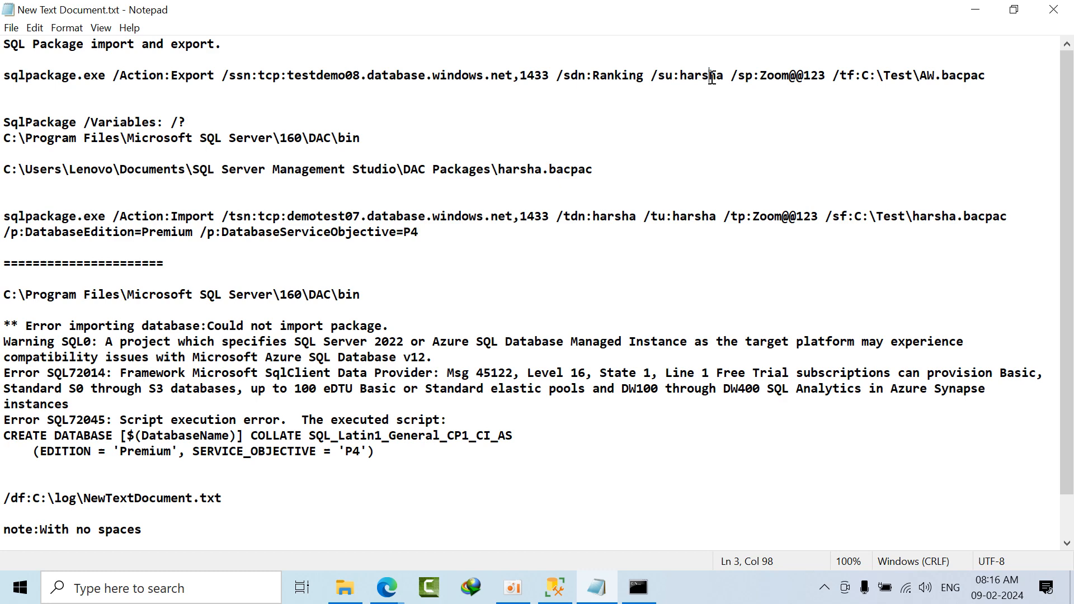
click(808, 75)
double_click(808, 74)
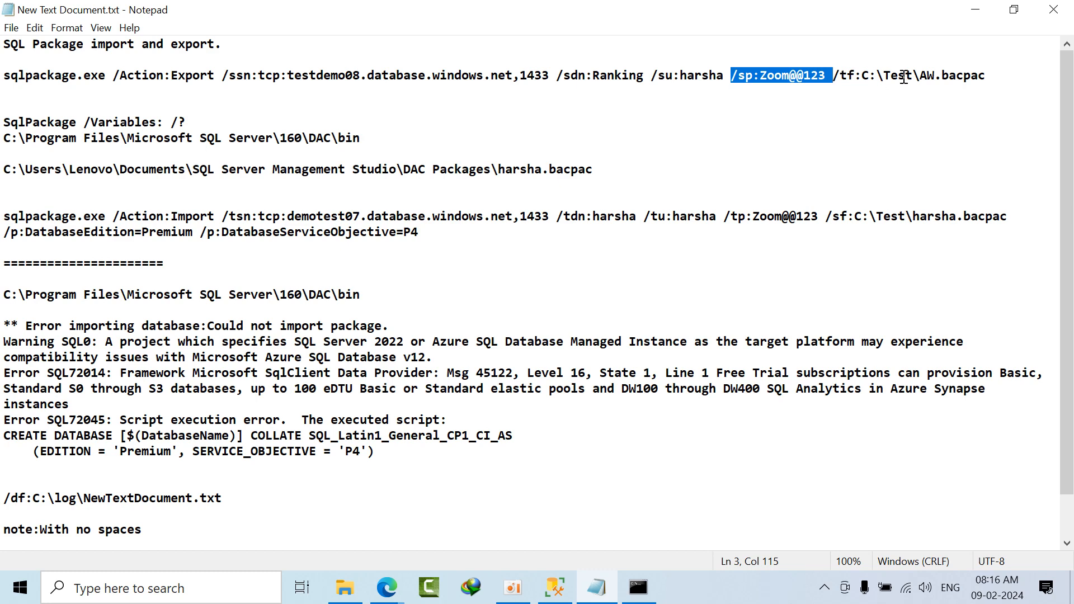
drag(866, 76, 983, 79)
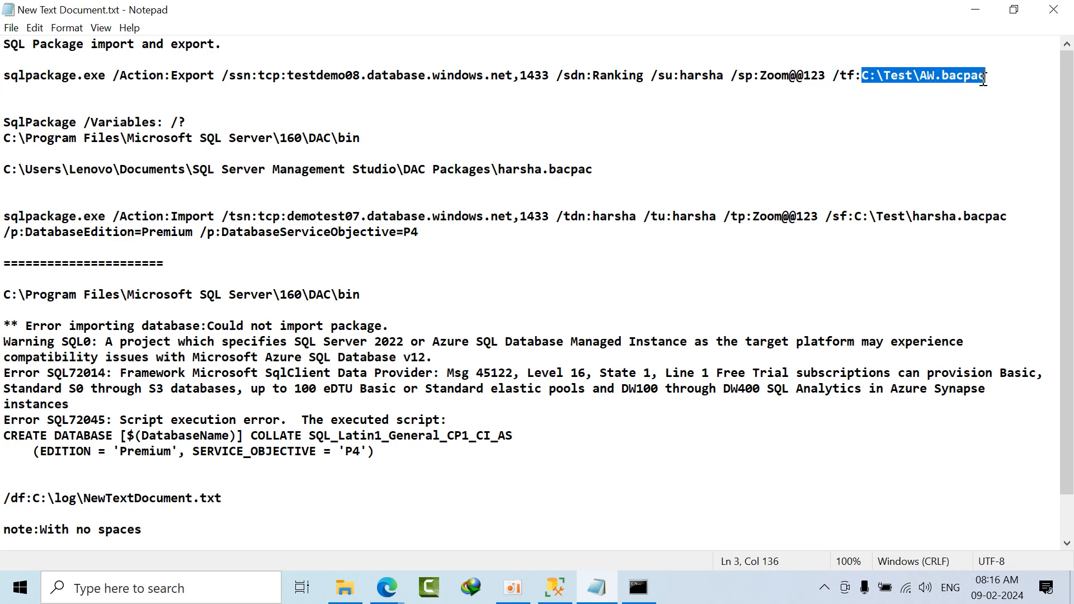
click(968, 118)
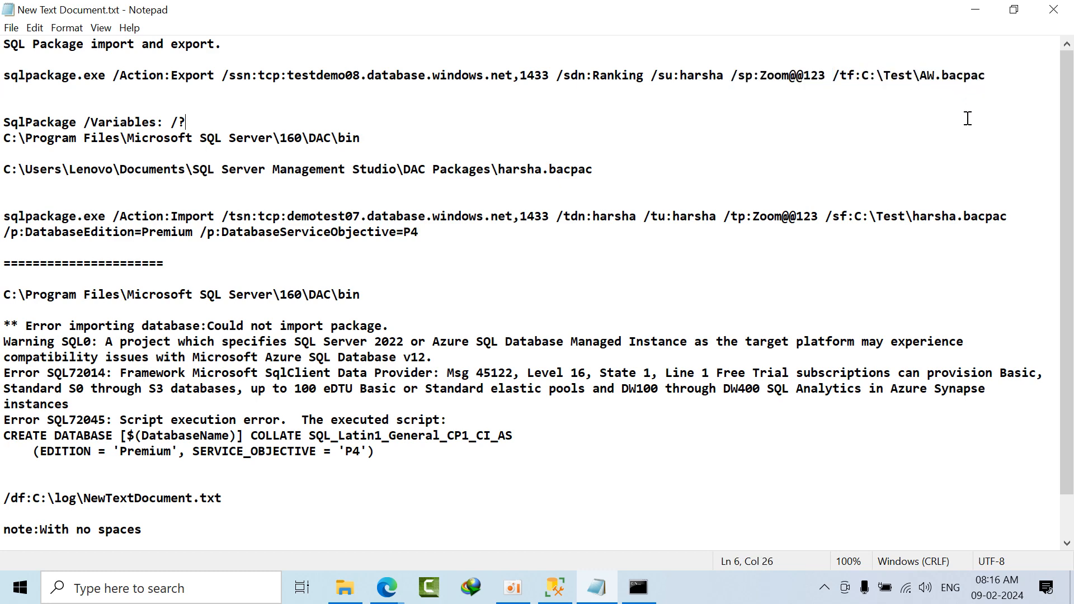
click(880, 75)
double_click(630, 75)
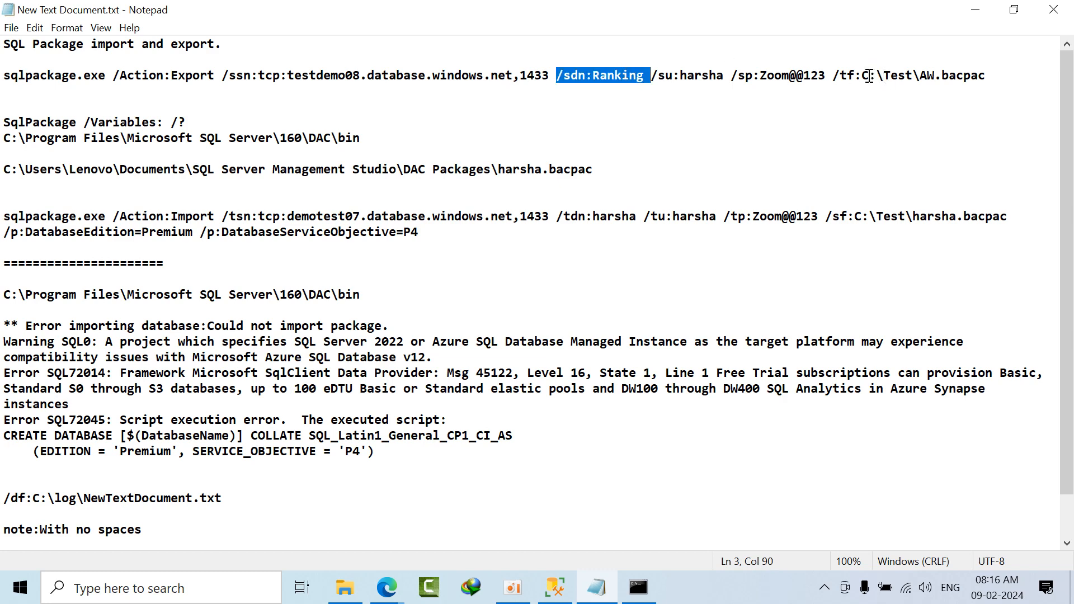
Step: Switch to File Explorer and open the Test folder on Local Disk (C:)
click(334, 594)
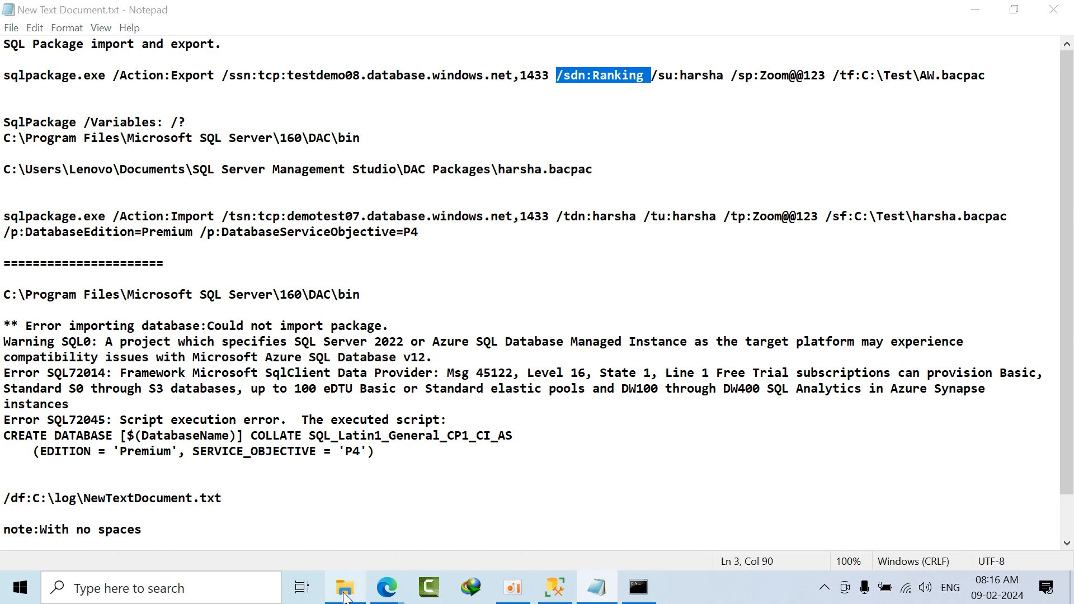
click(127, 52)
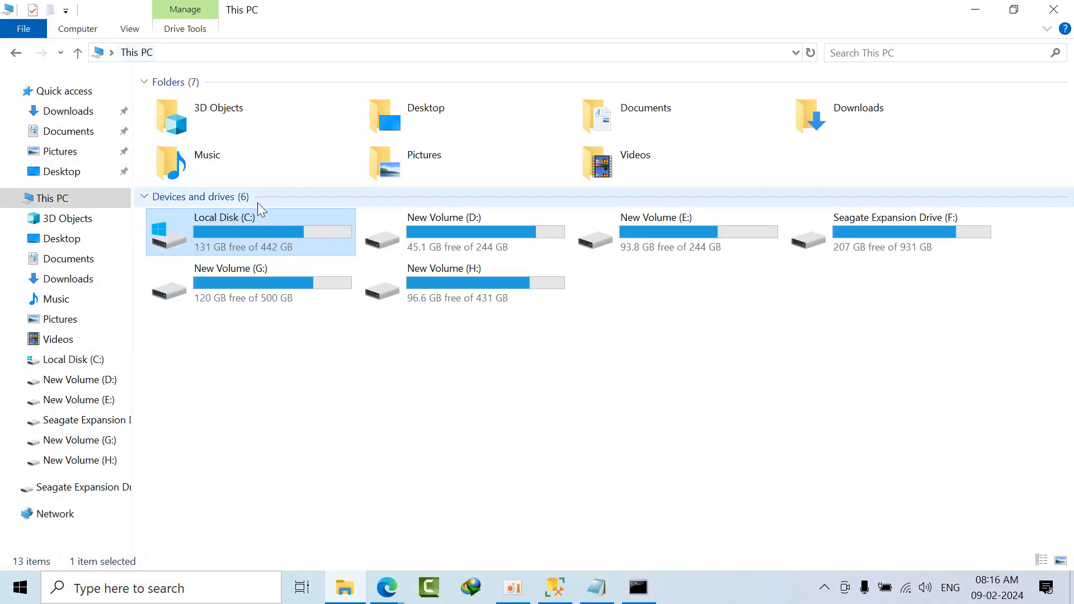
double_click(267, 227)
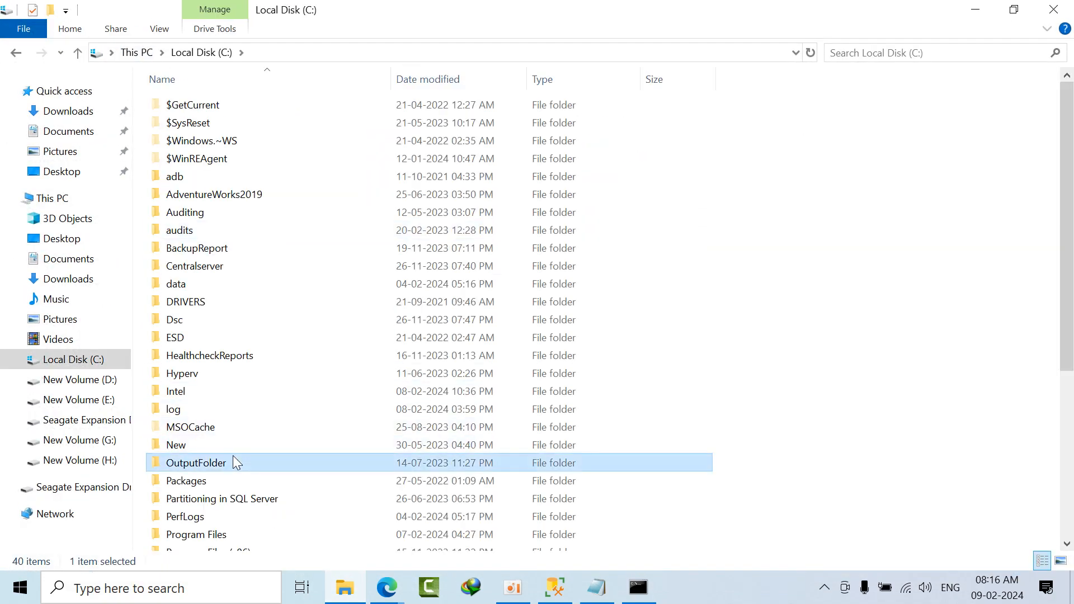
key(t)
click(199, 399)
double_click(200, 400)
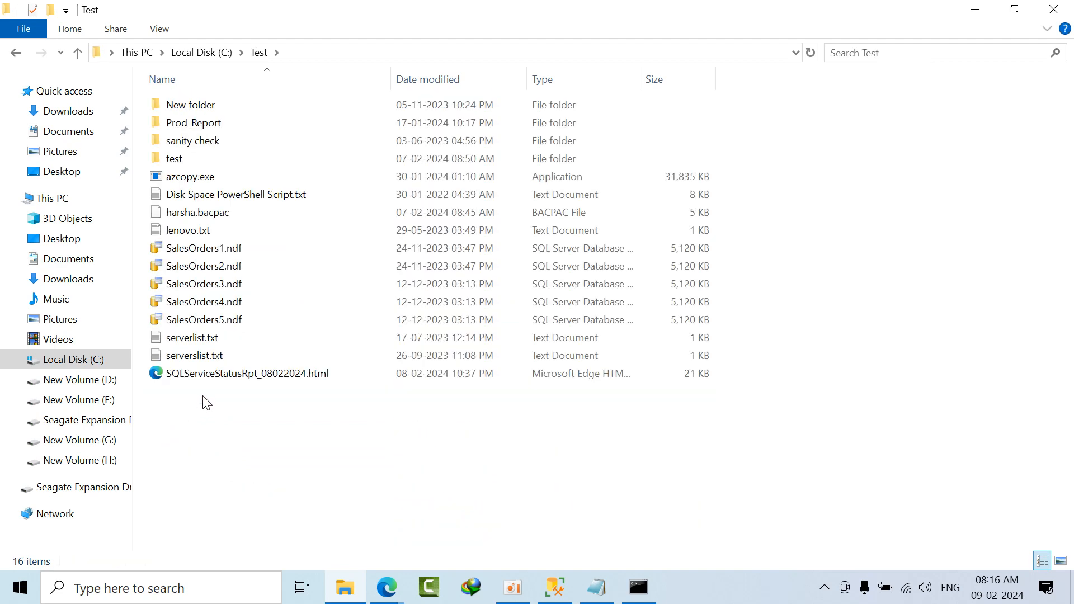
Step: Delete the existing BACPAC file from C:\Test, refresh the folder, and bring up the administrator Command Prompt
click(206, 218)
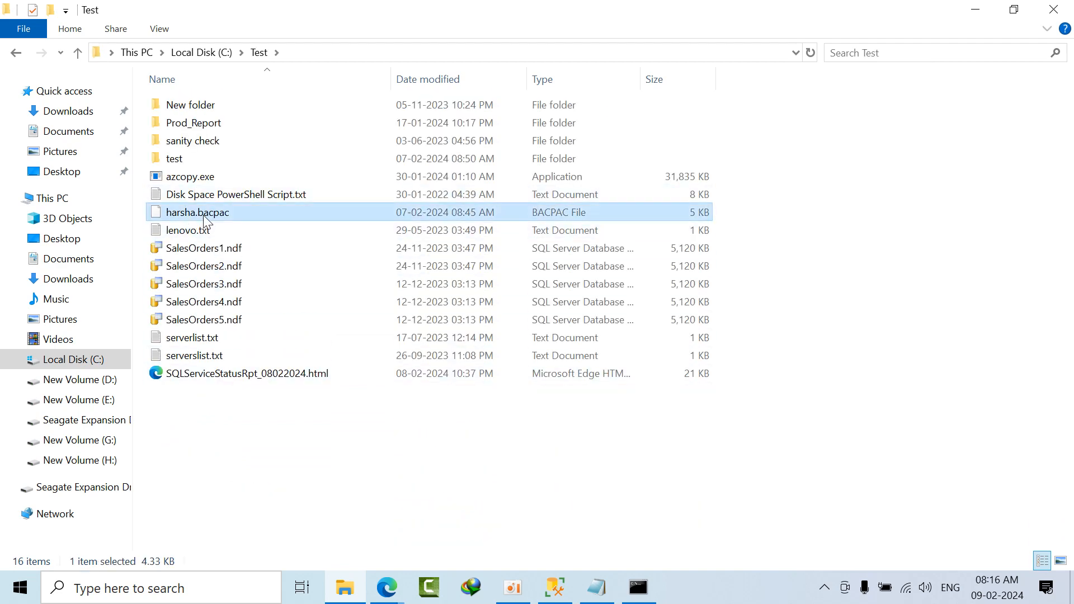
key(Delete)
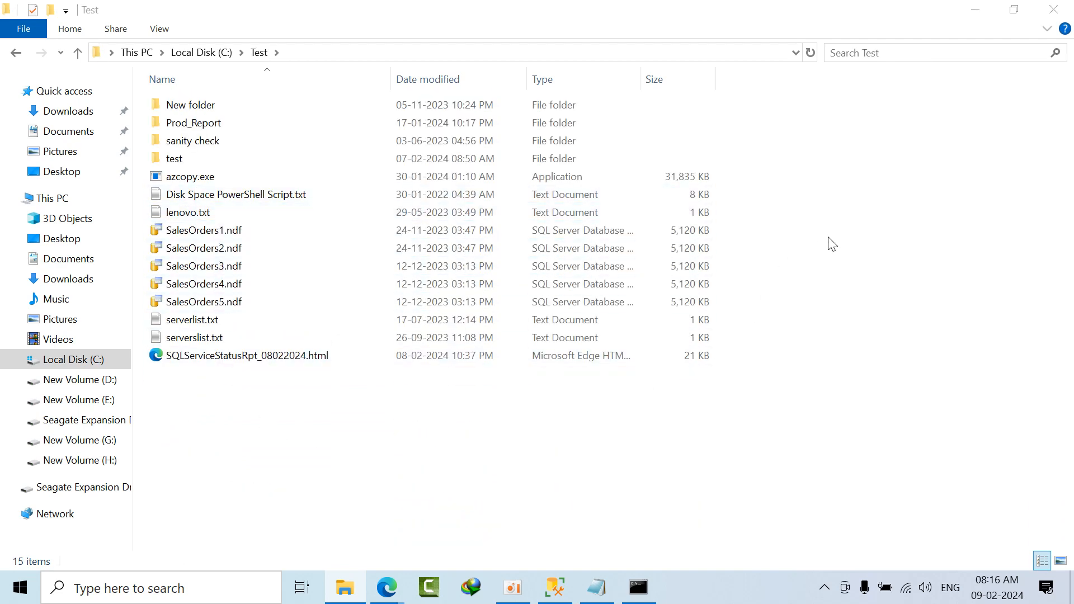
right_click(830, 236)
click(857, 308)
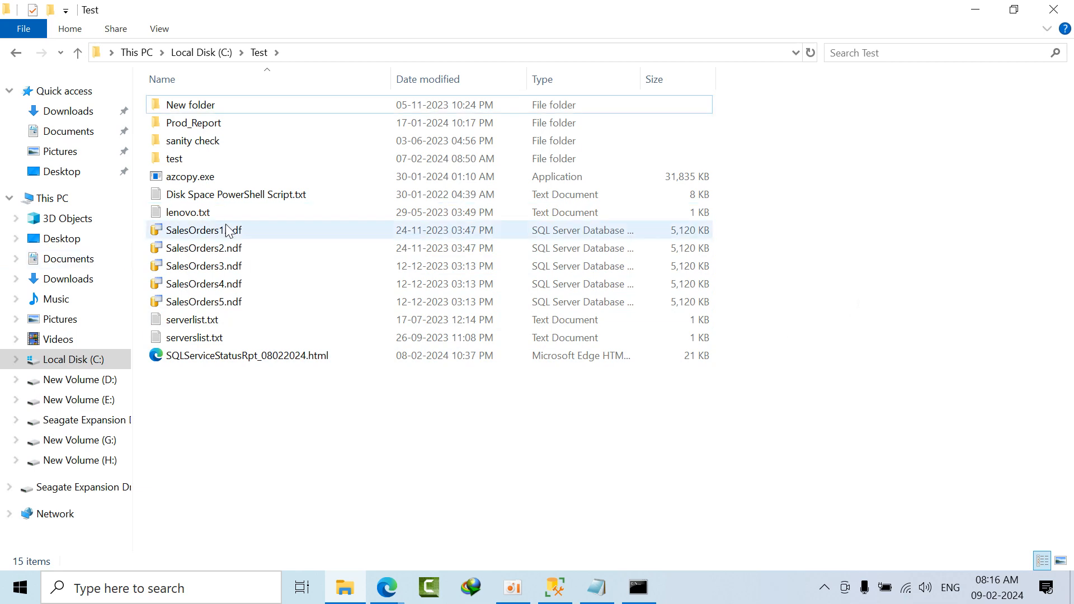
click(641, 590)
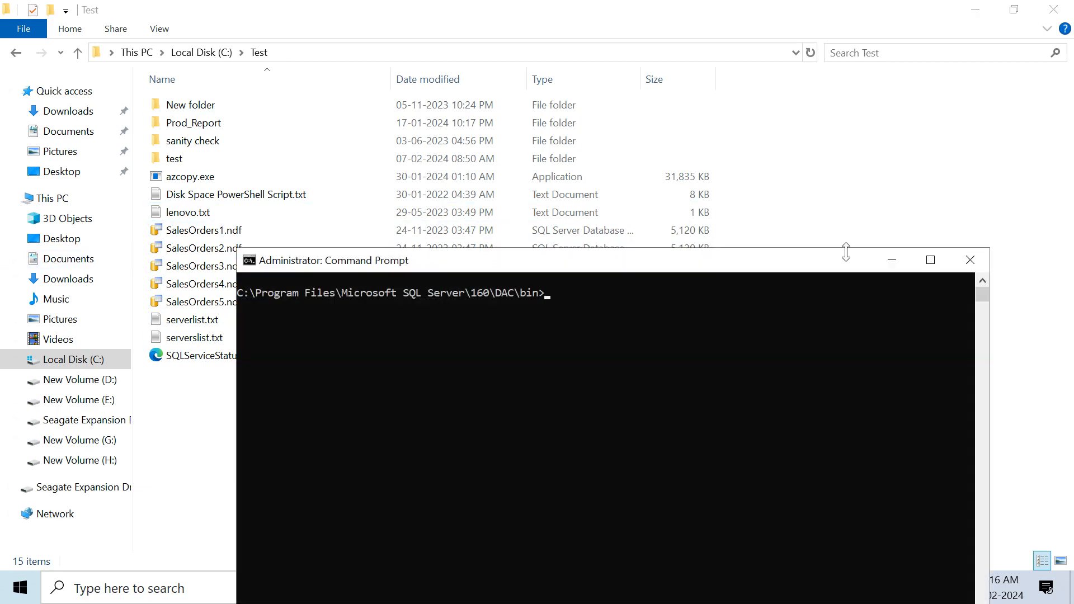
Step: Switch to the Notepad notes and copy the full sqlpackage.exe export command for the Ranking database
click(906, 269)
click(597, 588)
click(685, 106)
click(693, 89)
click(985, 73)
drag(927, 77, 621, 75)
click(745, 75)
double_click(745, 75)
drag(988, 74, 2, 67)
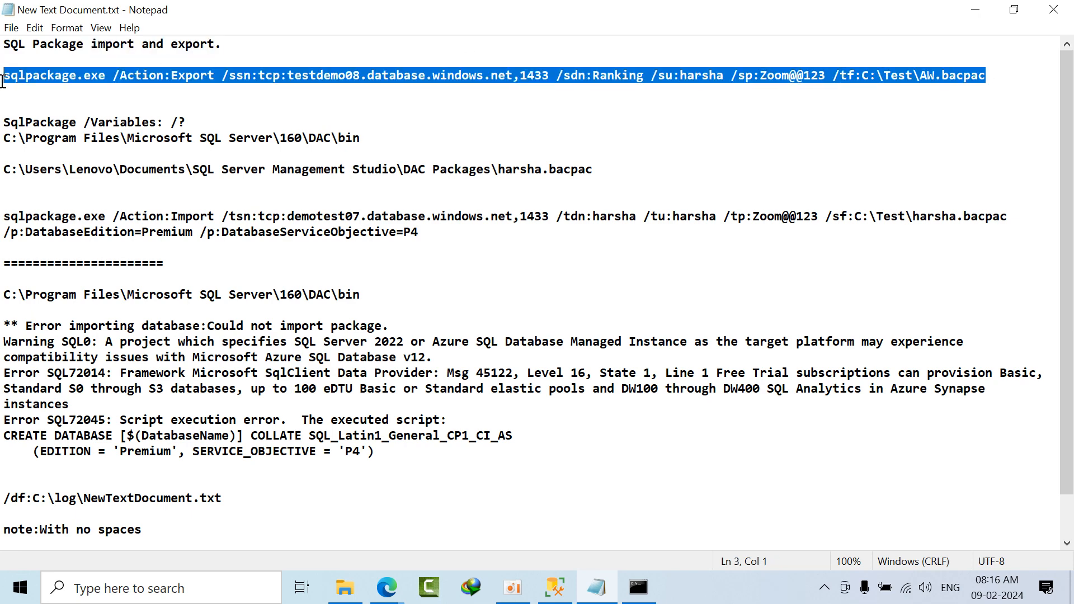
right_click(26, 74)
click(56, 123)
Step: Paste and run the SqlPackage command in Command Prompt, including the login password, to try exporting Ranking from testdemo08 to C:\Test\AW.bacpac
click(638, 587)
right_click(638, 354)
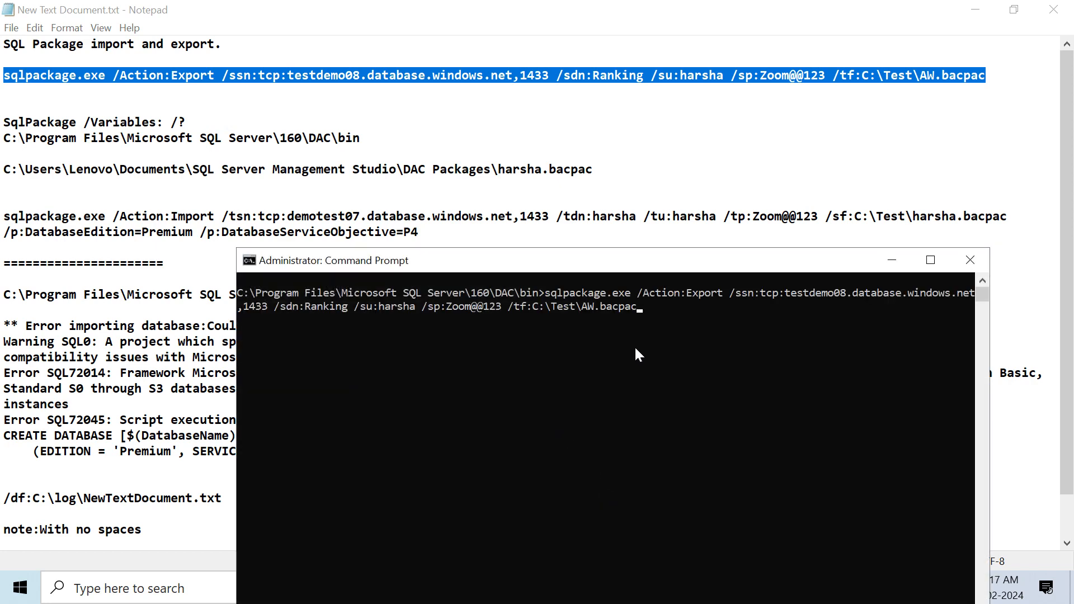
key(Return)
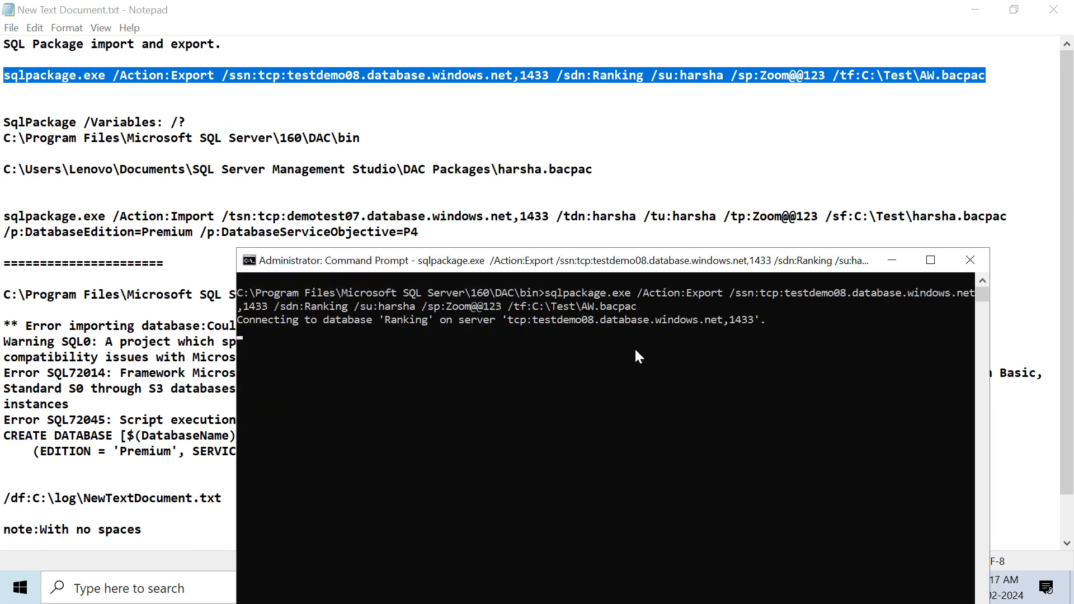
drag(402, 268, 283, 90)
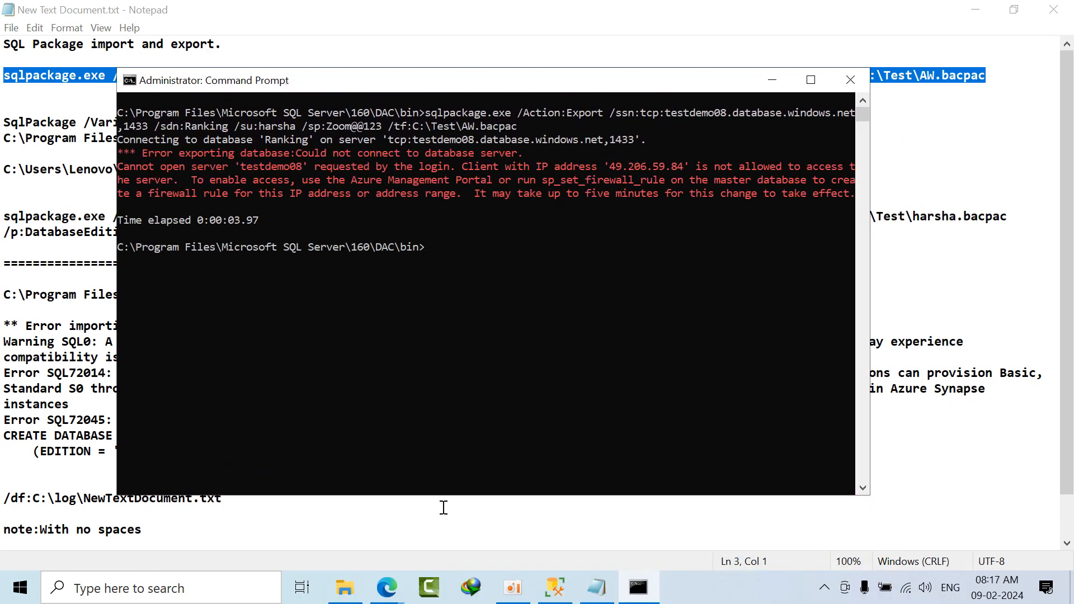
Step: Switch to the Azure portal and open the firewall rules in the testdemo08 SQL server's Networking settings
click(358, 504)
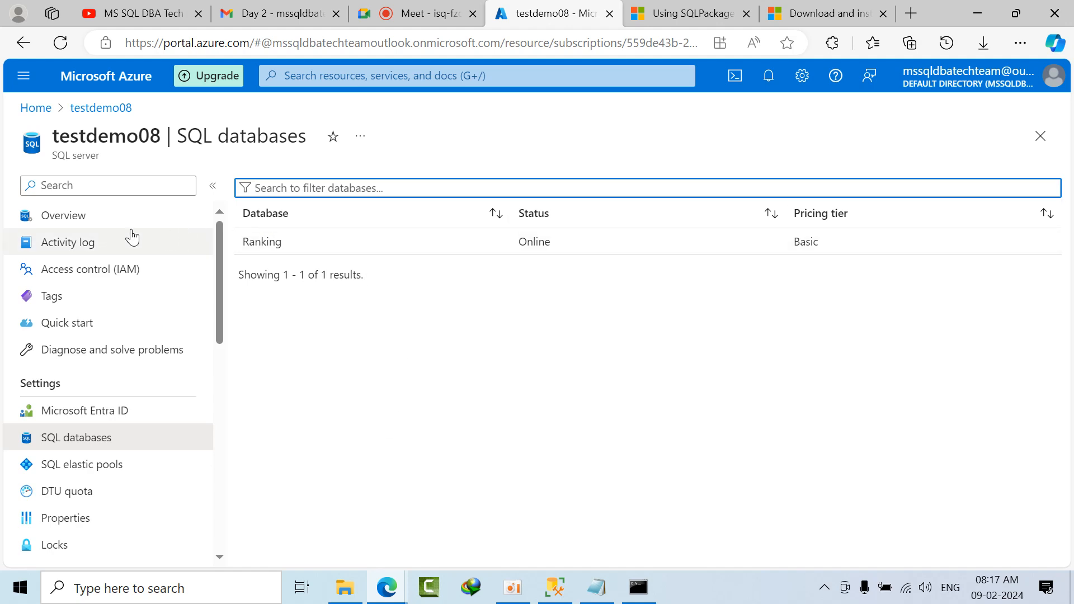
click(92, 229)
scroll(223, 392, down, 4)
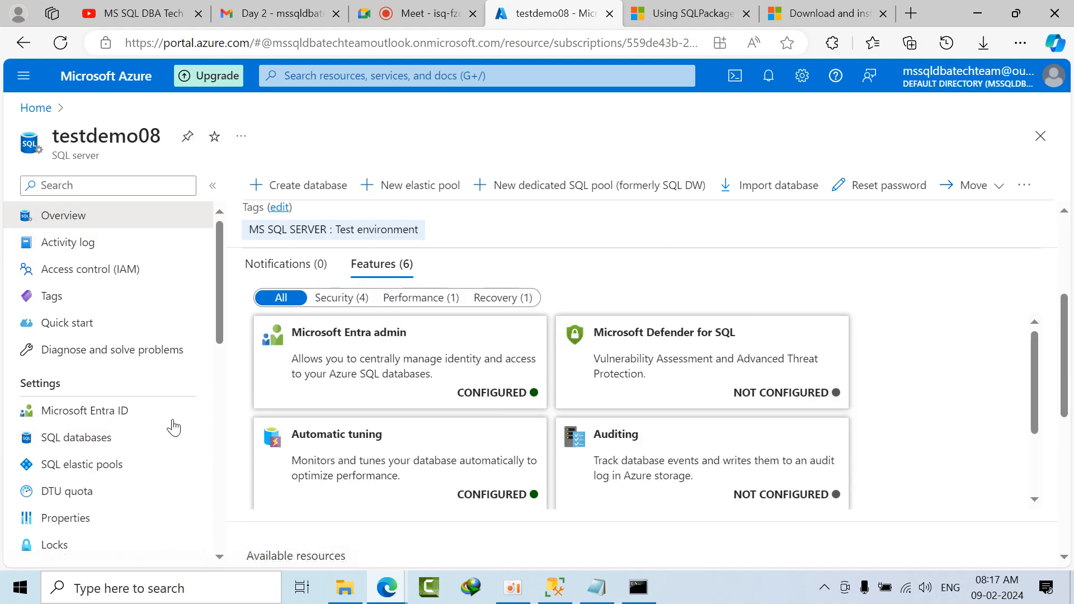
scroll(162, 442, down, 5)
click(95, 476)
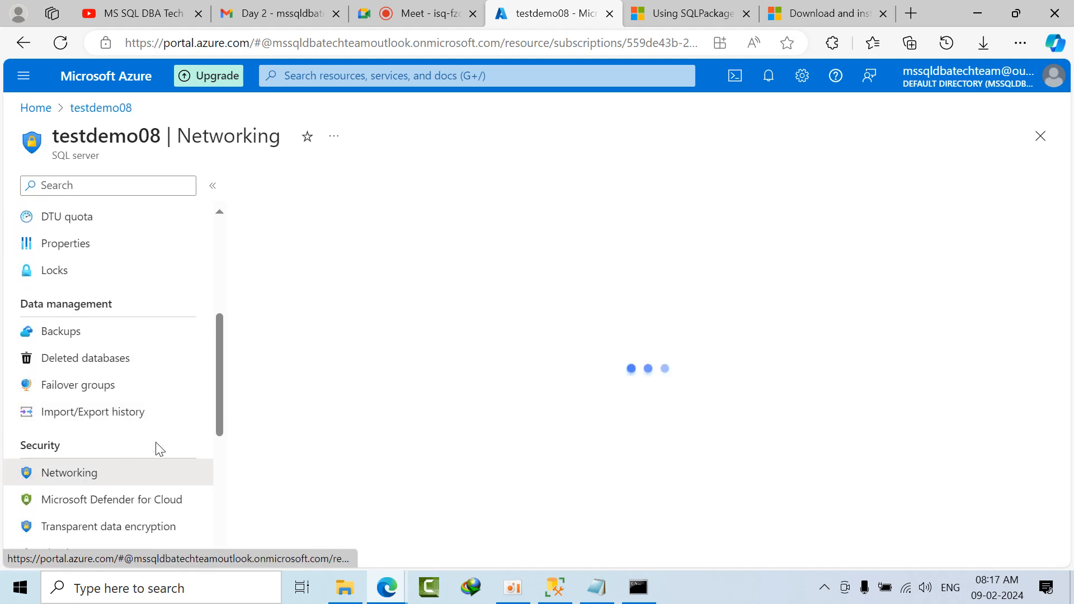
scroll(441, 374, down, 4)
scroll(439, 372, down, 3)
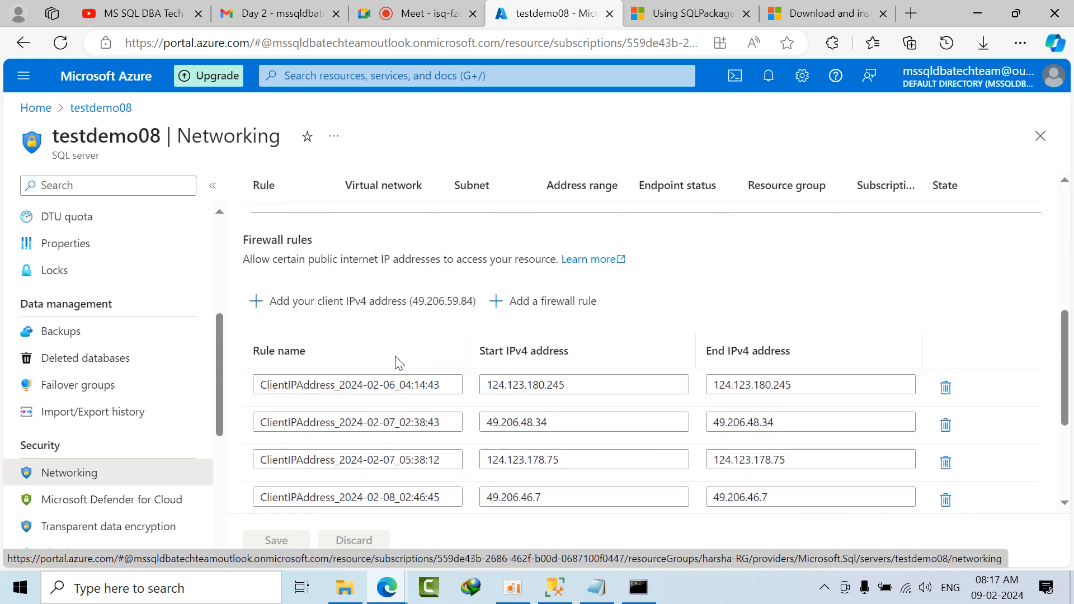
scroll(335, 358, up, 3)
click(274, 290)
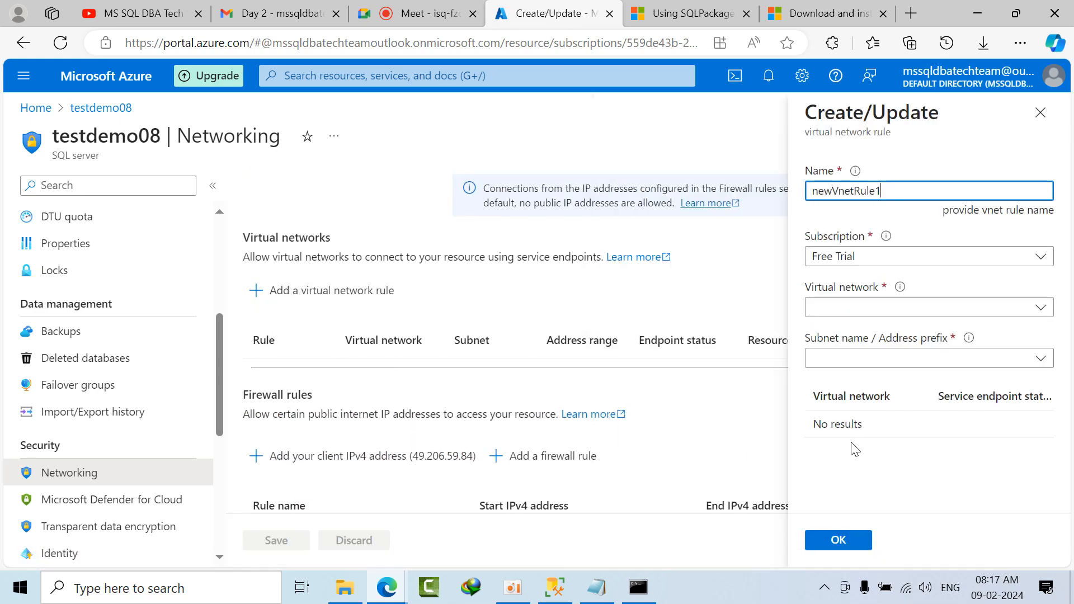
click(1040, 112)
Step: Add the current client IPv4 address to the testdemo08 server's firewall rules and save the change
scroll(419, 224, down, 3)
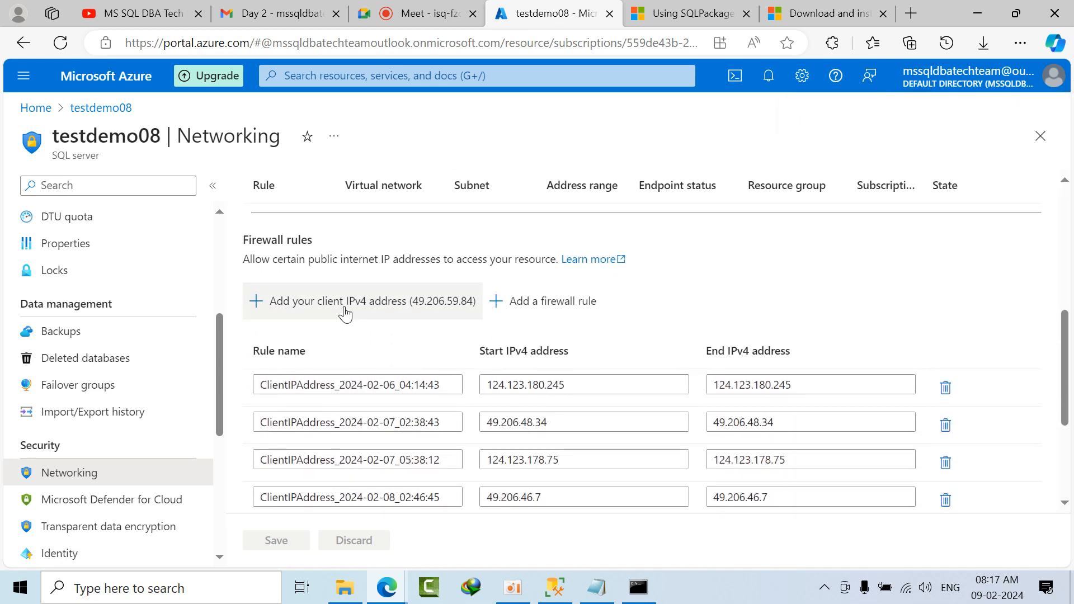
click(330, 302)
click(276, 540)
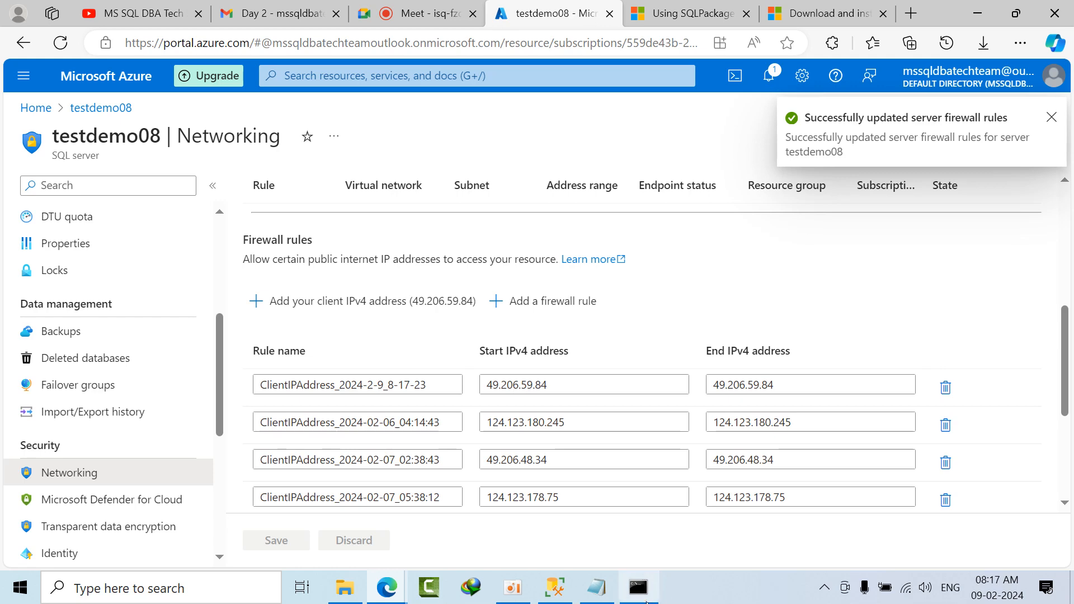
Step: Return to Command Prompt and rerun the previous SqlPackage export of the Ranking database to C:\Test\AW.bacpac
click(640, 596)
key(Up)
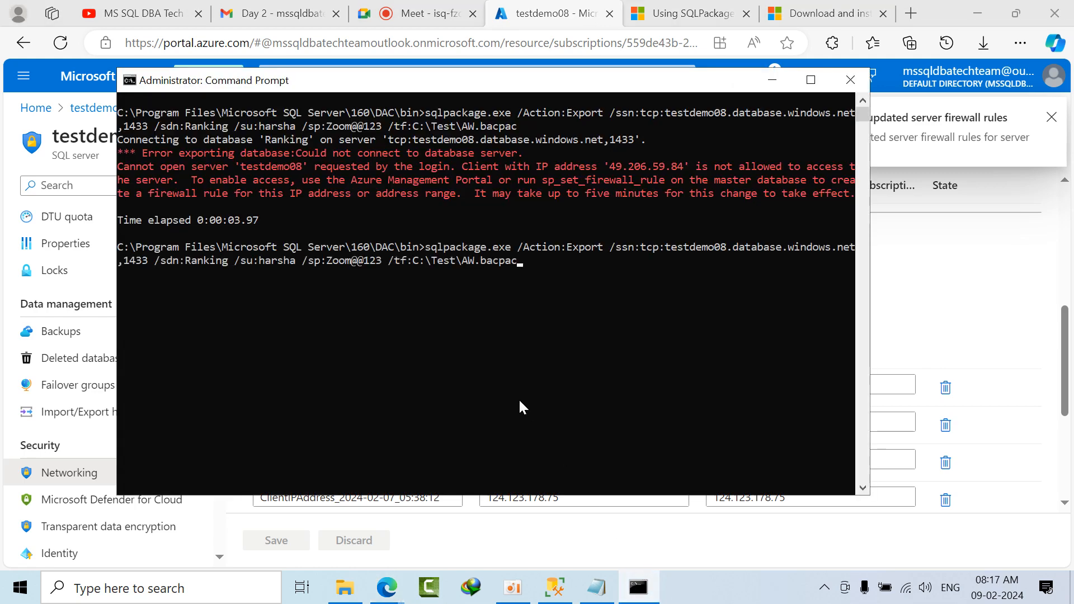
key(Return)
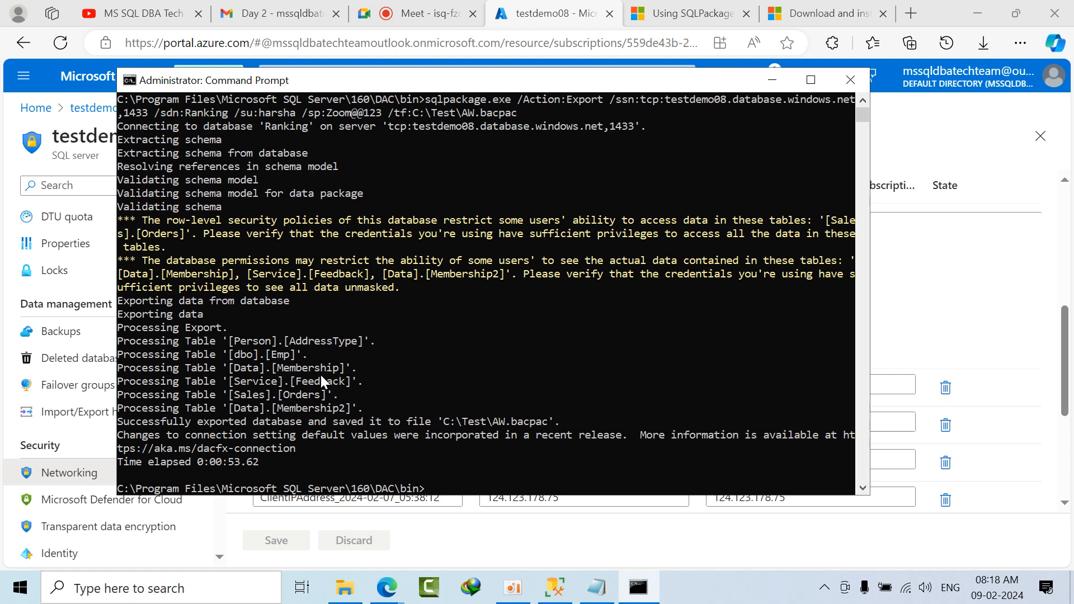
Step: Minimize Command Prompt, refresh the C:\Test folder in File Explorer, and select AW.bacpac to check it
click(772, 80)
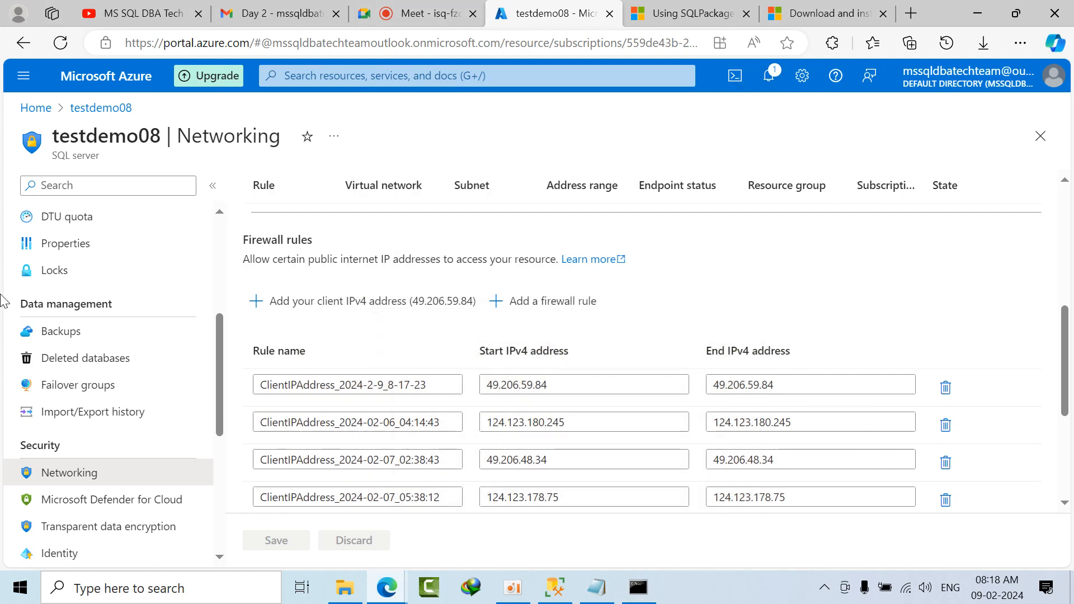
click(343, 597)
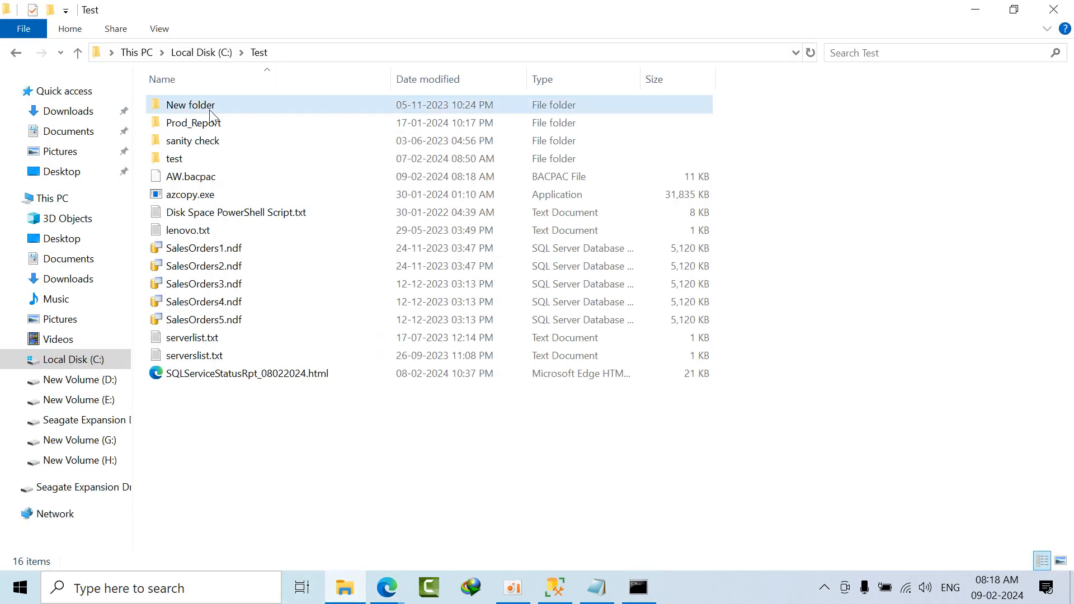
right_click(855, 234)
click(884, 295)
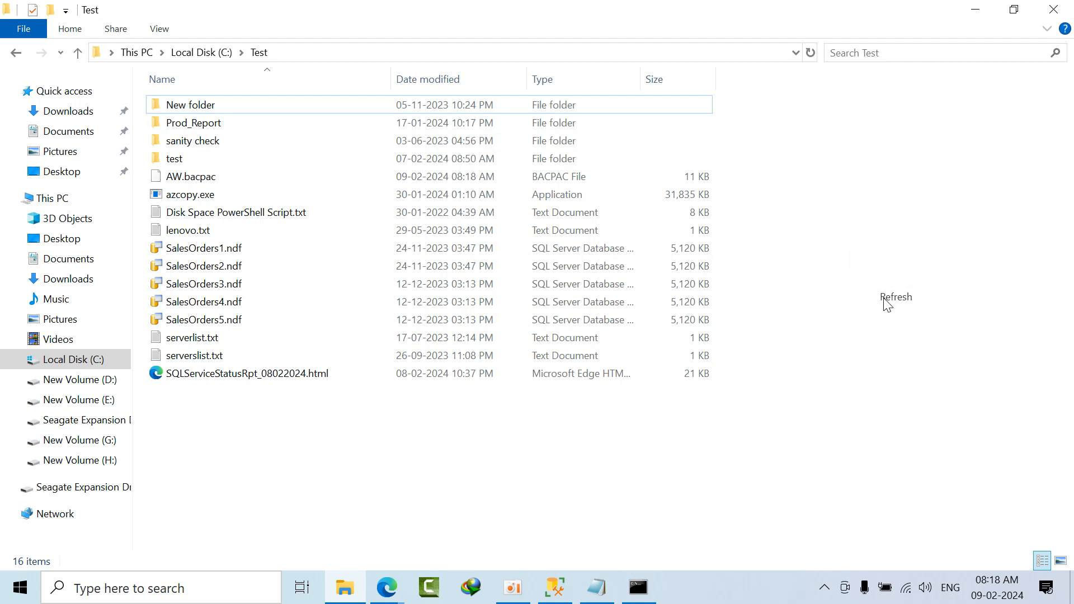
click(215, 176)
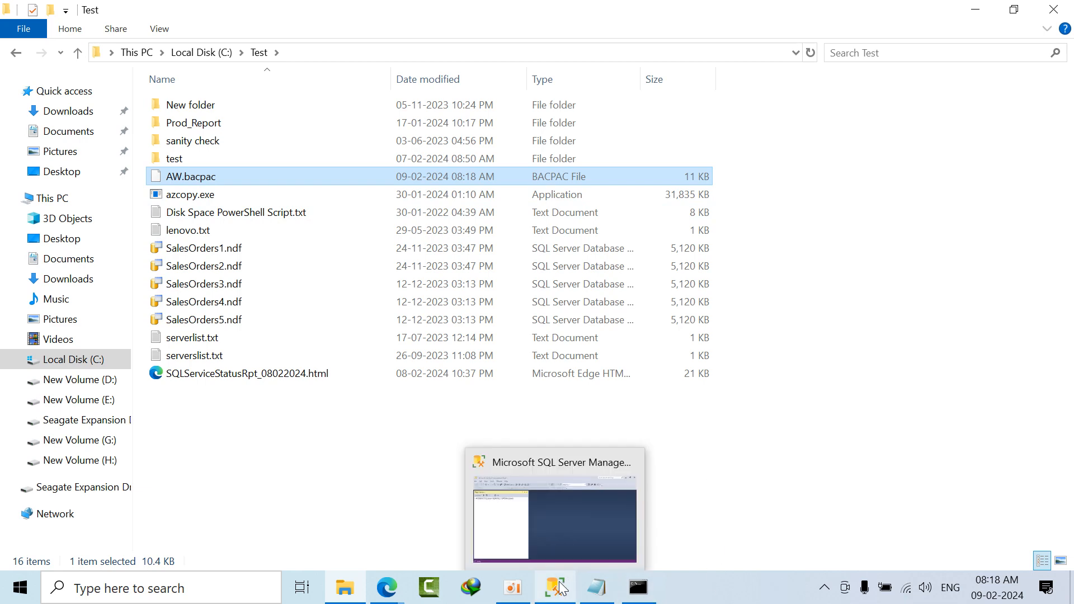
Step: Copy the full export command again from the Notepad notes, and close the File Explorer window showing C:\Test
click(596, 588)
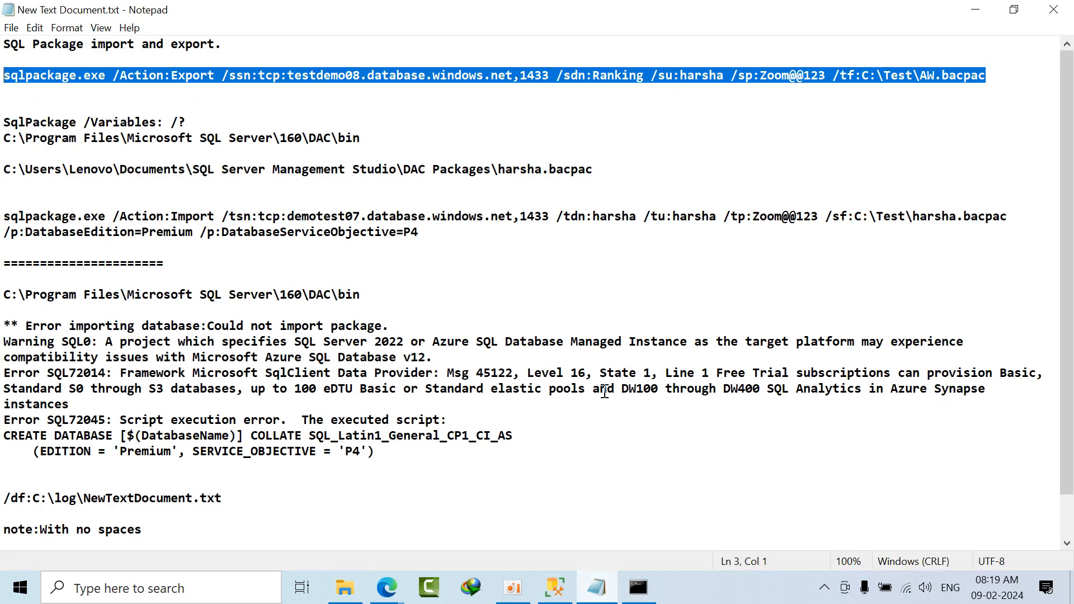
drag(1003, 76, 2, 76)
right_click(31, 76)
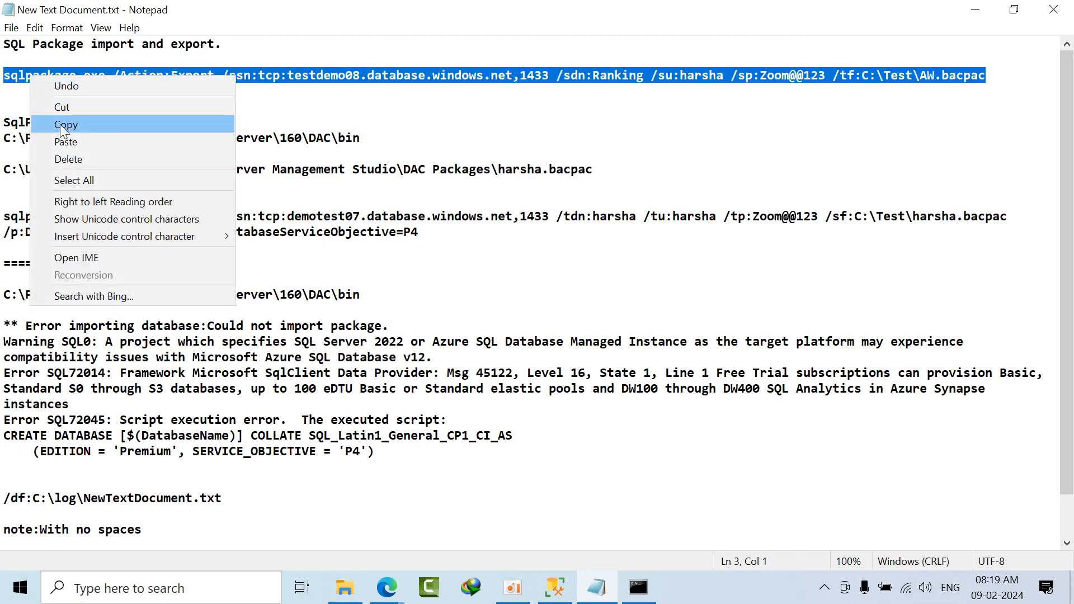
click(53, 123)
click(353, 596)
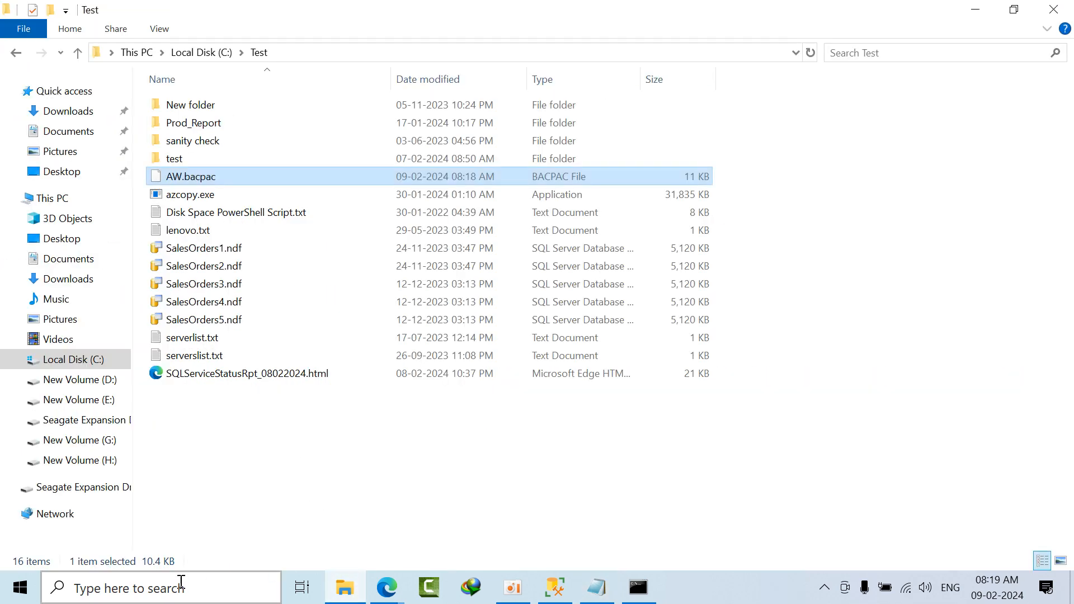
click(182, 591)
click(870, 228)
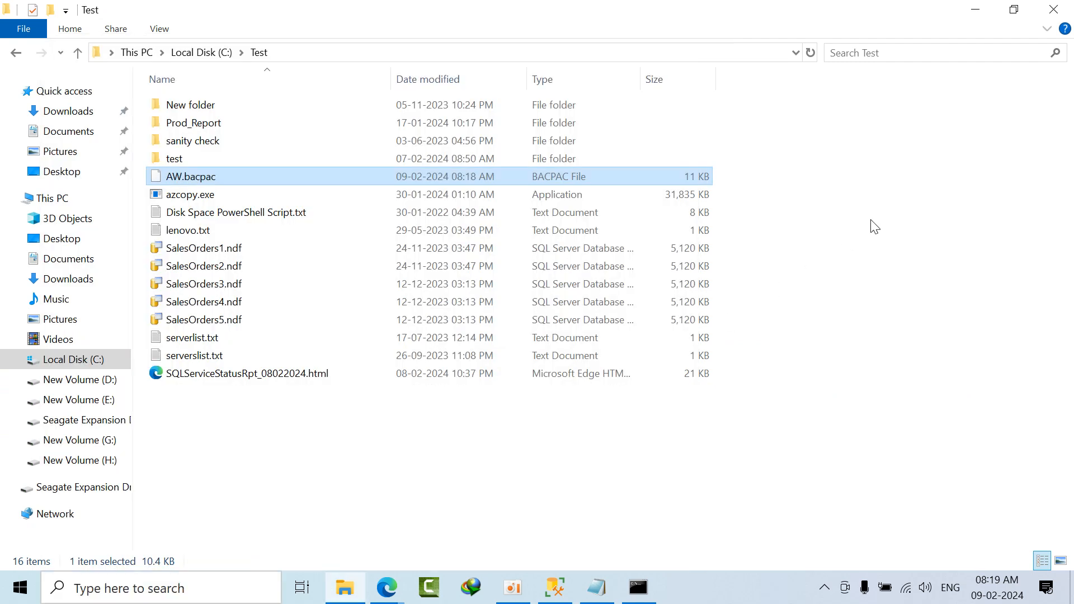
click(1053, 9)
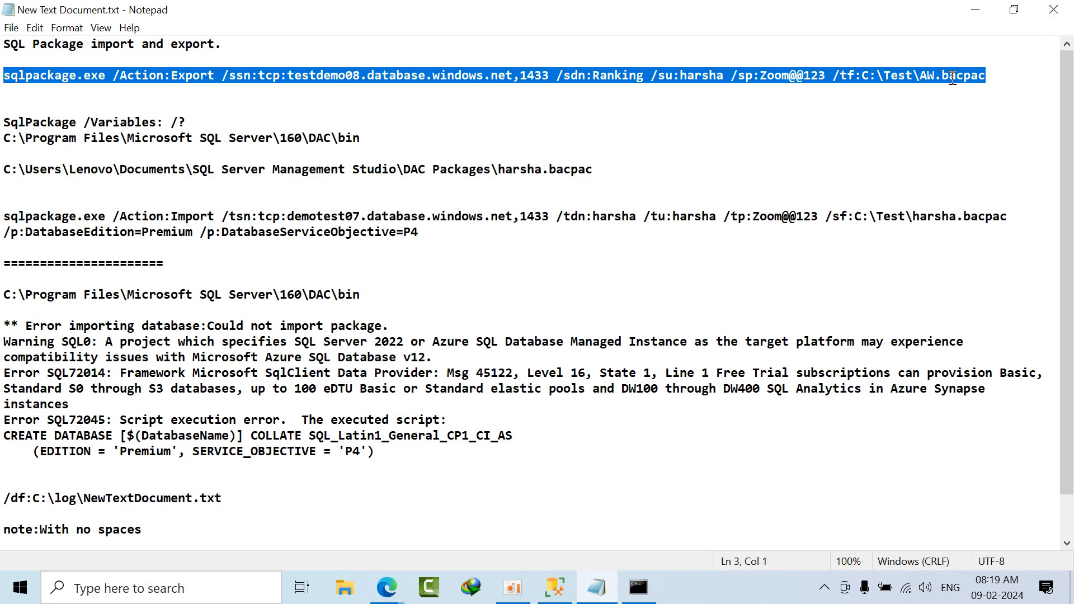
Step: Examine the AW.bacpac target file name in the Notepad notes and highlight the whole export command
click(930, 75)
drag(920, 75, 987, 71)
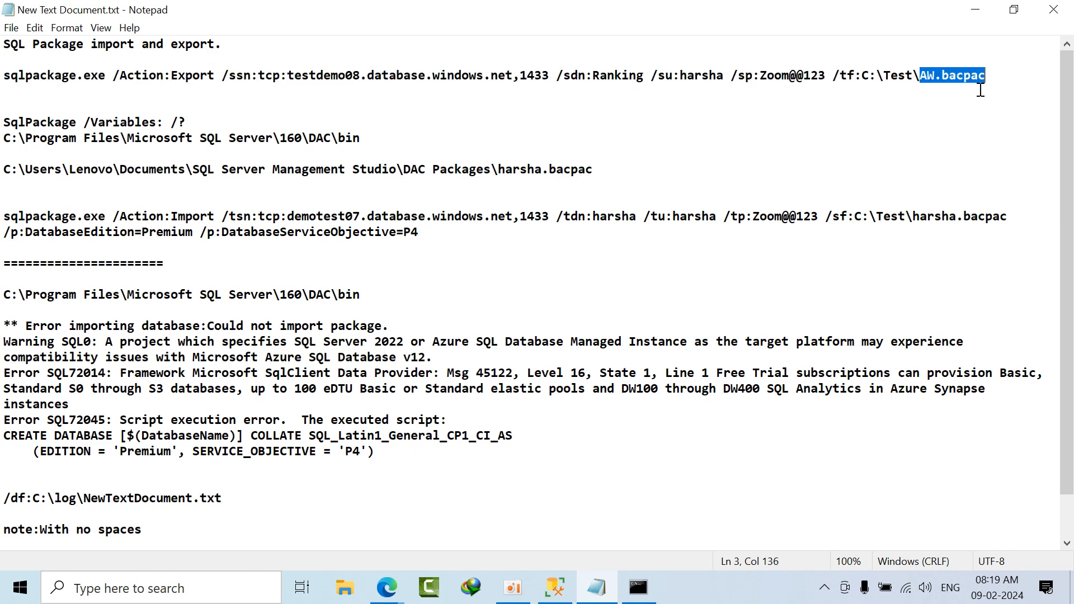
click(980, 90)
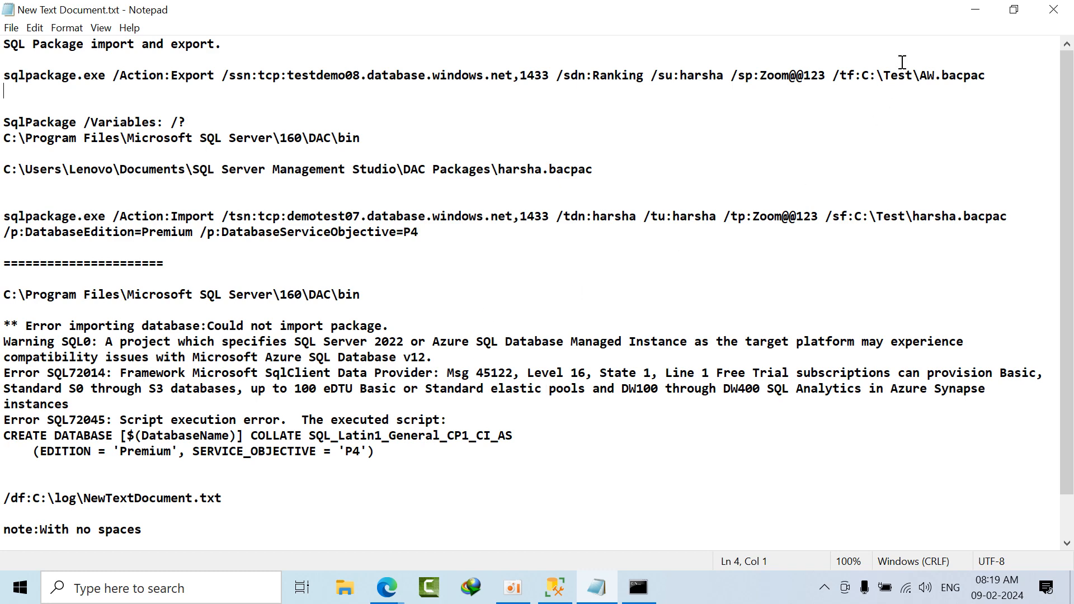
double_click(1001, 70)
click(1007, 83)
drag(1036, 78, 3, 72)
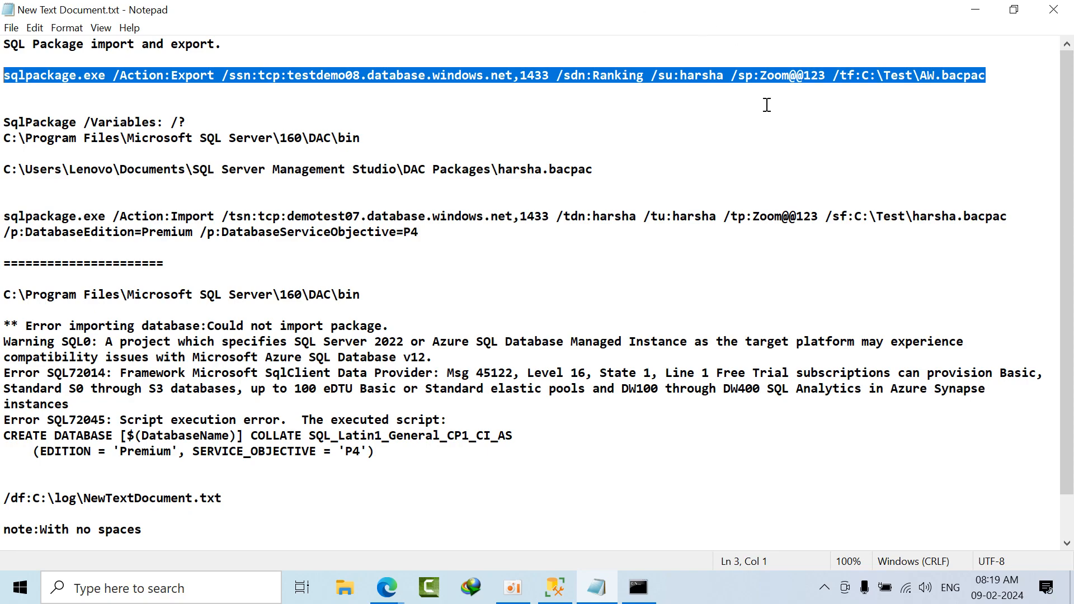
Step: Switch to Command Prompt, review the export output, and clear the screen with cls
click(638, 587)
scroll(481, 293, down, 4)
scroll(481, 293, up, 8)
scroll(481, 295, down, 8)
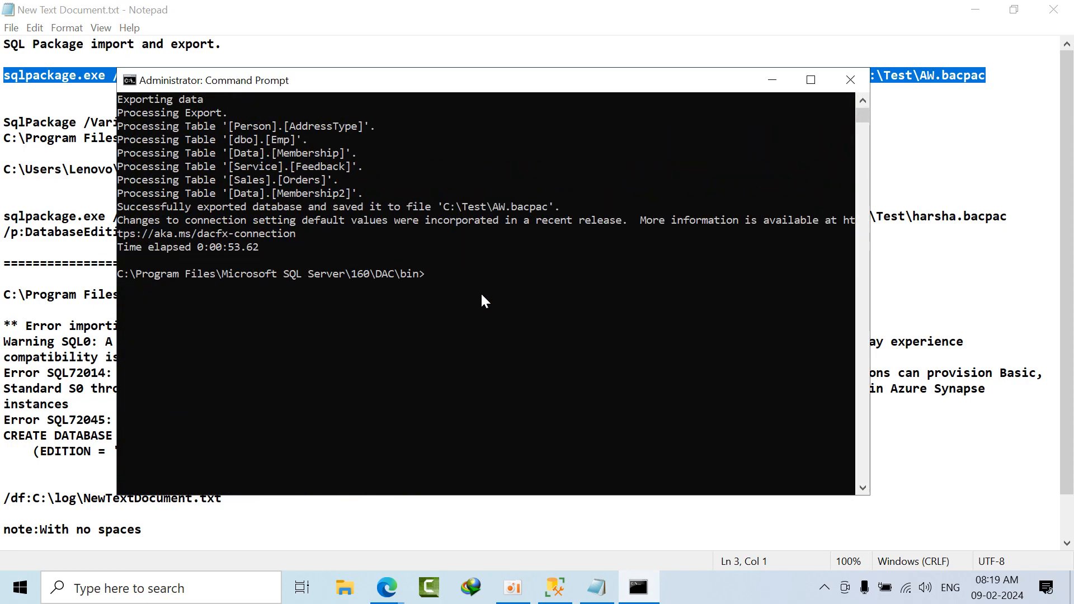
text(cls)
key(Return)
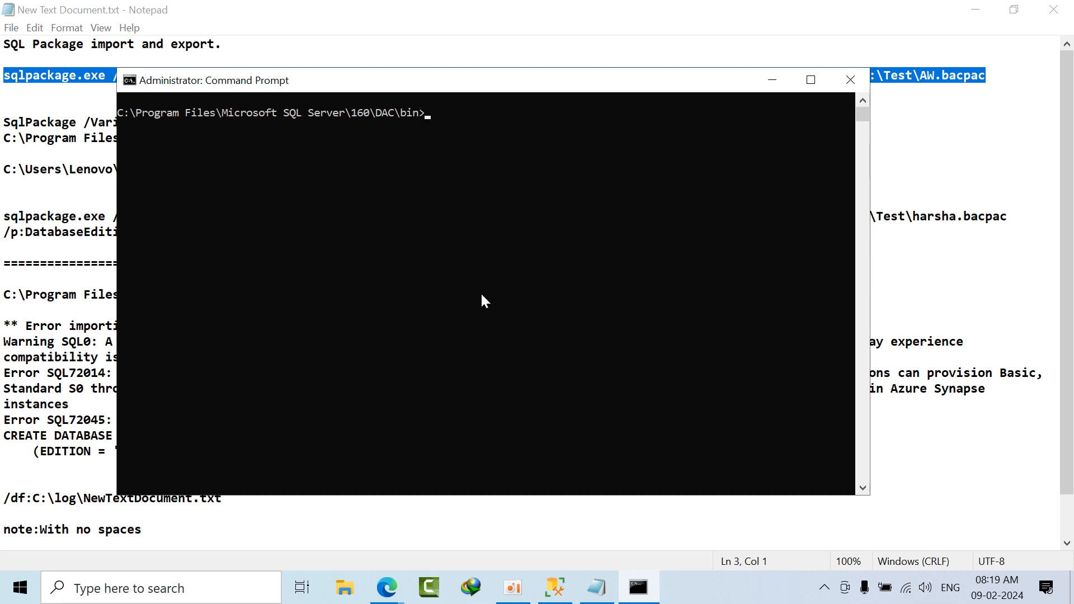
Step: Return to the Notepad notes and examine the recorded database import warning and error messages
click(56, 406)
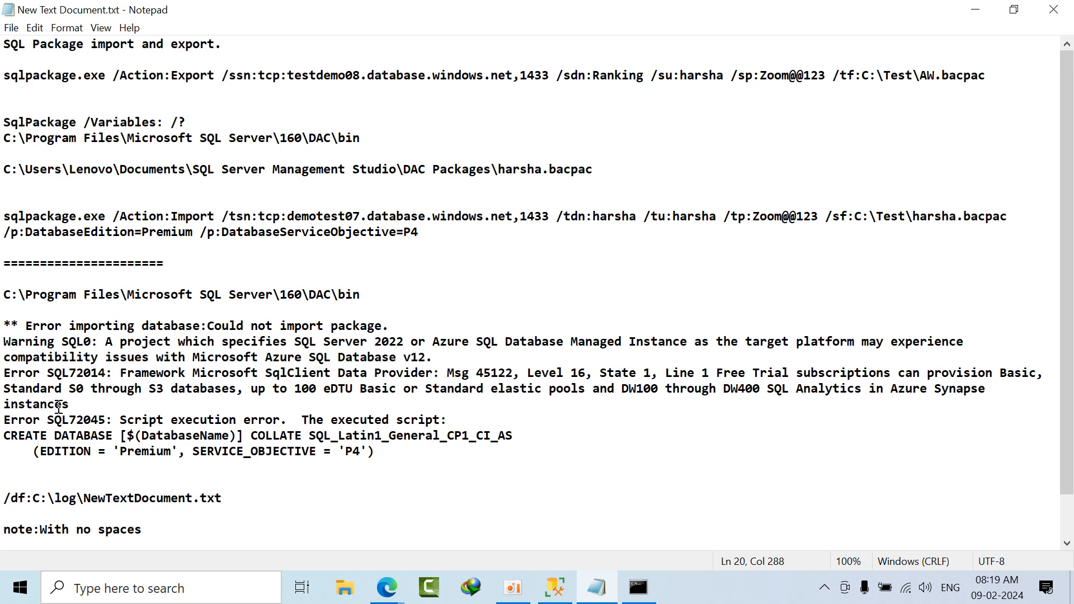
scroll(84, 417, down, 1)
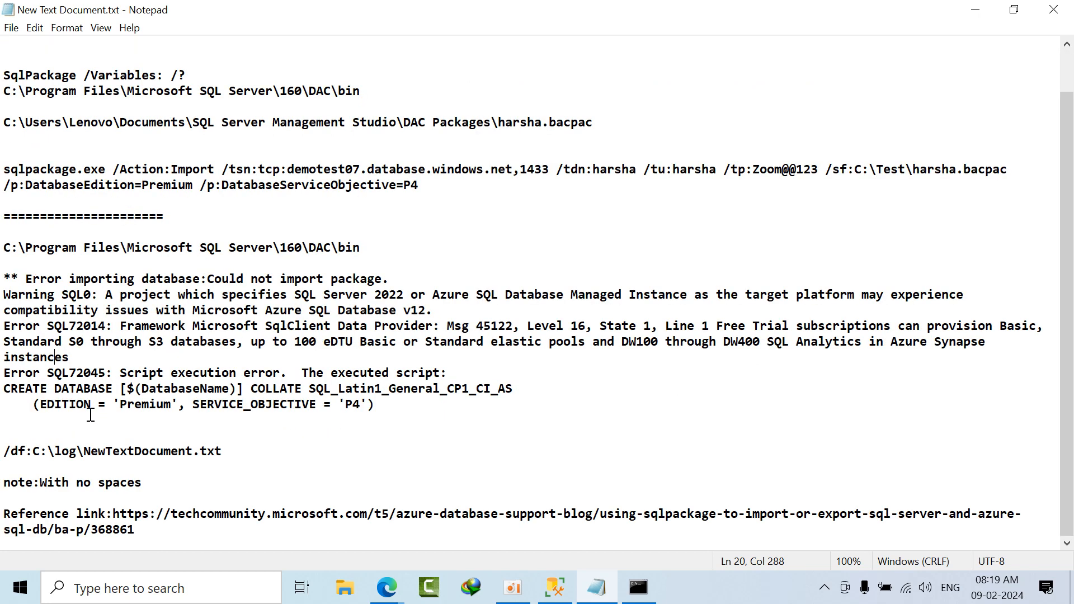
drag(3, 288, 401, 411)
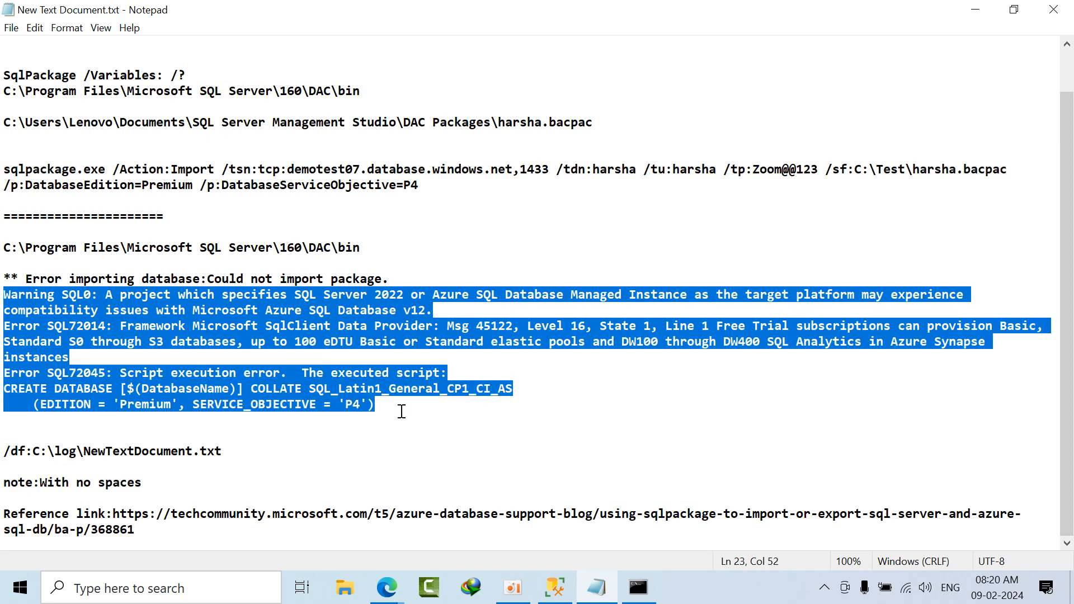
click(798, 414)
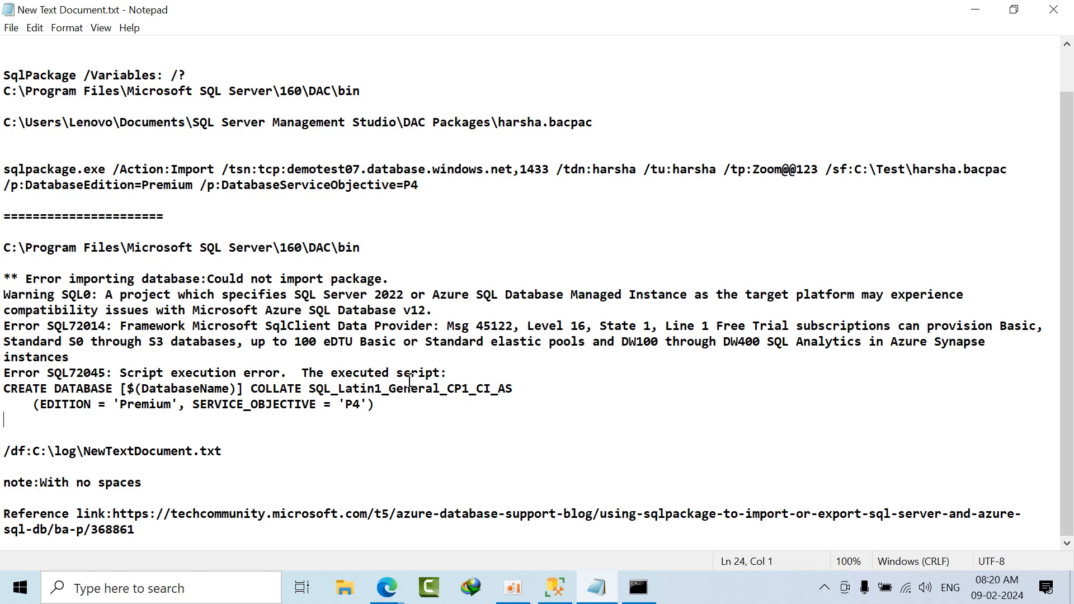
Step: Open Screenshot (73).png from the Pictures\Screenshots folder, and compare the import error with the one recorded in the Notepad notes
click(345, 594)
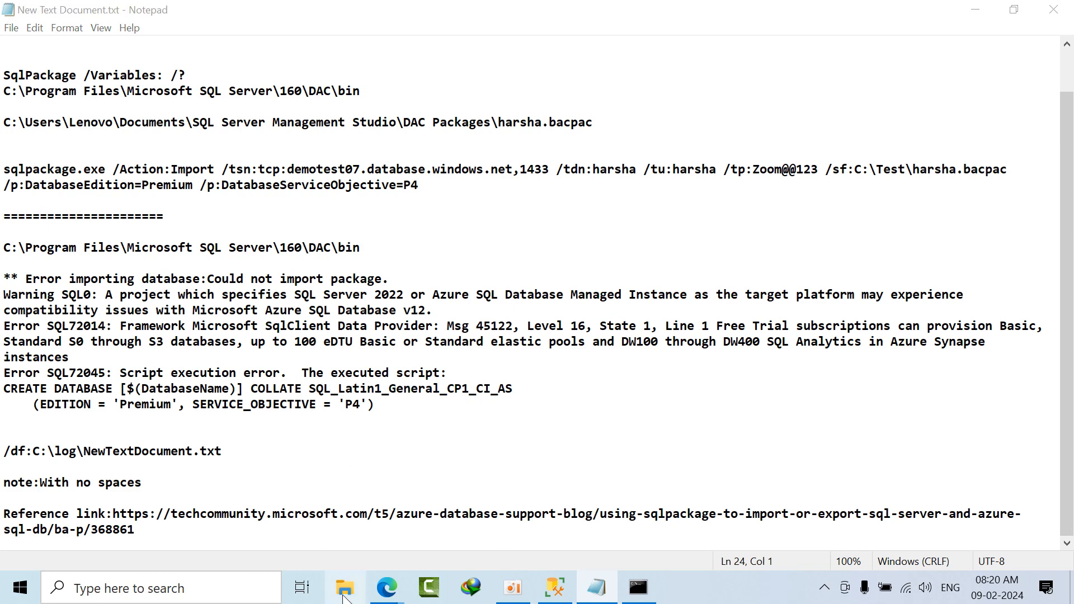
click(439, 159)
double_click(439, 158)
double_click(373, 120)
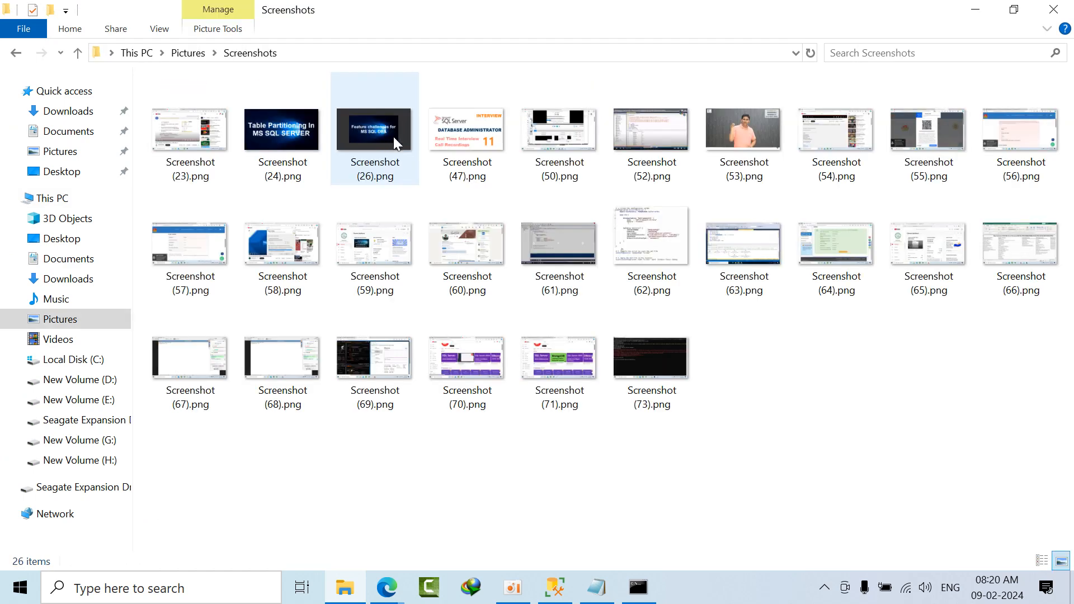
double_click(642, 362)
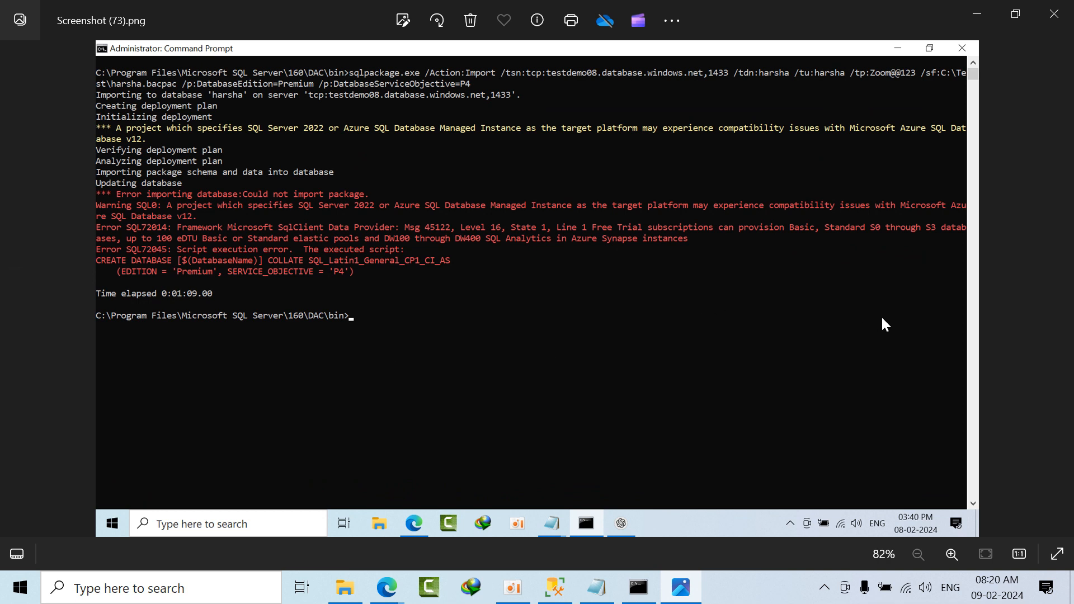
click(597, 587)
drag(375, 404, 2, 280)
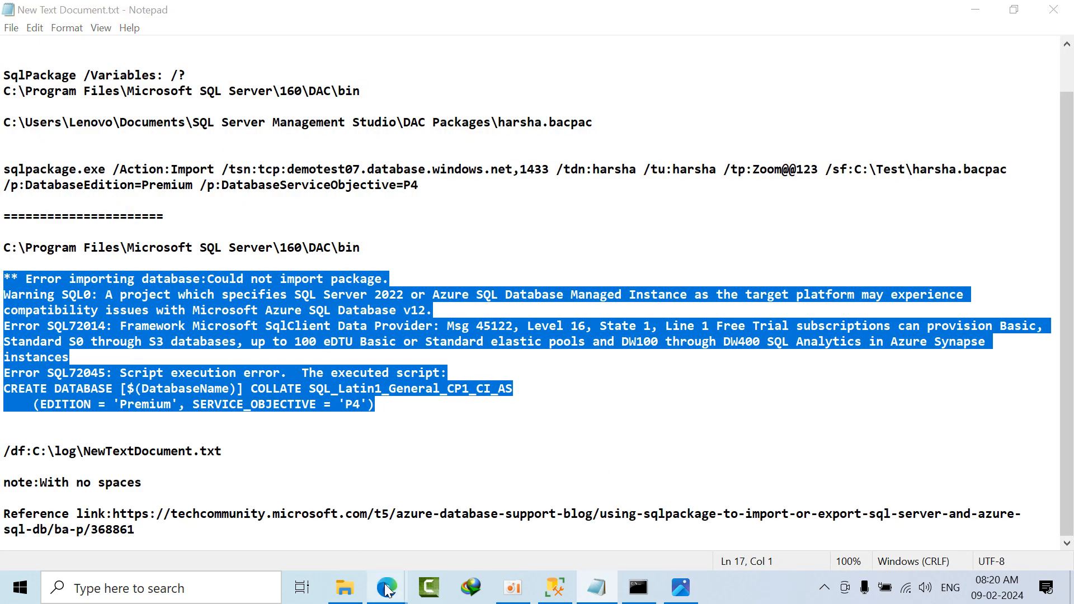
Step: Switch to the Google Meet tab in Edge, post the copied import error text in the in-call messages, and minimize the browser
click(386, 587)
click(425, 13)
click(830, 465)
key(ctrl+v)
key(Return)
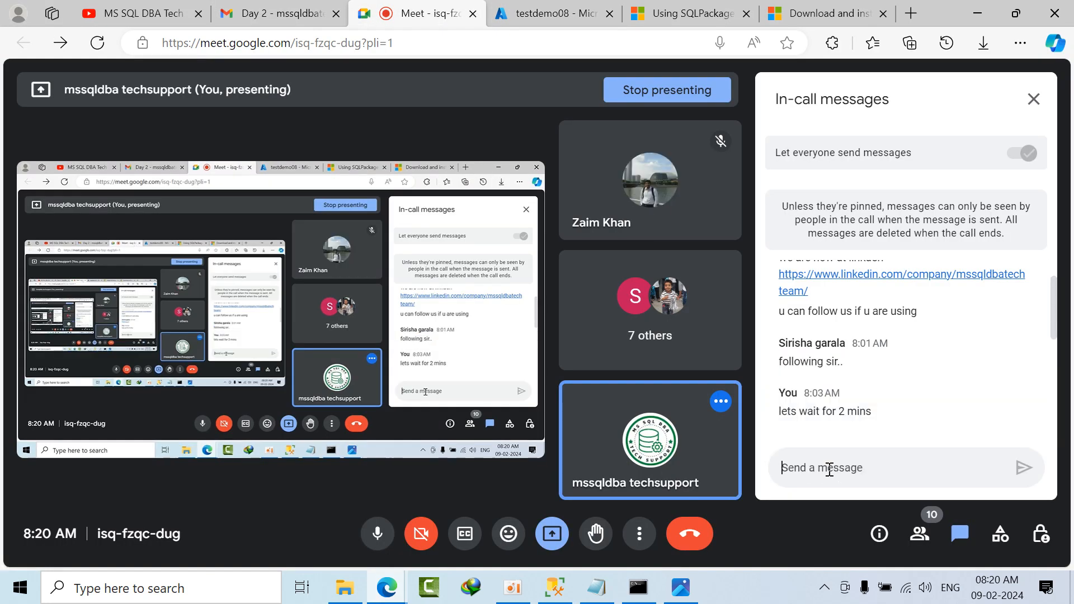
click(977, 8)
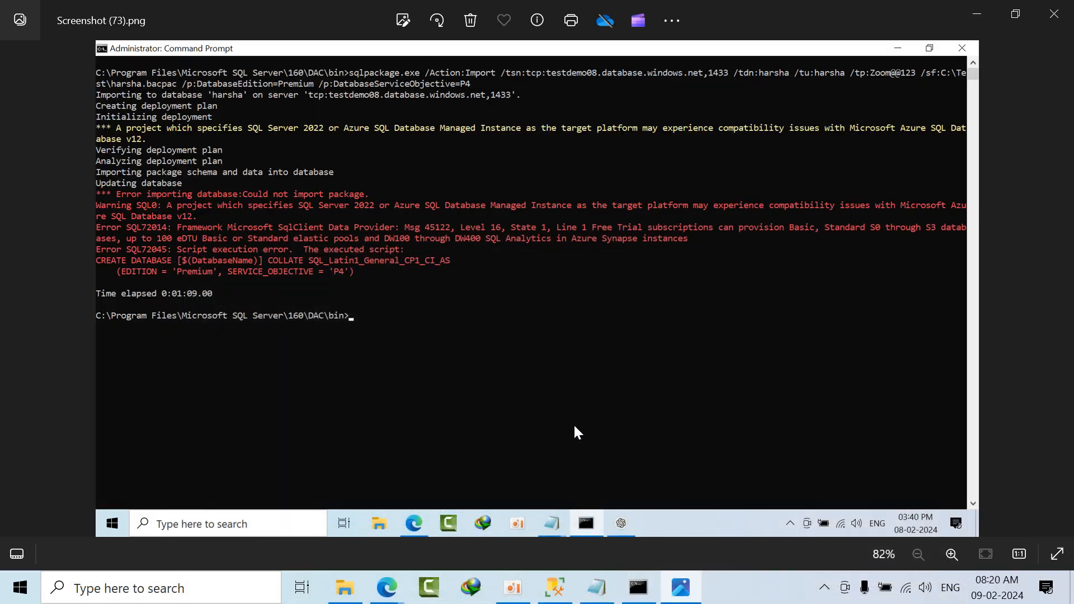
click(171, 591)
text(fir)
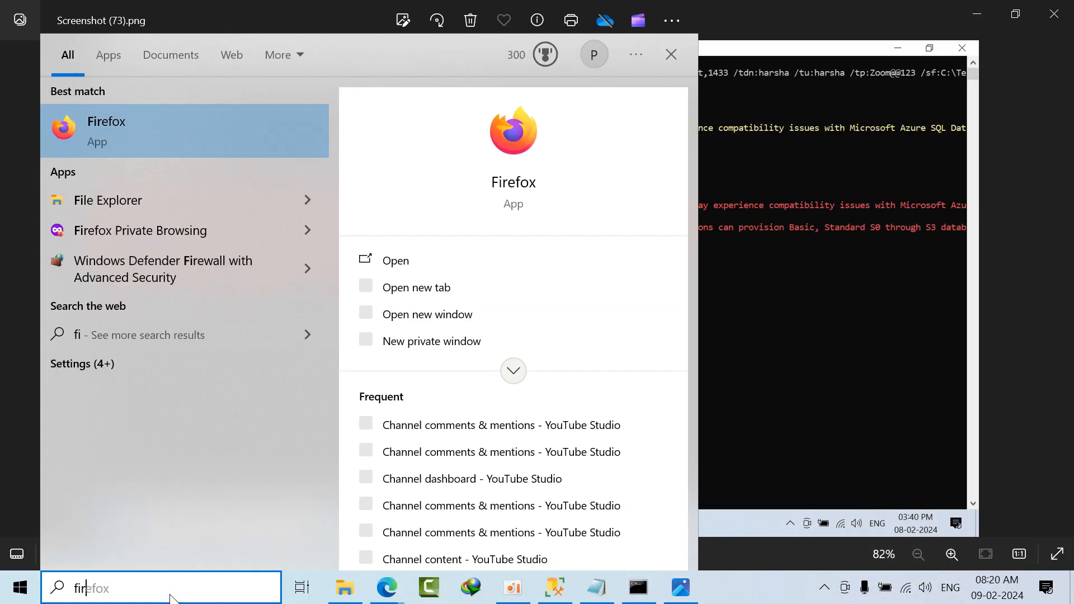
key(Return)
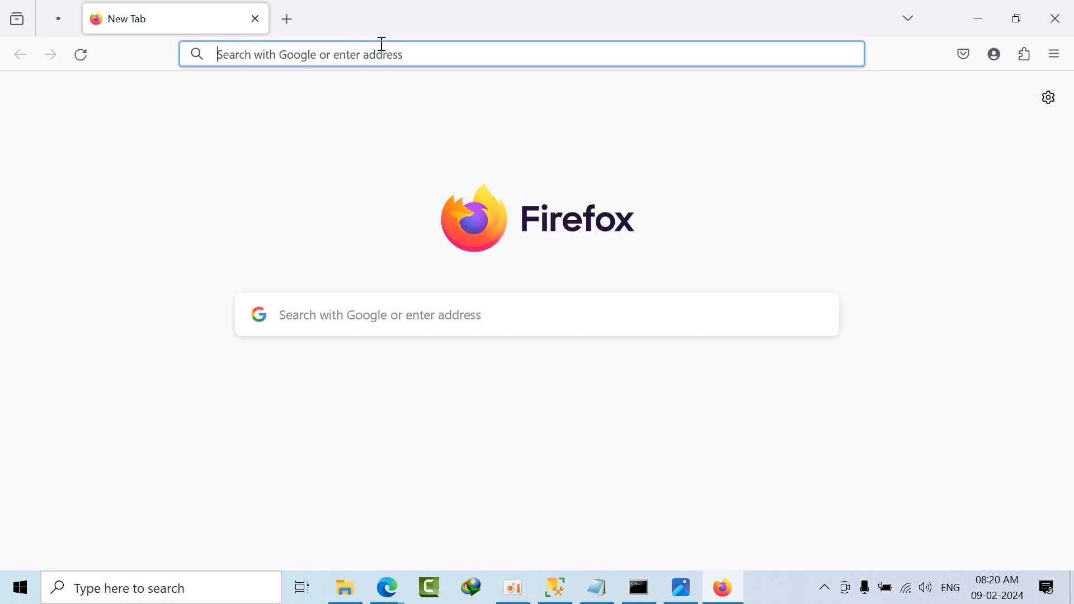
text(https://portal.azure.com)
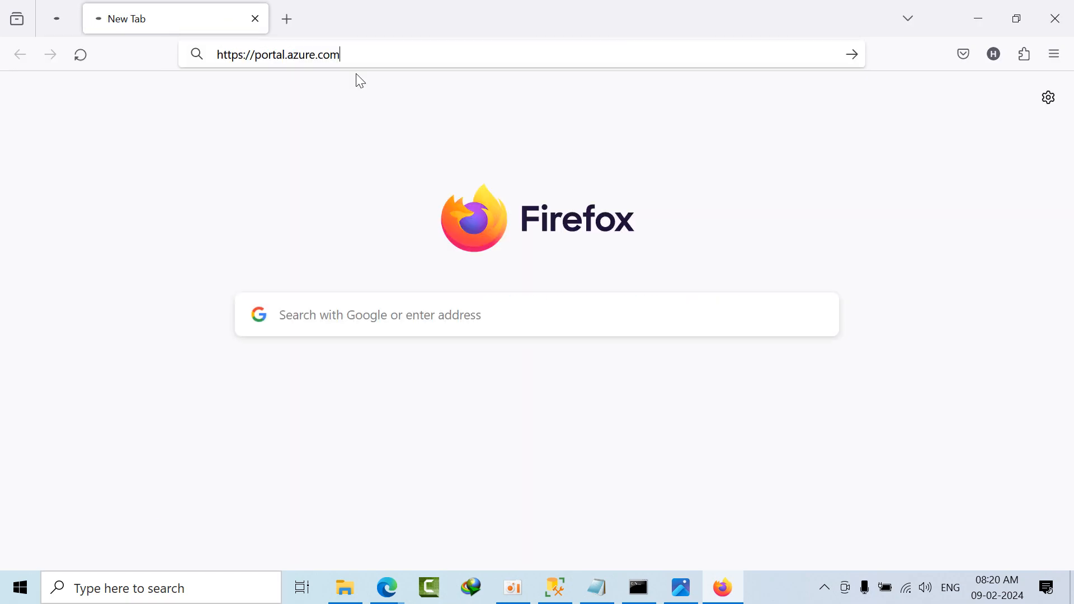
key(Return)
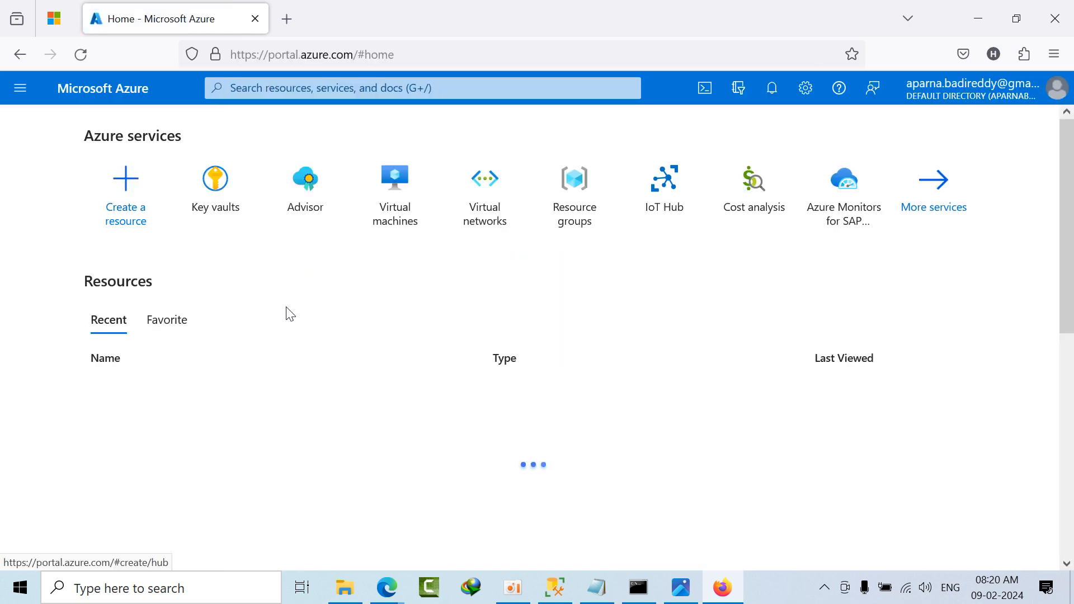
Step: Open the demotest07 SQL server's database list from the recent resources and go to the harsha database
scroll(287, 312, down, 3)
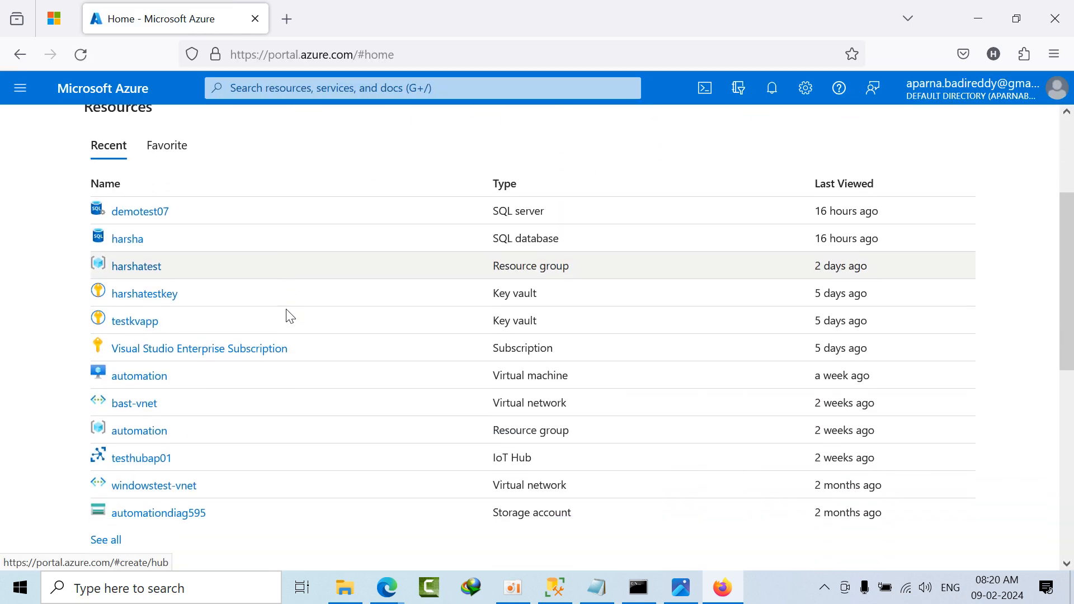
click(148, 214)
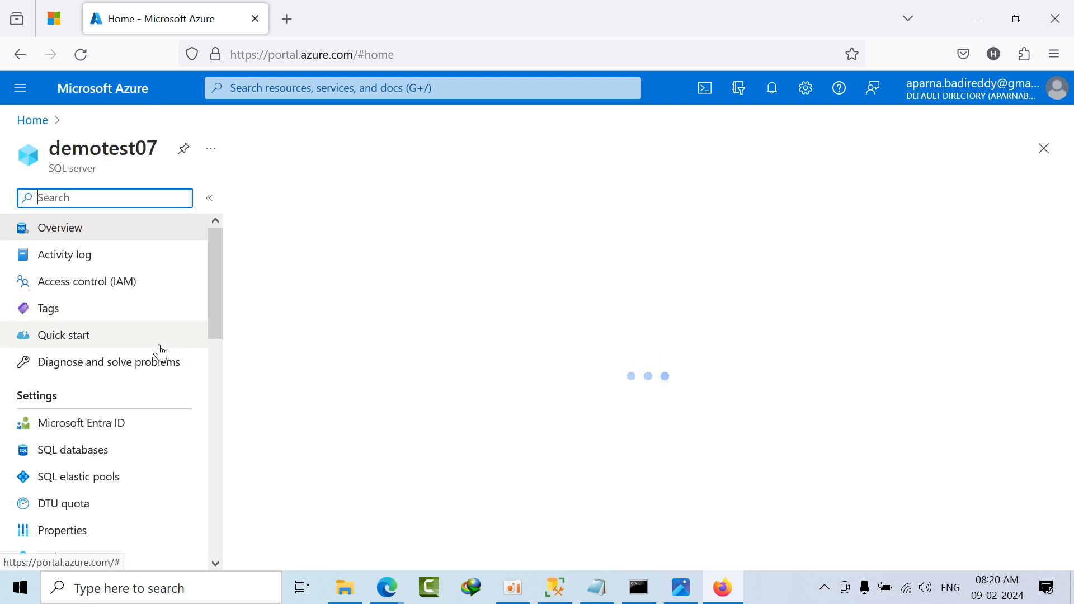
click(83, 456)
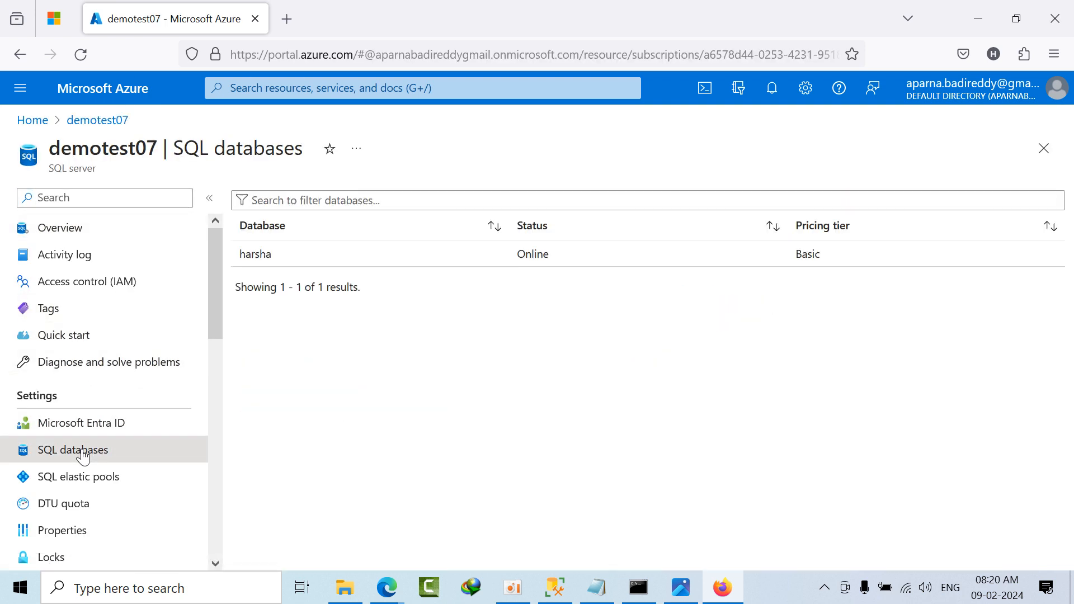
click(339, 260)
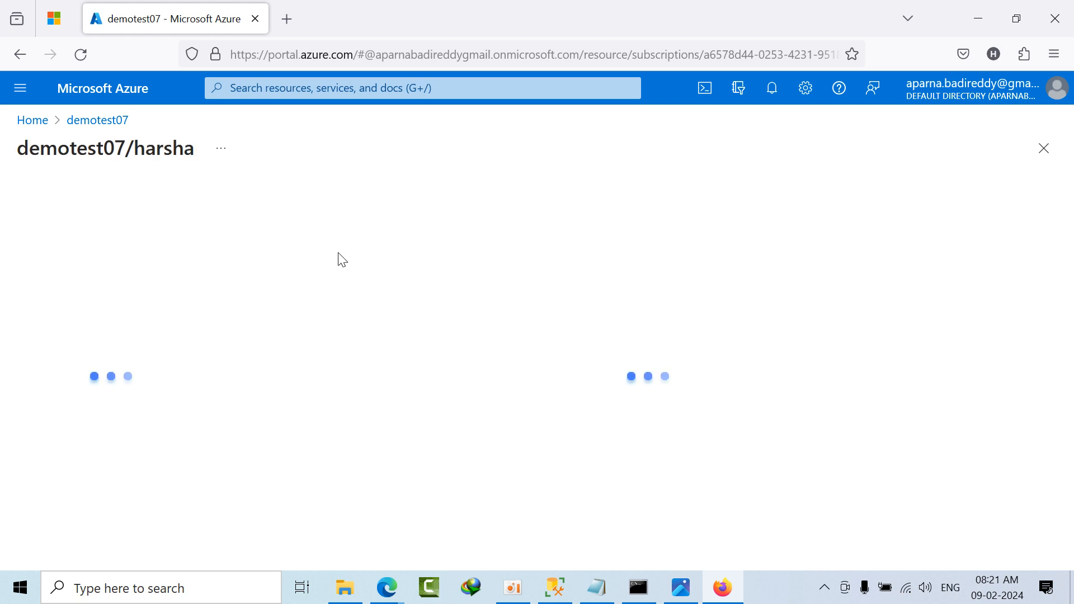
double_click(267, 151)
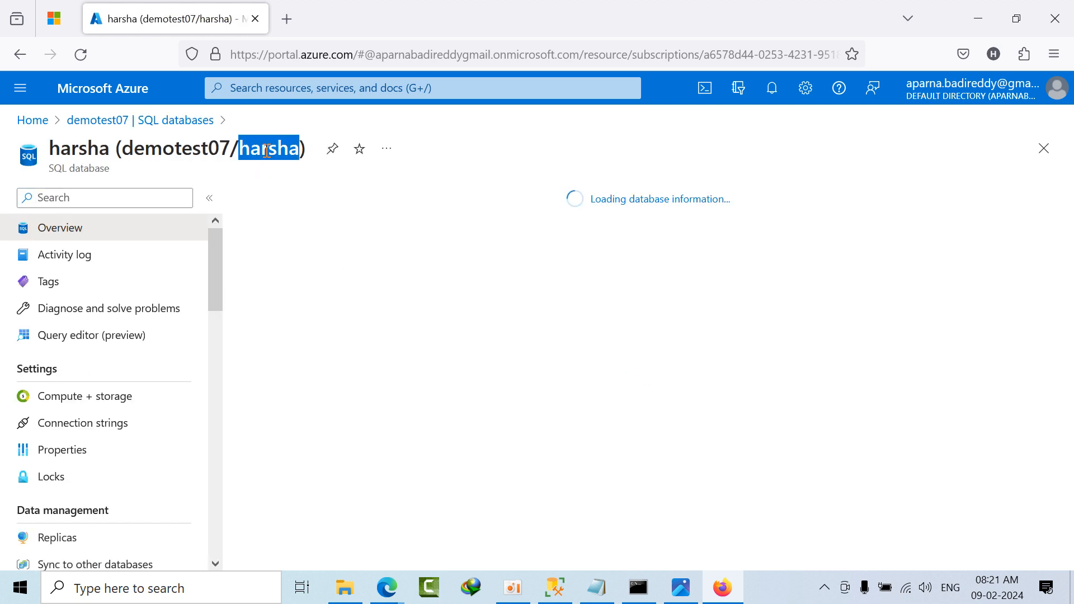
Step: Request deletion of the harsha database, dismiss the subscription credit notification, and reopen the delete pane
click(584, 199)
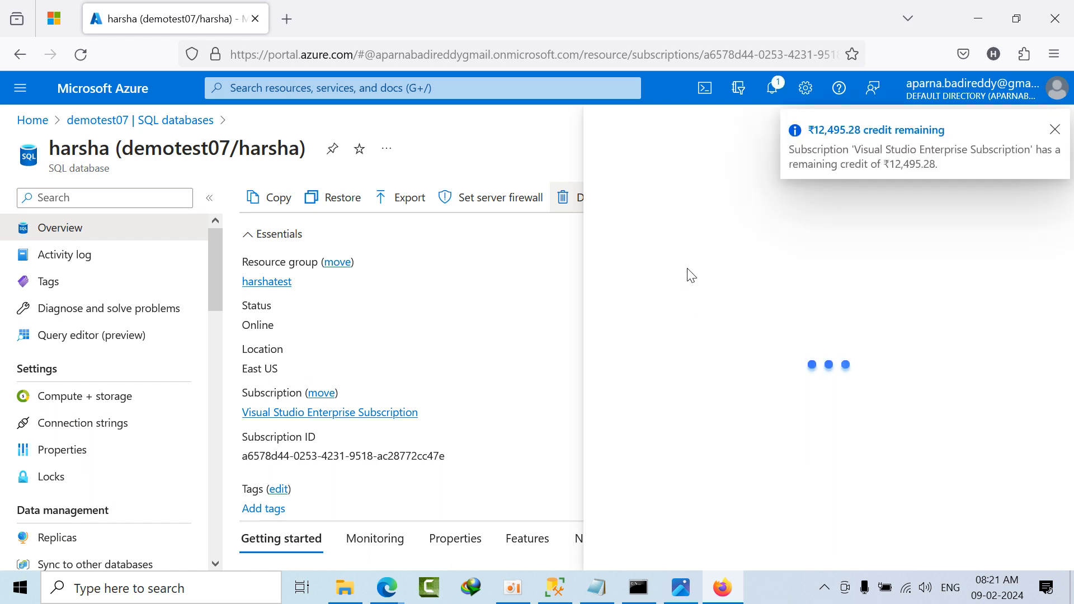
click(1056, 132)
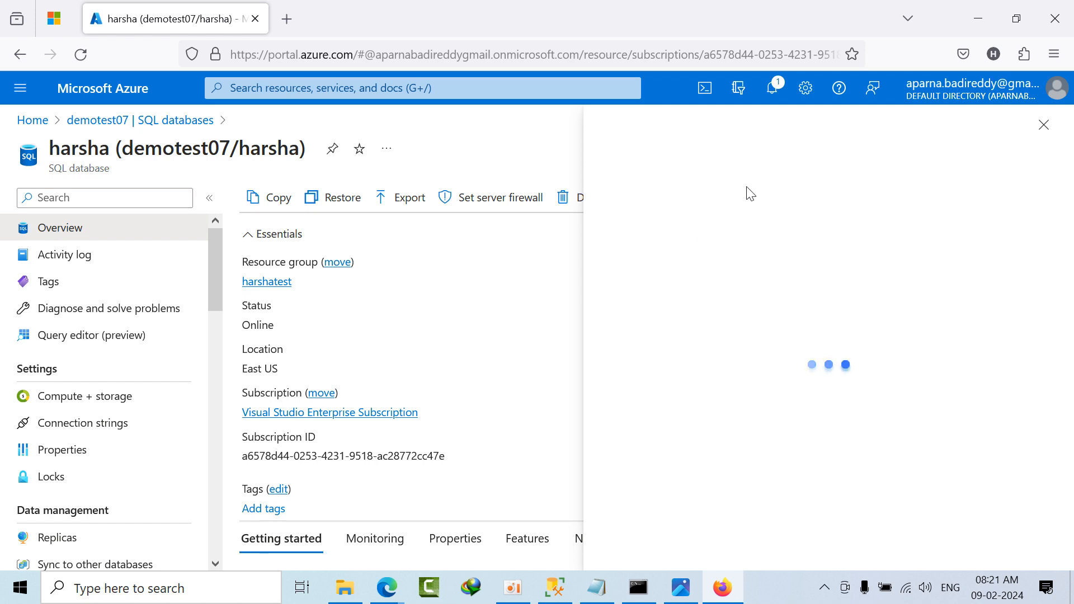
click(772, 92)
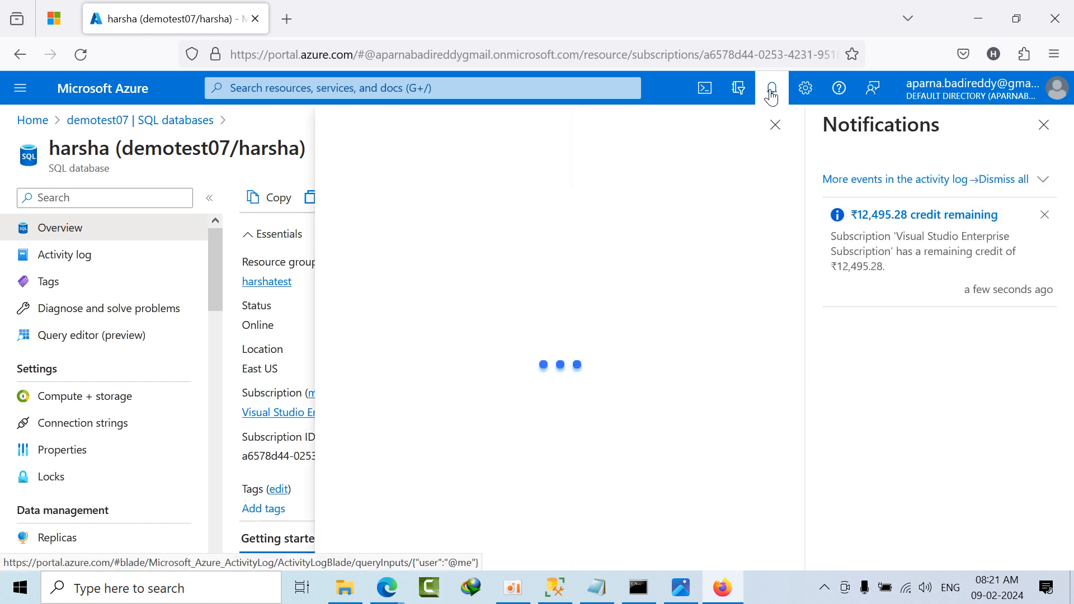
click(775, 124)
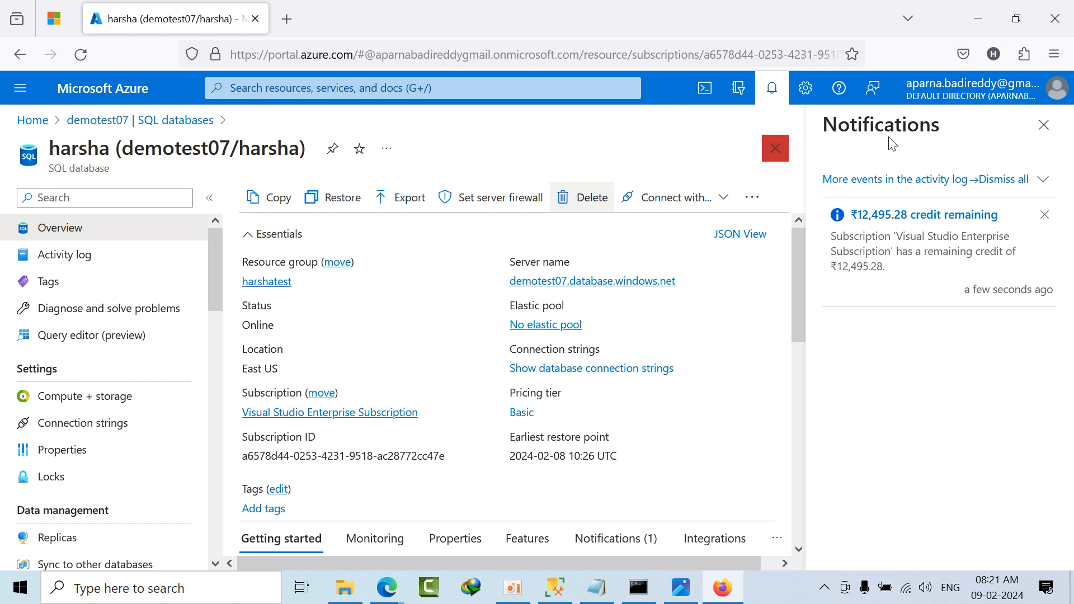
click(1042, 126)
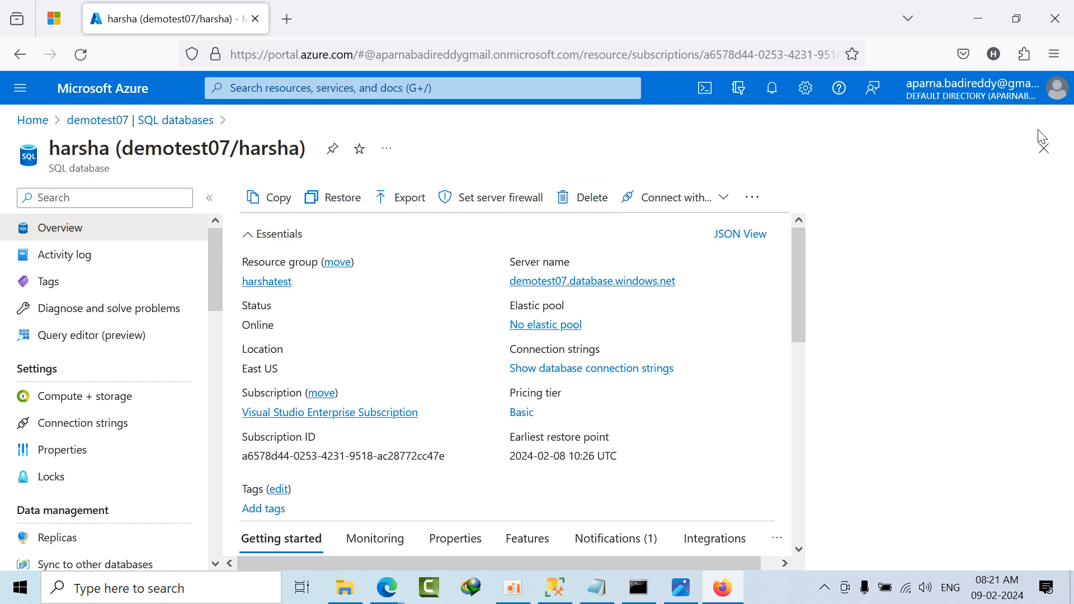
click(582, 197)
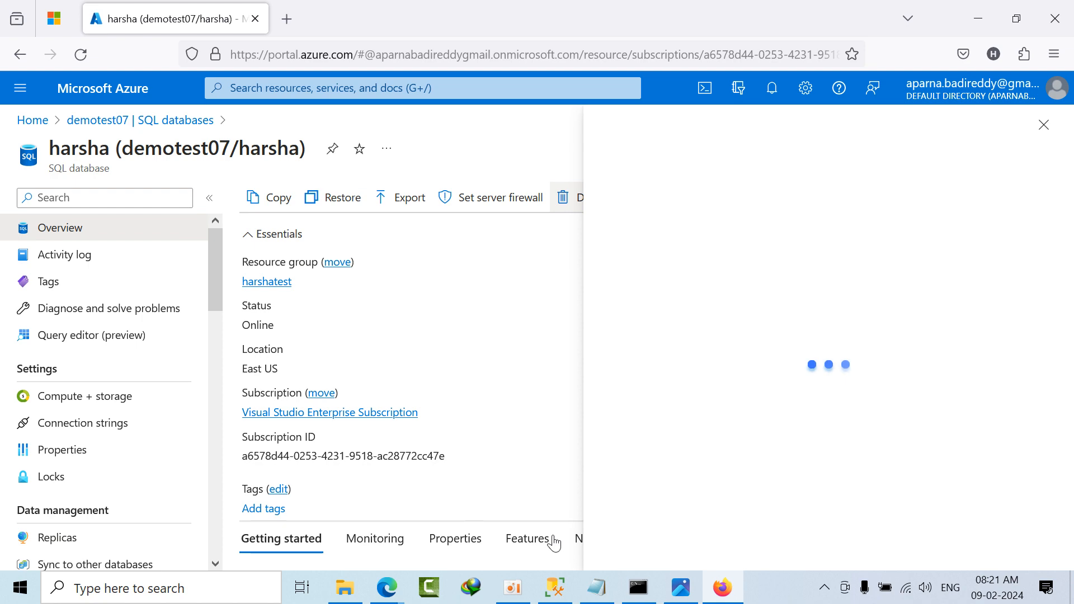
Step: Switch to the Notepad notes and examine the import command's sqlpackage.exe call, Import action, and target server address
click(597, 587)
scroll(162, 325, up, 1)
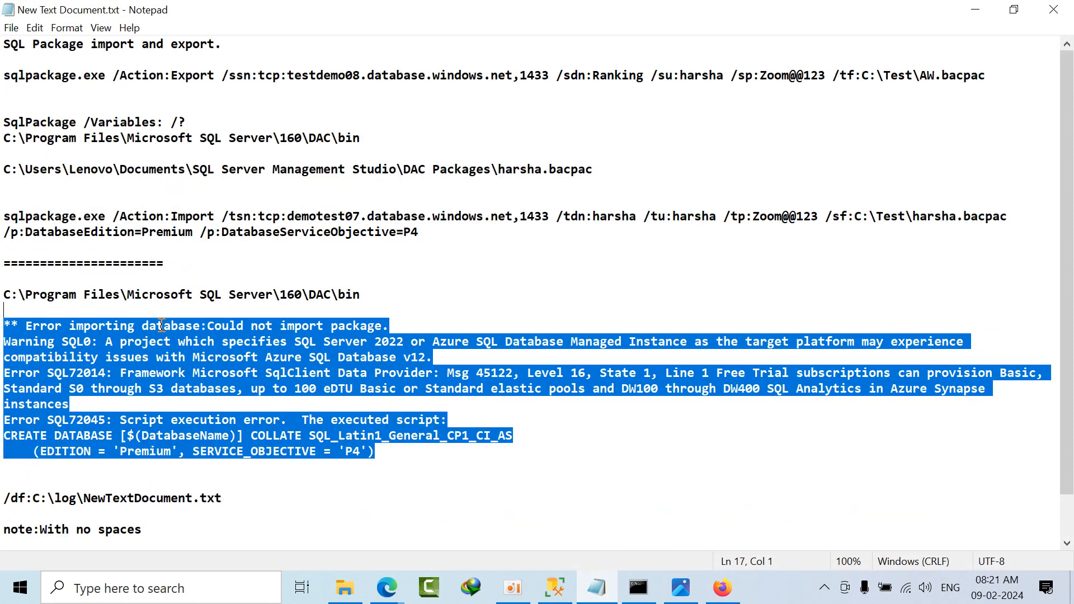
drag(4, 216, 451, 235)
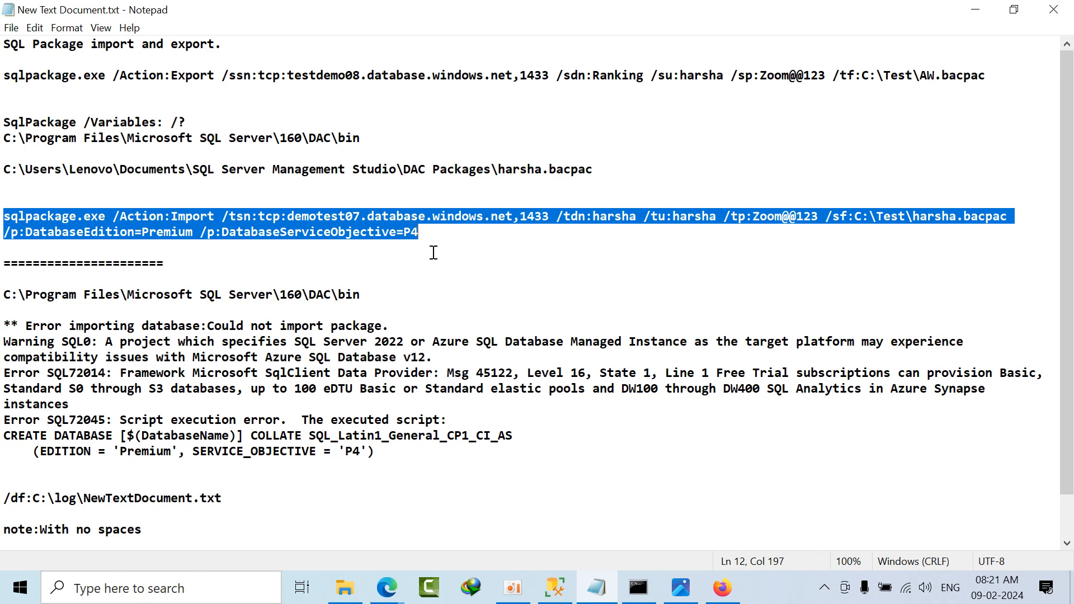
double_click(108, 222)
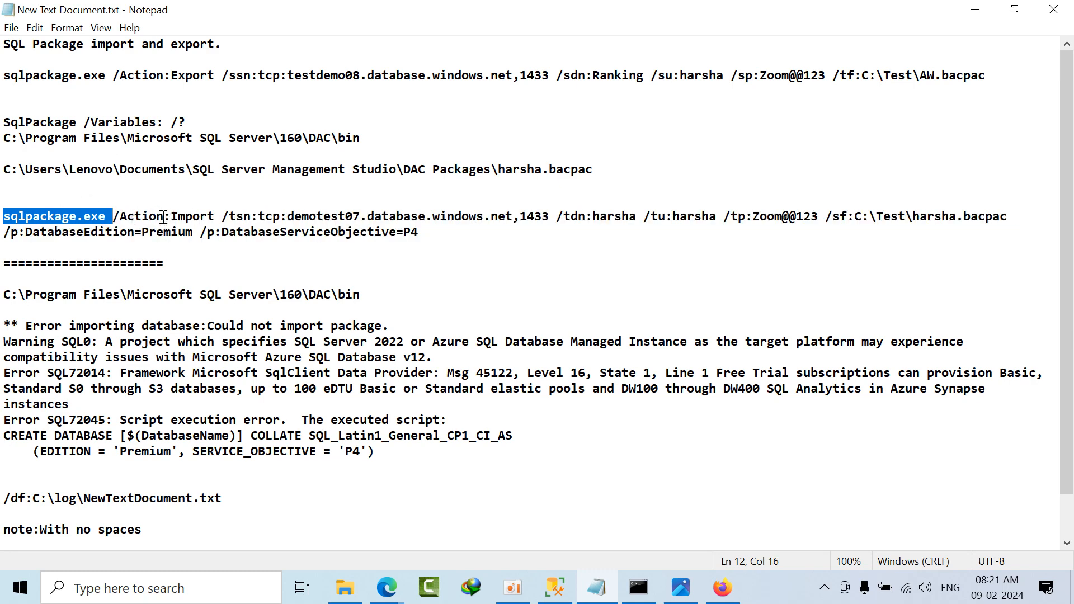
click(193, 224)
drag(259, 217, 558, 222)
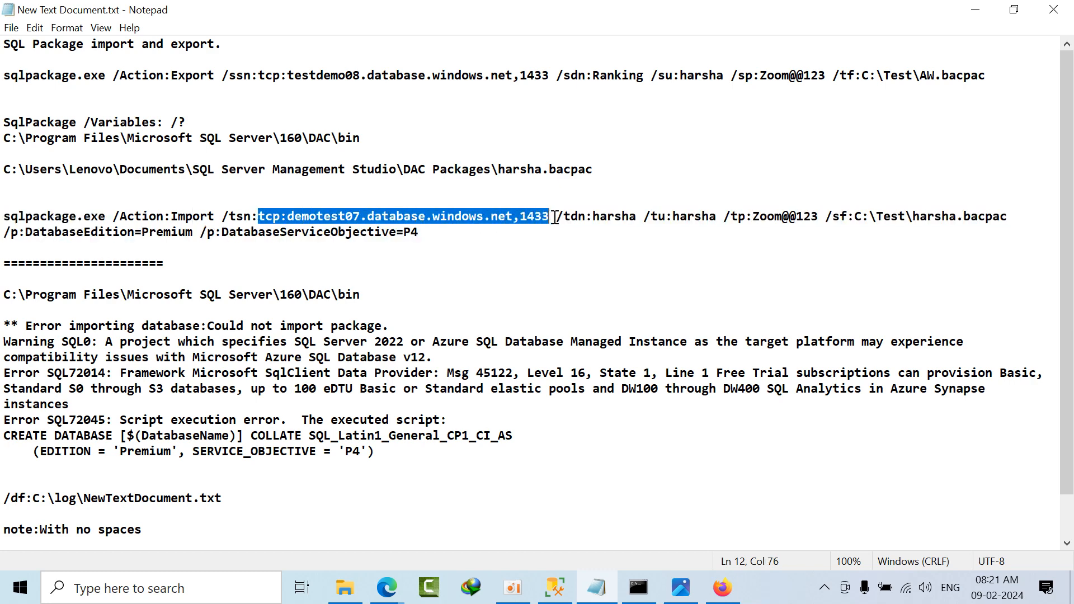
Step: Examine the target database name, user, password, and harsha.bacpac source file parameters of the import command
click(621, 217)
double_click(620, 216)
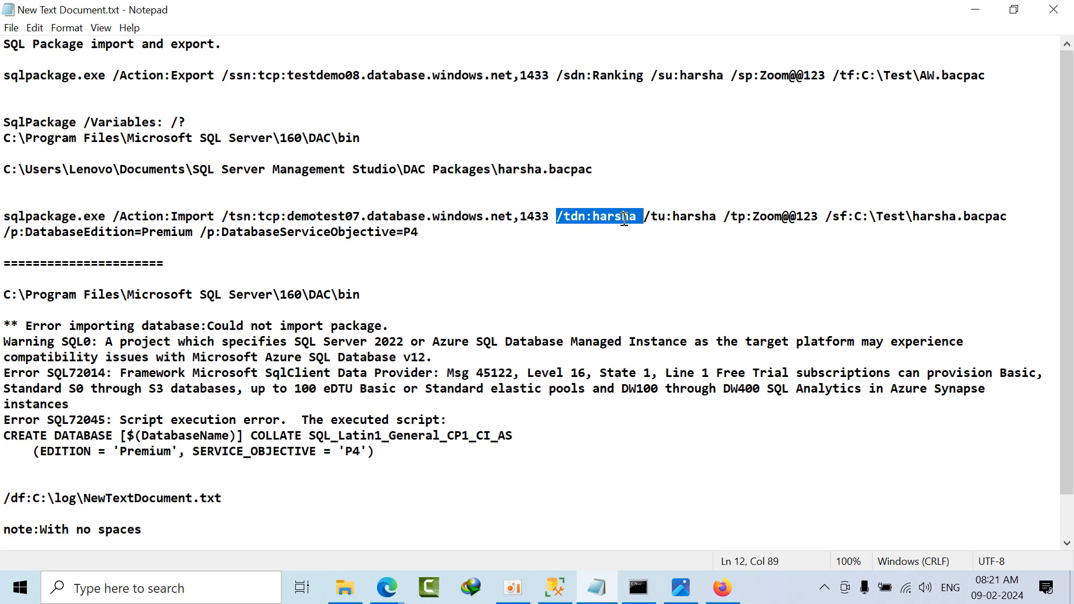
click(624, 218)
drag(637, 218, 592, 218)
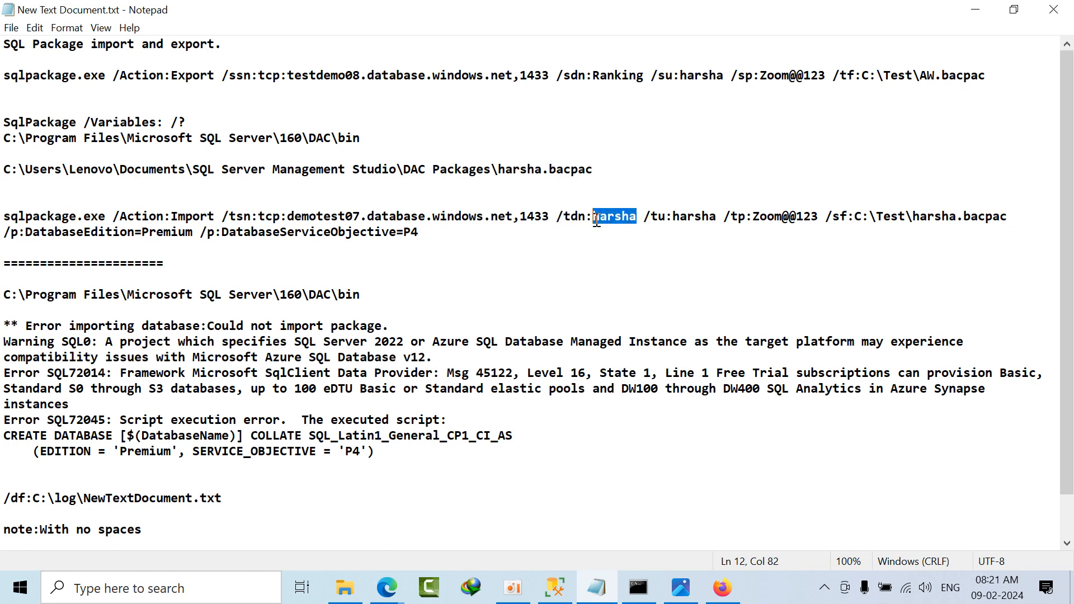
click(702, 216)
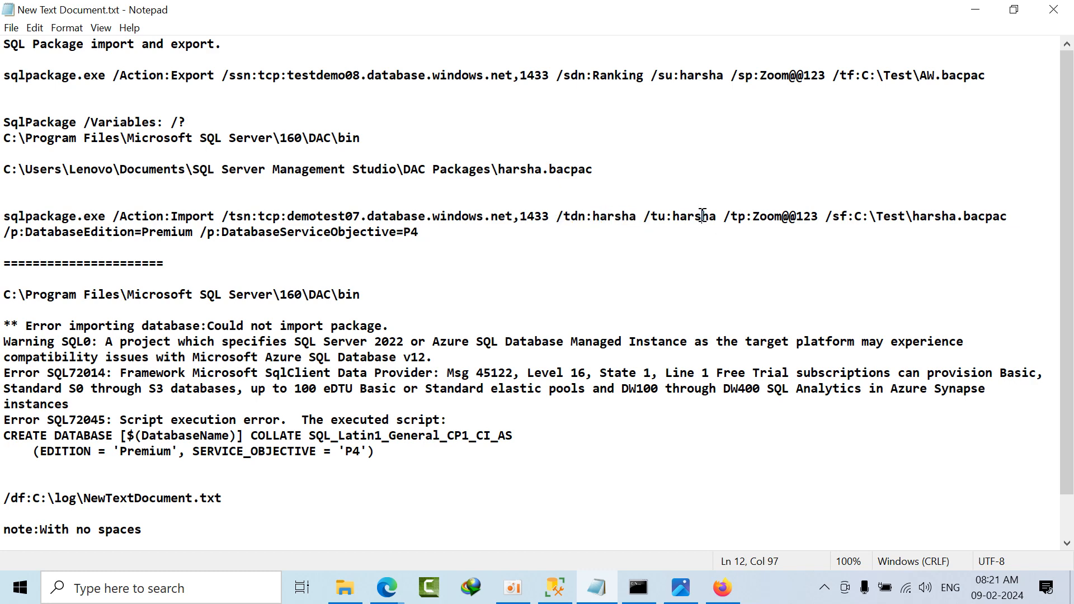
click(767, 218)
drag(862, 217, 870, 217)
click(928, 237)
double_click(943, 216)
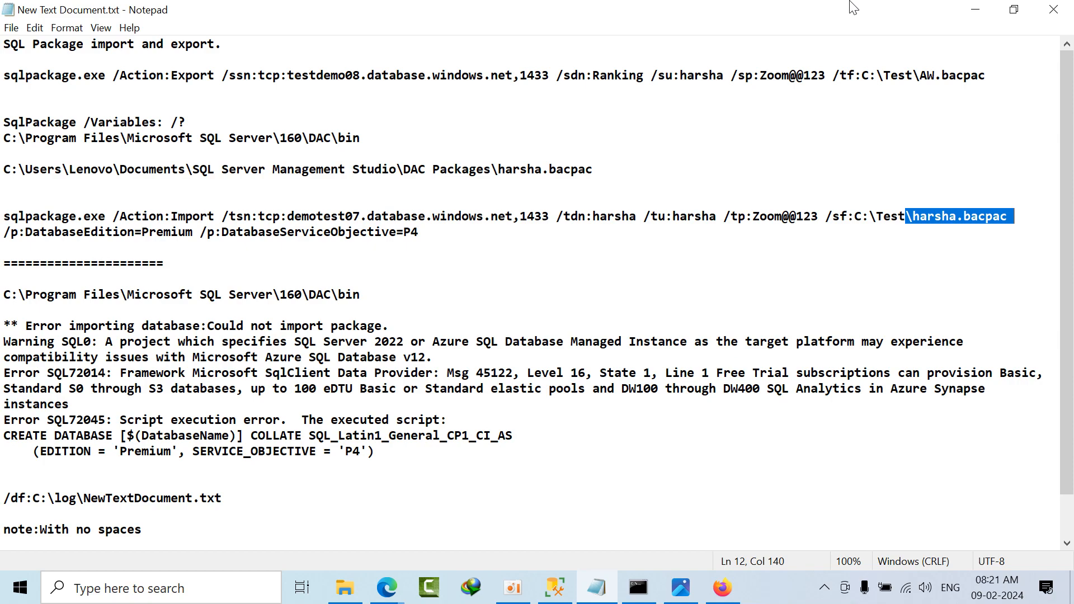
Step: Close the screenshot viewer, File Explorer, and Command Prompt, and minimize Notepad, Firefox, and SQL Server Management Studio to reach the desktop
click(963, 7)
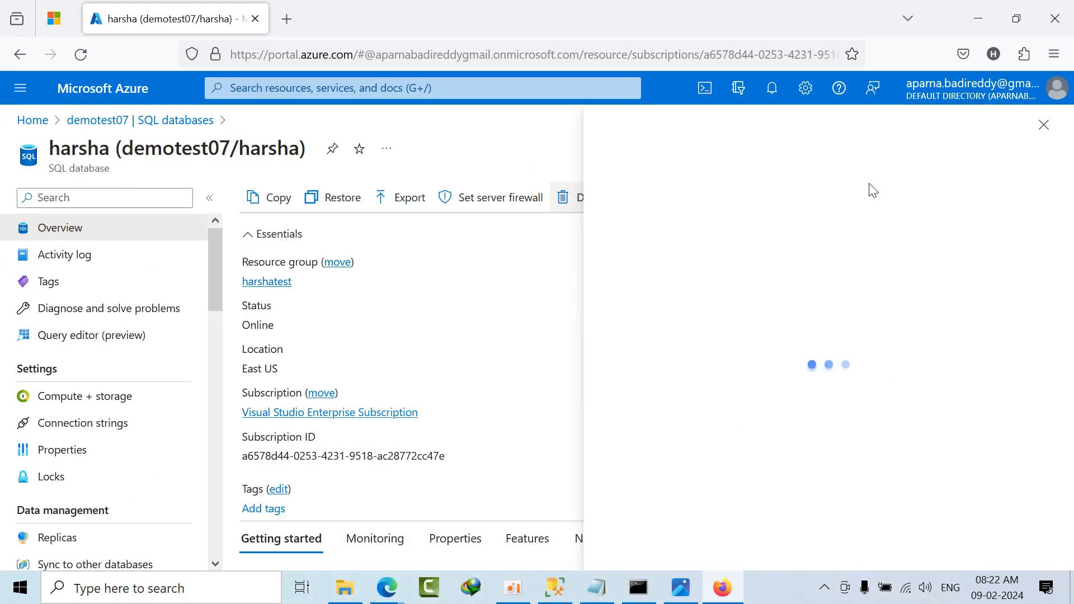
click(972, 5)
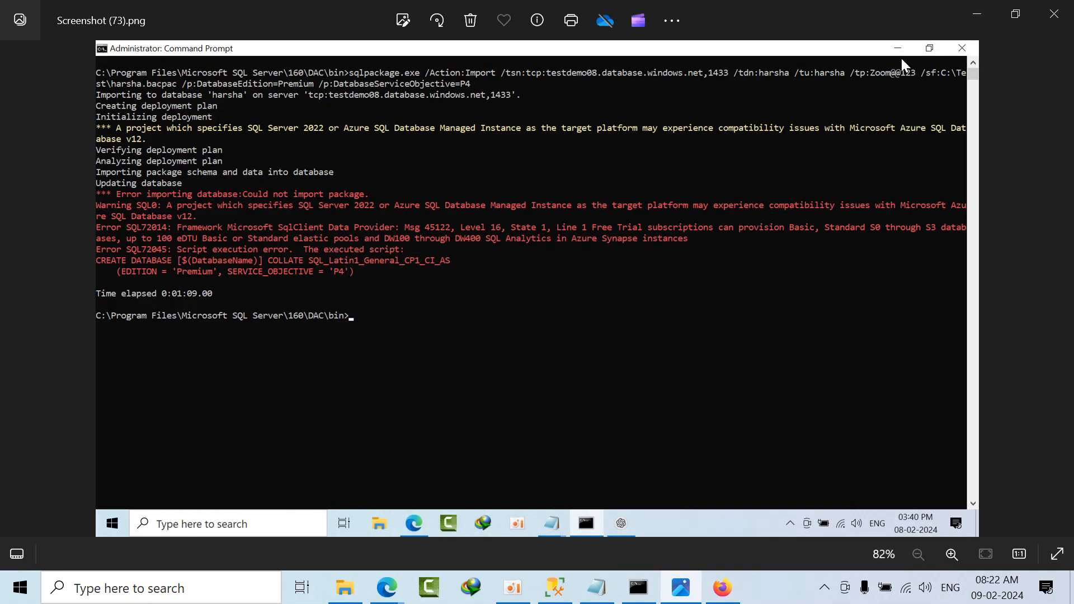
click(1055, 7)
click(1053, 8)
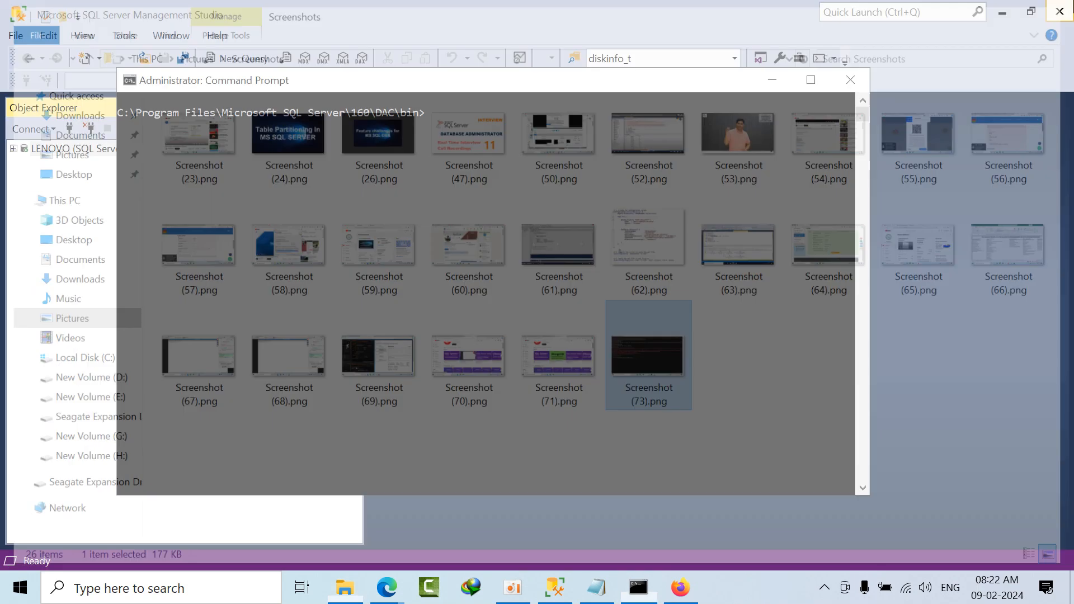
click(850, 88)
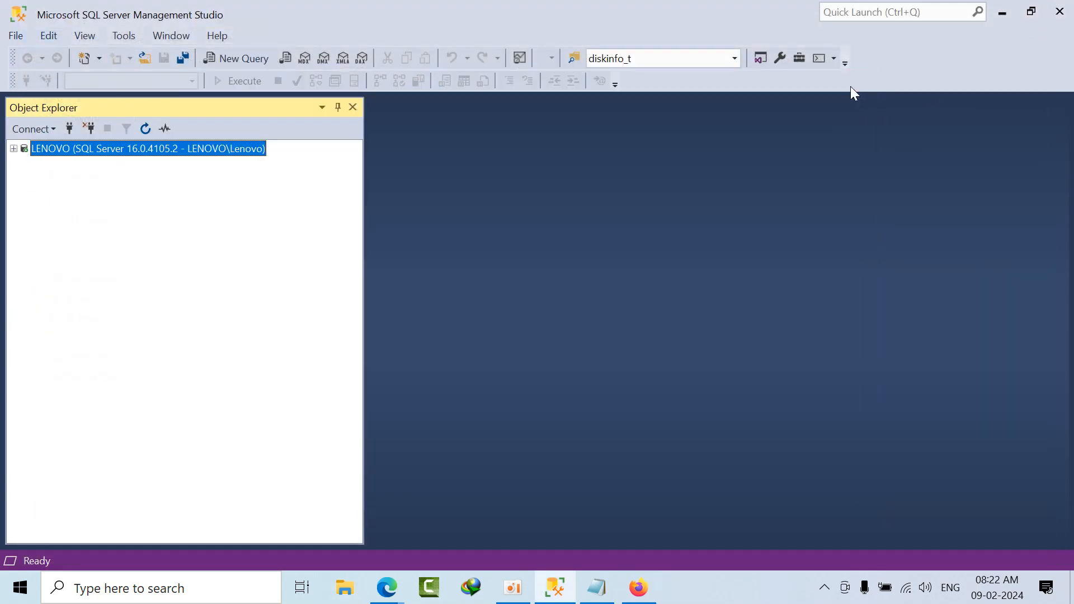
click(1013, 7)
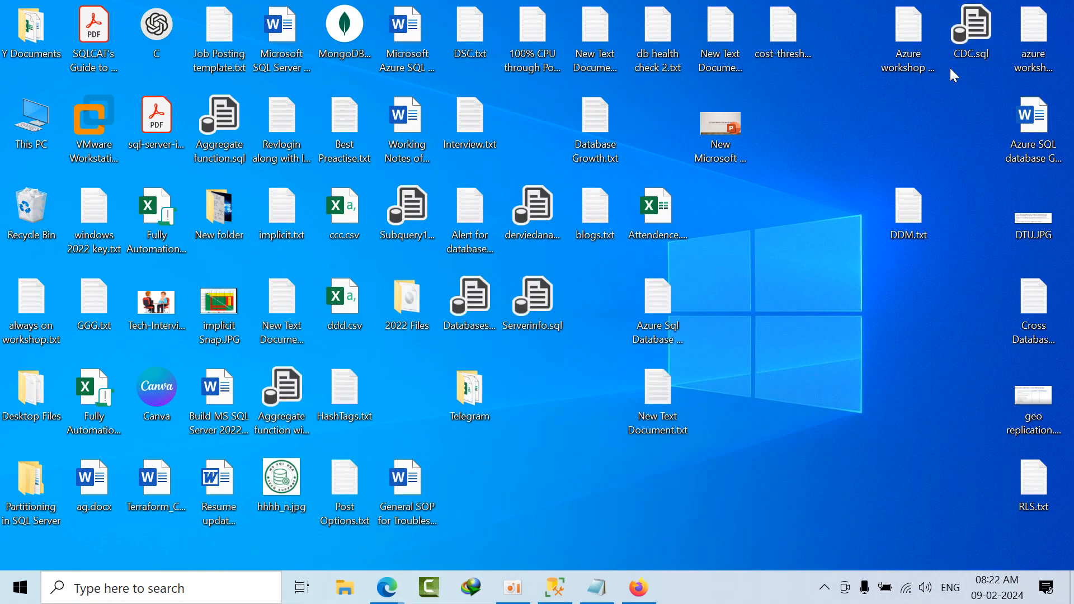
right_click(786, 259)
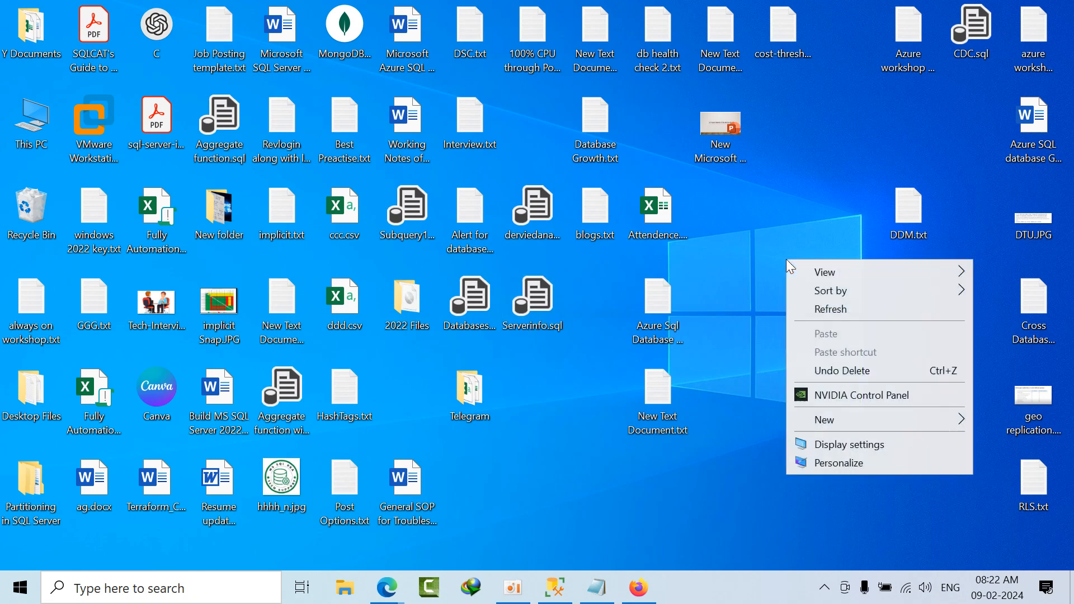
click(823, 313)
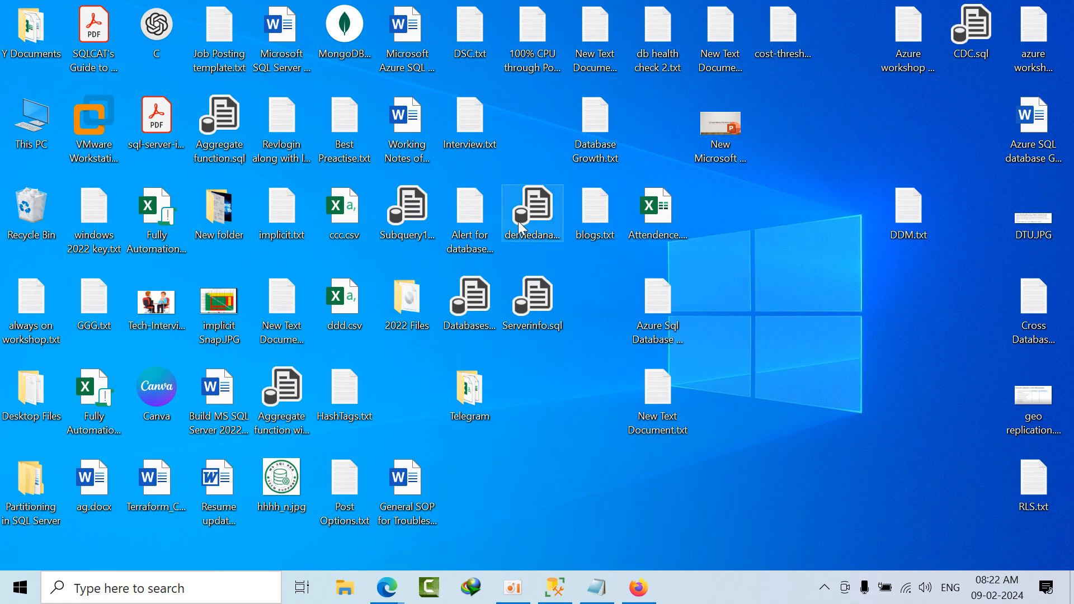
right_click(770, 255)
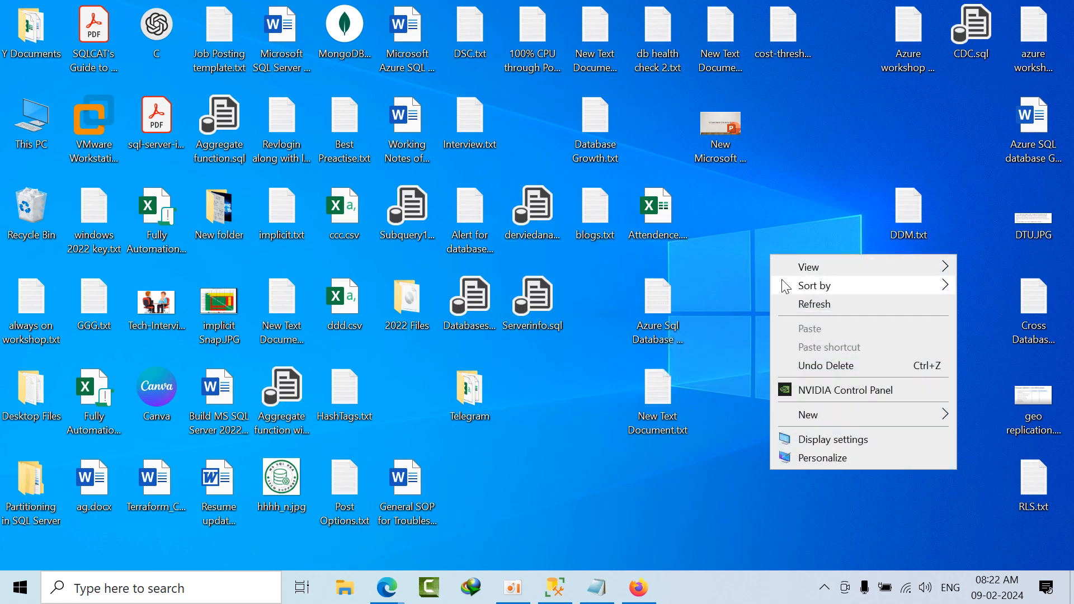
click(808, 310)
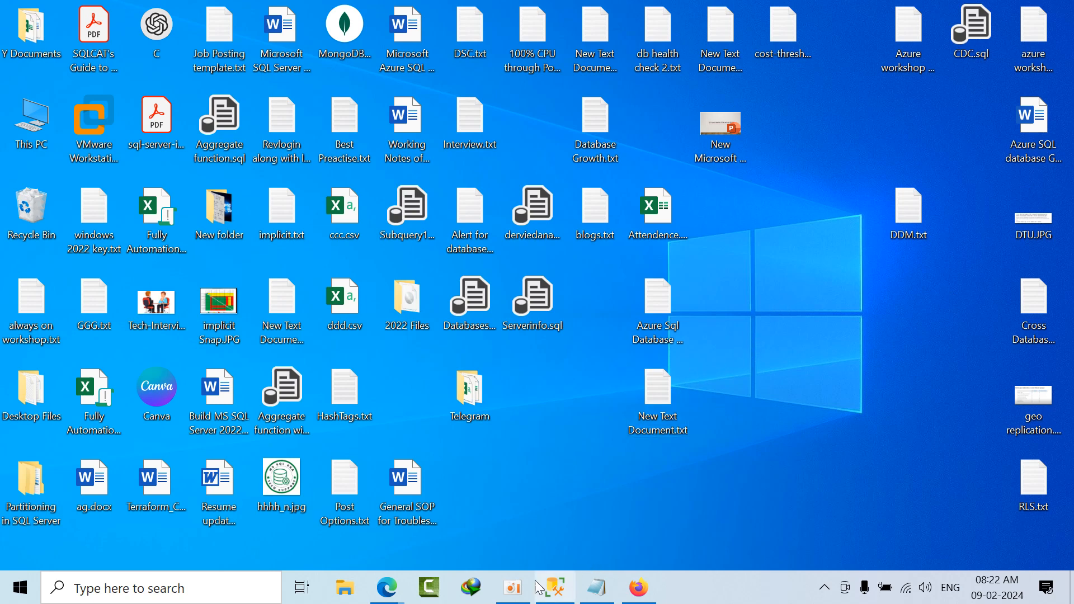
Step: Search Windows for cmd and open Command Prompt as administrator
click(200, 592)
text(cmd)
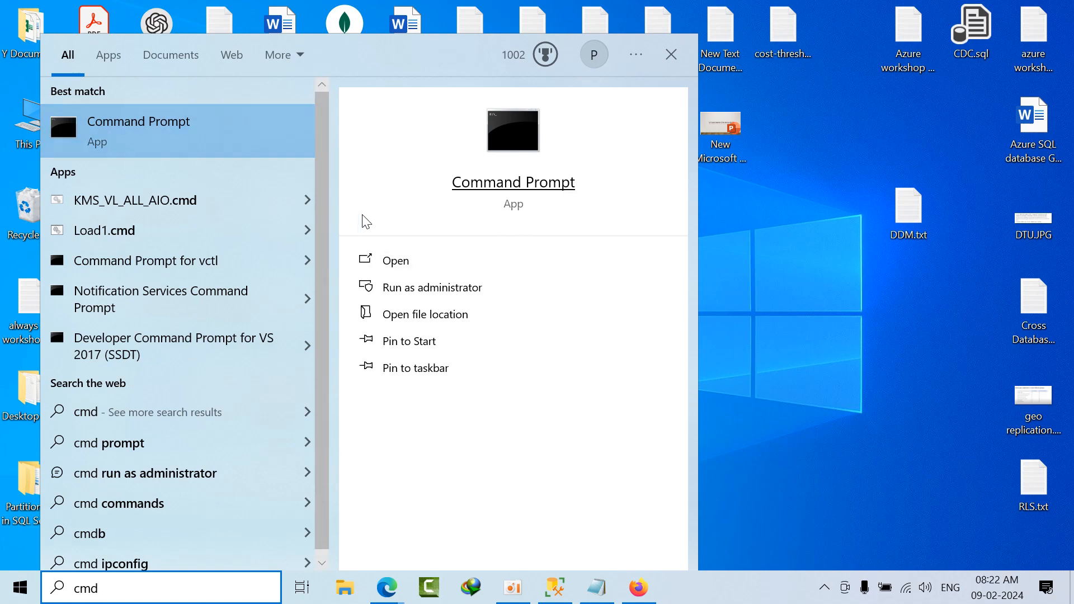
click(404, 288)
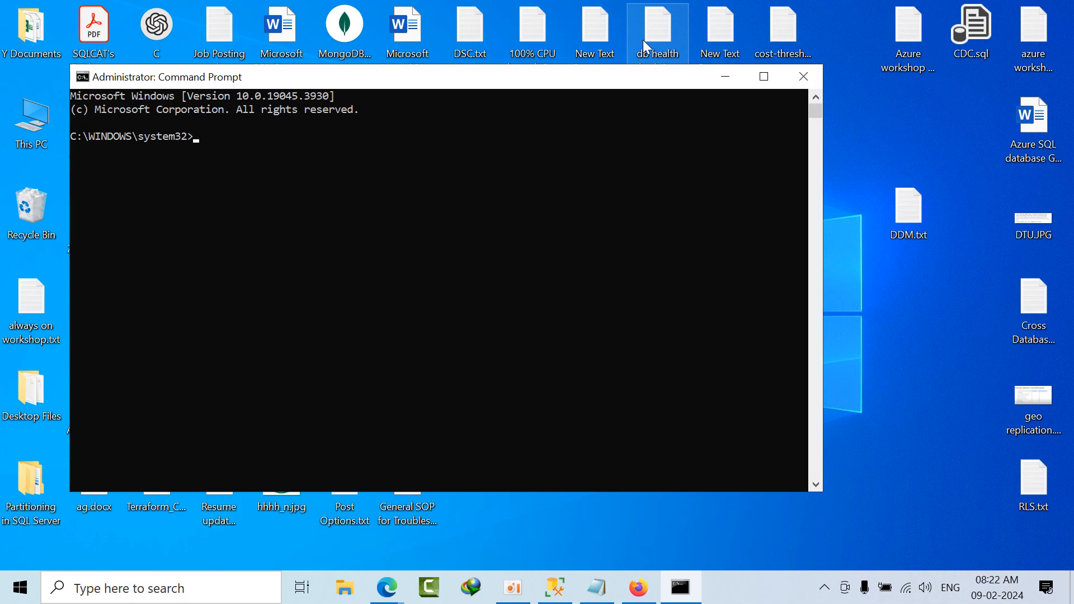
Step: Copy the DAC bin path from the Notepad notes, change Command Prompt's directory to C:\Program Files\Microsoft SQL Server\160\DAC\bin, and clear the console
click(593, 579)
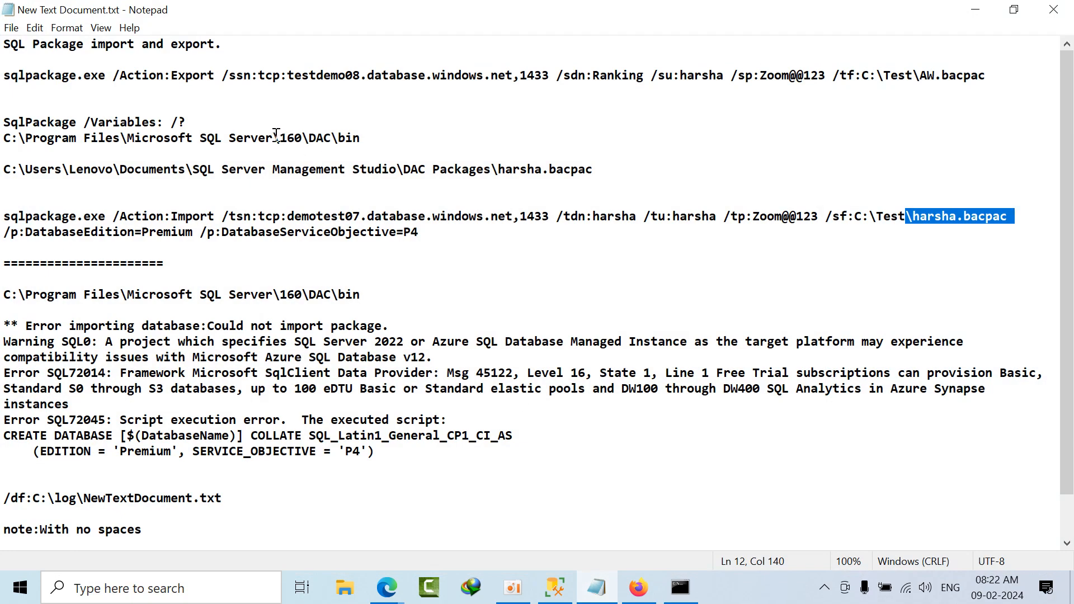
drag(364, 137, 4, 137)
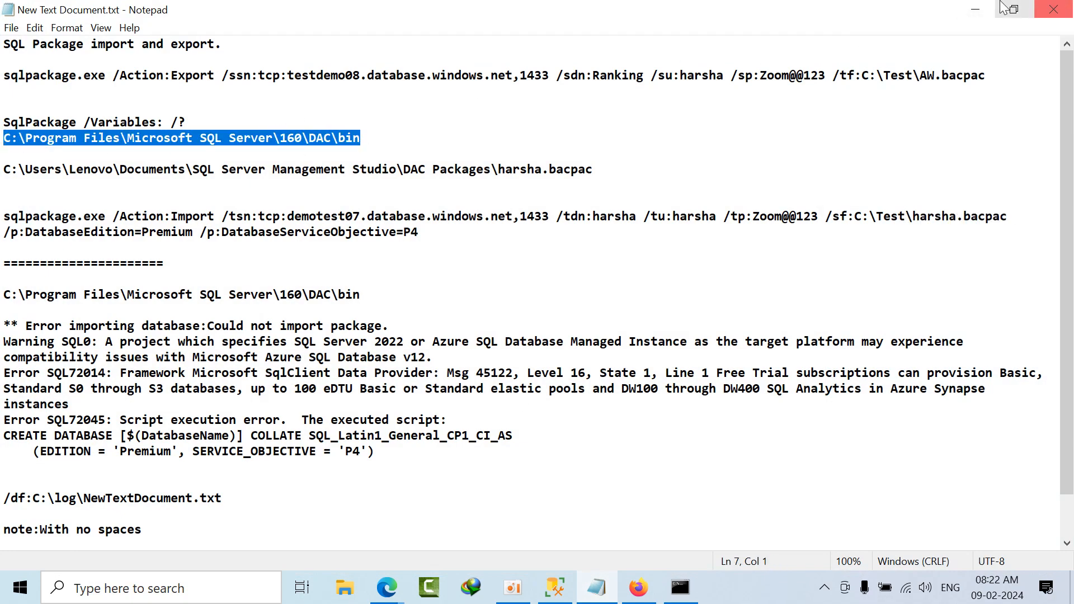
click(986, 10)
text(C:\Program Files\Microsoft SQL Server\160\DAC\bin)
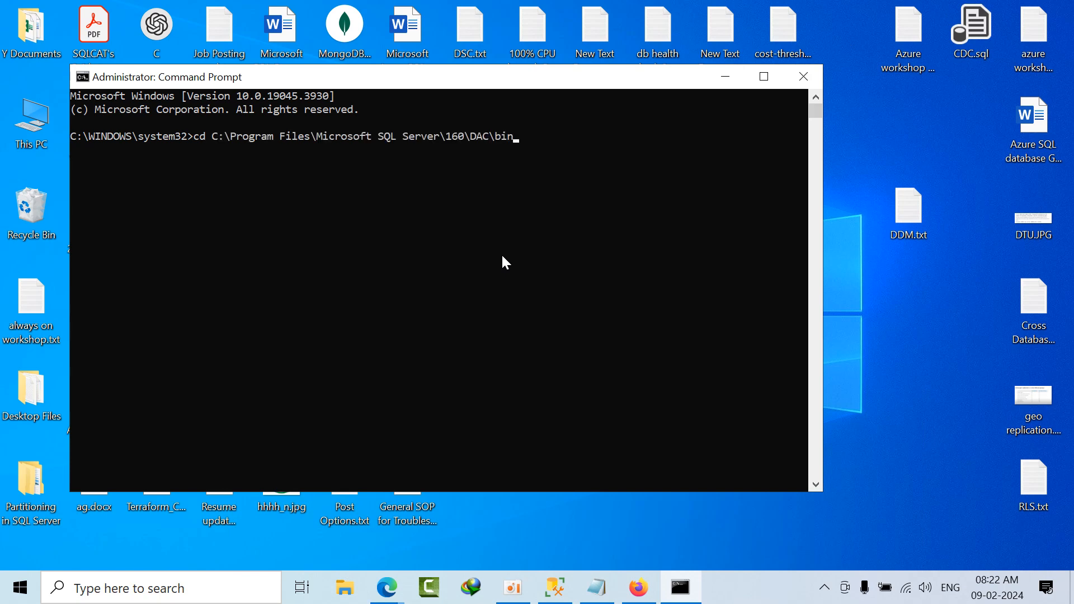
key(Return)
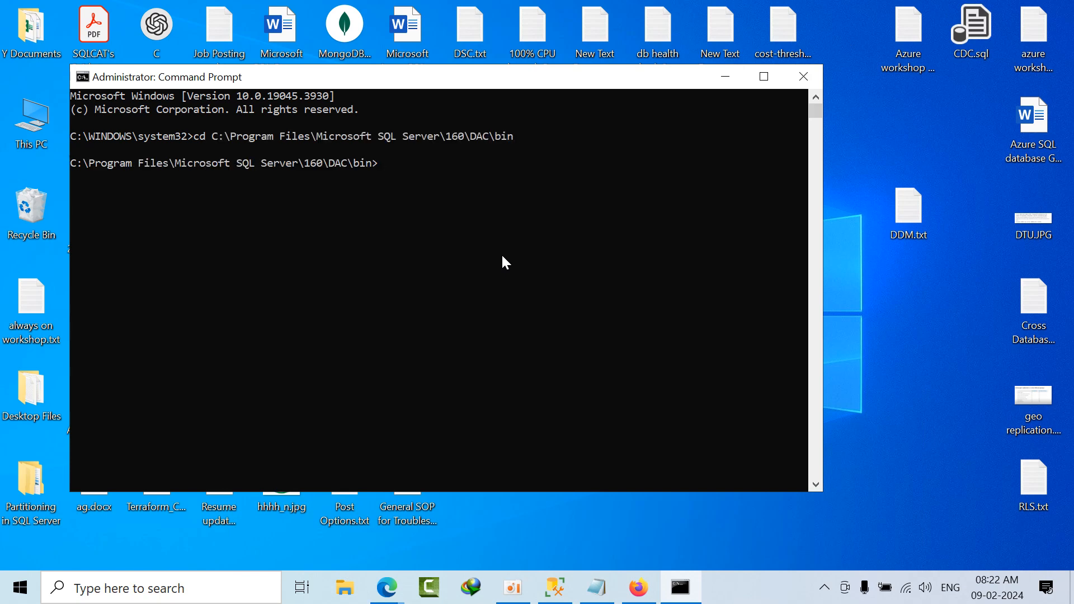
text(cls)
key(Return)
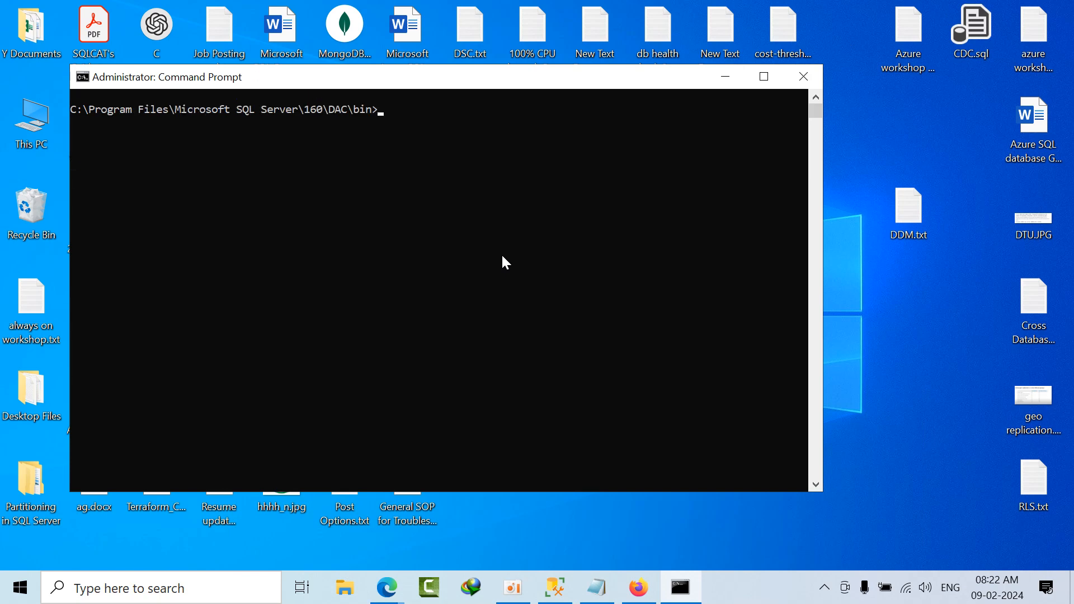
Step: Minimize Command Prompt and browse to C:\Test in File Explorer to check which bacpac files it holds
click(738, 84)
key(Home)
key(Down)
key(Return)
double_click(282, 234)
click(206, 446)
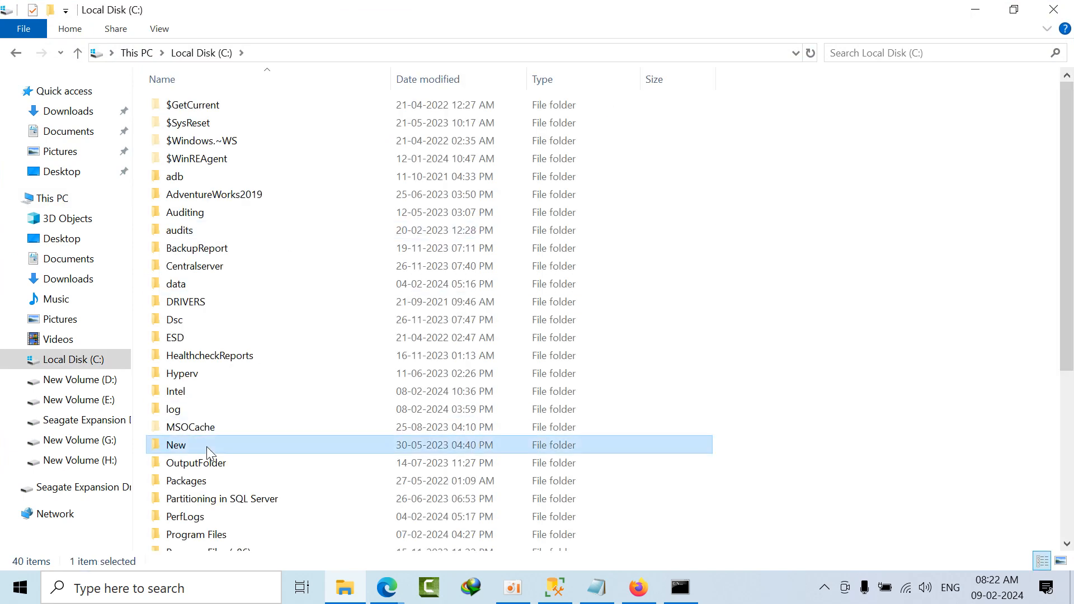
key(t)
key(t)
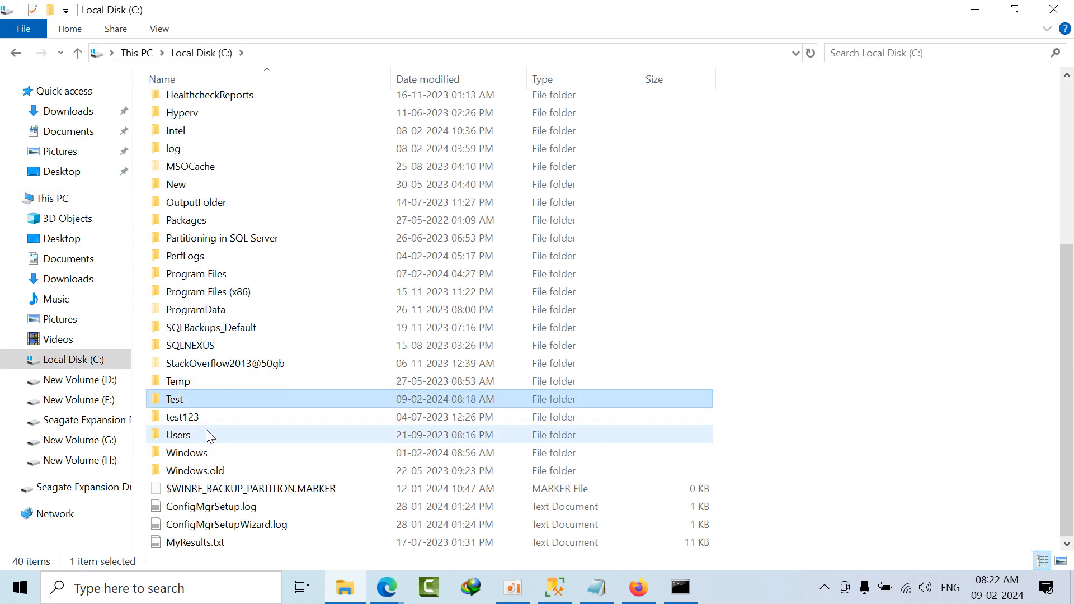
double_click(203, 398)
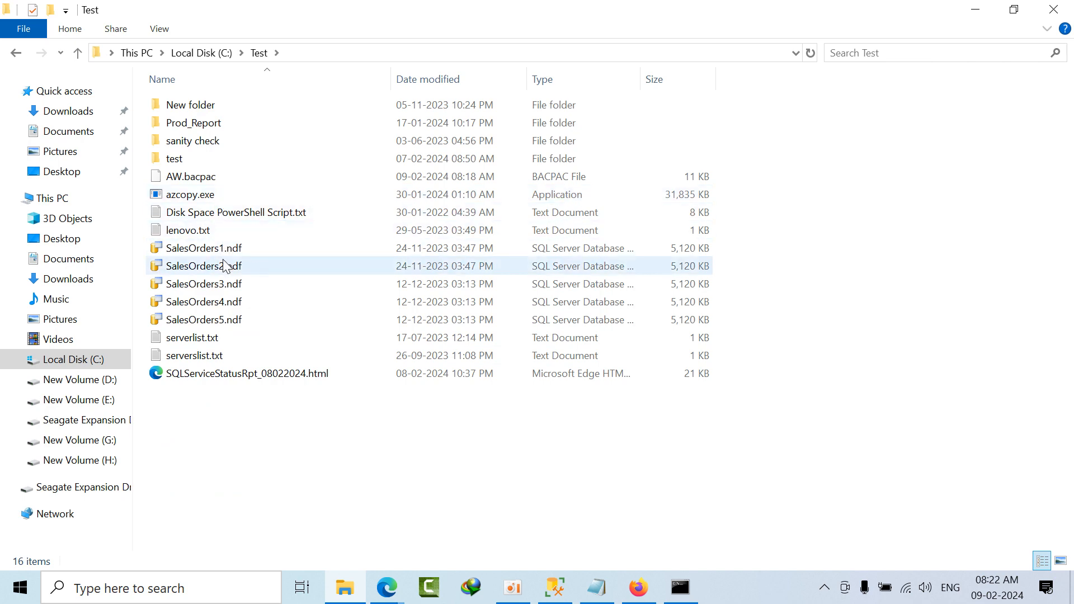
click(229, 180)
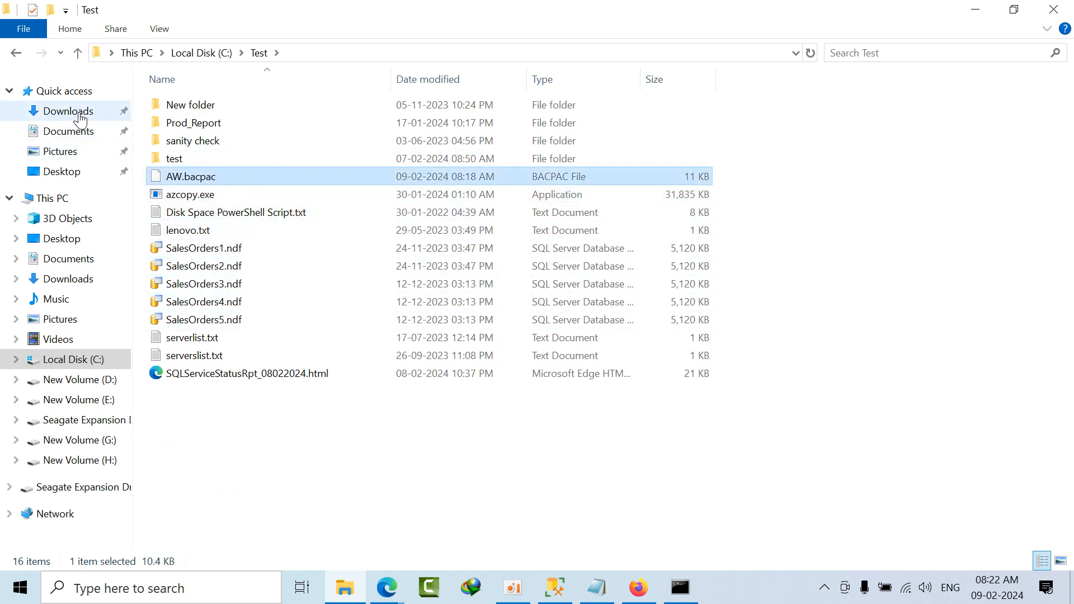
Step: Open the DAC Packages folder under Documents\SQL Server Management Studio and copy harsha1.bacpac
click(78, 137)
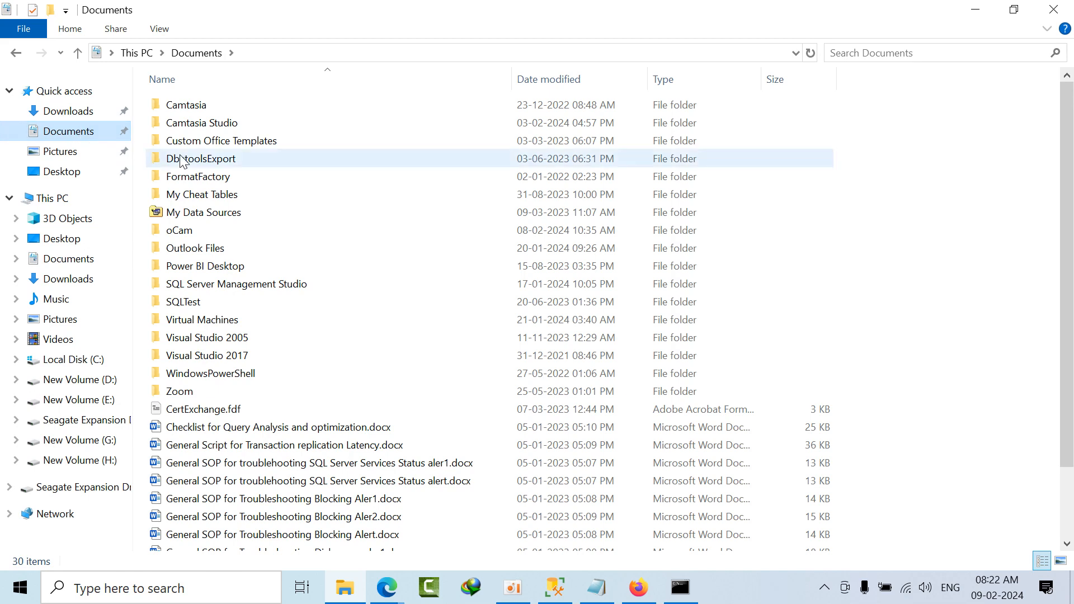
double_click(234, 288)
double_click(217, 161)
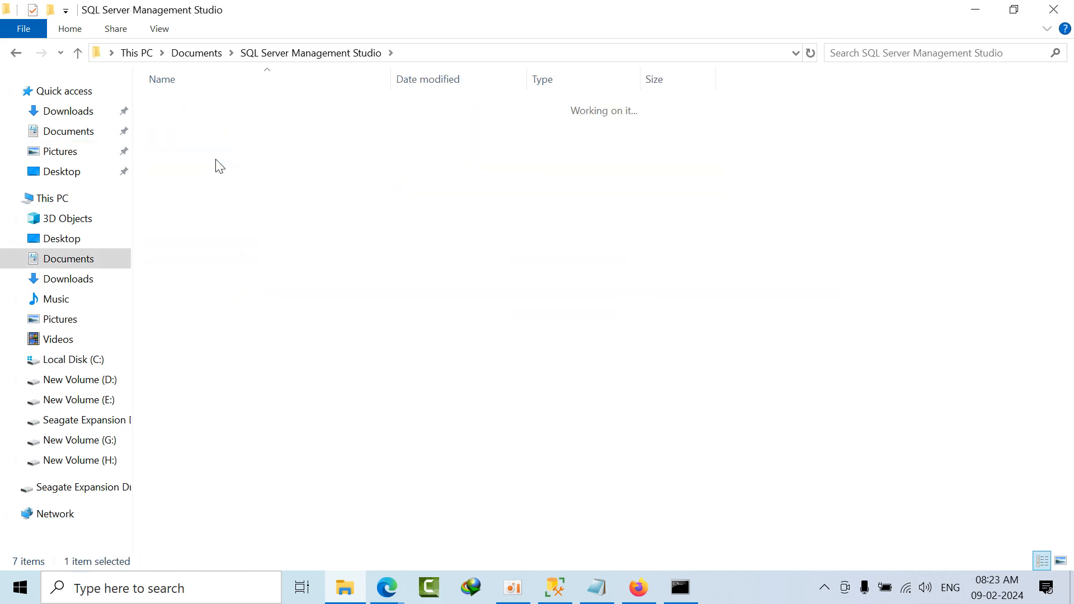
click(229, 123)
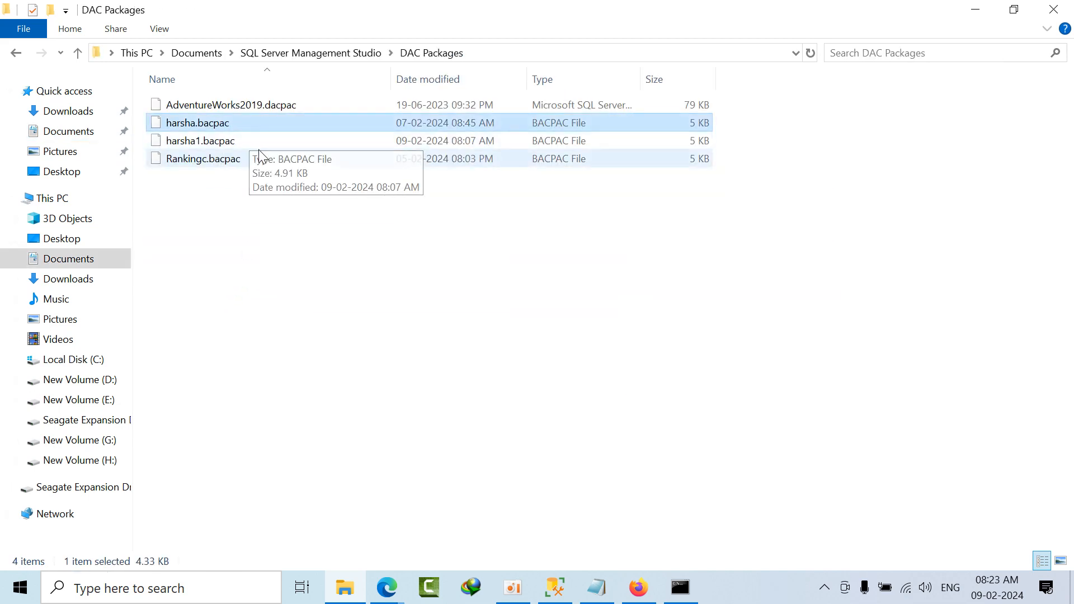
click(235, 145)
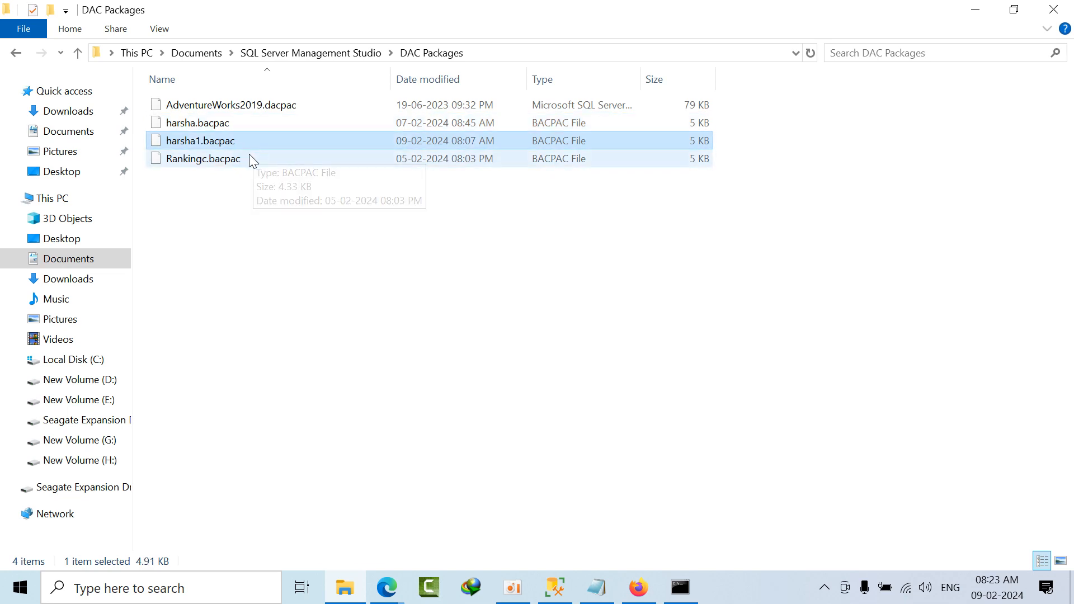
Step: Return to C:\Test on the local disk and paste the copied harsha1.bacpac file there
click(135, 52)
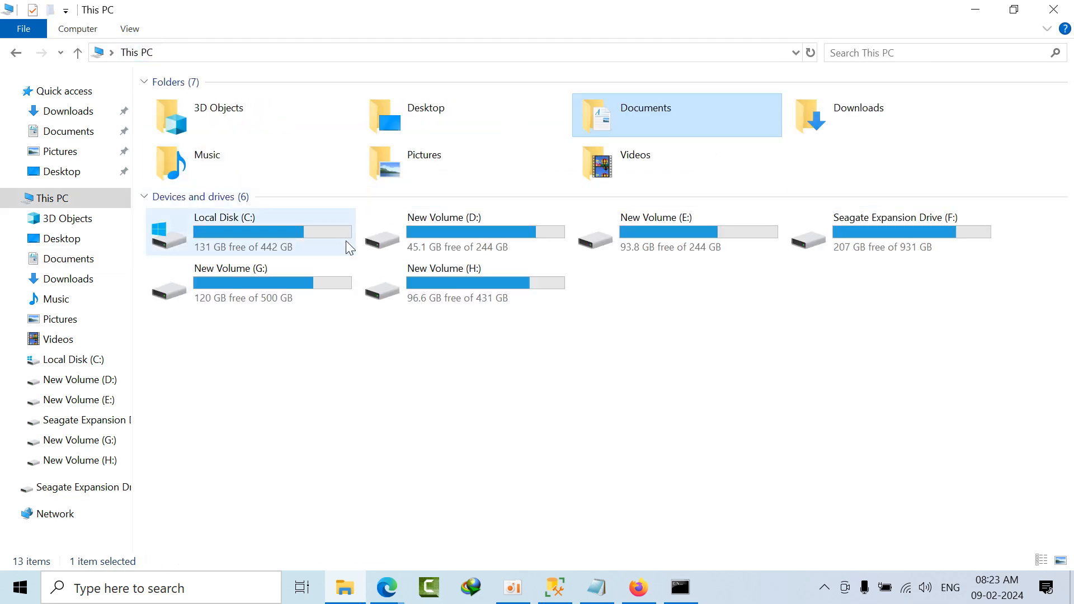
double_click(292, 240)
double_click(208, 451)
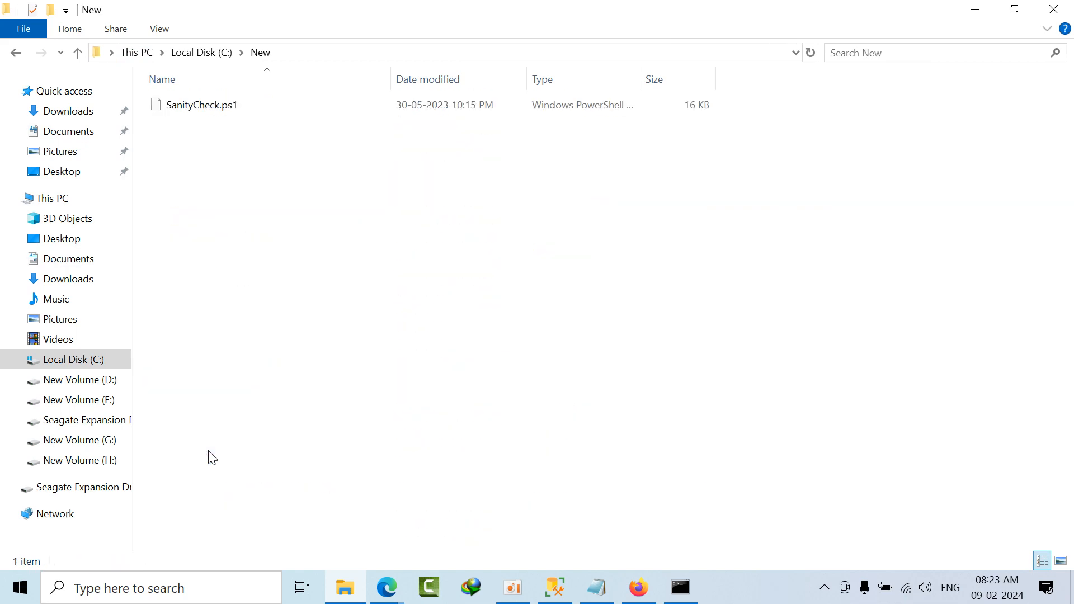
click(199, 53)
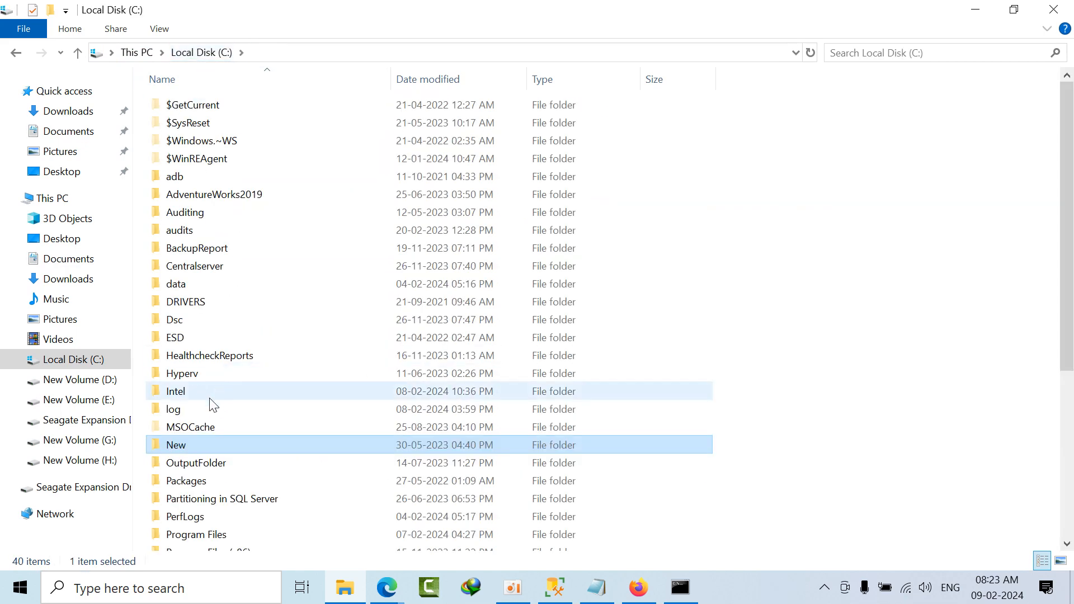
double_click(203, 393)
click(187, 54)
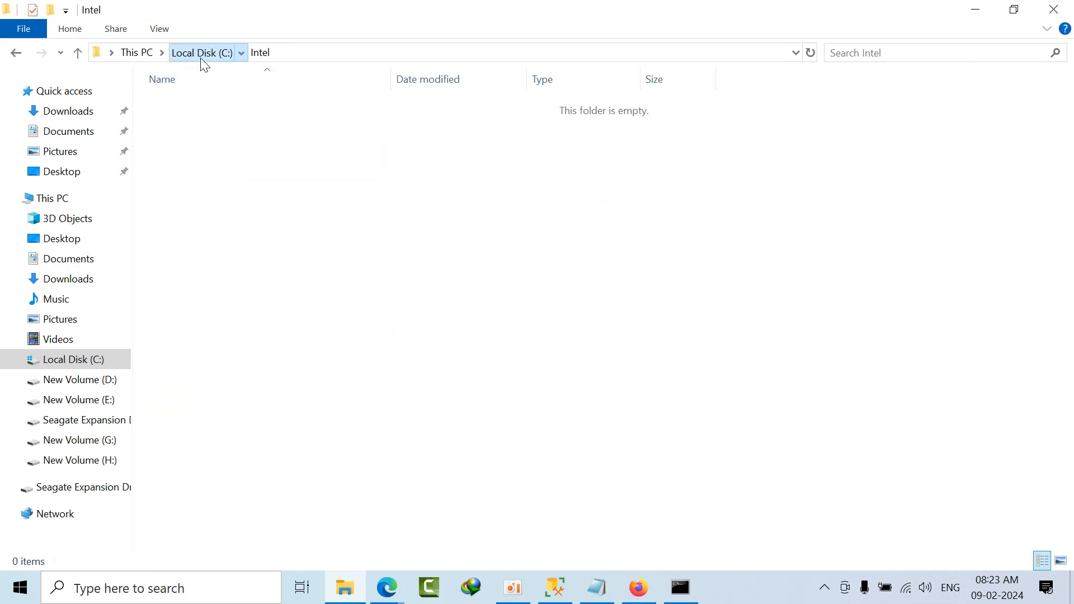
scroll(235, 458, down, 4)
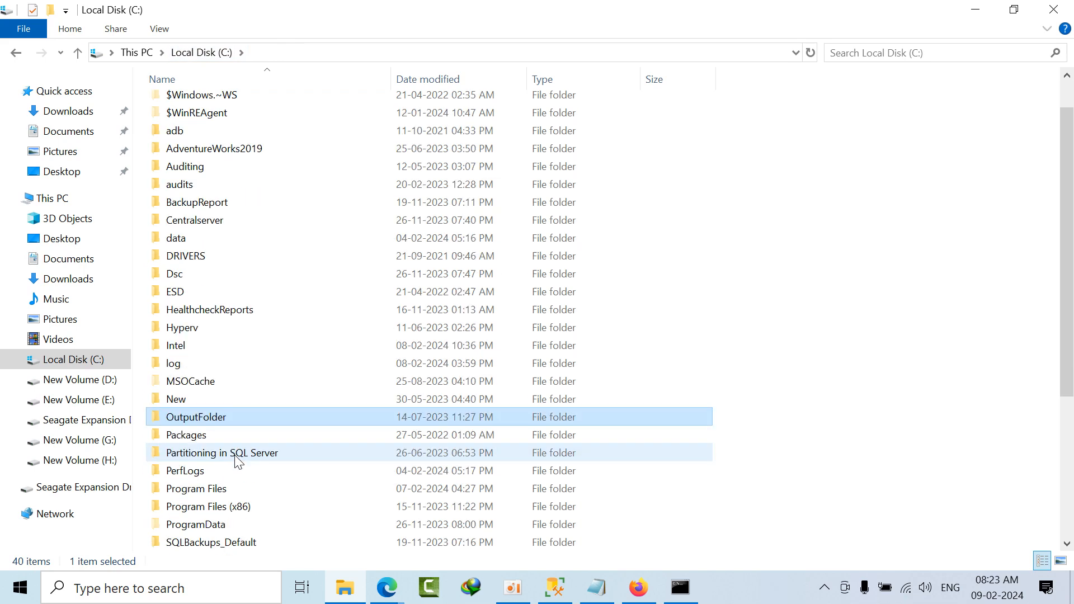
double_click(208, 450)
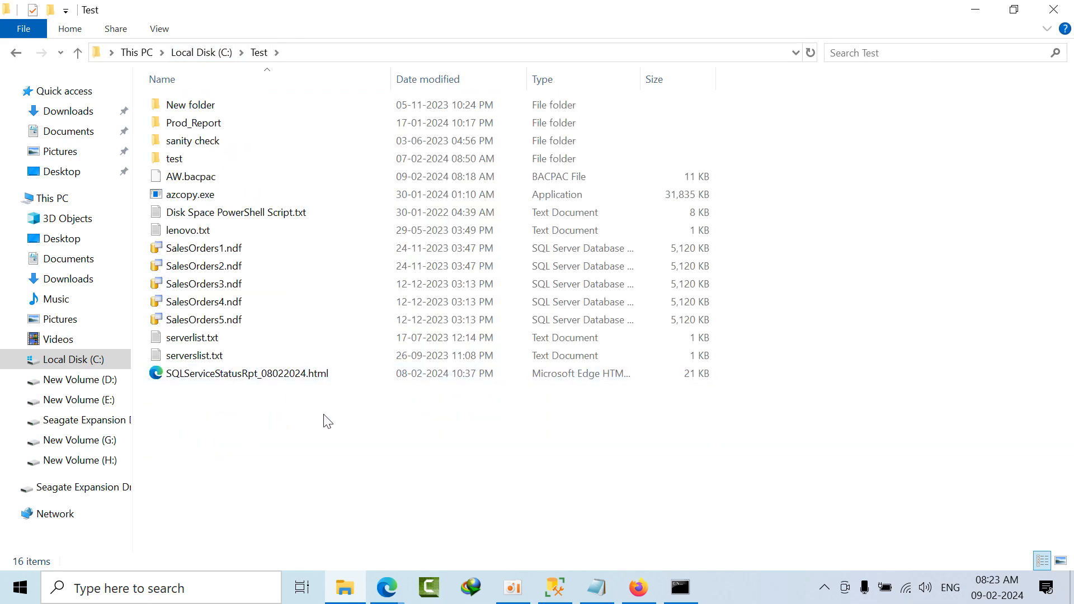
key(ctrl+v)
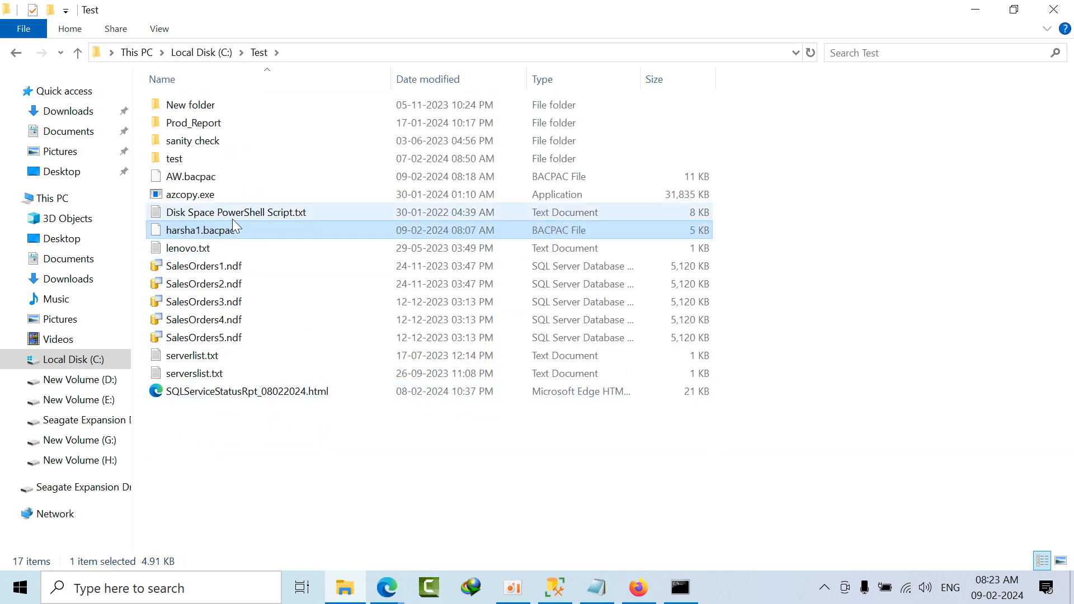
Step: Build the full path C:\Test\harsha1.bacpac in File Explorer's address, cut it to the clipboard, and minimize the window
click(459, 53)
key(End)
text(\)
key(Down)
key(Down)
key(Down)
key(Down)
key(Down)
key(Down)
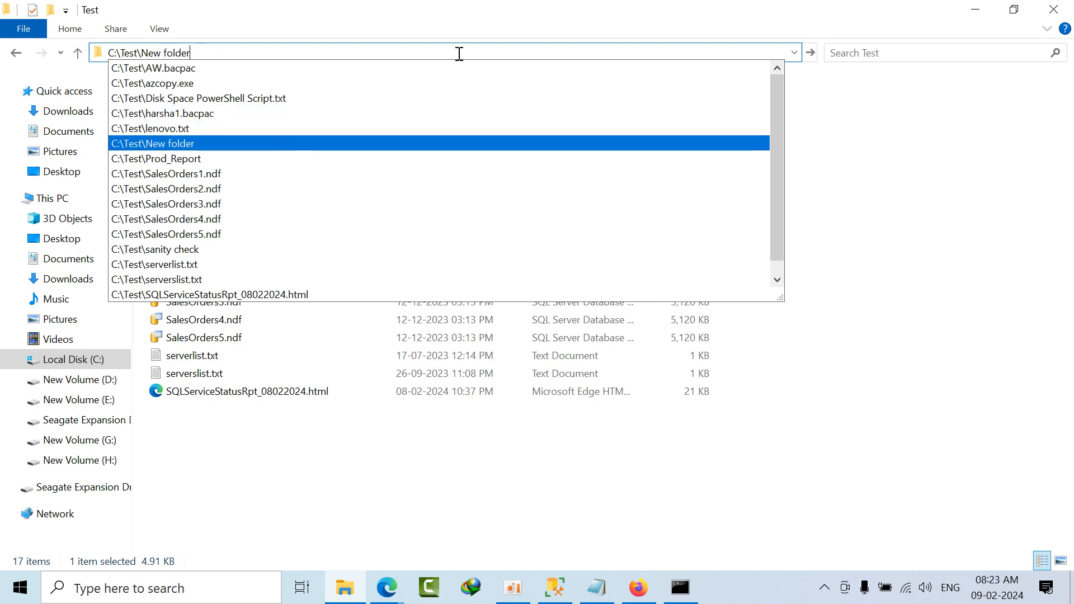
key(Up)
key(Up)
key(Return)
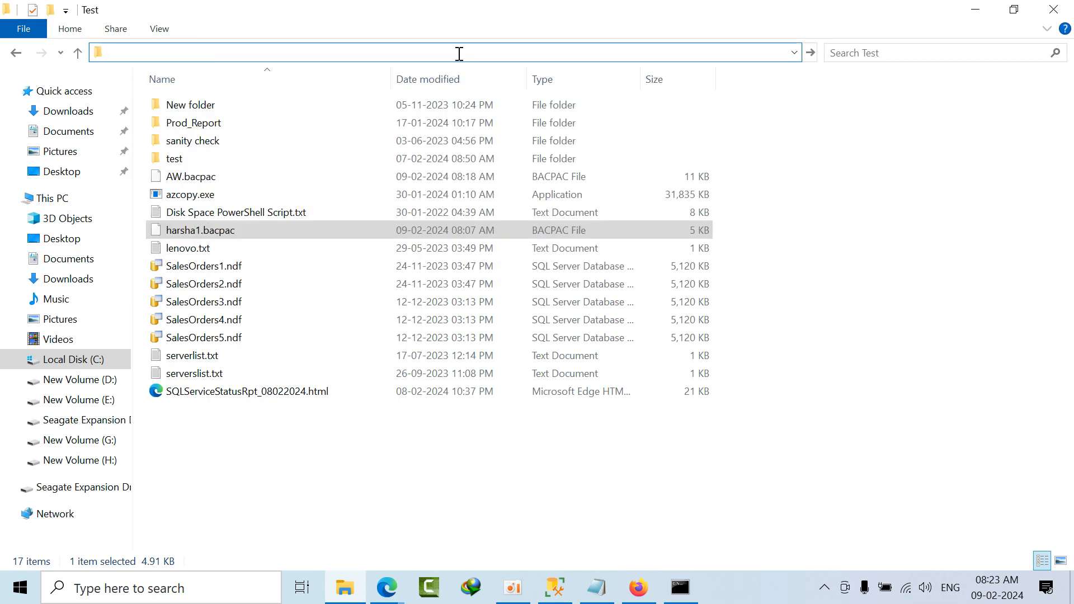
click(975, 10)
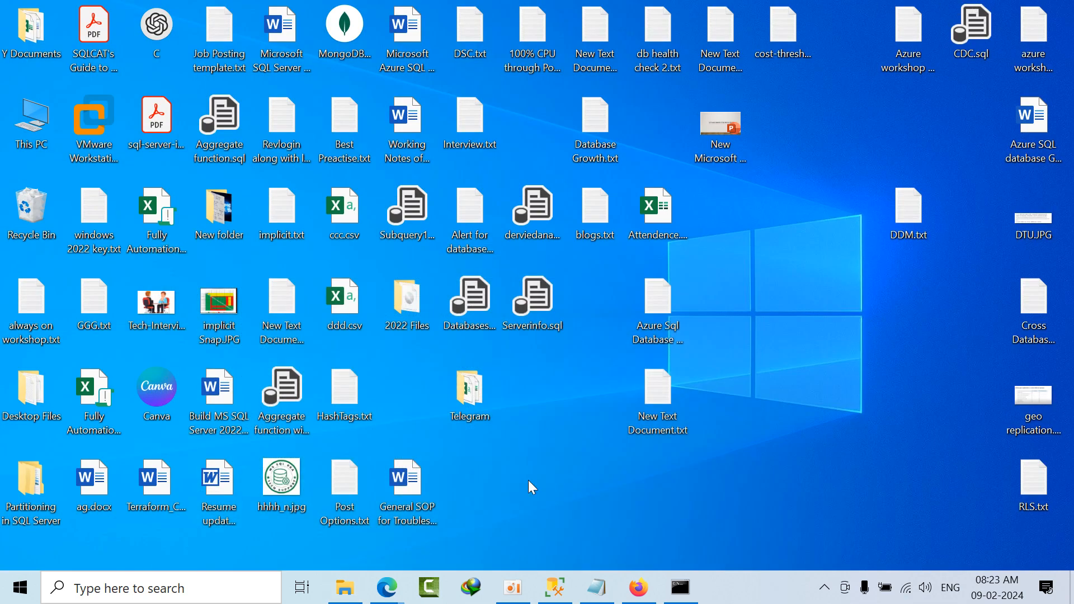
Step: In the Notepad notes, replace the import command's source file path with C:\Test\harsha1.bacpac
click(597, 586)
click(914, 245)
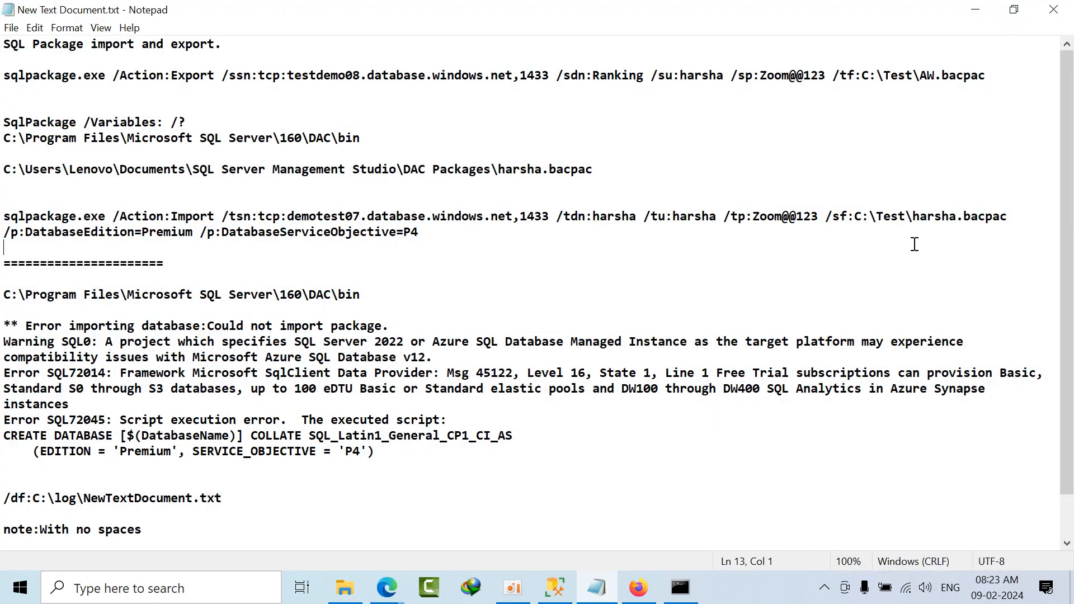
drag(854, 216, 1009, 217)
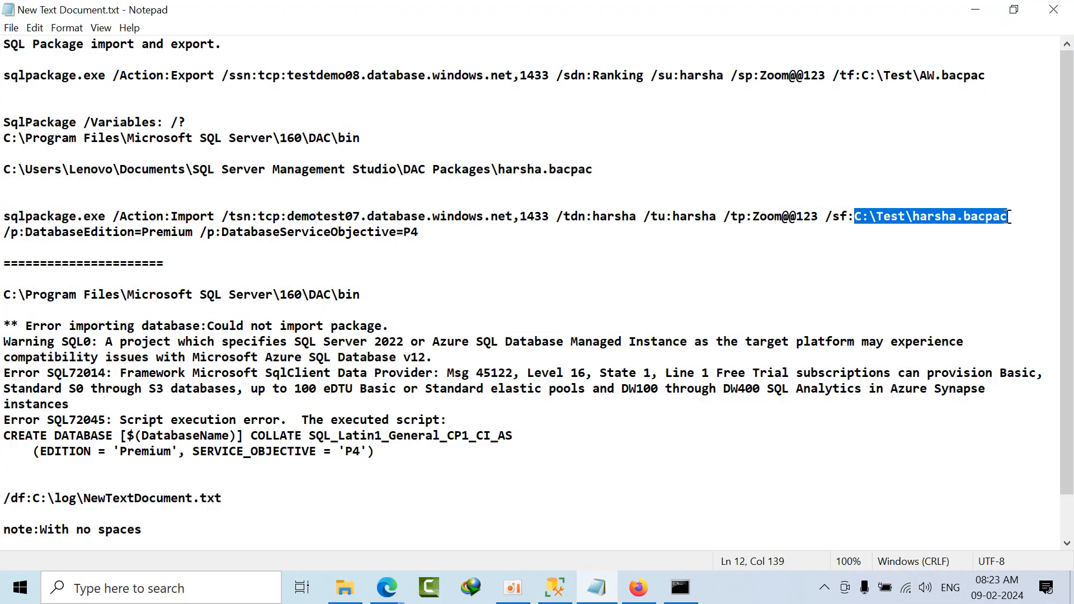
text(C:\Test\harsha1.bacpac)
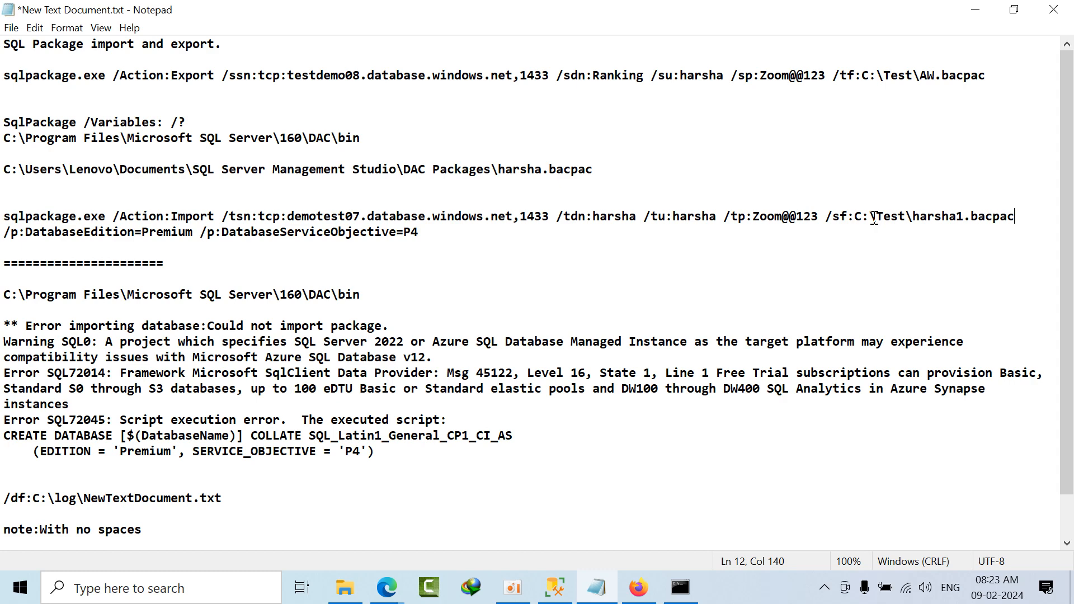
Step: Run the copied import command in Command Prompt, including its target password, for database harsha from harsha1.bacpac, and abort it while it is deploying
mouse_move(3, 229)
mouse_down()
mouse_move(441, 233)
mouse_move(3, 218)
mouse_up()
key(super+c)
click(442, 232)
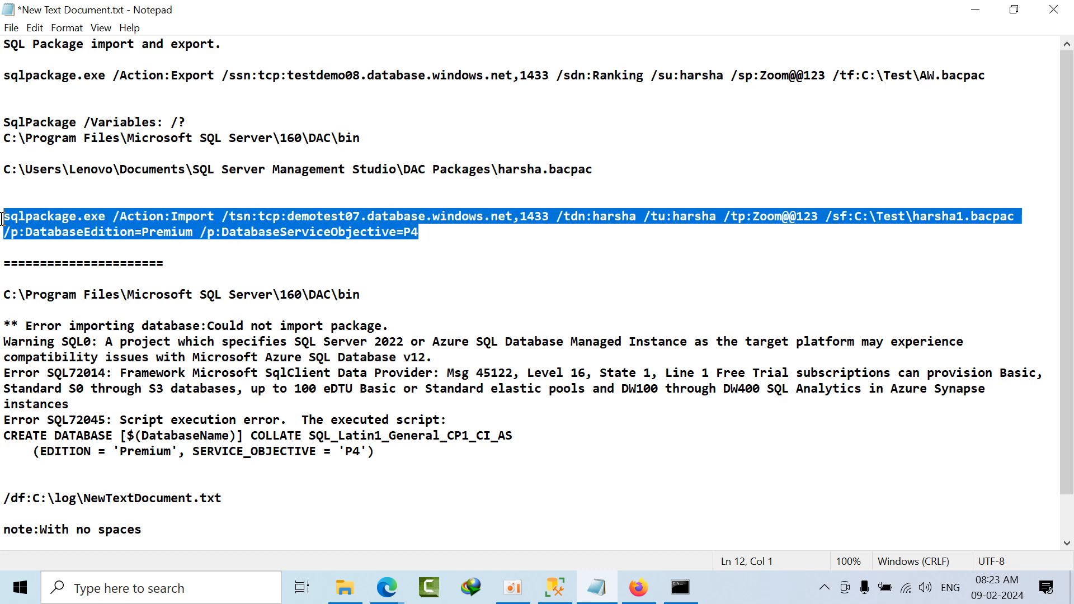
click(680, 588)
right_click(458, 193)
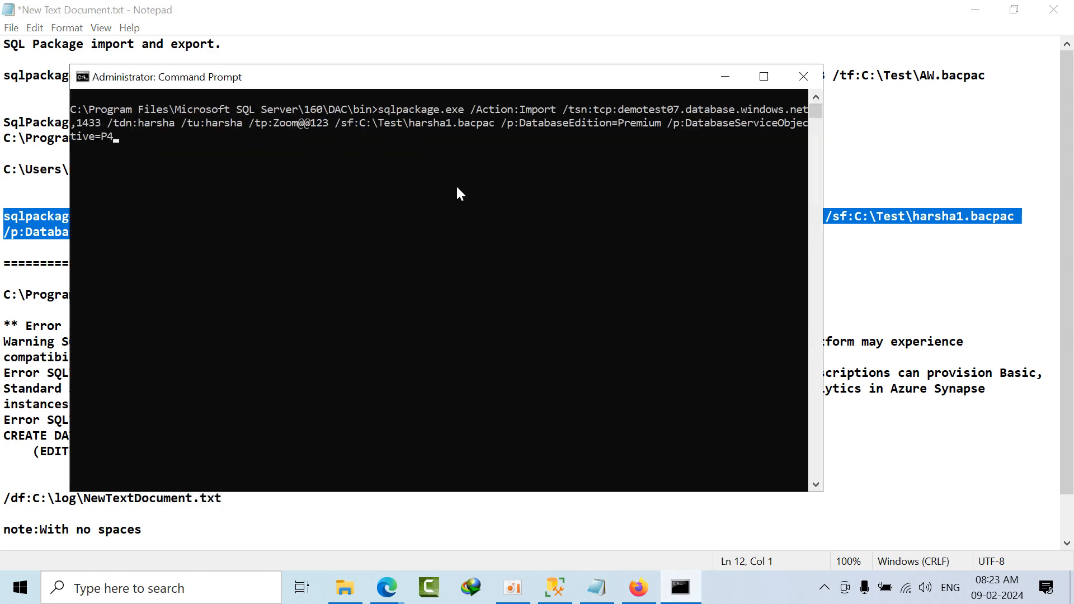
key(Return)
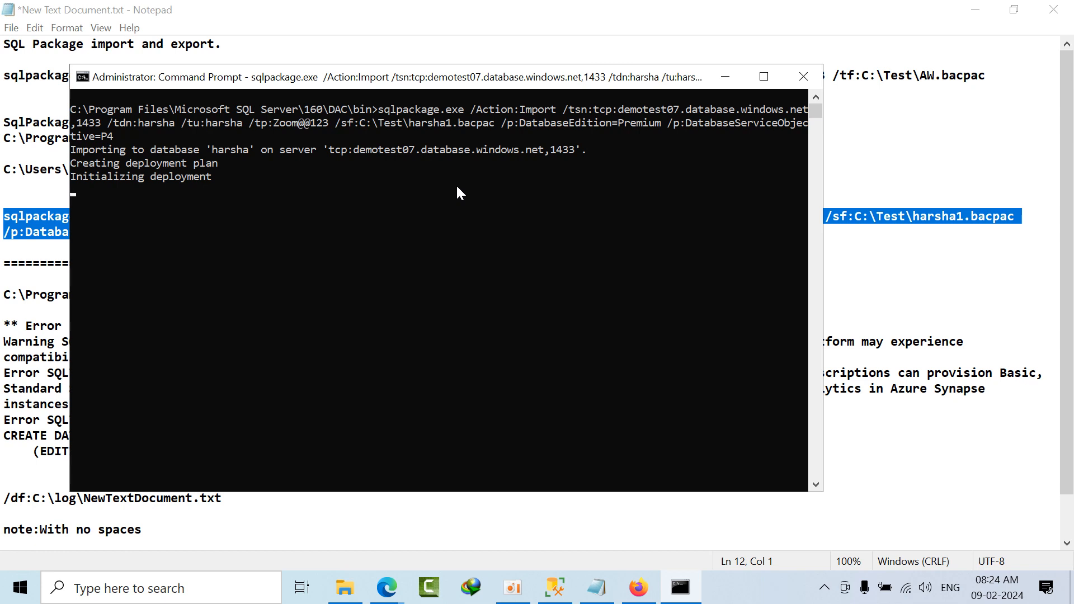
key(ctrl+c)
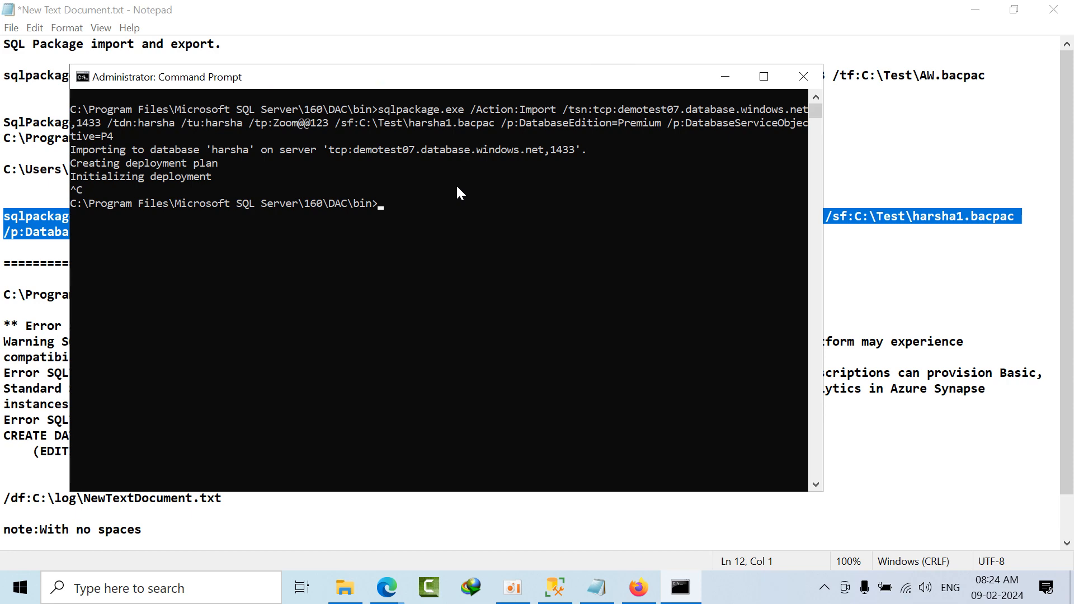
Step: Minimize Command Prompt and change the target database name in the Notepad import command to harsha1
click(725, 76)
click(716, 217)
click(638, 218)
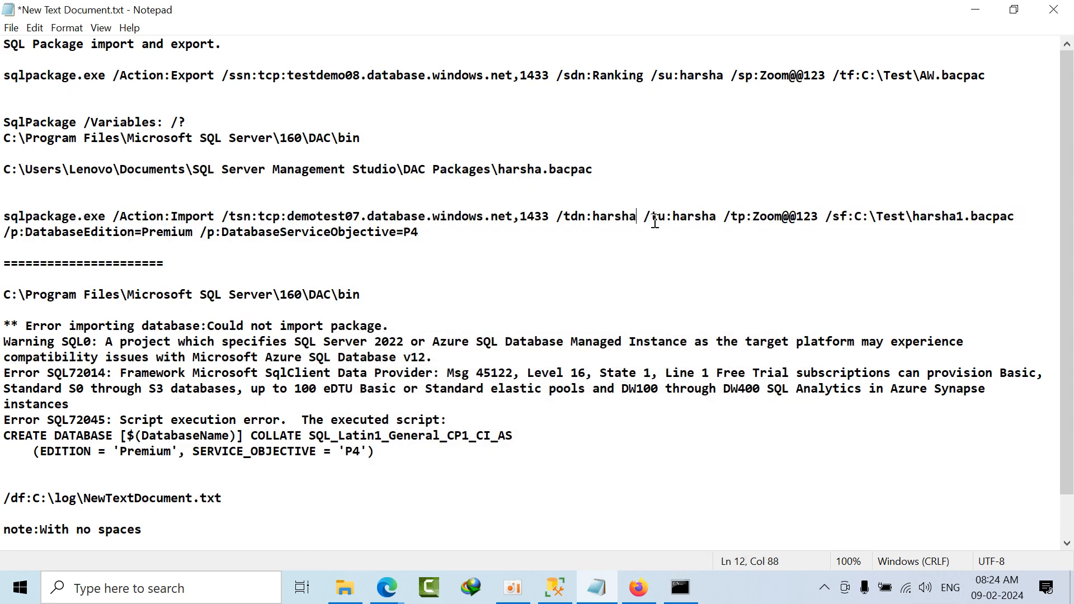
text(1)
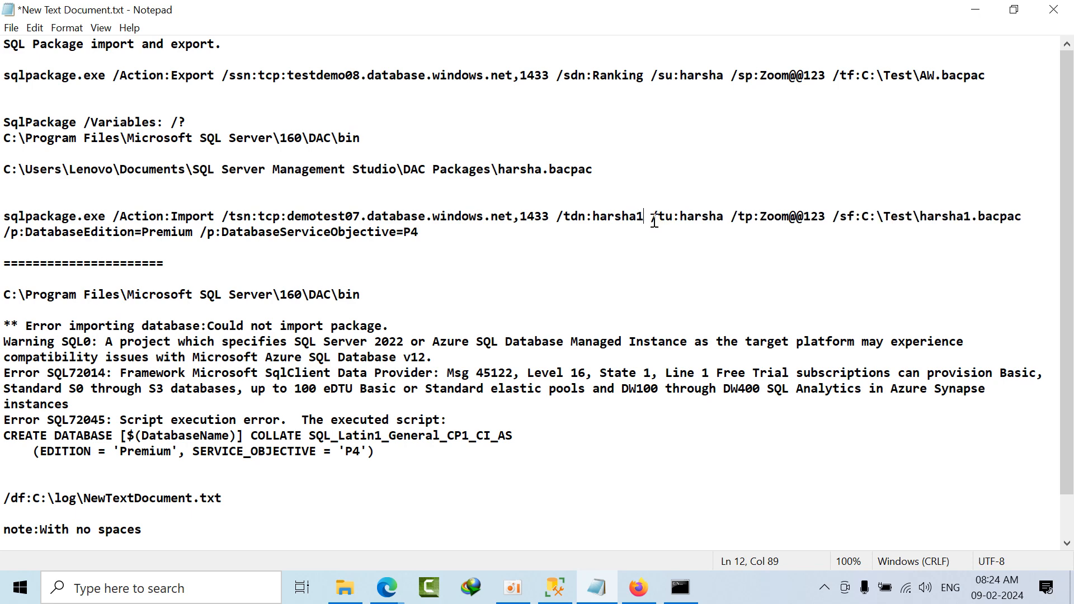
Step: Copy the edited import command and run it in Command Prompt, including its target password, to import harsha1.bacpac into database harsha1 on demotest07
drag(429, 234, 2, 218)
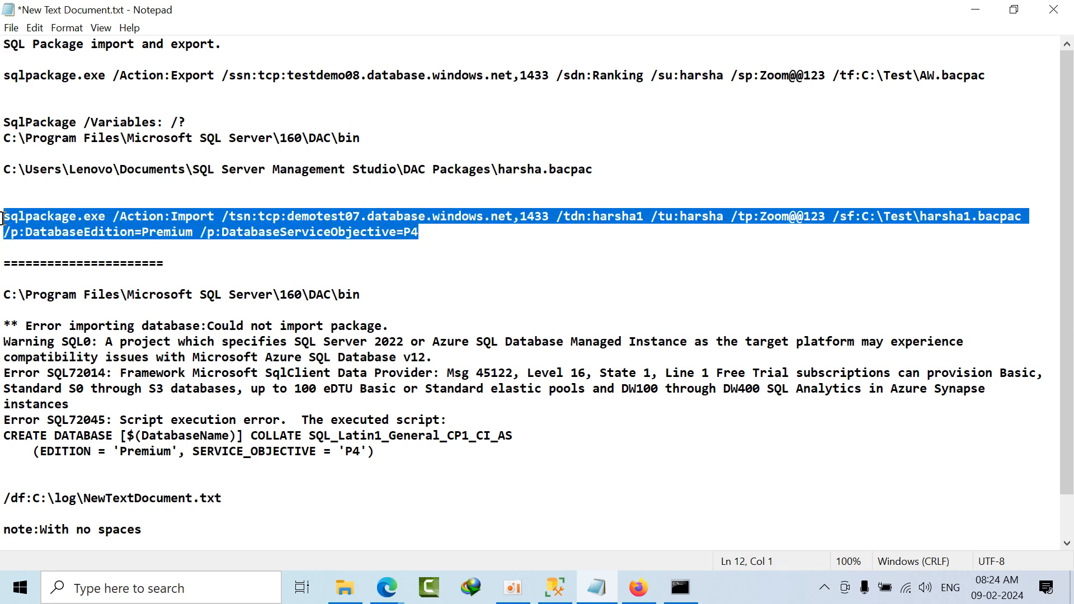
click(676, 584)
key(ctrl+v)
key(Return)
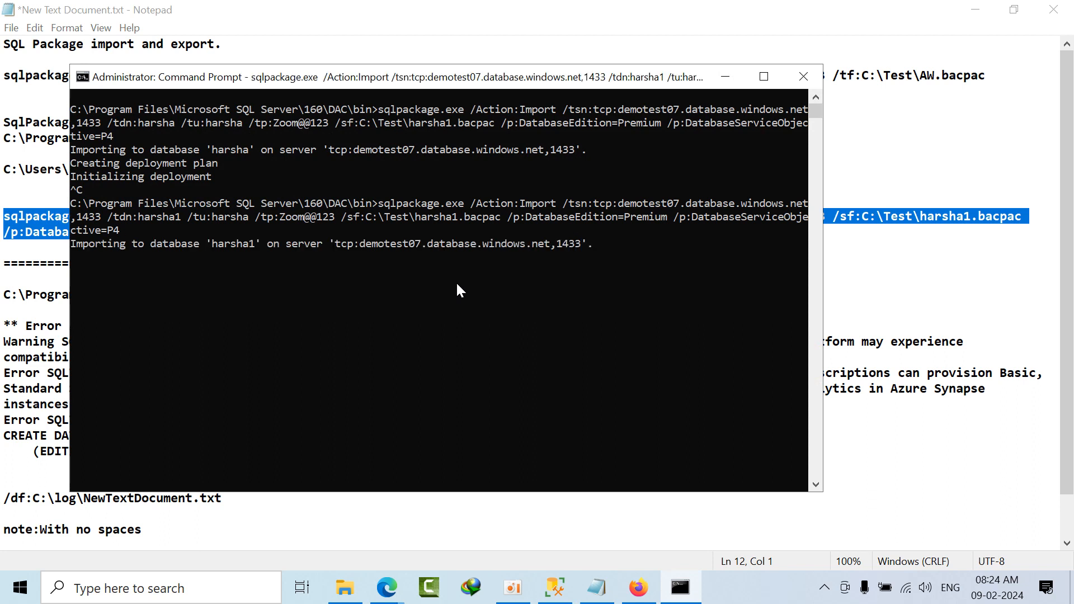
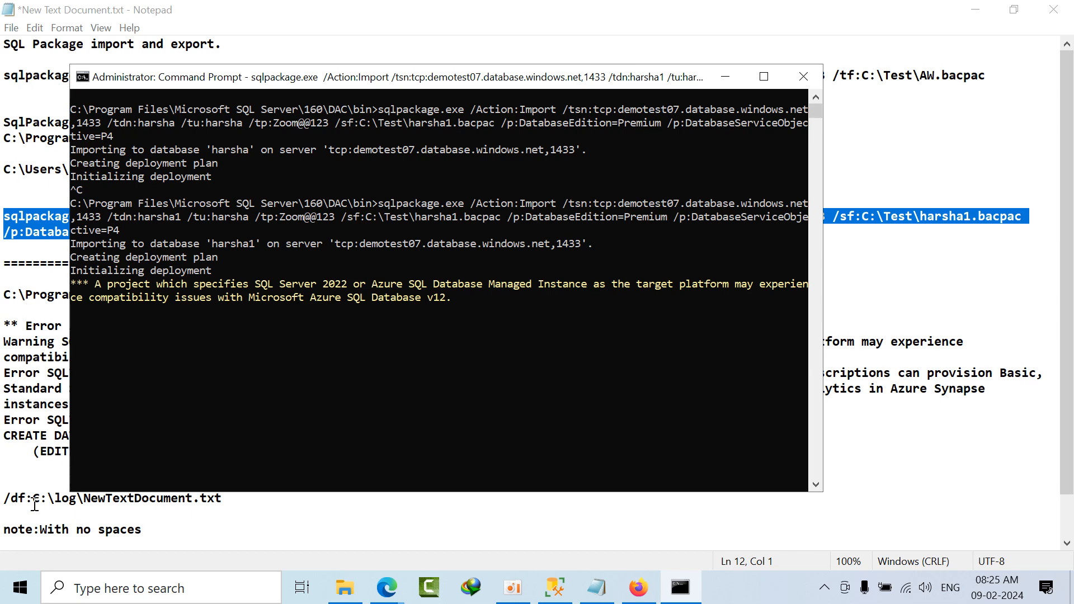
Step: Try appending the diagnostics option /df:C:\log\NewTextDocument.txt to the import command in the Notepad notes, and undo the addition
drag(210, 84, 410, 101)
click(7, 496)
drag(112, 497, 24, 482)
double_click(249, 497)
click(256, 497)
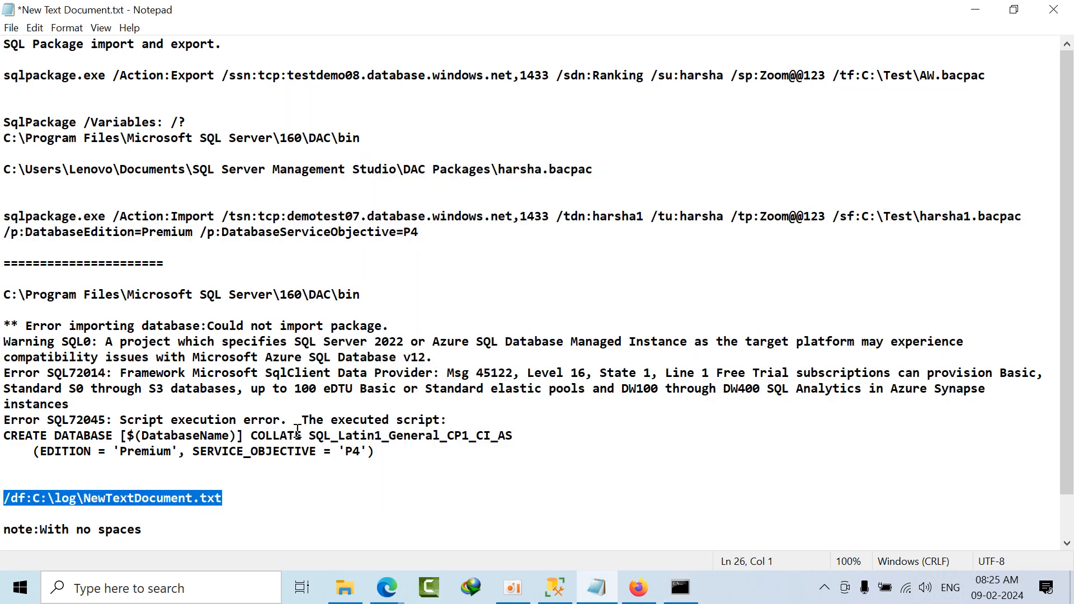
click(463, 233)
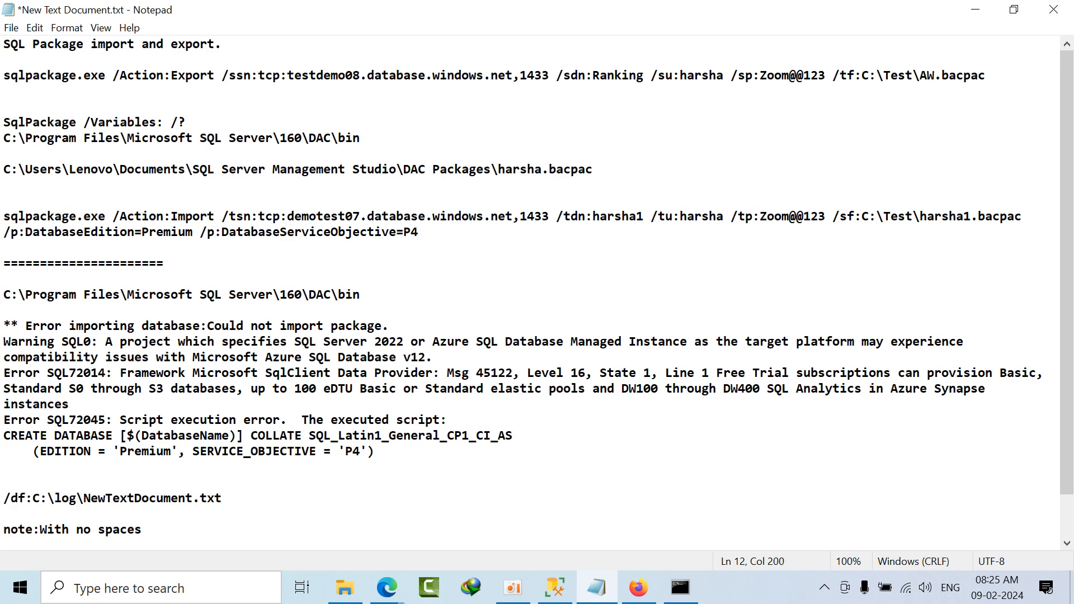
text(/df:C:\log\NewTextDocument.txt)
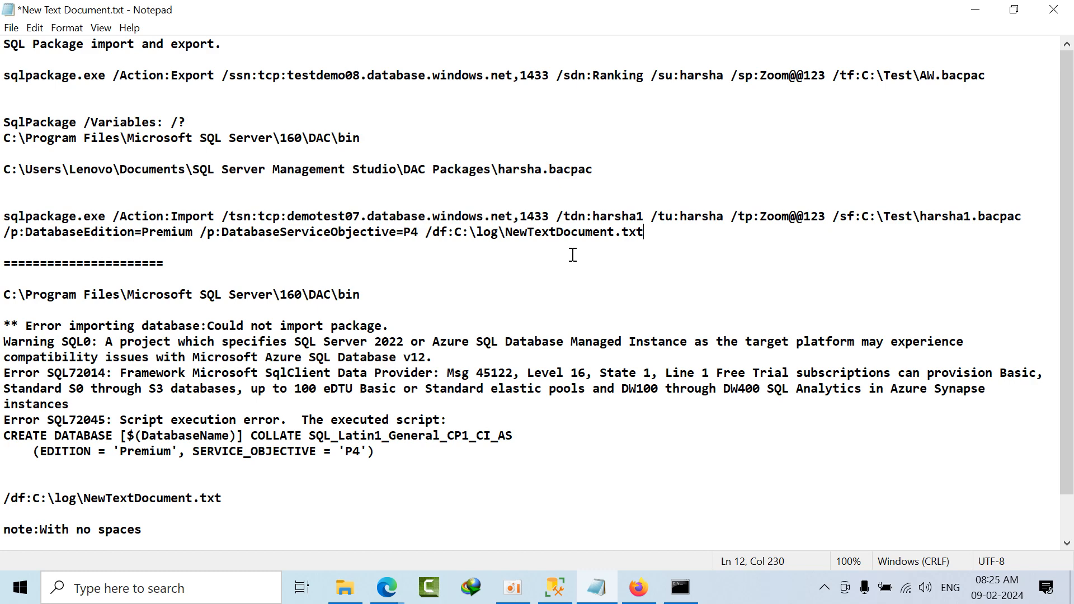
key(ctrl+z)
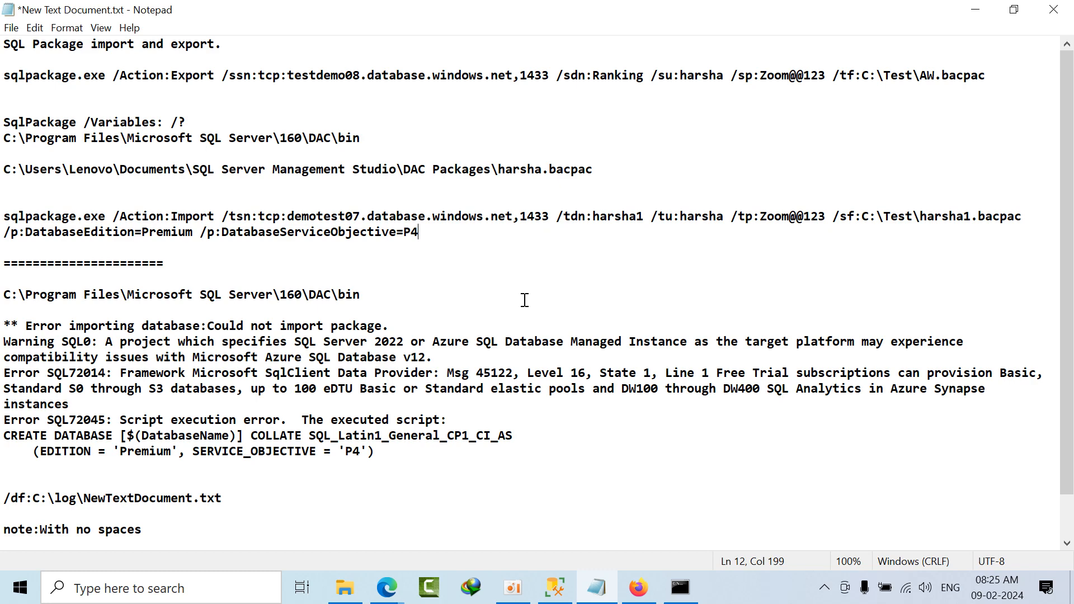
Step: Check the import progress in Command Prompt, and view New Text Document.txt from D:\Test through File Explorer
click(680, 589)
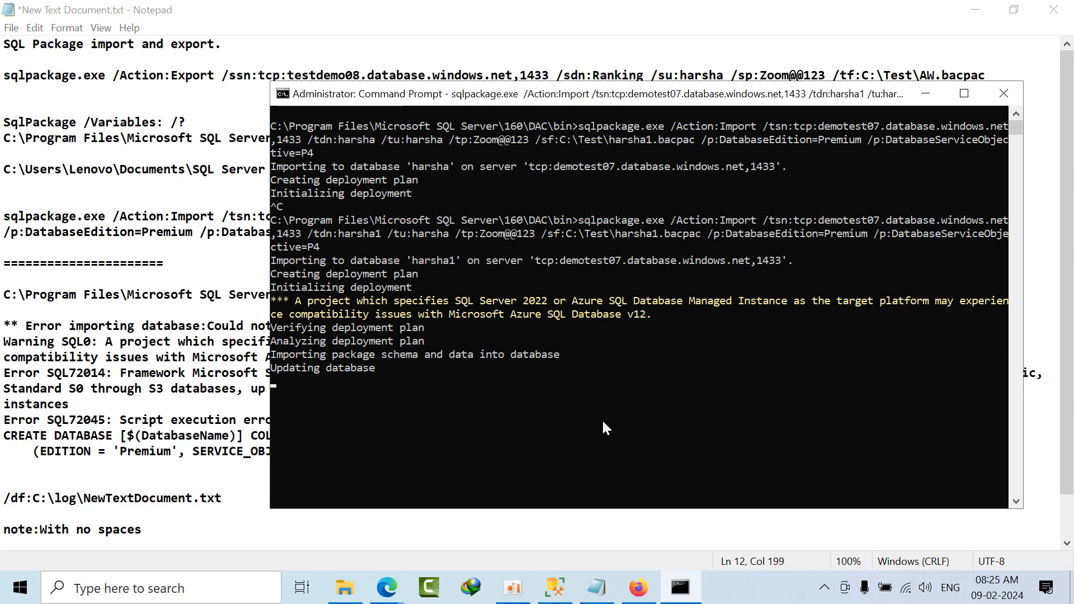
click(345, 588)
click(134, 52)
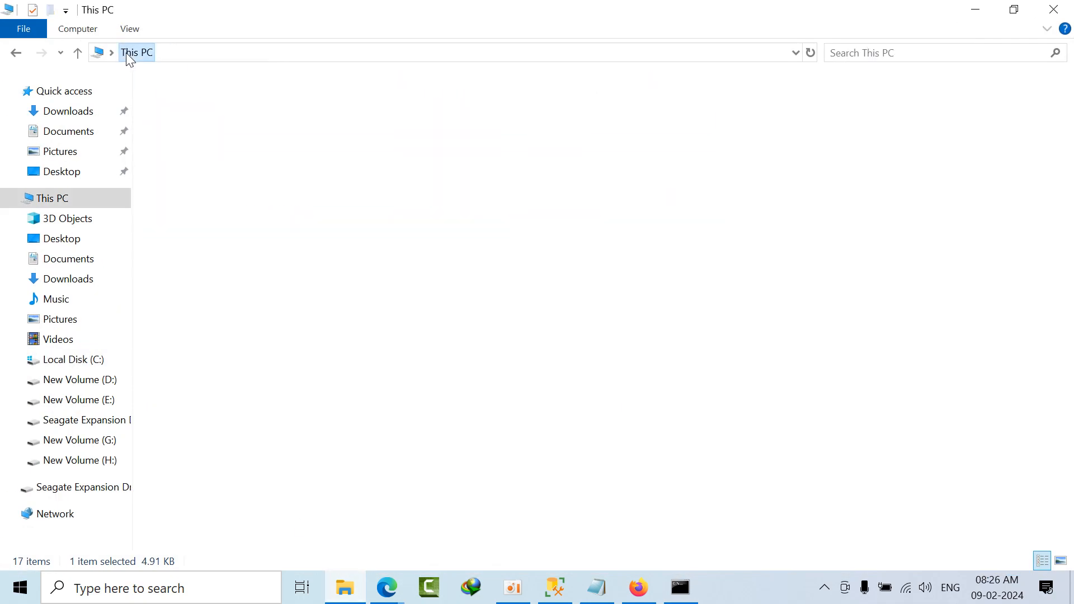
double_click(429, 238)
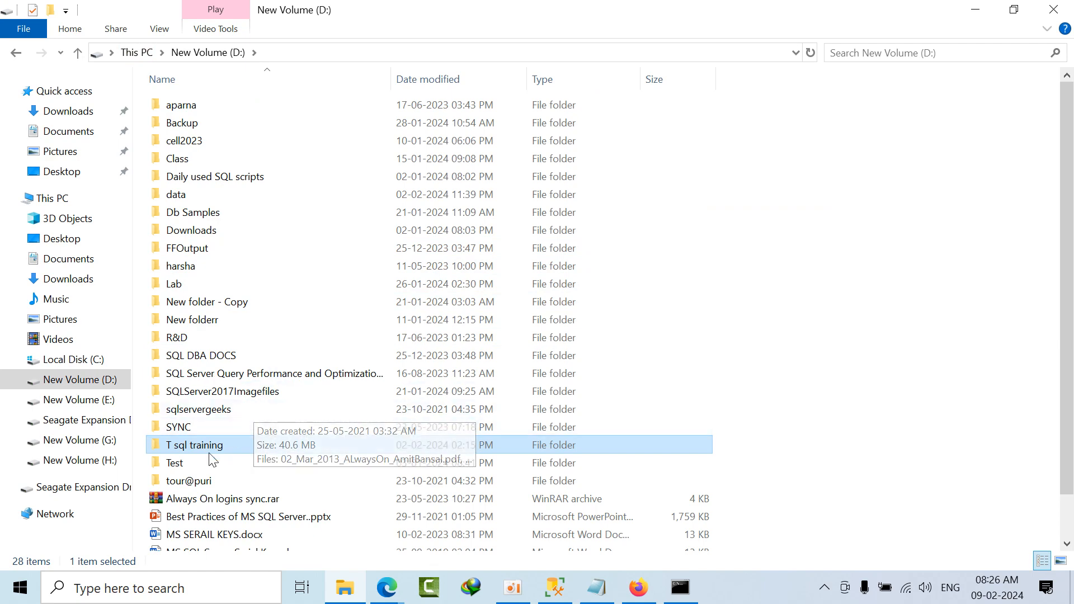
double_click(202, 465)
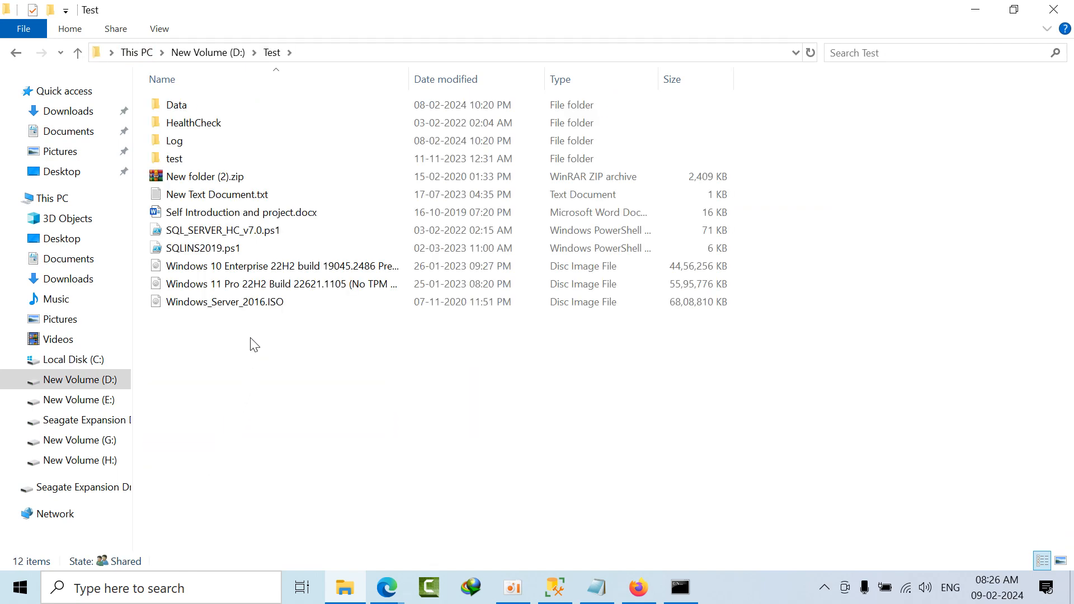
click(238, 199)
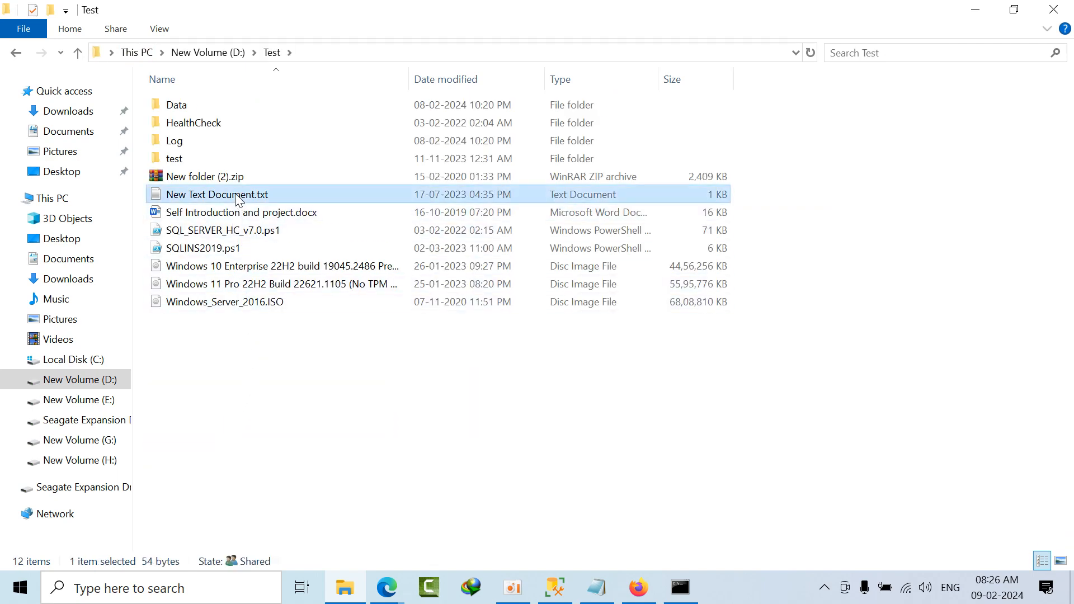
double_click(238, 199)
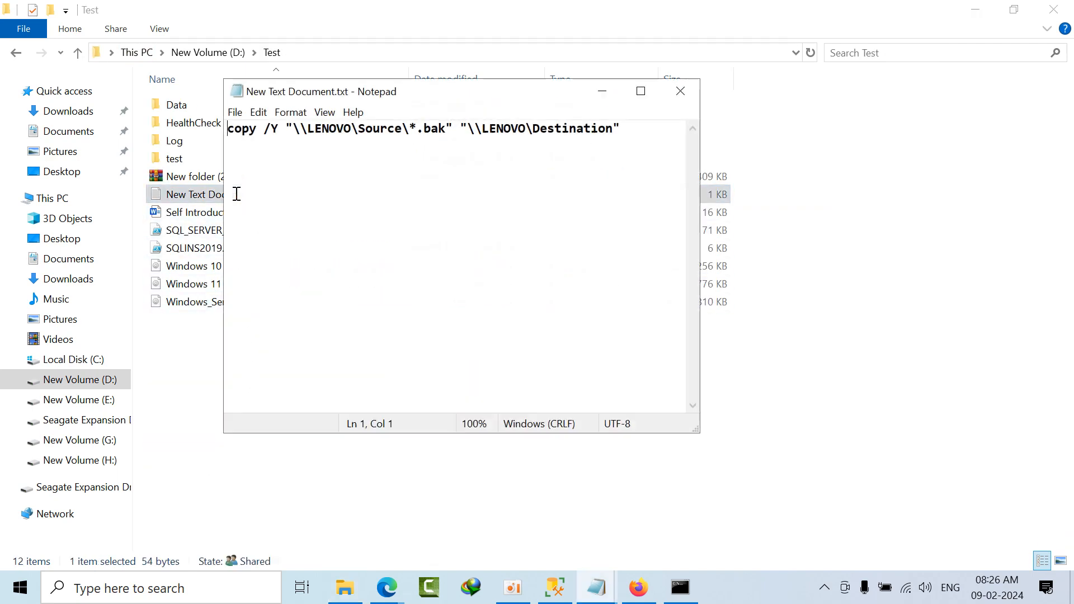
click(683, 91)
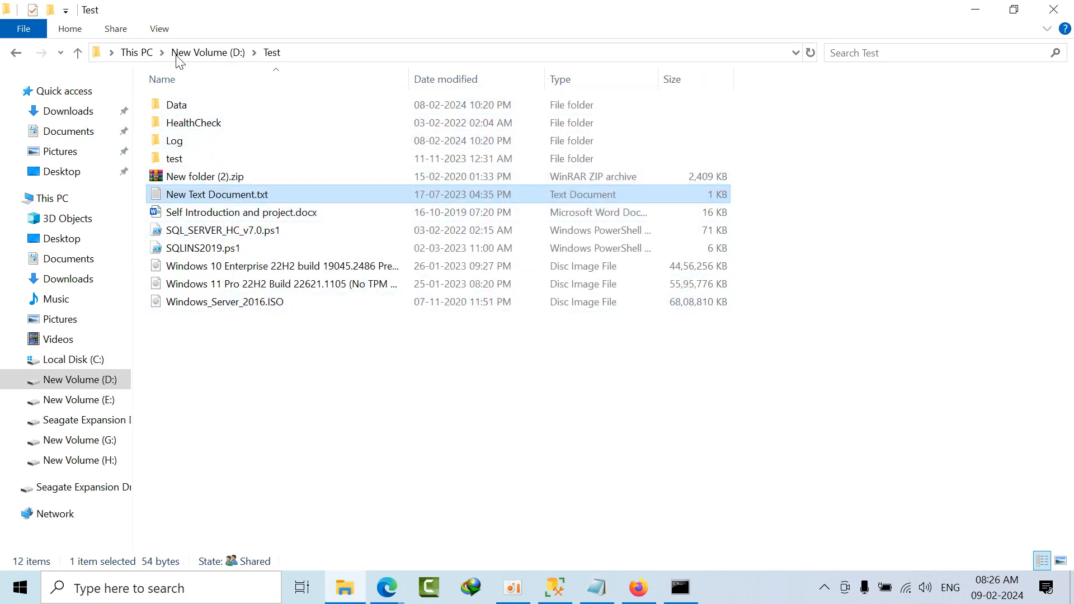
click(599, 588)
click(599, 588)
Step: Open the diagnostics log NewTextDocument.txt from the C:\log folder and enlarge its window to full screen
click(136, 52)
double_click(234, 240)
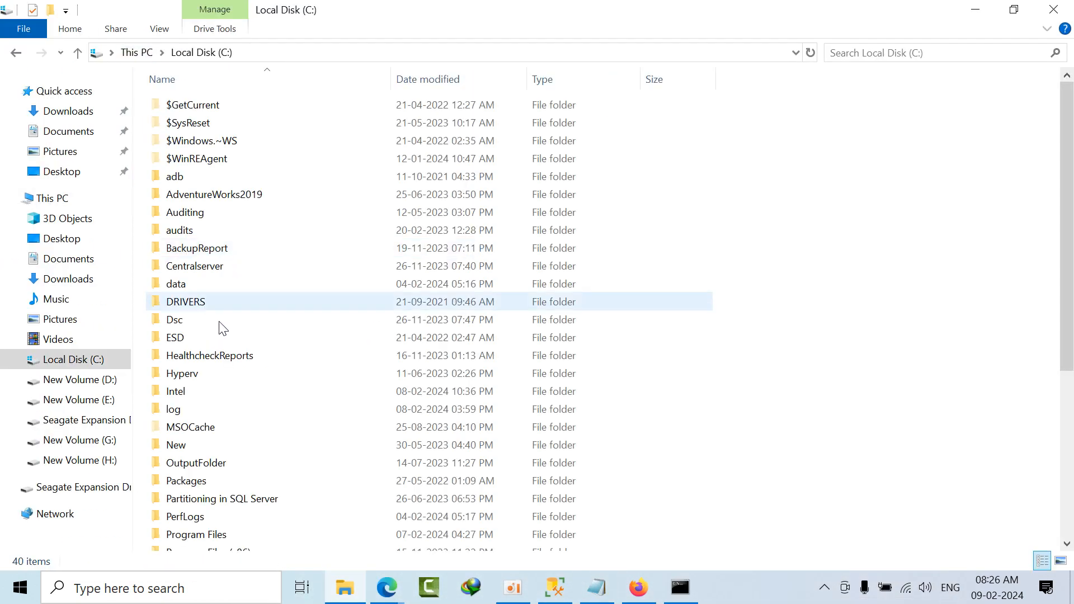
double_click(216, 412)
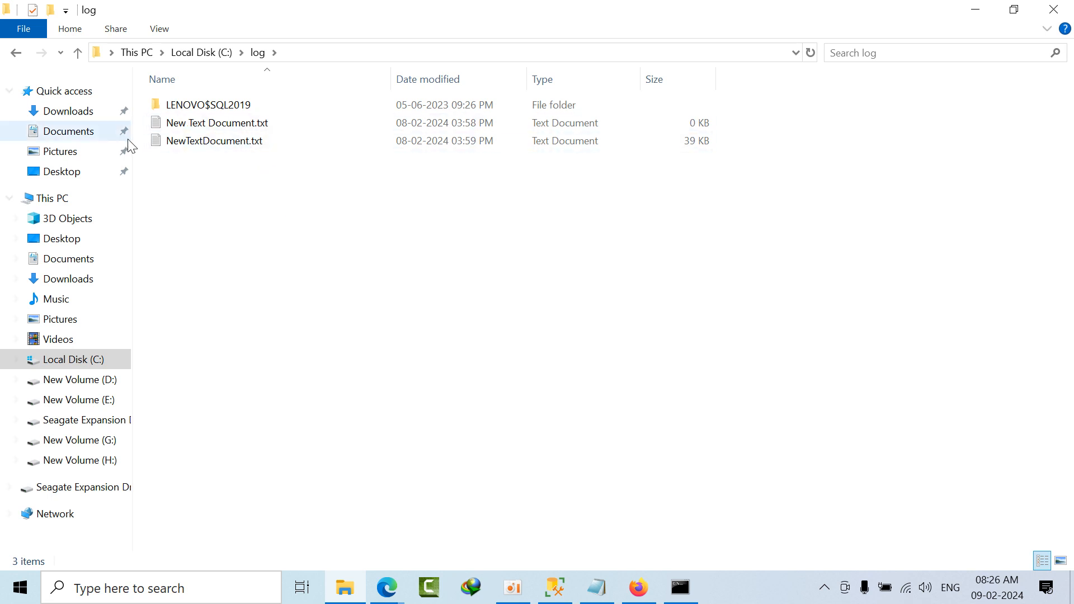
double_click(208, 144)
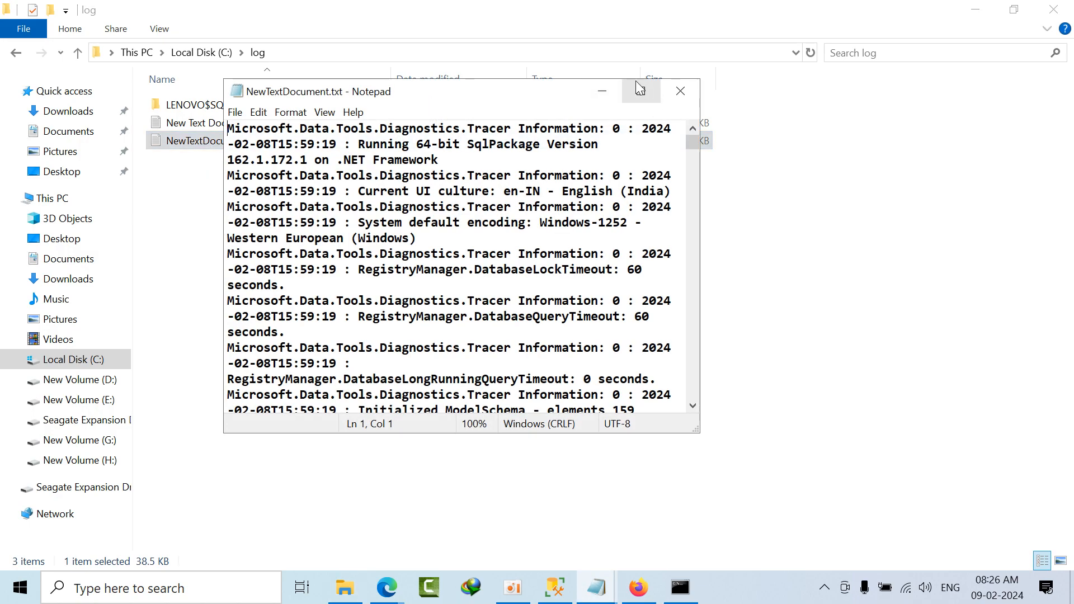
click(639, 92)
Step: Examine the SqlPackage diagnostics log's settings, warnings and collation entries, close it, and minimize File Explorer
scroll(558, 298, down, 14)
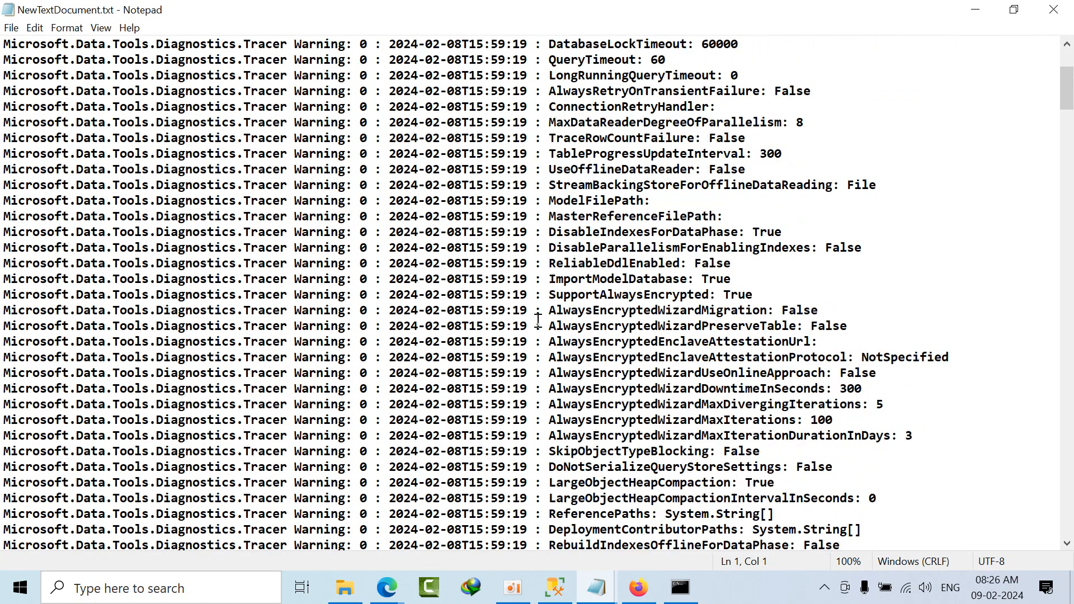
scroll(538, 320, down, 3)
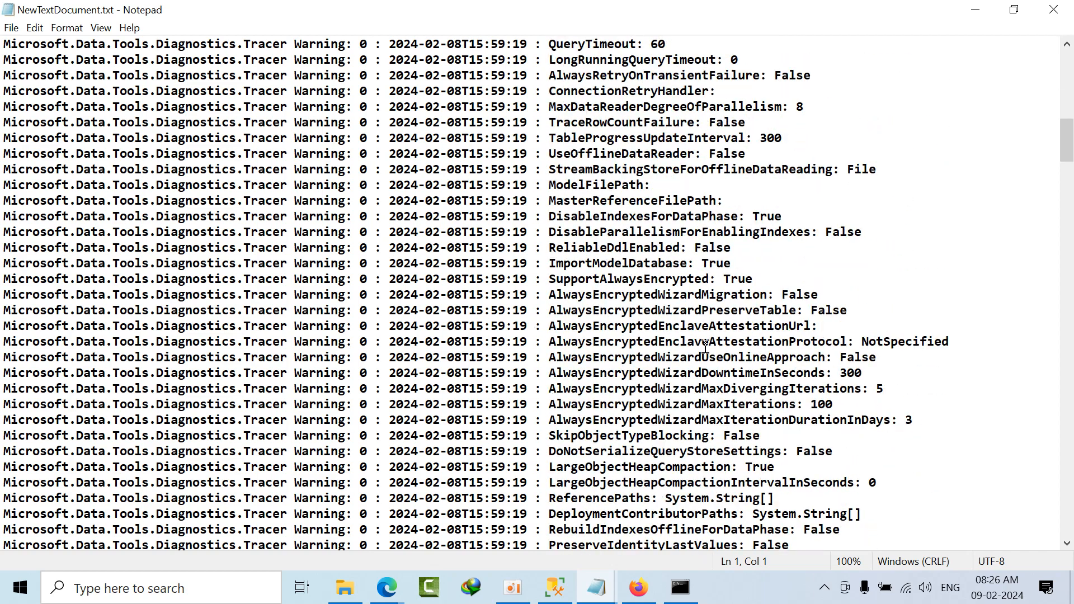
drag(846, 357, 793, 559)
scroll(790, 385, up, 7)
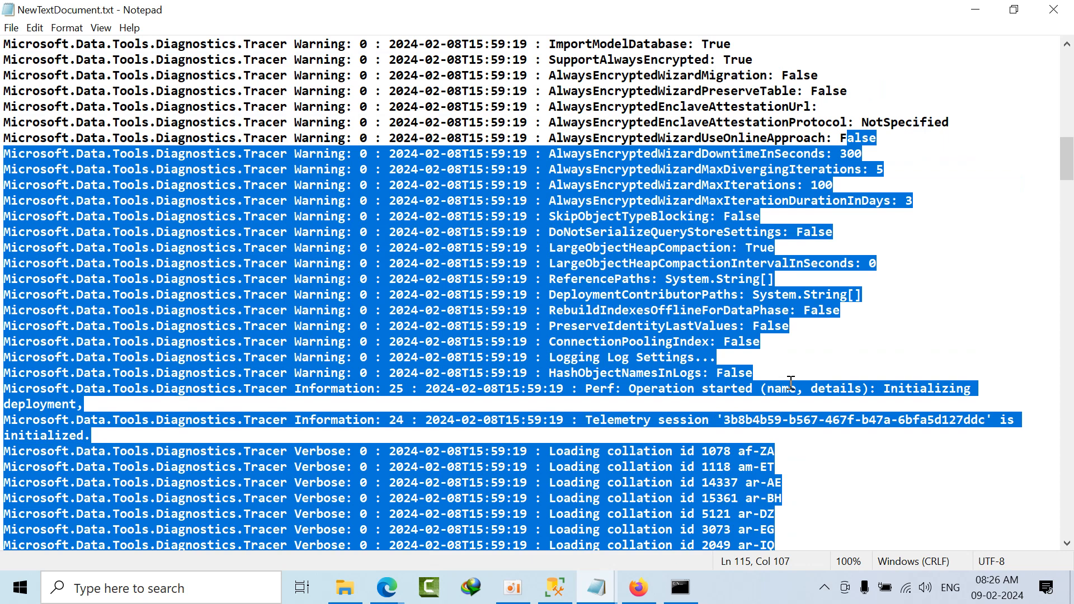
click(800, 361)
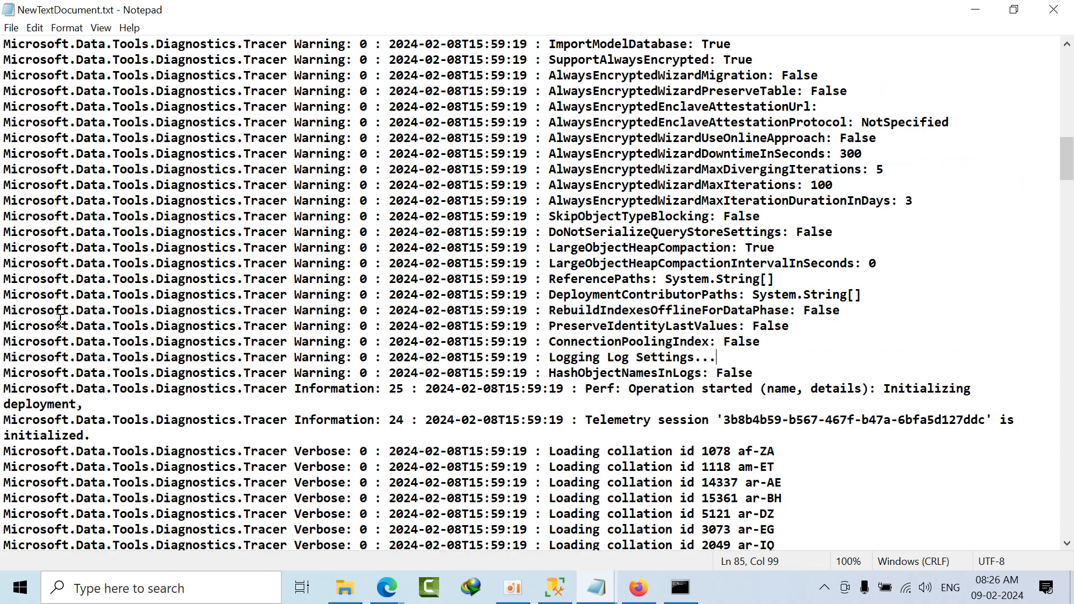
drag(561, 314, 855, 361)
click(677, 363)
scroll(676, 386, down, 10)
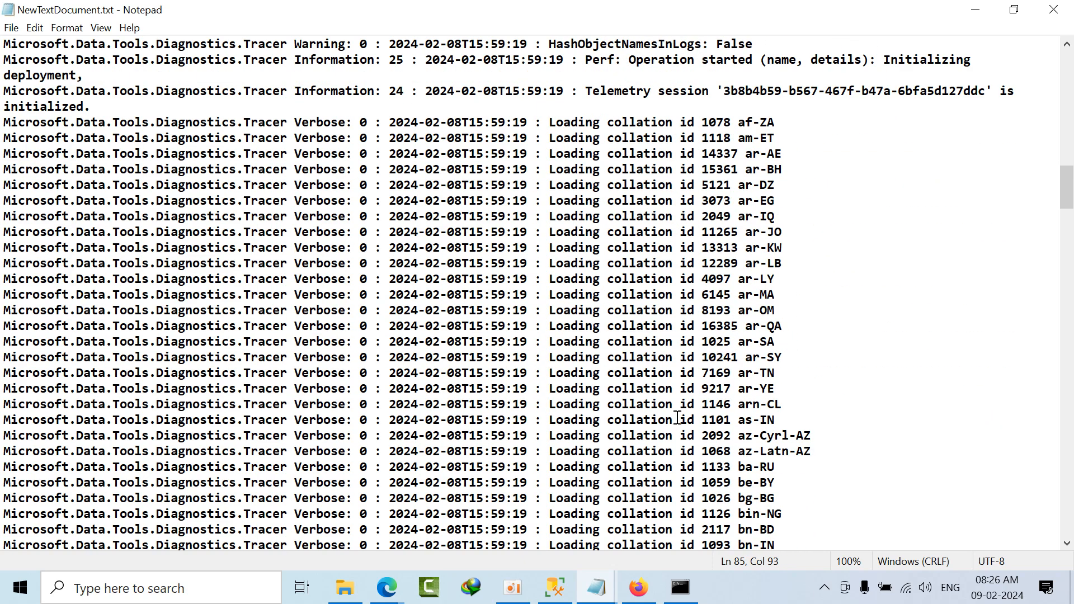
scroll(675, 411, up, 20)
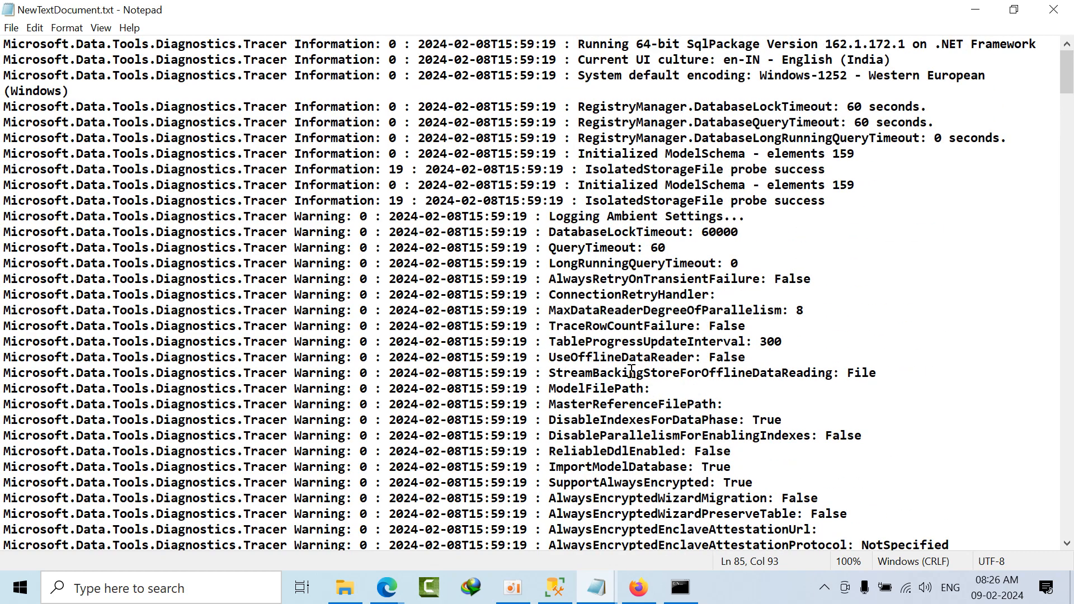
drag(542, 279, 807, 450)
scroll(808, 450, down, 20)
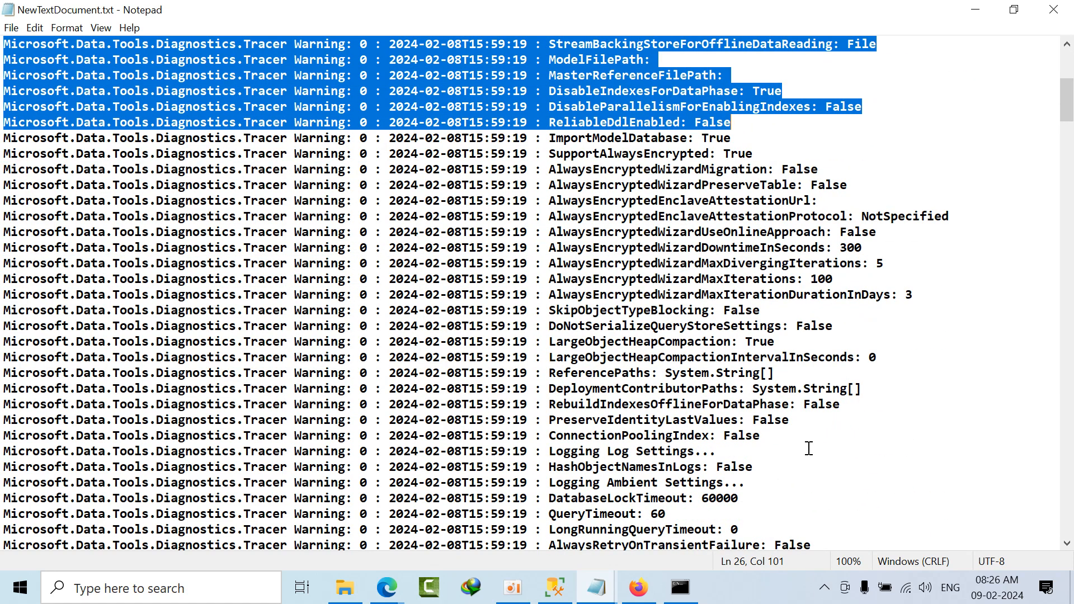
scroll(794, 417, down, 18)
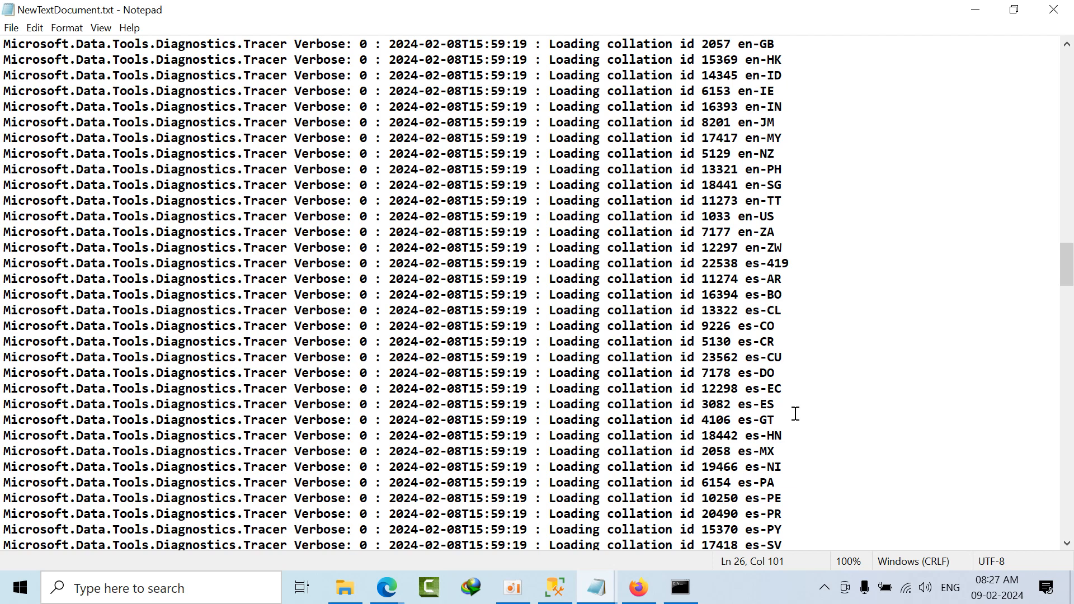
click(1053, 10)
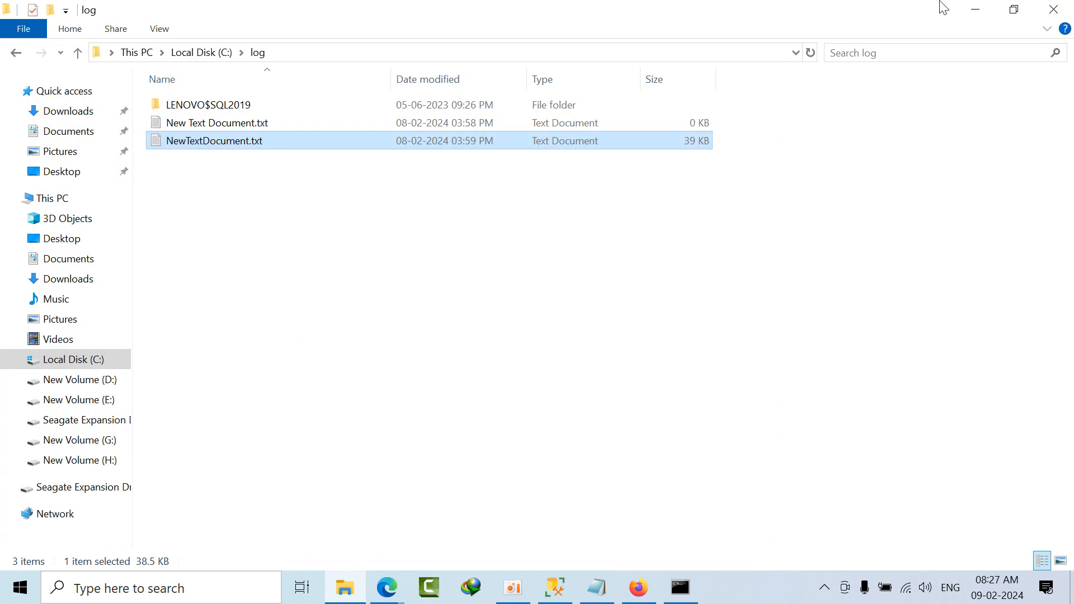
click(974, 9)
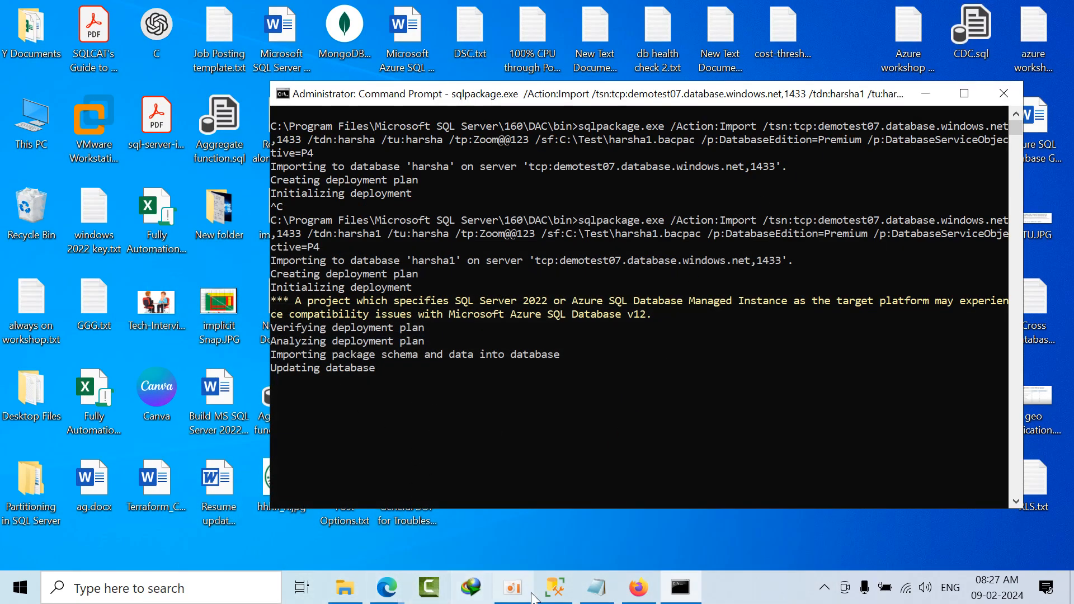
Step: In the Azure portal, refresh the SQL databases list of server demotest07 to look for harsha1, and check the import progress in Command Prompt
click(638, 587)
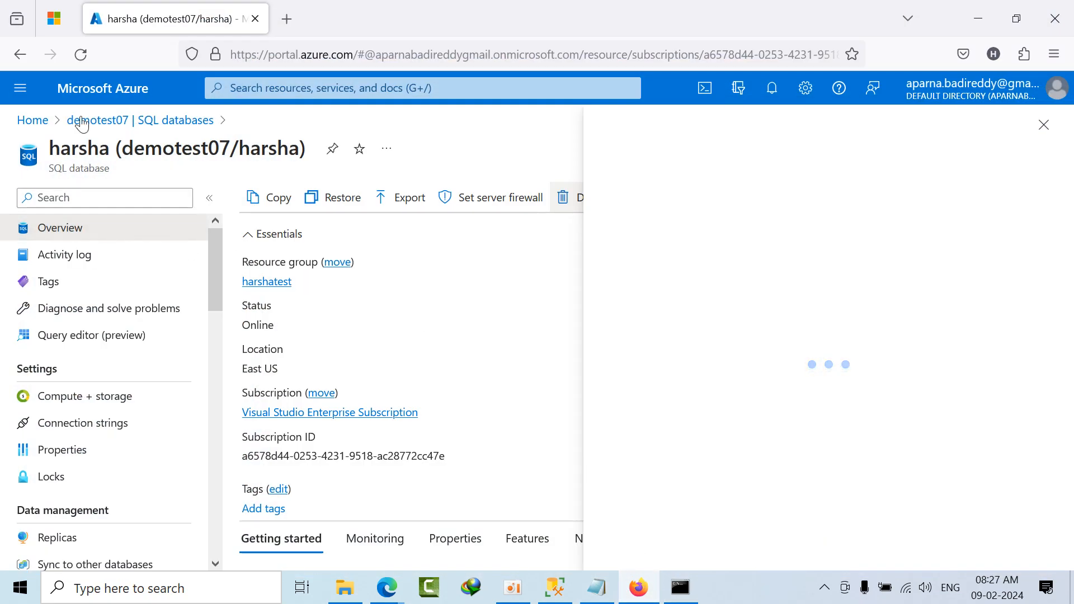
click(107, 124)
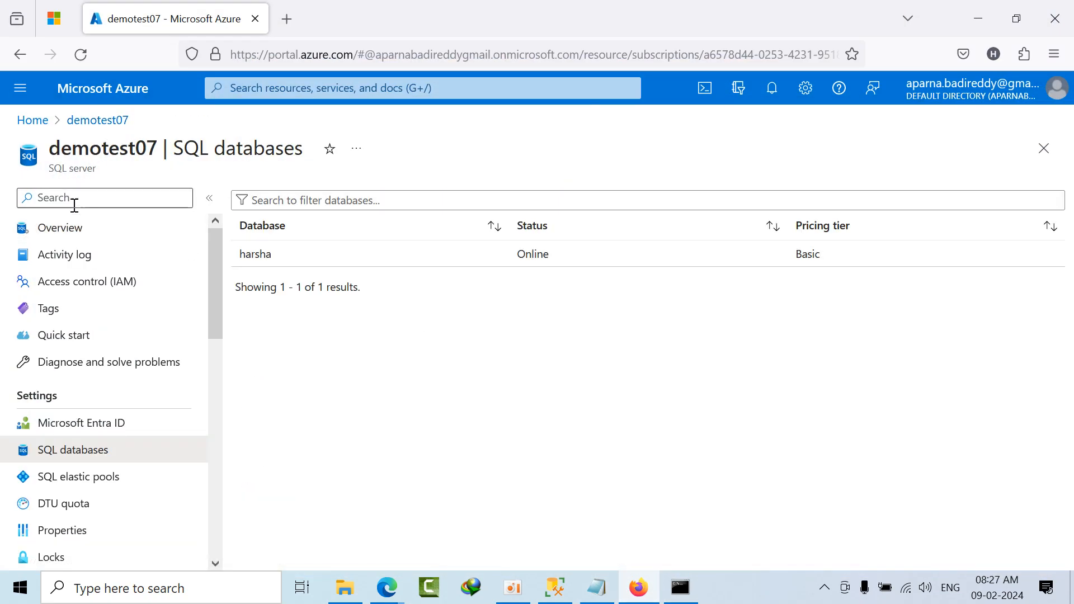
click(56, 227)
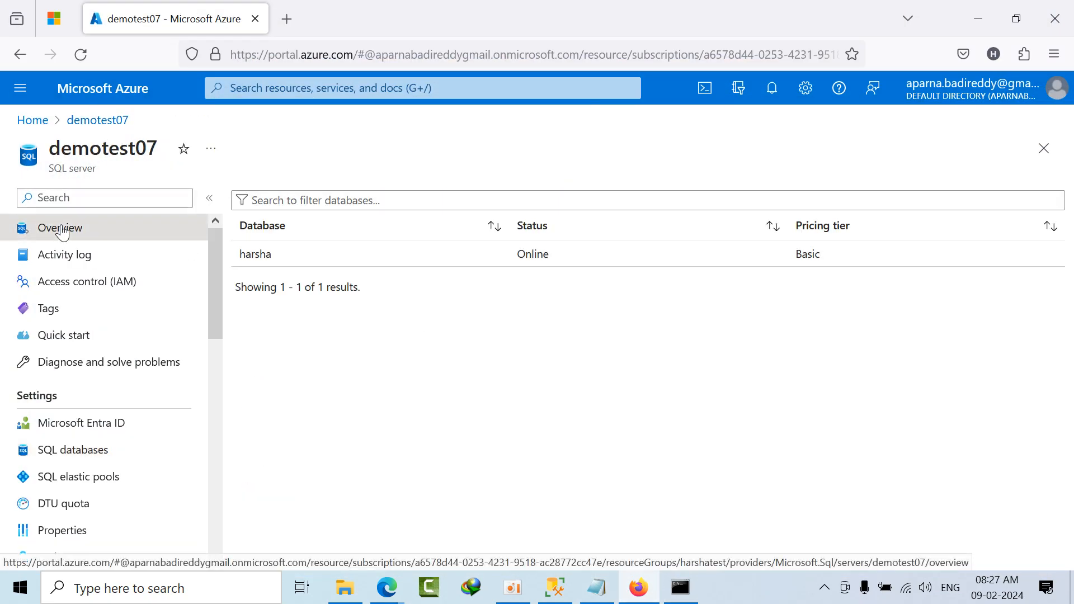
click(81, 453)
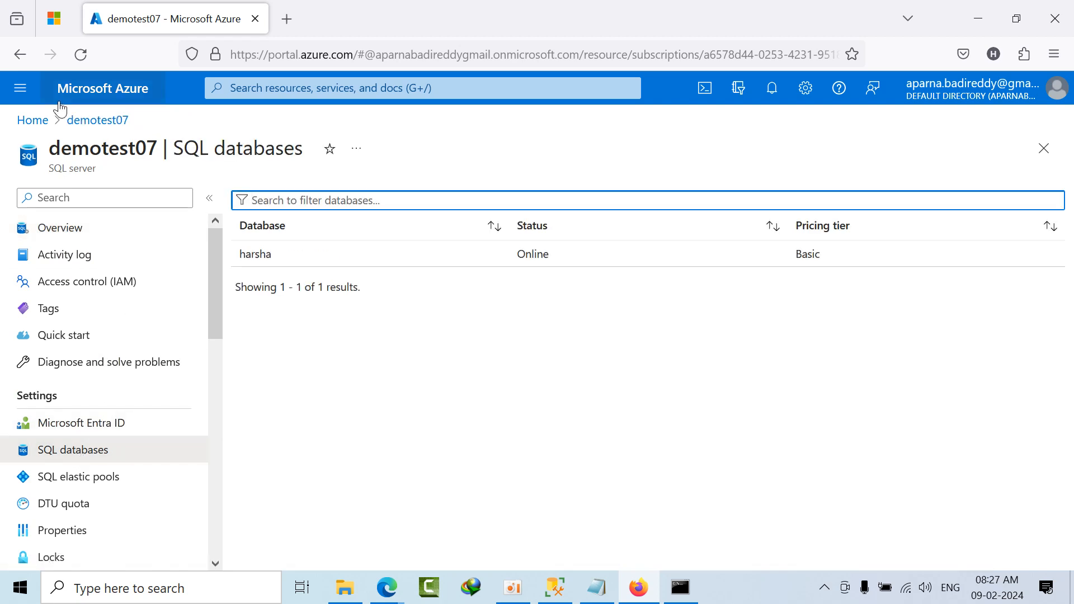
click(80, 54)
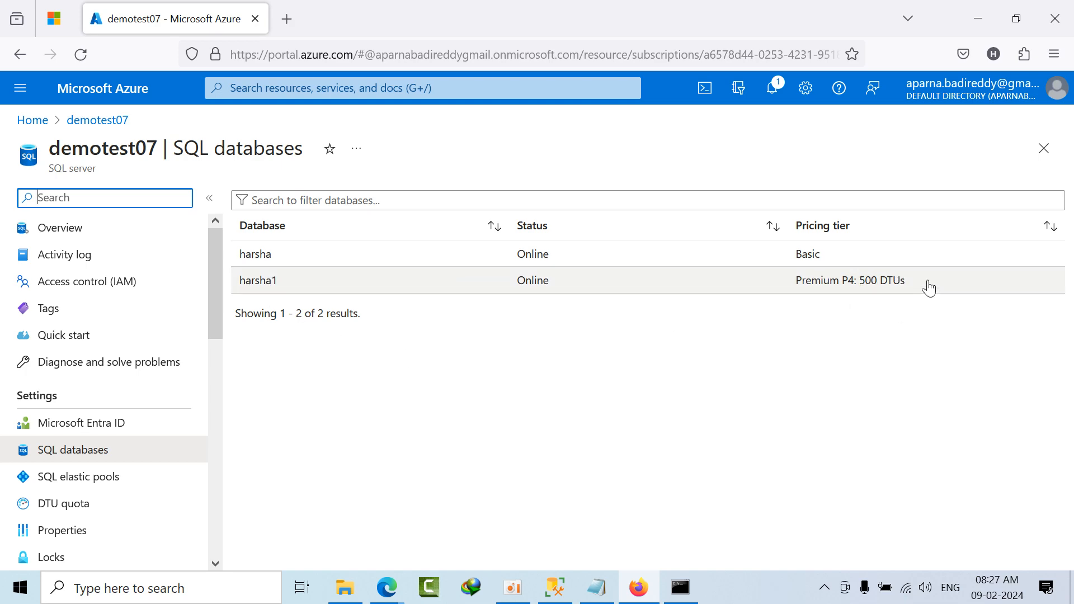
click(681, 587)
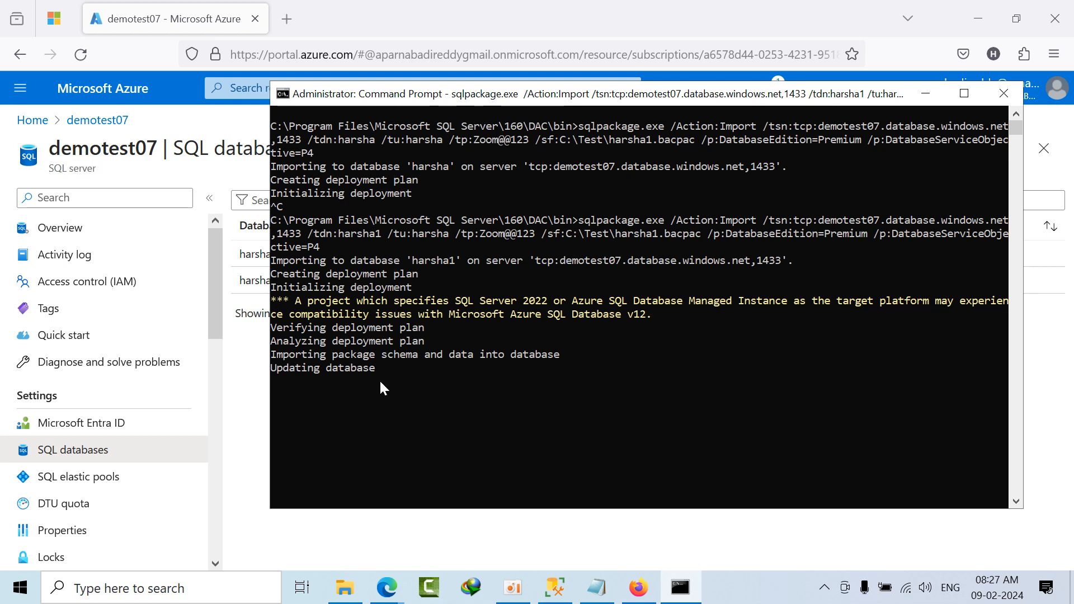
click(911, 95)
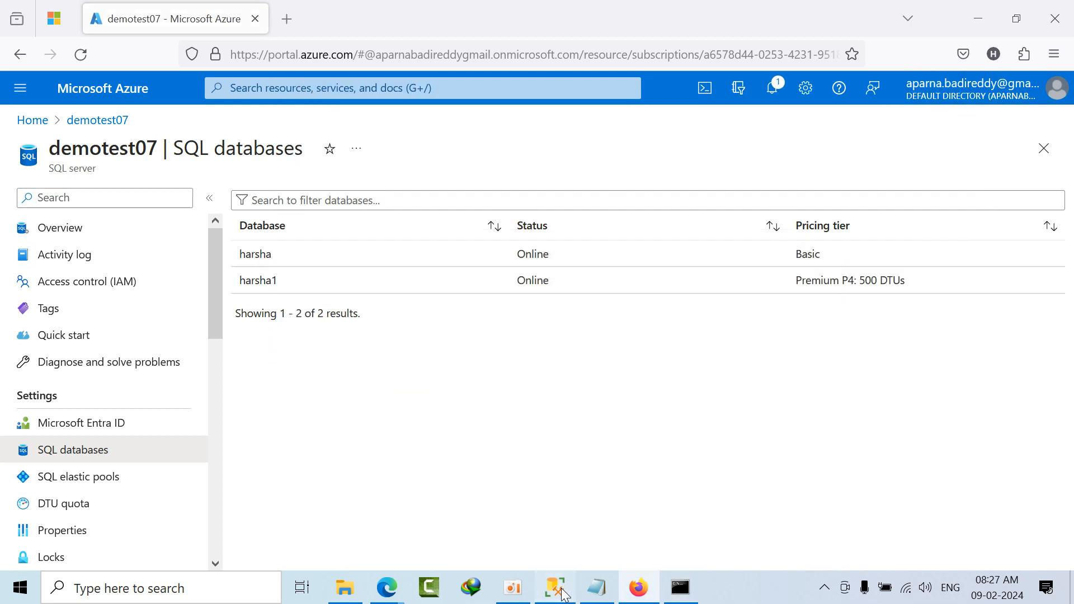
Step: Switch to SQL Server Management Studio, disconnect the LENOVO server, and connect to LENOVO\SQL2019HYD
click(565, 595)
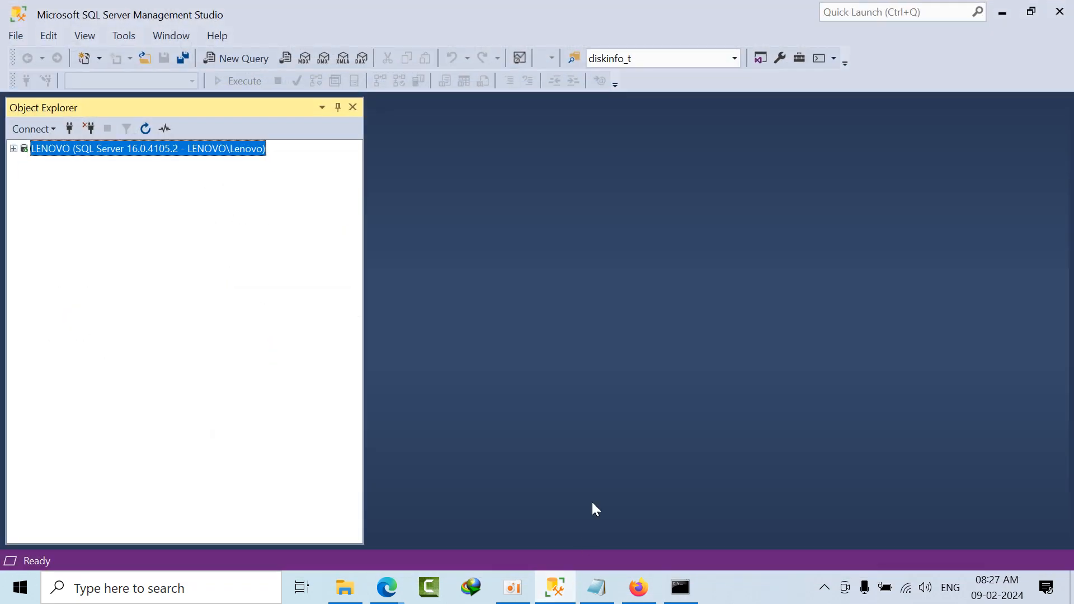
click(93, 129)
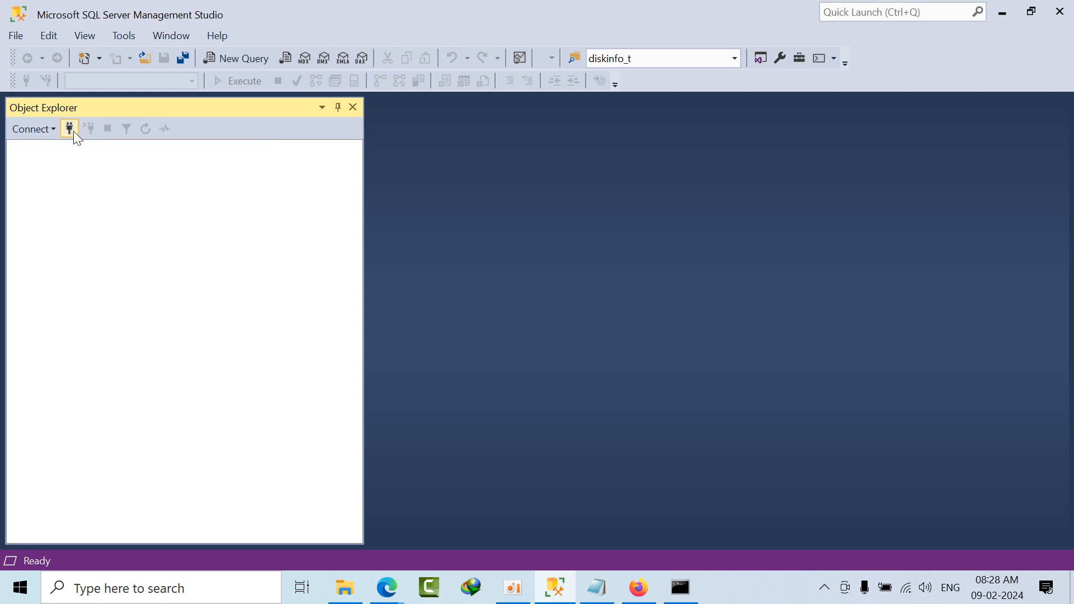
click(69, 128)
click(725, 184)
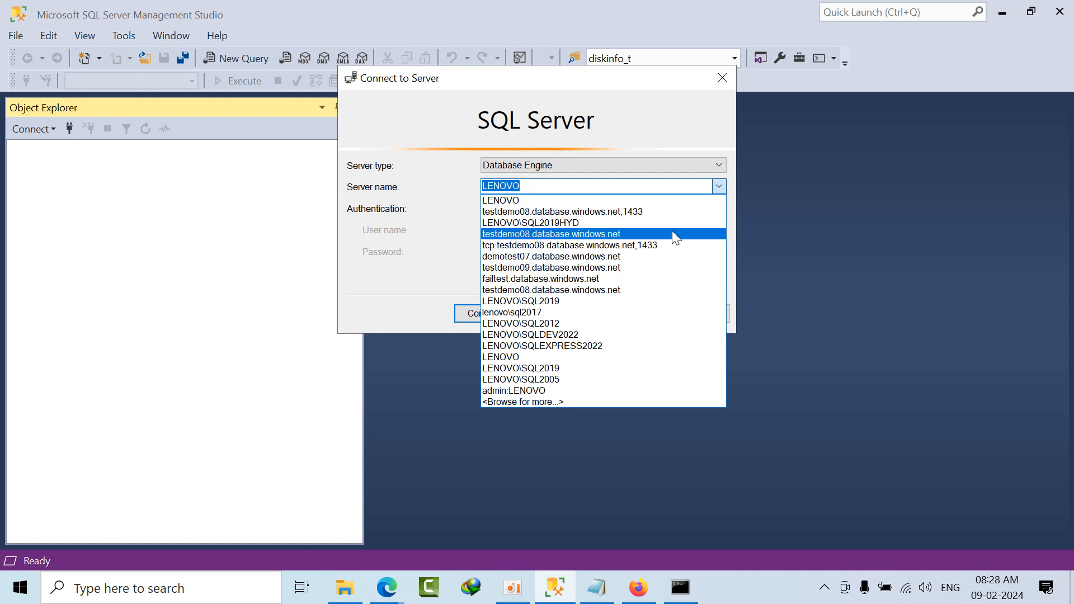
click(673, 233)
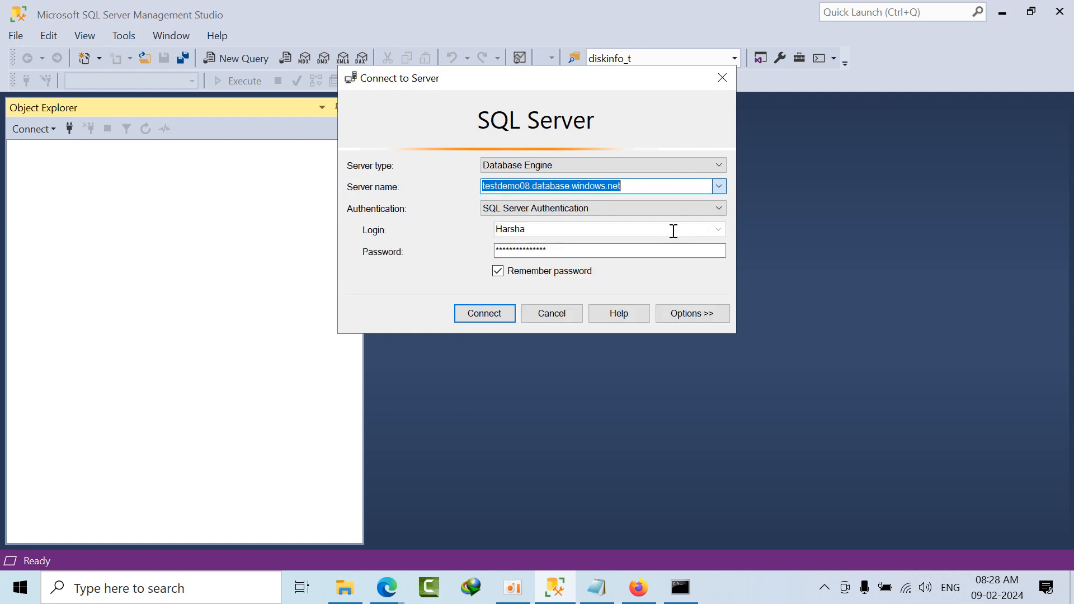
click(719, 187)
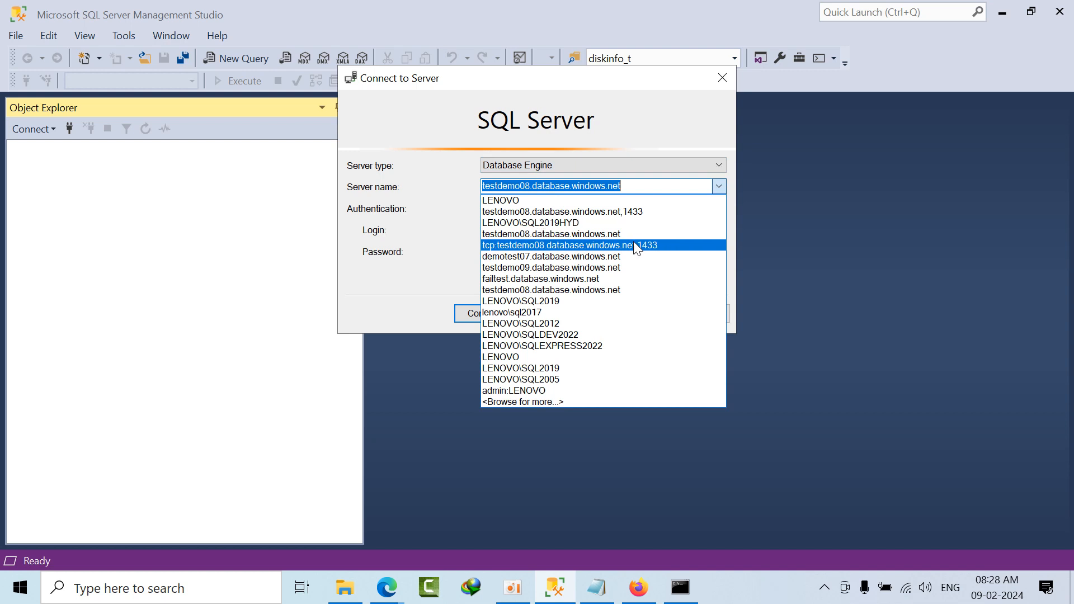
click(615, 219)
click(507, 313)
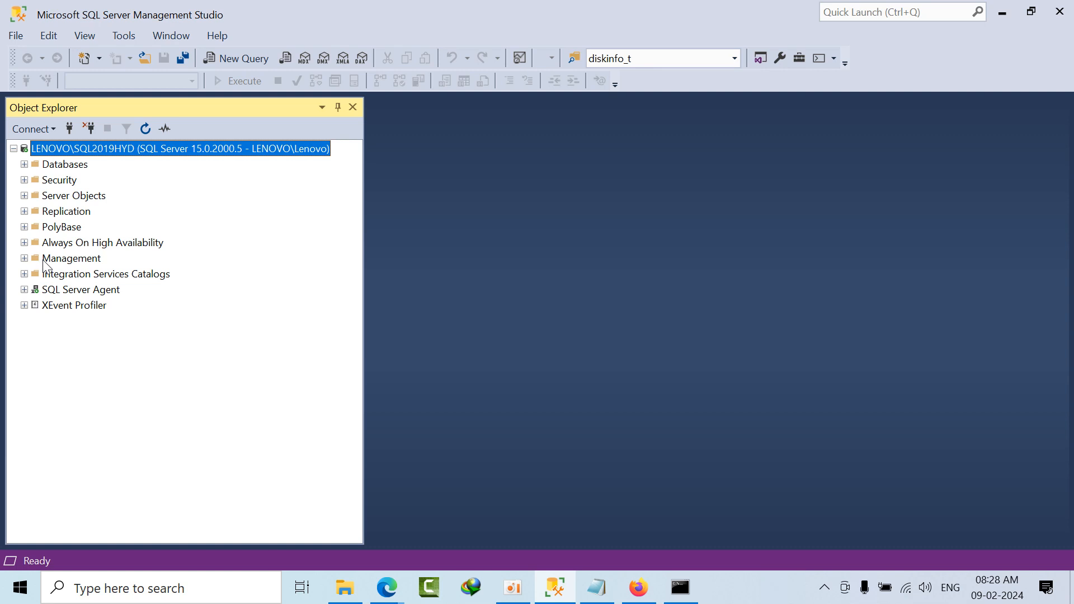
Step: Configure distribution on LENOVO\SQL2019HYD as its own Distributor and Publisher, keeping the default distribution database name and folders
click(78, 214)
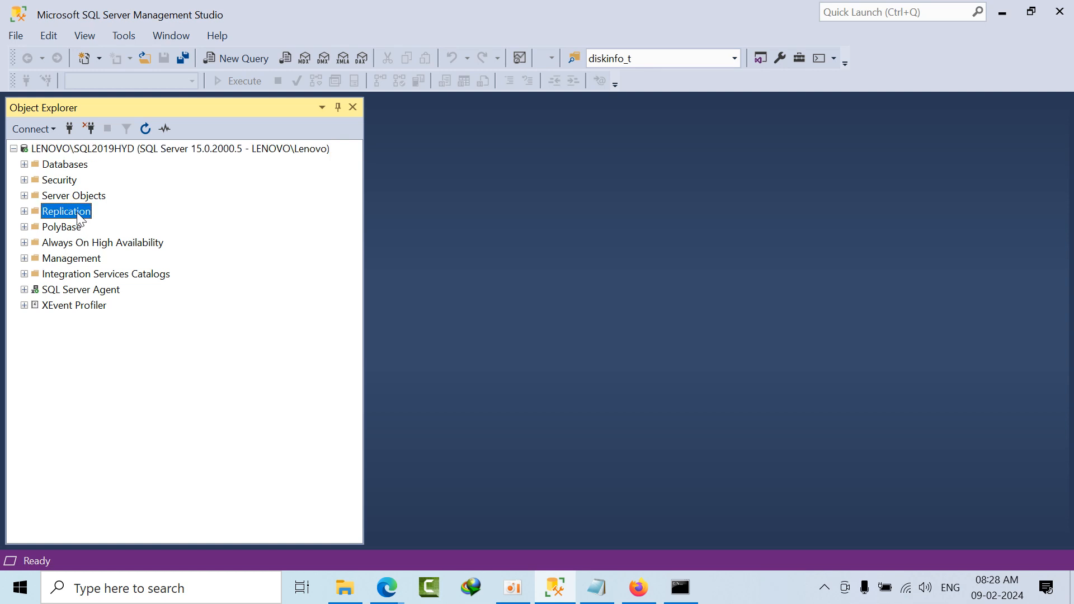
right_click(80, 219)
click(94, 222)
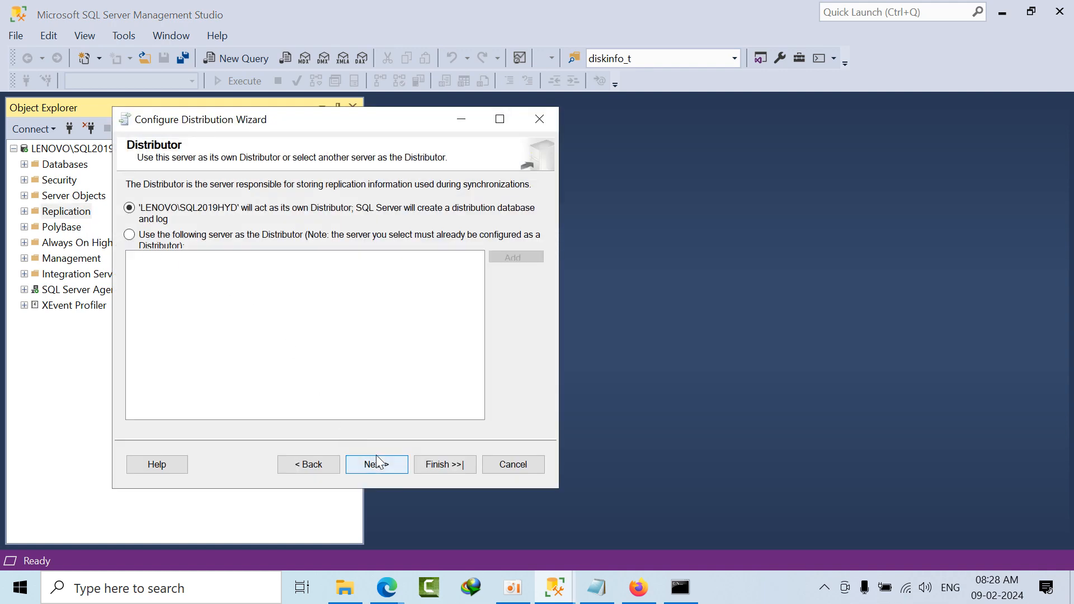
click(377, 463)
click(381, 466)
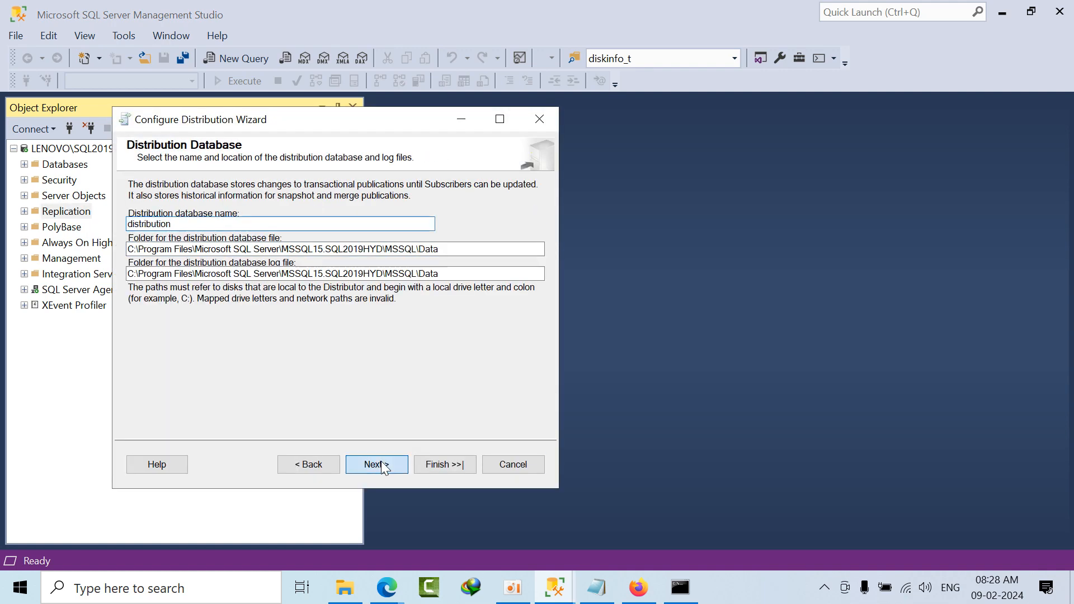
click(385, 468)
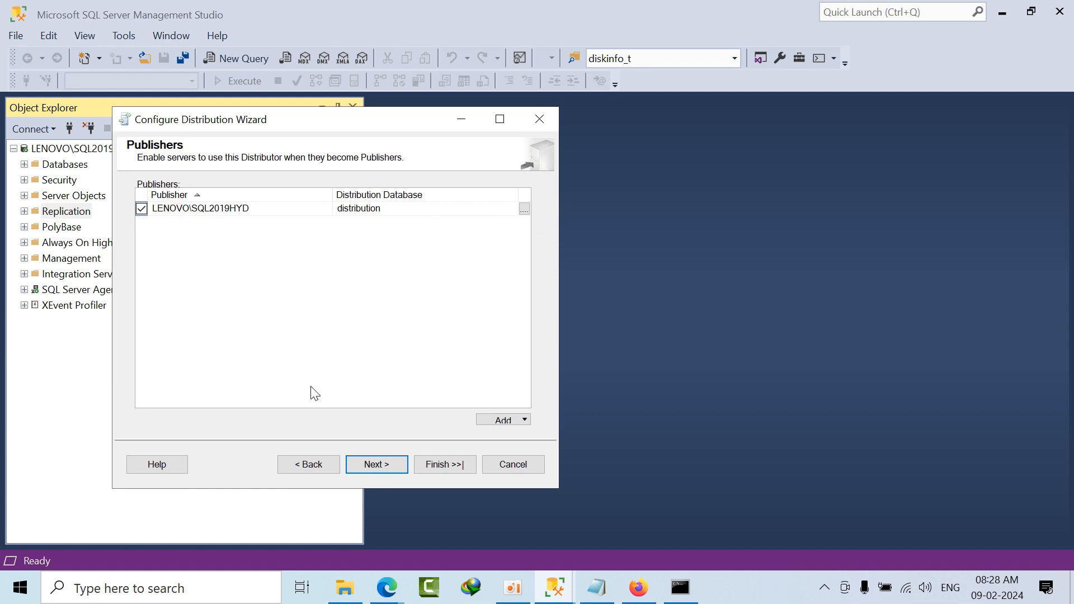
click(372, 469)
click(374, 472)
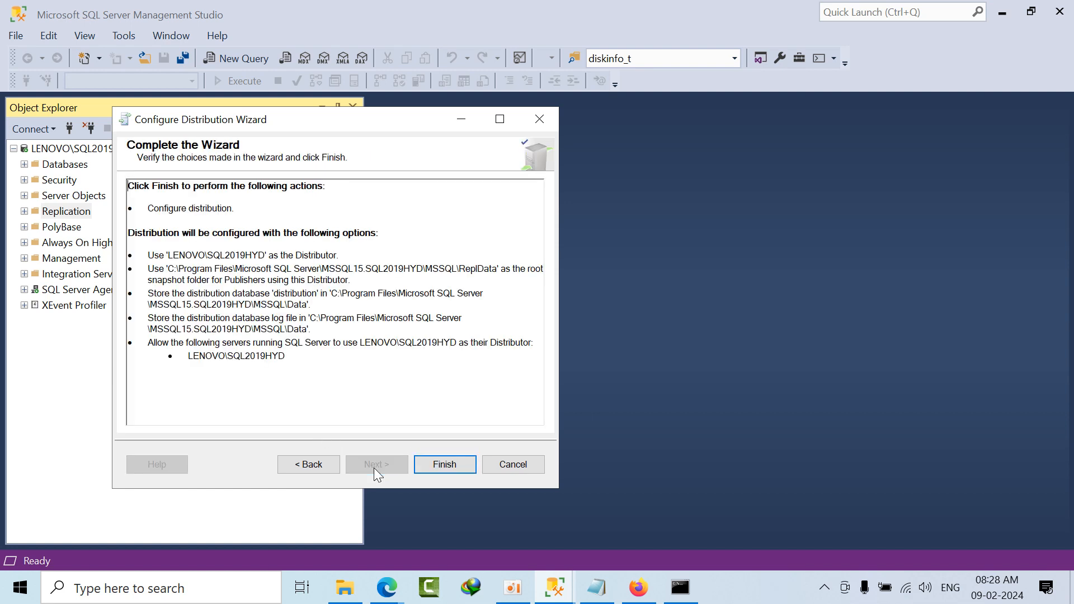
click(446, 470)
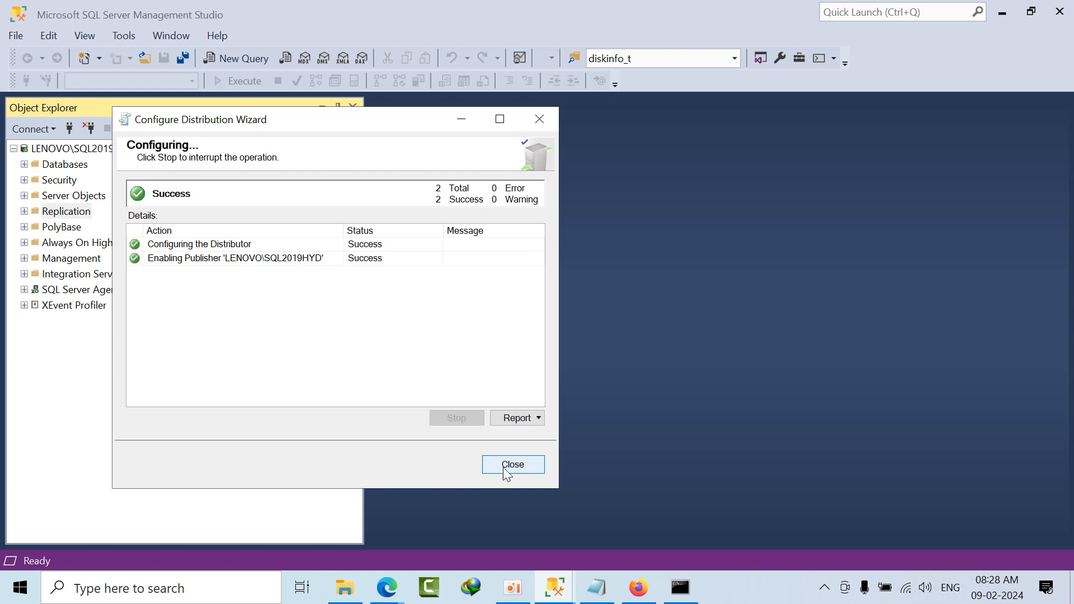
click(494, 464)
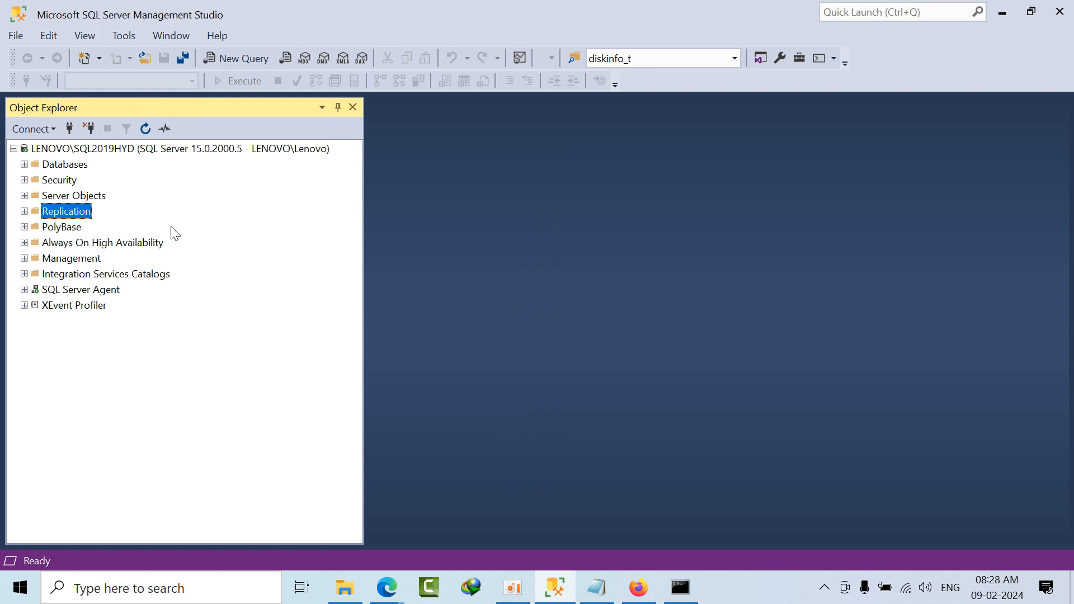
Step: Open a new query on LENOVO\SQL2019HYD and run select * from sys.databases
click(248, 57)
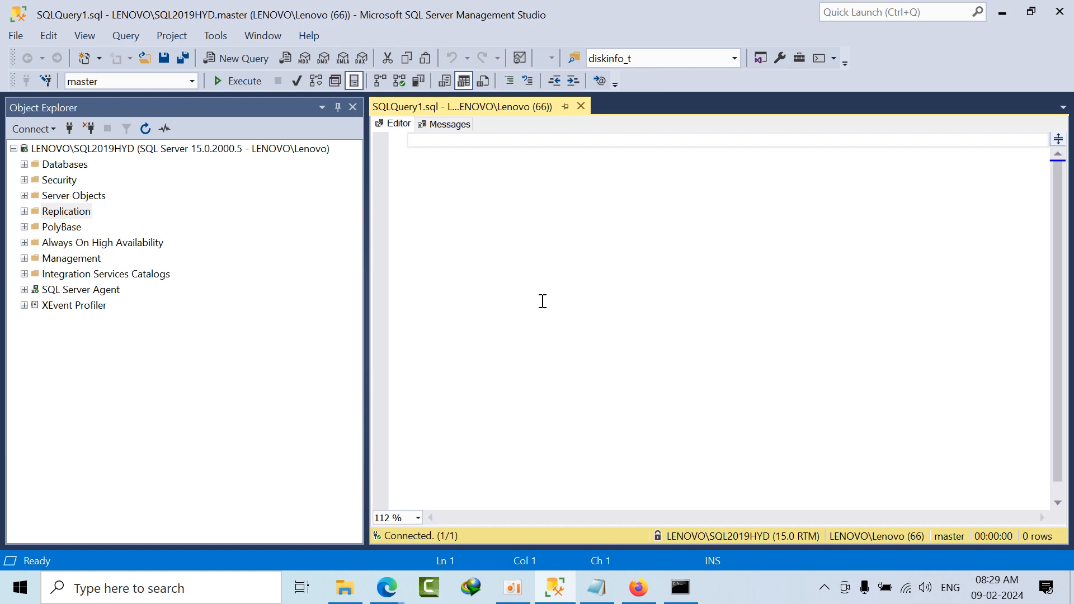
text(select * f)
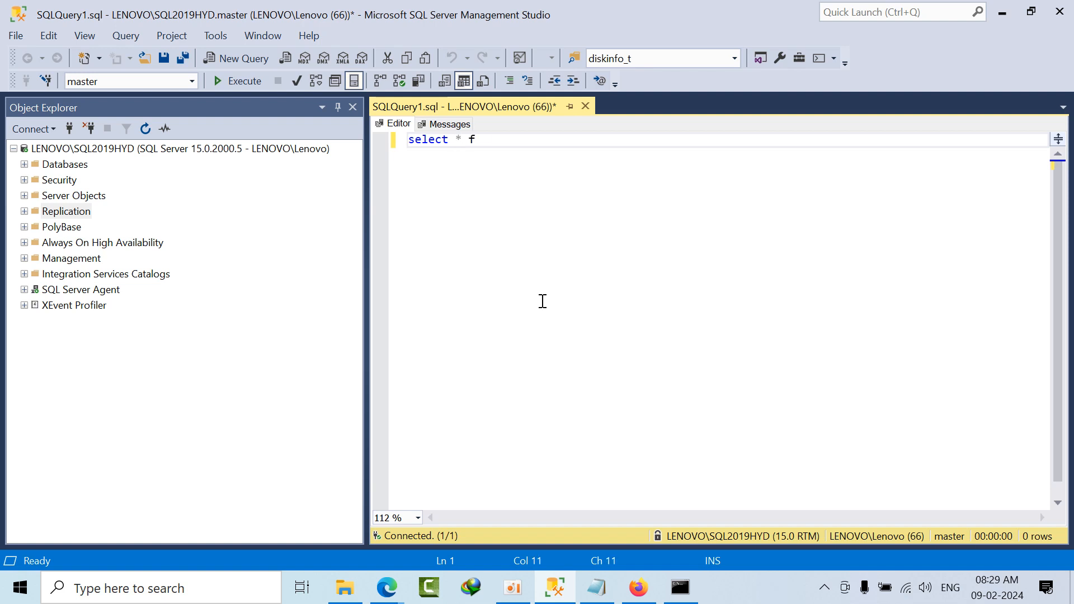
text(rom sys.databases)
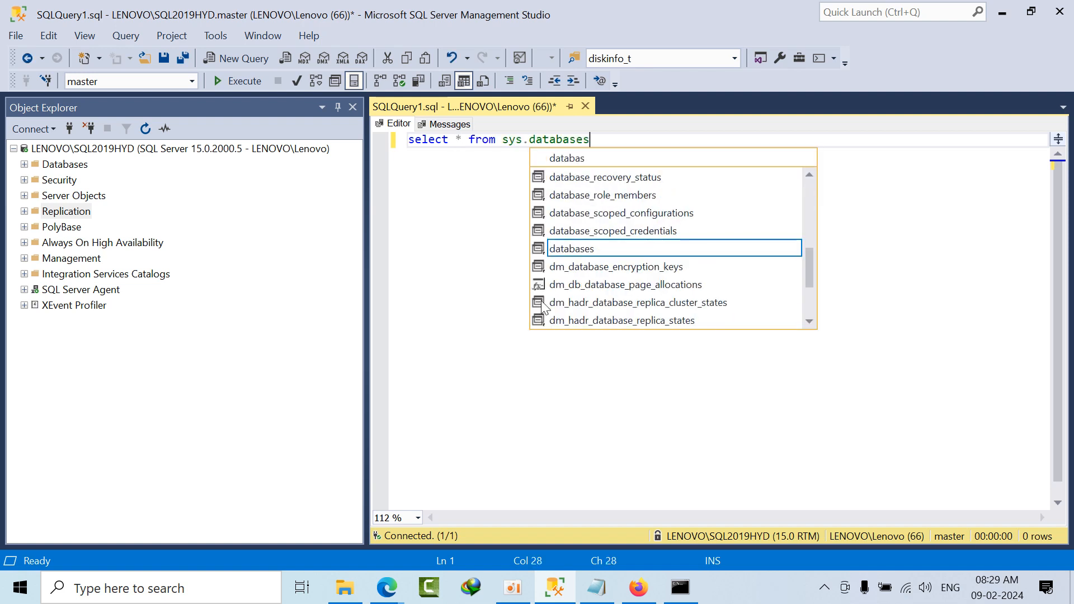
click(254, 81)
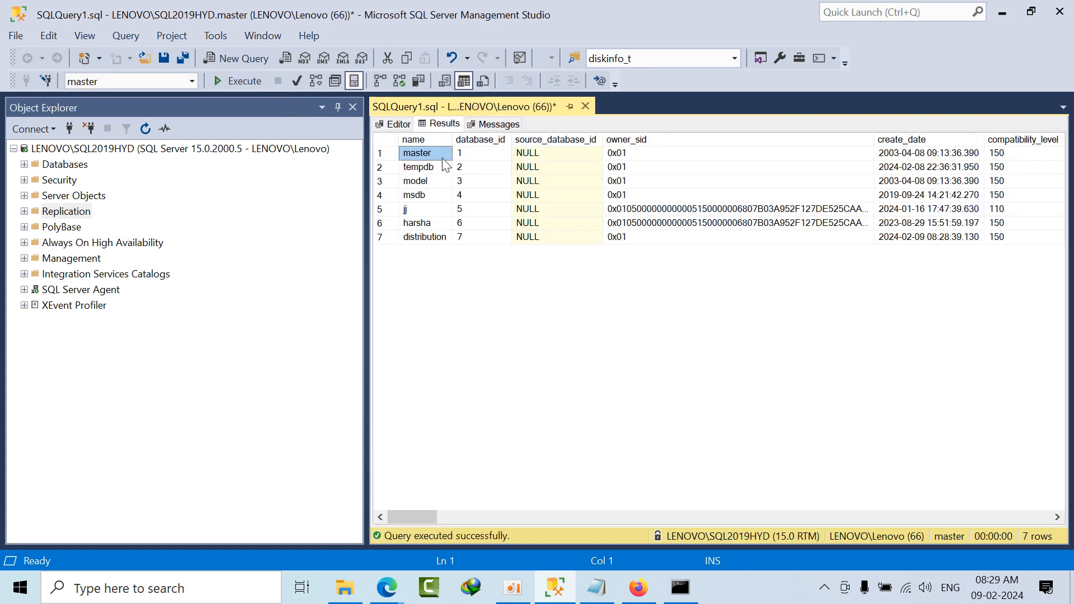
Step: Replace the asterisk in the query with the columns name,is_published,is_distributor and run it against sys.databases
click(399, 124)
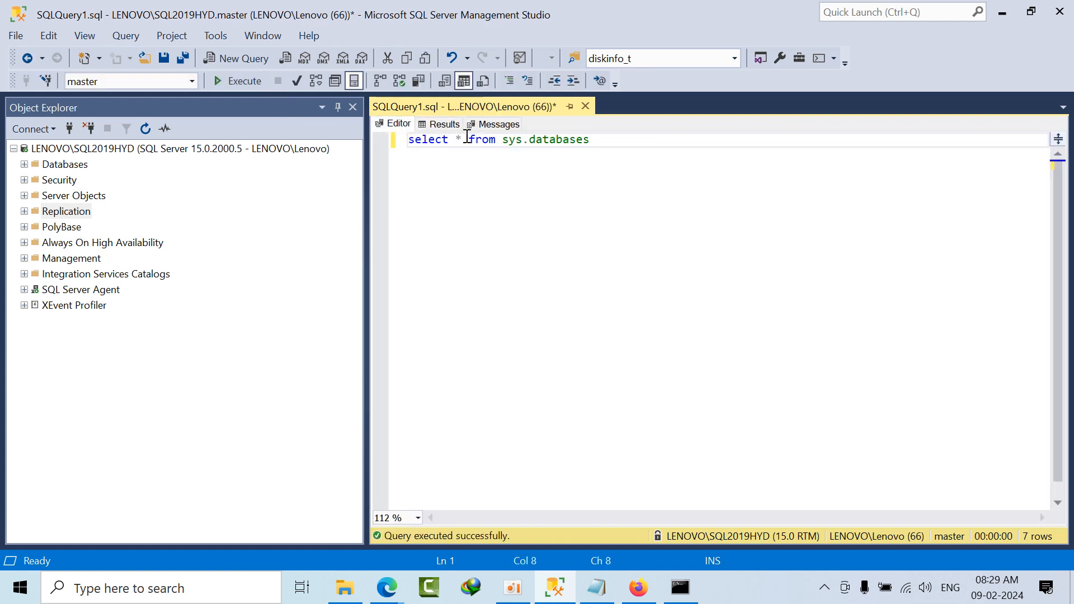
drag(462, 139, 453, 138)
text(na)
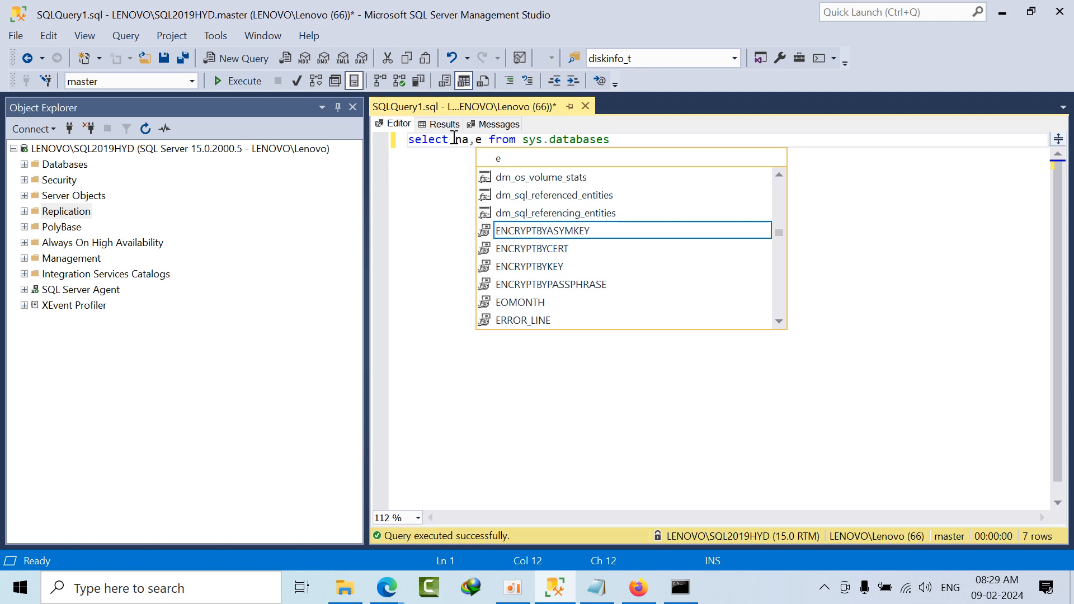
text(me,)
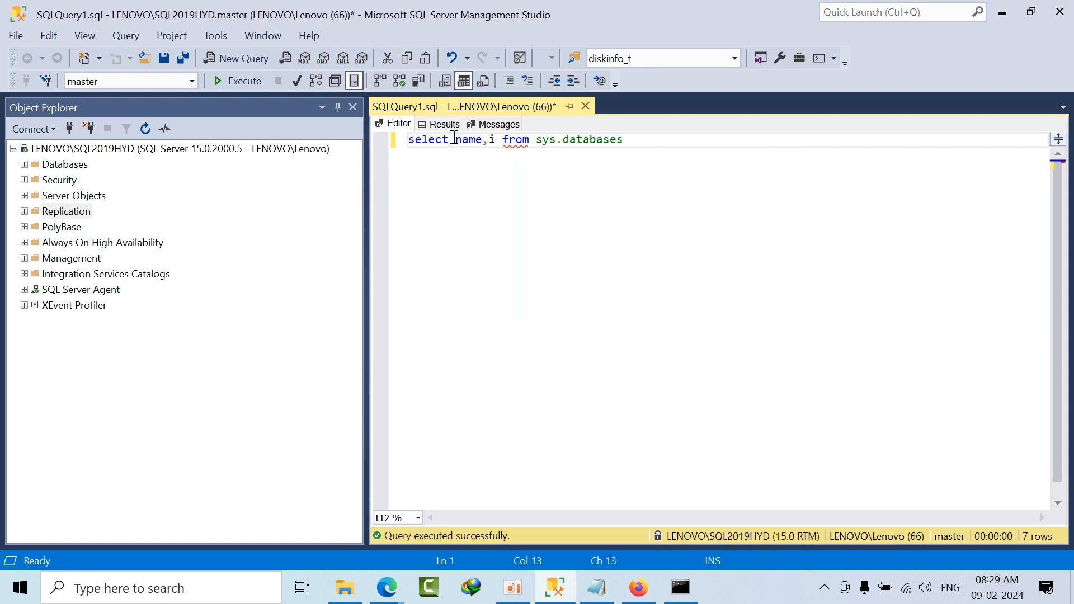
text(is_)
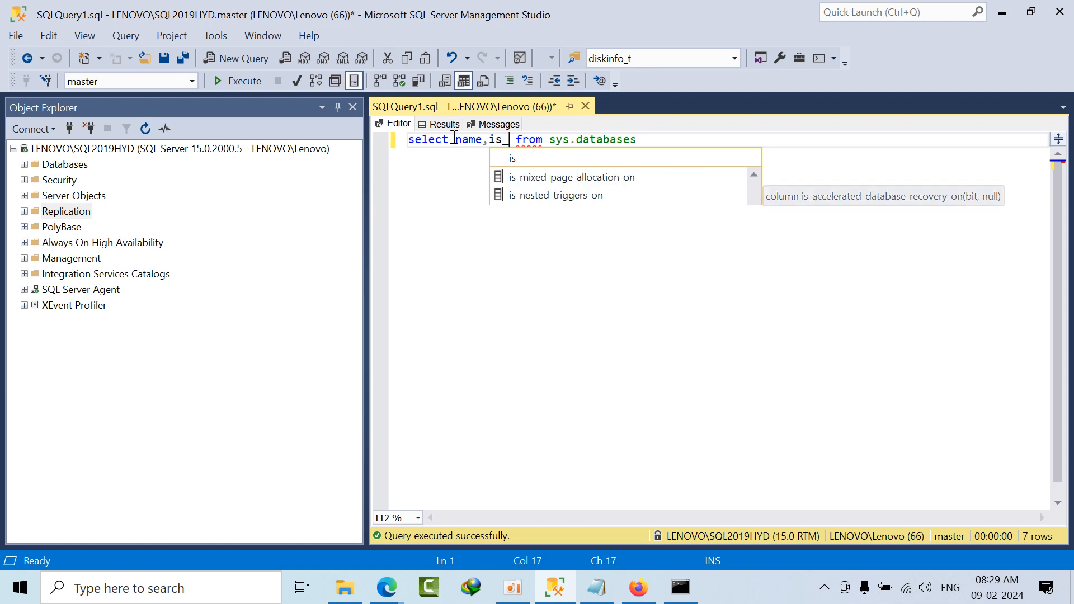
text(pub)
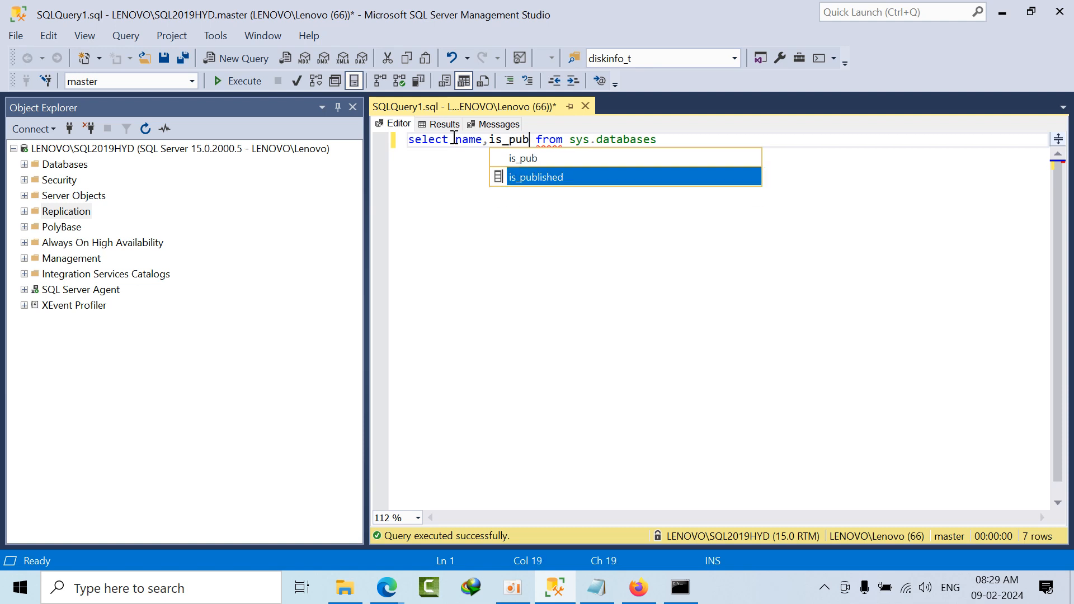
key(Tab)
text(,is)
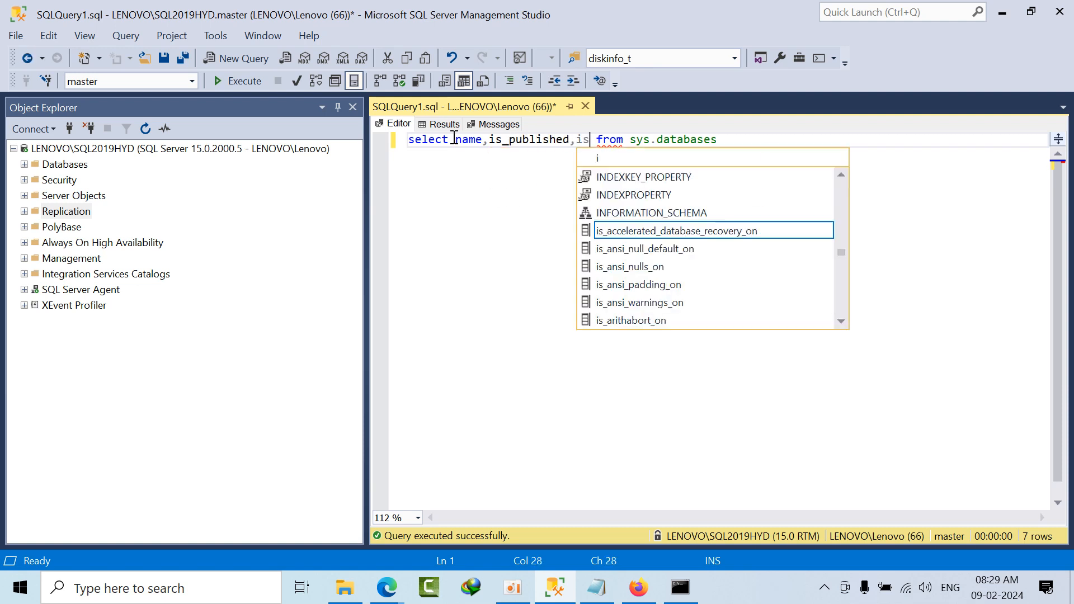
text(_)
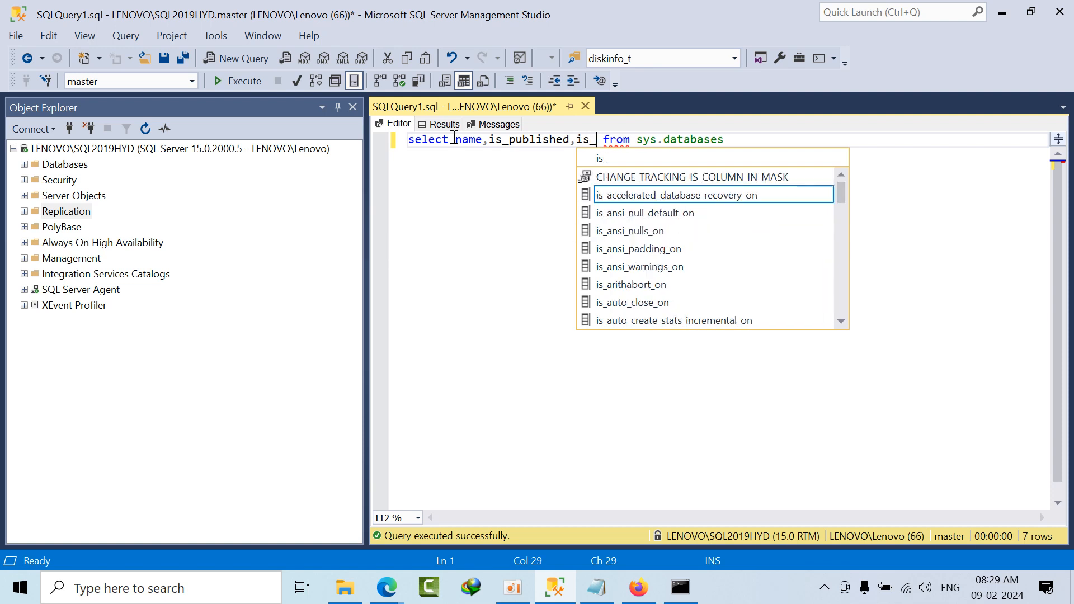
text(dis)
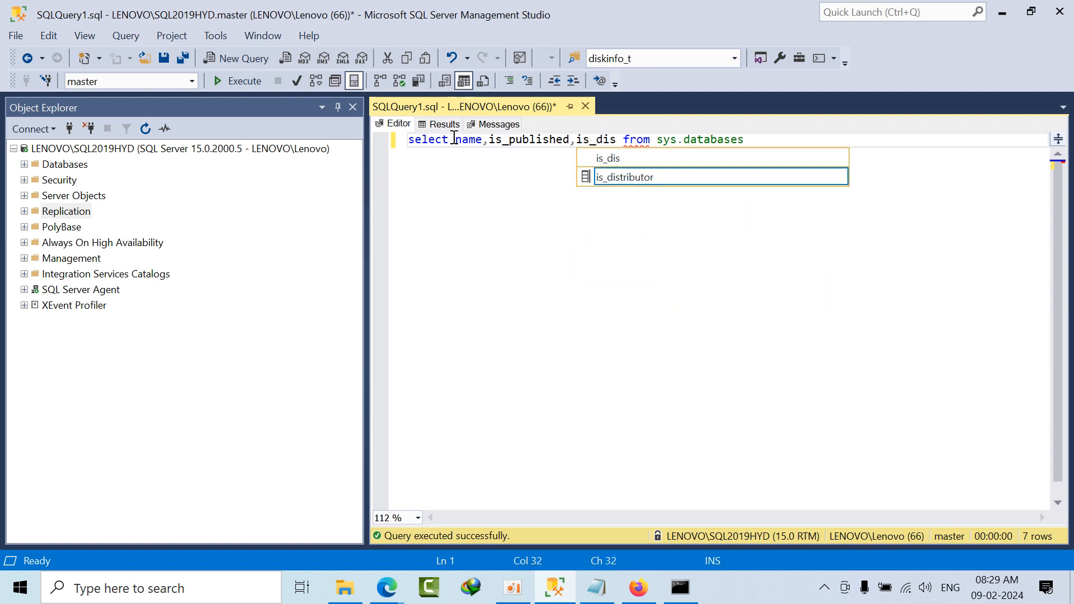
key(Tab)
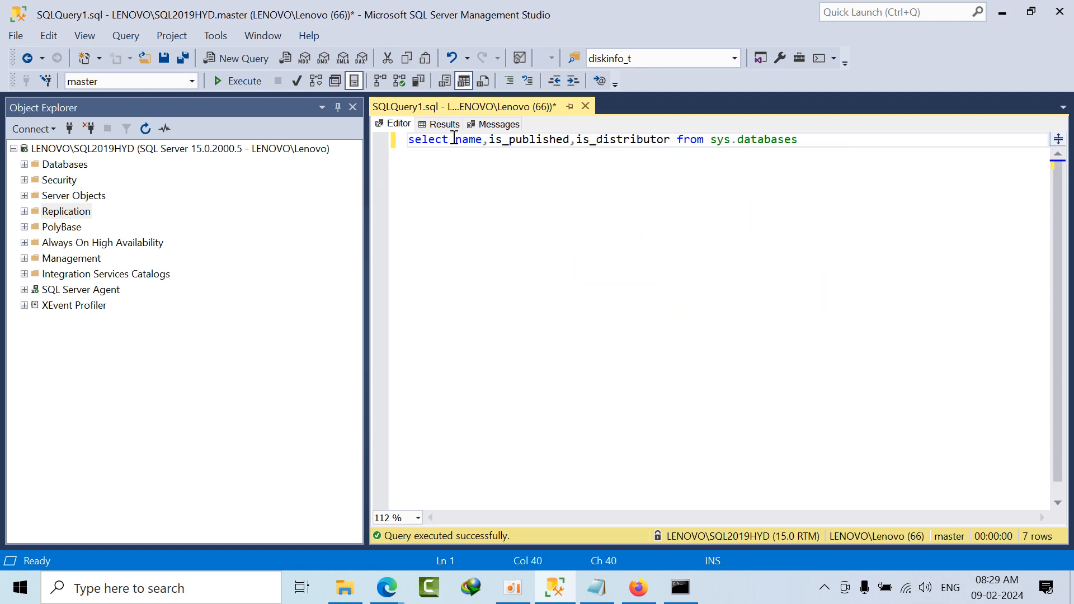
click(232, 84)
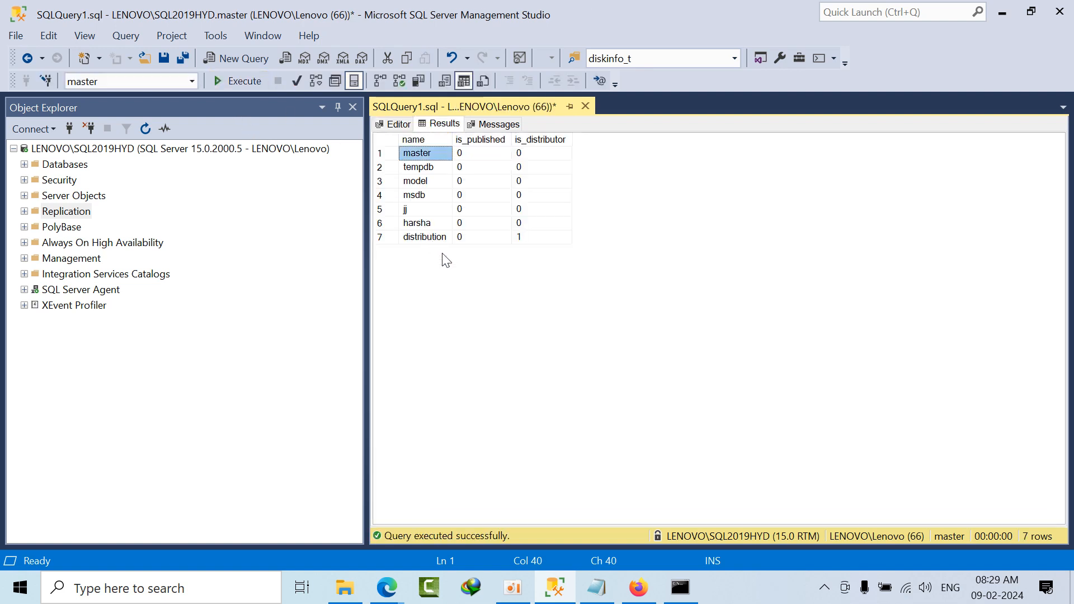
Step: Check the distribution row's is_distributor value, find that database under System Databases, and collapse the Databases folder
click(431, 238)
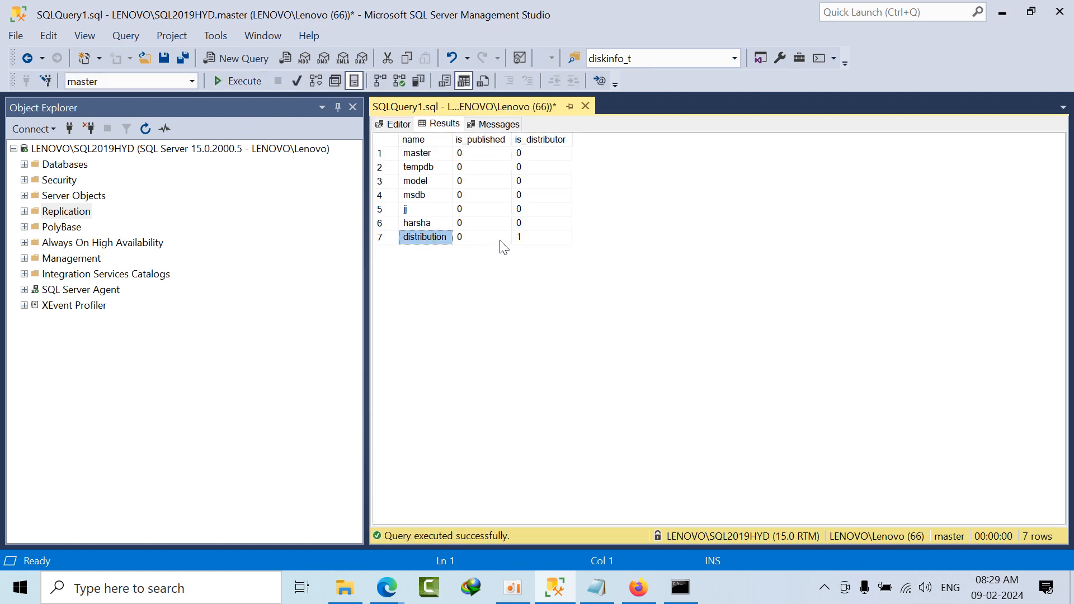
click(540, 241)
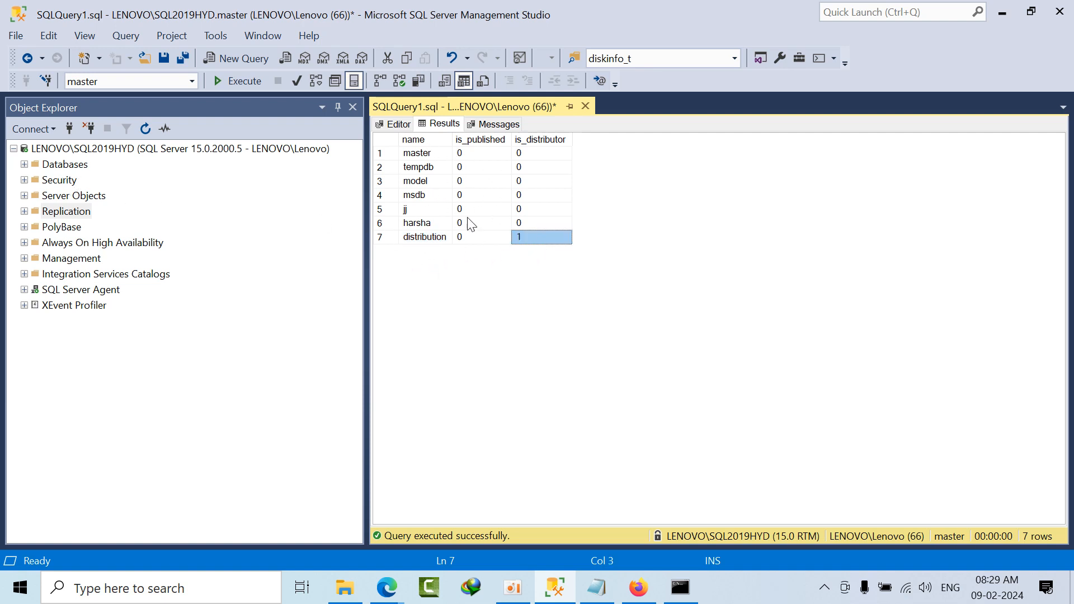
double_click(61, 164)
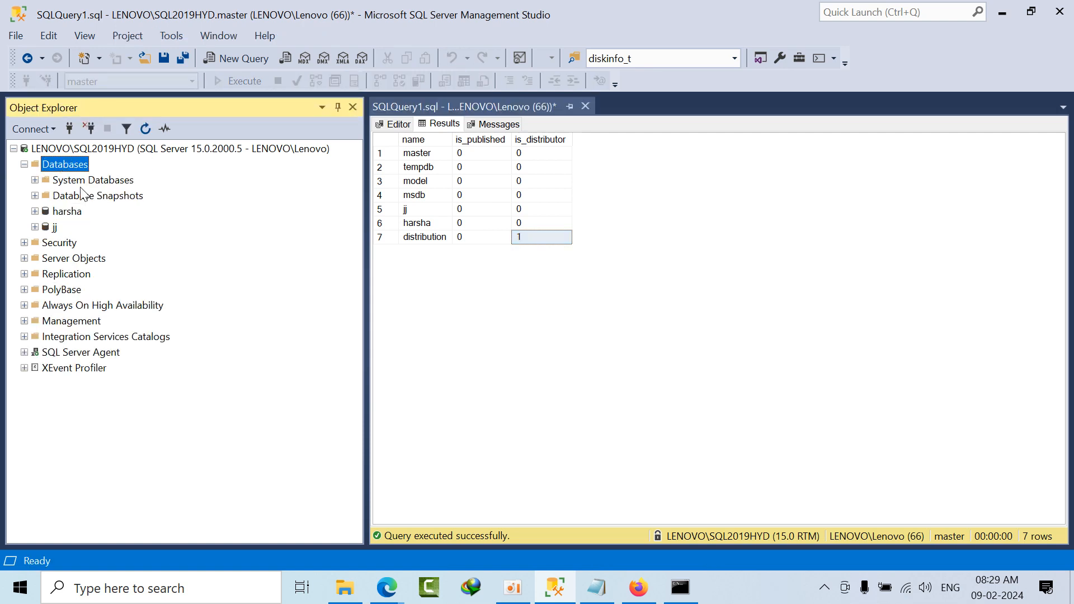
double_click(84, 179)
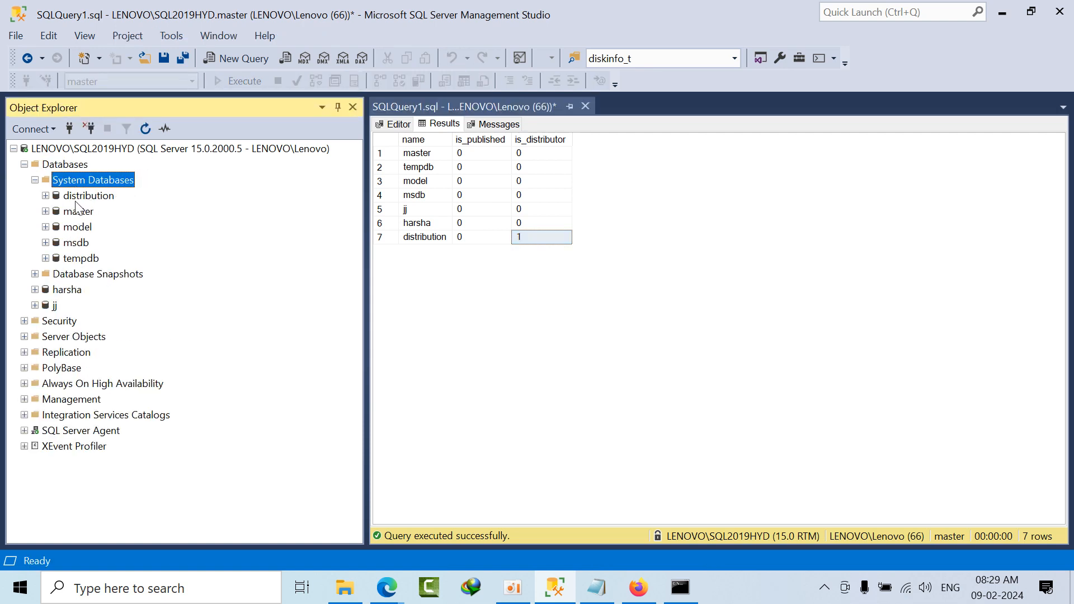
click(35, 180)
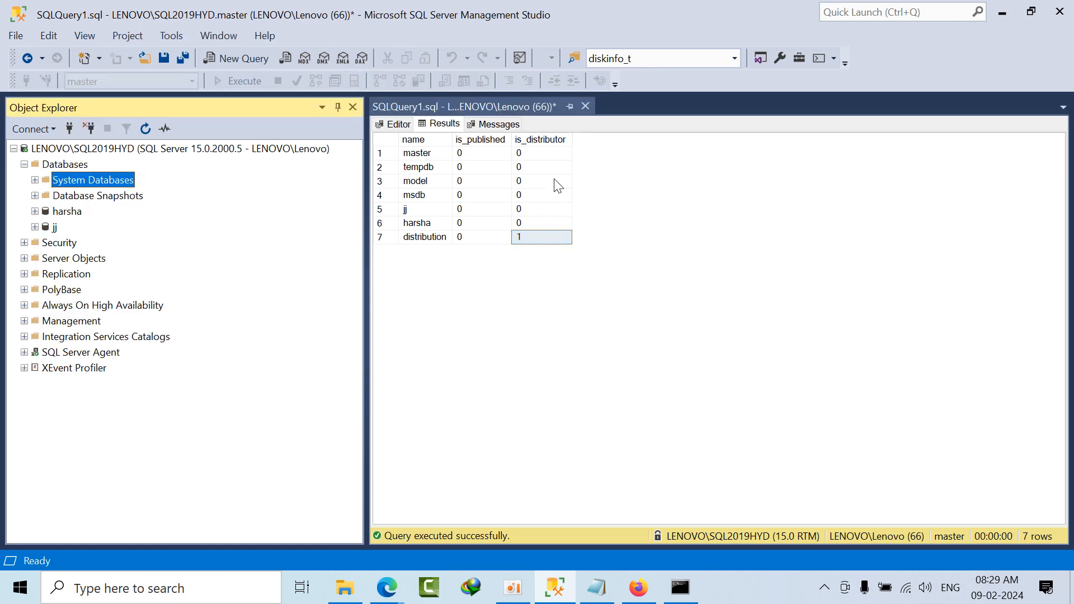
click(29, 164)
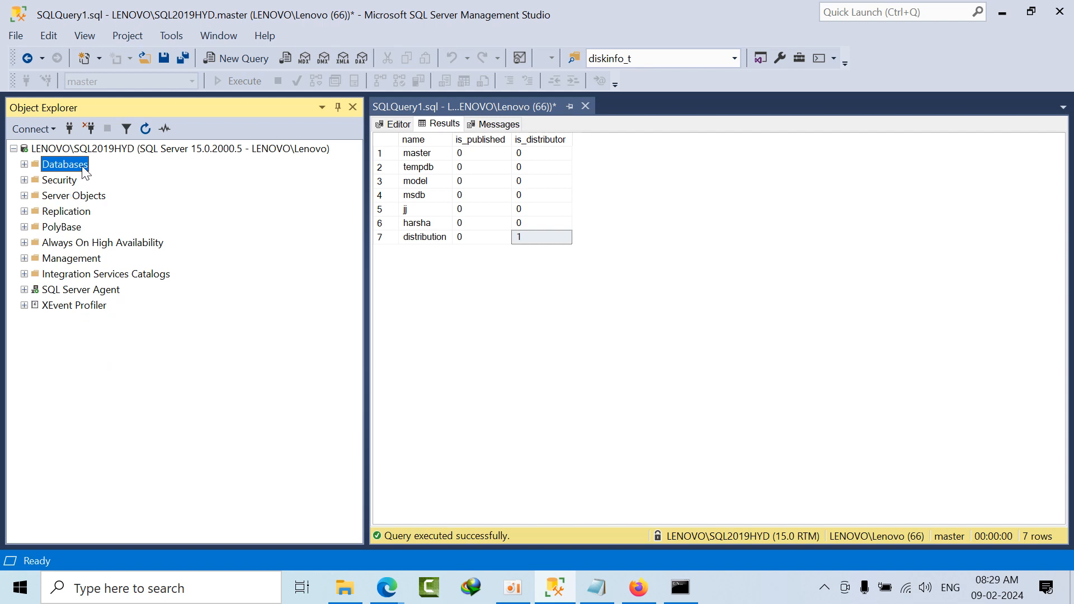
click(64, 196)
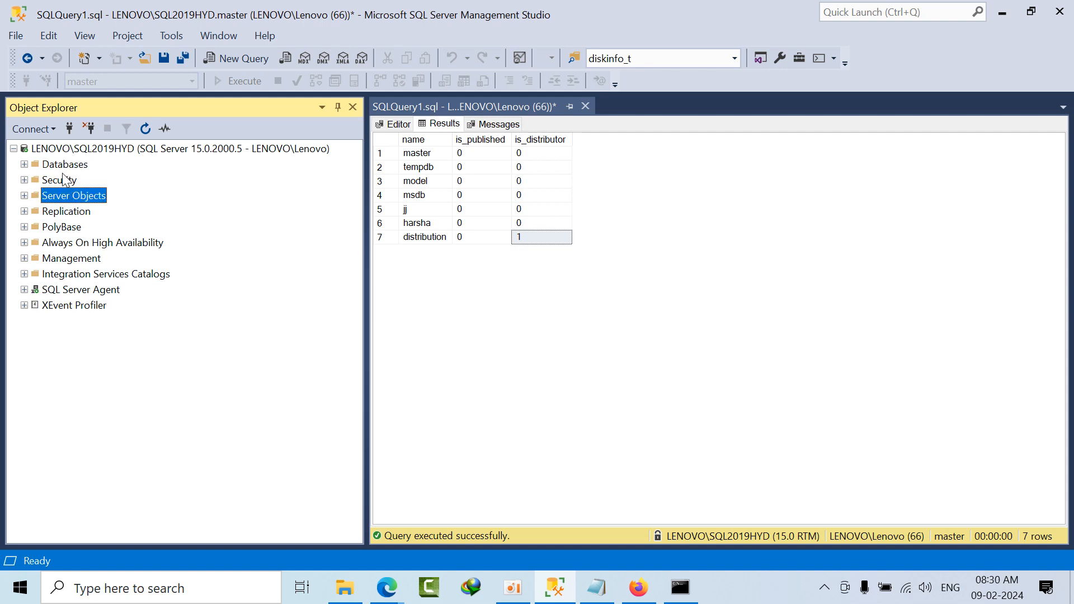
double_click(67, 212)
click(74, 228)
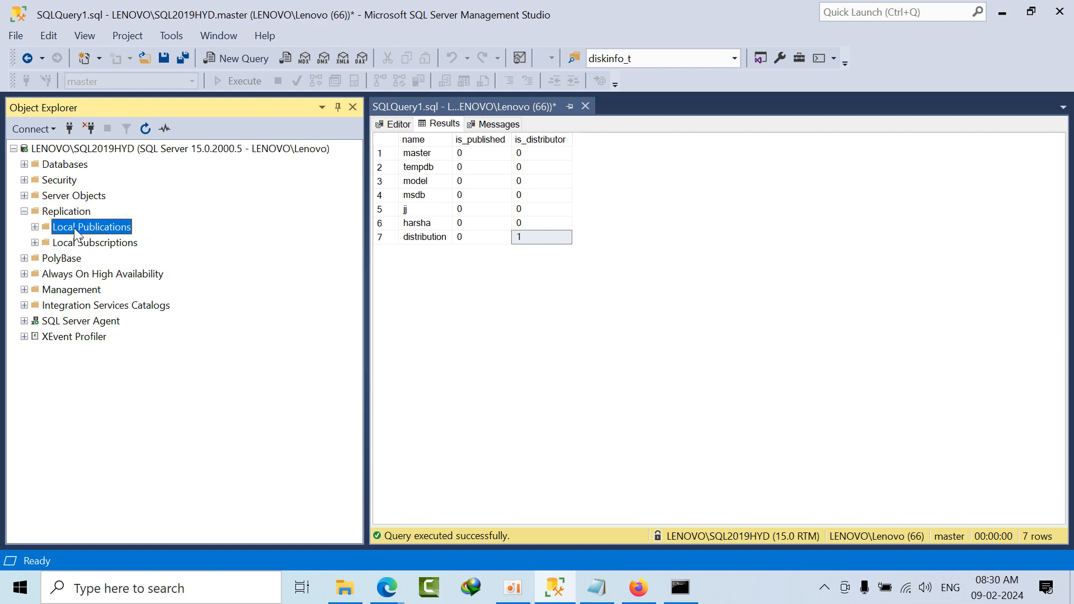
right_click(74, 228)
click(92, 237)
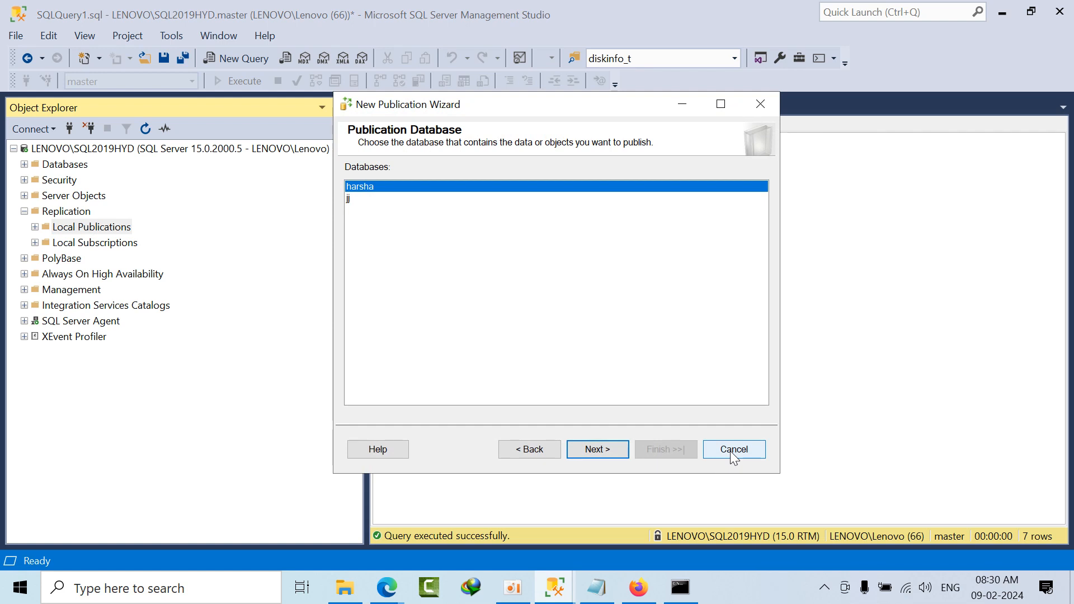
click(730, 451)
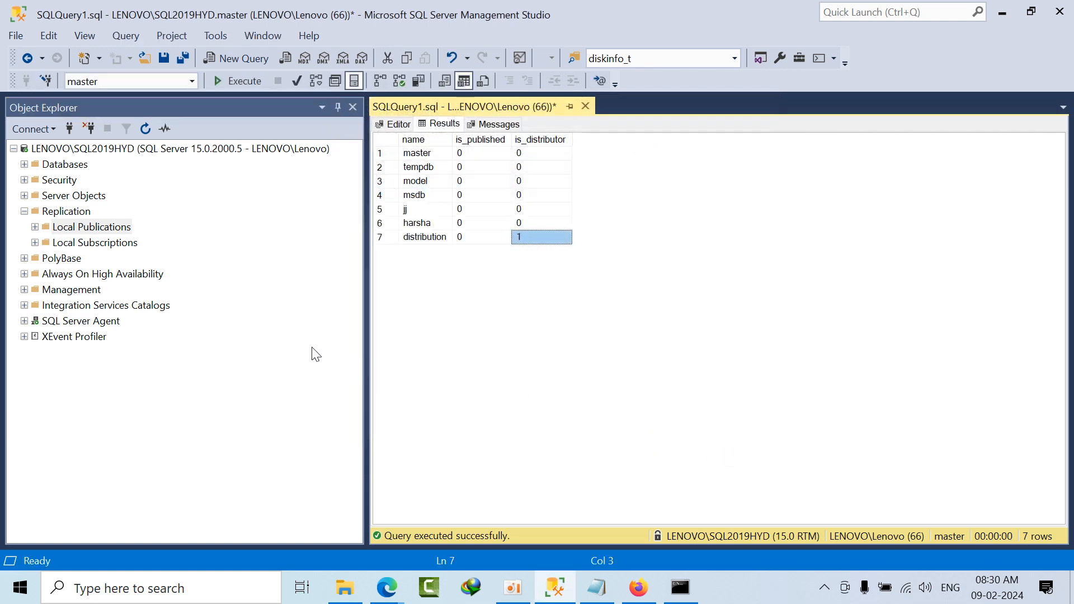
Step: Inspect the column design of the Person.AddressType table in the harsha database, close the design, and collapse the database
double_click(62, 168)
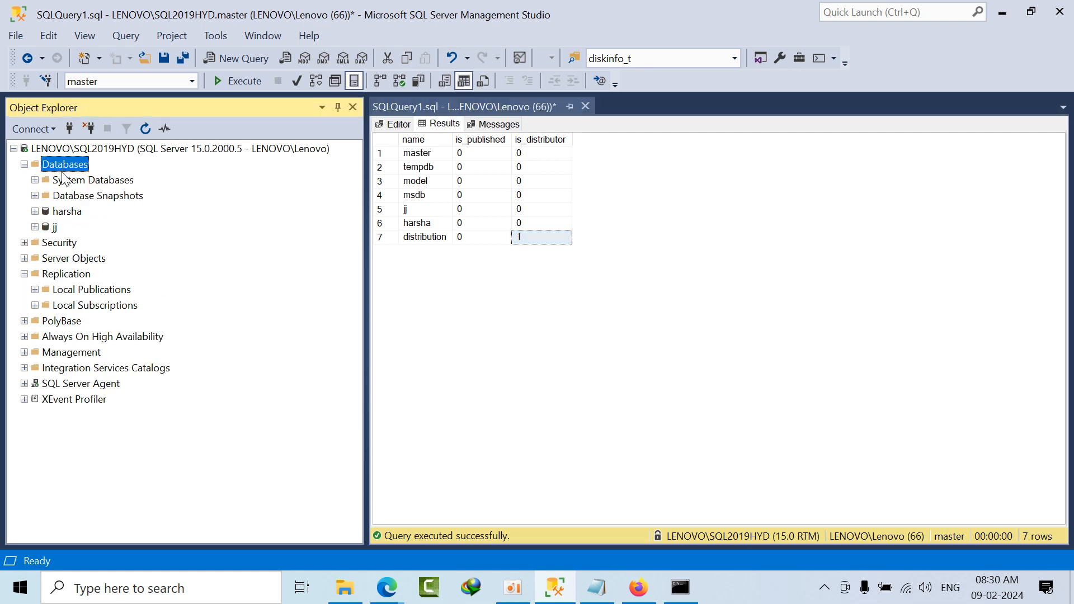
double_click(67, 212)
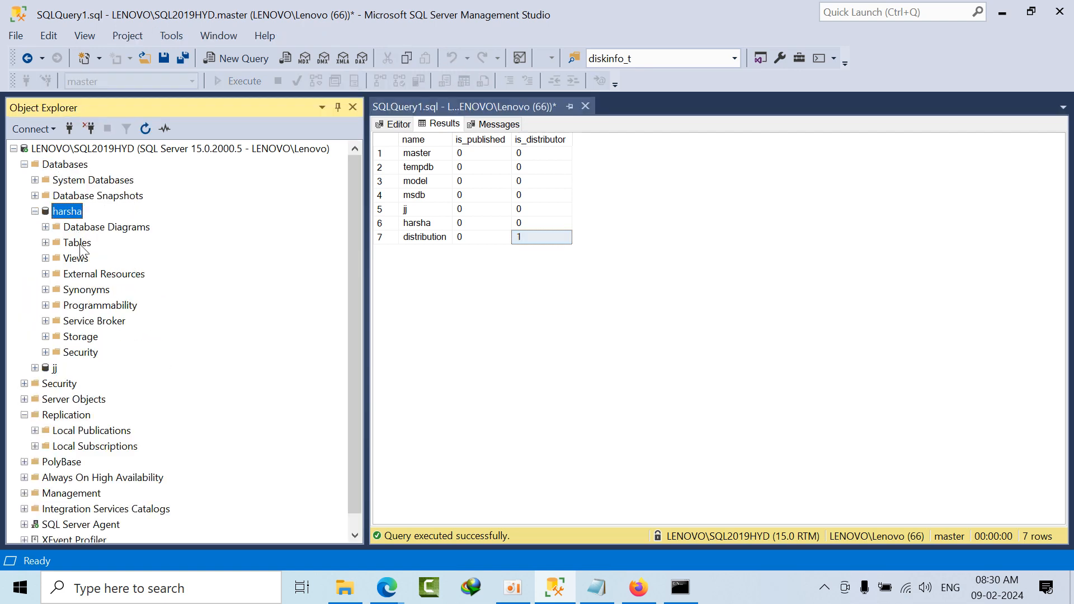
double_click(77, 243)
click(108, 321)
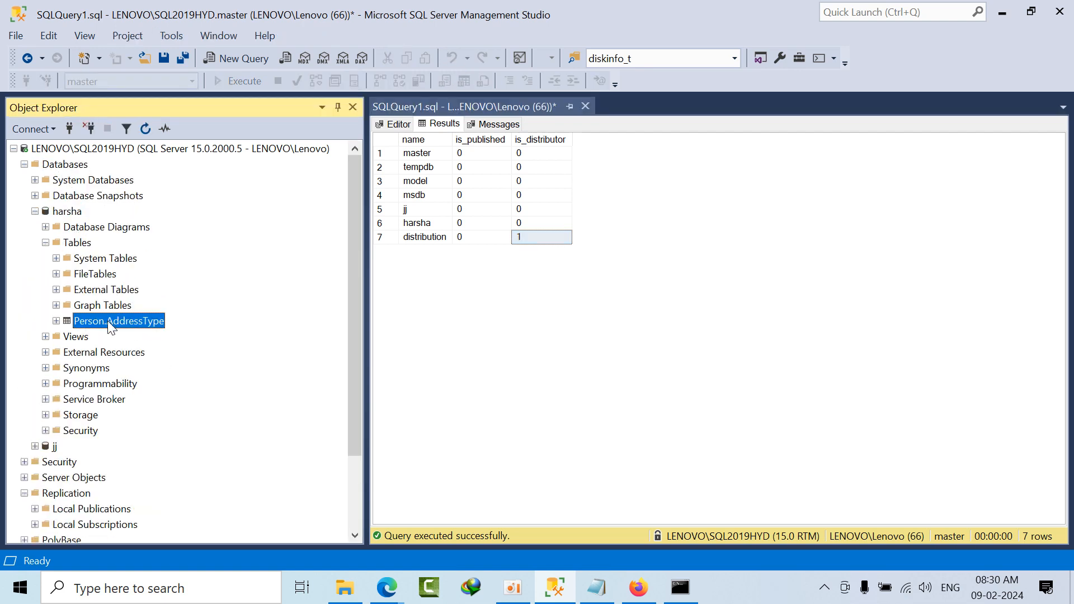
right_click(107, 320)
click(149, 270)
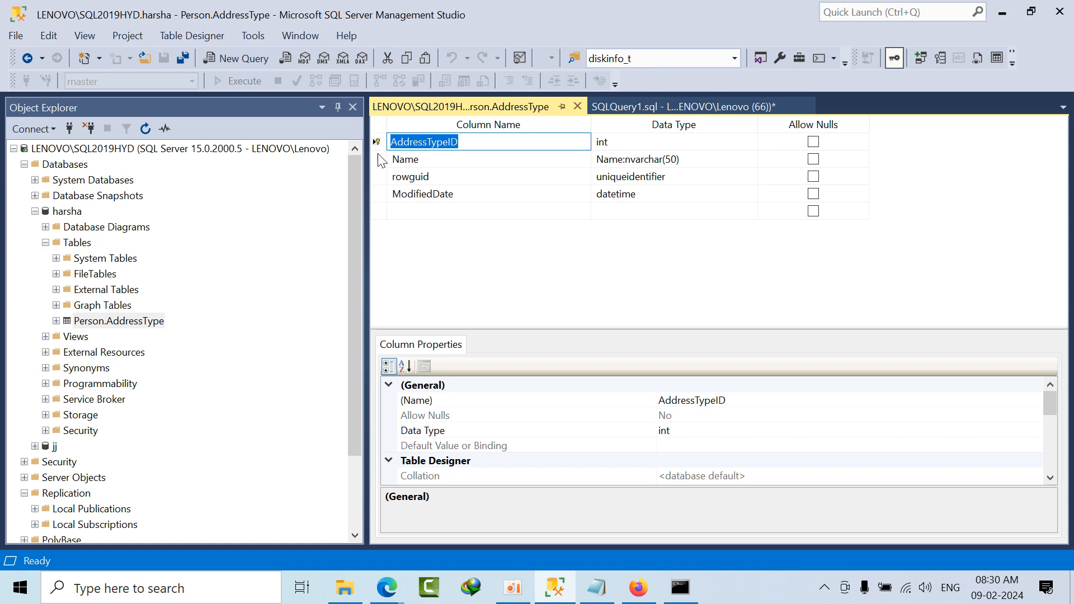
click(577, 106)
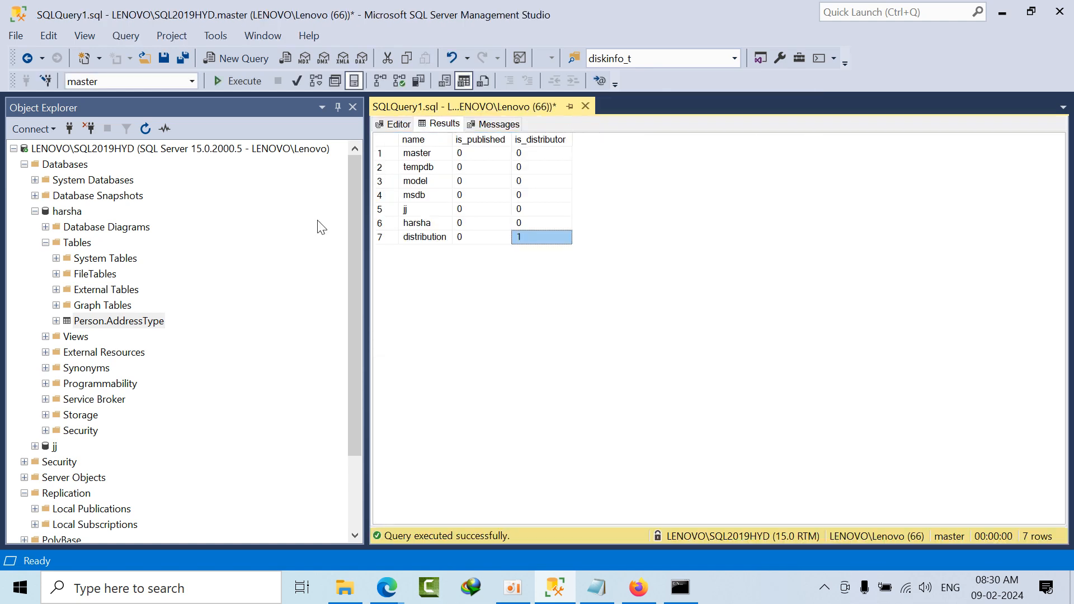
click(35, 212)
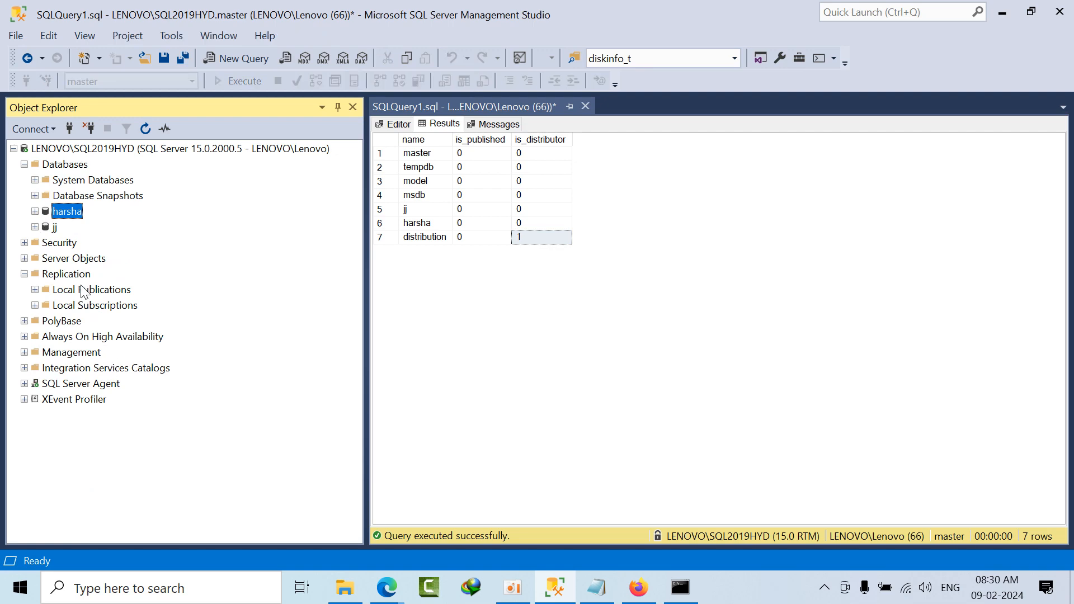
Step: Start a new local publication on the harsha database and choose Transactional publication as its type
right_click(85, 289)
click(98, 300)
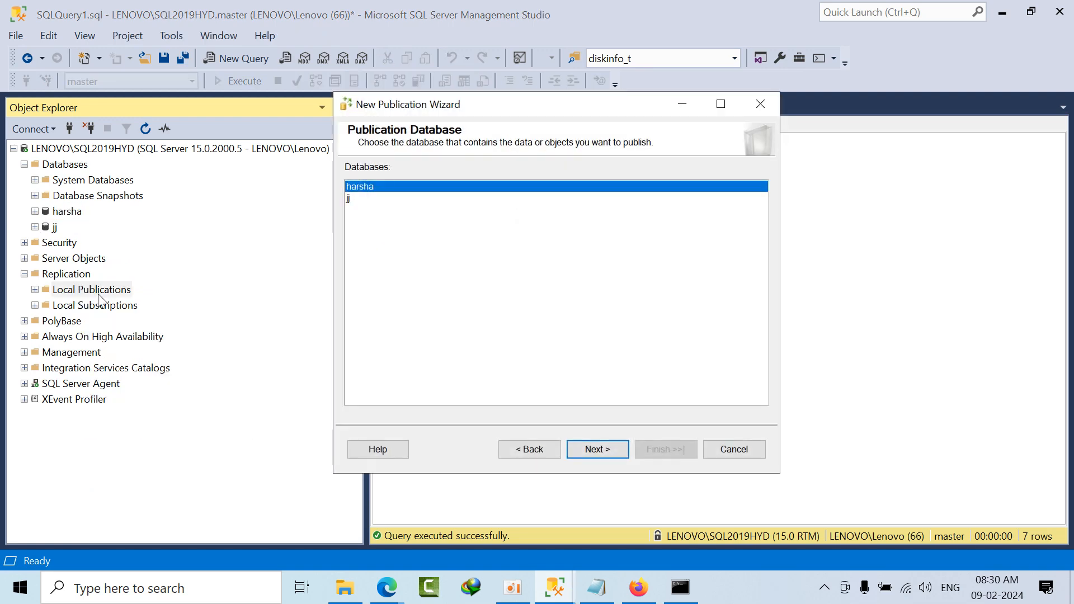
click(599, 450)
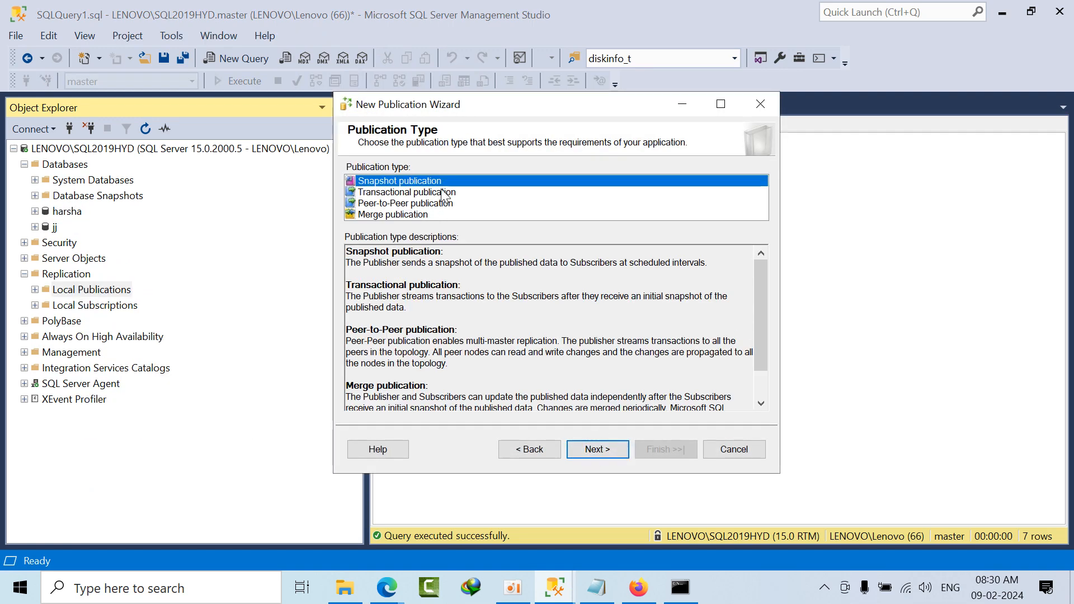
click(443, 192)
click(616, 451)
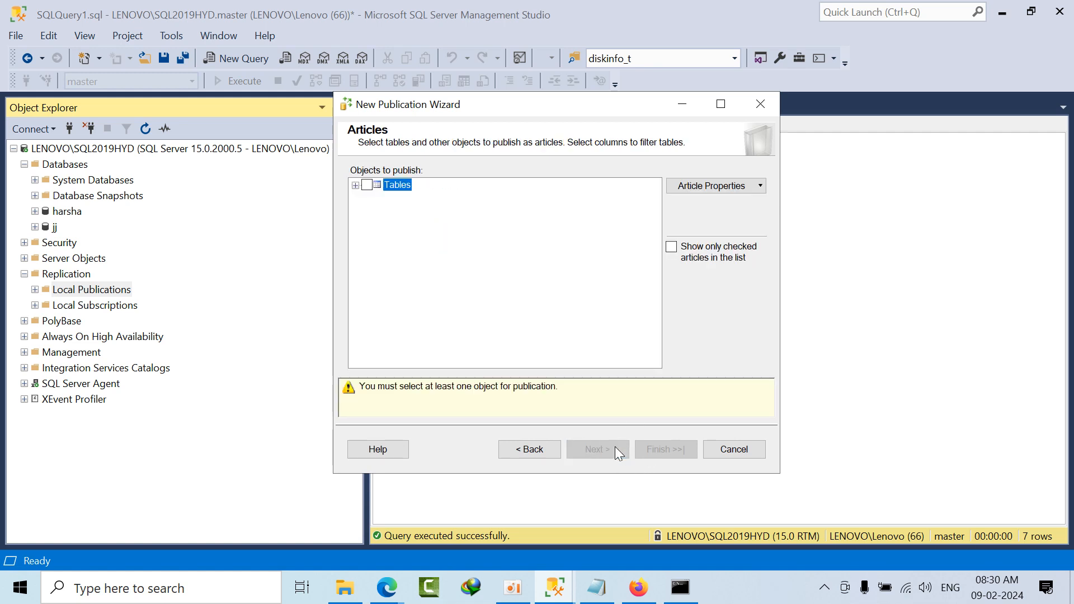
Step: Publish the AddressType (Person) table as an article and create a snapshot immediately, keeping it available to initialize subscriptions
click(356, 185)
click(367, 185)
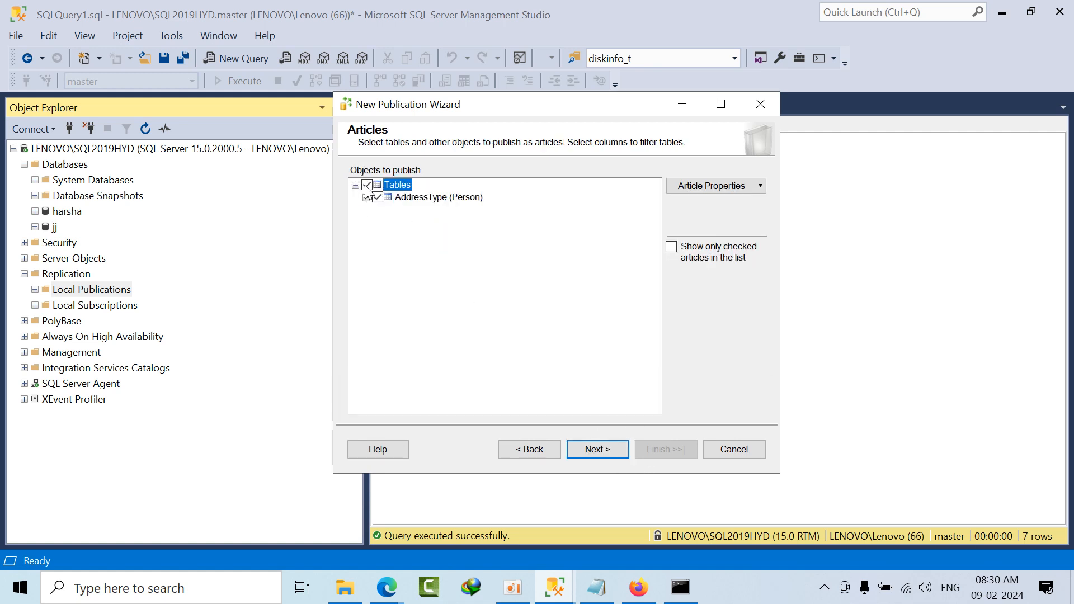
click(607, 448)
click(607, 449)
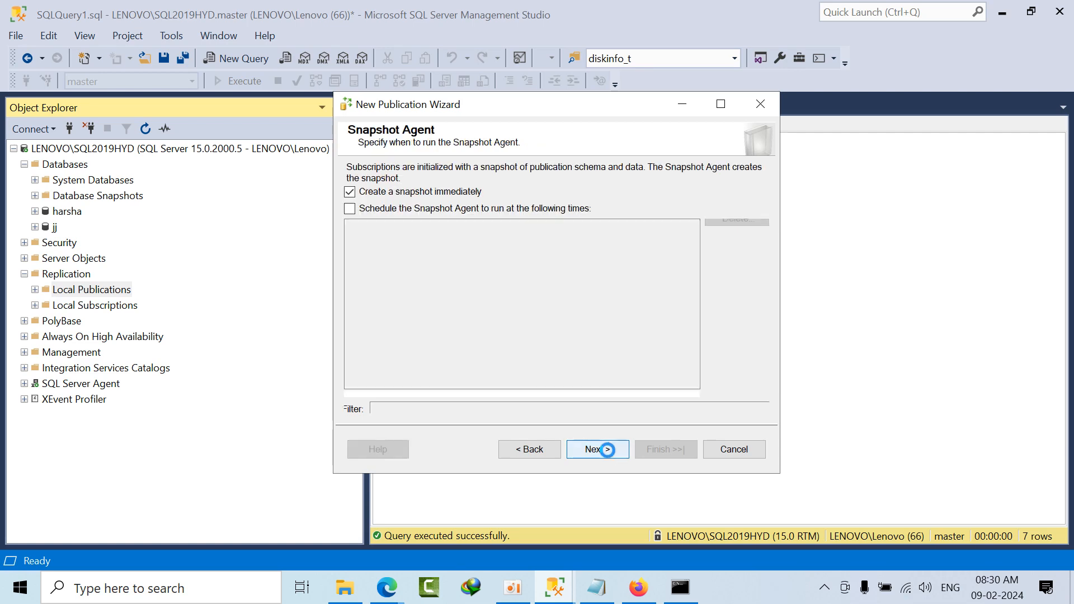
click(437, 193)
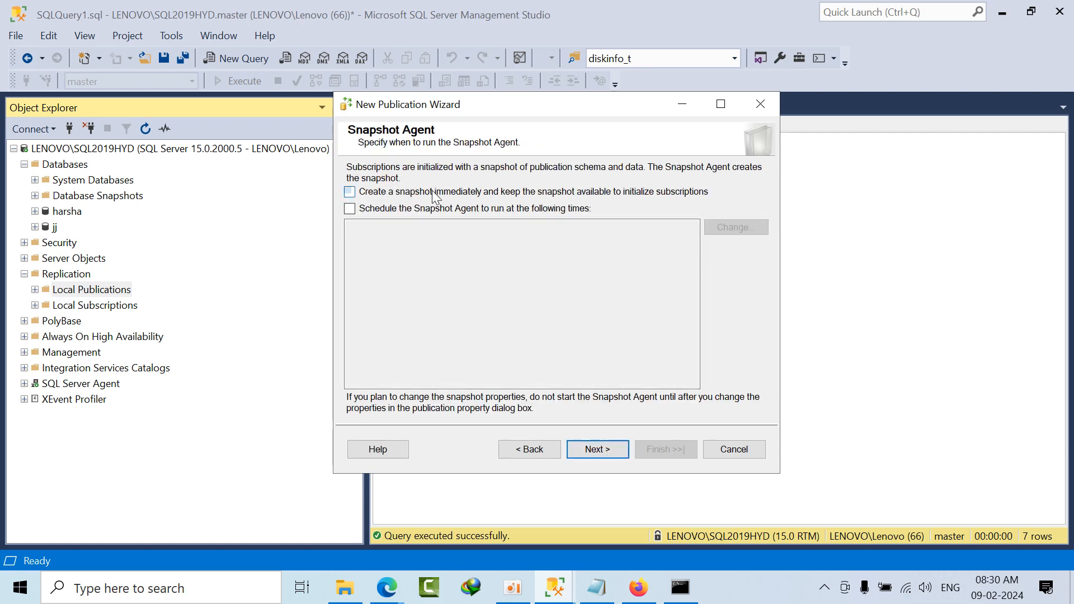
click(607, 448)
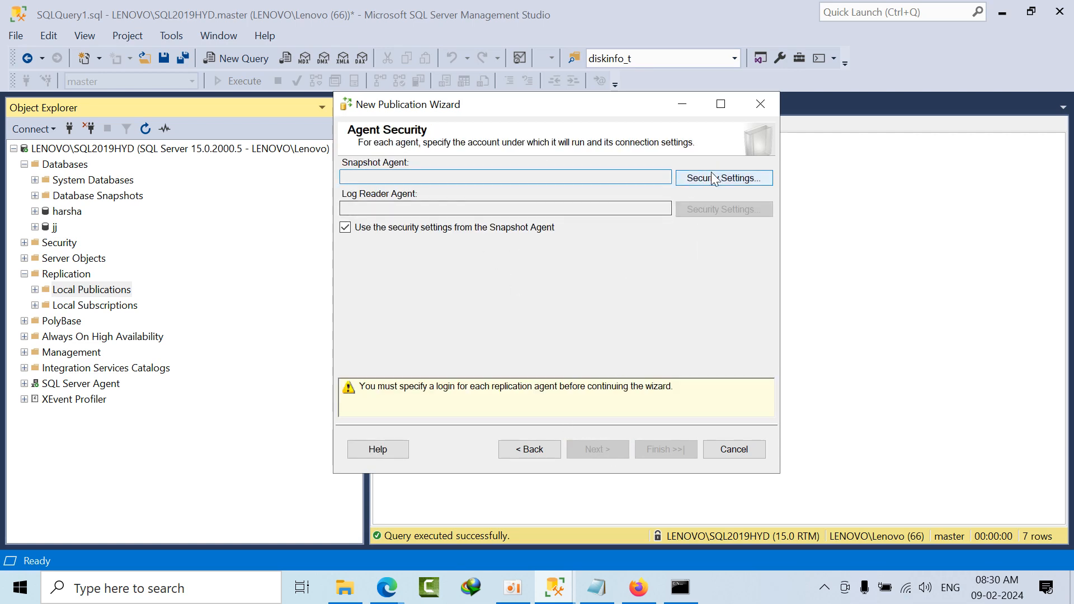
Step: Set the Snapshot Agent to run under the SQL Server Agent service account and continue to the wizard's summary
click(721, 176)
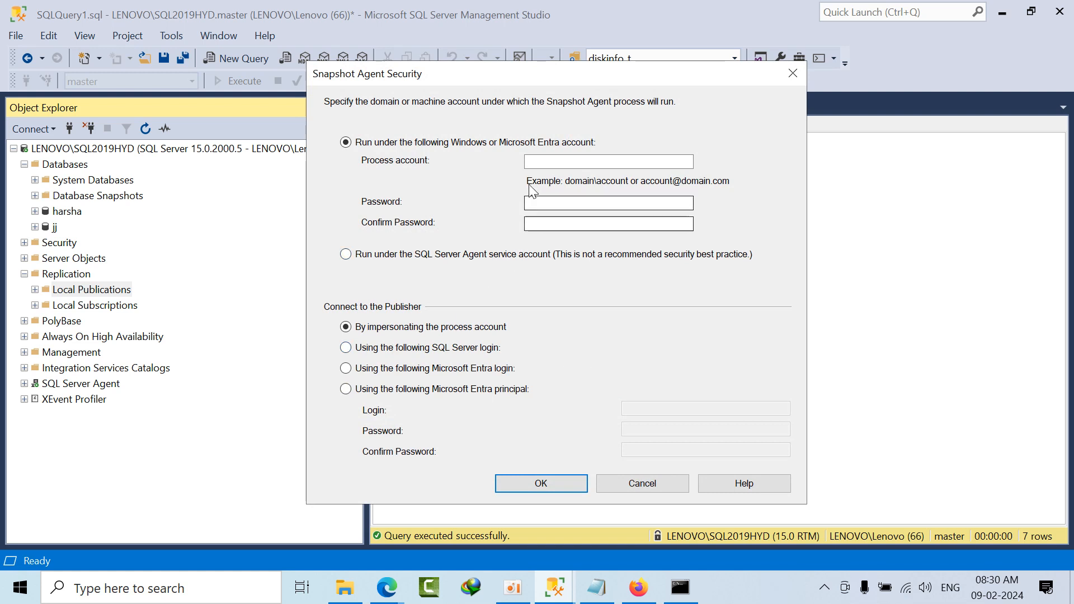
click(391, 260)
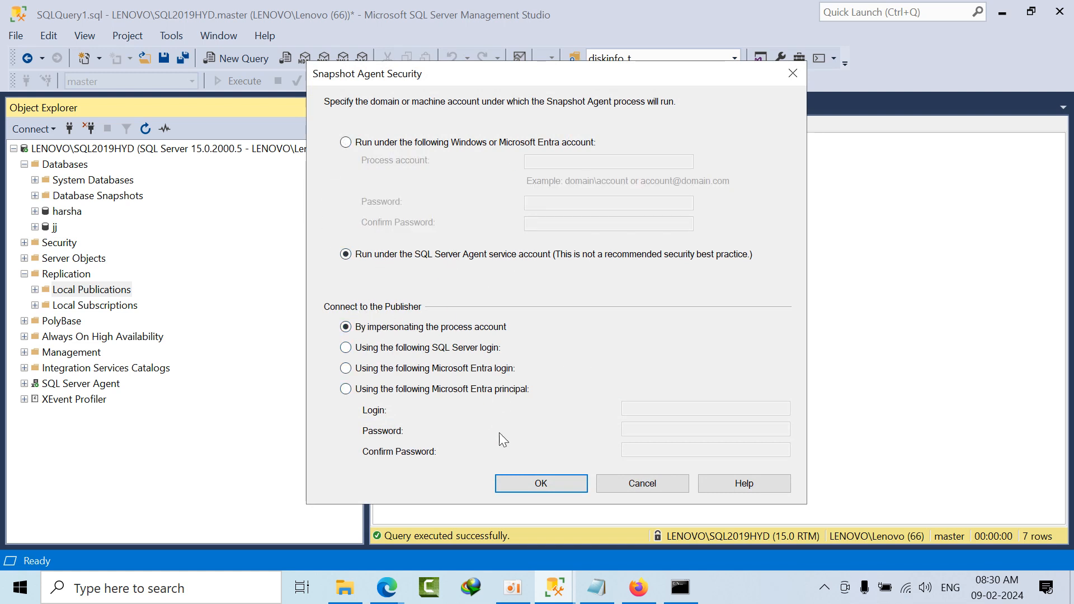
click(521, 482)
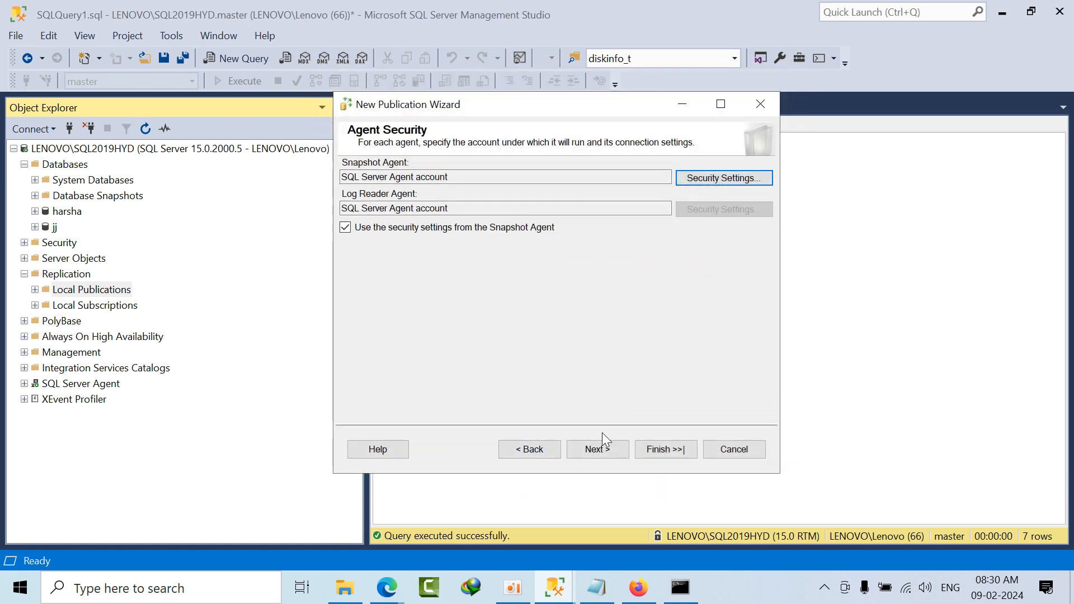
click(618, 447)
click(618, 450)
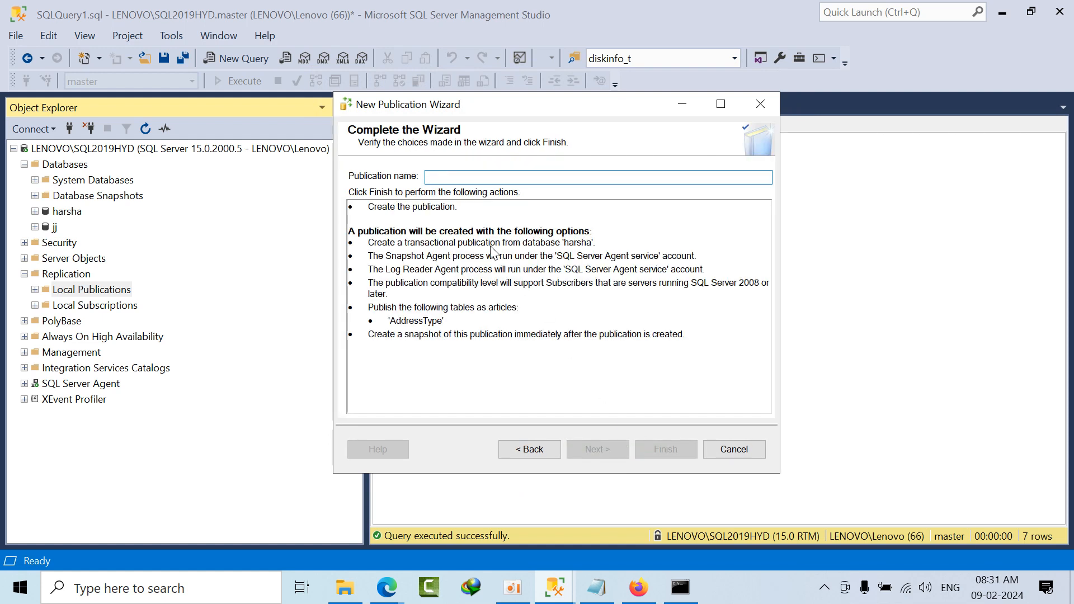
Step: Name the publication TR, create it, and close the wizard
text(TR)
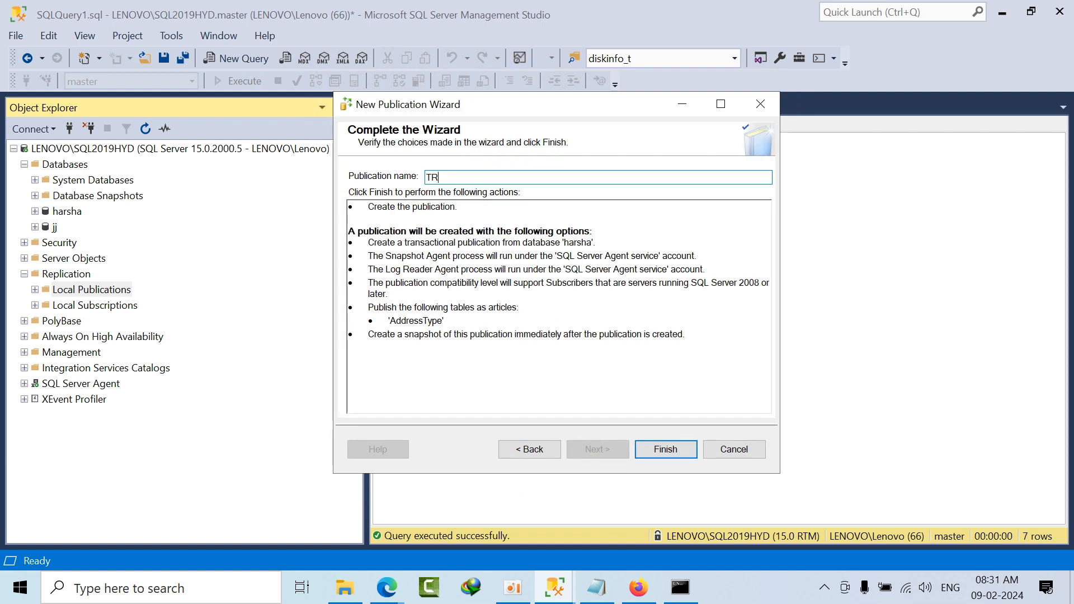
click(658, 449)
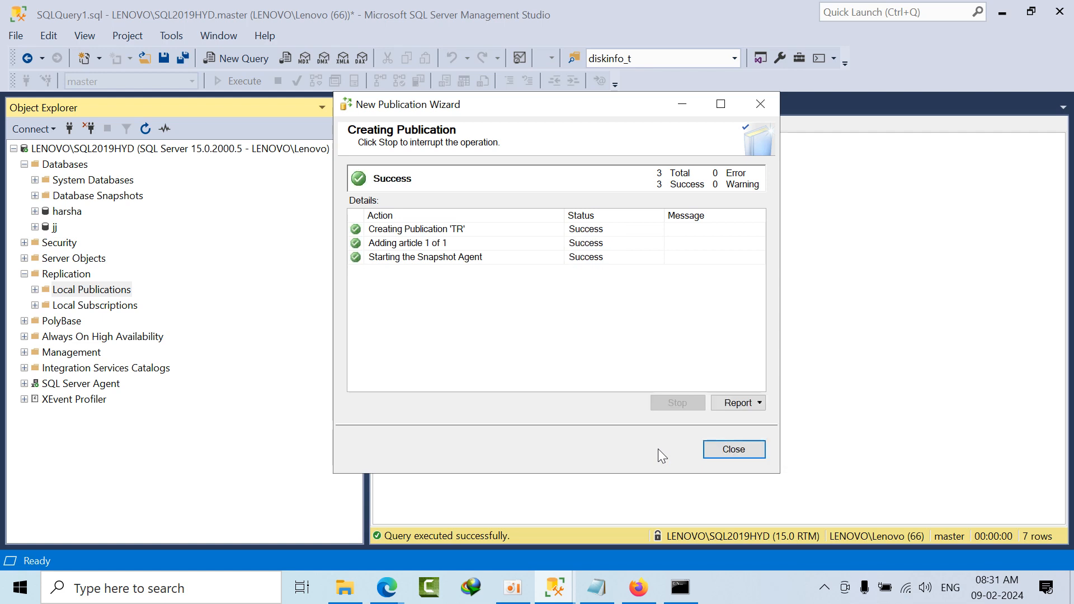
click(742, 450)
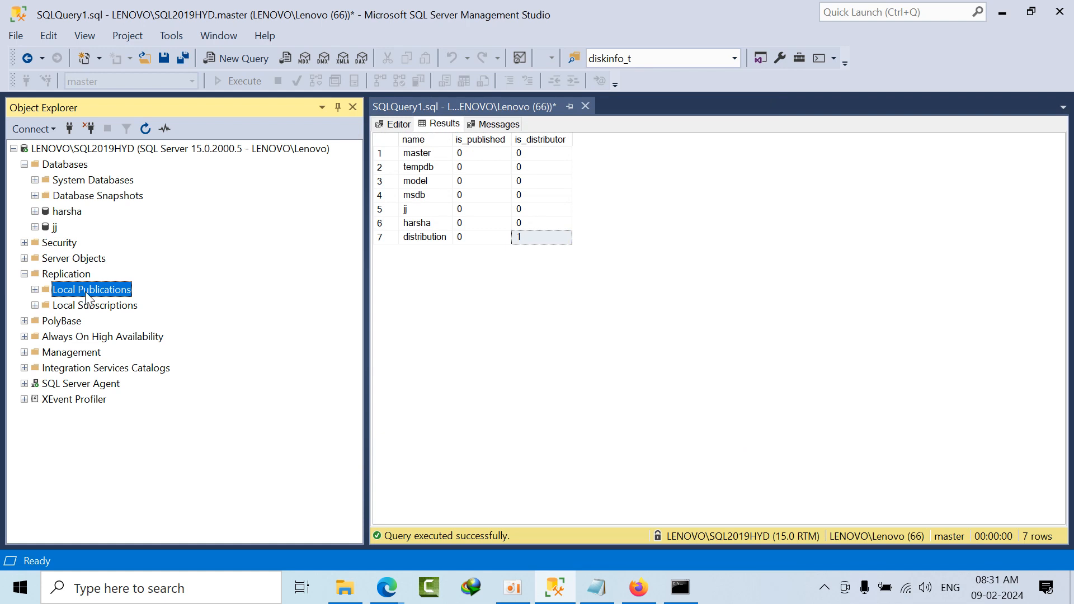
Step: Refresh the Local Publications folder and expand it
right_click(87, 297)
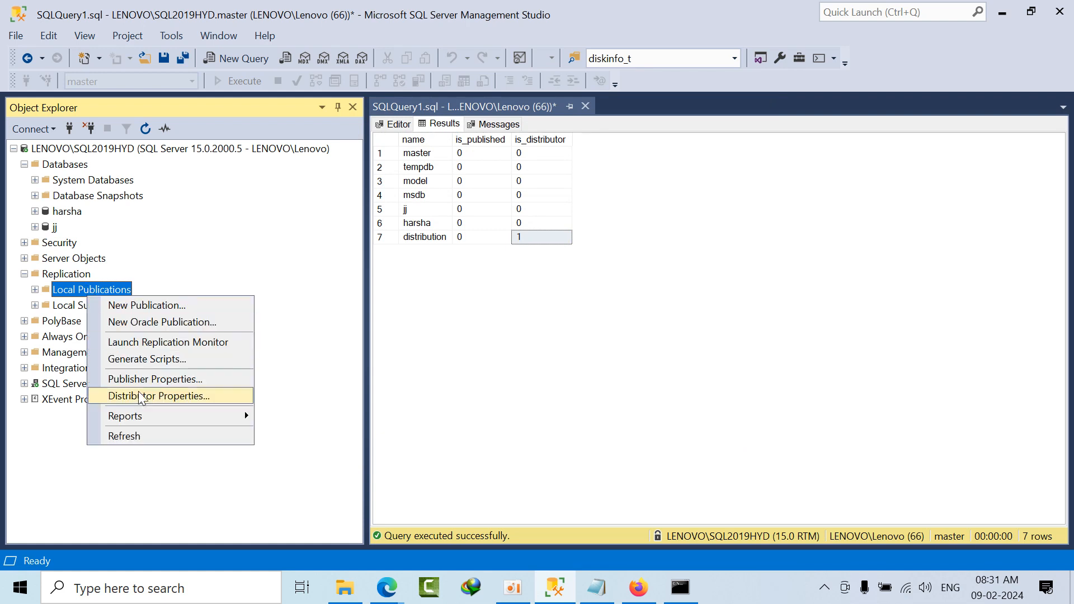
click(149, 438)
click(36, 289)
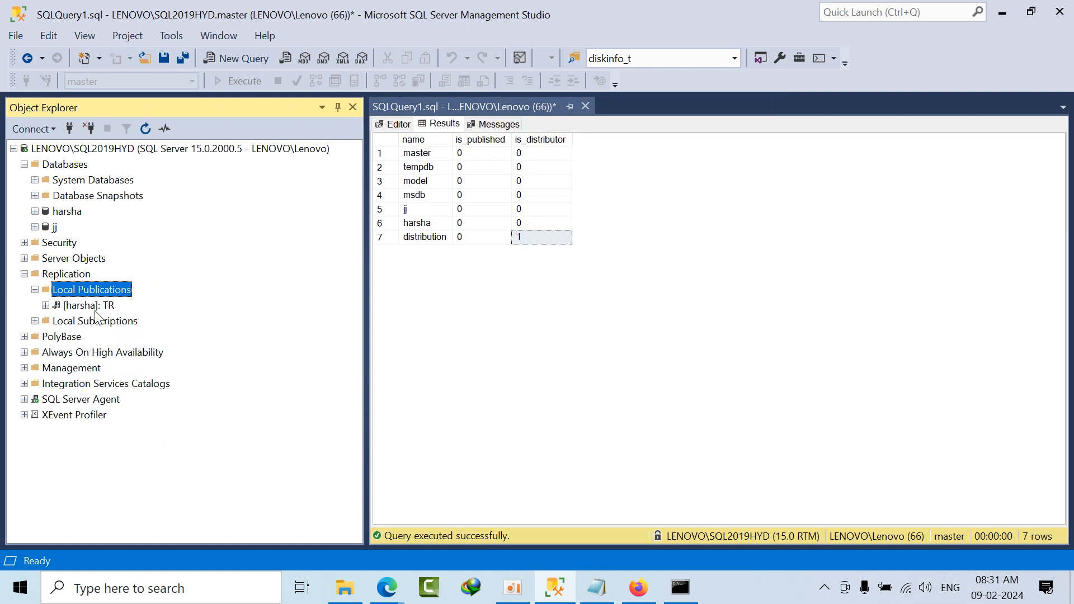
Step: Start a new subscription to the TR publication with all agents running at the Distributor (push subscriptions)
click(100, 307)
right_click(99, 307)
click(125, 315)
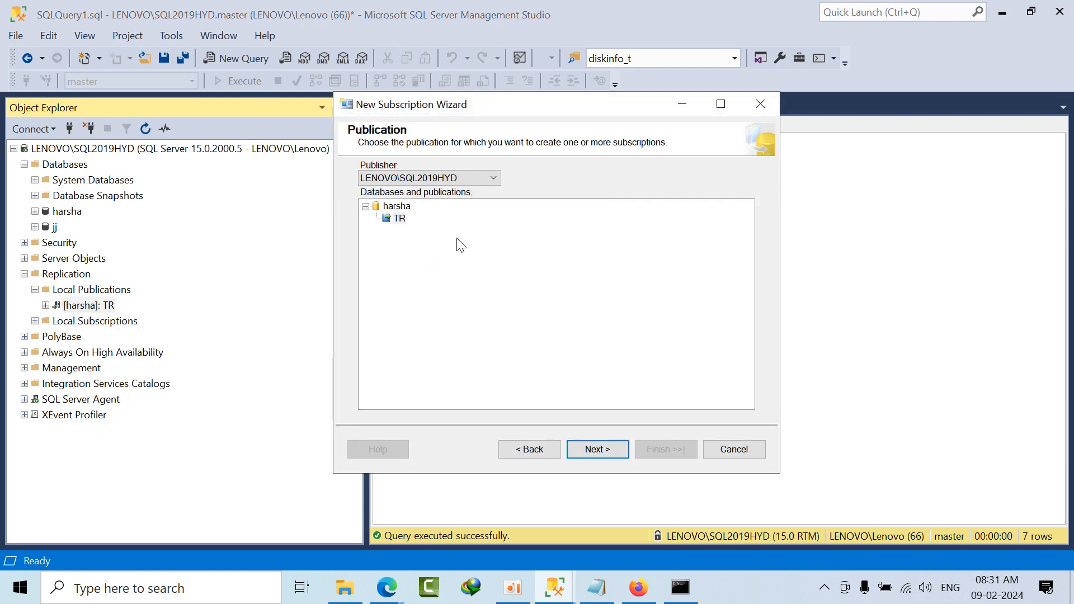
click(594, 448)
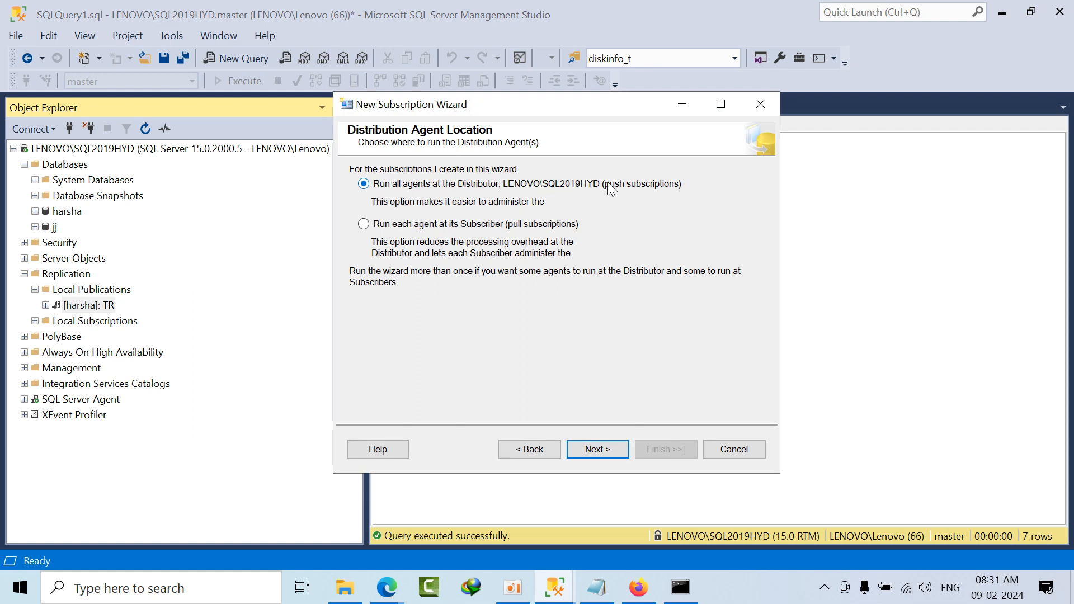
click(468, 226)
click(517, 186)
click(594, 448)
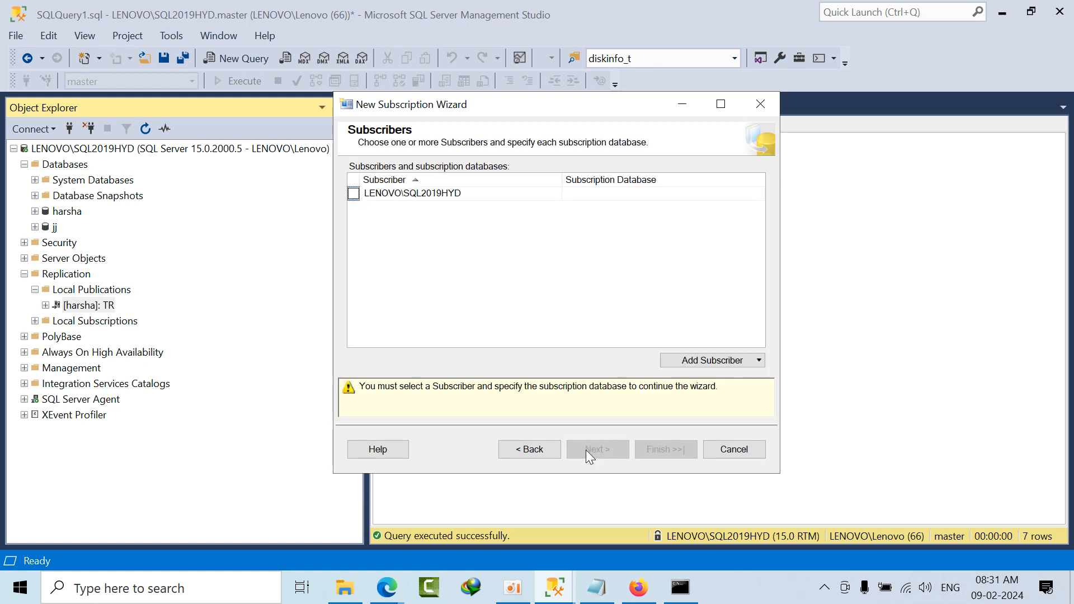
Step: Add testdemo08.database.windows.net,1433 as a SQL Server subscriber, connecting with SQL Server Authentication and the saved login
click(715, 361)
click(710, 383)
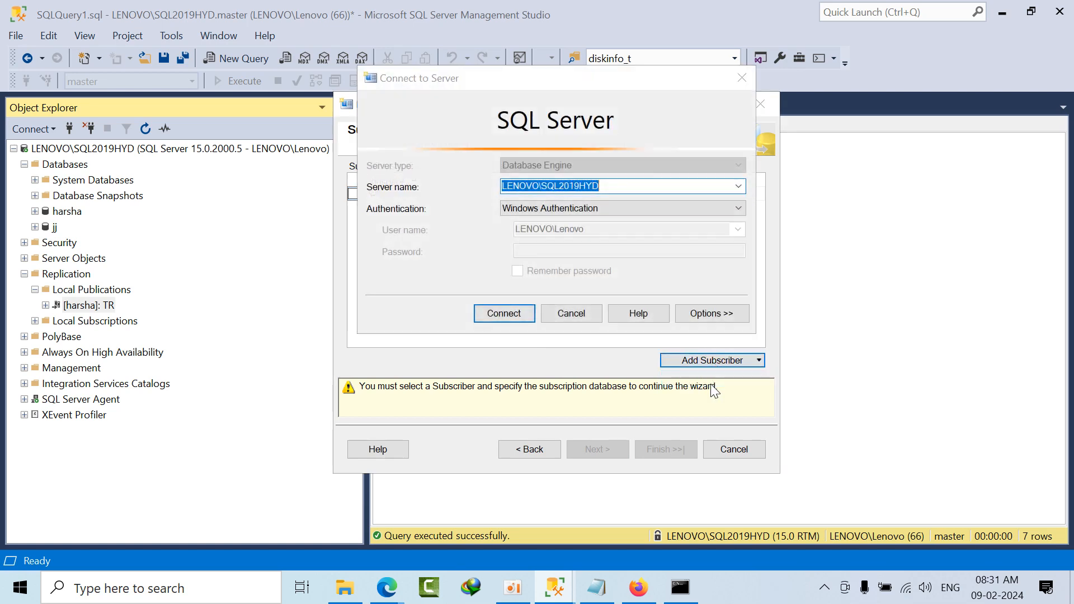
click(738, 187)
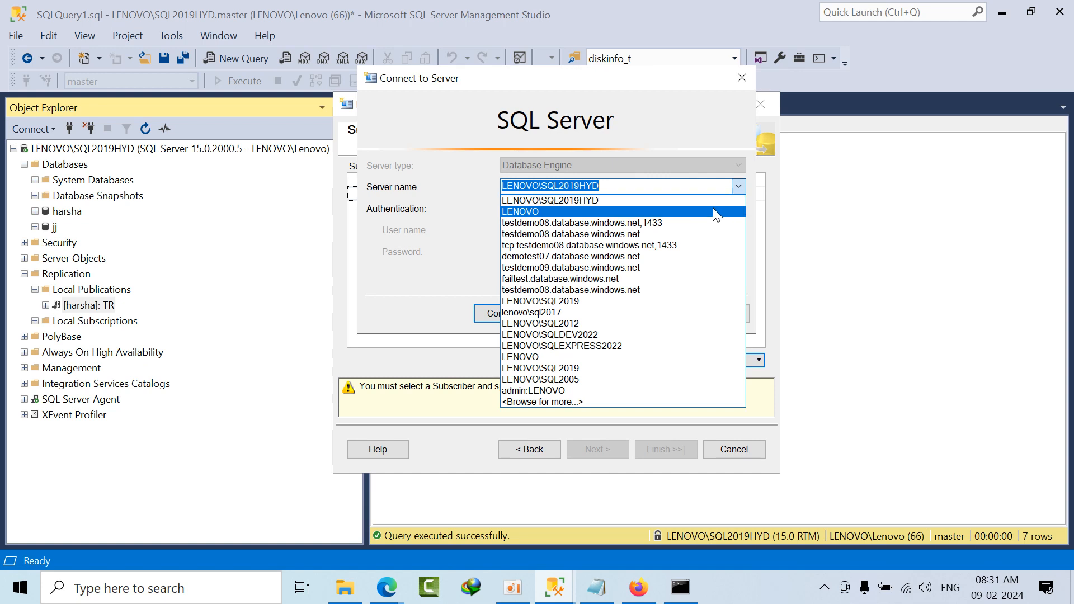
click(581, 227)
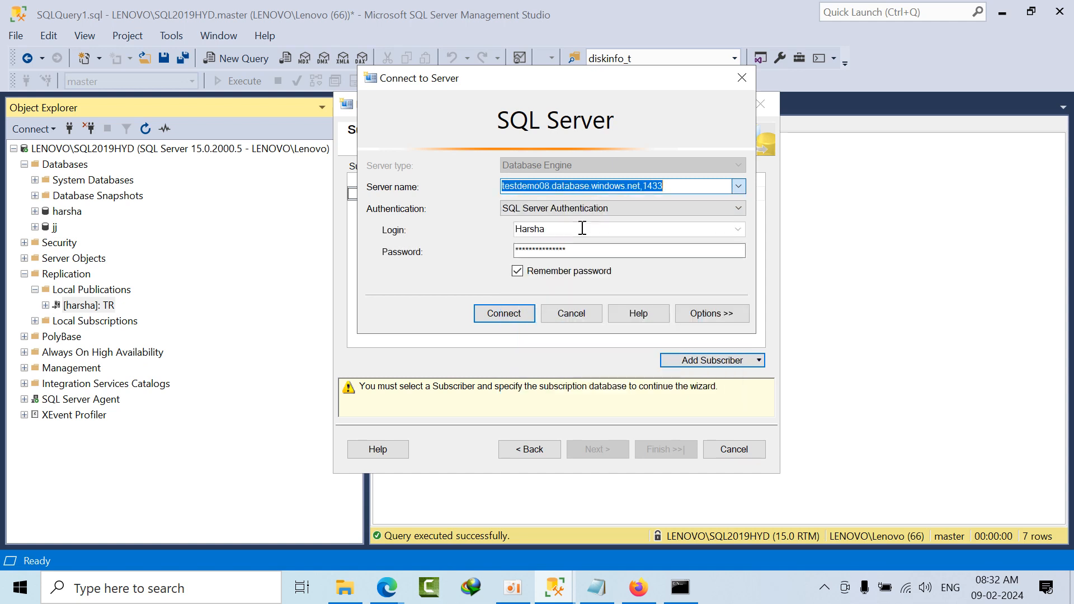
click(512, 312)
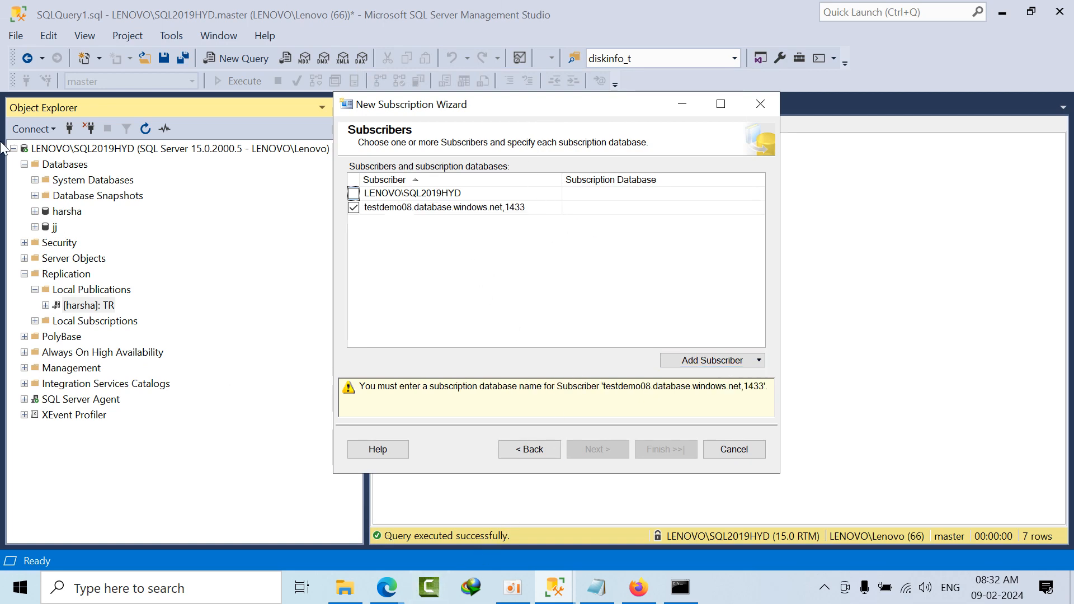
Step: Connect Object Explorer to the server testdemo08.database.windows.net,1433
click(189, 271)
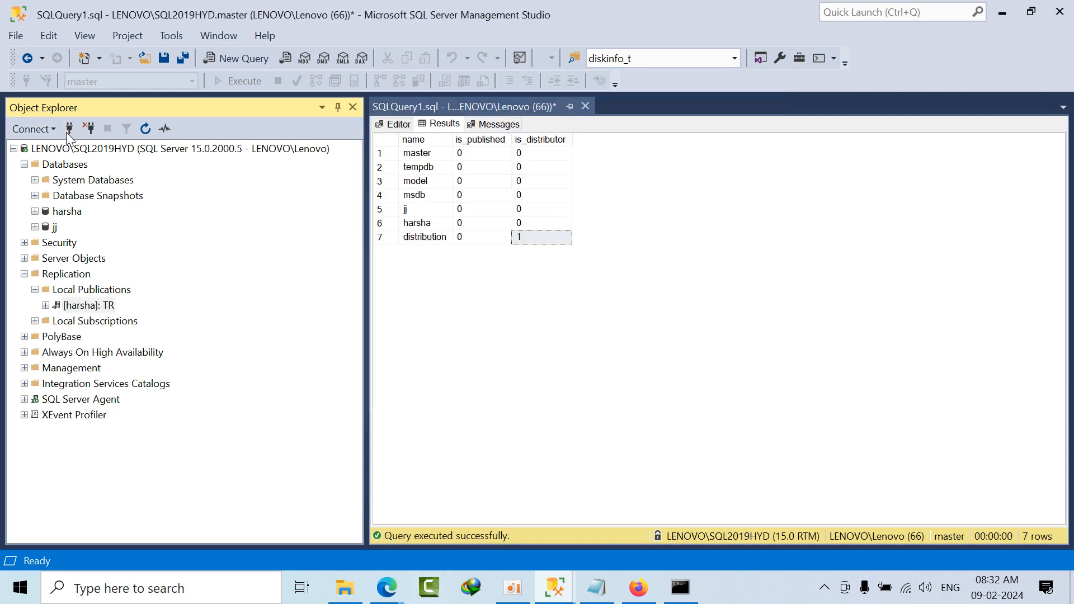
click(66, 130)
click(484, 318)
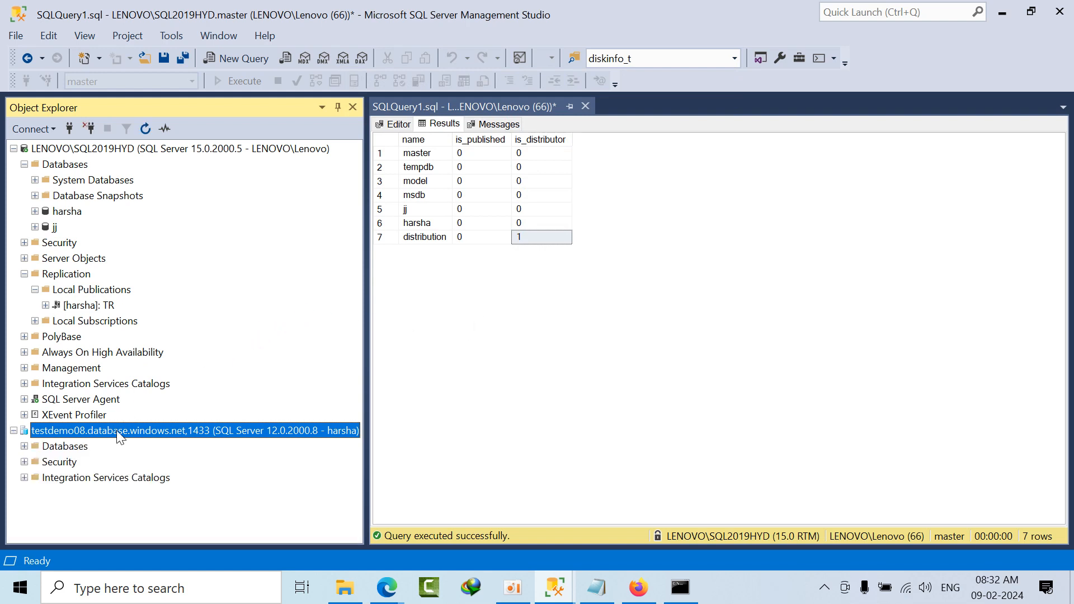
Step: Delete the Person.AddressType table from the Ranking database on testdemo08.database.windows.net,1433
double_click(75, 445)
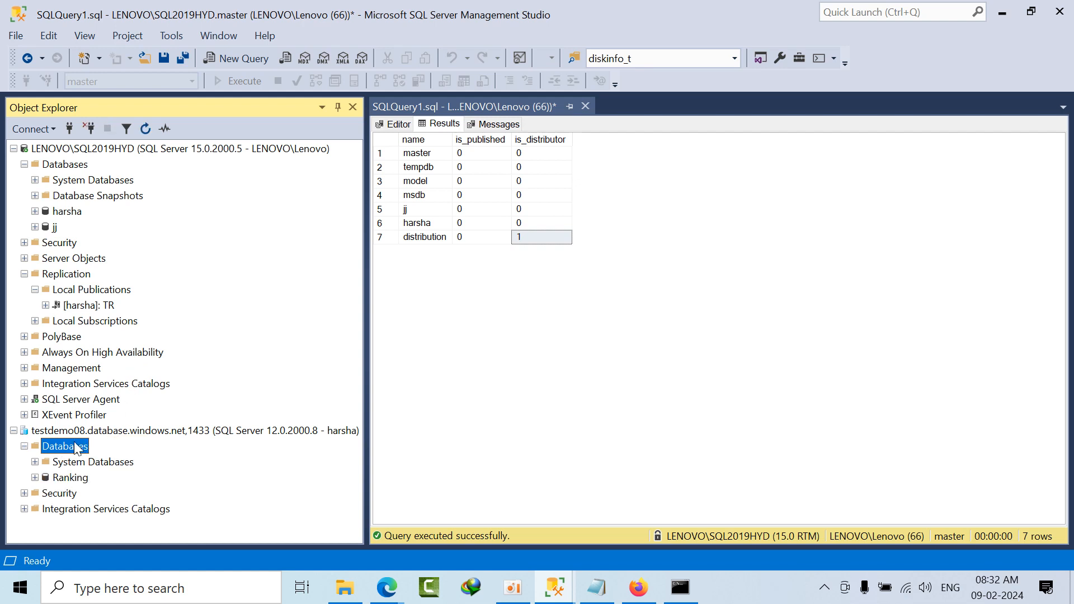
double_click(84, 478)
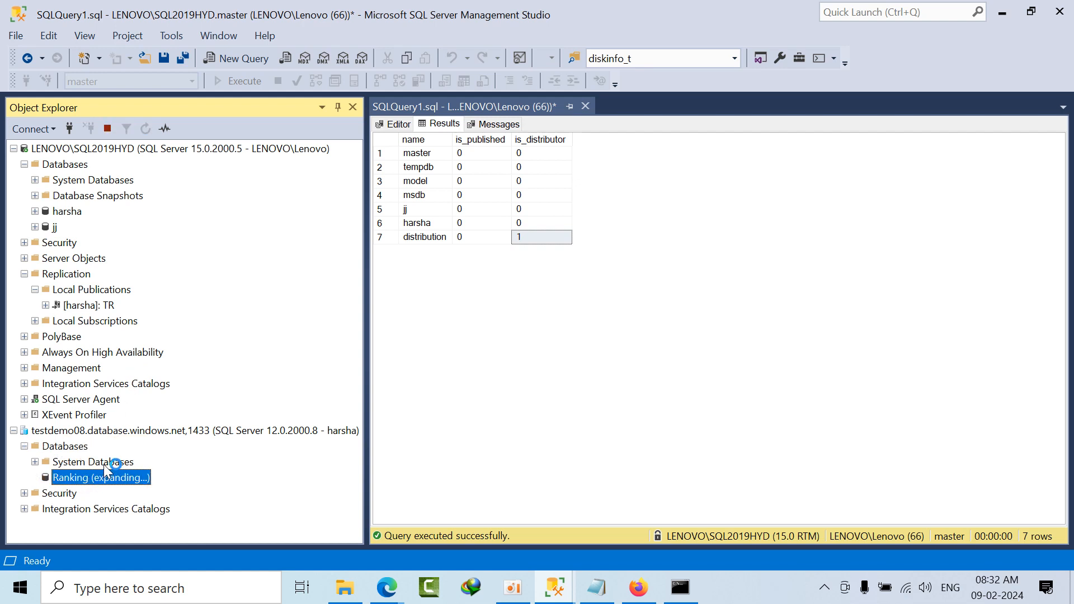
double_click(75, 385)
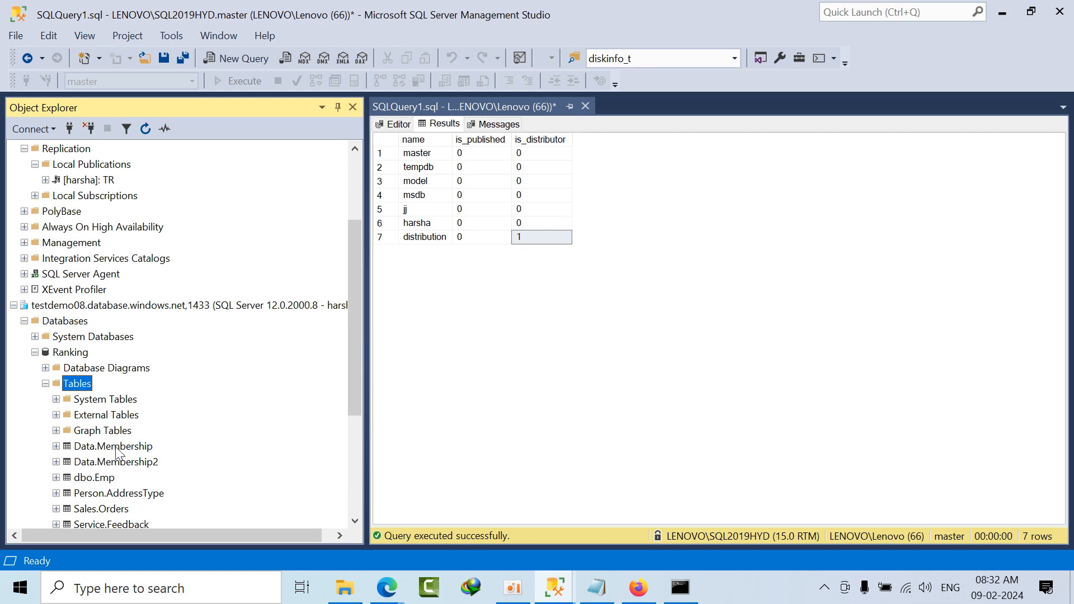
click(139, 493)
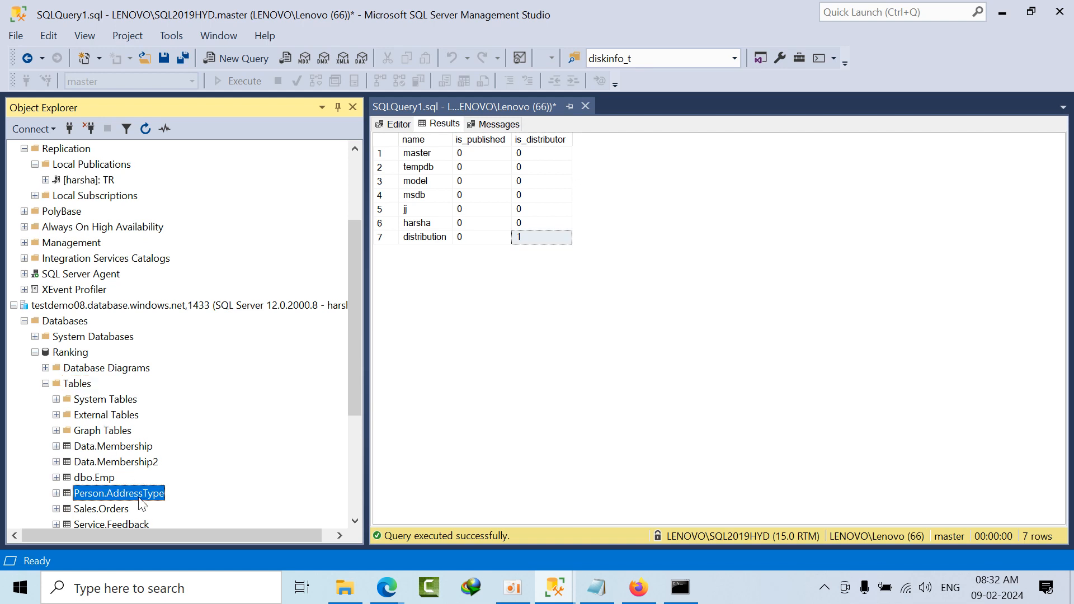
right_click(139, 499)
click(173, 513)
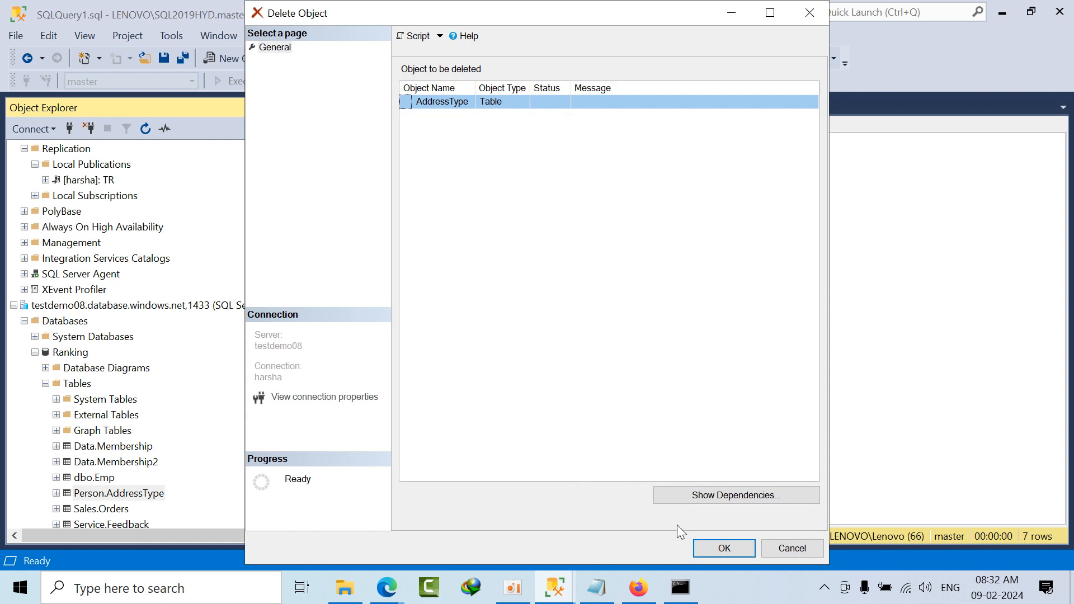
click(719, 550)
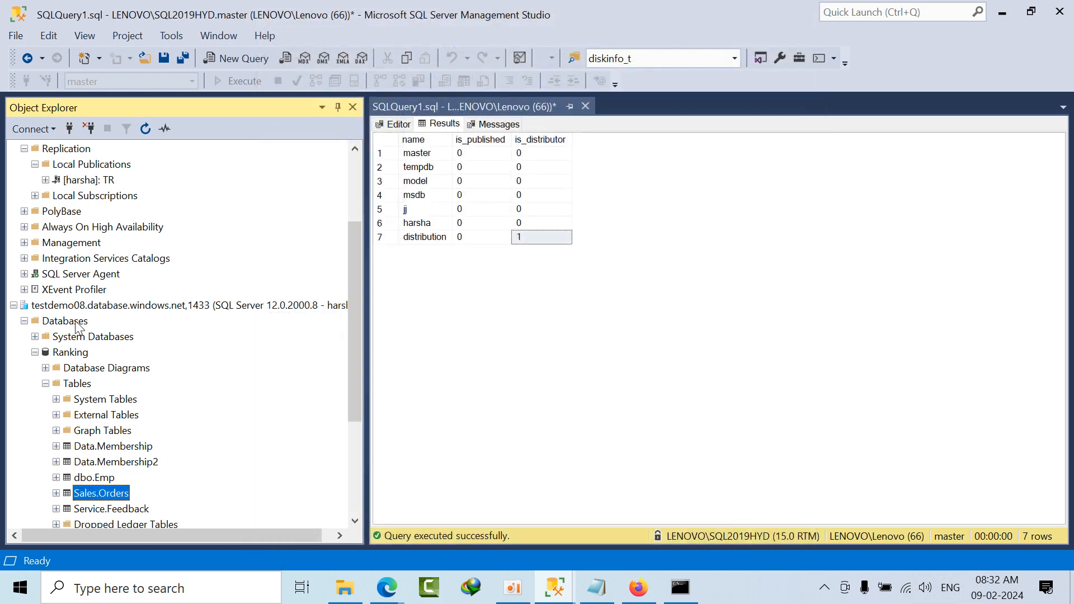
Step: Refresh the Ranking database on the Azure SQL server
click(70, 354)
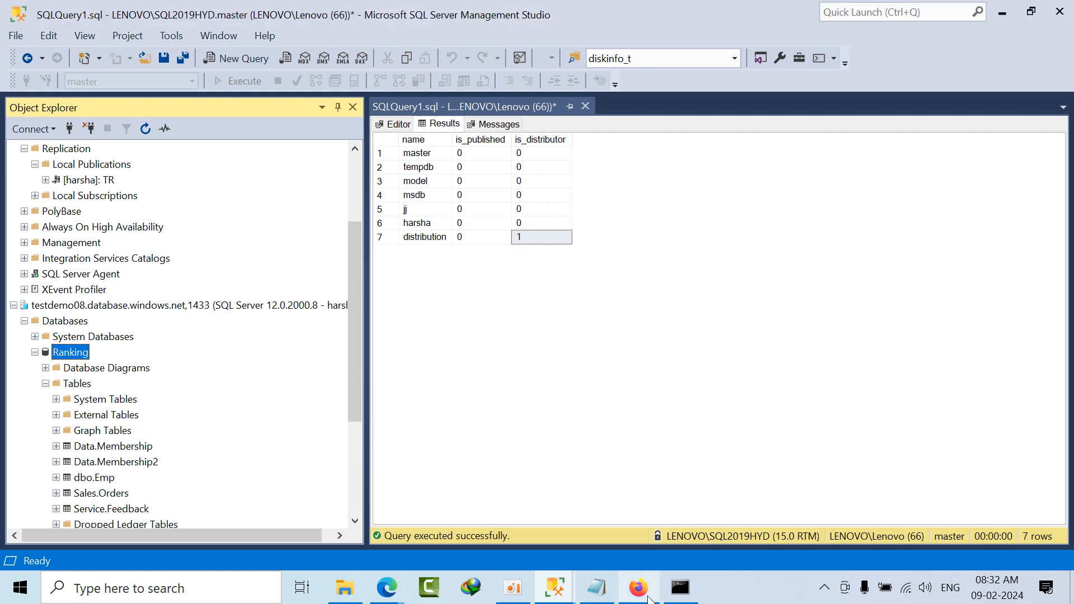
right_click(69, 352)
click(119, 541)
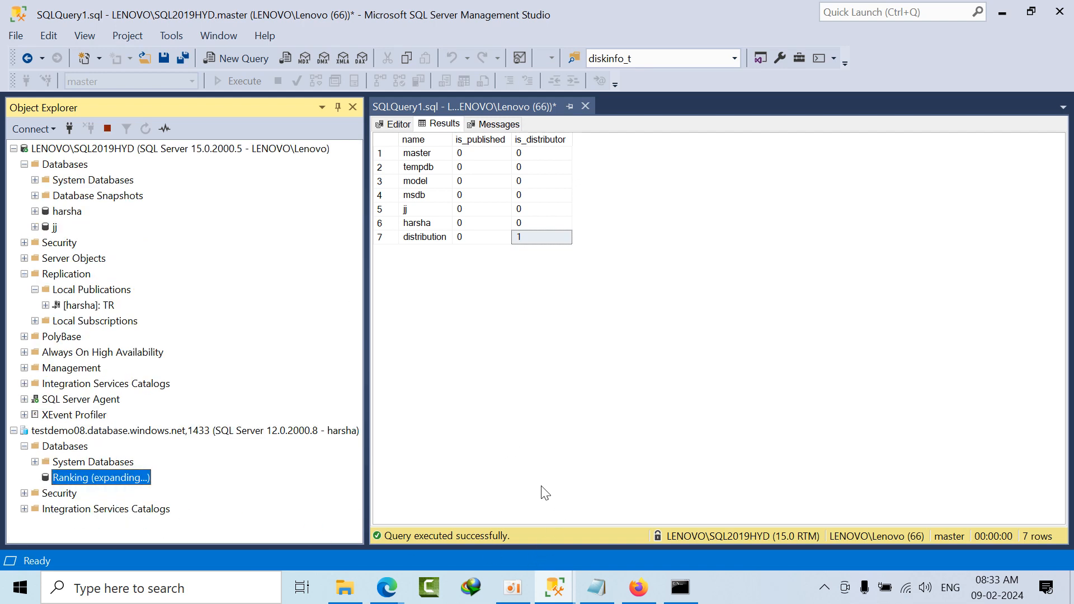
Step: Return to the New Subscription Wizard and set Ranking as the subscription database for testdemo08.database.windows.net,1433
mouse_move(551, 570)
click(615, 520)
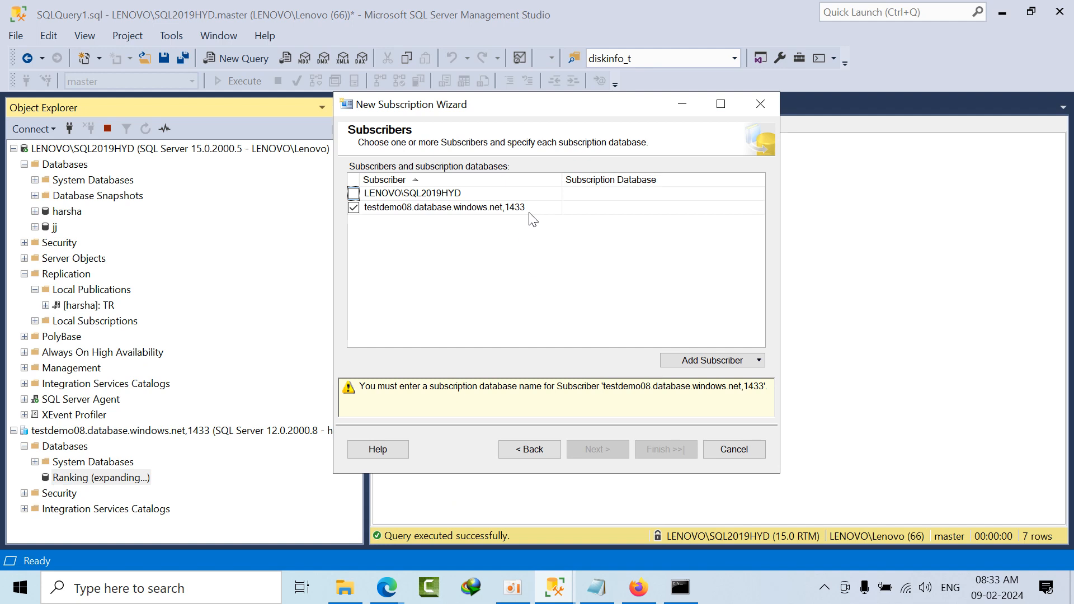
click(617, 212)
click(757, 208)
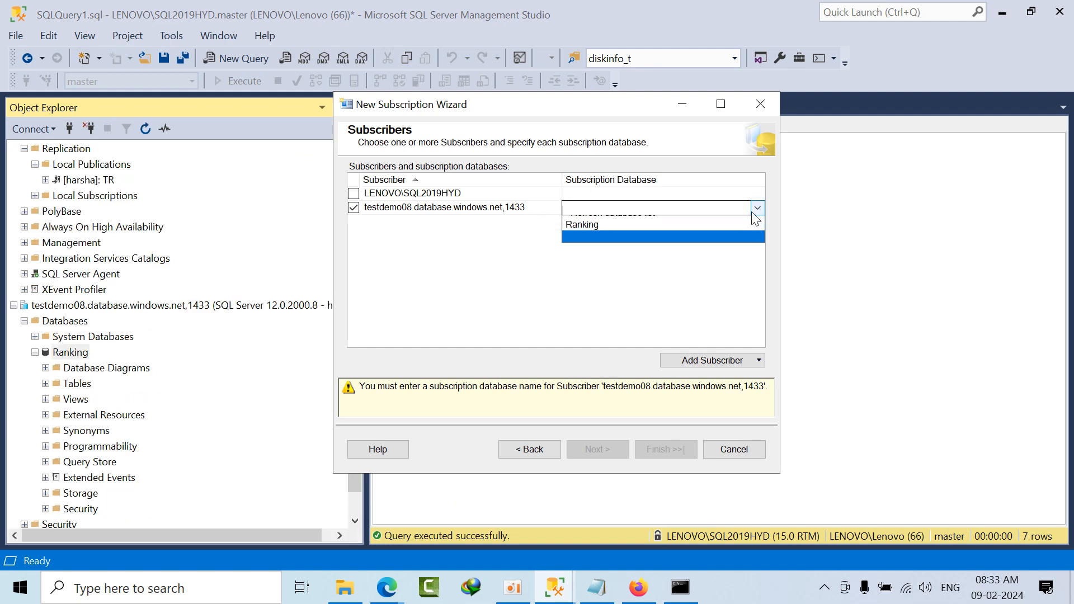
click(593, 234)
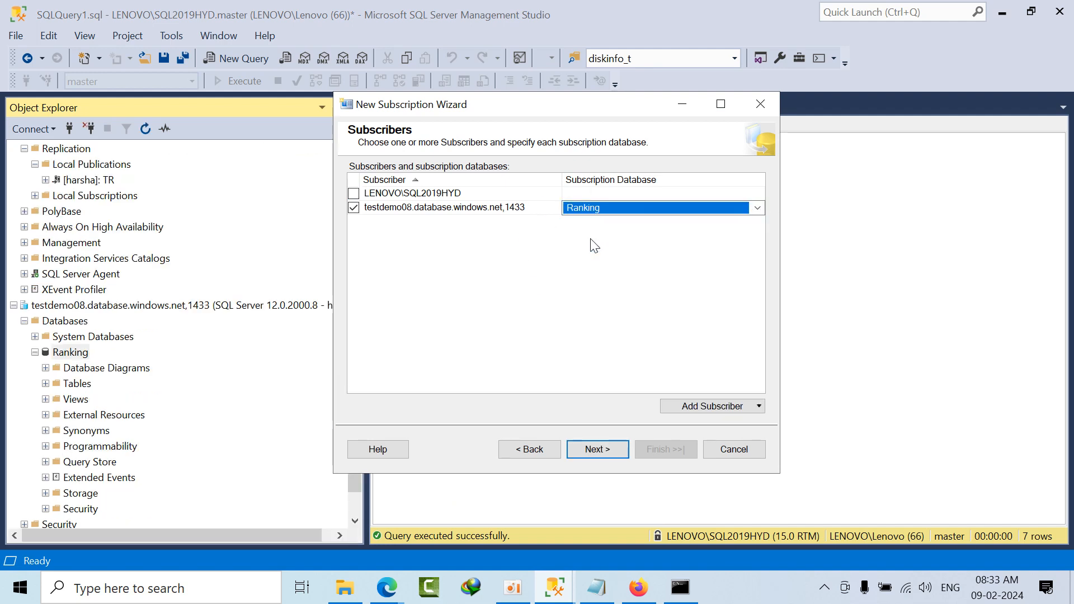
Step: Proceed to the Distribution Agent security settings and run the agent under the SQL Server Agent service account
click(615, 451)
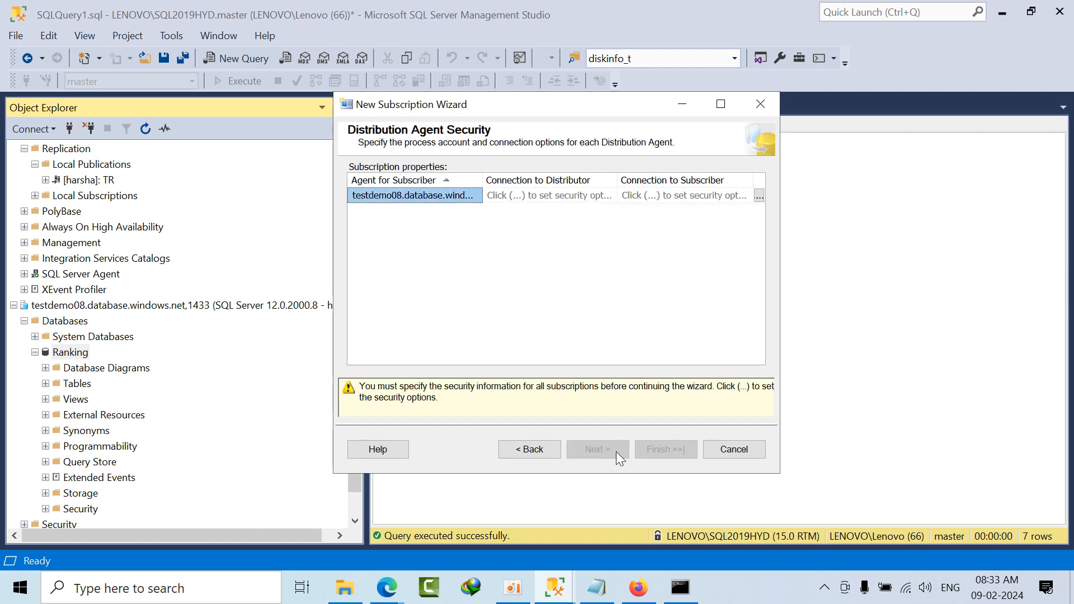
click(758, 196)
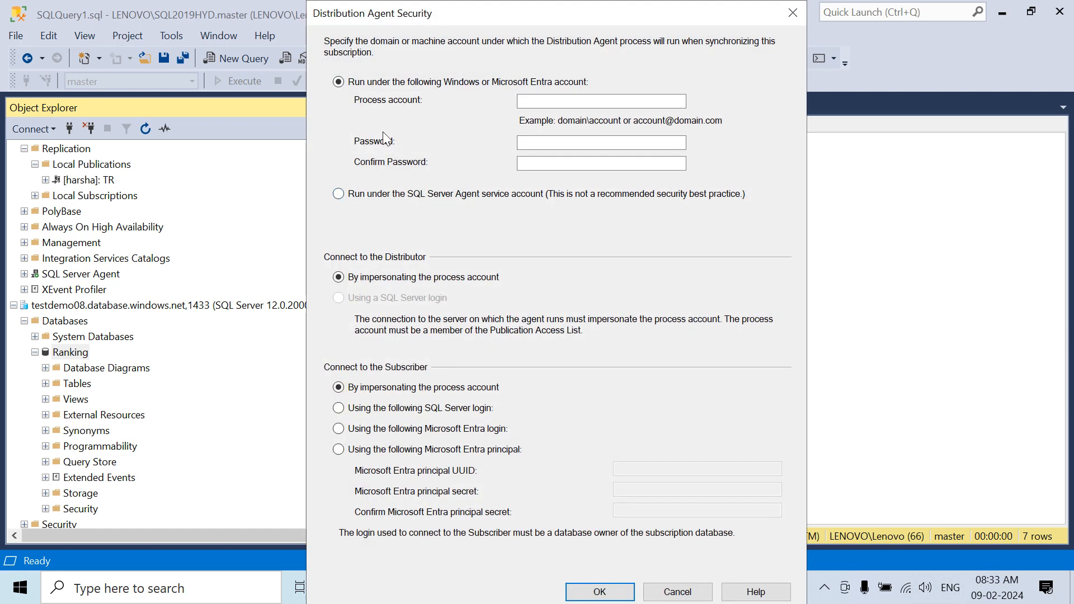
click(403, 193)
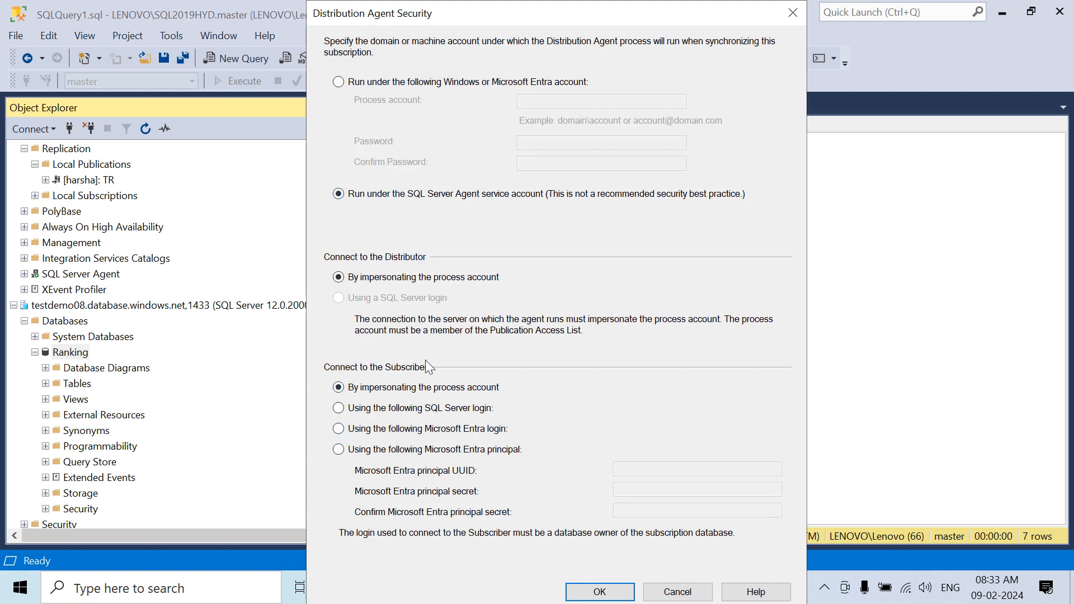
click(389, 411)
click(393, 428)
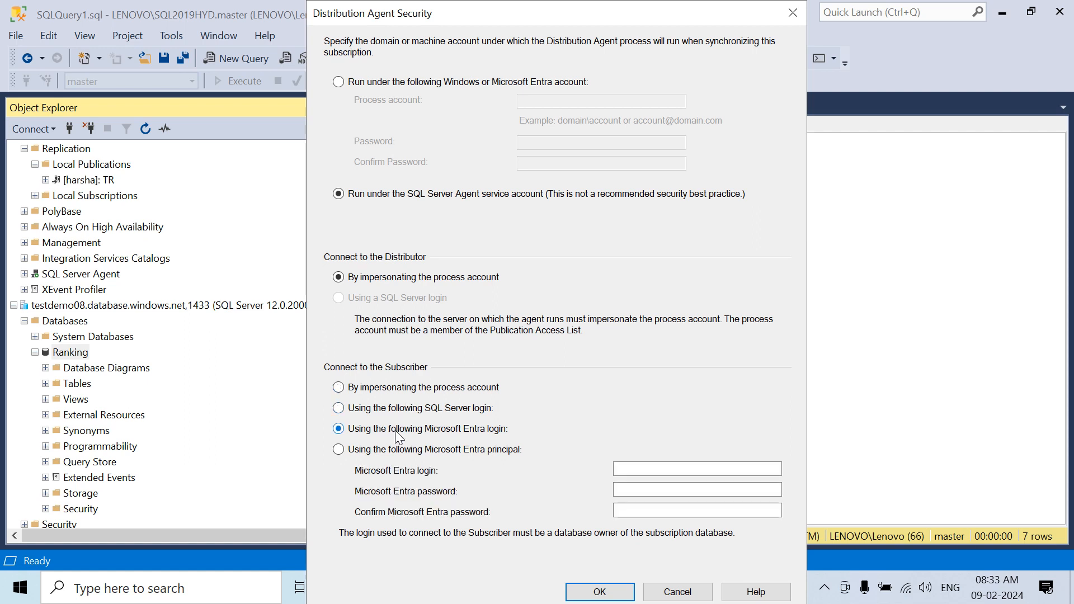
click(397, 450)
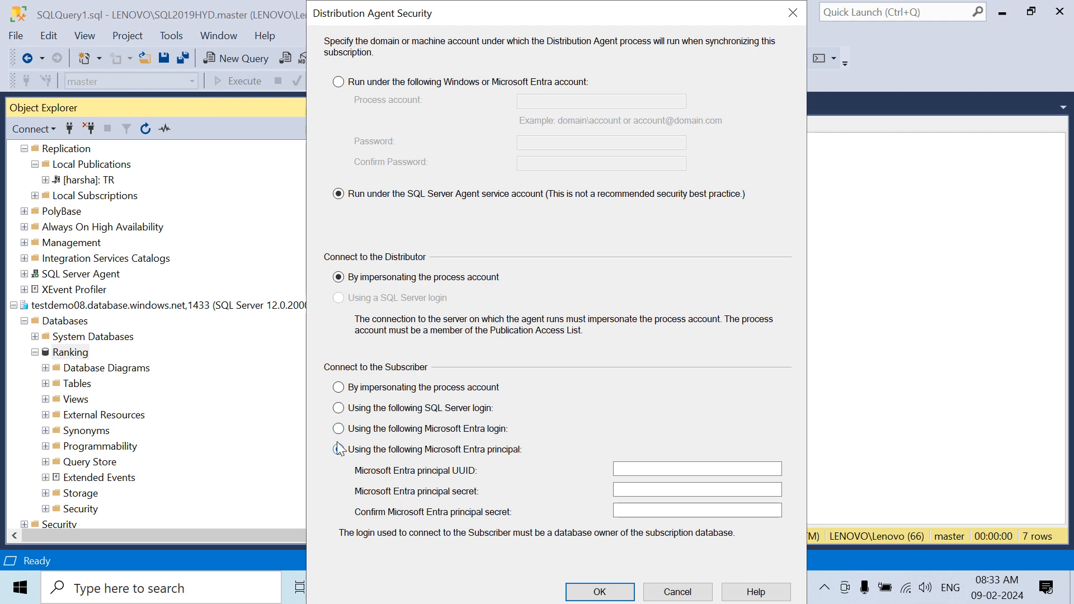
Step: Connect to the Subscriber using a SQL Server login, entering the login name, its password and the password confirmation
click(401, 407)
click(648, 470)
text(harsha)
key(Tab)
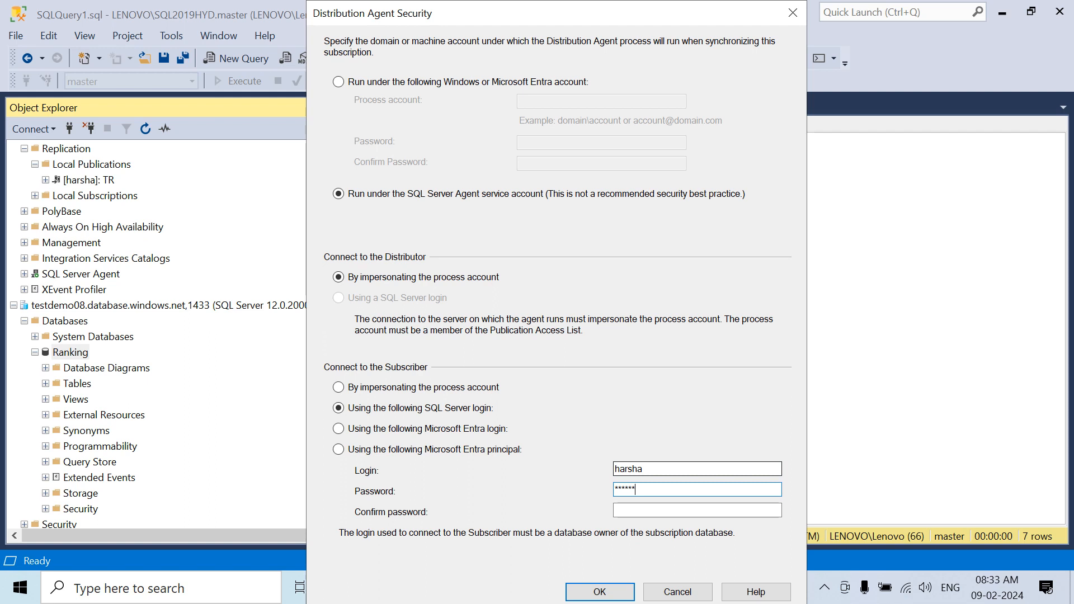
key(Tab)
text(****)
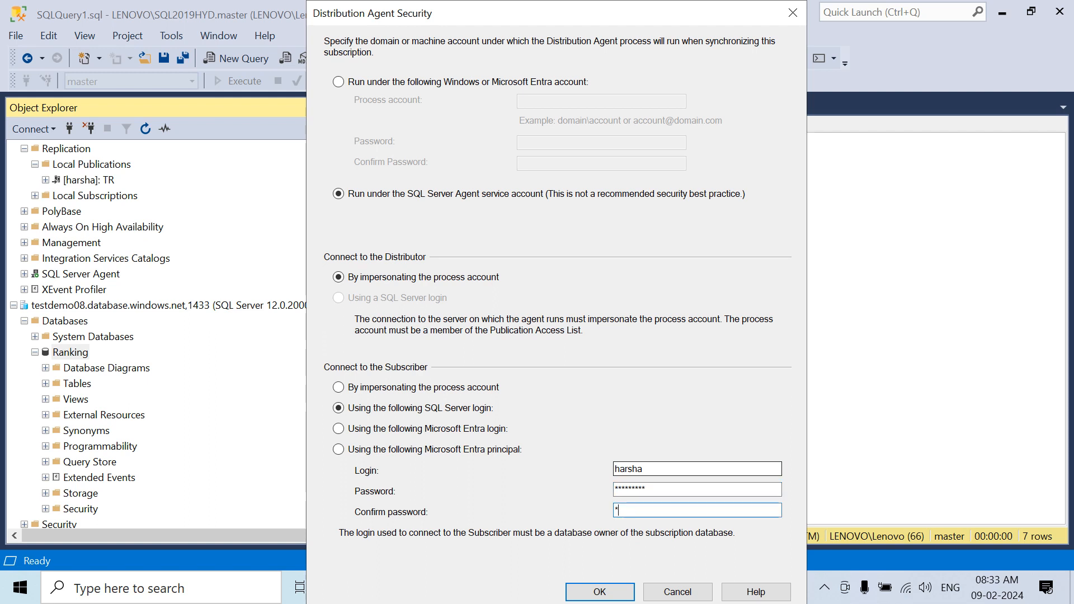
text(*****)
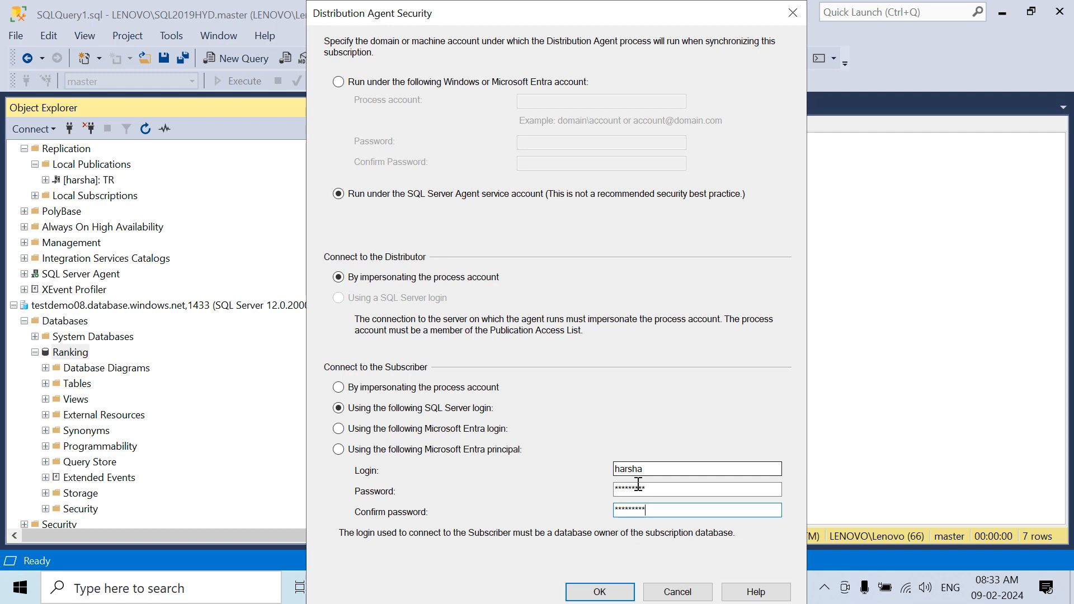
click(599, 591)
Step: Accept the continuous agent schedule and immediate initialization, create the subscription, and close the wizard
mouse_move(614, 523)
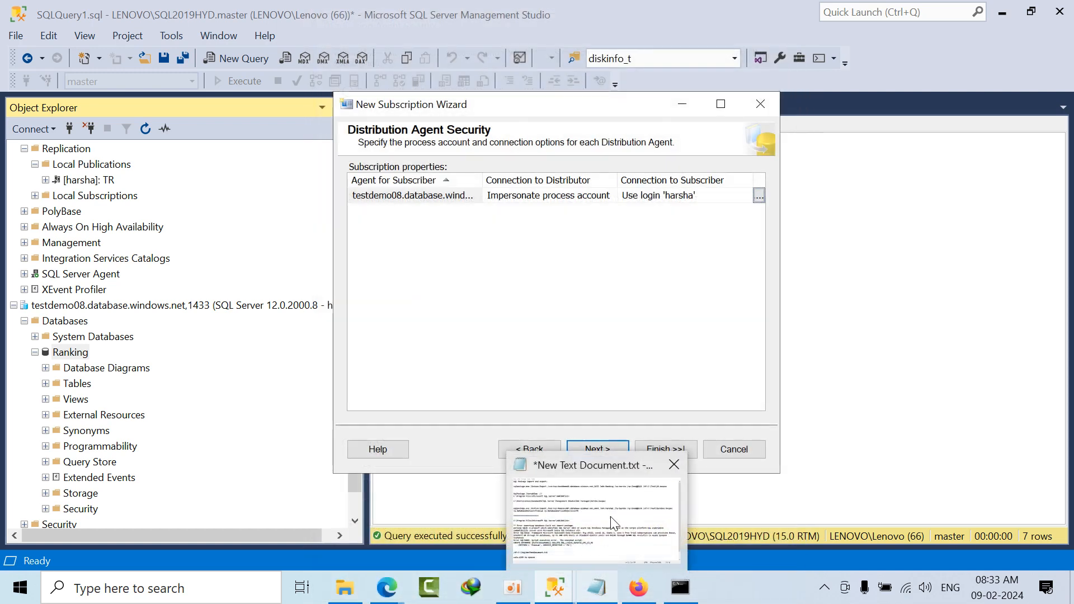
click(611, 448)
click(609, 444)
click(616, 446)
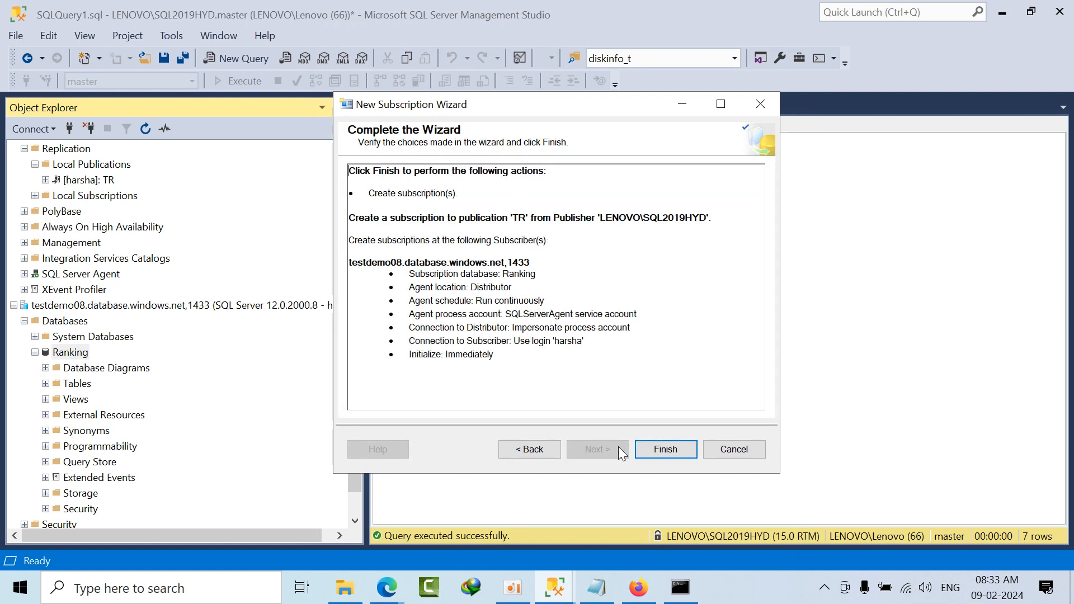
click(655, 451)
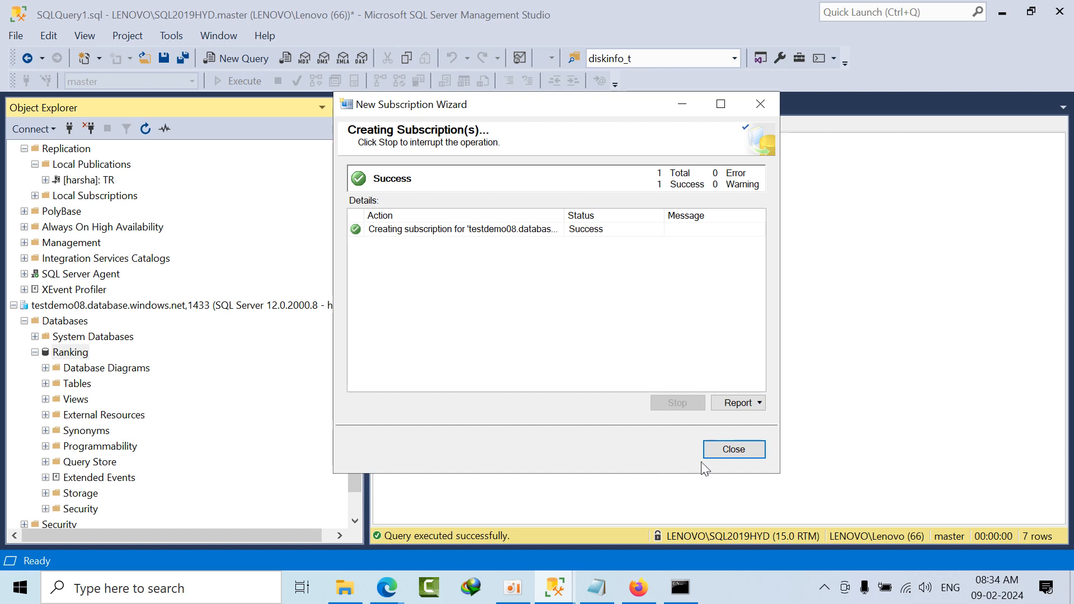
click(734, 454)
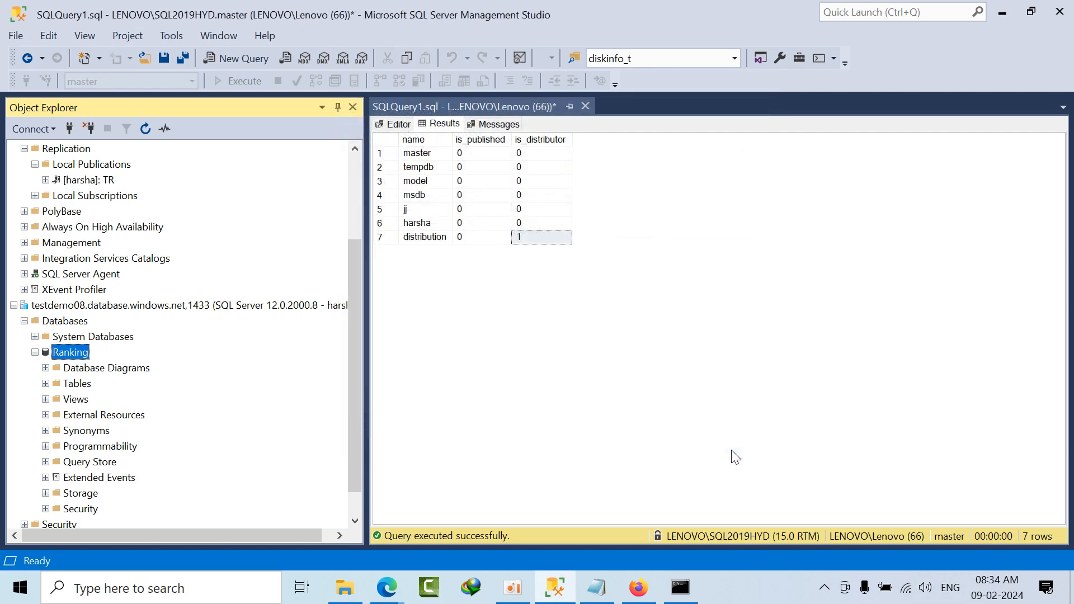
Step: Switch to the Command Prompt, review the earlier sqlpackage import output, and close the window
click(684, 575)
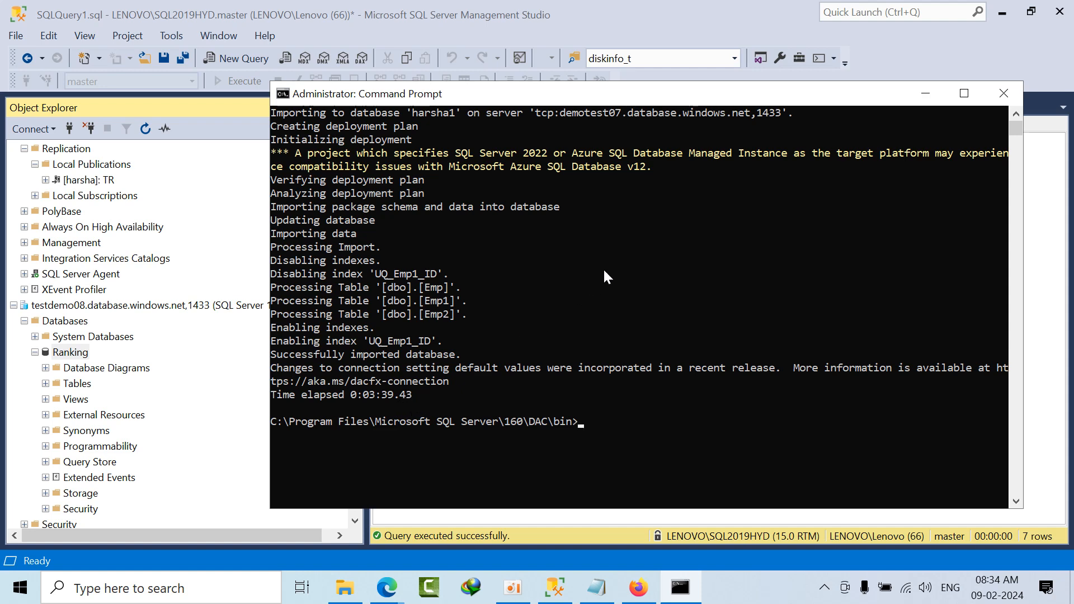
scroll(749, 297, up, 4)
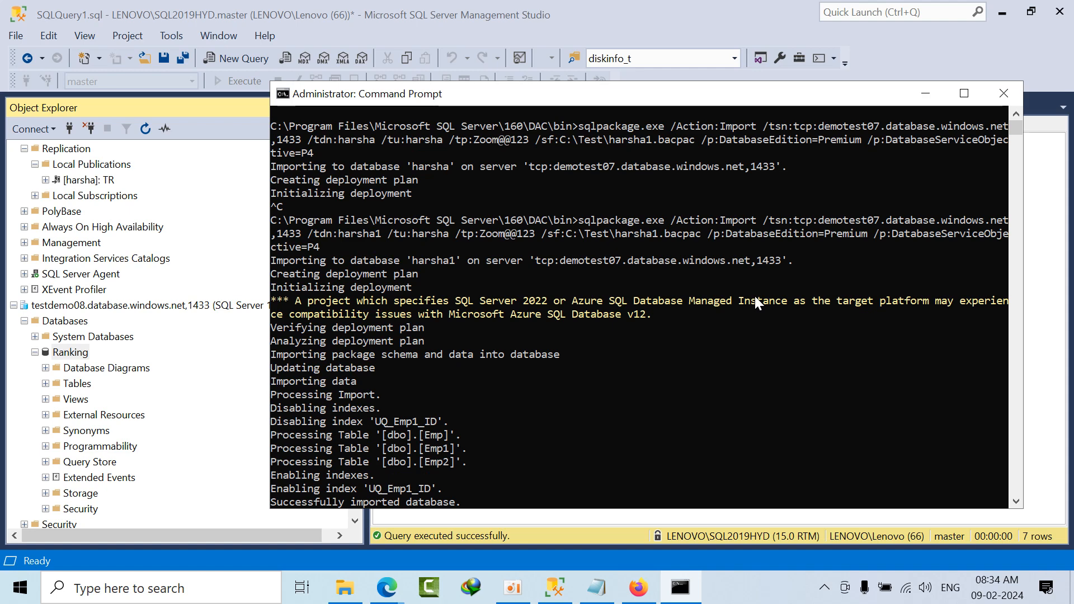
scroll(754, 297, down, 7)
scroll(753, 293, up, 7)
click(1005, 93)
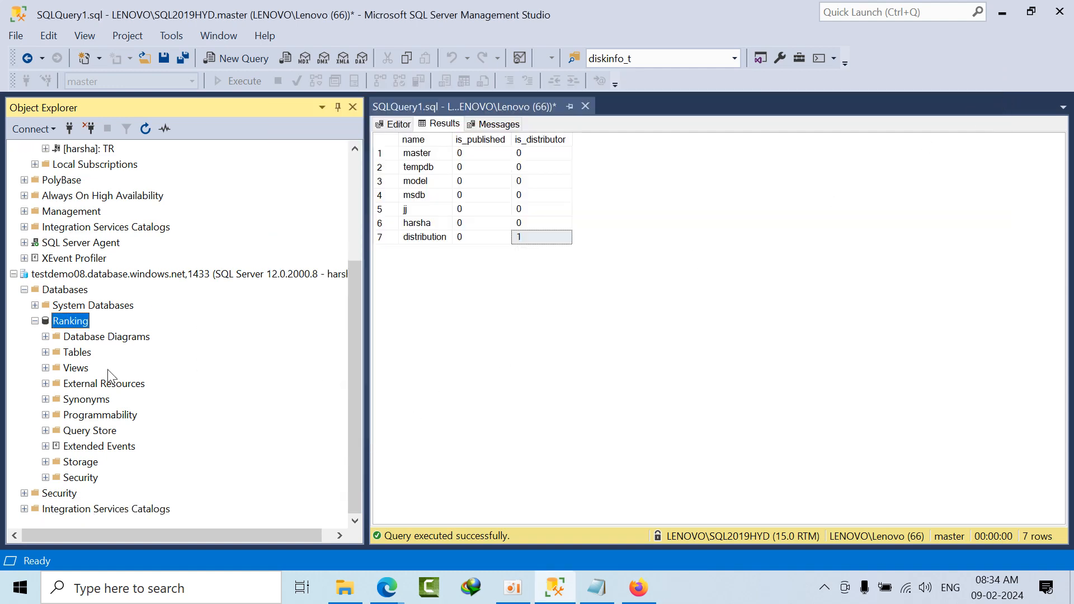
Step: Expand the Ranking database and view the top 1000 rows of Person.AddressType in the local harsha database
click(35, 320)
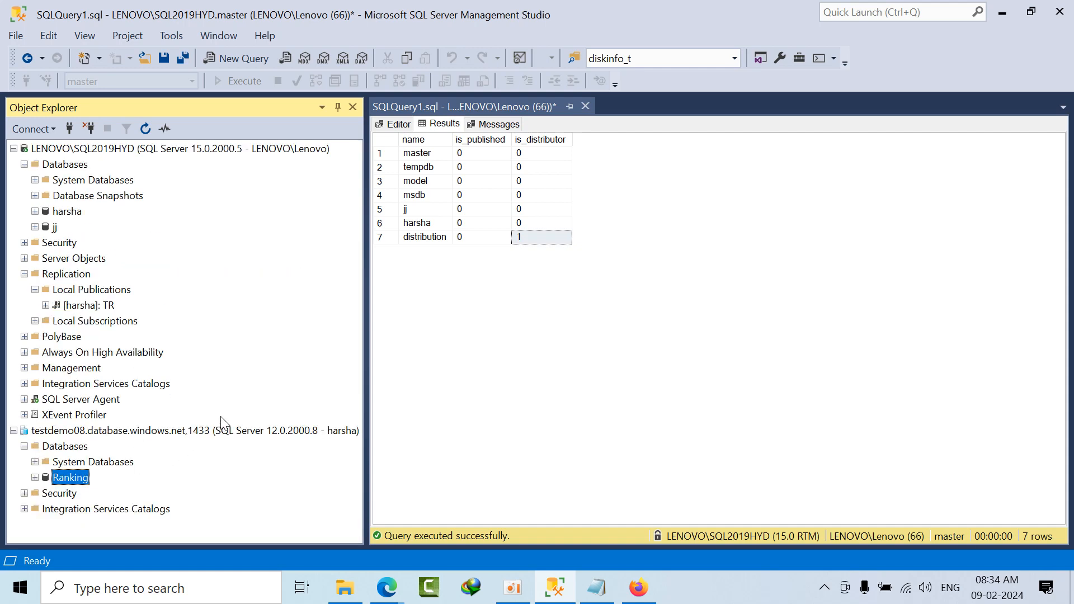
double_click(60, 479)
scroll(130, 355, up, 3)
double_click(67, 212)
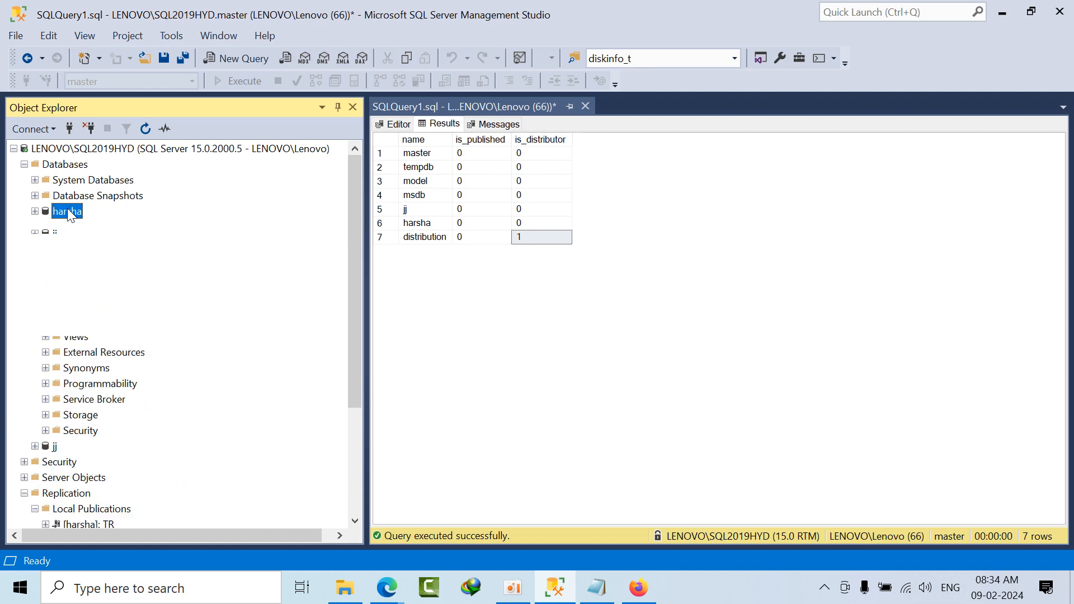
click(119, 325)
right_click(119, 326)
click(172, 281)
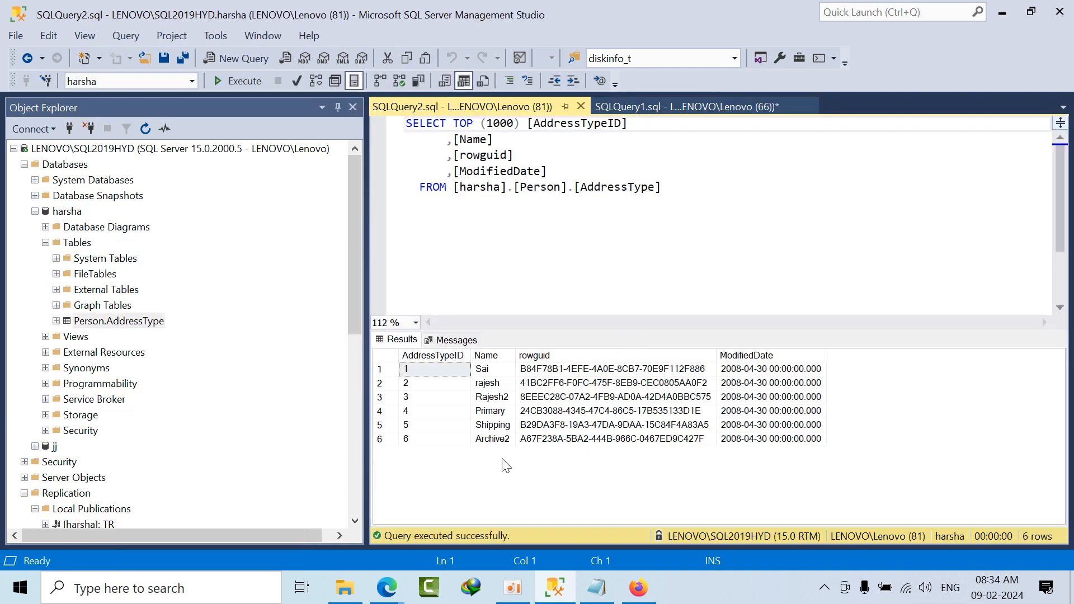
Step: Close both open query windows without saving
click(581, 106)
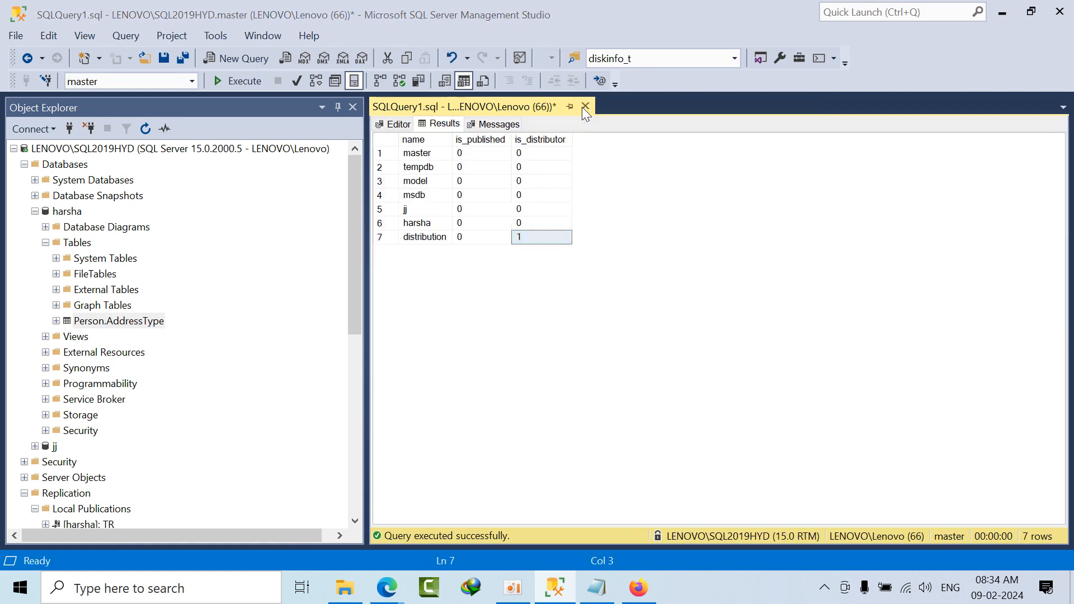
click(585, 107)
click(612, 414)
Step: Expand the Tables folder of the Ranking database to check for the replicated table
scroll(160, 415, down, 8)
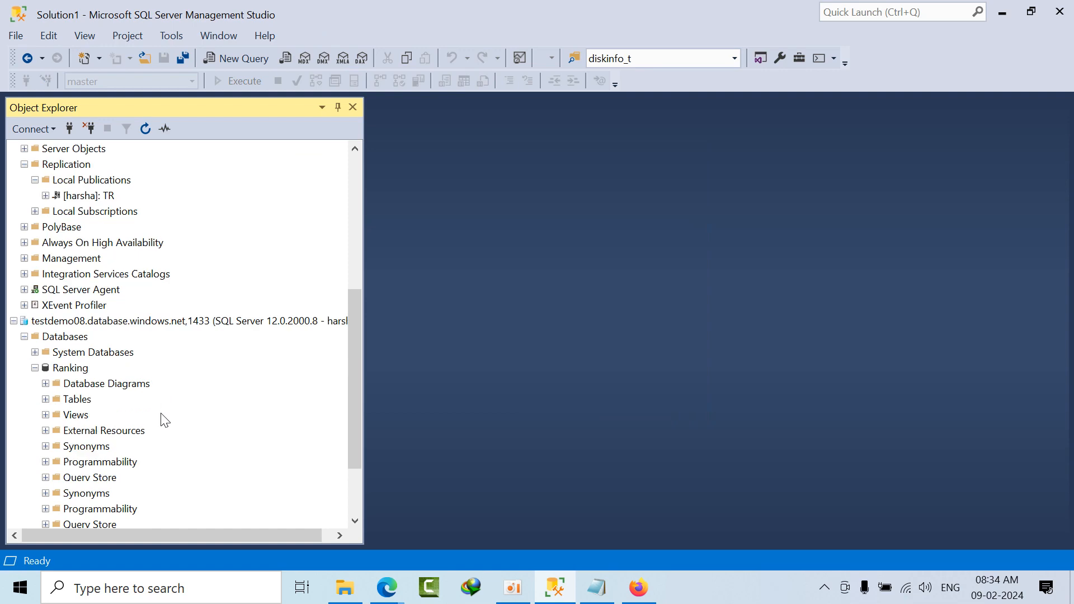
double_click(78, 352)
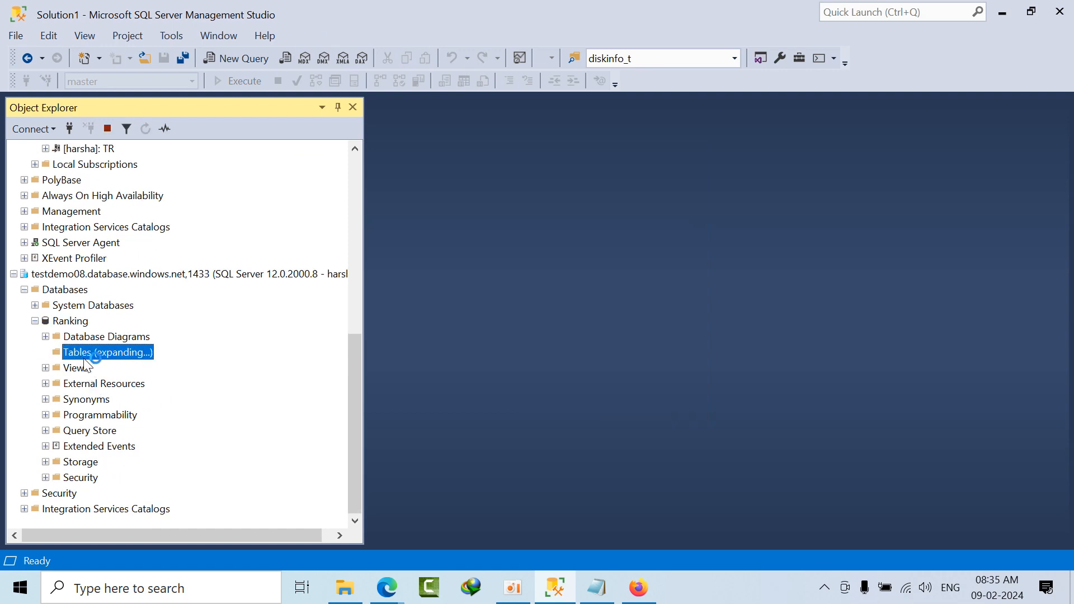
scroll(87, 364, up, 8)
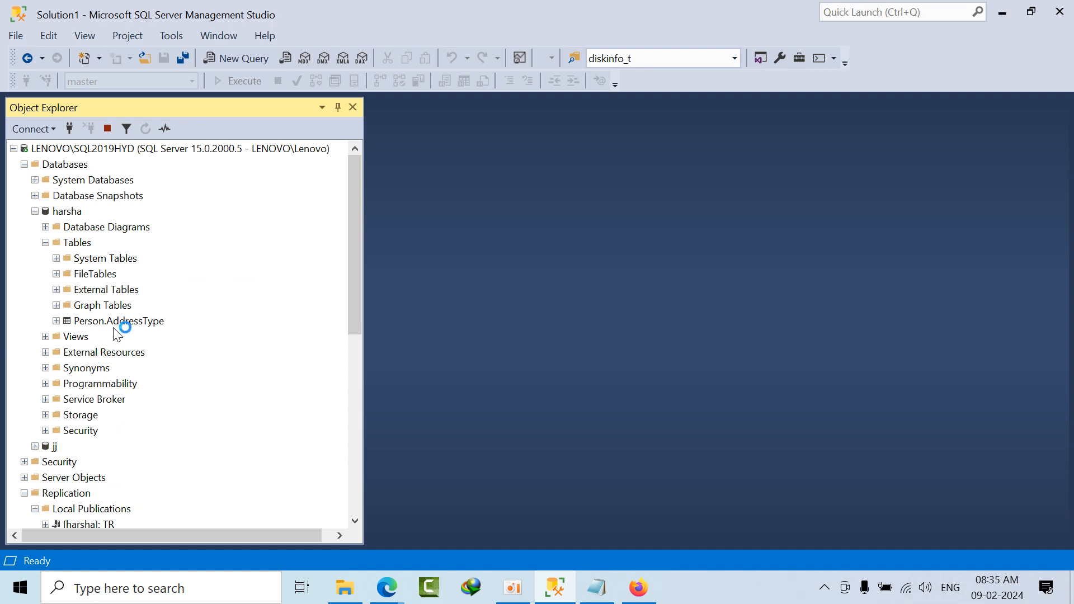
Step: Collapse the harsha database and check the Snapshot Agent status of its TR publication
click(35, 210)
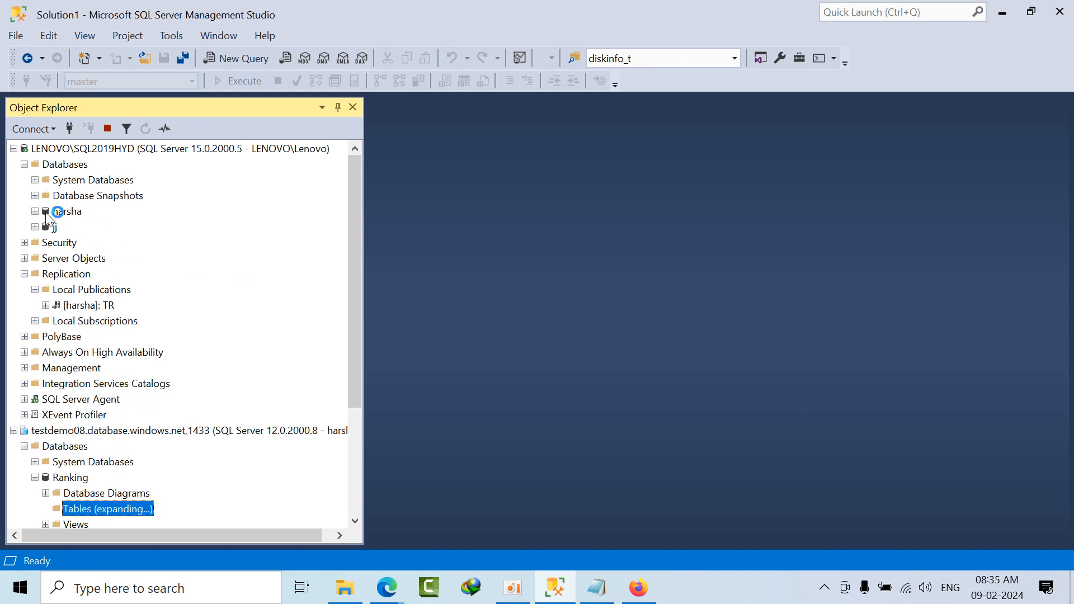
click(94, 307)
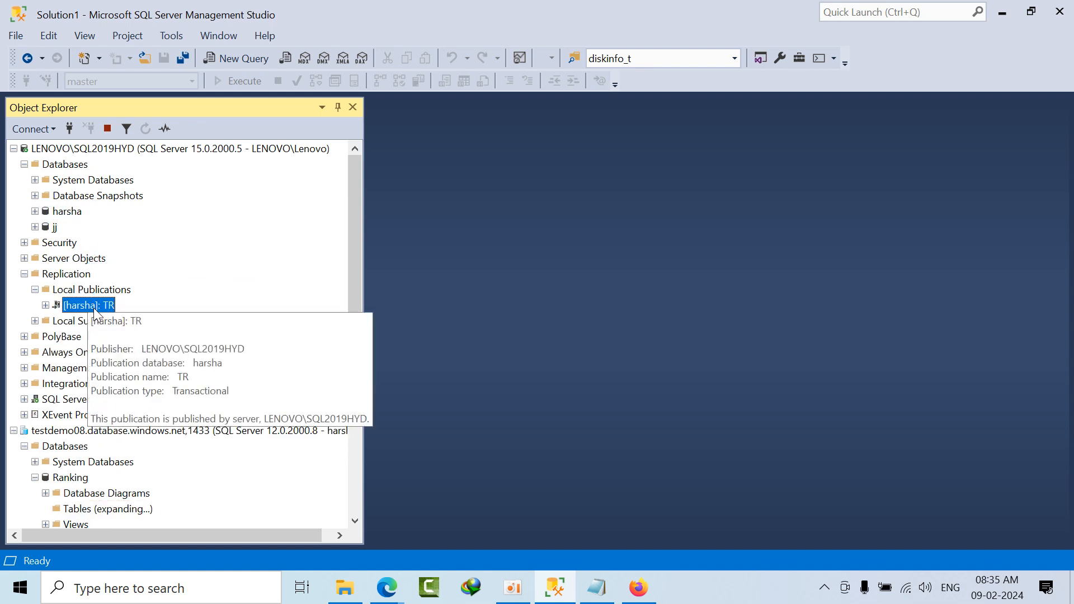
right_click(95, 307)
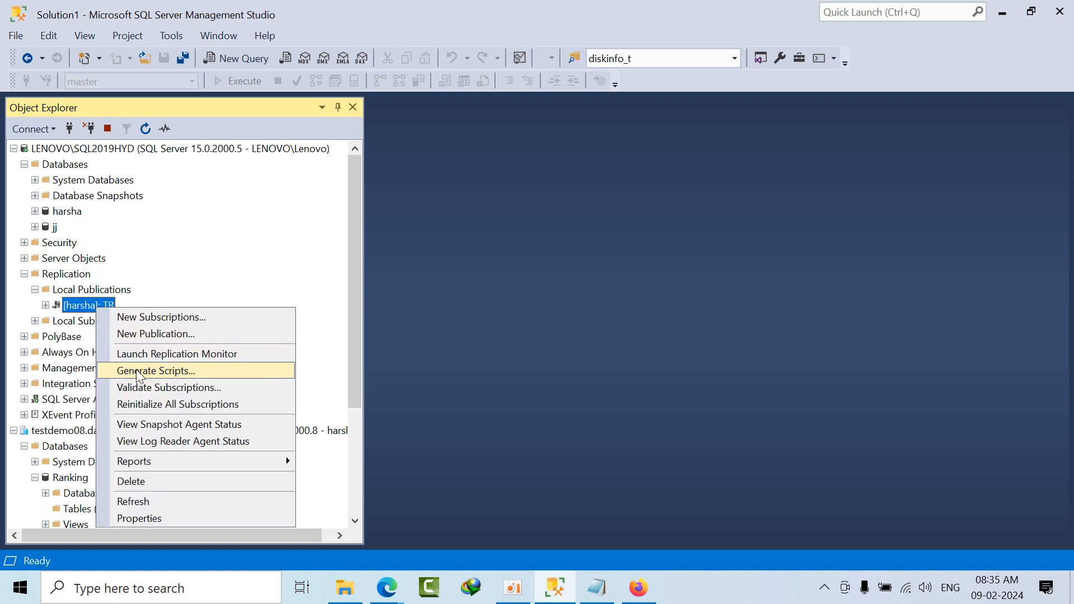
click(146, 425)
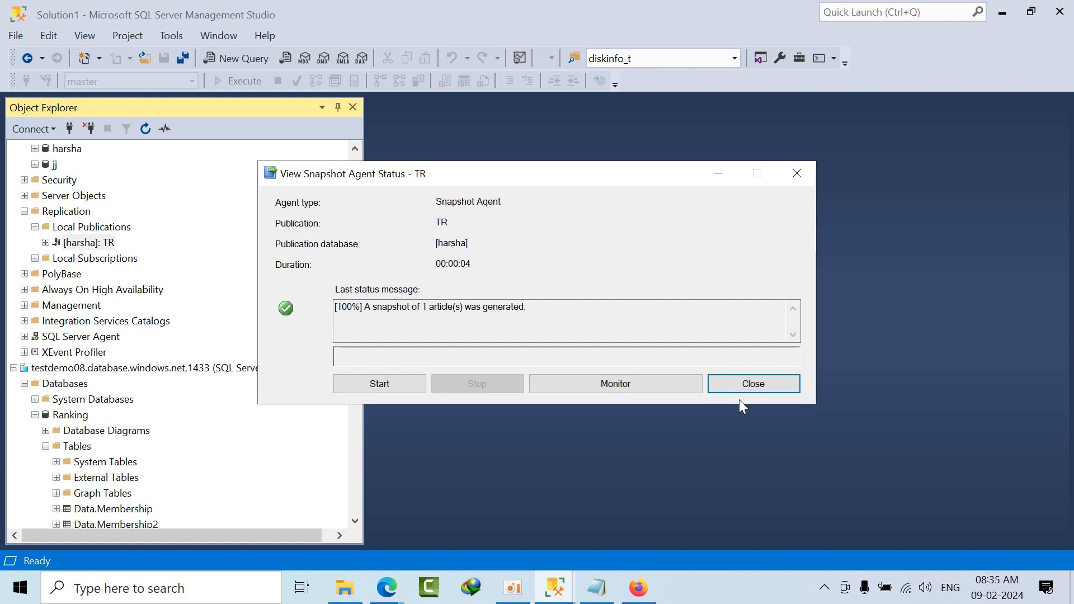
click(745, 381)
Step: View the Log Reader Agent status of the TR publication and dismiss the status window
right_click(104, 242)
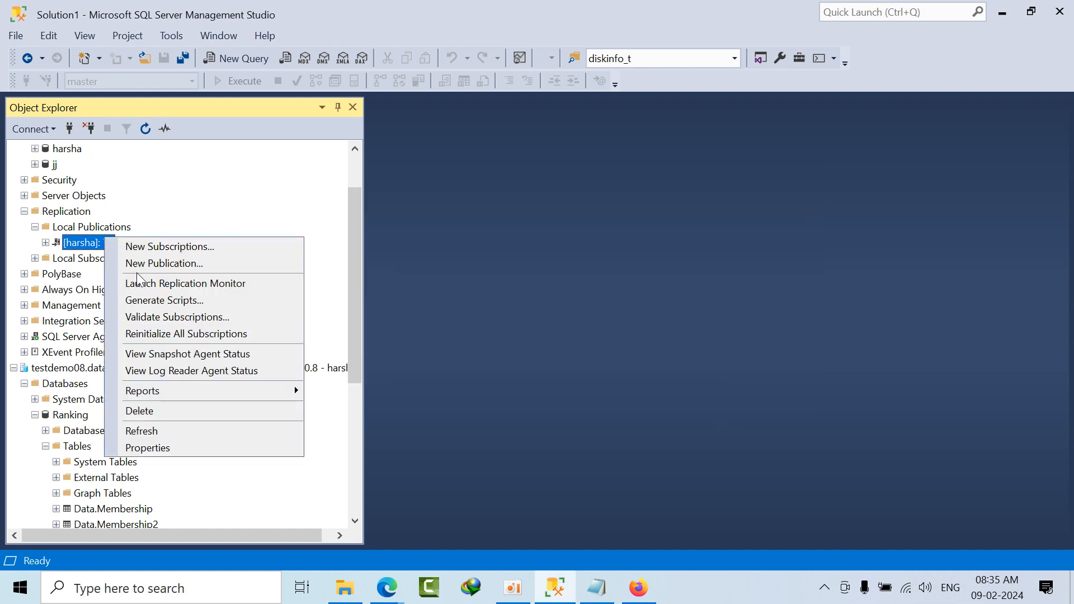
click(175, 371)
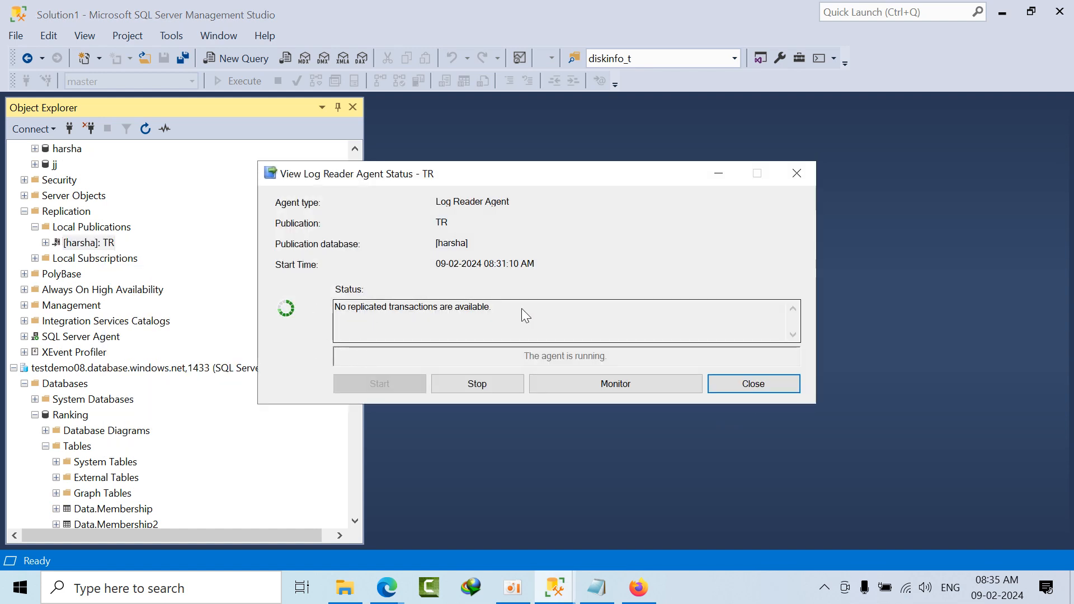
click(734, 385)
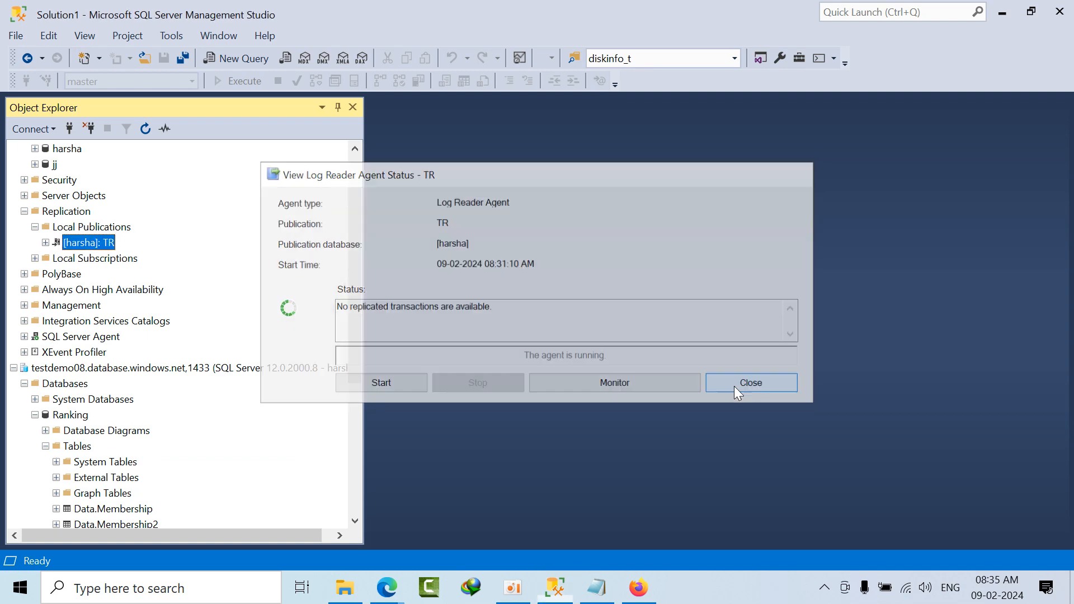
Step: View the top 1000 rows of the Person.AddressType table in the Ranking database on testdemo08
scroll(34, 391, down, 4)
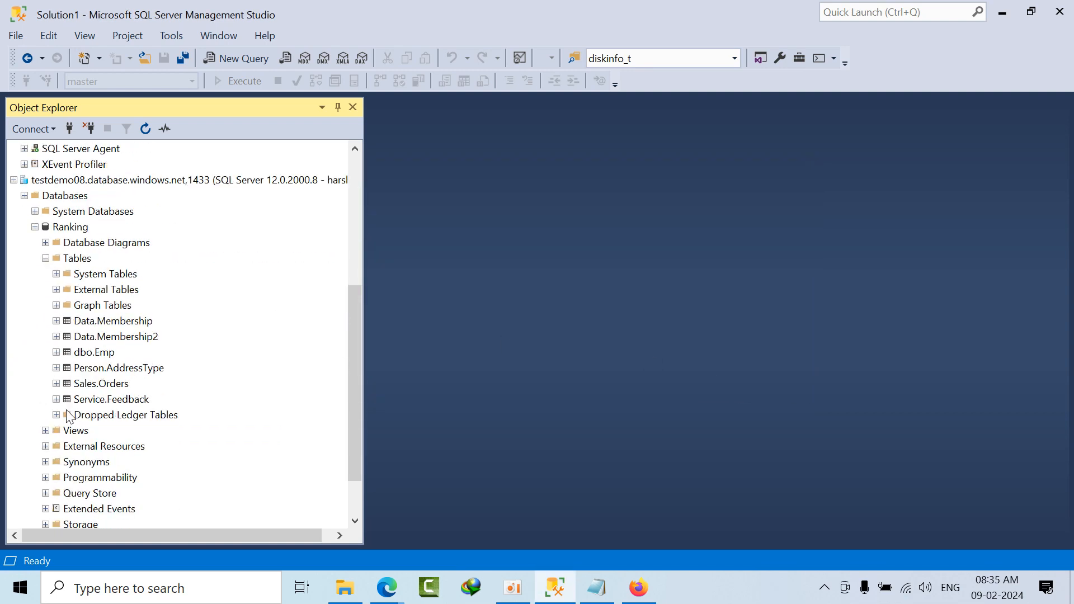
click(104, 369)
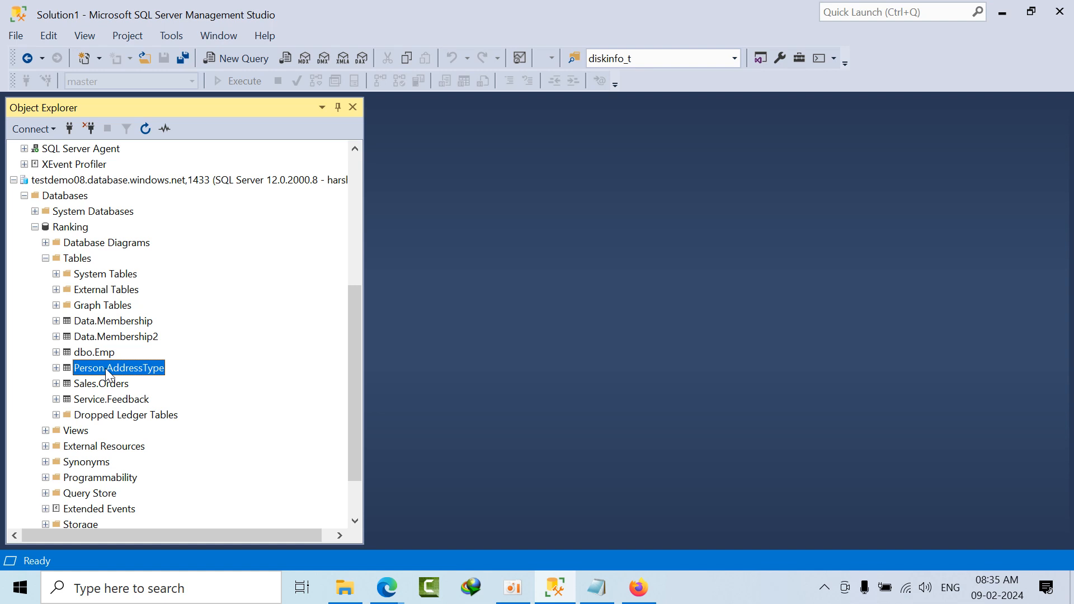
right_click(105, 368)
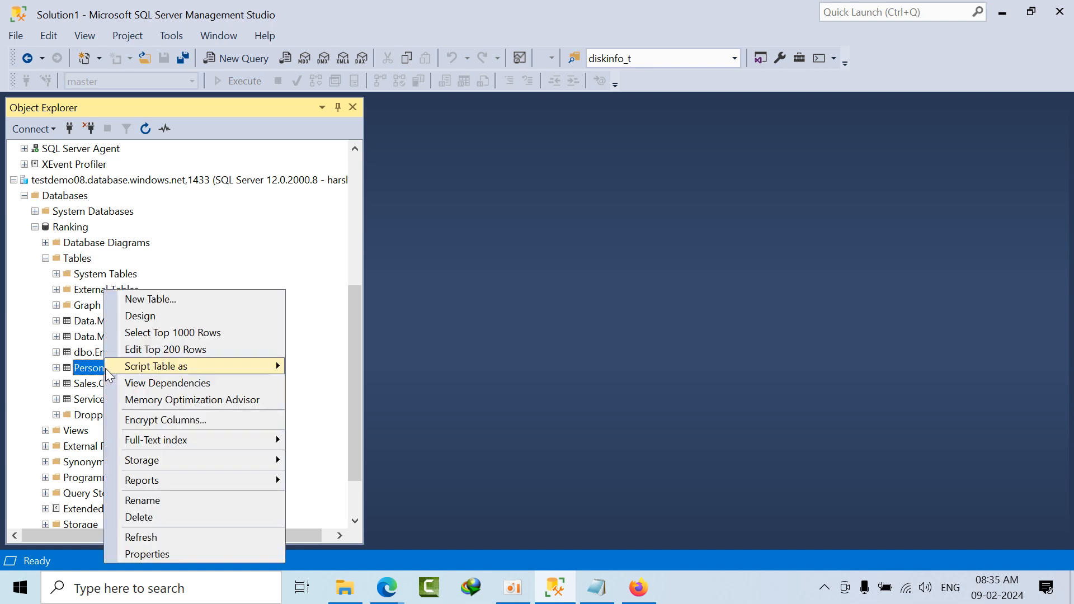
click(167, 334)
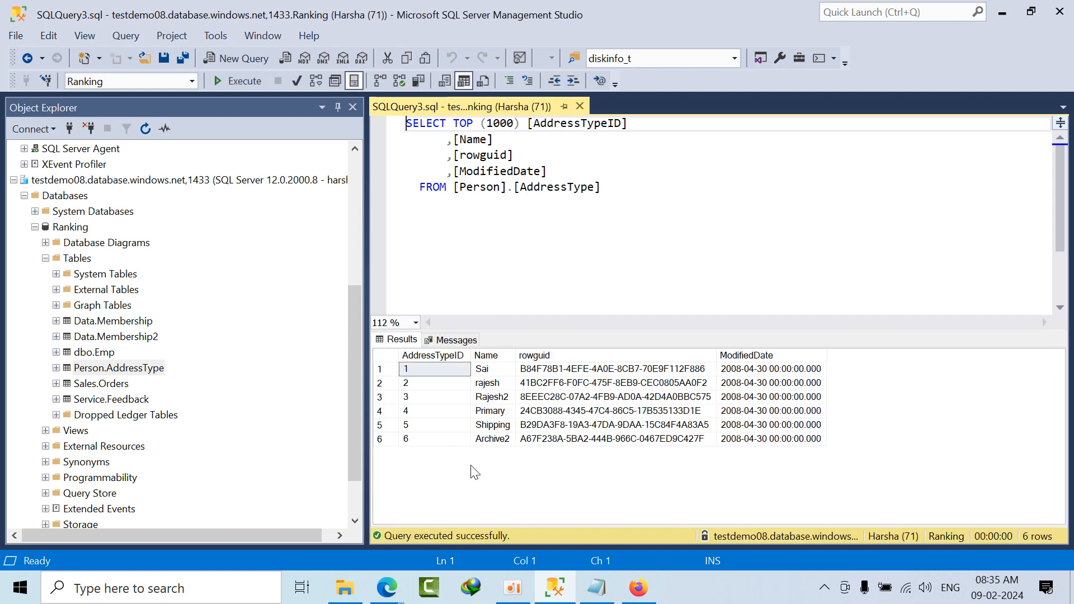
Step: Edit the rows of Person.AddressType in the local harsha database, set the Name for AddressTypeID 6 to Archive, and close the editor
scroll(223, 276, up, 5)
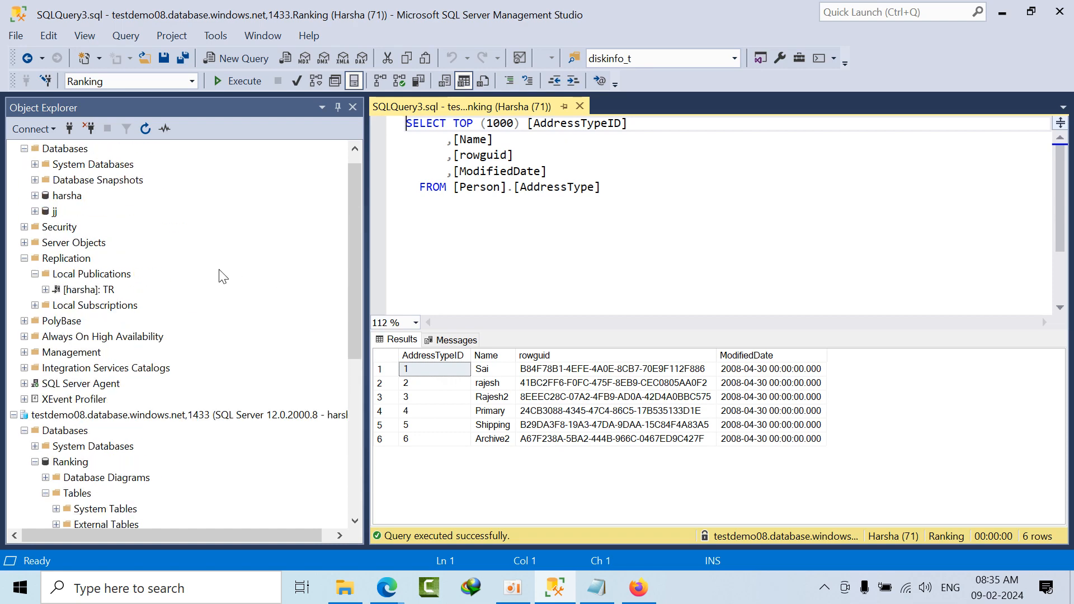
scroll(223, 277, up, 1)
double_click(67, 211)
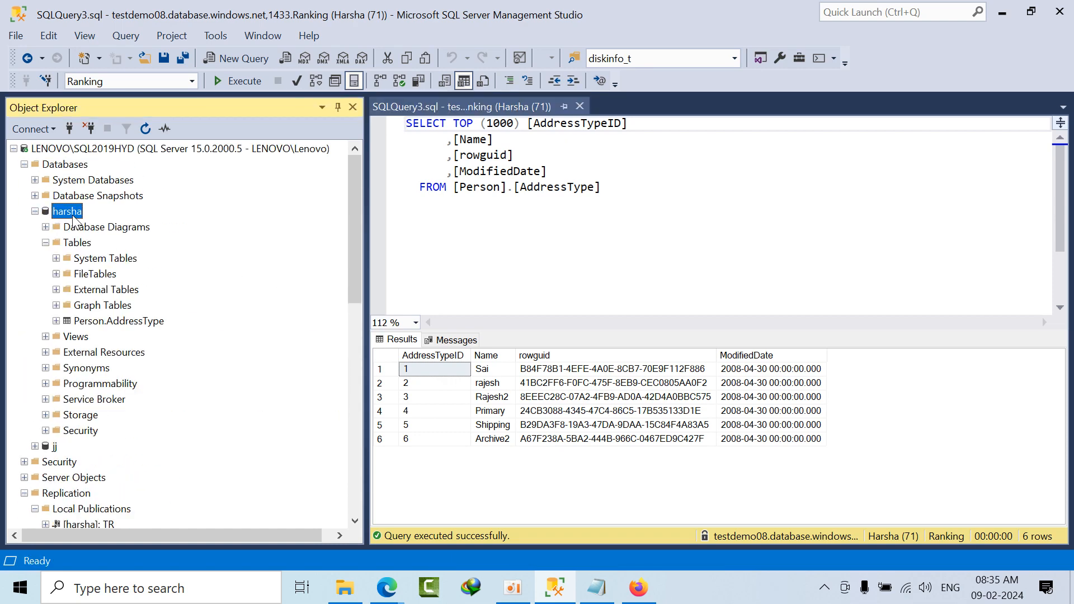
right_click(119, 320)
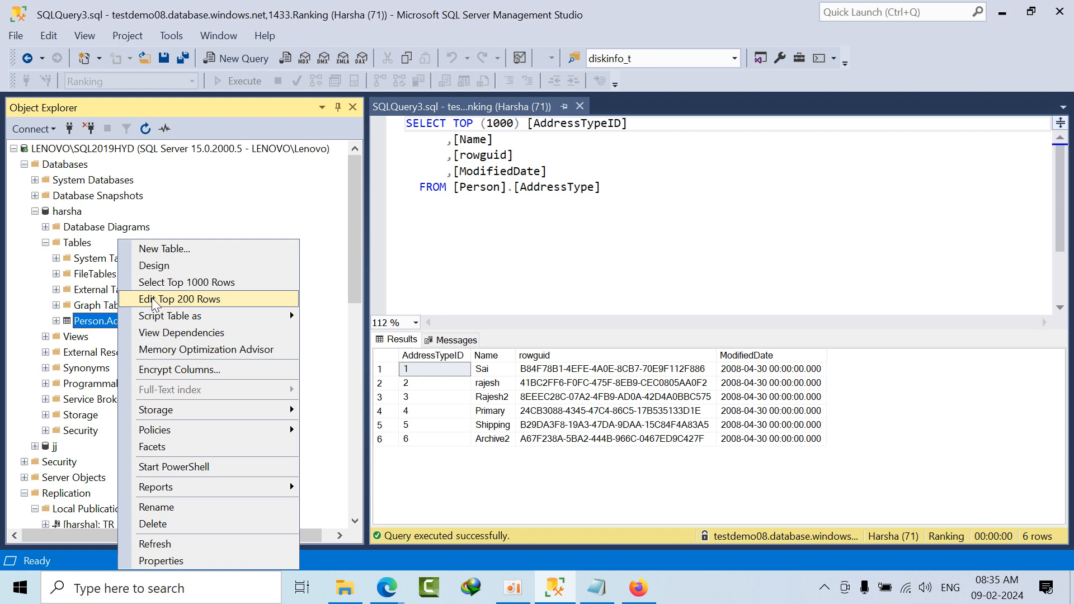
click(159, 299)
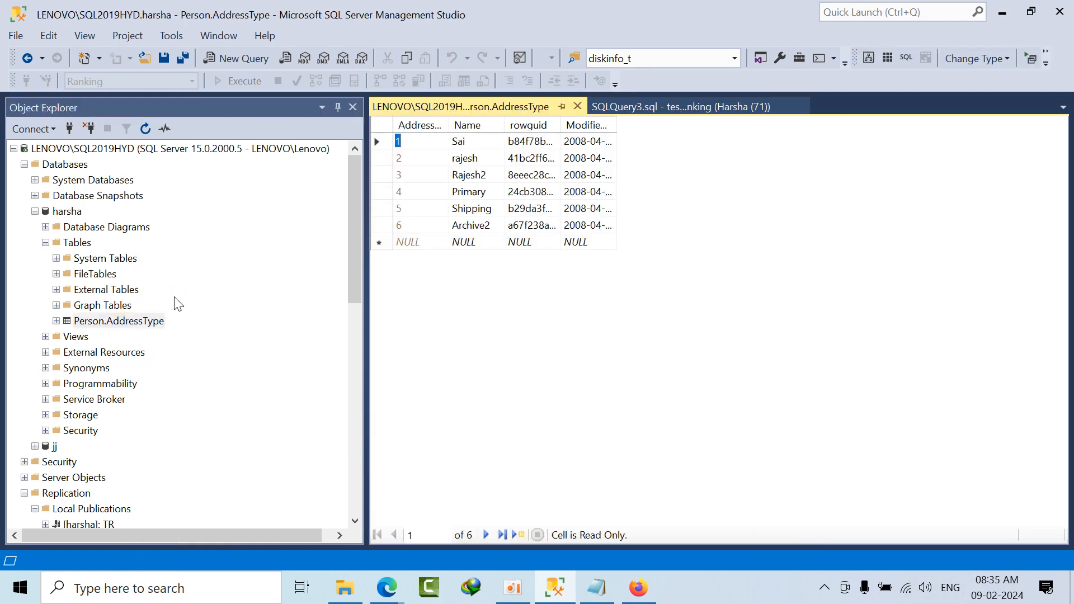
click(495, 226)
key(Delete)
key(Tab)
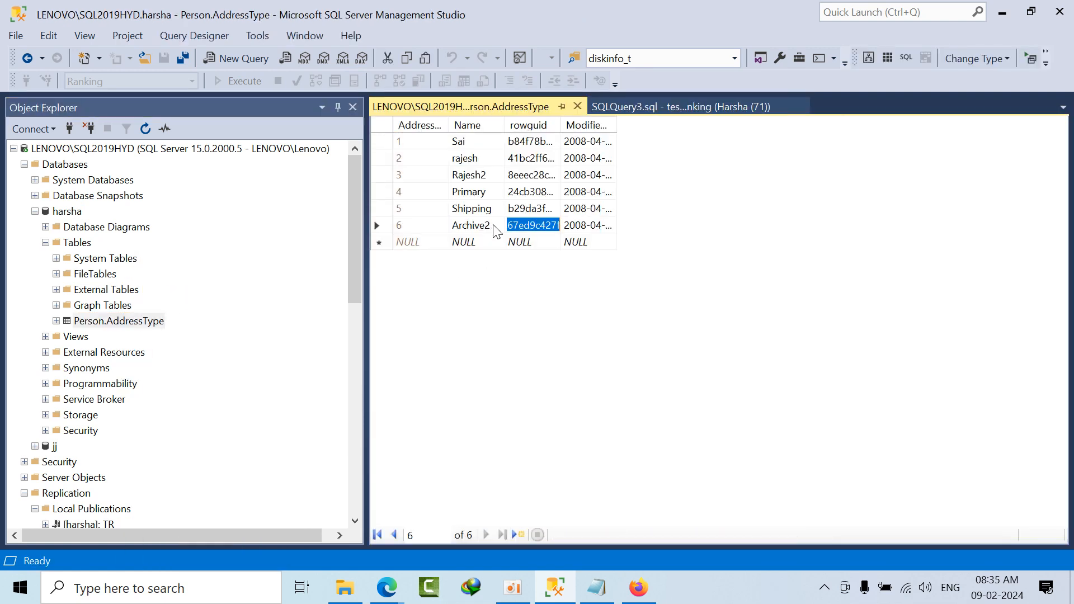
click(495, 225)
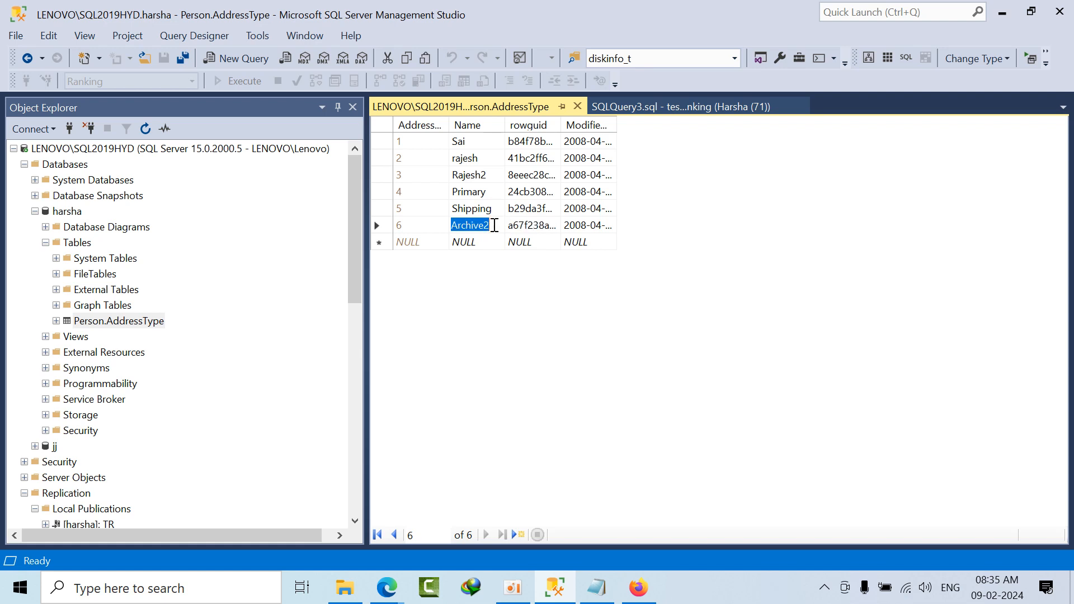
click(385, 130)
click(490, 225)
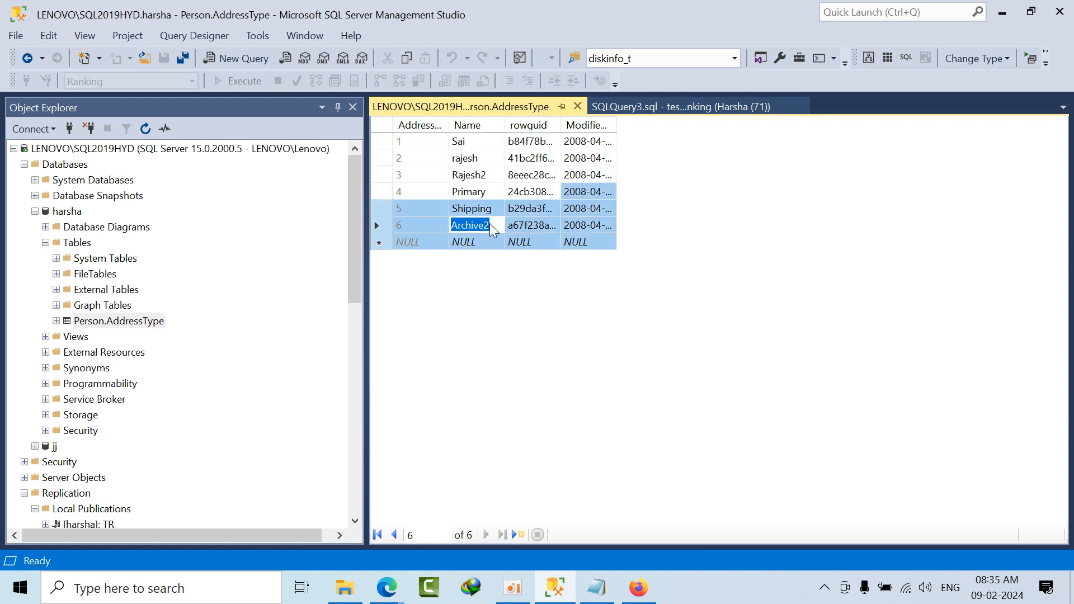
key(BackSpace)
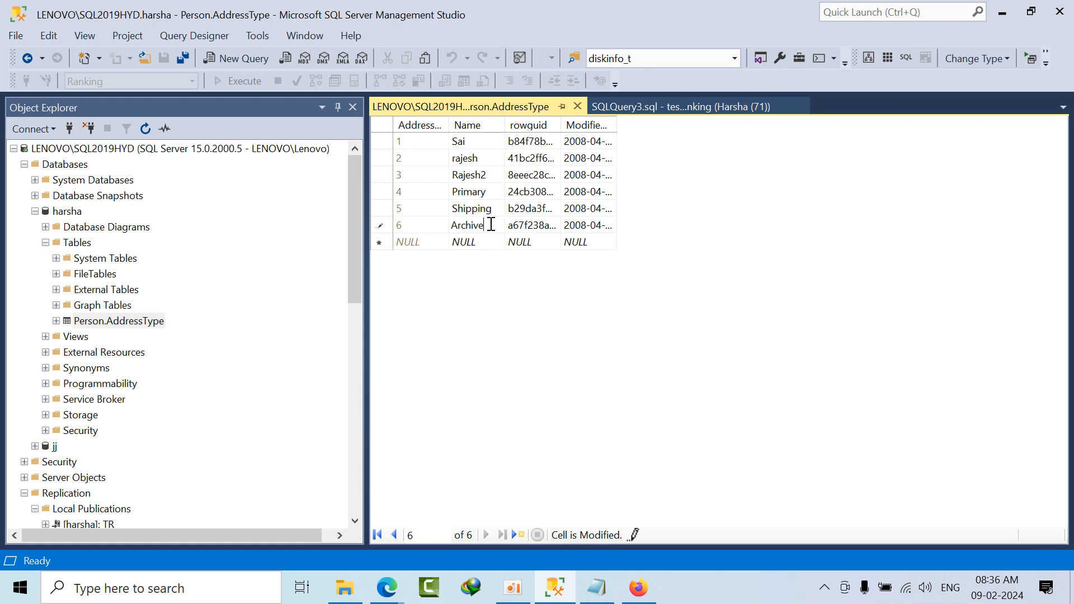
click(578, 106)
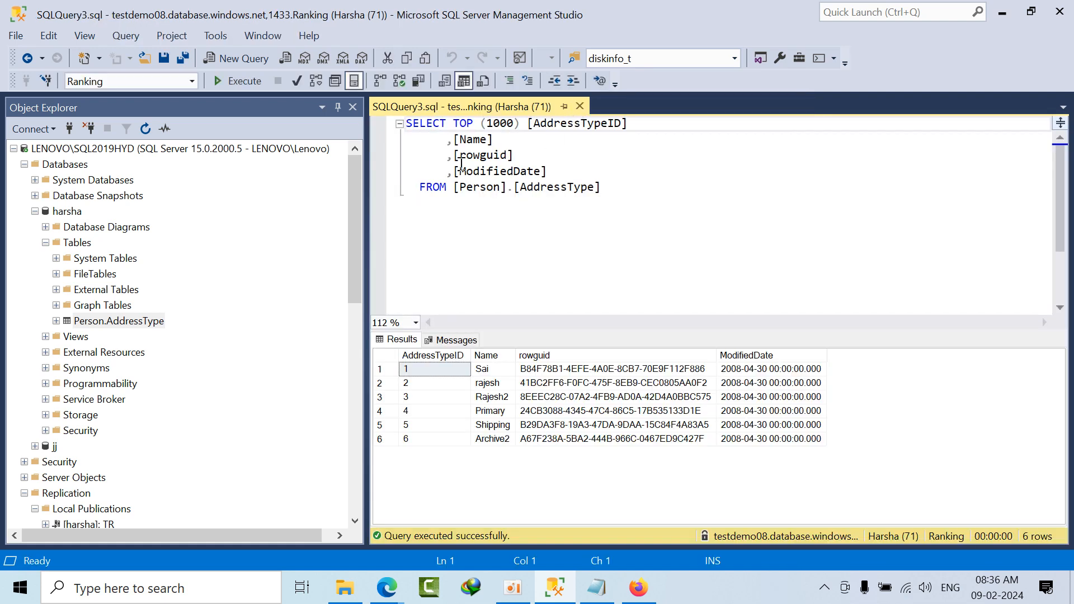
Step: Rerun the Ranking query, query the top 1000 rows of the local Person.AddressType table, and close the local query
click(244, 83)
right_click(107, 323)
click(159, 282)
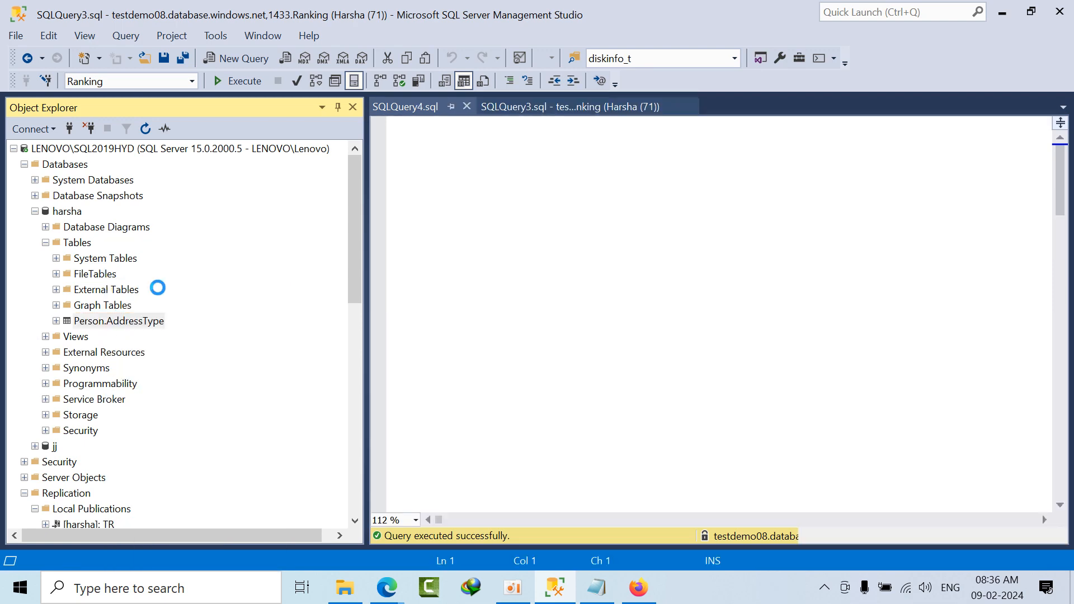
click(581, 107)
right_click(125, 323)
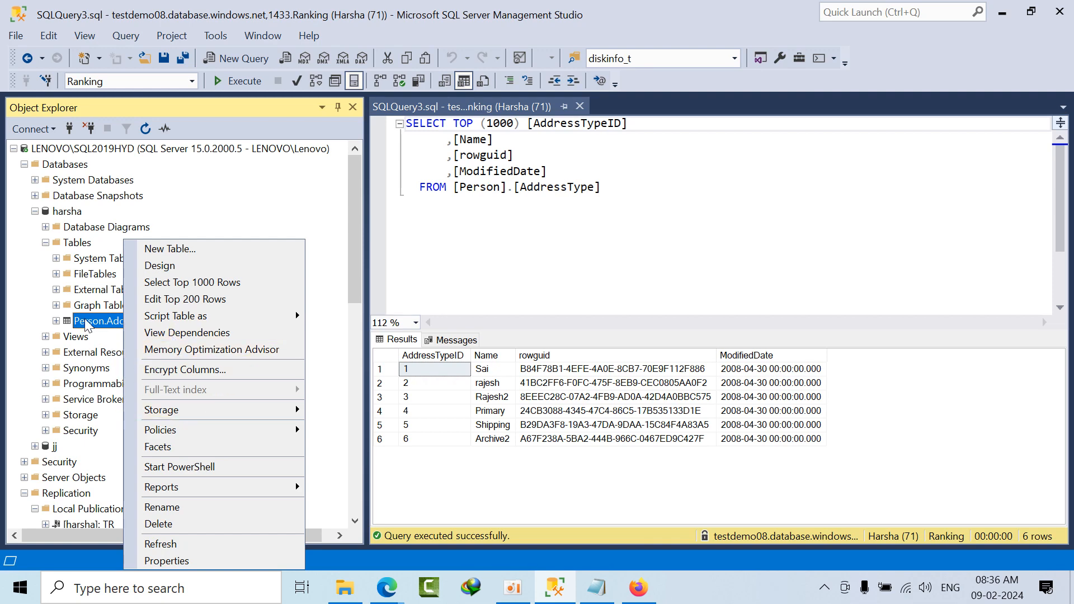
Step: Collapse the harsha database and recheck the TR publication's Log Reader Agent status for the delivered change
click(35, 211)
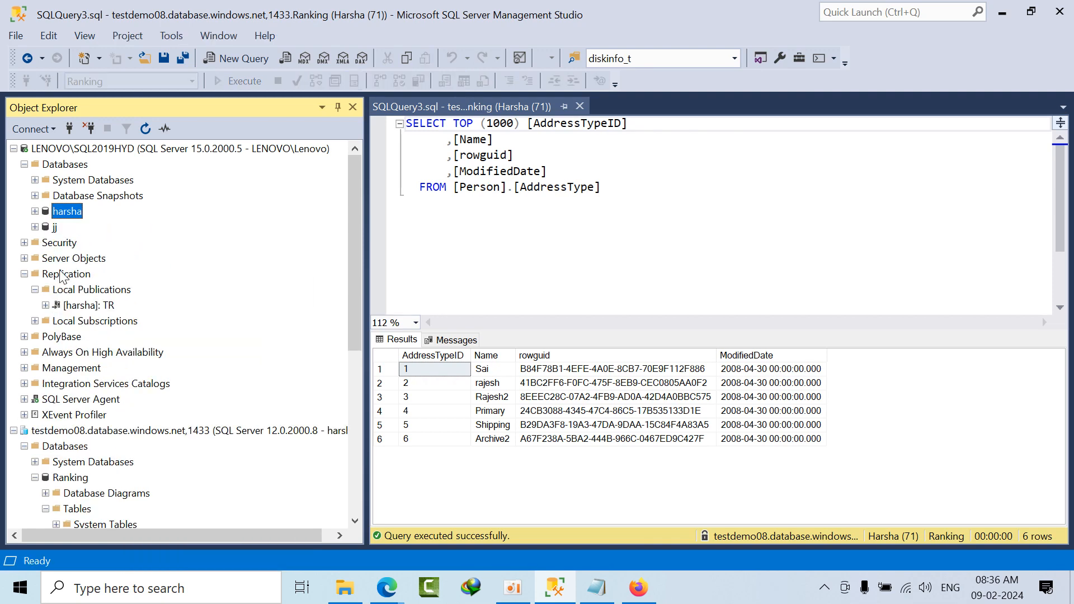
click(80, 307)
right_click(82, 307)
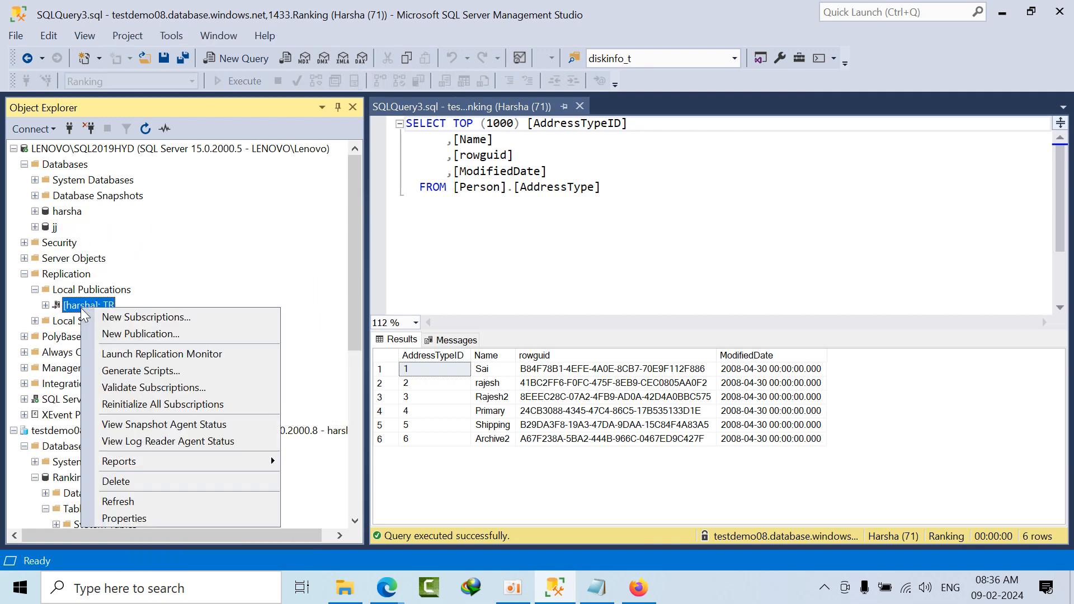
click(143, 441)
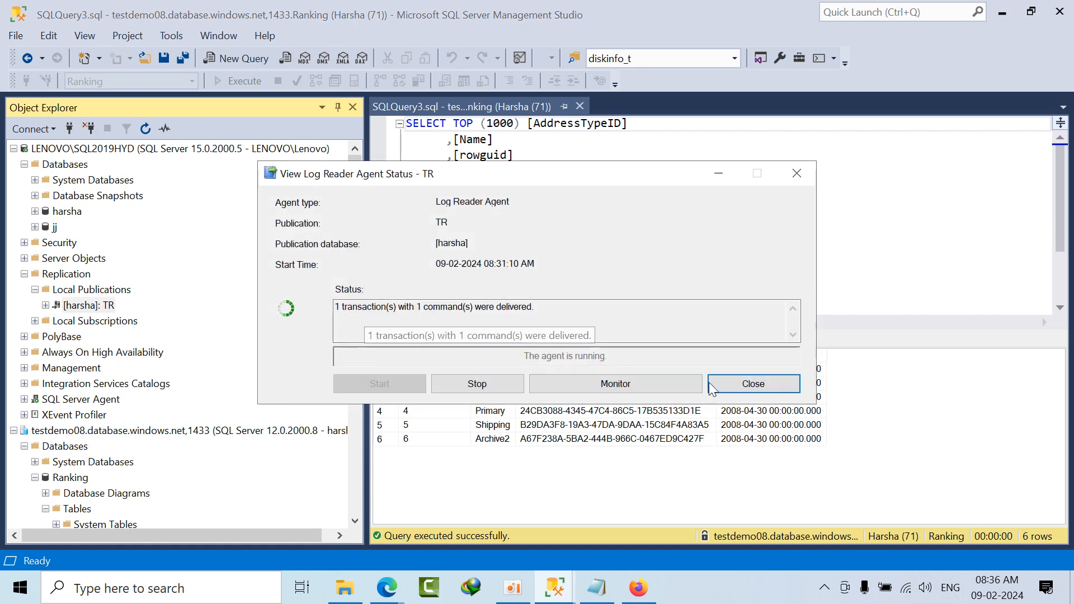
click(753, 384)
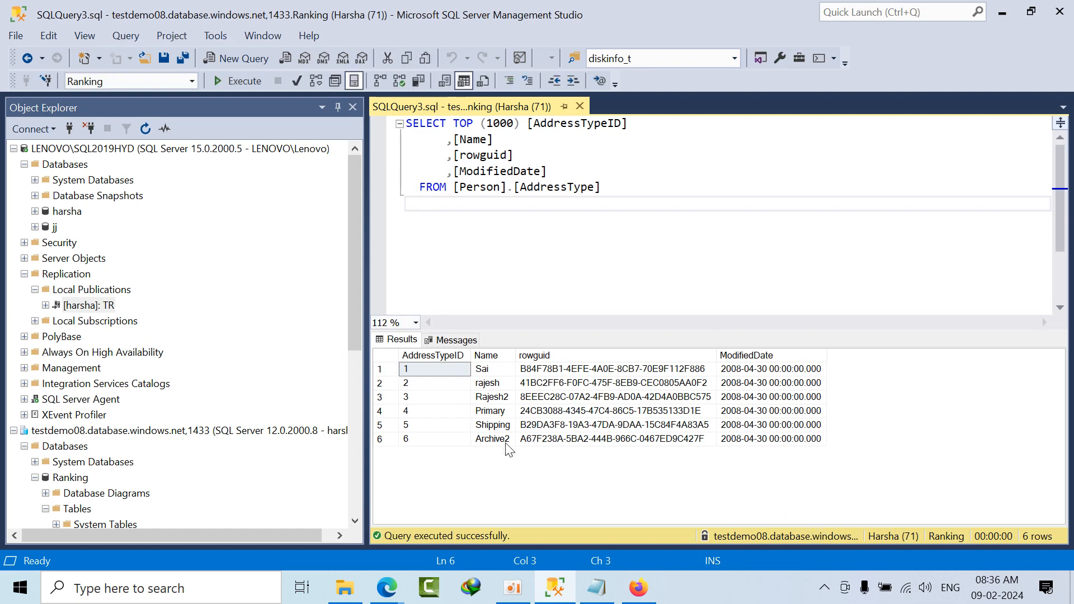
Step: Rerun the Person.AddressType query on Ranking, examine the Name value in row 6, and close the query window
click(242, 78)
click(496, 441)
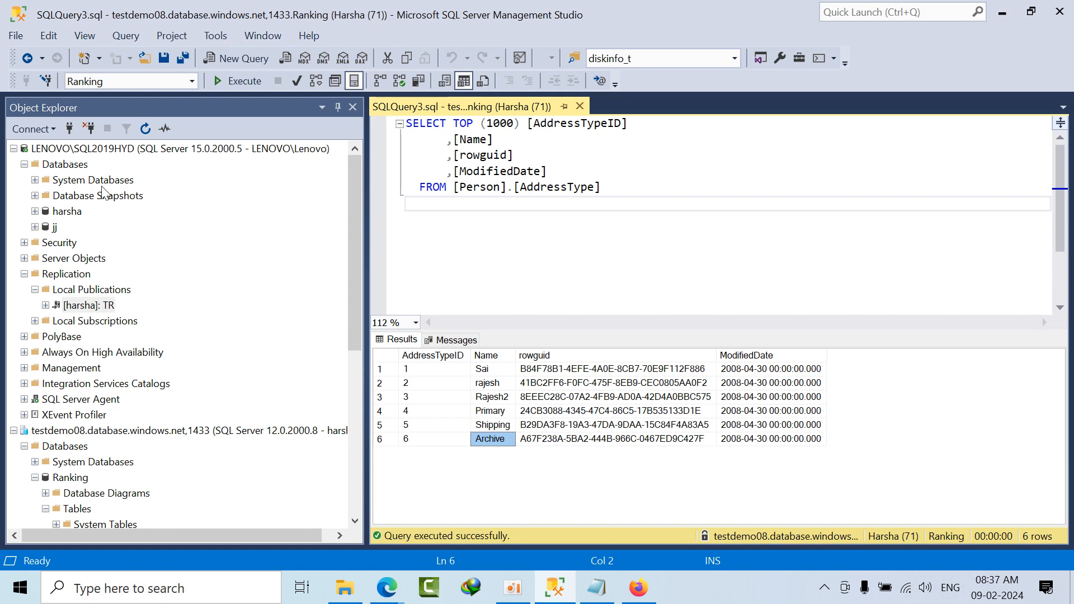
click(579, 105)
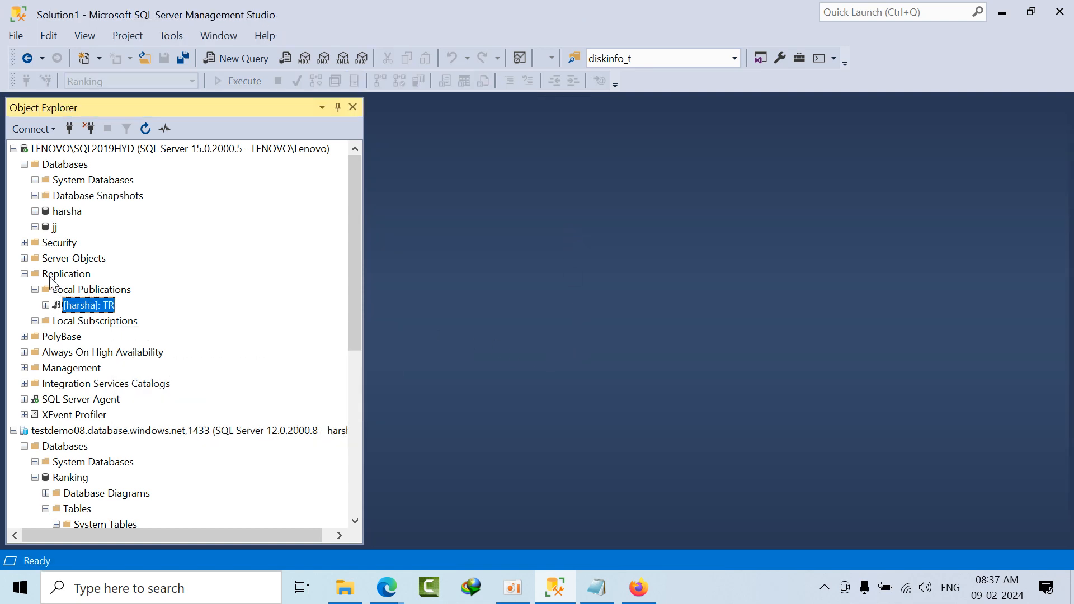
Step: Launch Replication Monitor from the TR publication, maximize it, and review the subscription watch list for LENOVO\SQL2019HYD
right_click(88, 306)
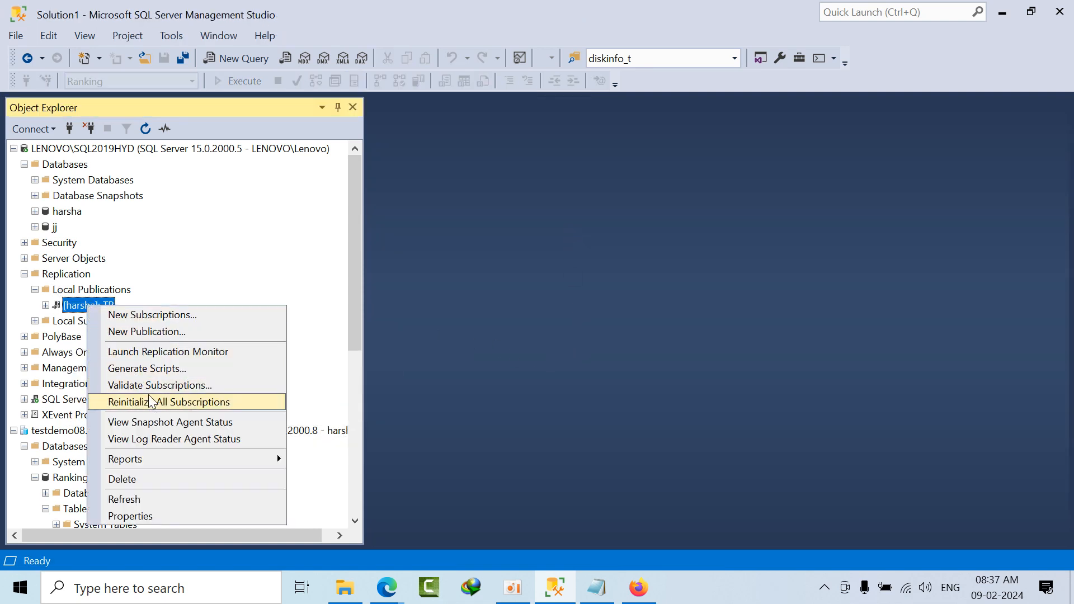
click(161, 353)
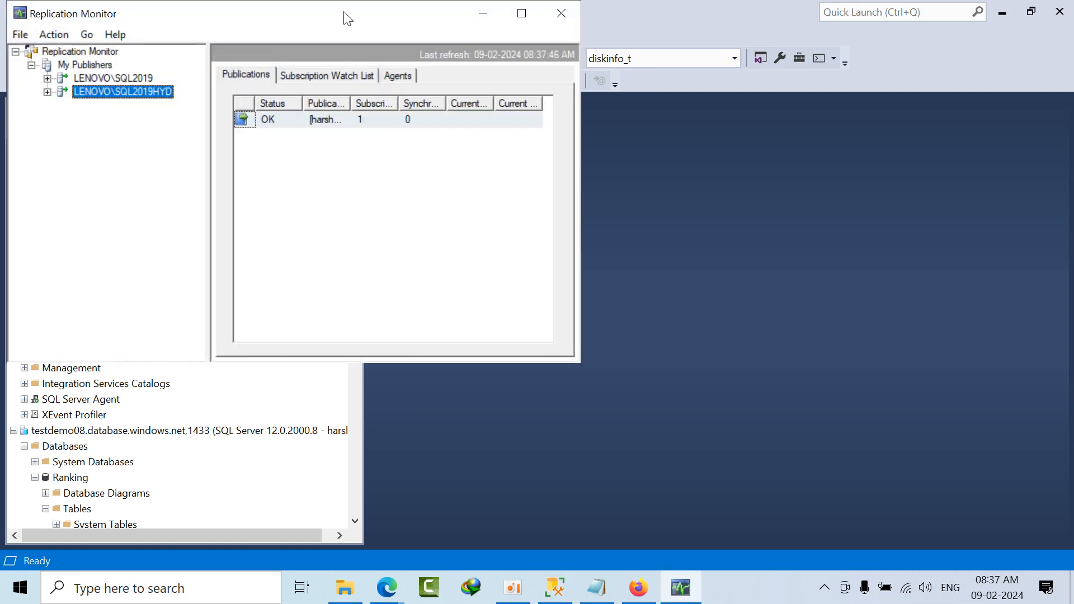
click(521, 12)
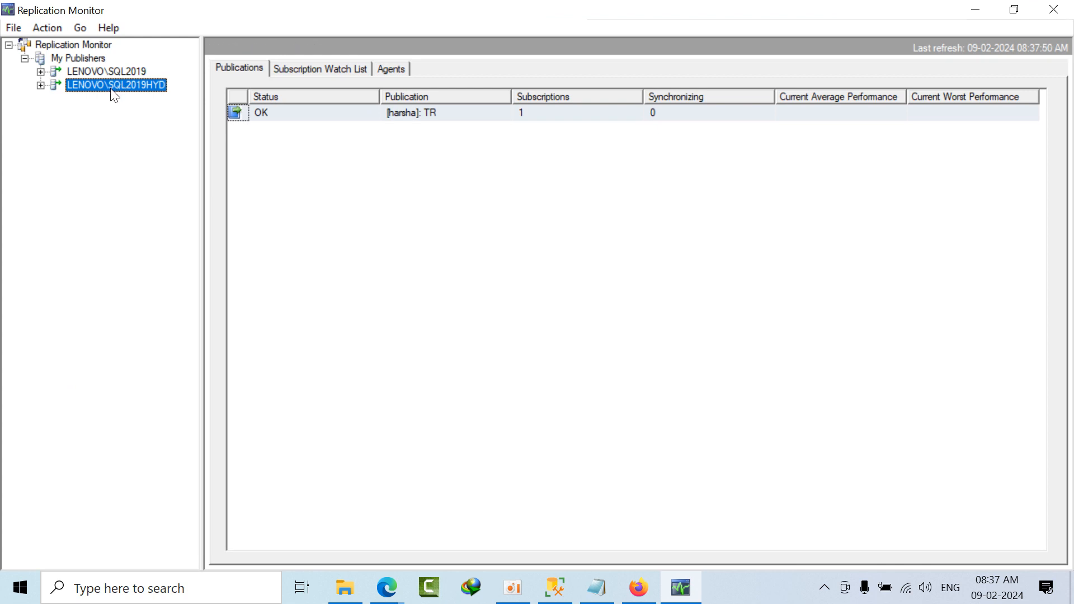
click(323, 78)
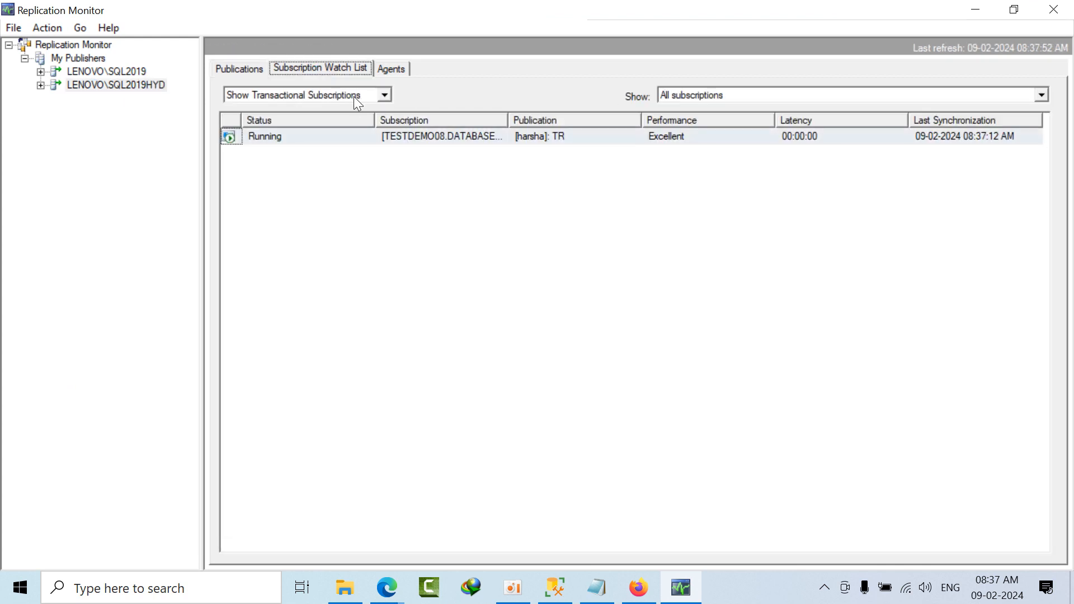
click(415, 139)
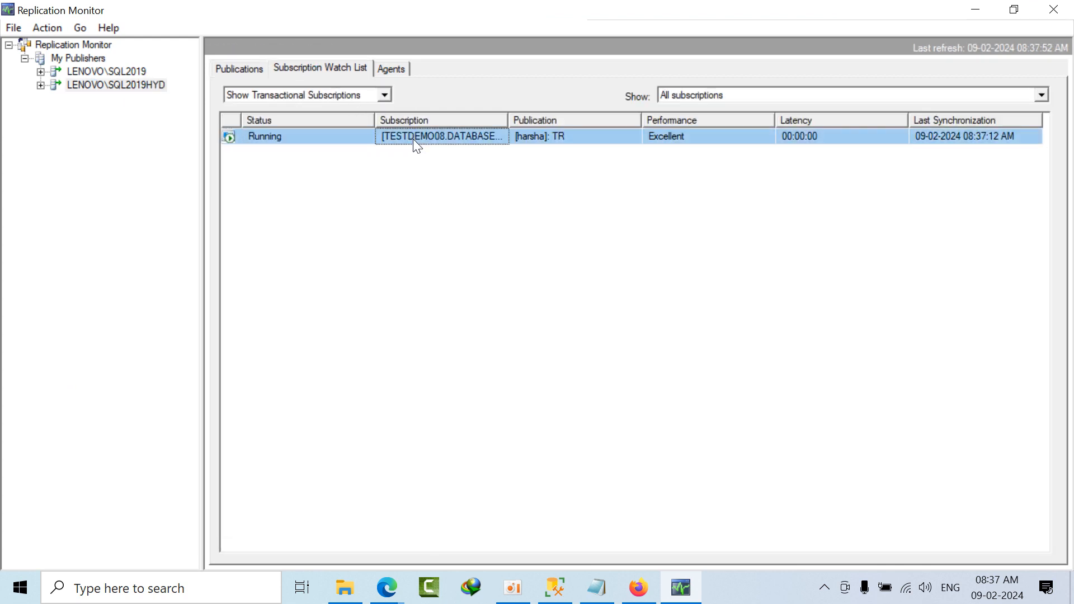
Step: Show the publisher's agents and review the Snapshot Agent history of the TR publication
click(390, 74)
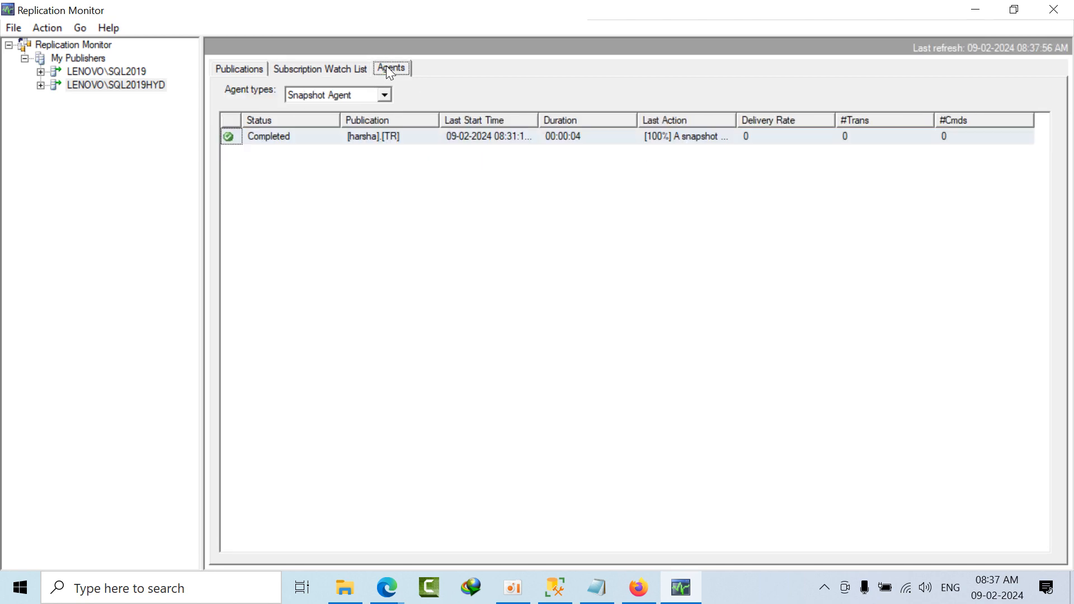
double_click(372, 136)
scroll(470, 447, down, 6)
scroll(475, 480, up, 6)
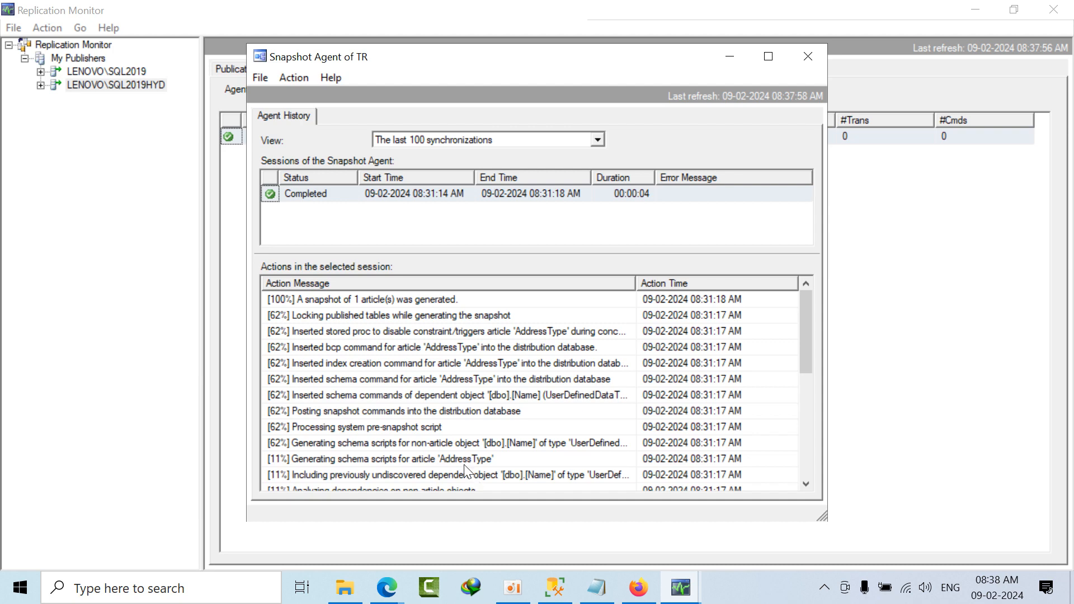
Step: Look through the actions of the TR Snapshot Agent session and close its history window
scroll(414, 395, down, 6)
scroll(430, 456, up, 4)
click(807, 56)
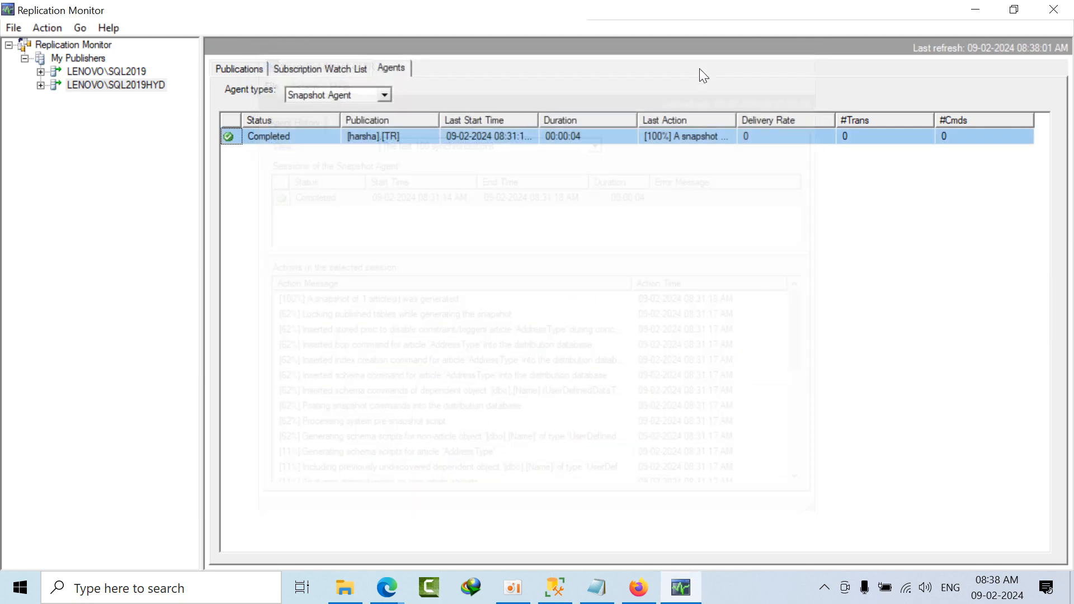
Step: Review the publisher's Log Reader Agent and Queue Reader Agent entries, and close Replication Monitor
click(385, 95)
click(363, 122)
click(392, 96)
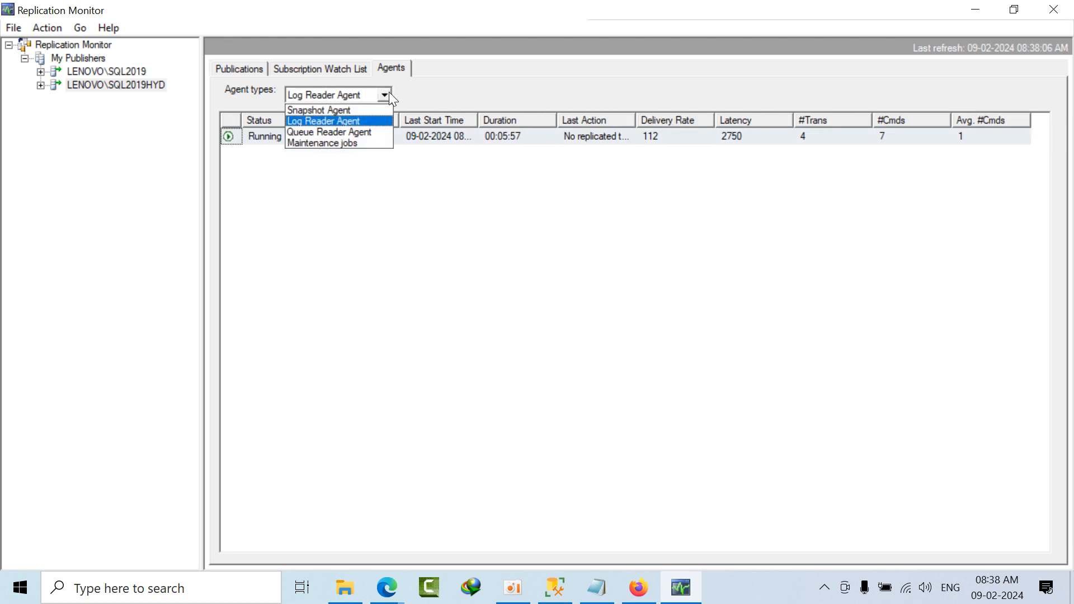
click(356, 133)
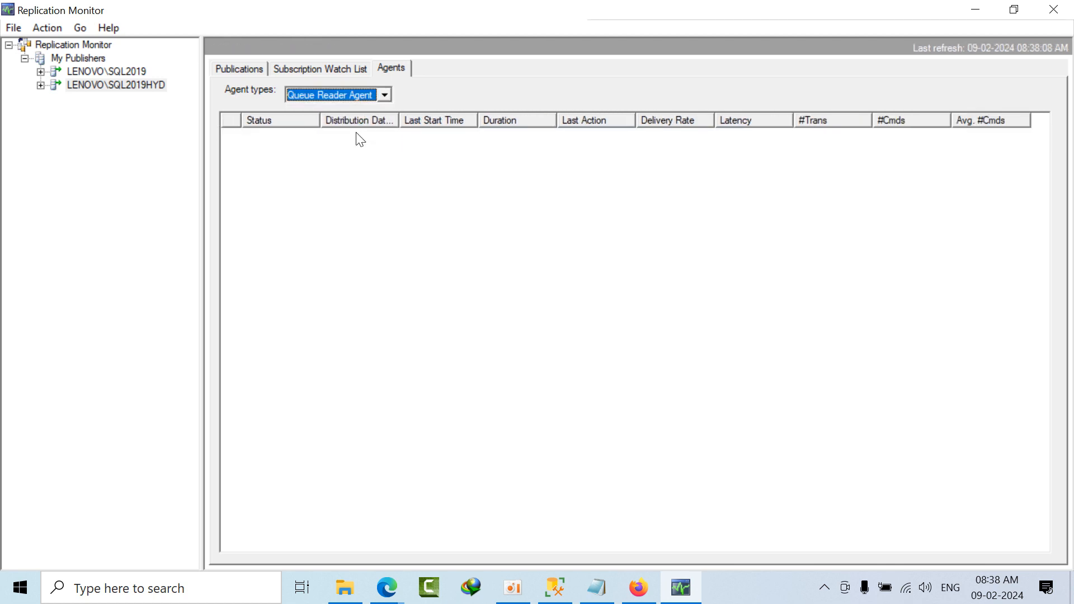
click(386, 95)
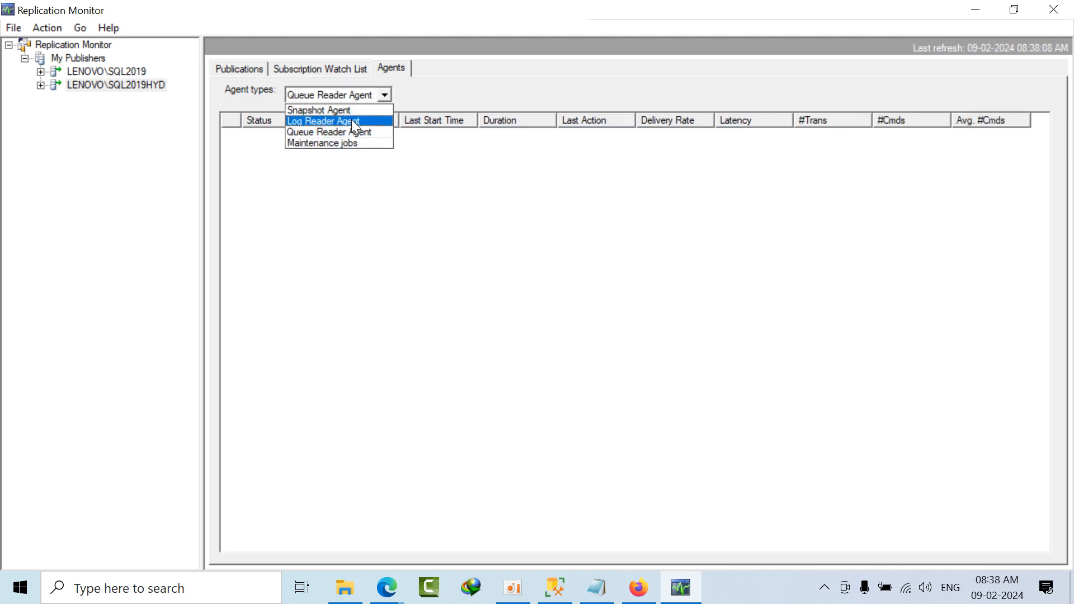
click(352, 121)
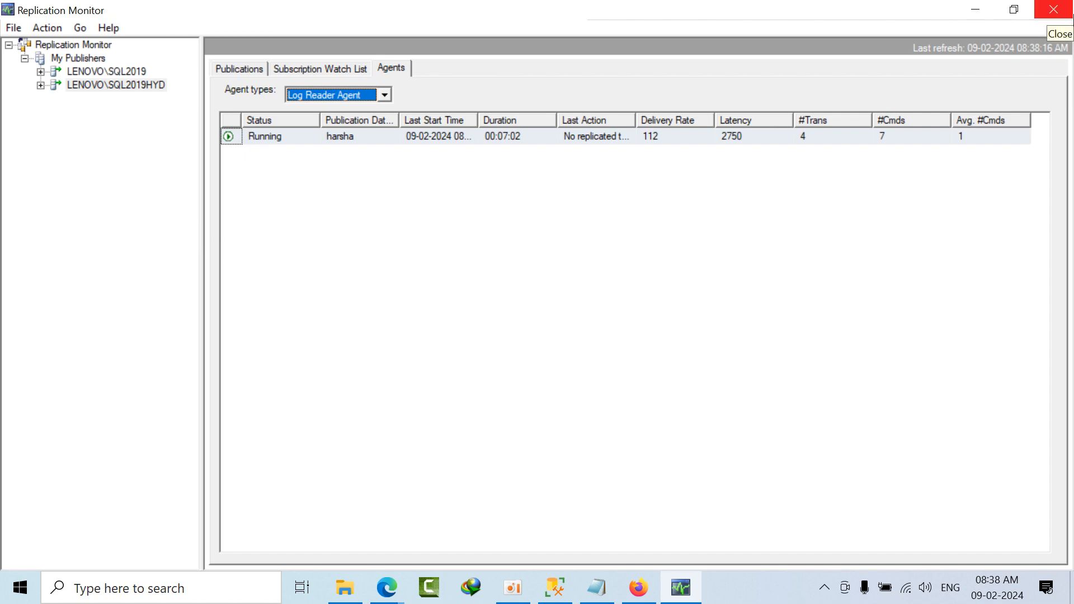
click(1059, 12)
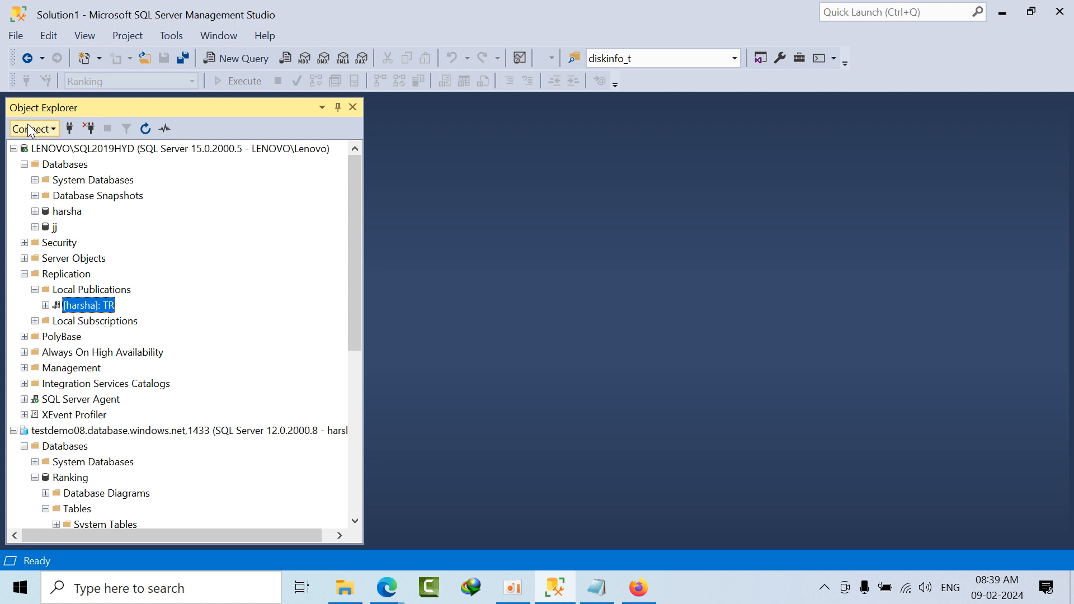
Step: Create a new query on the harsha database and write "select count(*) from [Person].[AddressType]"
double_click(64, 212)
click(235, 58)
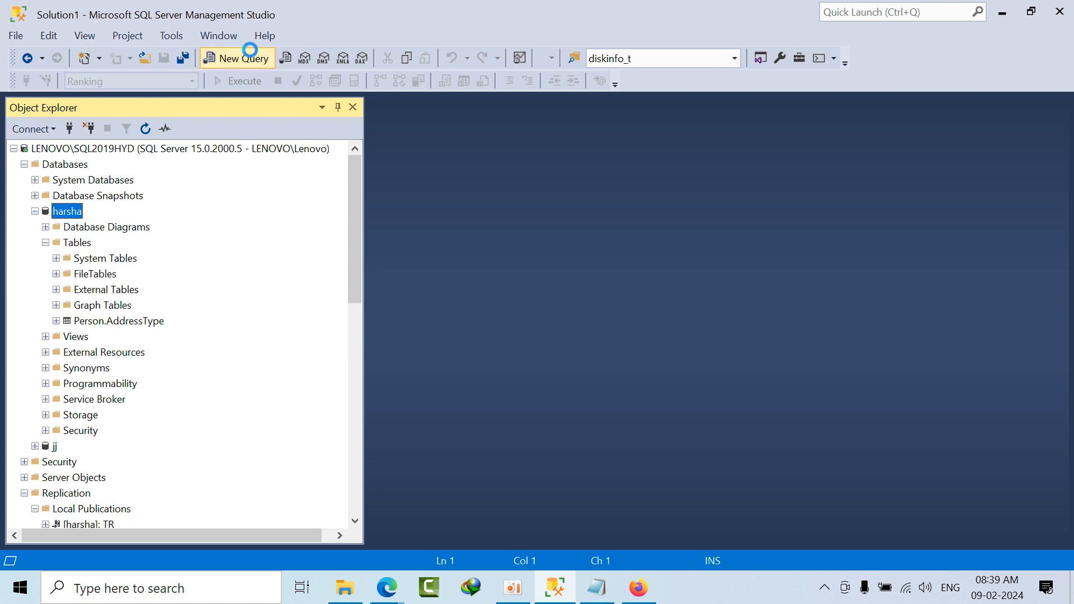
text(sel)
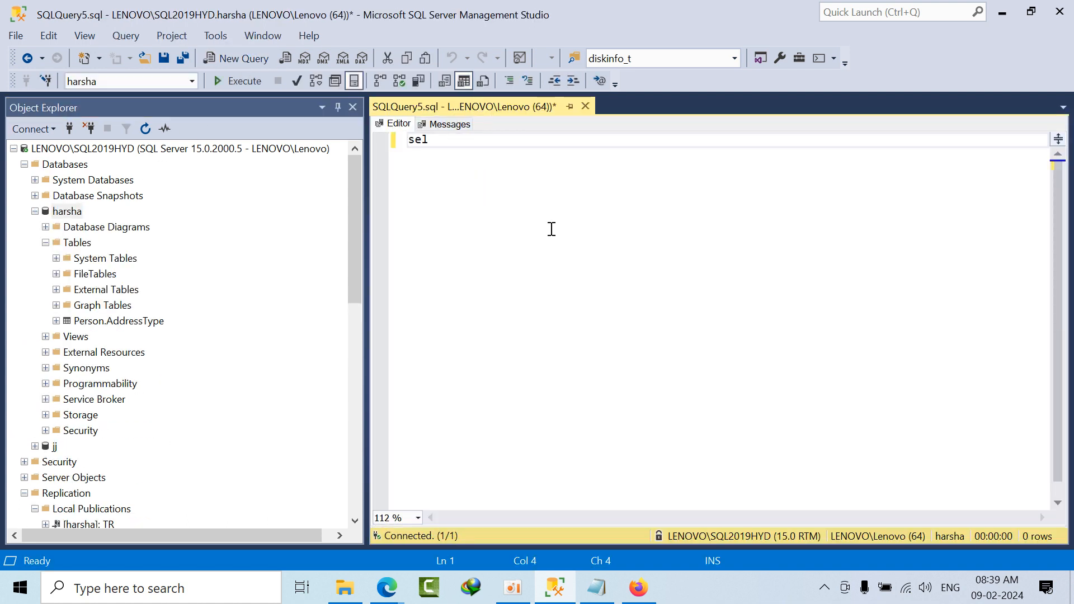
text(ect * from)
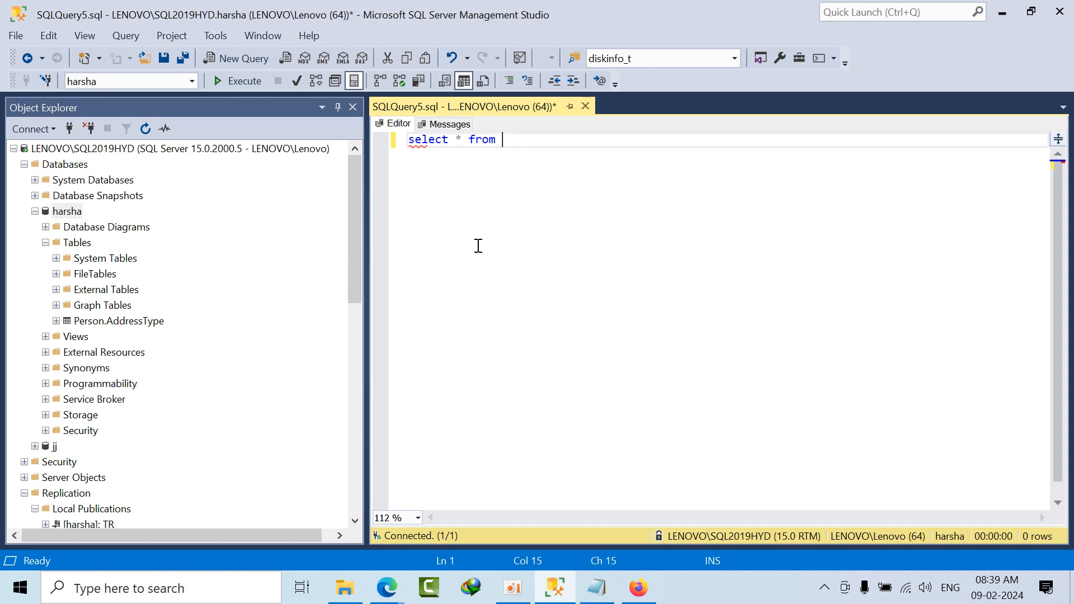
key(BackSpace)
key(BackSpace)
key(BackSpace)
key(BackSpace)
key(BackSpace)
key(BackSpace)
key(BackSpace)
text(count(8)
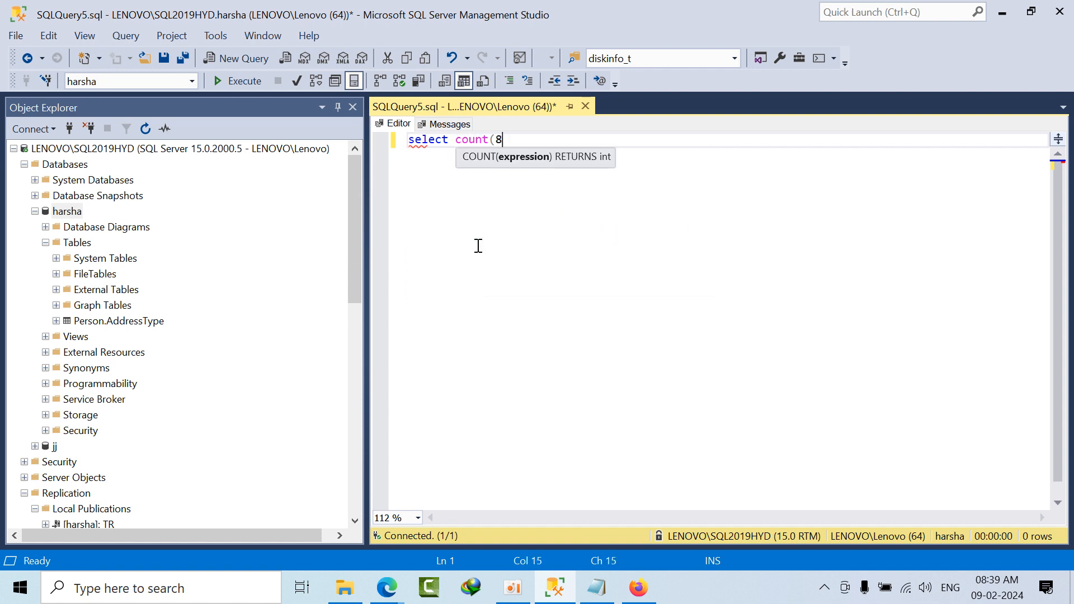
text())
key(BackSpace)
key(BackSpace)
key(BackSpace)
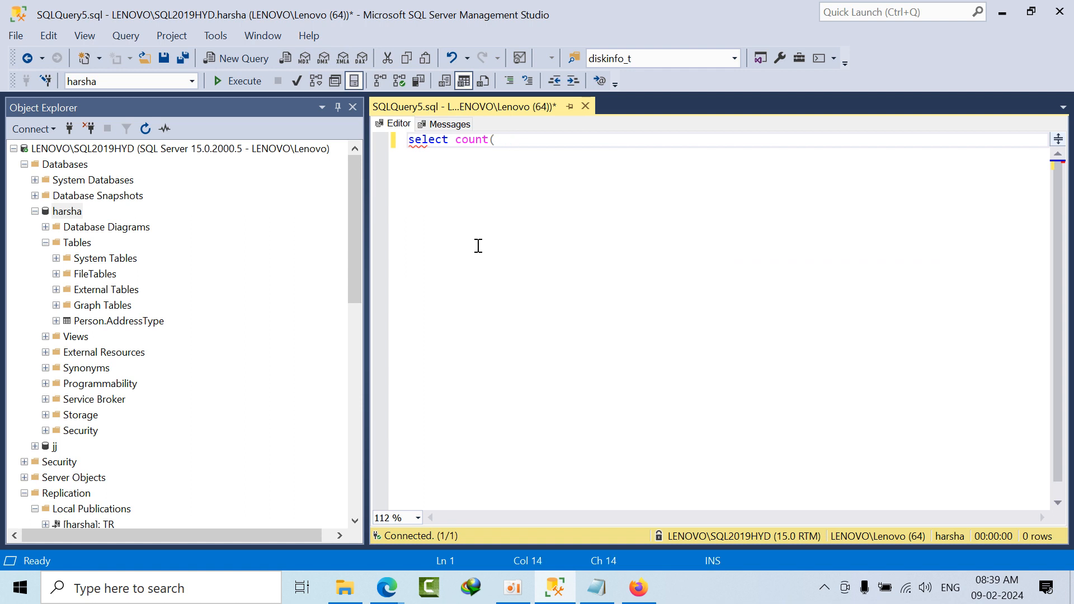
text(*) from)
drag(118, 320, 712, 272)
Step: Run the whole row count query on harsha and return to its query text
key(ctrl+a)
click(237, 81)
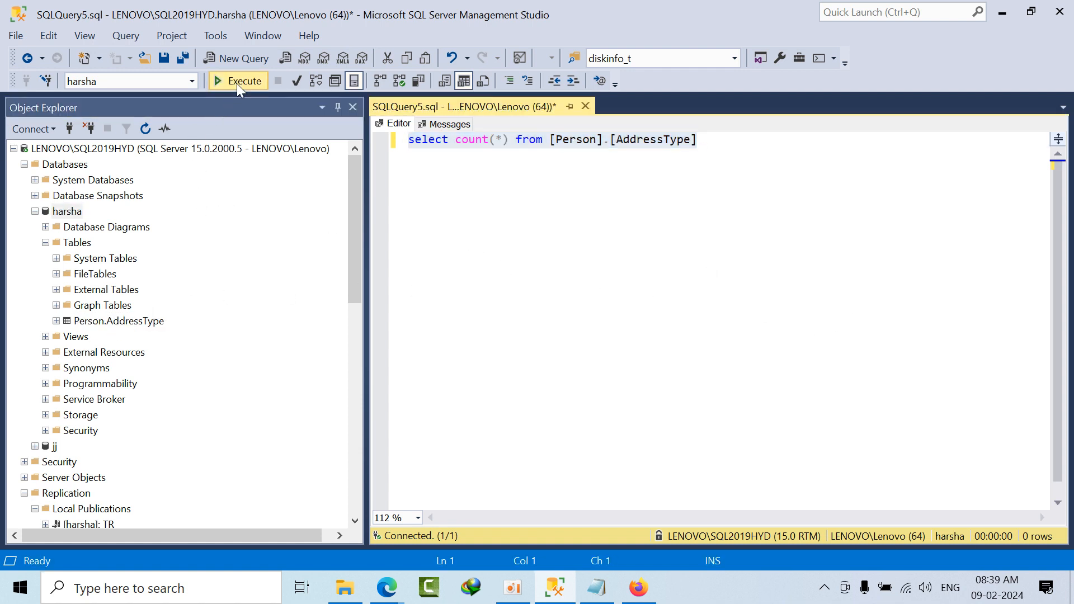
click(393, 125)
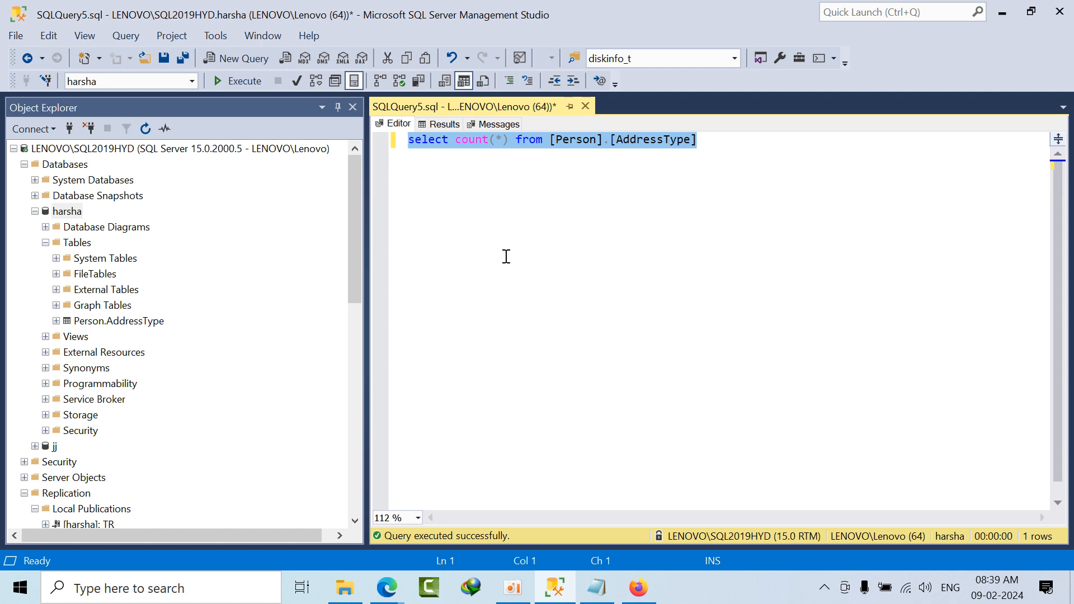
Step: Point out the source server LENOVO\SQL2019HYD and the target testdemo08 in the object tree, and collapse the harsha database
scroll(112, 419, down, 8)
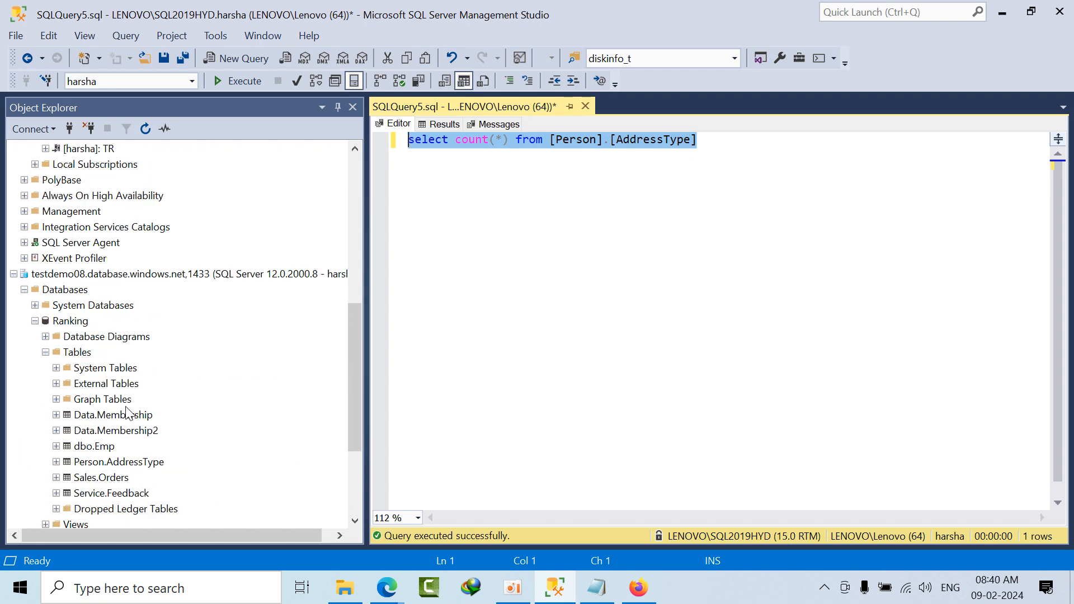
scroll(127, 414, up, 8)
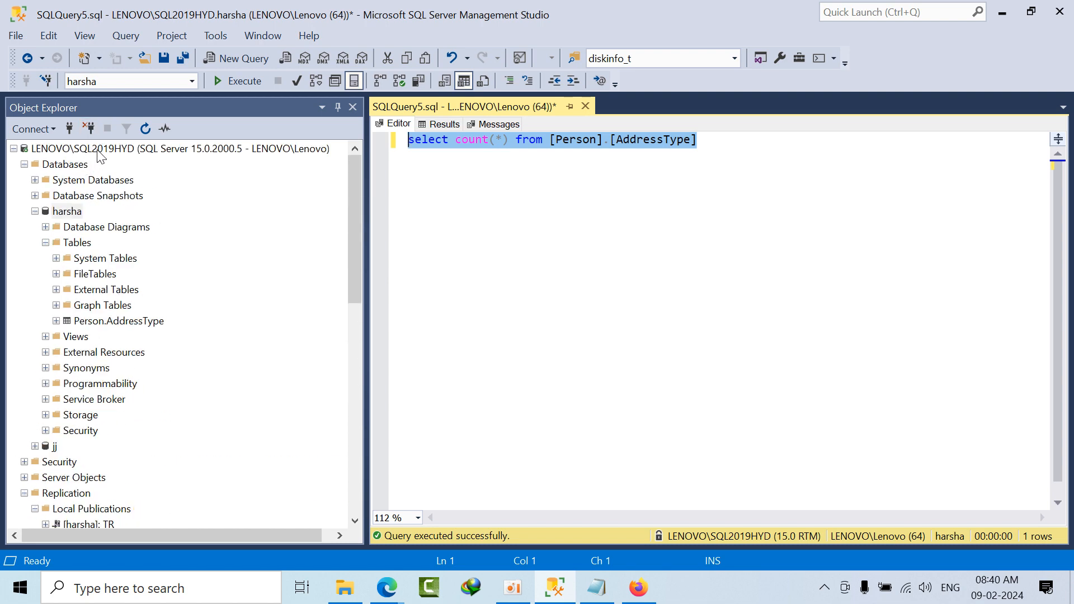
click(98, 150)
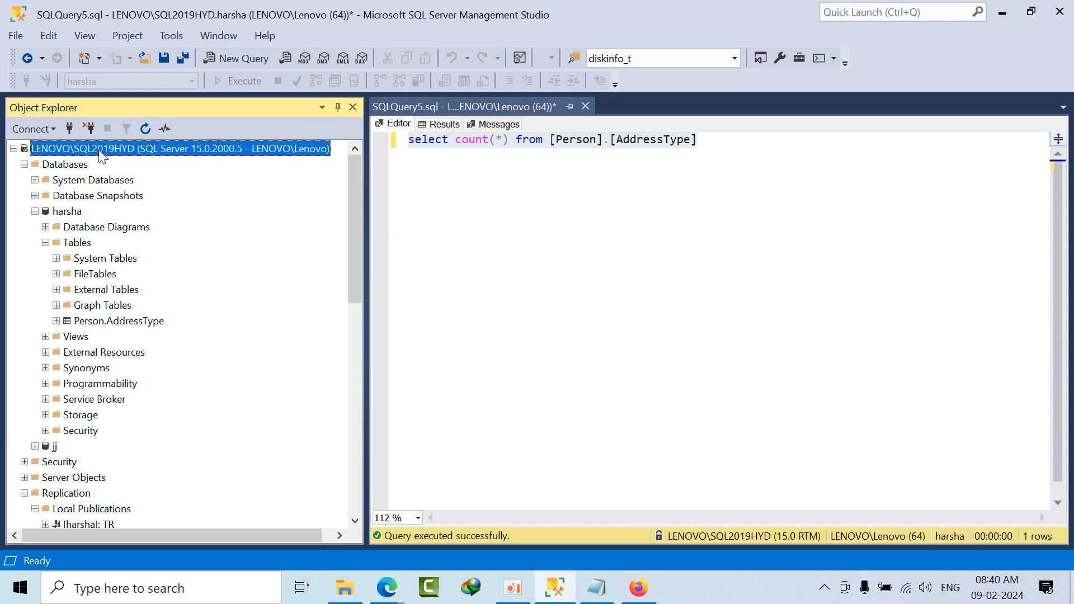
scroll(143, 360, down, 7)
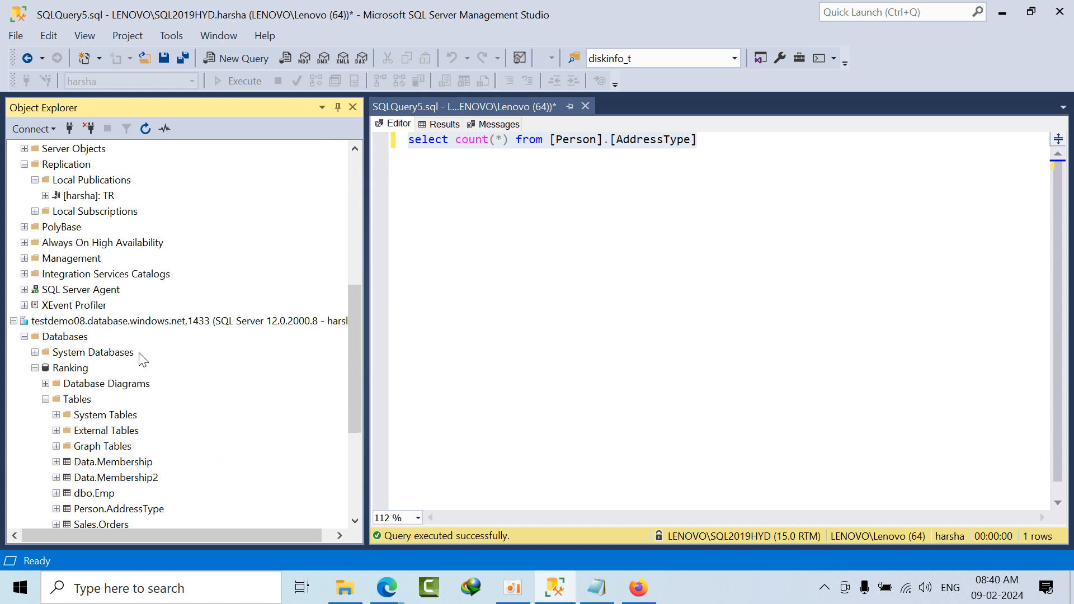
click(119, 324)
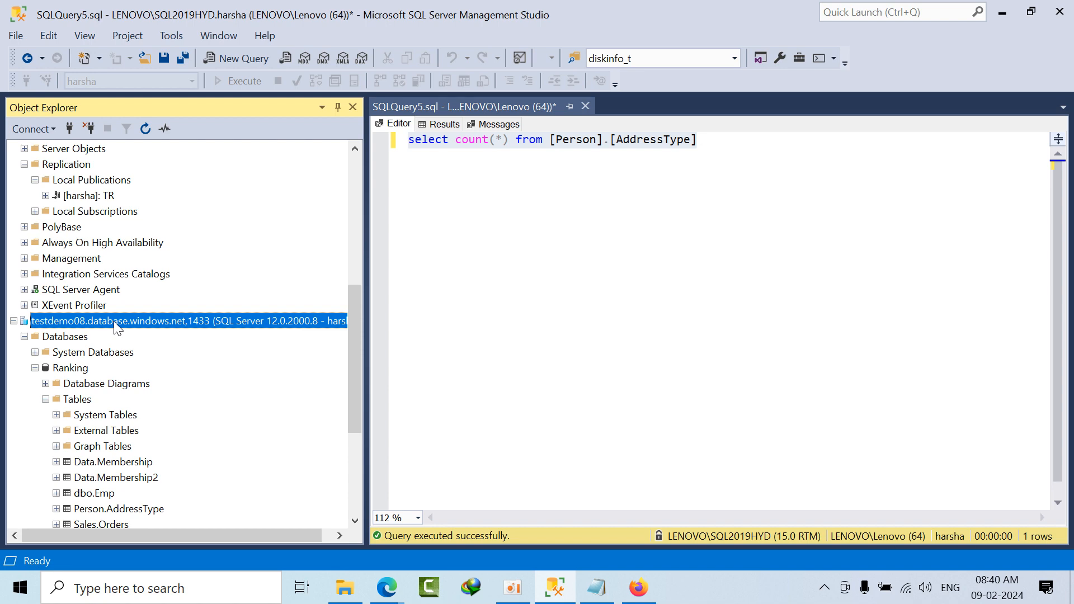
scroll(78, 268, up, 7)
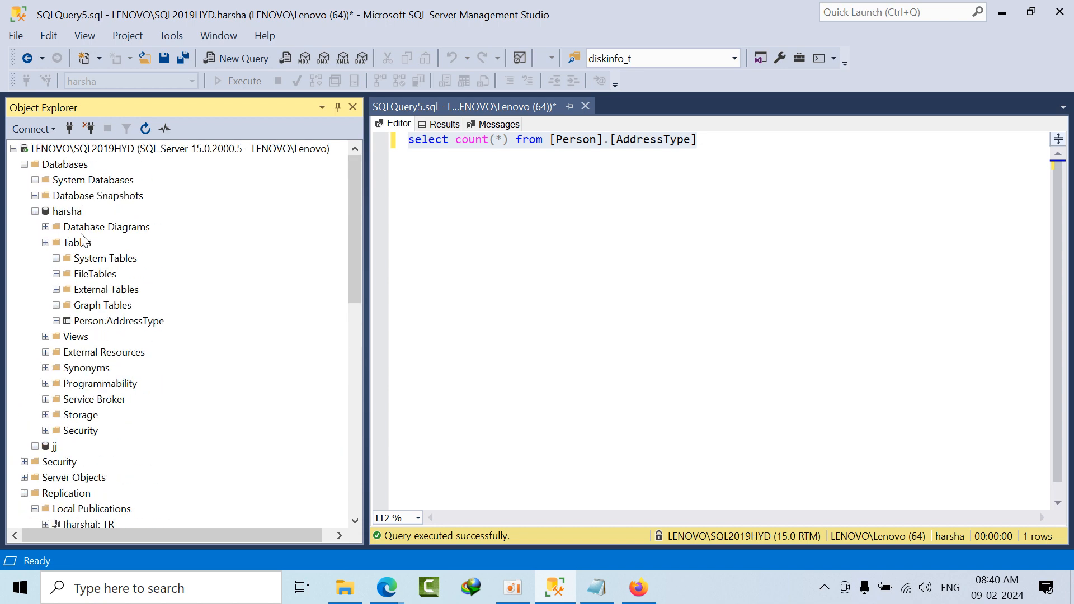
click(67, 212)
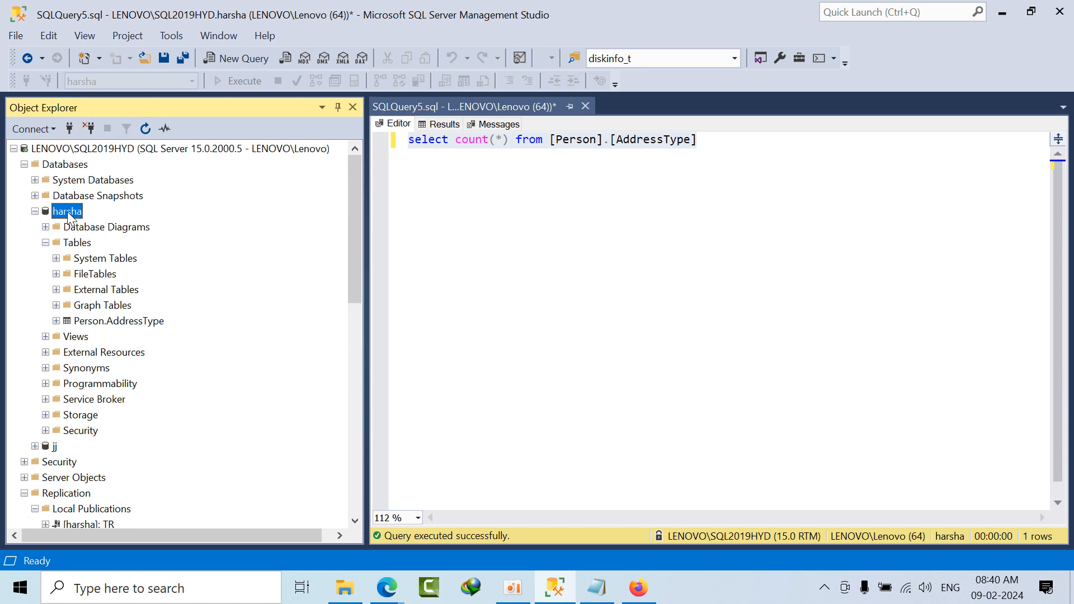
click(34, 212)
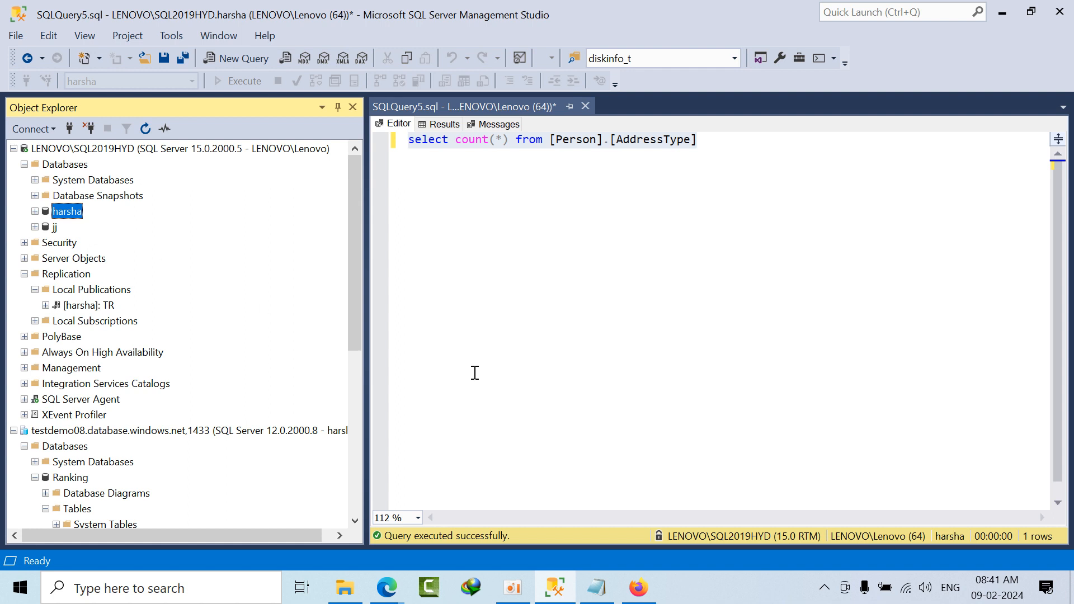
Step: Recheck the results and messages of the row count query and return to its query text
click(445, 124)
click(495, 124)
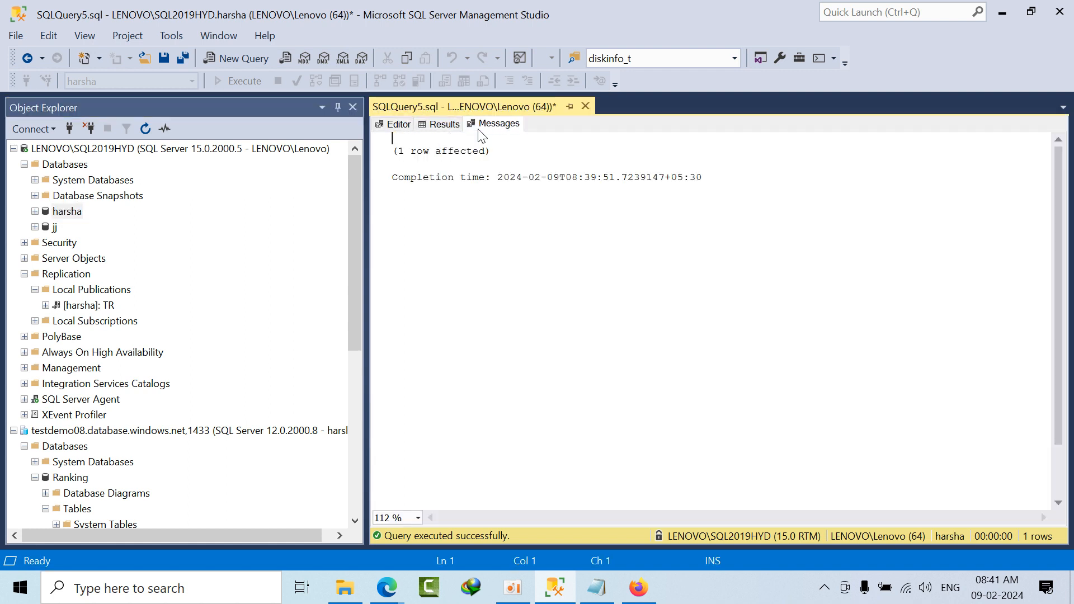
click(397, 125)
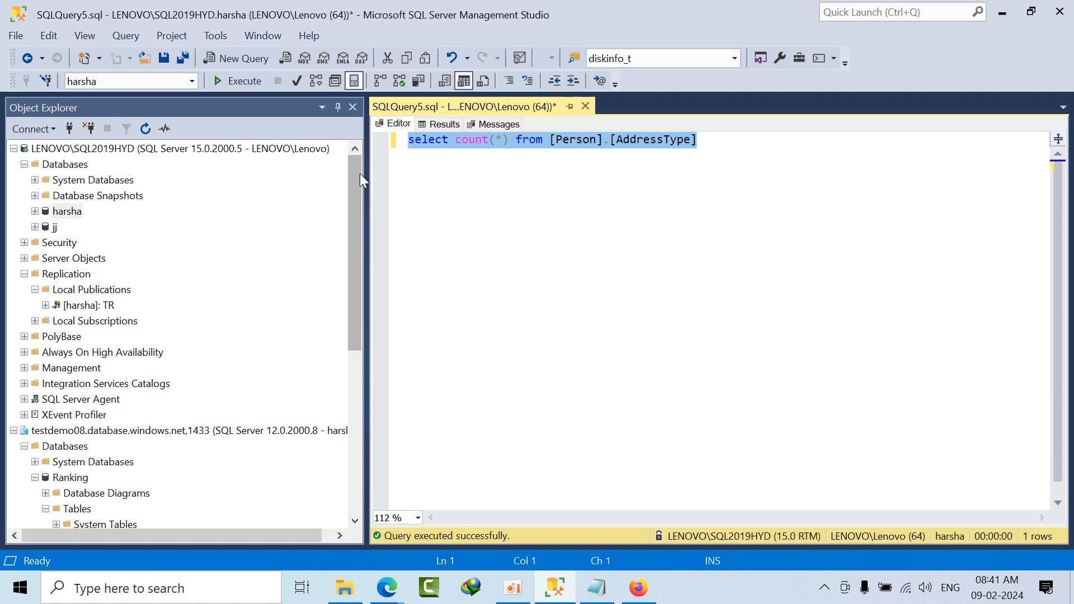
drag(361, 171, 364, 118)
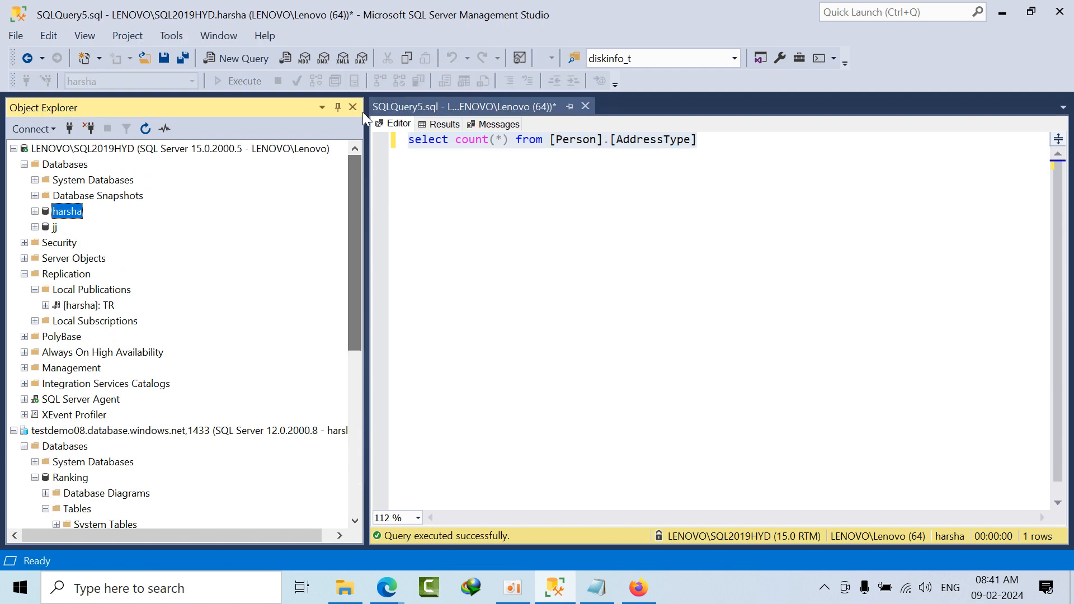
Step: Search Windows for "azure" and launch Azure Data Studio
click(185, 585)
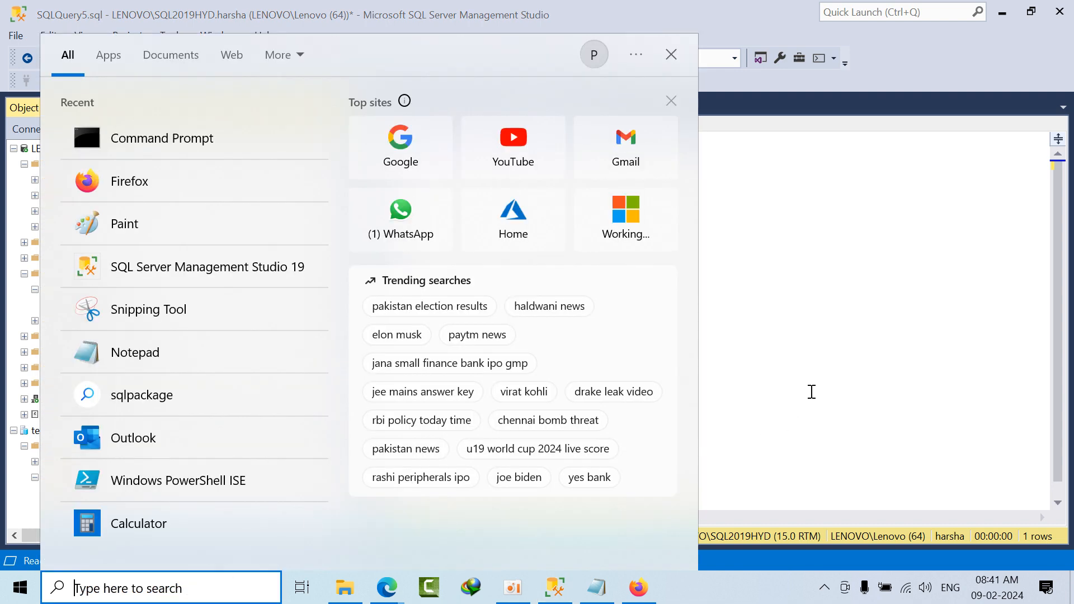
click(798, 357)
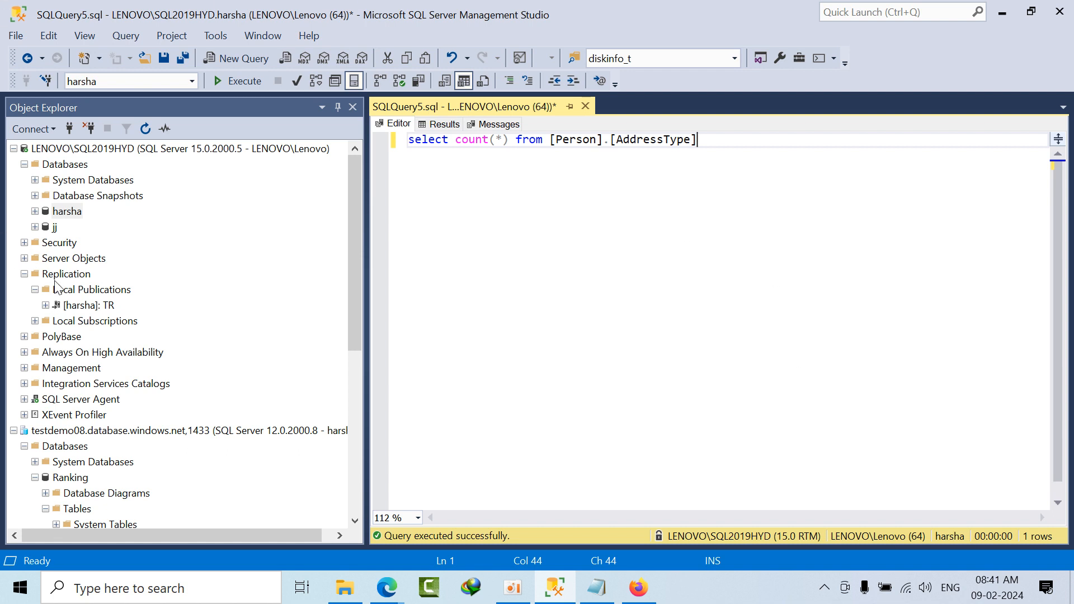
click(140, 589)
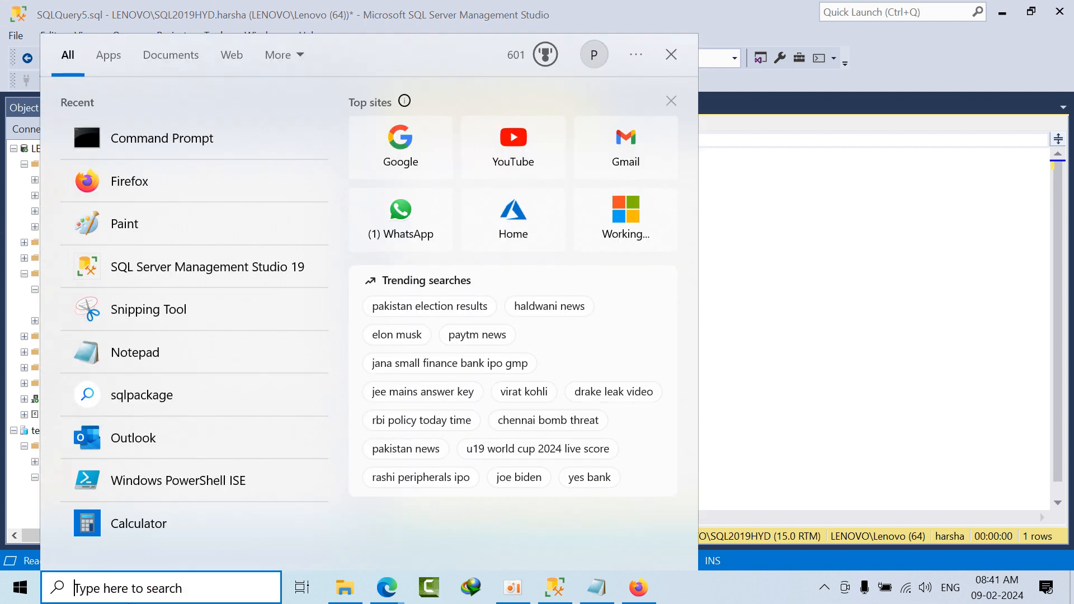
text(azure)
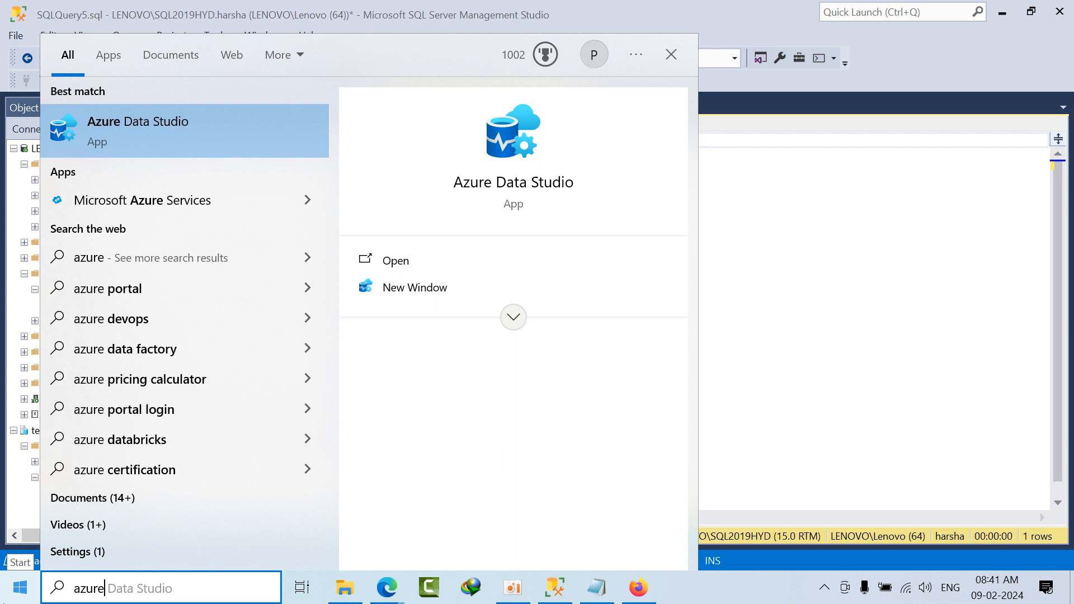
click(131, 132)
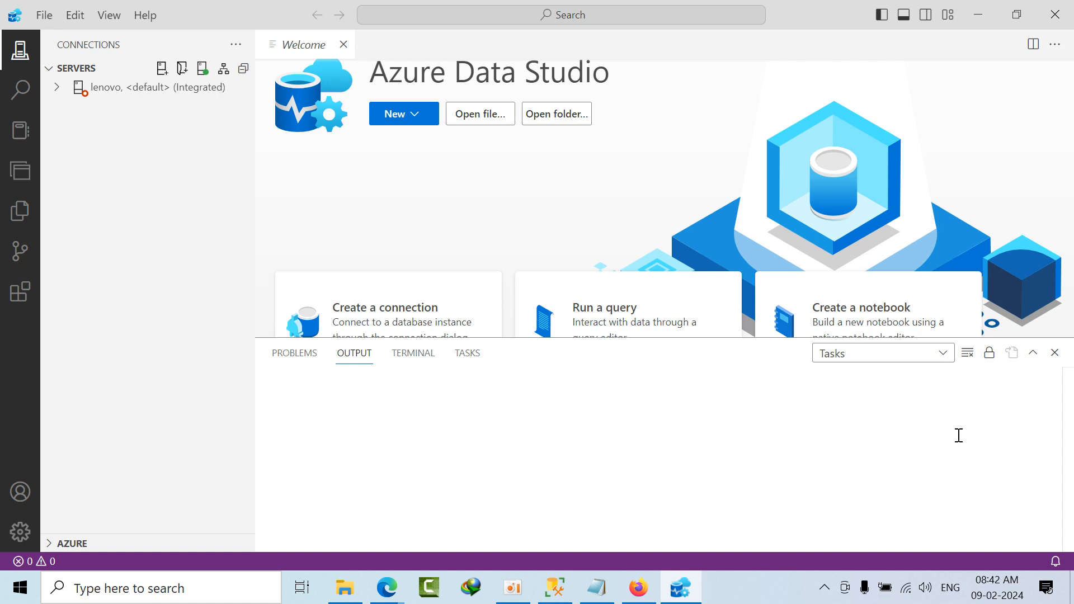
Step: Connect to the saved lenovo server and expand its Databases folder
click(117, 92)
click(55, 91)
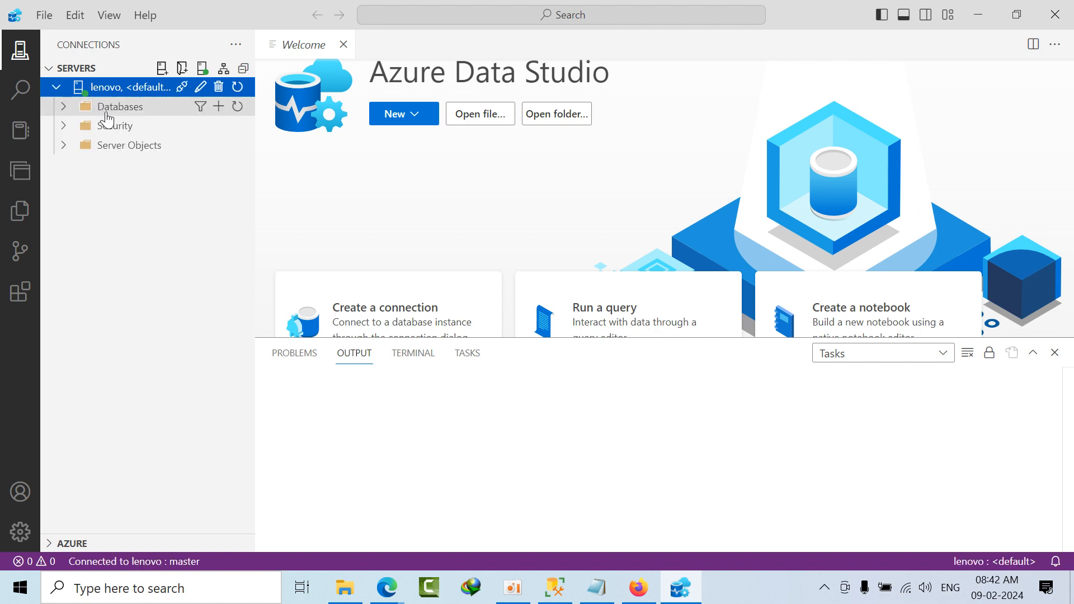
click(116, 111)
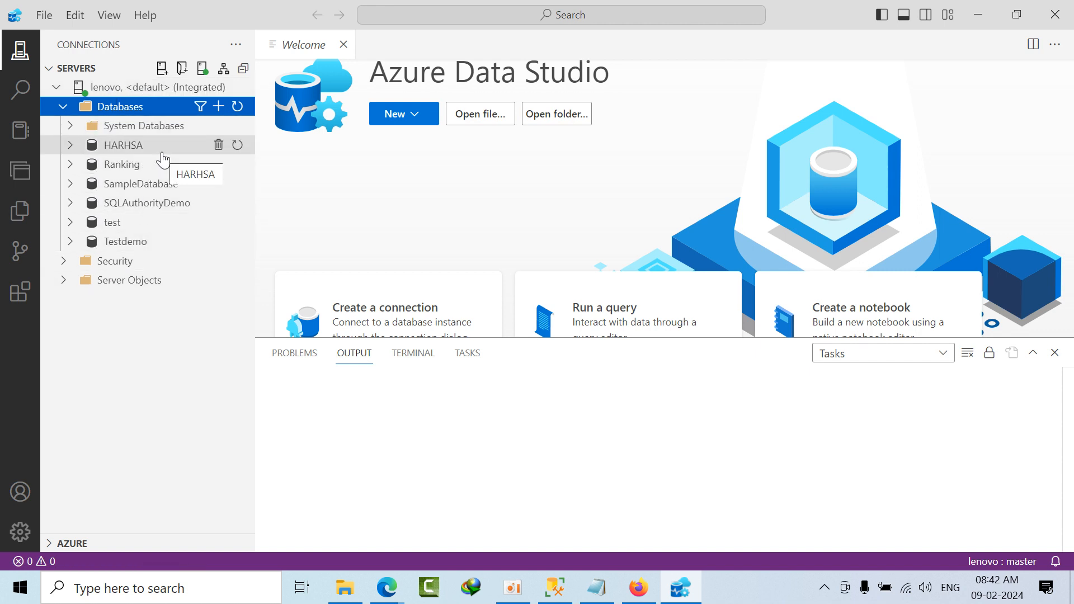
Step: Examine the installed Azure SQL Migration extension's details, feature contributions, dependencies and runtime status
click(19, 301)
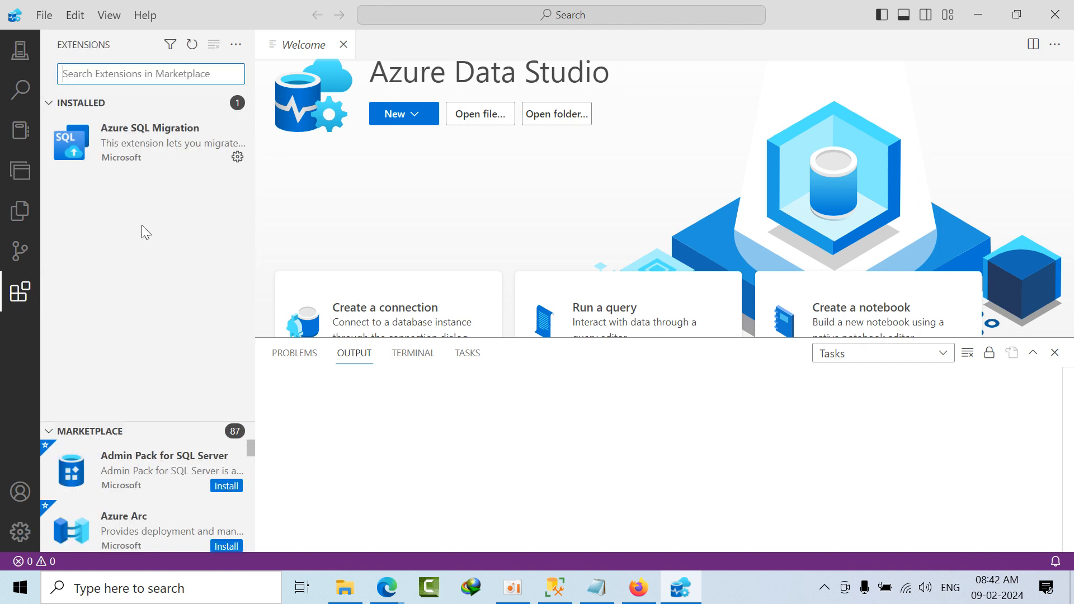
mouse_move(146, 161)
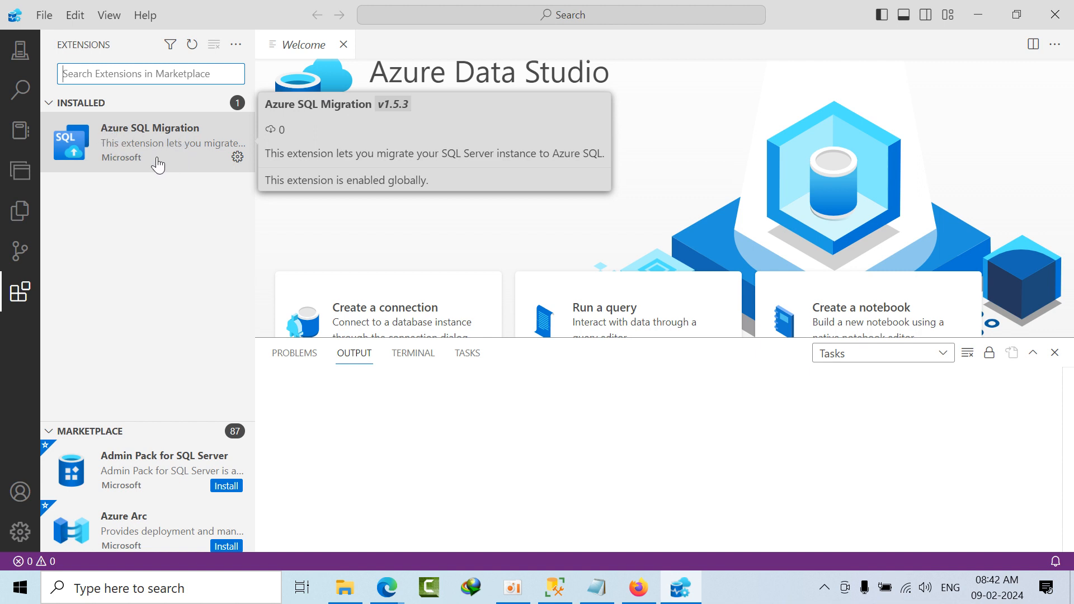
click(158, 164)
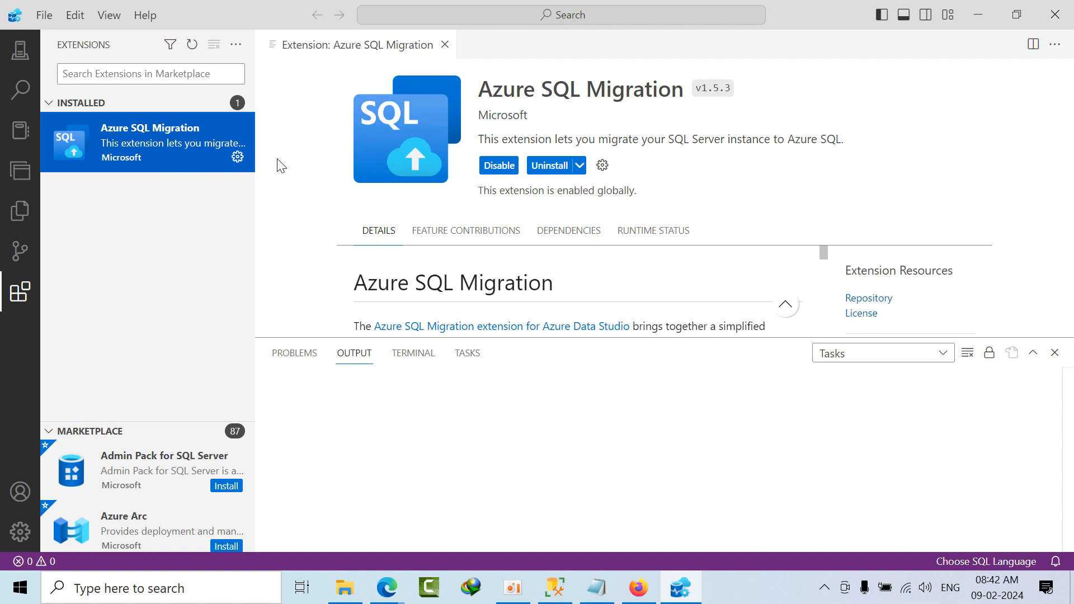
click(461, 235)
click(593, 231)
click(638, 232)
Step: Return to the server connections and open the lenovo server's dashboard
click(20, 56)
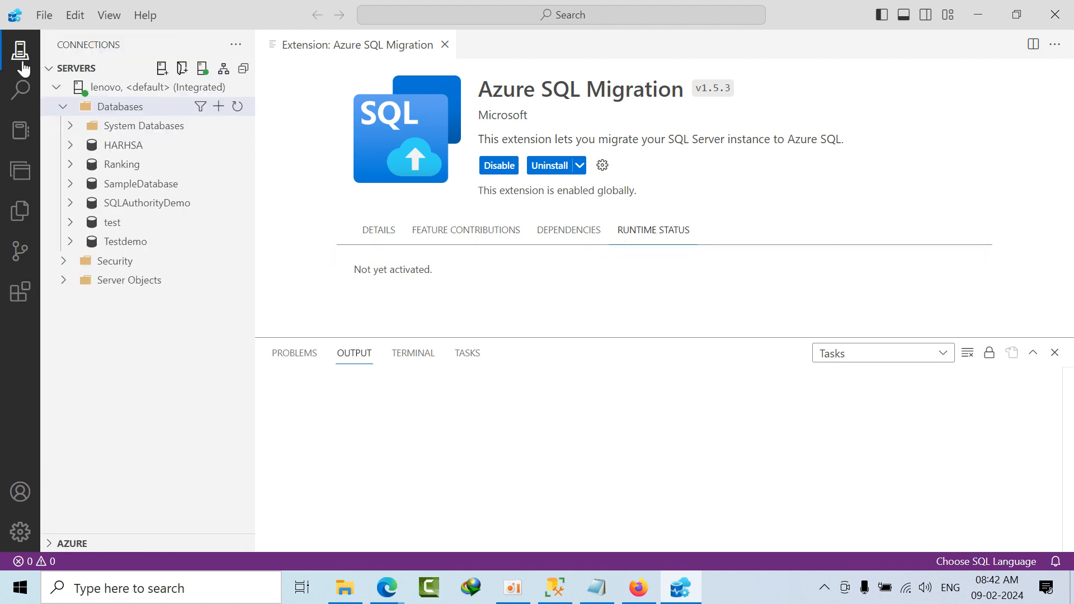
double_click(134, 88)
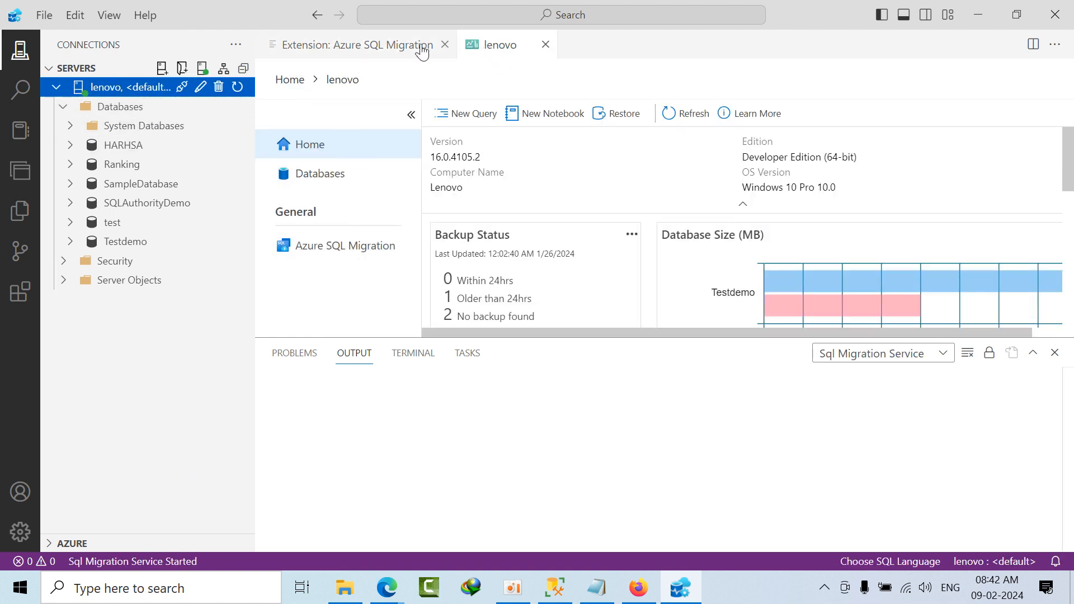
Step: Close the extension details page and review the list of databases on the lenovo server's dashboard
click(445, 45)
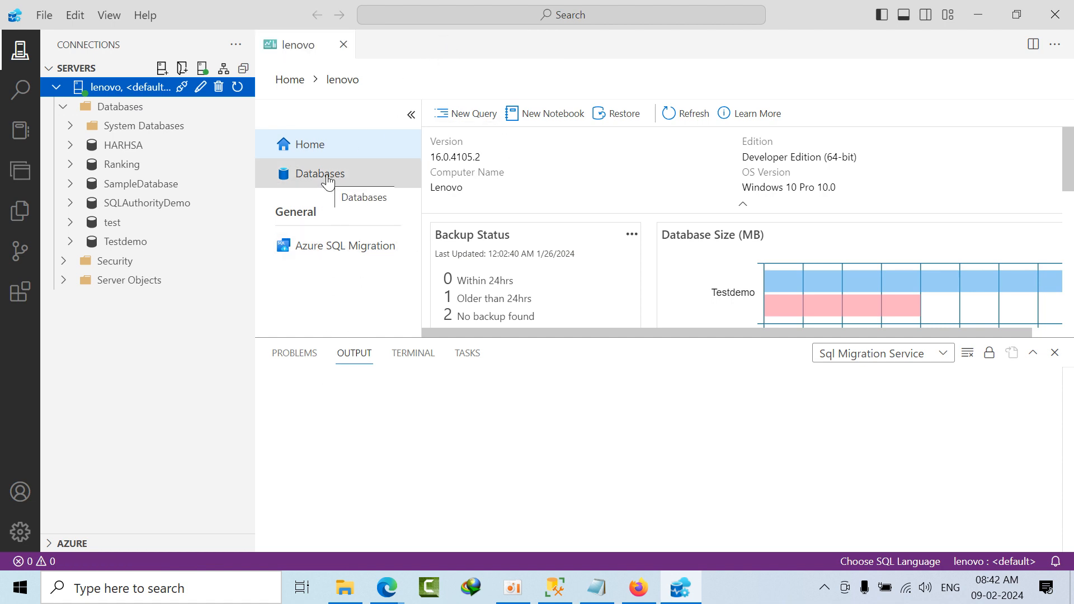
click(328, 180)
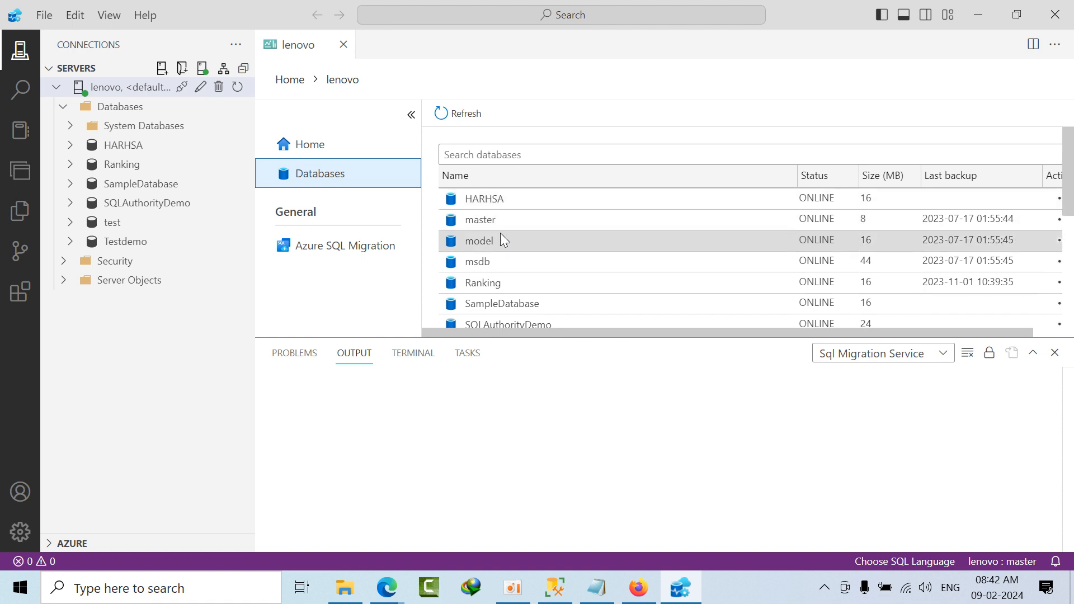
drag(641, 337, 521, 417)
scroll(779, 338, down, 2)
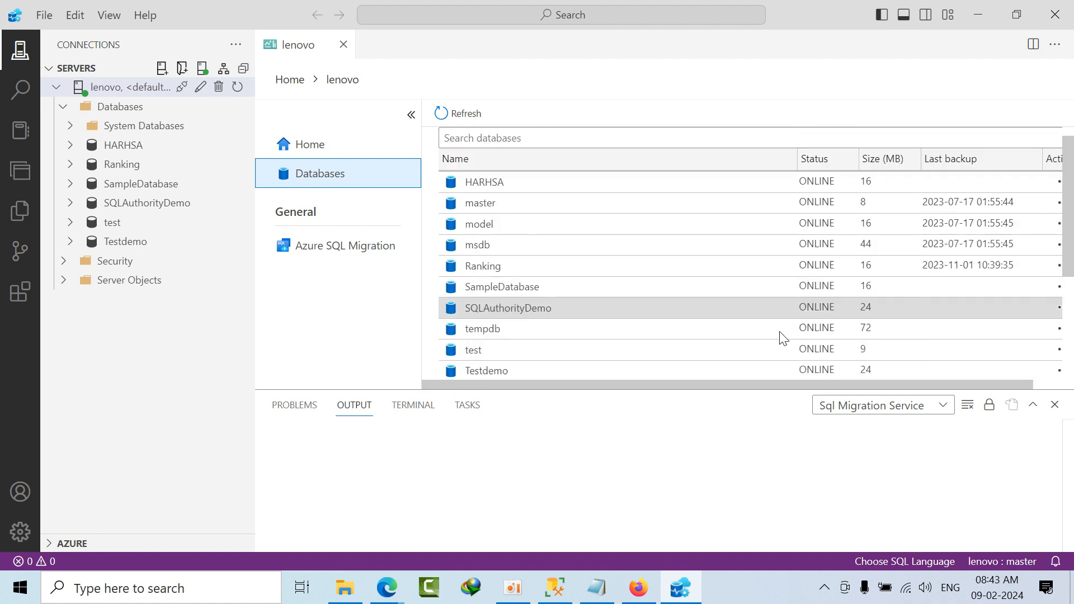
scroll(1057, 266, up, 2)
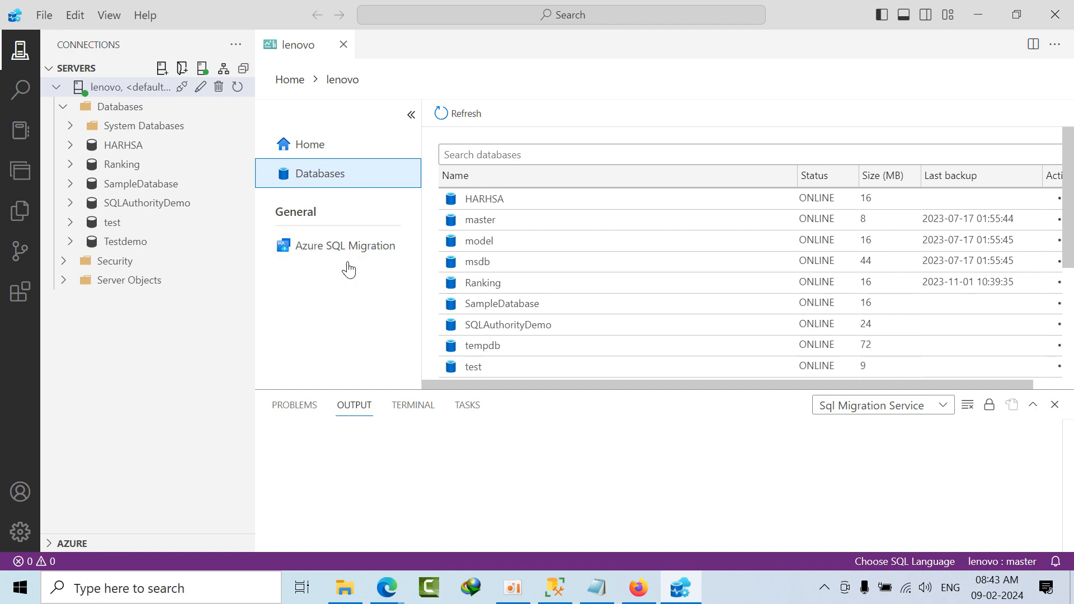
Step: Open a new Notepad document, write the note "Intregrated Runtime" in it, and minimize it
click(200, 596)
text(note)
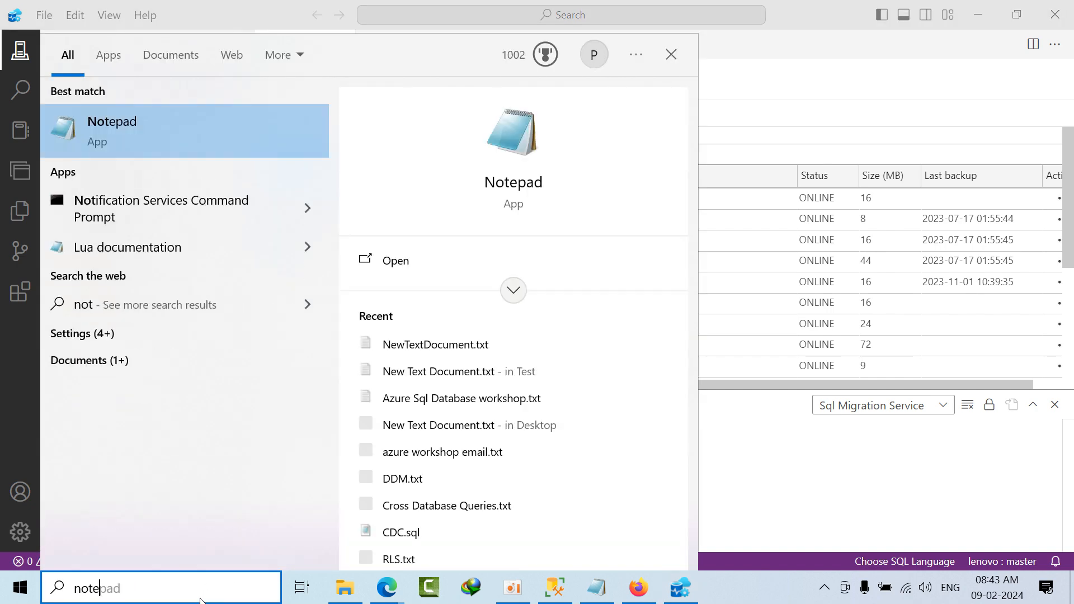
key(Return)
text(I)
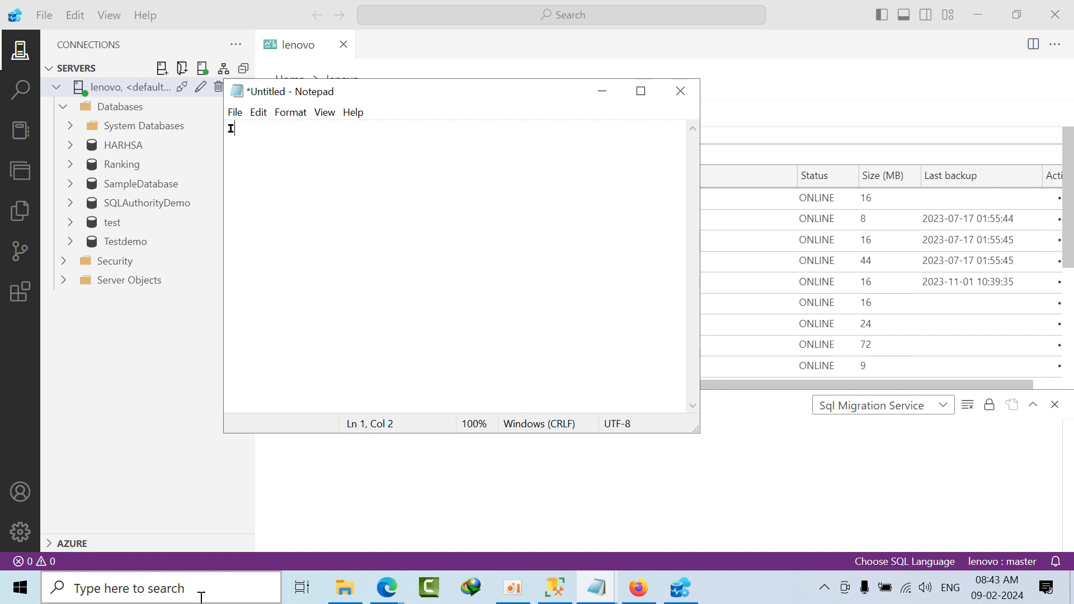
text(ntregrated Runtime)
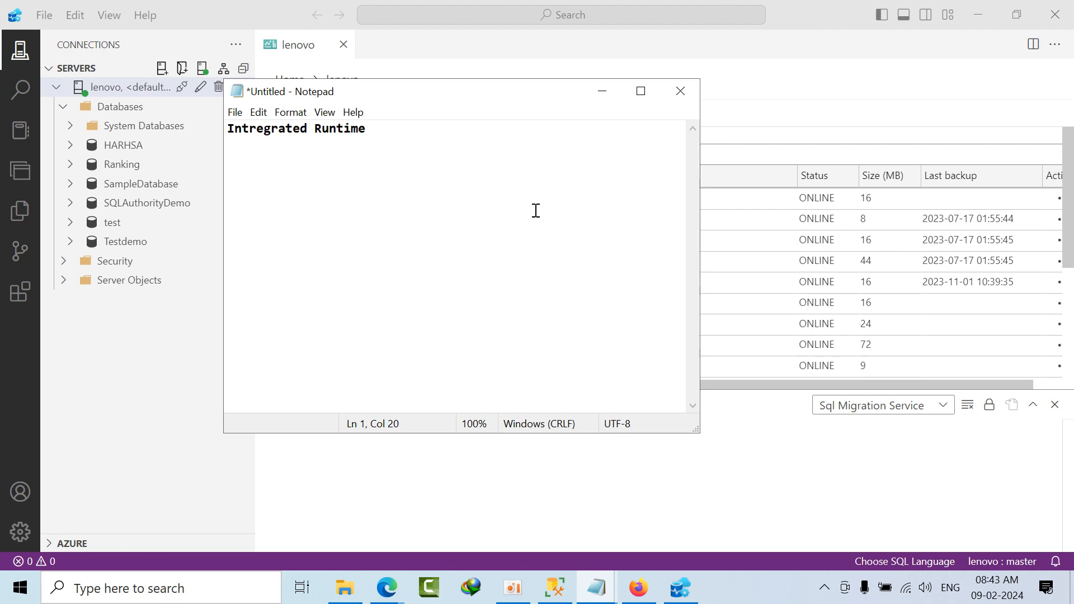
click(602, 91)
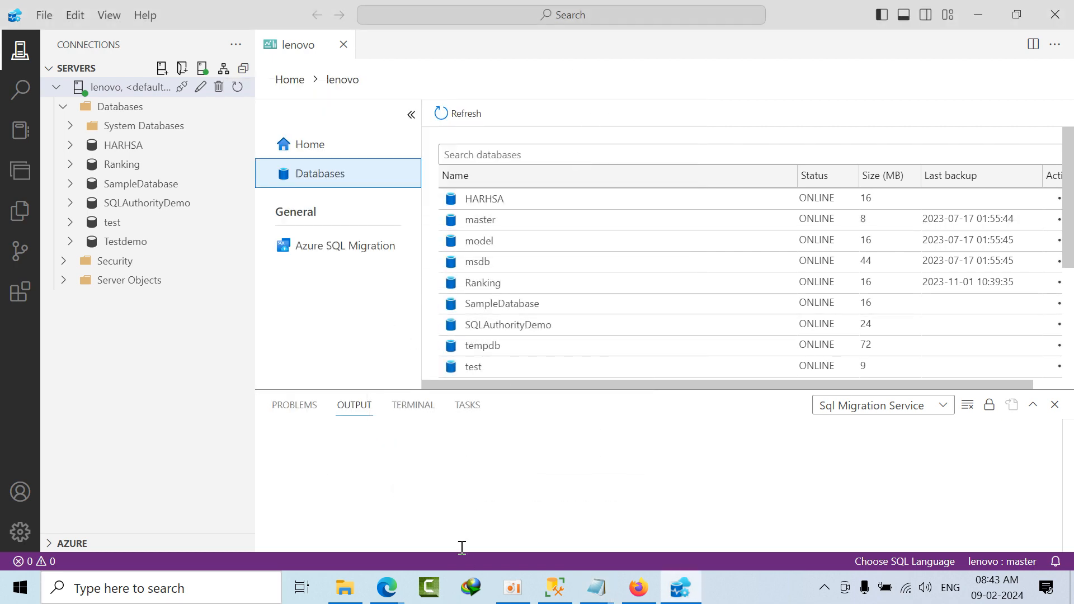
Step: Locate the IntegrationRuntime_5.37.8767.4.msi installer in the Programs folder under Downloads, and close File Explorer
click(345, 587)
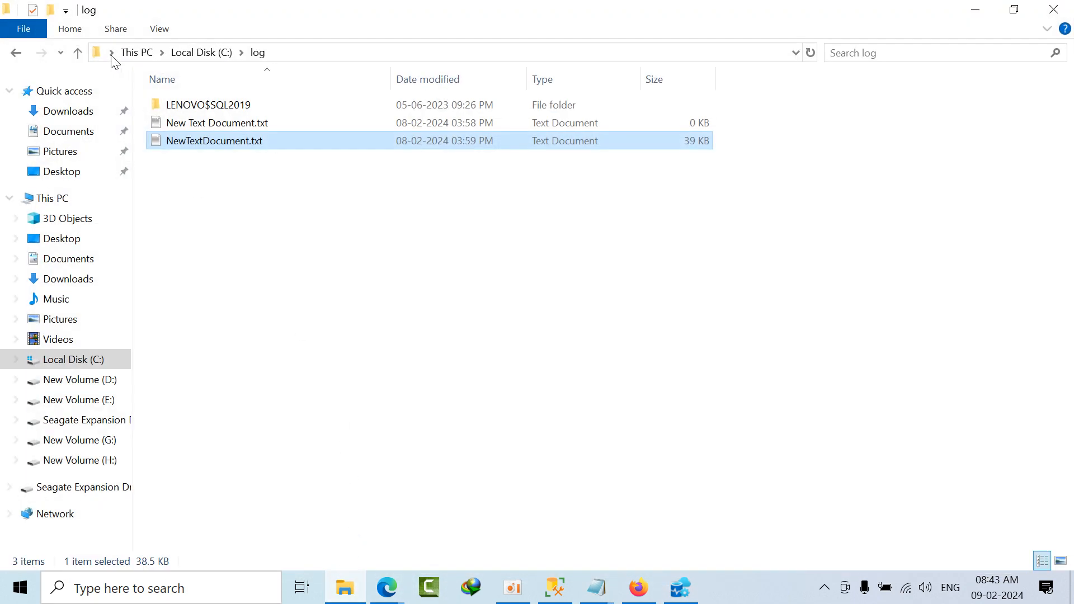
click(137, 52)
click(69, 113)
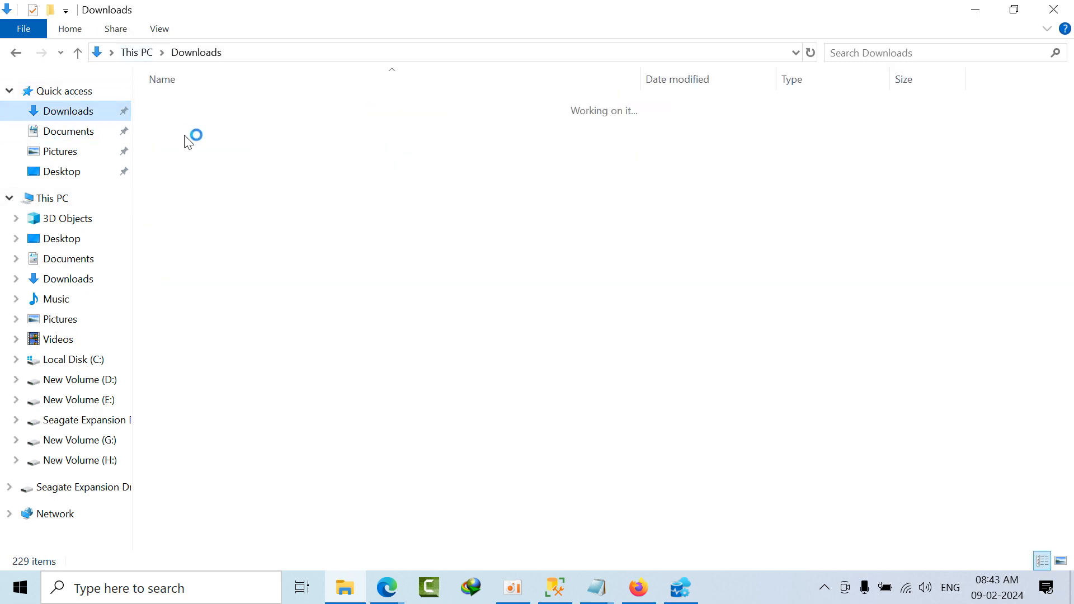
click(222, 172)
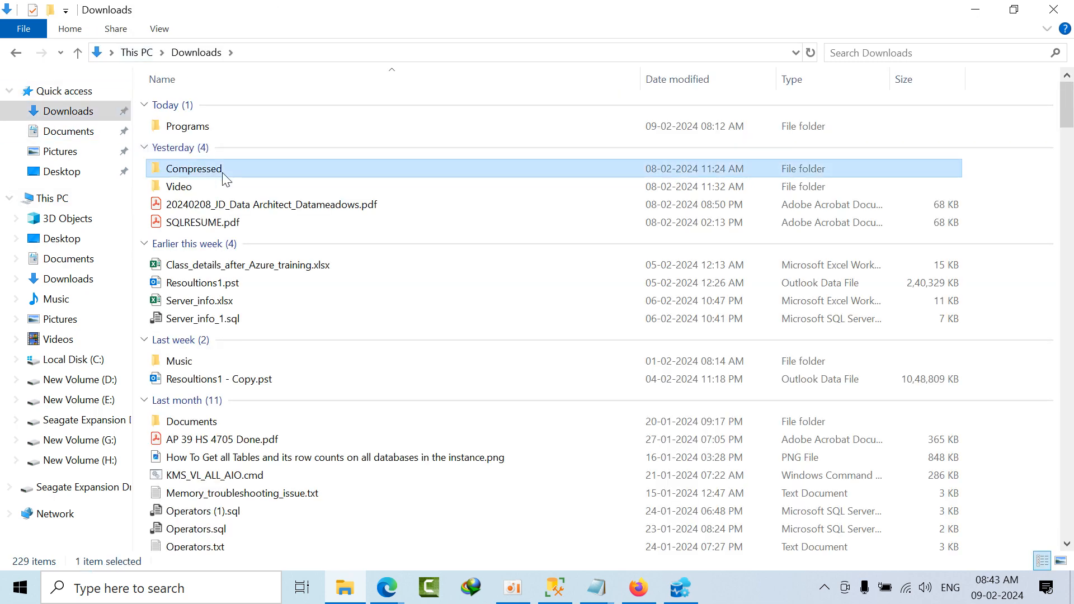
double_click(224, 130)
click(231, 182)
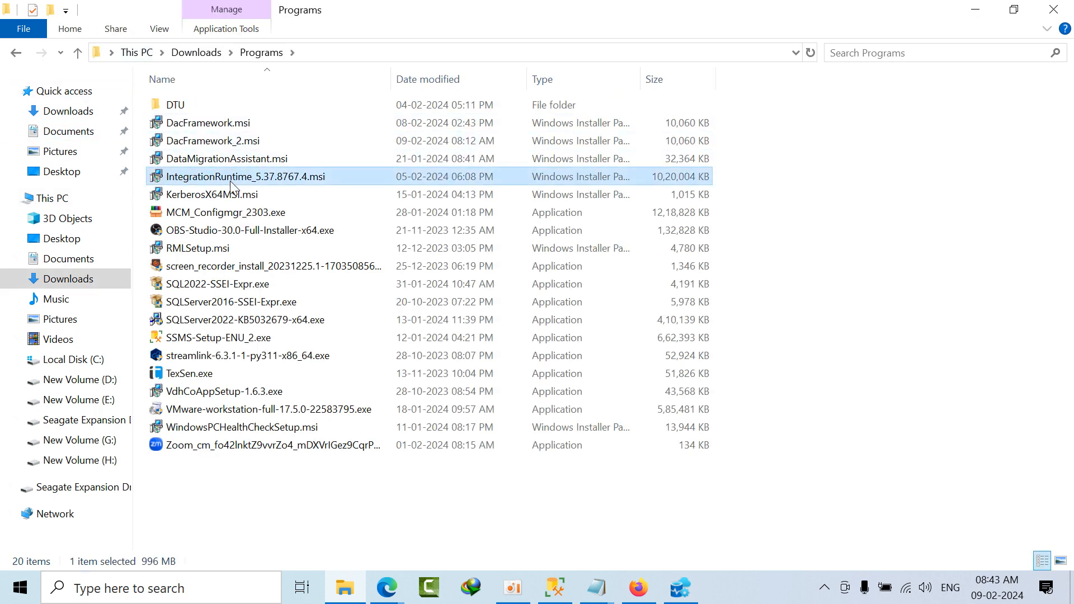
click(232, 194)
click(252, 178)
click(1053, 9)
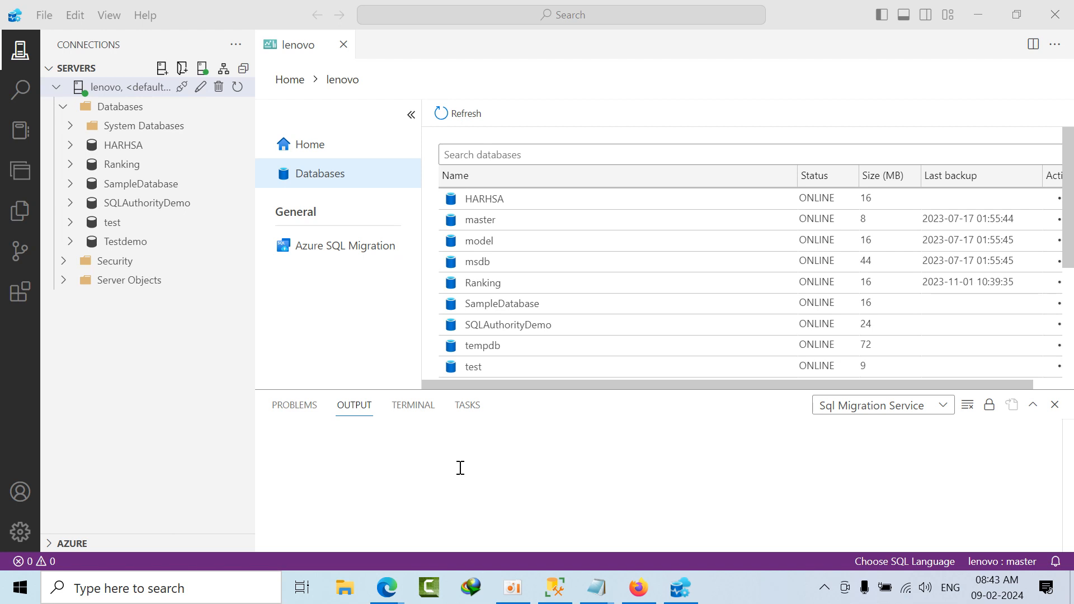
Step: Start a new Azure SQL migration for the lenovo server with a new session
click(358, 249)
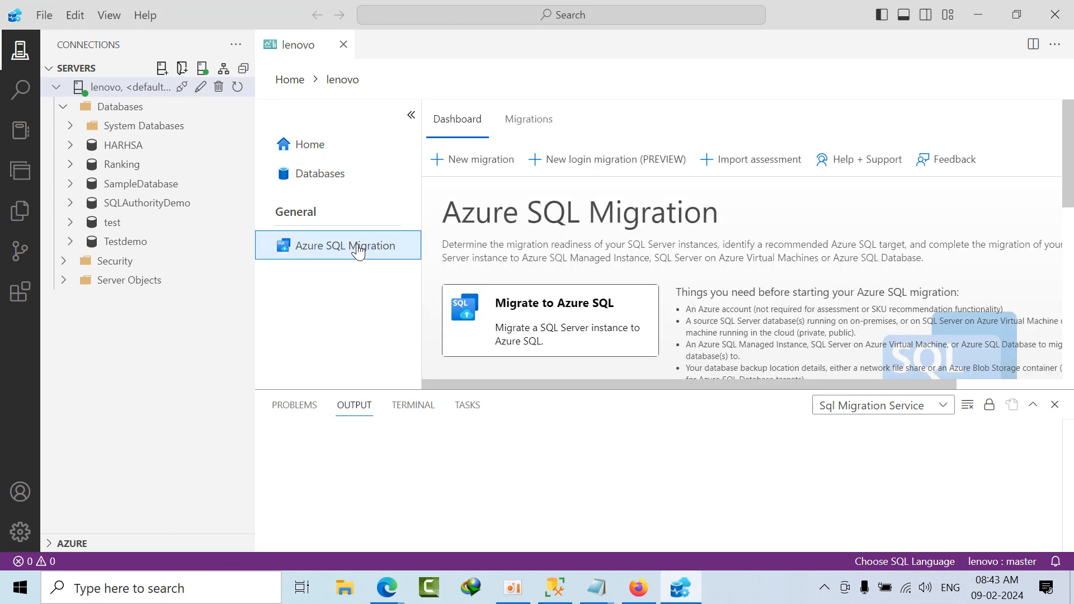
click(479, 162)
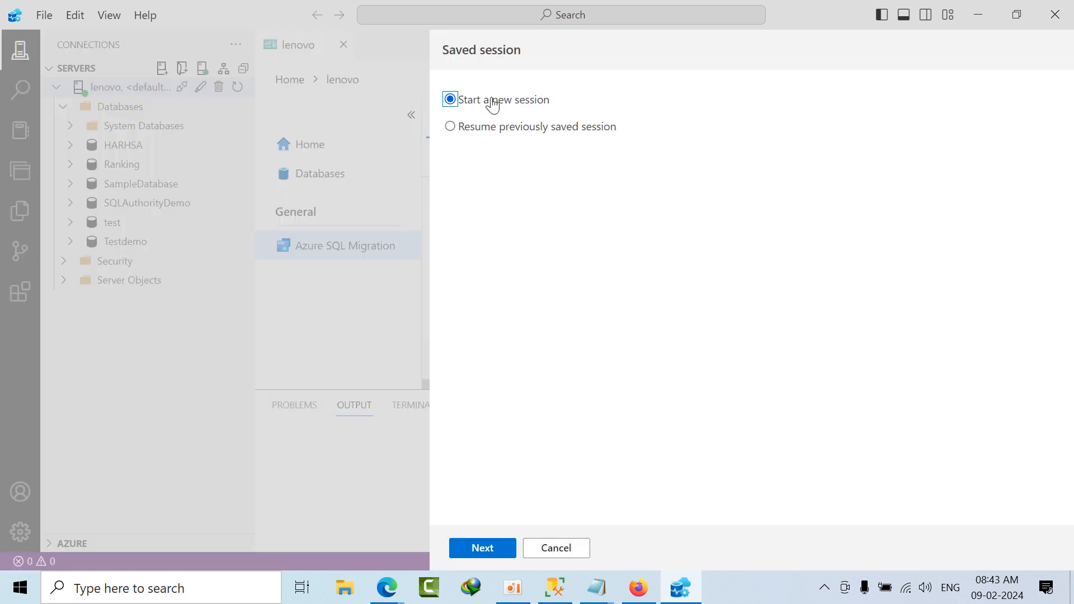
click(482, 547)
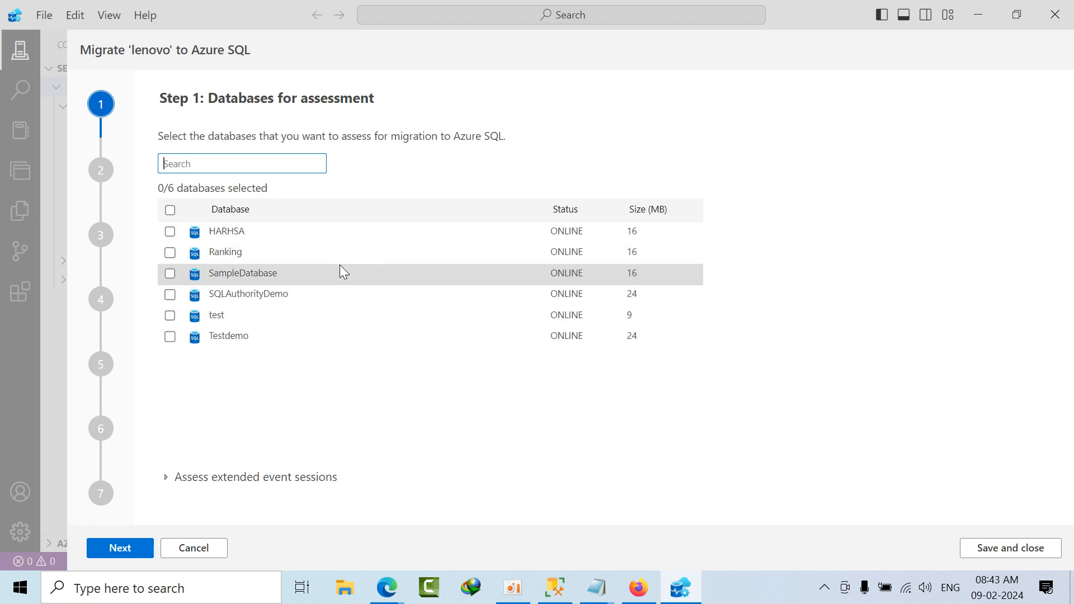
Step: Select only the Ranking database for assessment and run the migration assessment
click(170, 231)
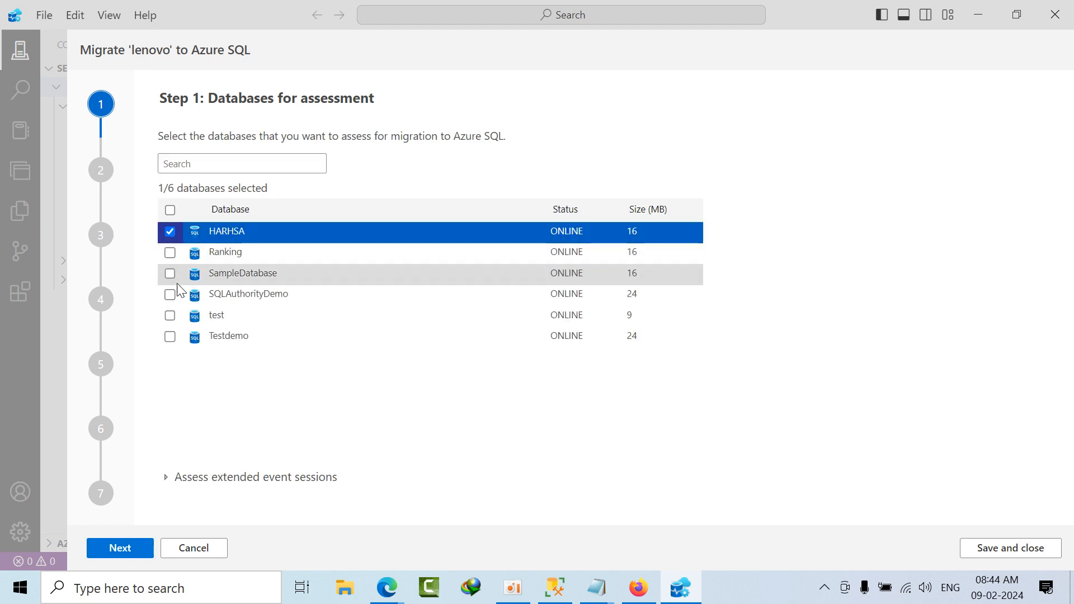
click(170, 252)
click(169, 234)
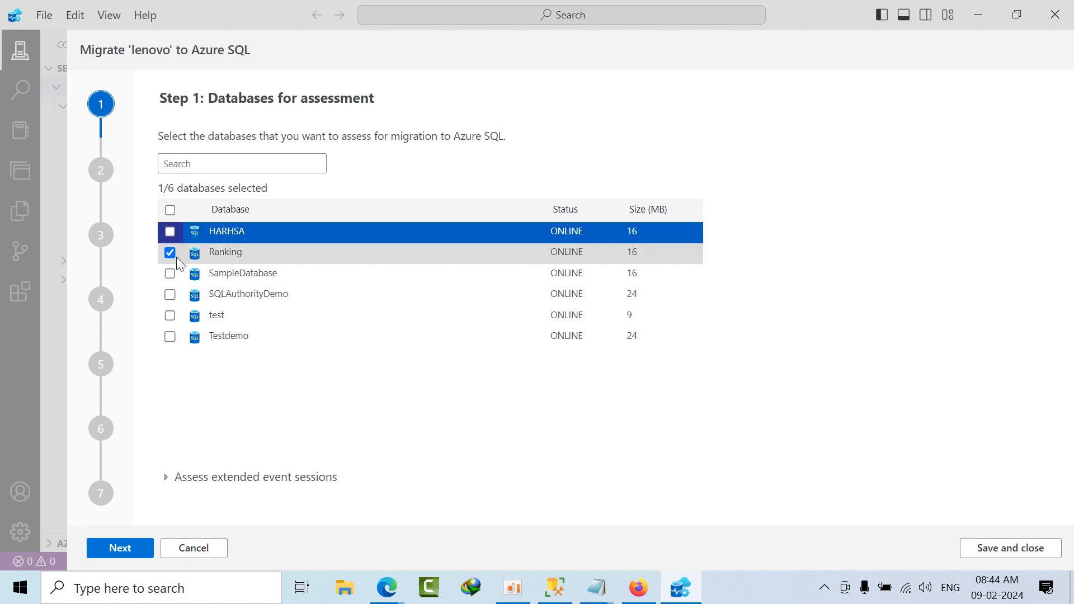
click(134, 548)
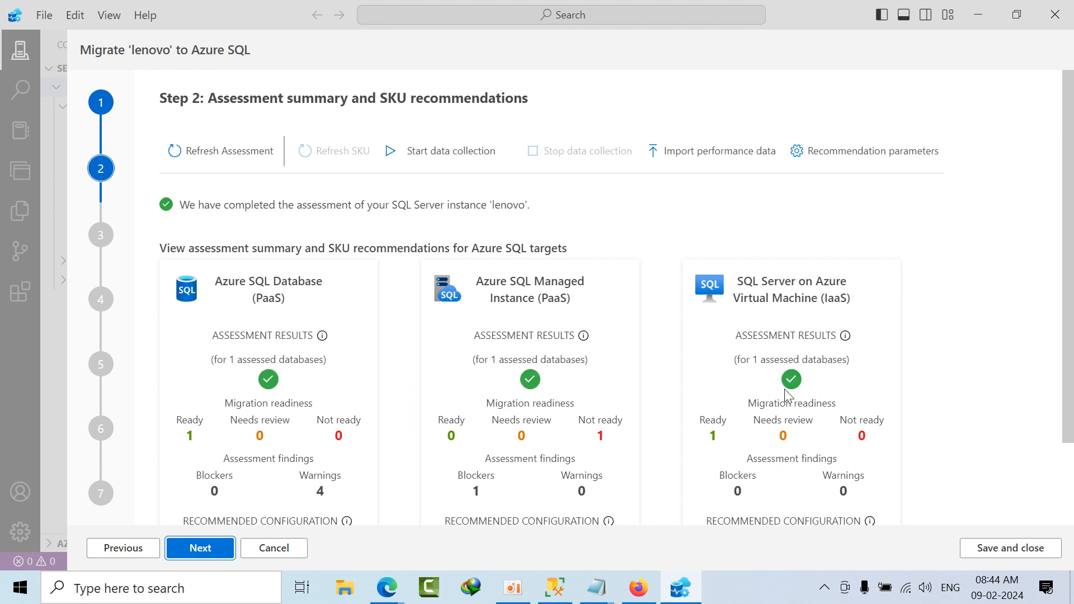
Step: Review the assessment summary for the Azure SQL targets and choose Azure SQL Database as the target type
scroll(791, 438, down, 3)
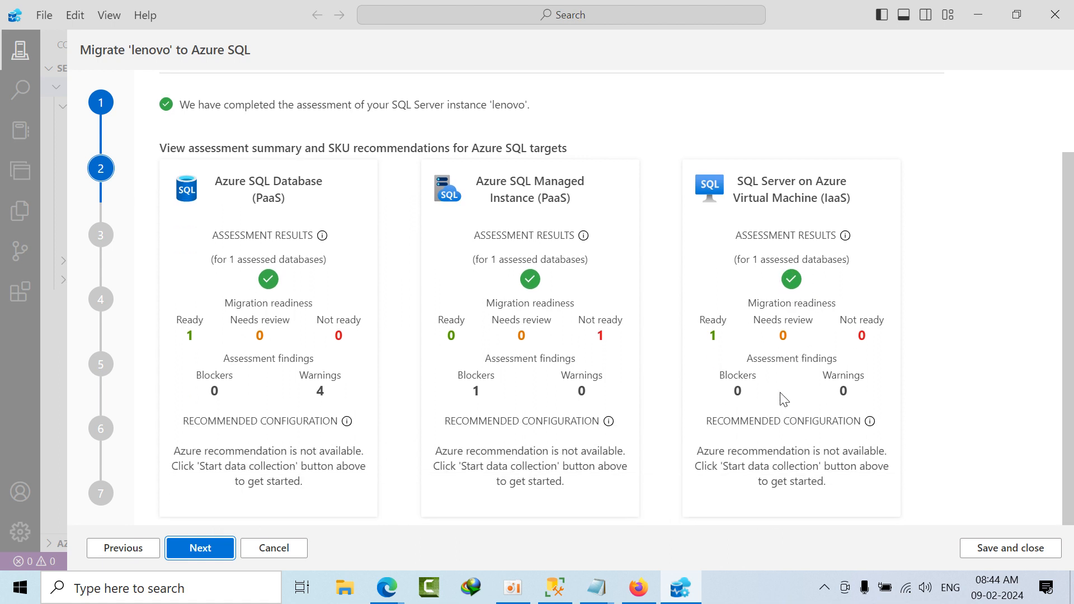
click(198, 549)
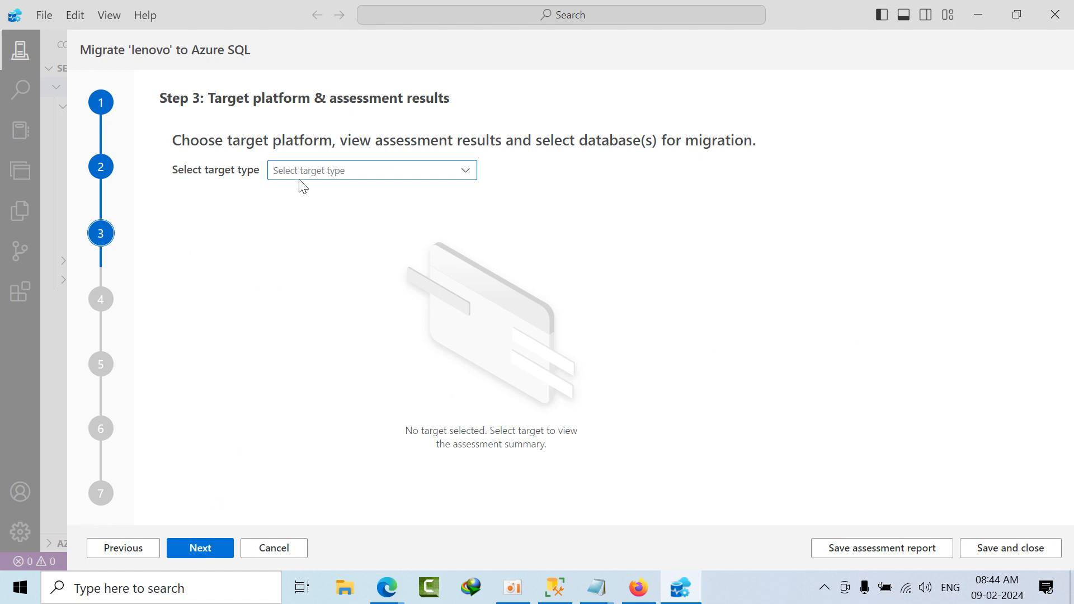
click(468, 168)
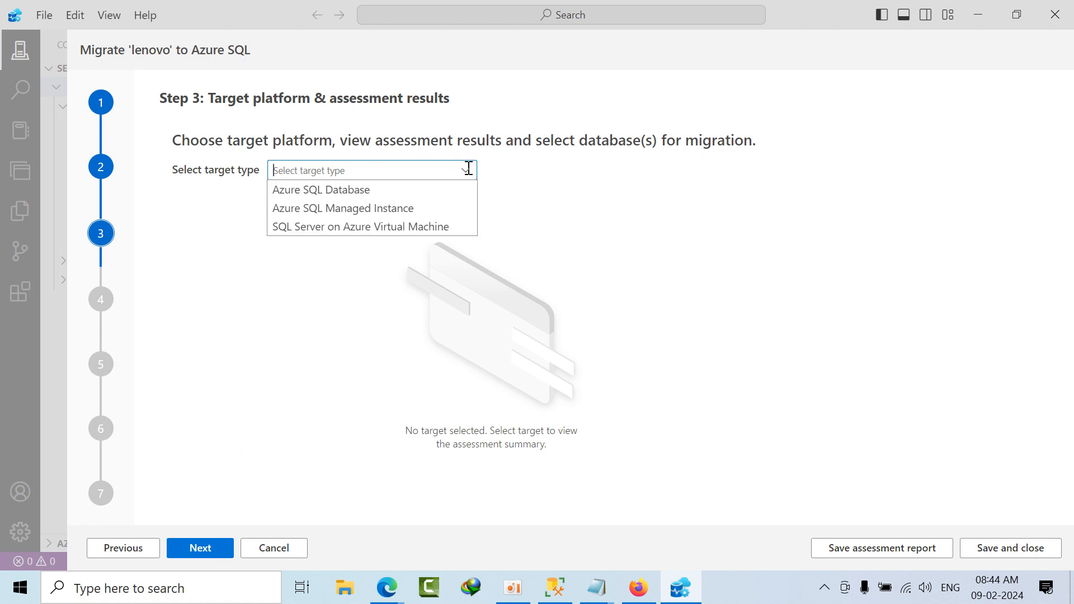
click(338, 197)
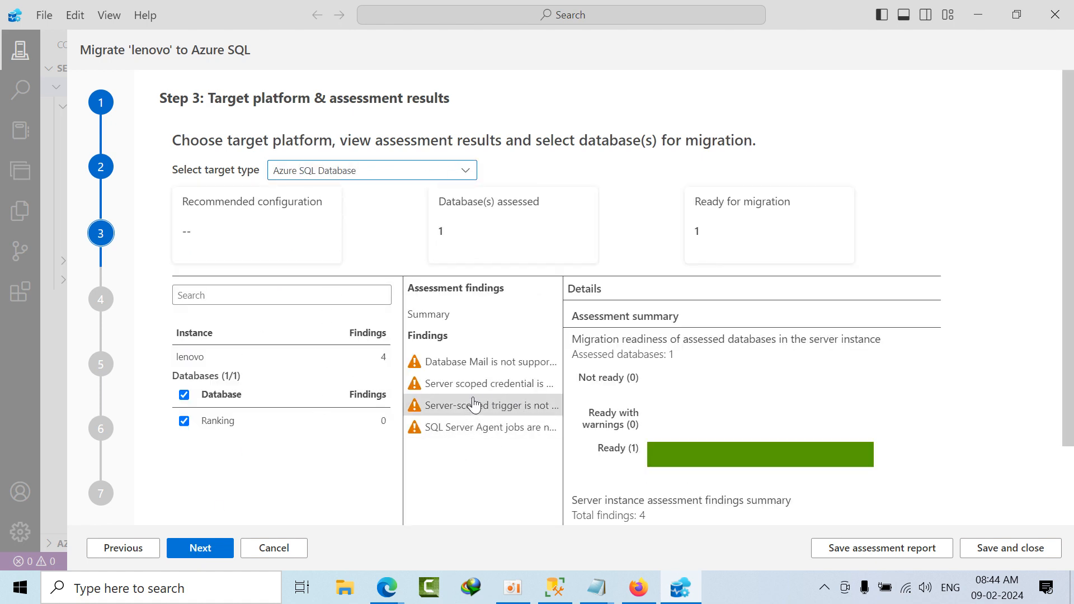
Step: Examine the Database Mail, server scoped credential and server-scoped trigger findings, including their recommendations and impacted objects
click(469, 367)
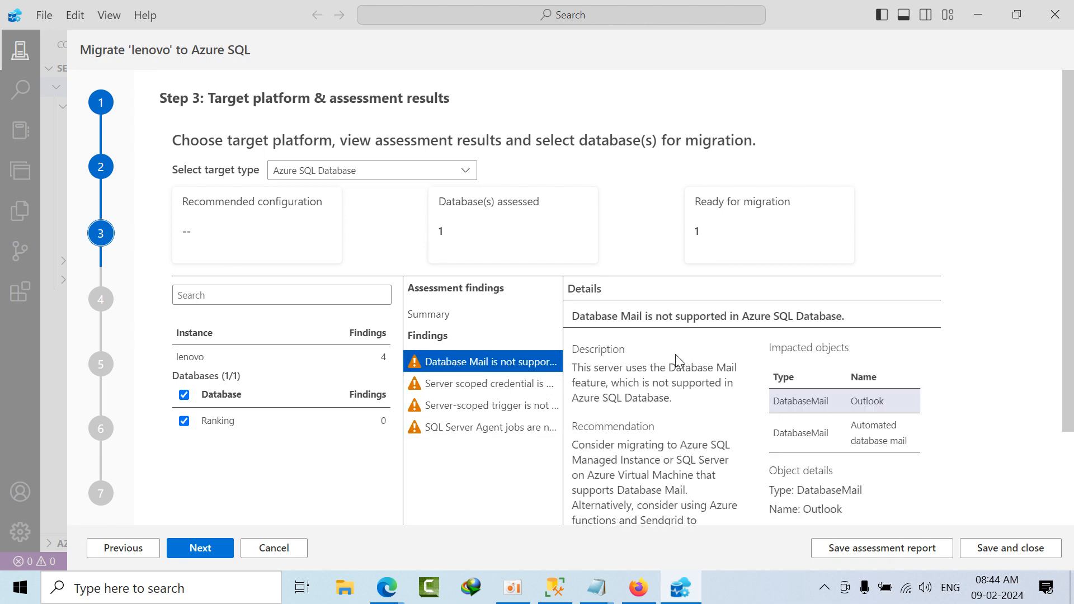
click(493, 384)
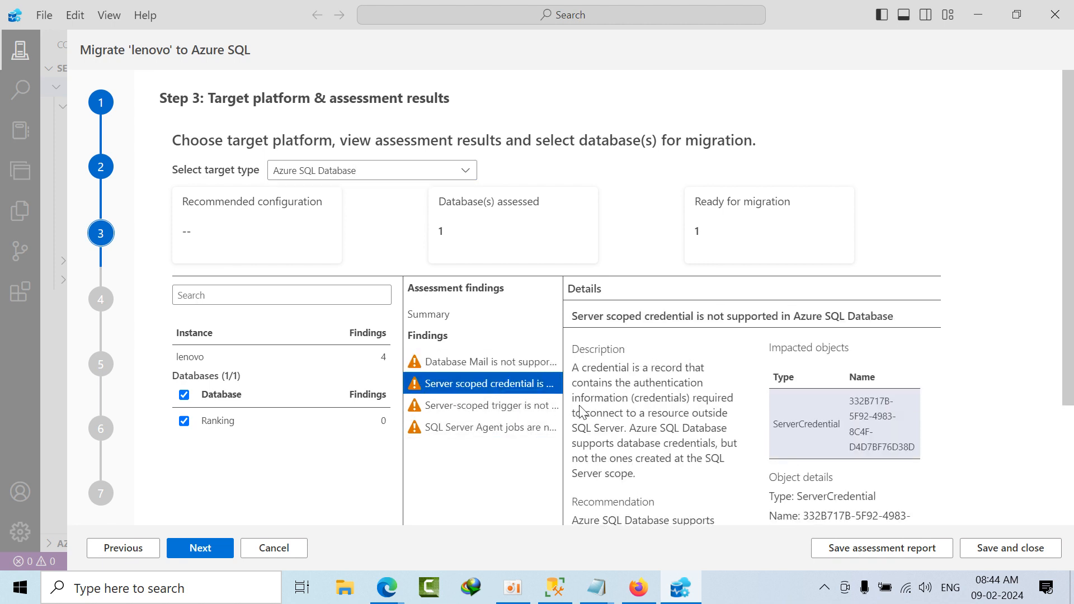
scroll(615, 486, down, 2)
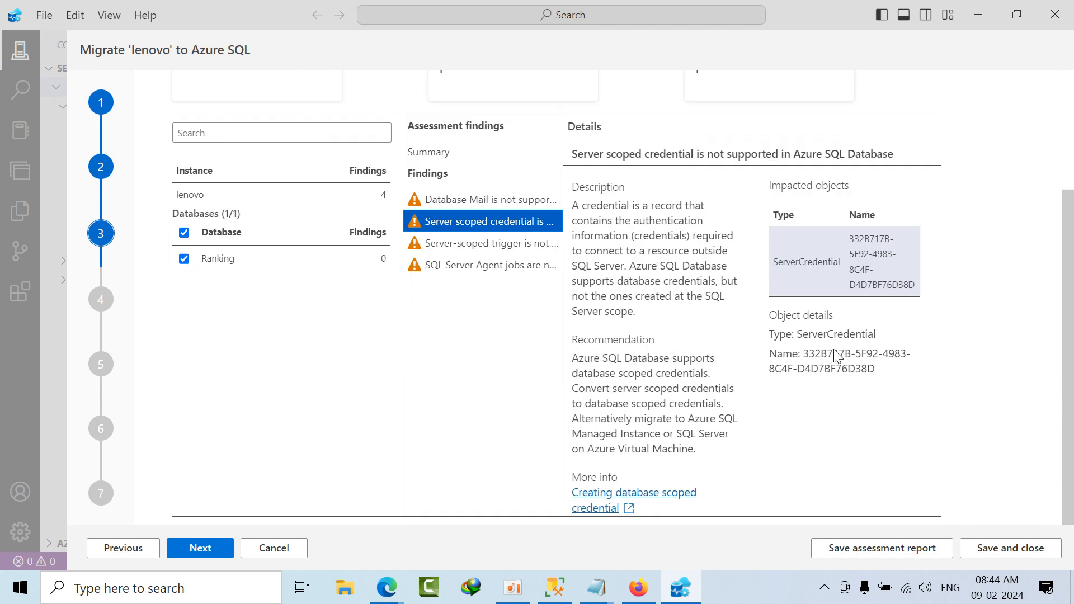
click(892, 341)
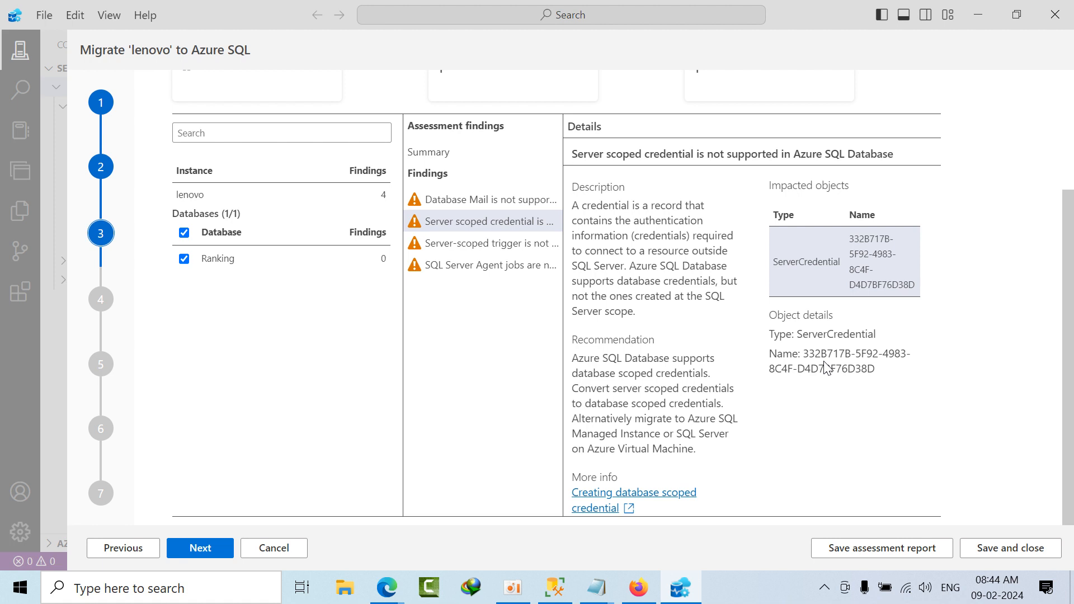
click(485, 242)
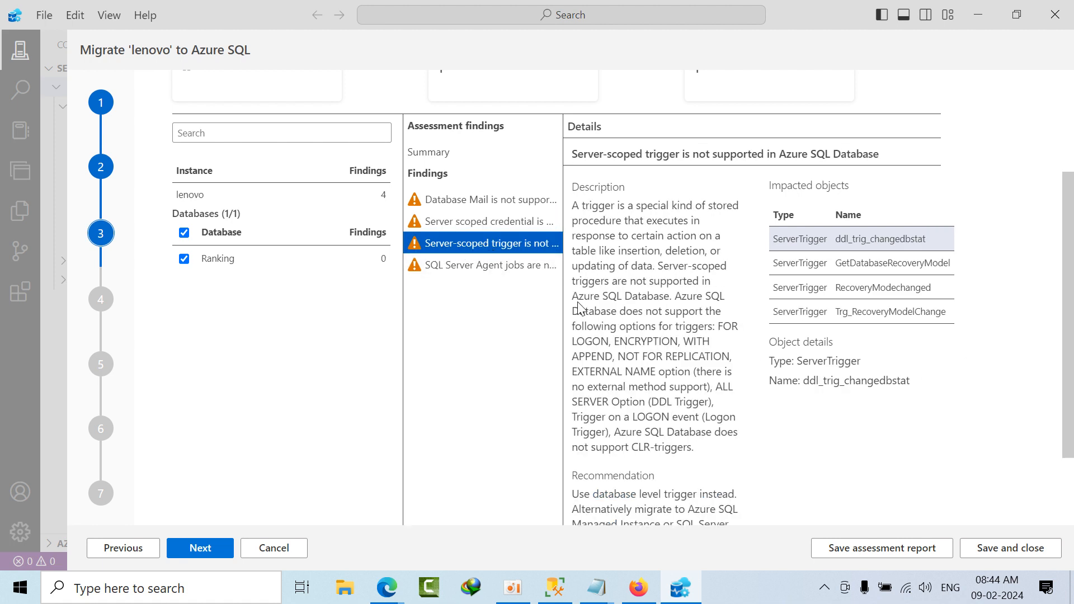
click(606, 361)
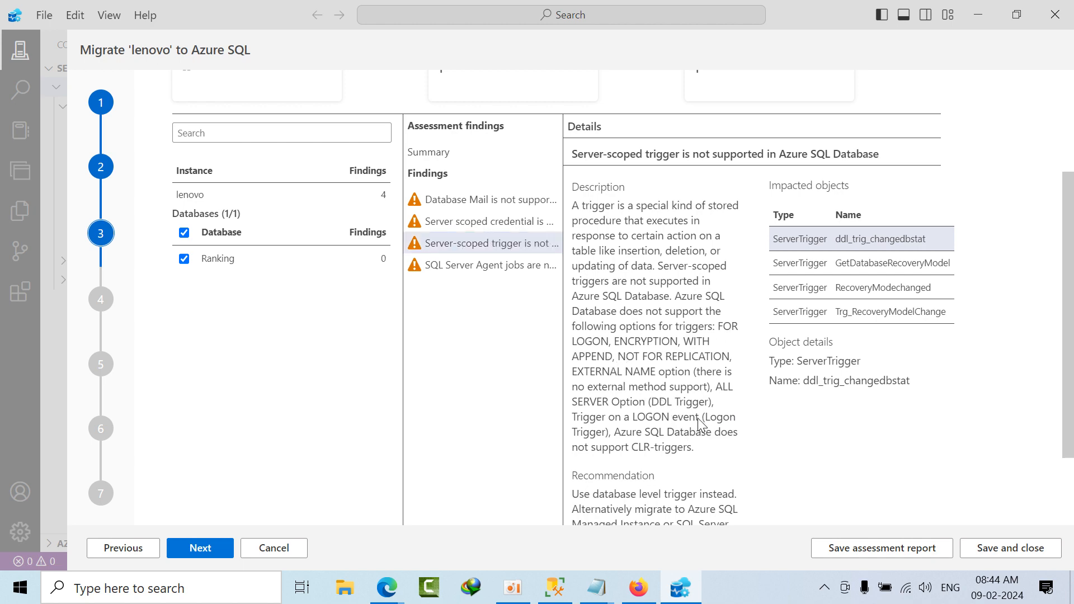
scroll(696, 428, down, 2)
scroll(719, 426, up, 5)
scroll(700, 435, down, 2)
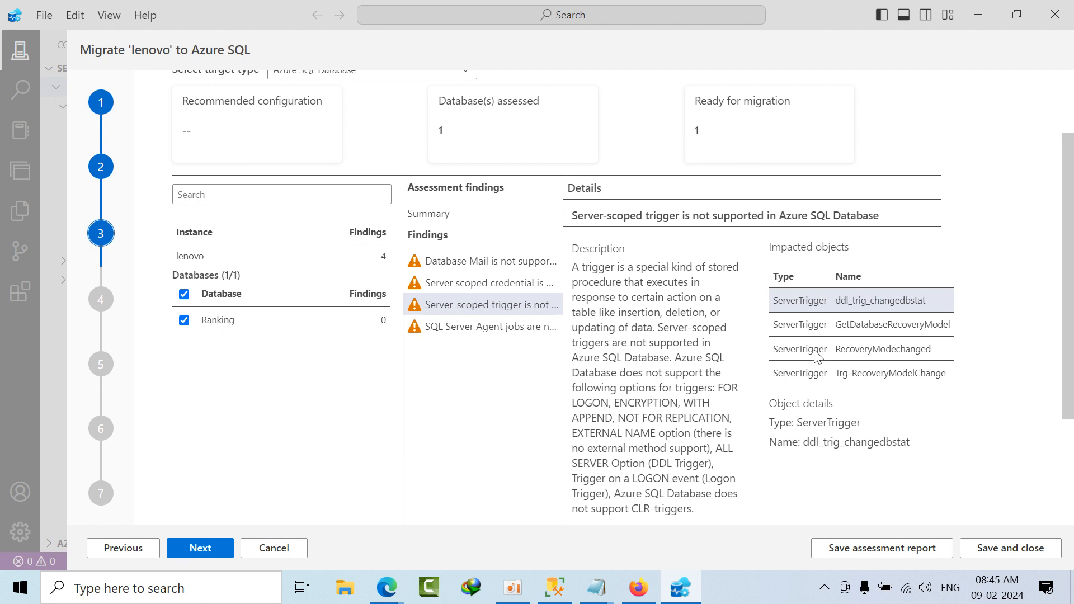
scroll(817, 358, down, 3)
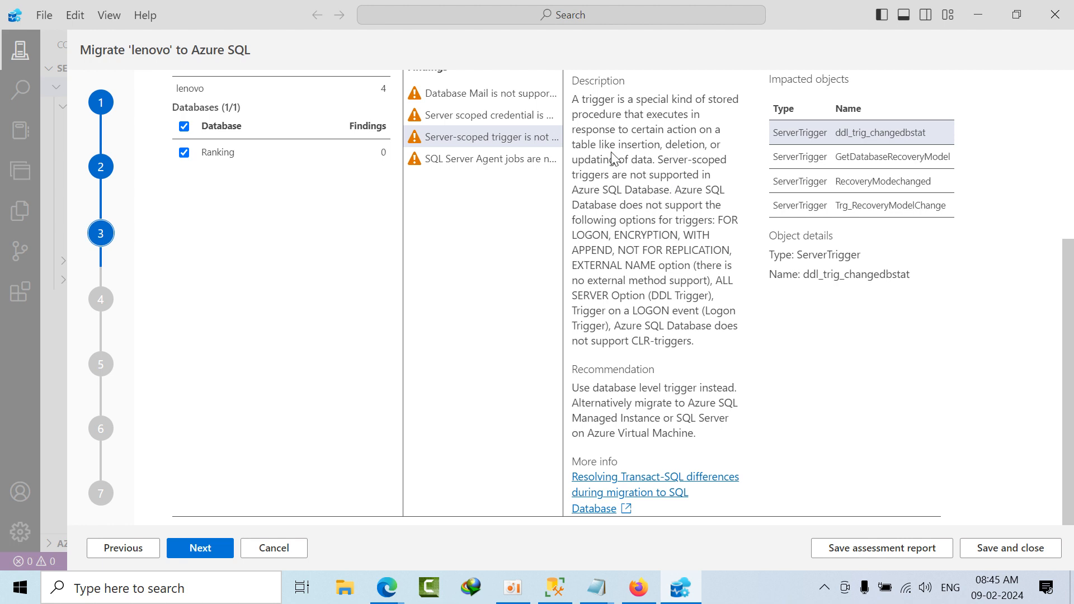
Step: Examine the SQL Server Agent jobs finding and reread the server-scoped trigger and Database Mail details
click(475, 165)
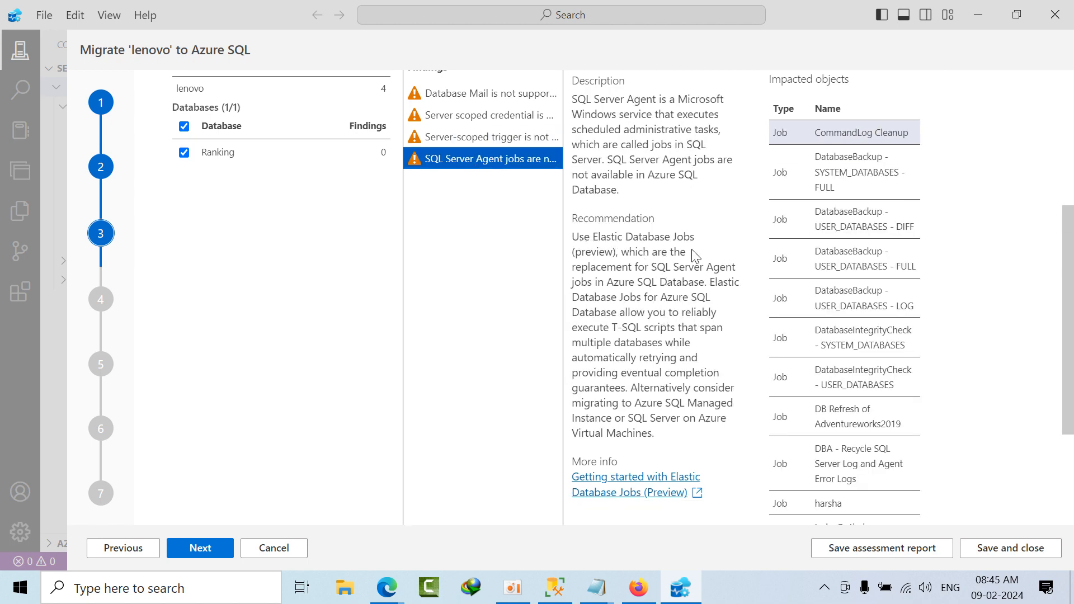
scroll(621, 249, up, 5)
scroll(665, 408, down, 5)
click(506, 140)
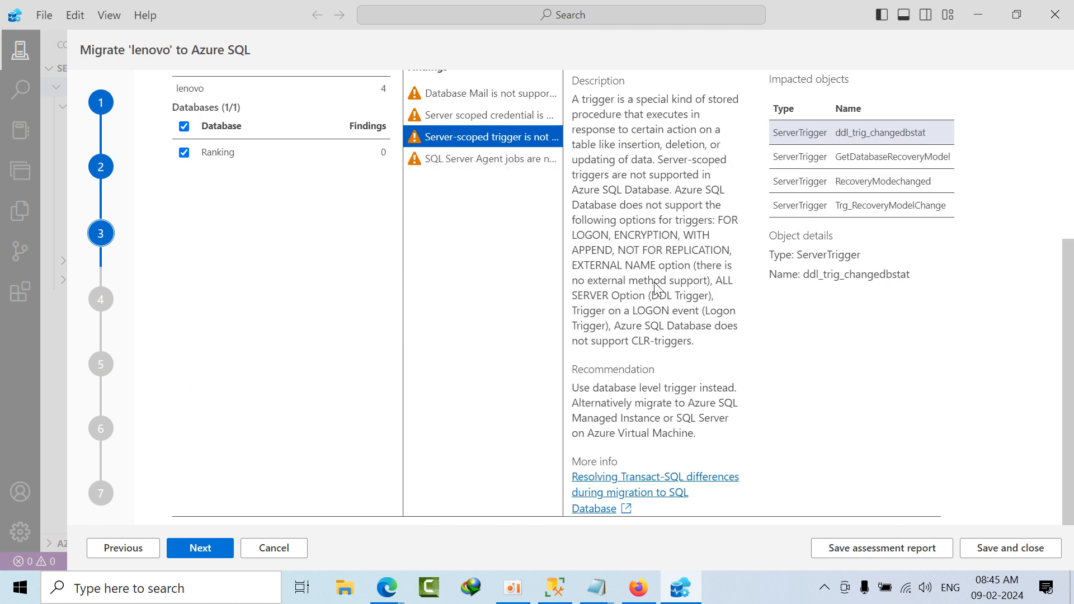
scroll(702, 395, up, 5)
scroll(704, 395, down, 5)
scroll(620, 335, up, 5)
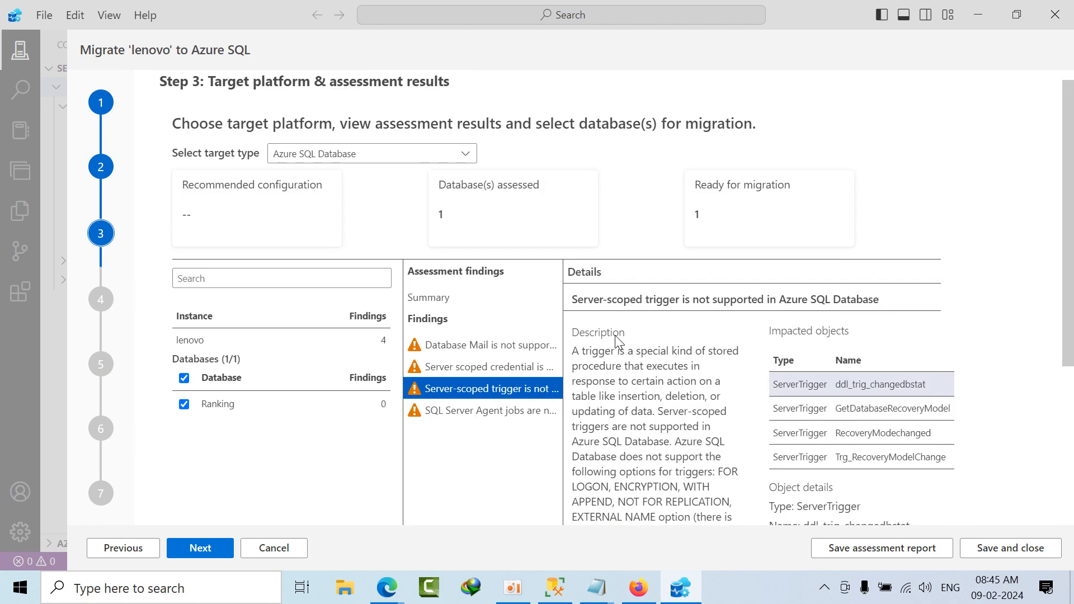
click(481, 351)
scroll(576, 357, down, 2)
scroll(578, 358, up, 2)
scroll(578, 358, down, 3)
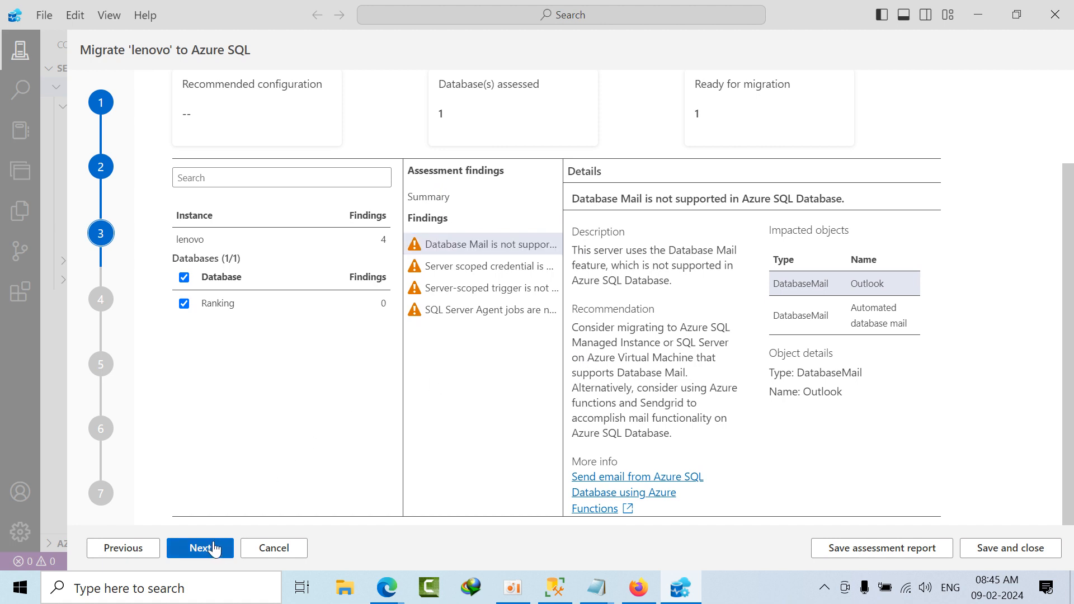
Step: Continue from the assessment results to the Azure SQL target step of the migration wizard
click(214, 549)
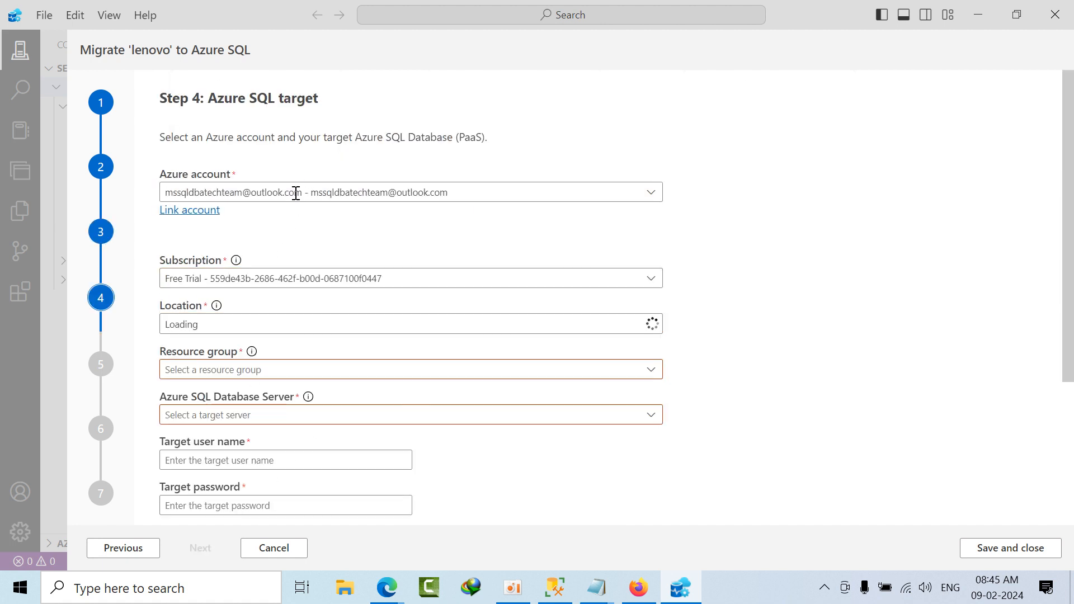
scroll(313, 350, down, 2)
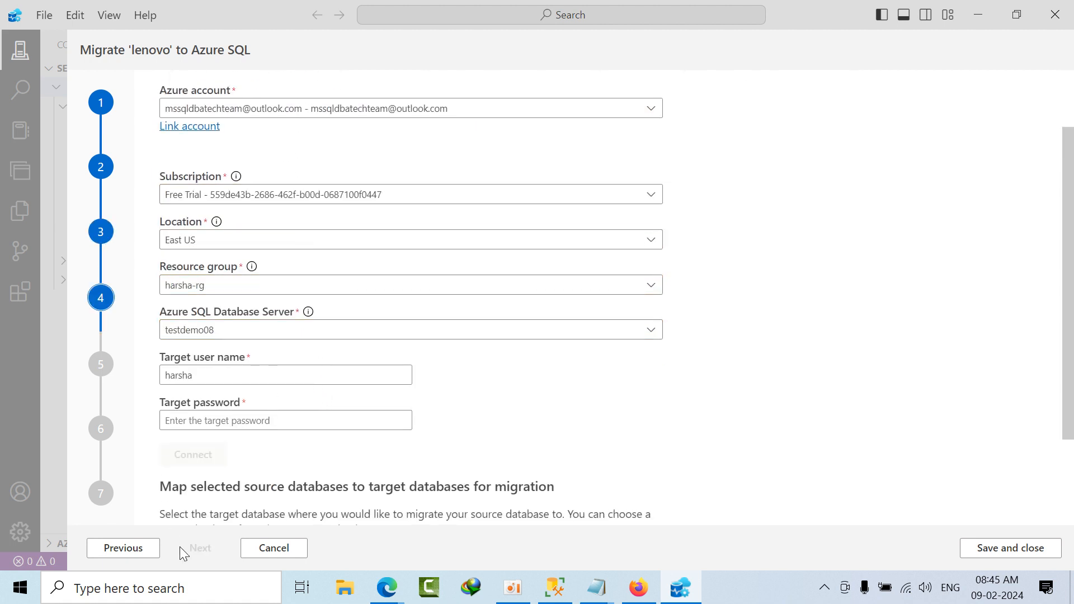
Step: Open Microsoft Integration Runtime, check the self-hosted node's connection to the cloud service, and close it
click(193, 591)
text(in)
key(BackSpace)
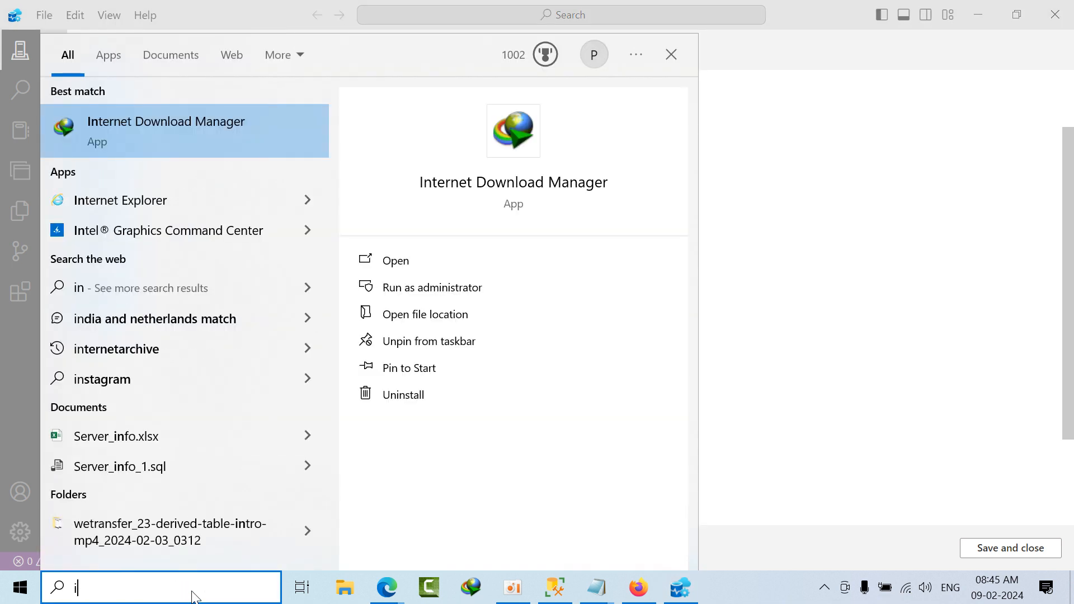
text(ntre)
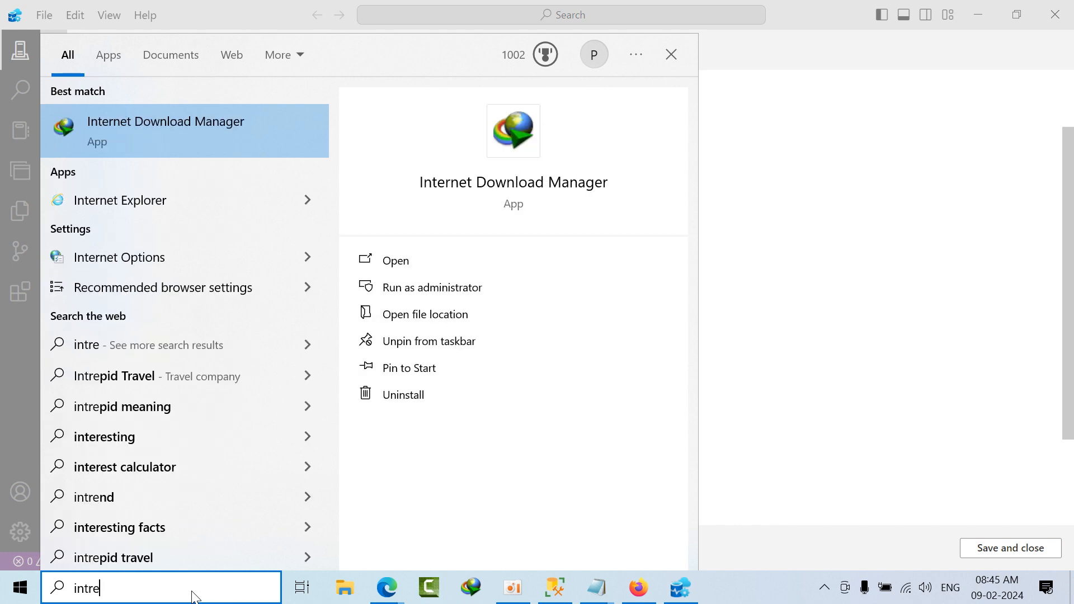
key(BackSpace)
key(BackSpace)
key(BackSpace)
key(BackSpace)
key(BackSpace)
text(run)
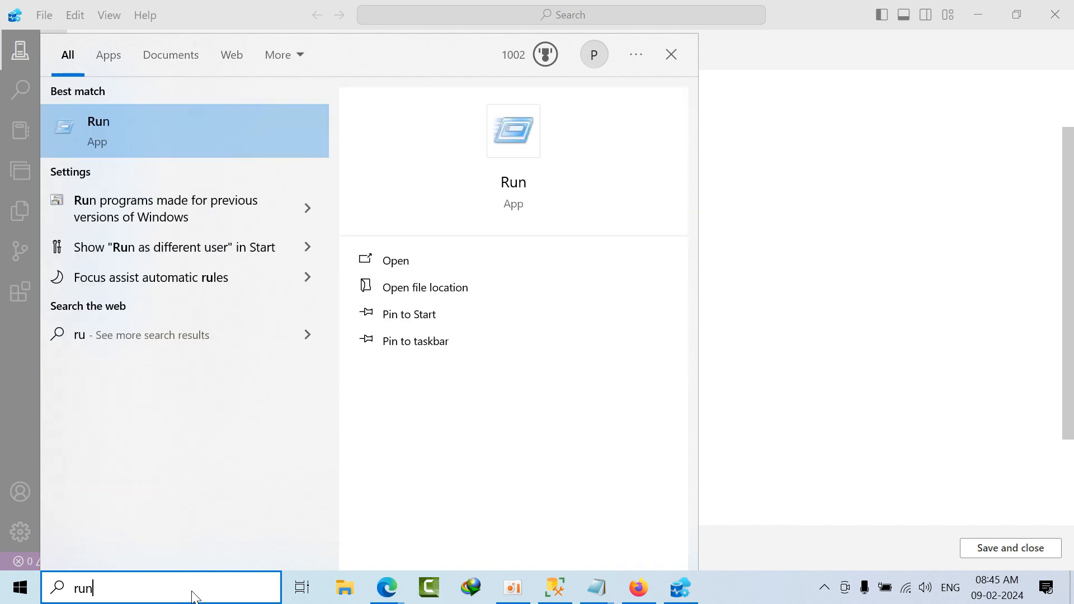
text(time)
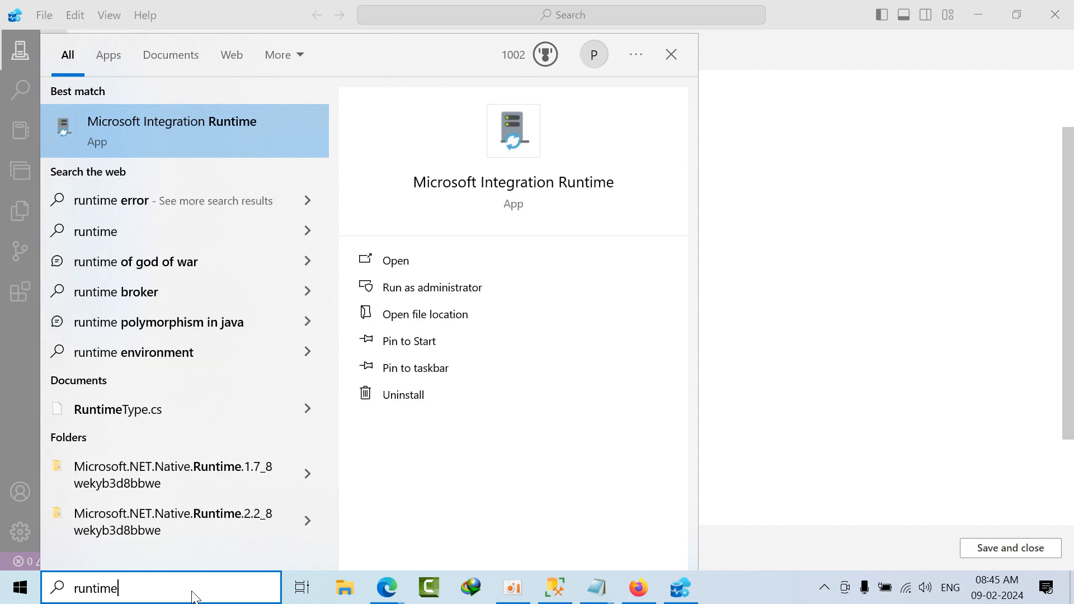
click(122, 126)
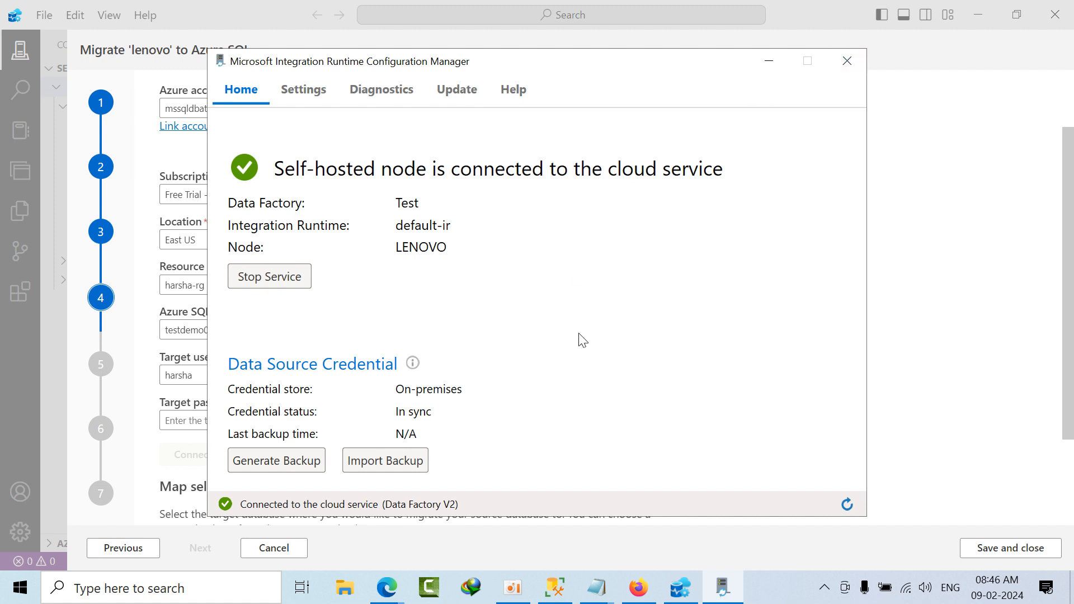
click(837, 63)
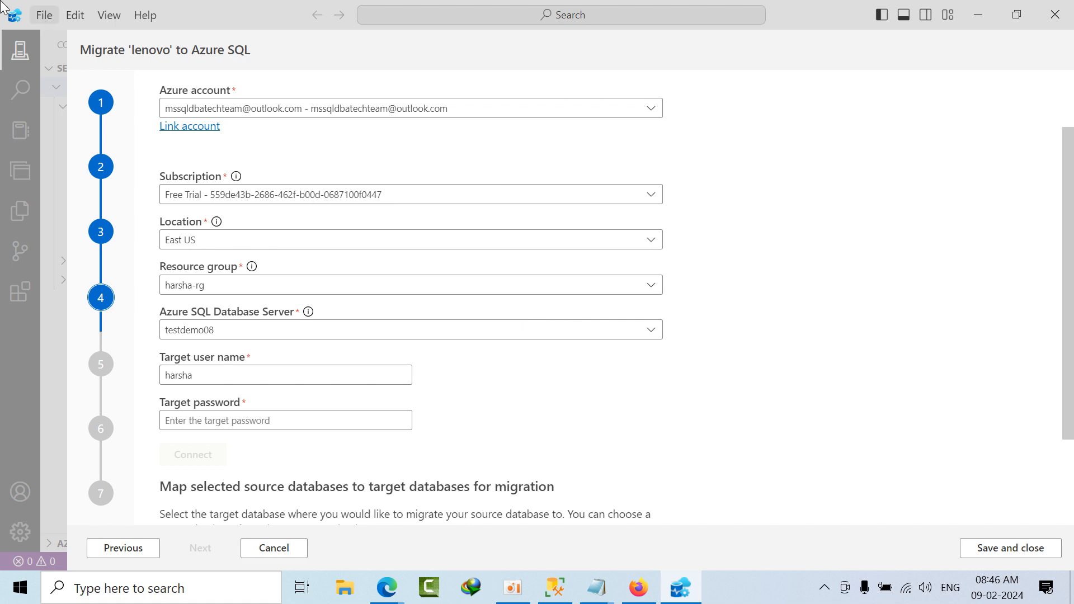
Step: Enter the target password, review the target settings, and connect to the testdemo08 Azure SQL Database server
click(232, 422)
text(•)
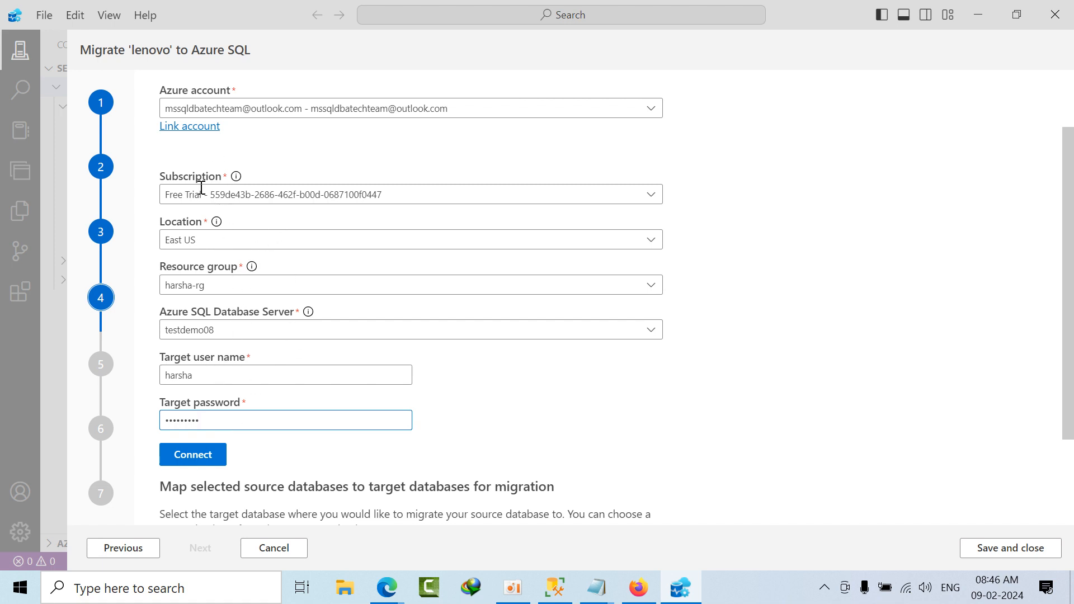
drag(201, 193, 391, 234)
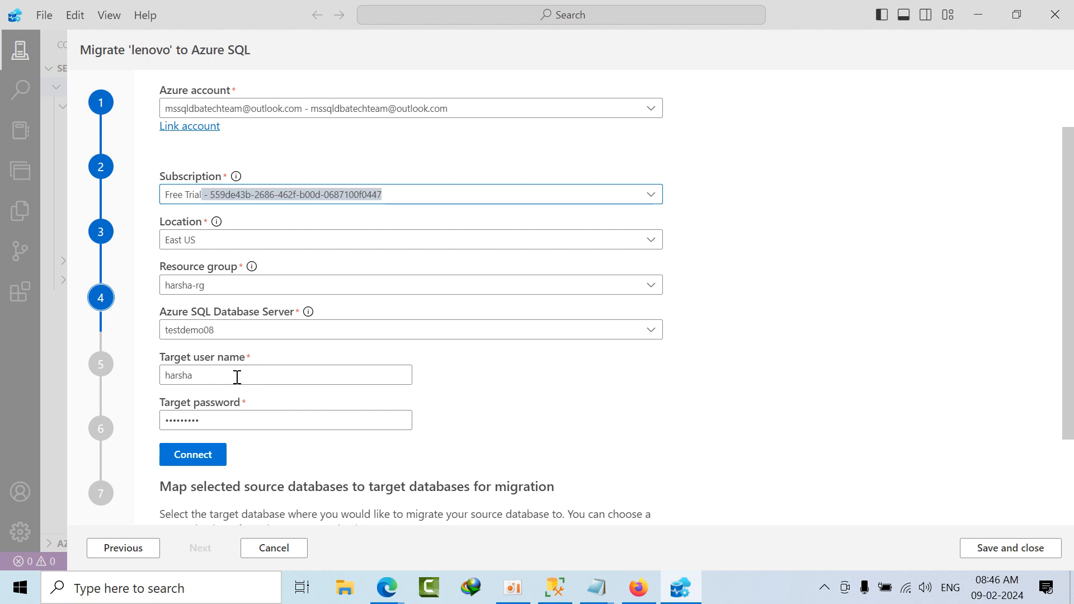
scroll(285, 391, down, 2)
scroll(266, 402, up, 1)
scroll(260, 378, up, 3)
scroll(260, 377, down, 4)
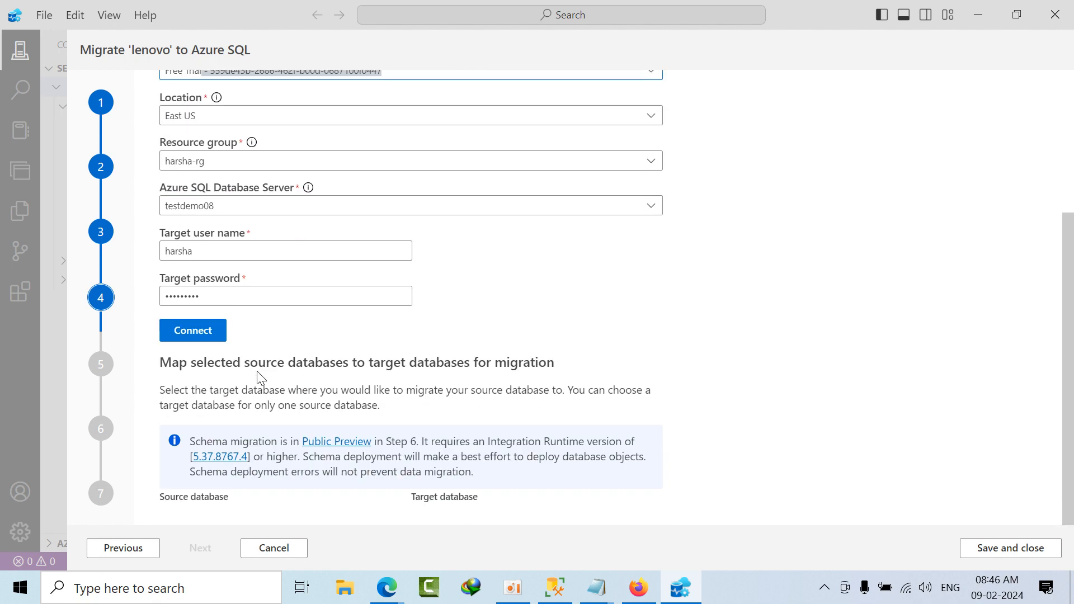
click(217, 335)
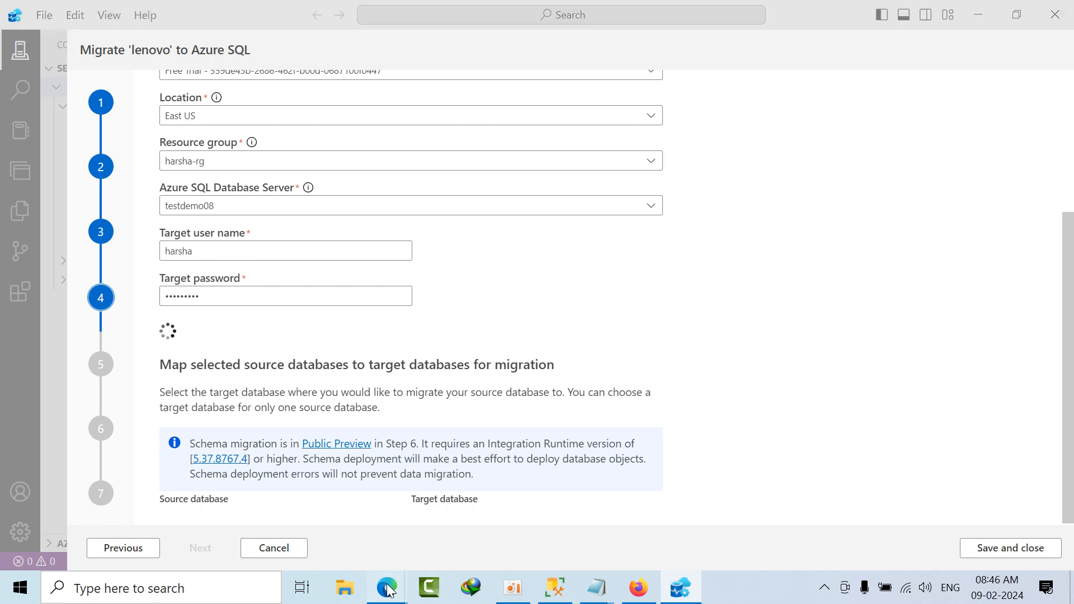
Step: Switch to the Azure portal in Edge and view the full list of recent resources from the home page
mouse_move(386, 586)
click(307, 542)
click(548, 12)
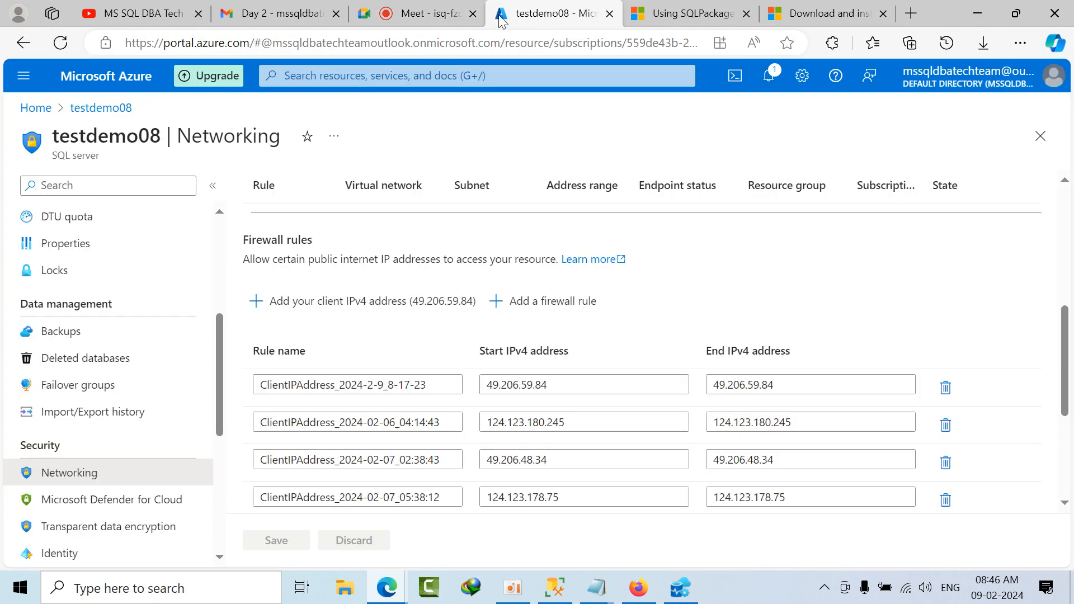
click(35, 108)
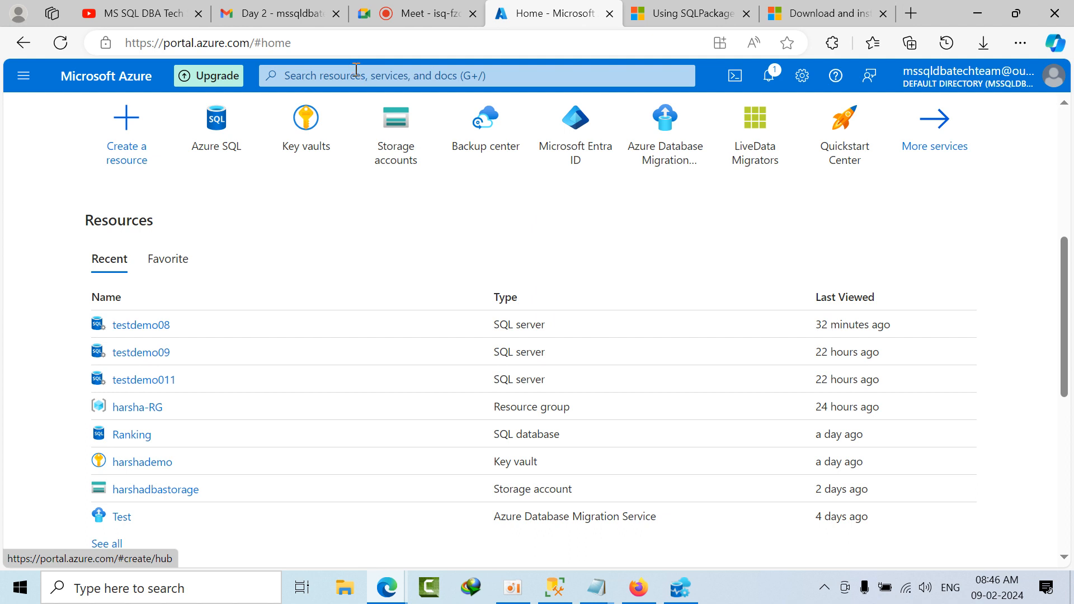
click(357, 73)
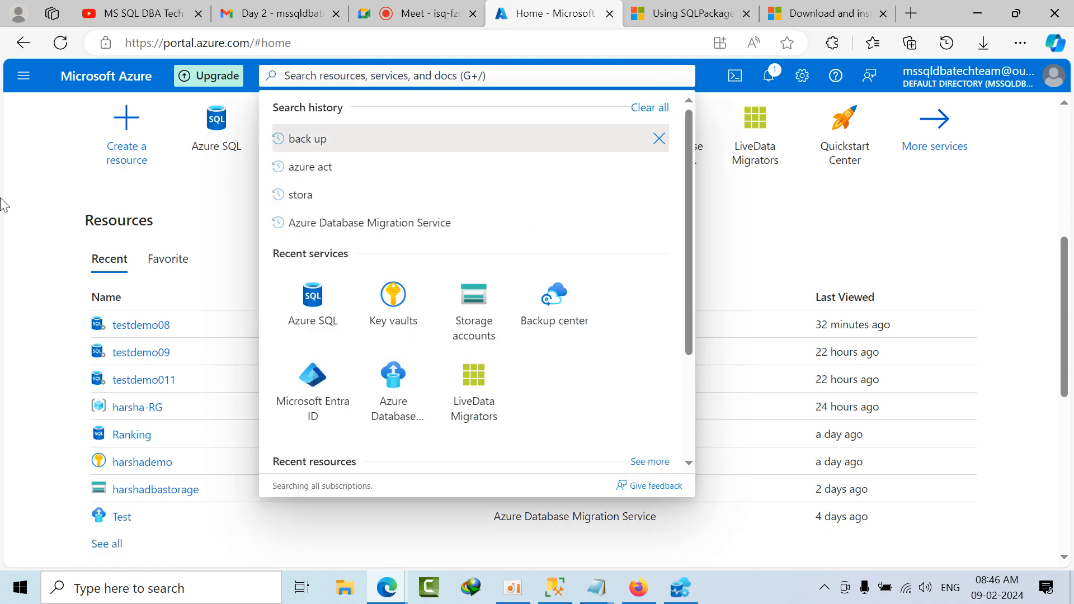
click(15, 203)
scroll(129, 489, down, 2)
click(111, 475)
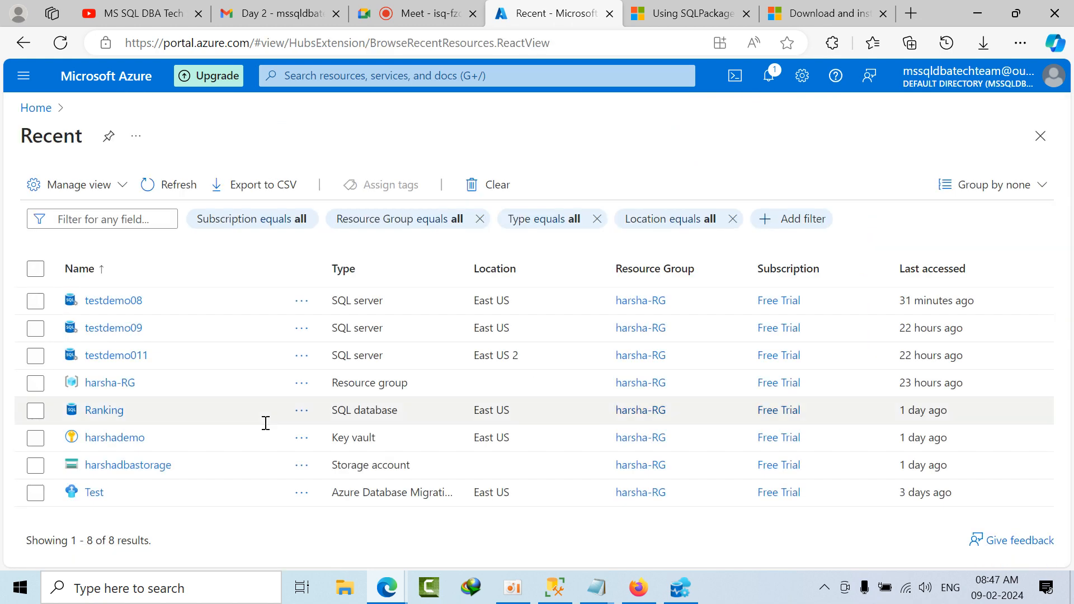
Step: Search the portal for the Azure data migration services and open Azure Database Migration Services
click(348, 76)
text(a)
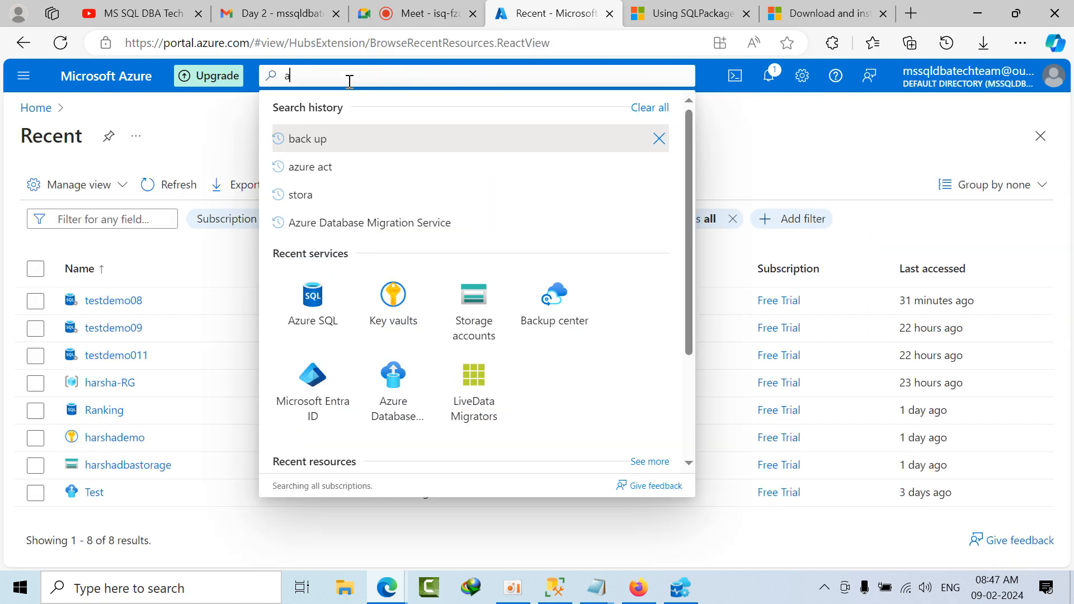
text(zure mig)
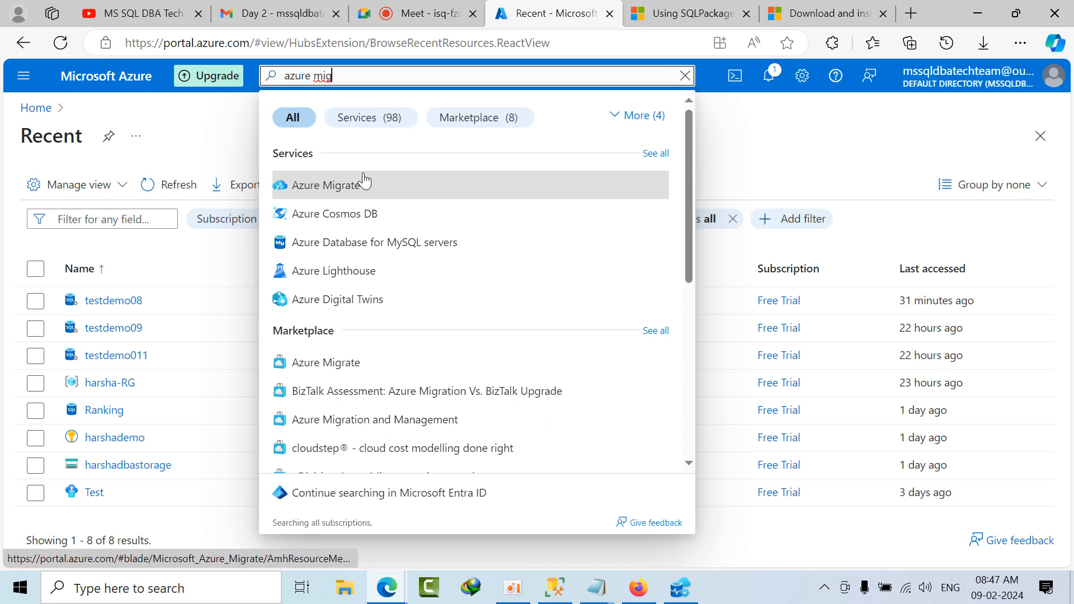
key(BackSpace)
key(BackSpace)
key(BackSpace)
text(data)
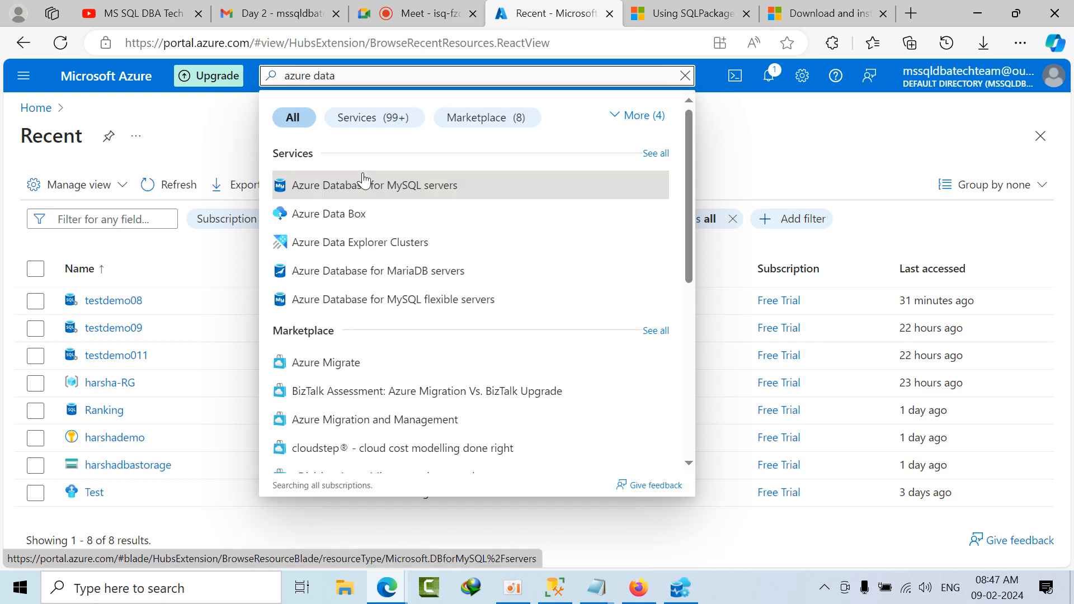
text( mi)
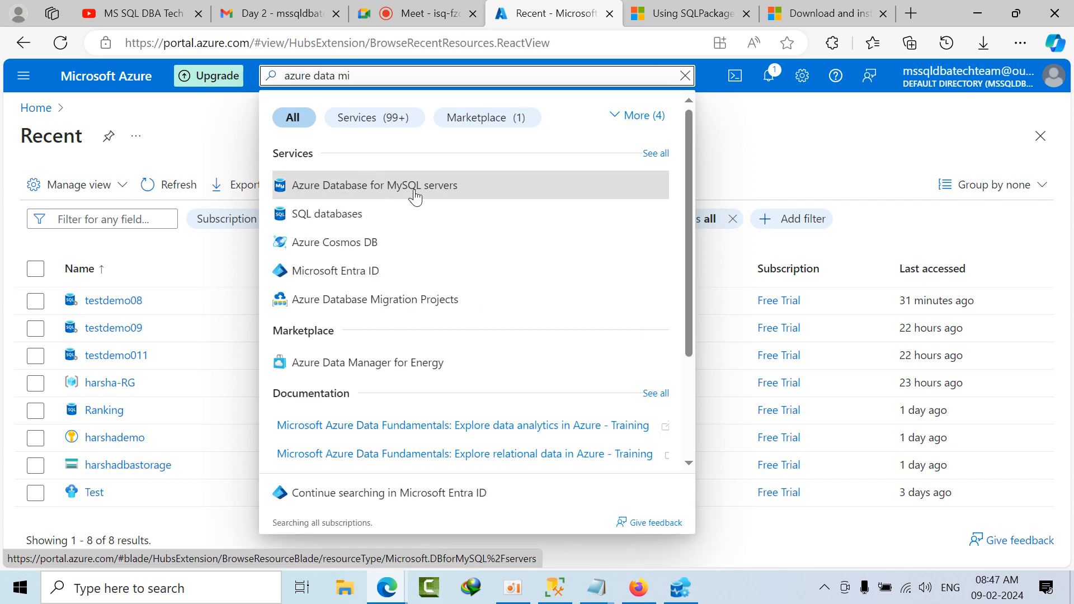
text(gratu)
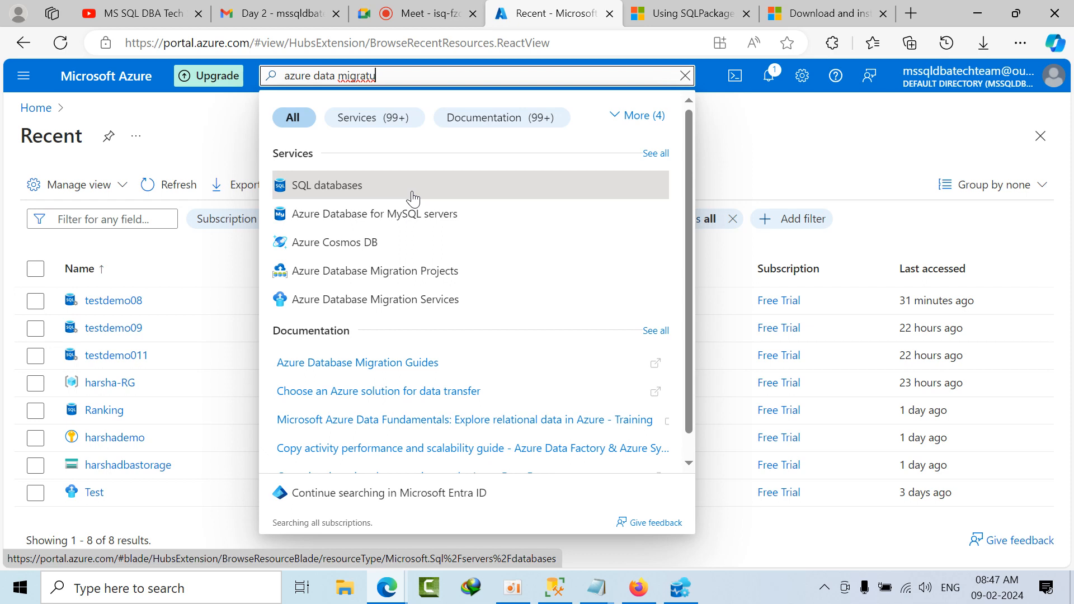
click(419, 300)
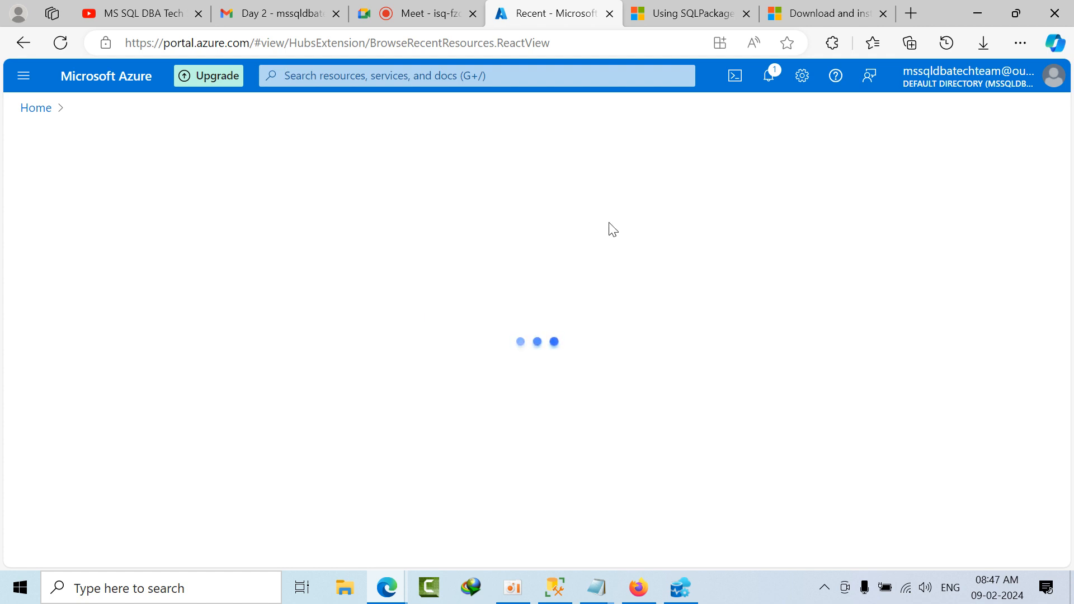
Step: Dismiss all portal notifications and close the two SqlPackage documentation pages
click(761, 85)
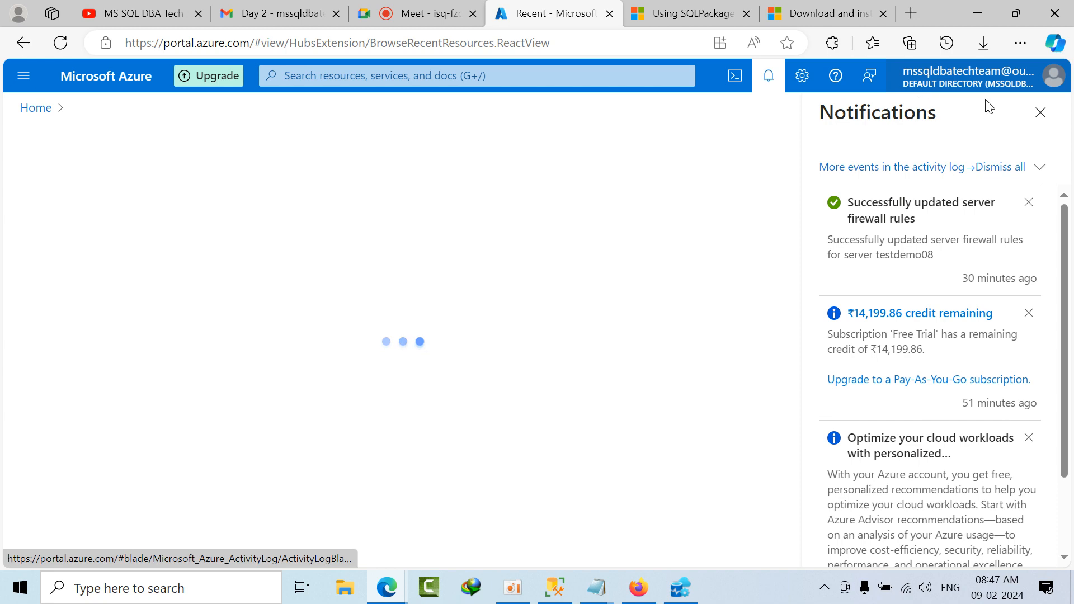
click(1001, 168)
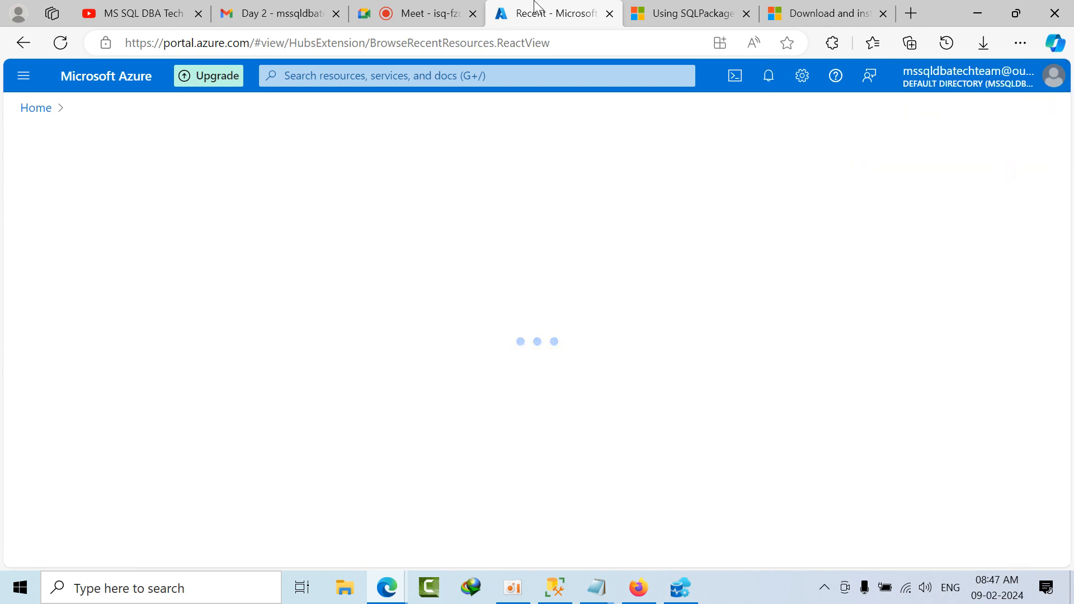
click(699, 14)
scroll(348, 269, down, 10)
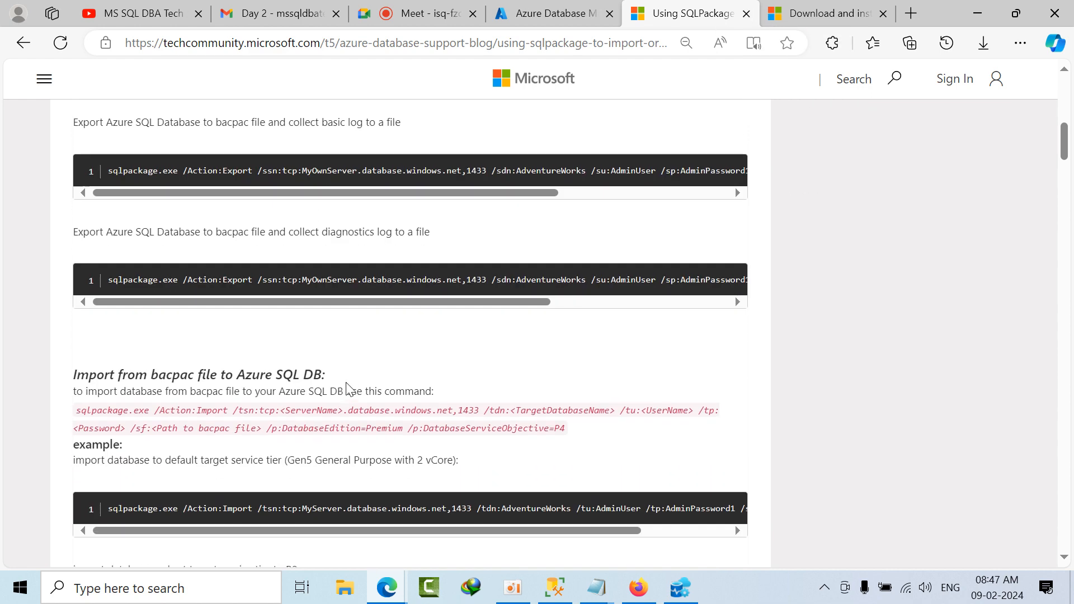
click(746, 14)
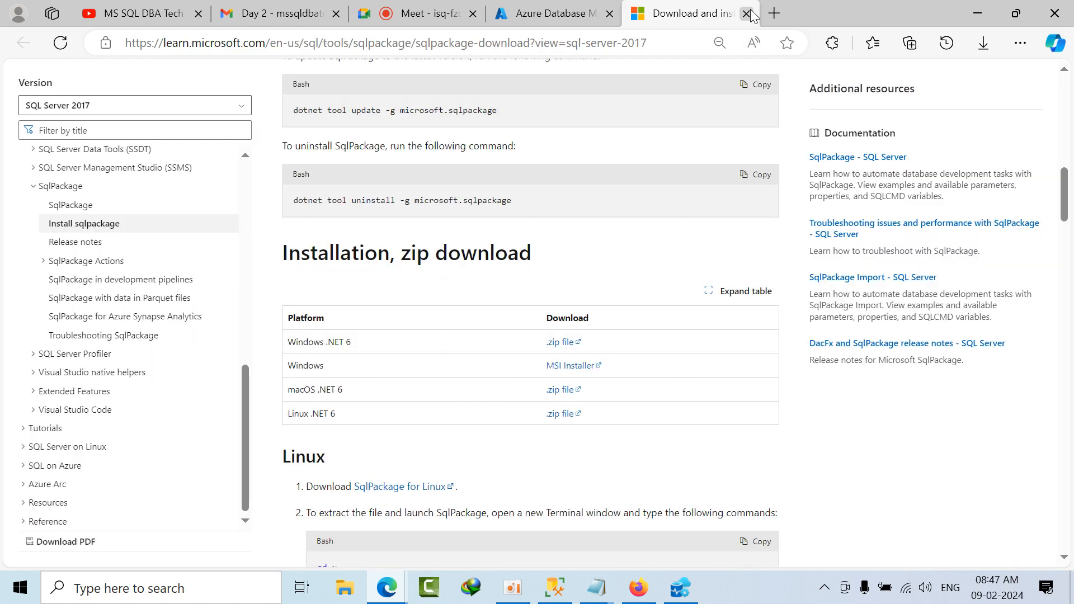
click(746, 14)
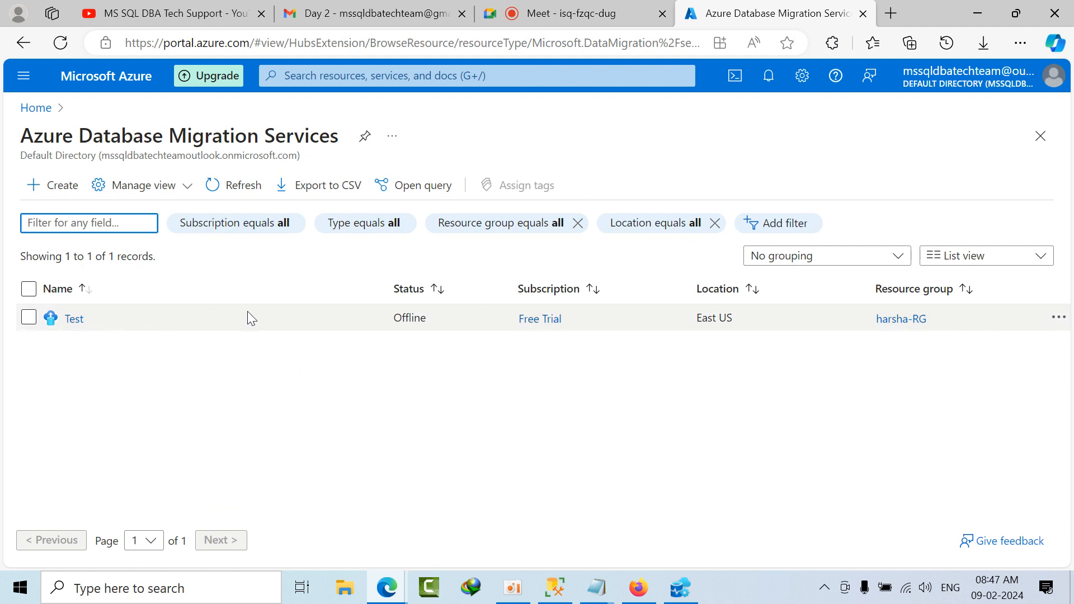
Step: Start creating a Database Migration Service for the SQL Server to Azure SQL Database scenario
click(1058, 317)
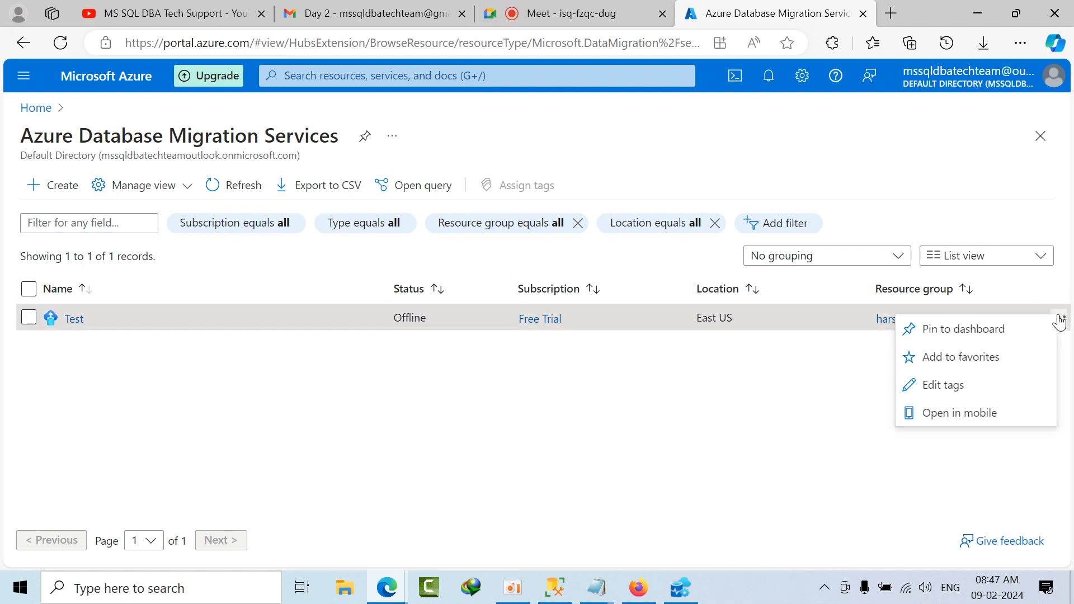
click(679, 455)
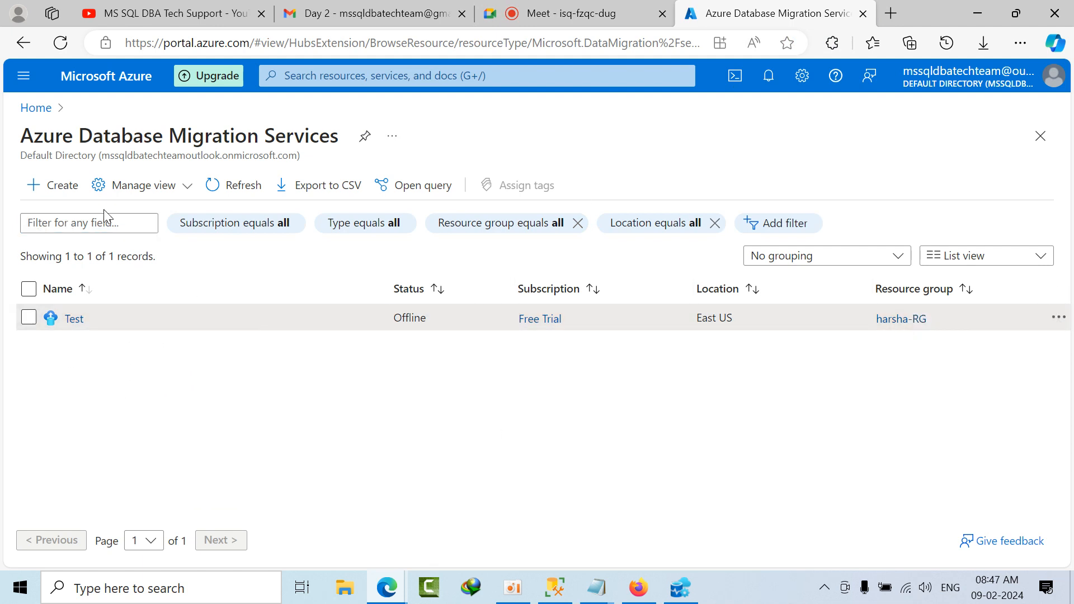
click(53, 195)
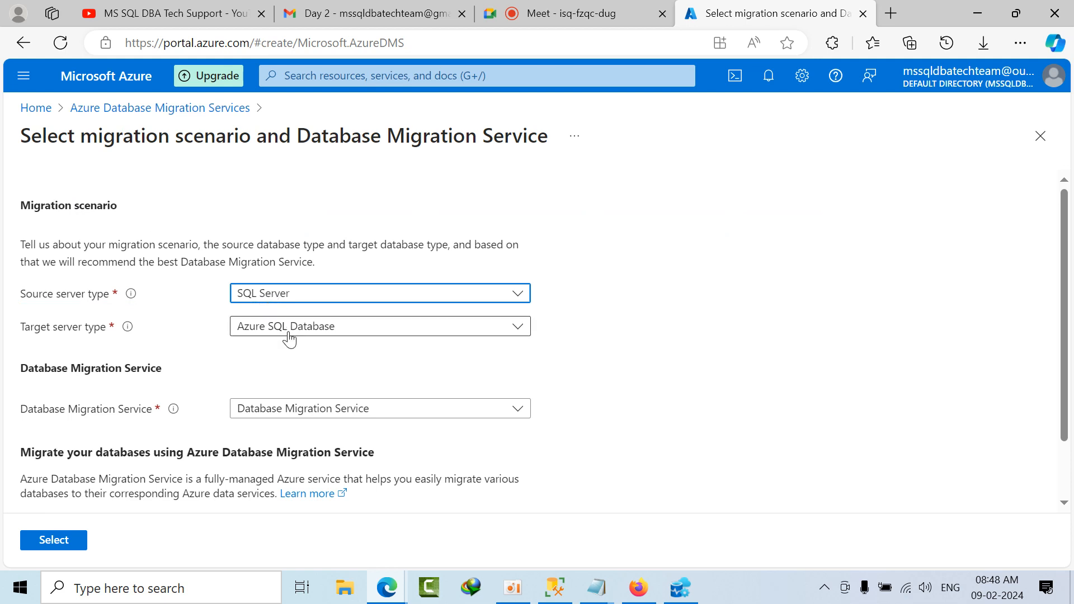
scroll(289, 338, down, 1)
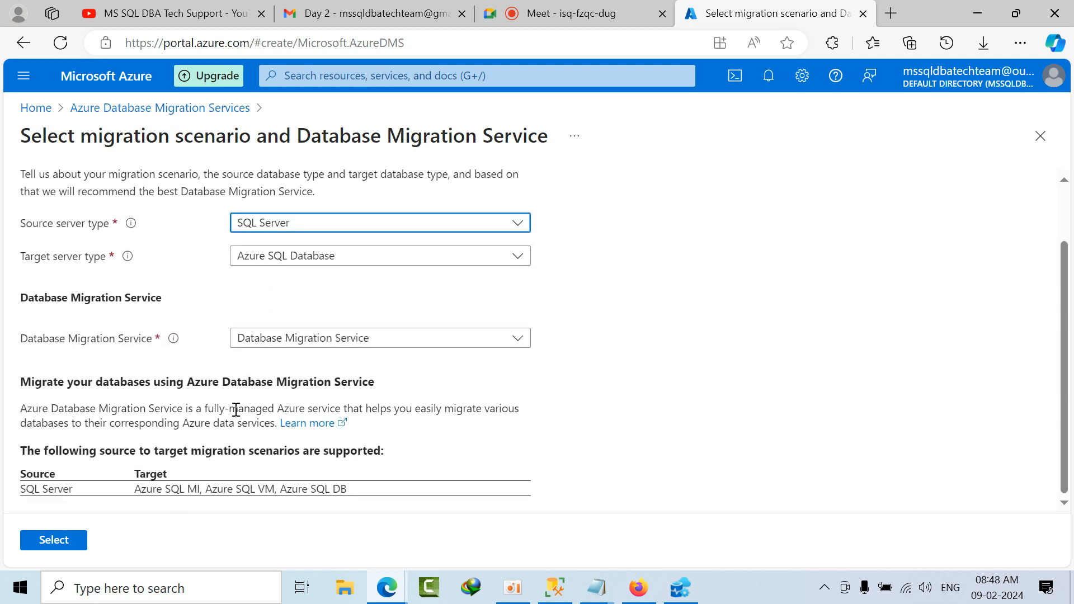
click(62, 543)
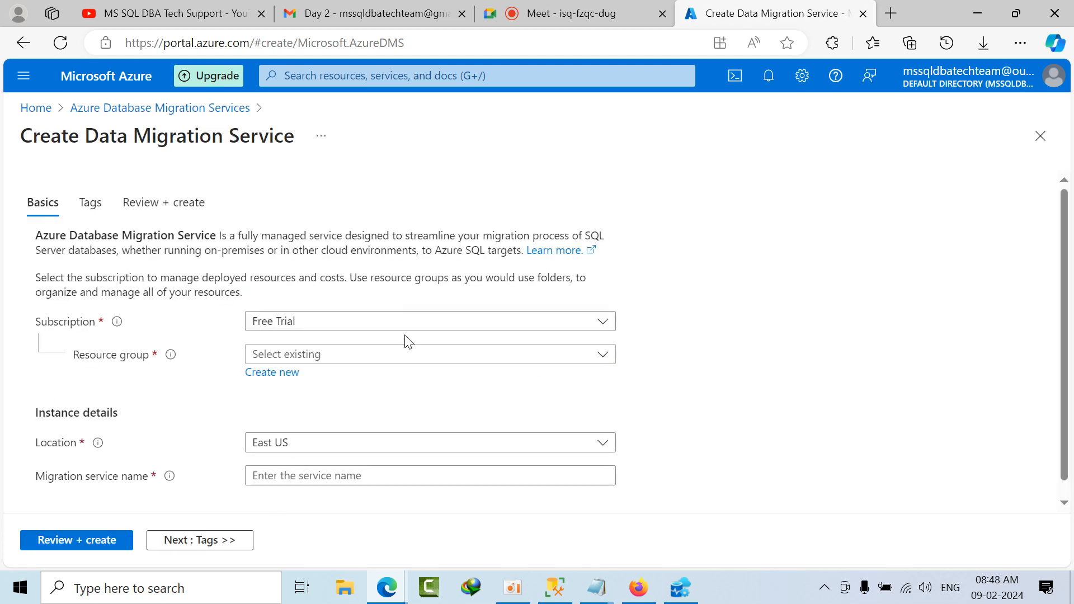
Step: Select the harsha-RG resource group, enter a migration service name, and continue to the tags settings
scroll(392, 339, down, 1)
click(353, 339)
click(294, 395)
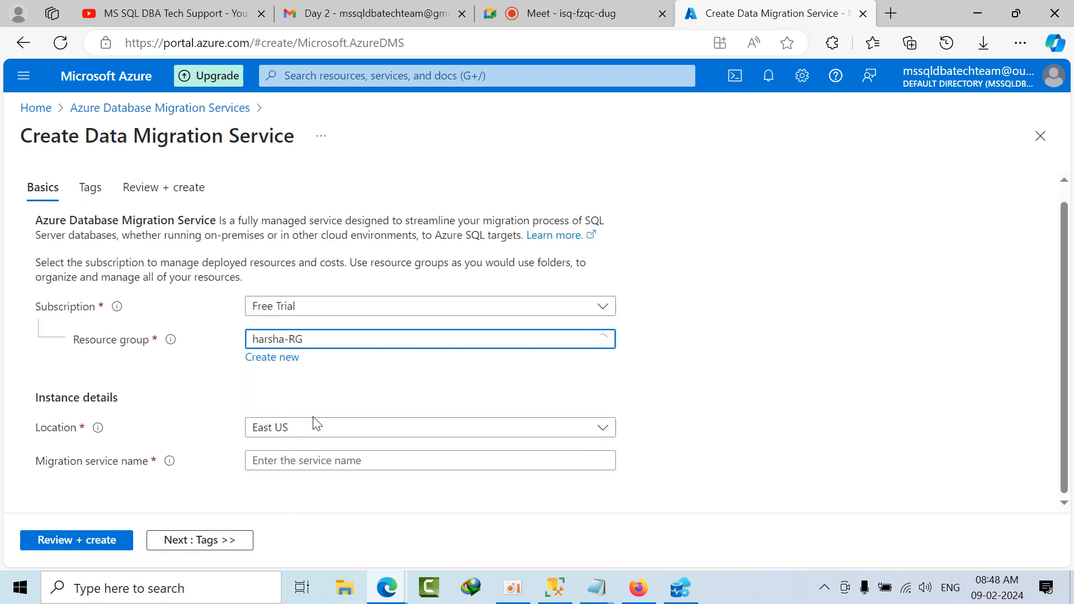
click(312, 460)
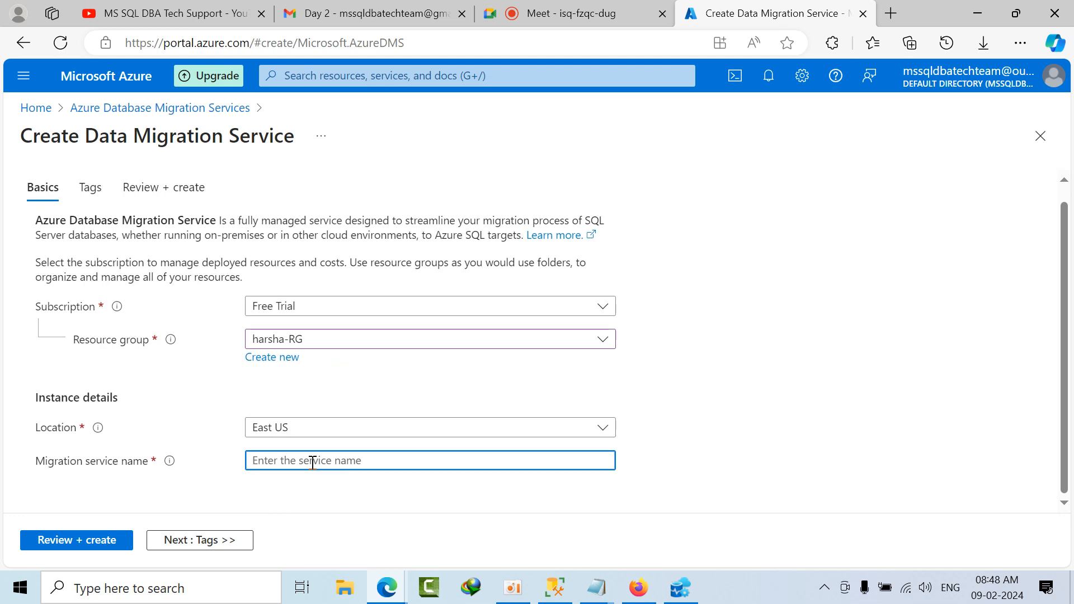
text(harshva)
key(BackSpace)
key(BackSpace)
click(232, 538)
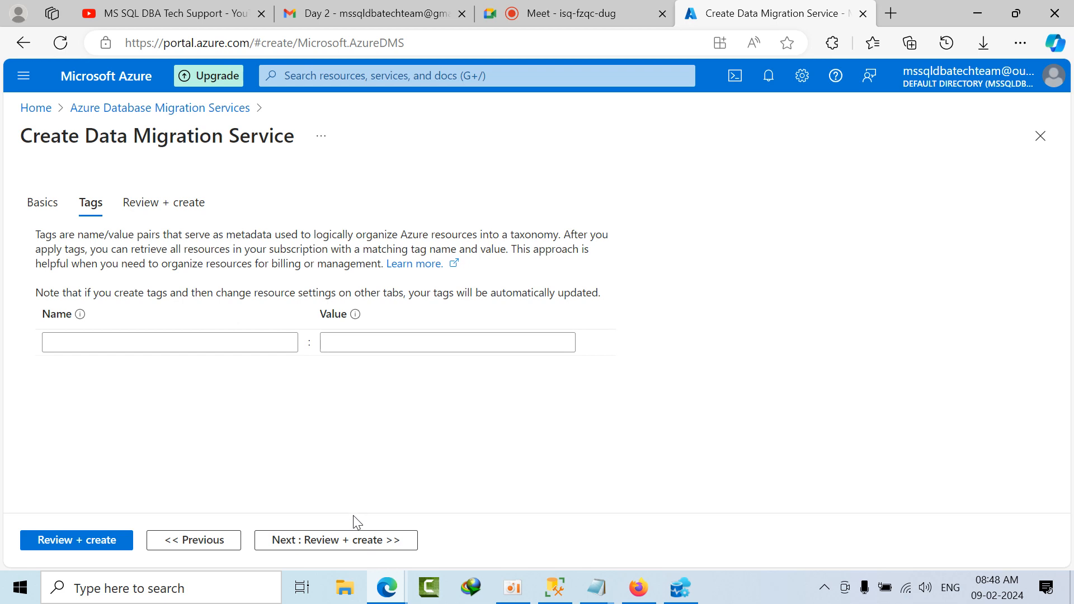
Step: Continue to the review of the Data Migration Service settings and create the service
click(342, 539)
click(40, 539)
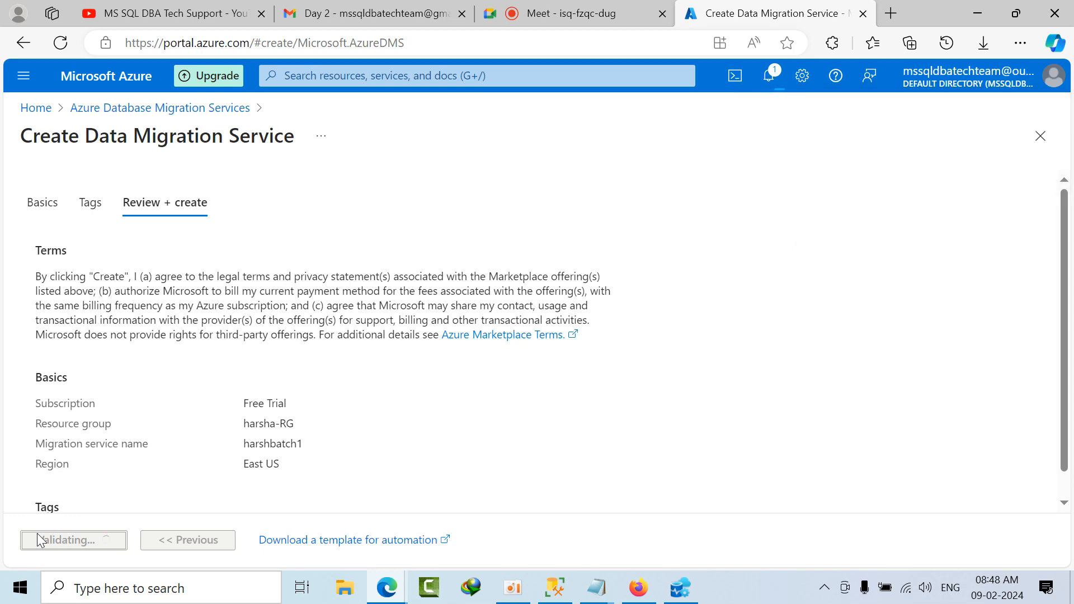
Step: Switch to Azure Data Studio, check the target connection and Ranking database mapping in the migration wizard, and minimize its window
click(683, 586)
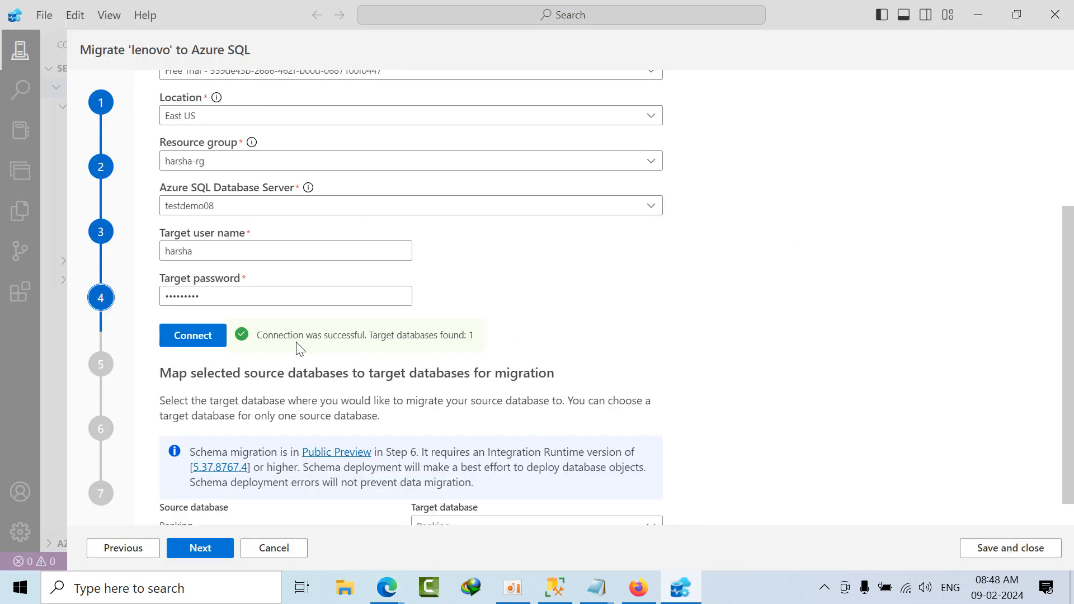
scroll(336, 361, down, 1)
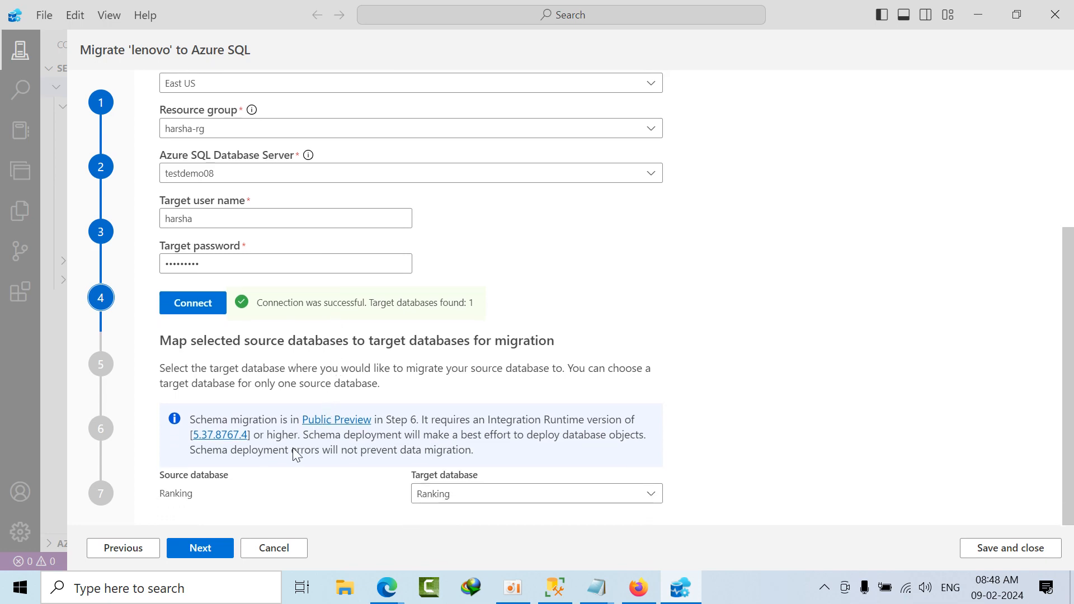
click(997, 11)
click(997, 10)
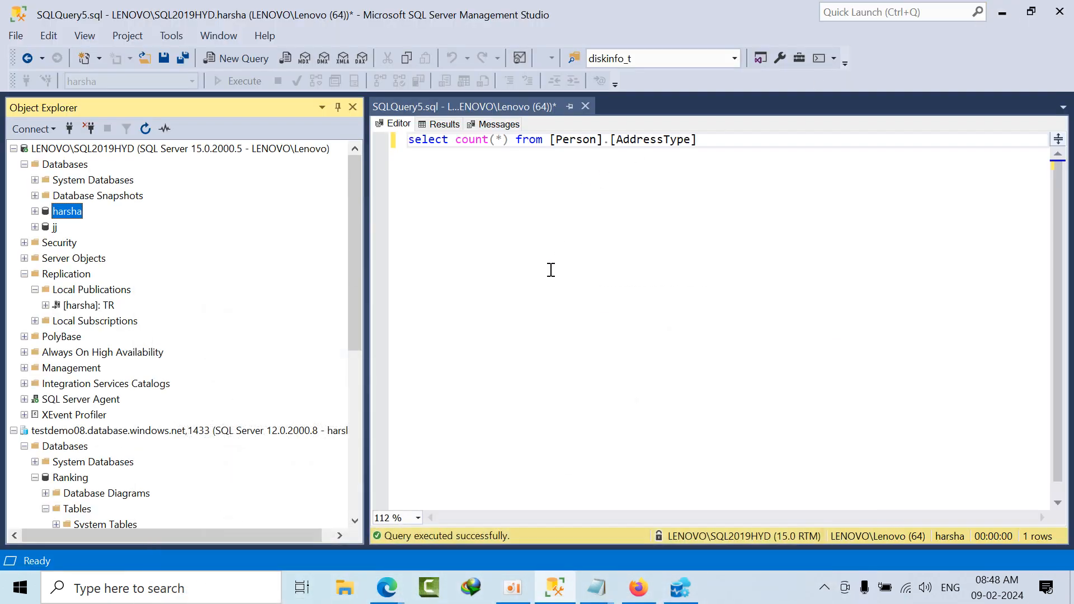
Step: Return to the Azure portal in Edge and open the notifications to check the migration service deployment
mouse_move(393, 596)
click(324, 538)
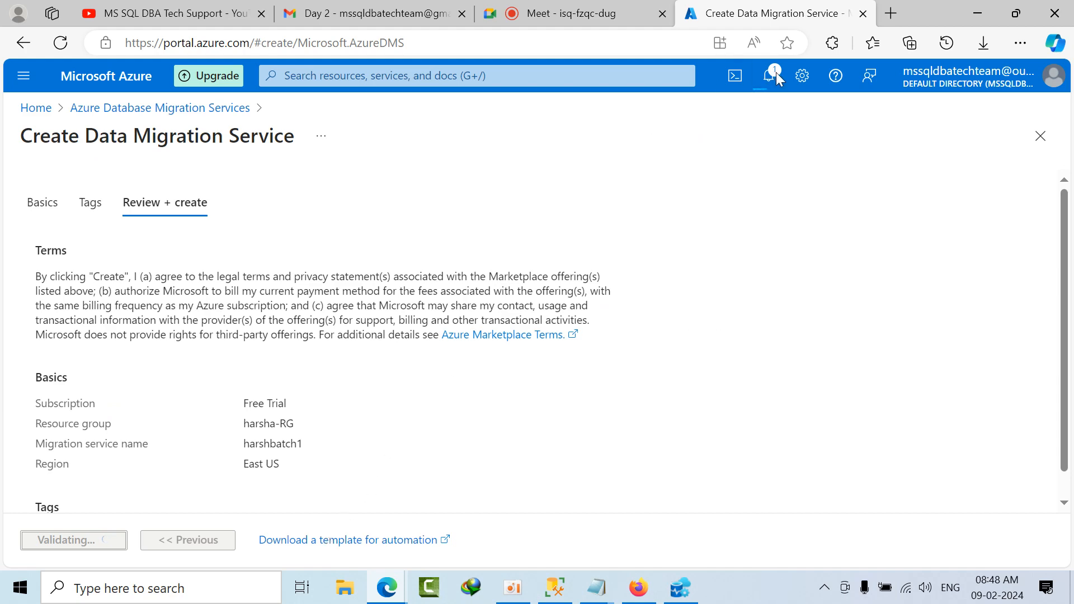
click(773, 75)
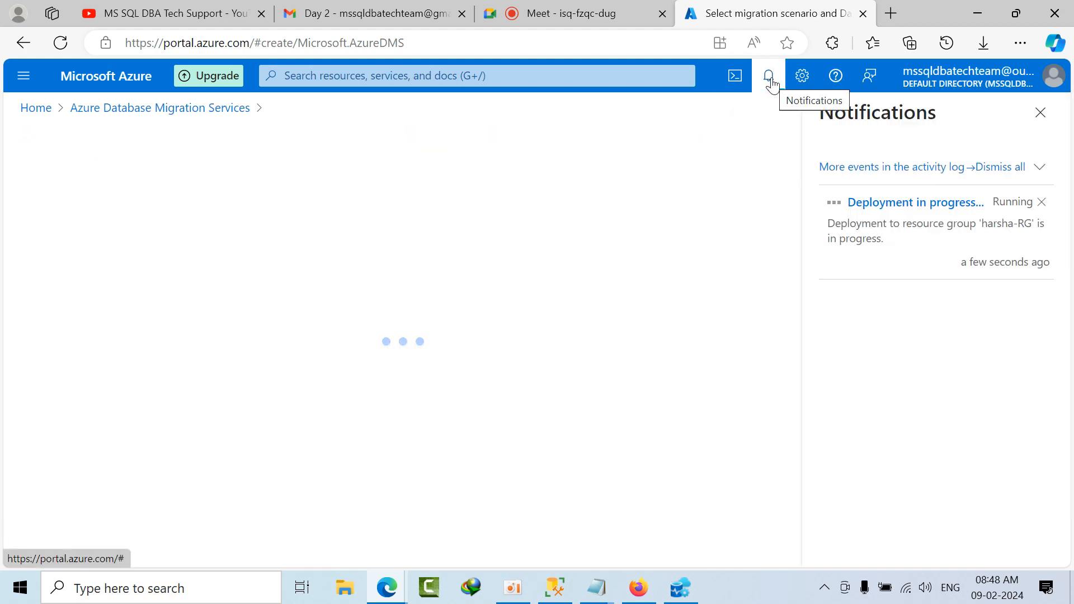
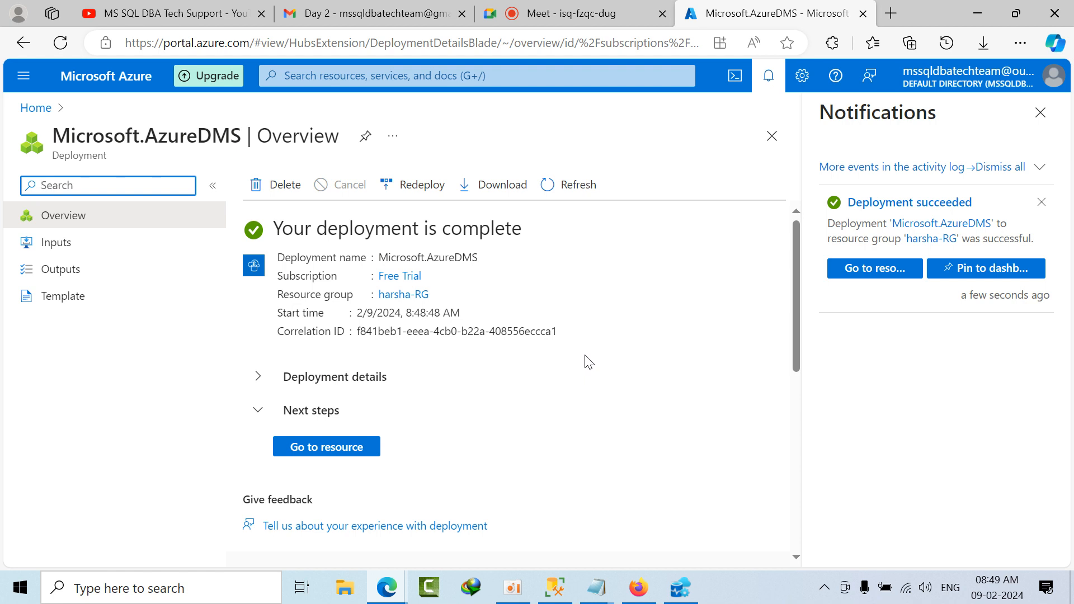
Step: Open the deployed harshbatch1 migration service, close the notifications, and bring up its getting-started options
click(358, 448)
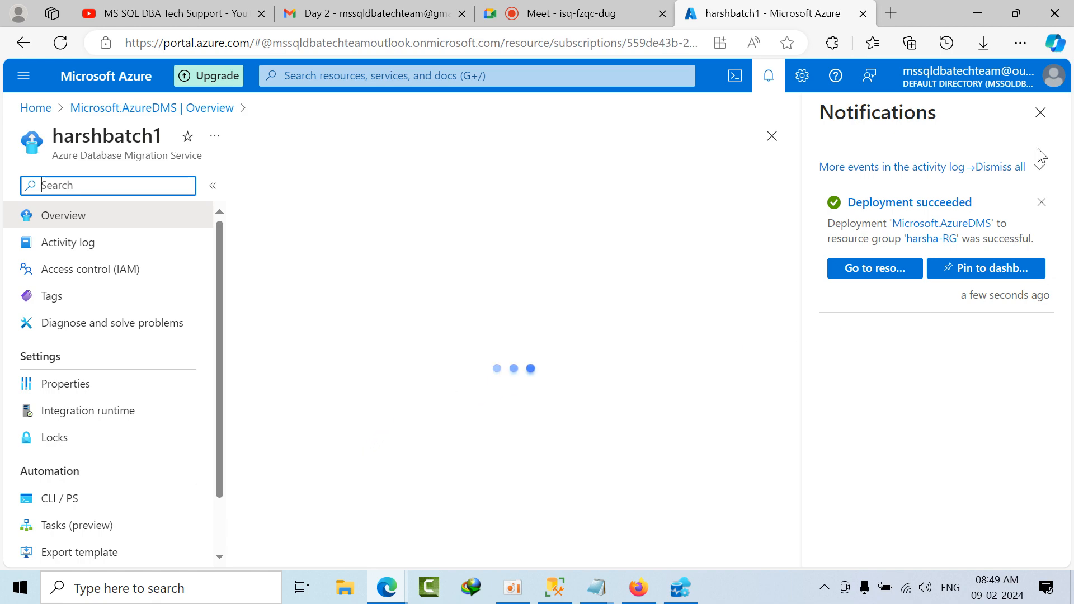
click(1040, 113)
scroll(256, 429, down, 2)
scroll(258, 431, up, 2)
scroll(258, 430, down, 2)
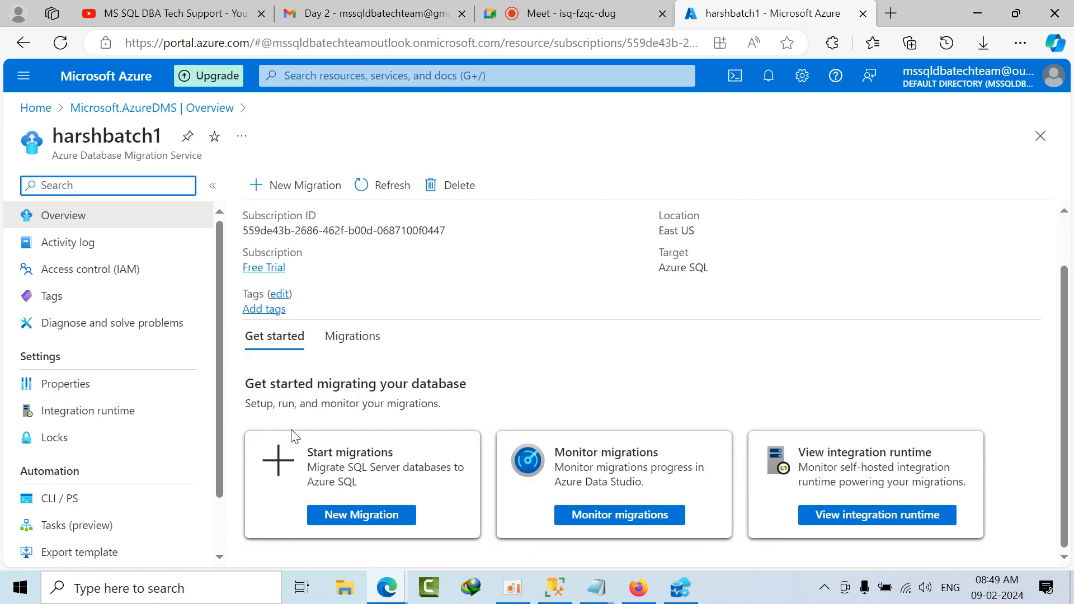
Step: Start a new migration from SQL Server and set the target server type to Azure SQL Database
click(338, 524)
click(306, 287)
click(305, 286)
click(664, 303)
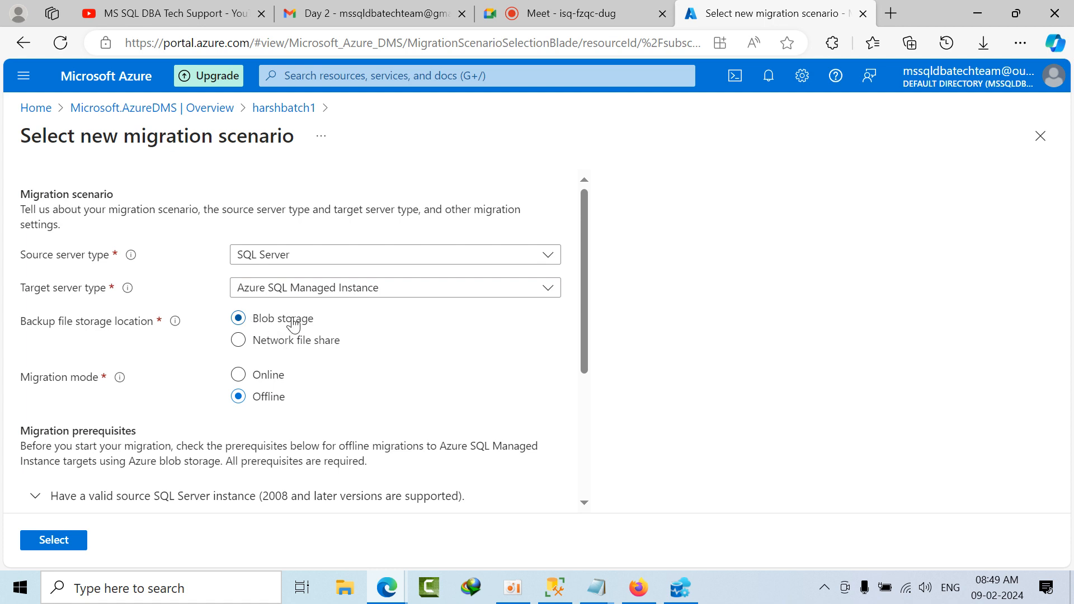
click(241, 377)
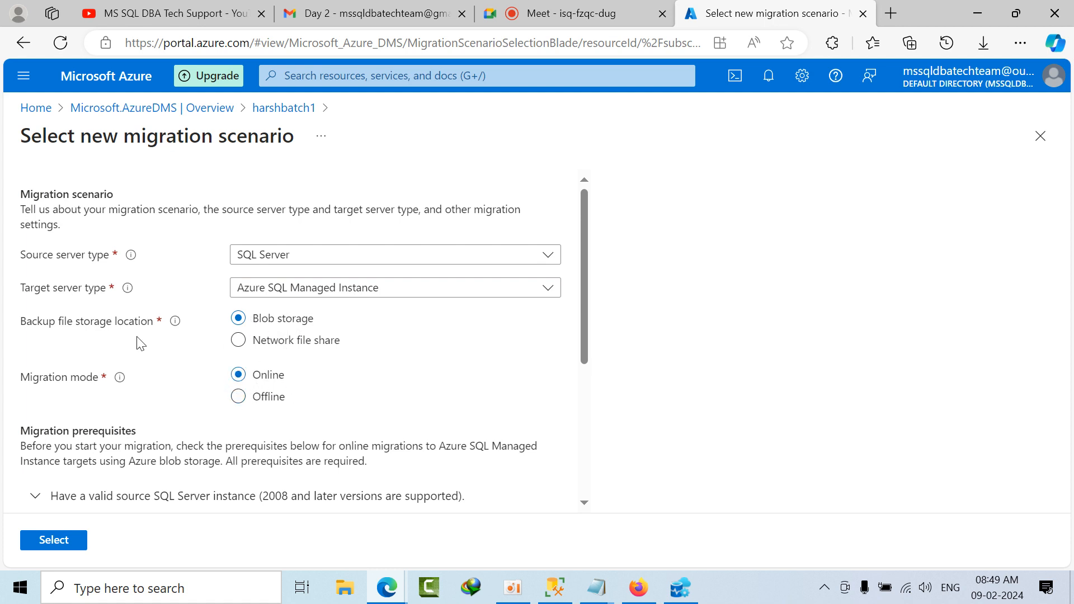
mouse_move(120, 378)
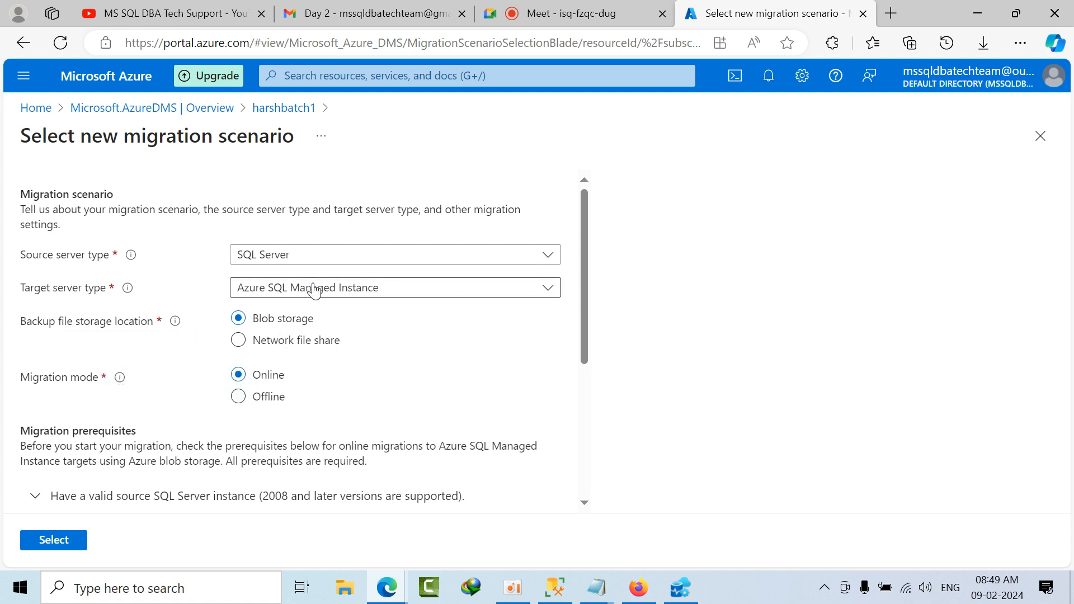
click(395, 298)
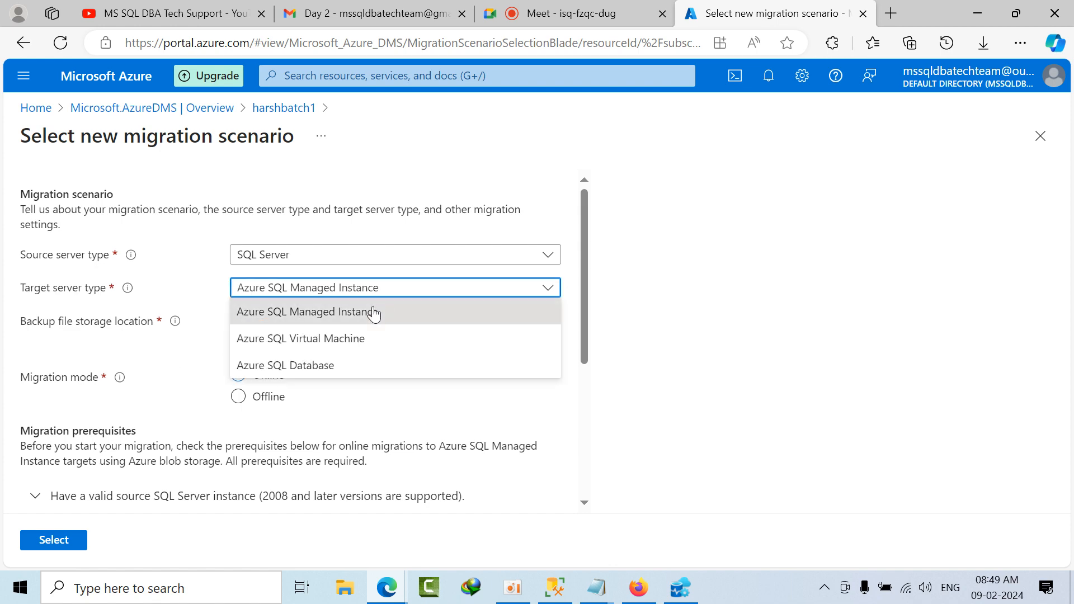
click(322, 365)
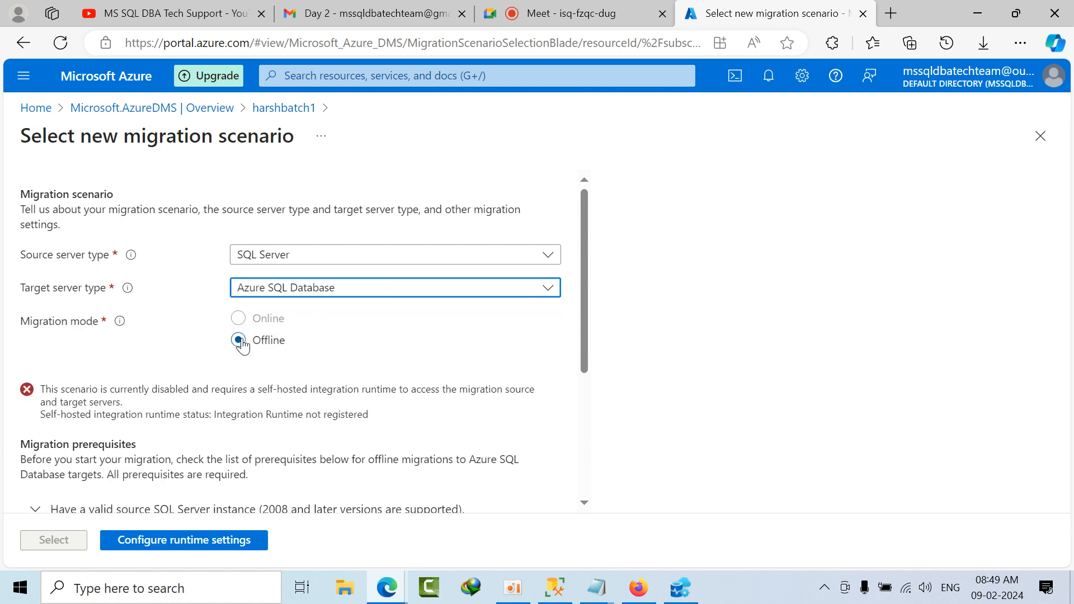
Step: Examine the self-hosted integration runtime requirement and the prerequisites for offline migration to Azure SQL Database
scroll(187, 403, down, 5)
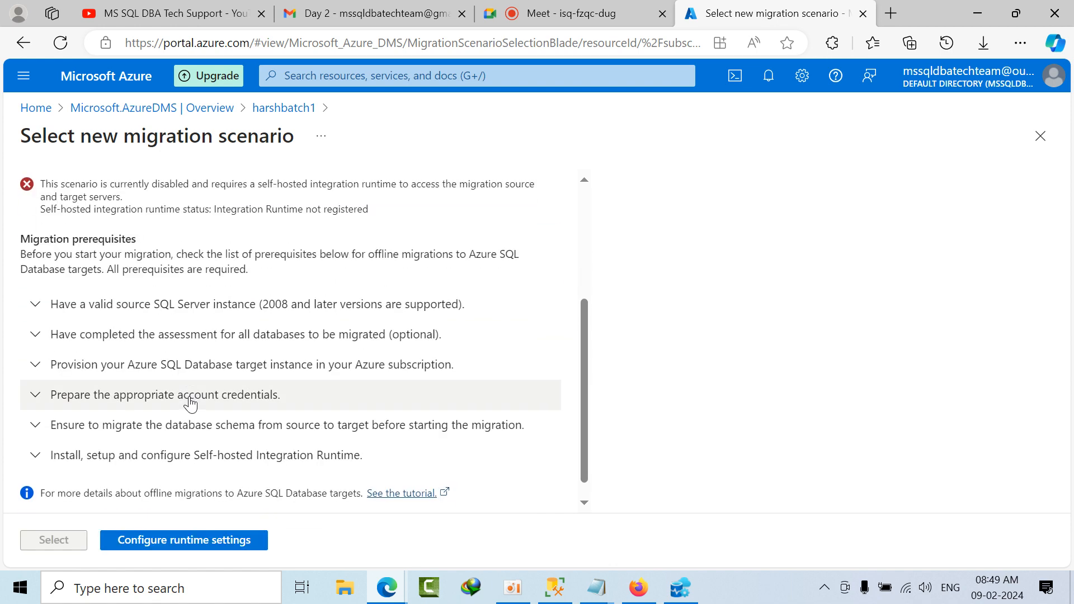
scroll(99, 384, up, 6)
drag(50, 388, 541, 400)
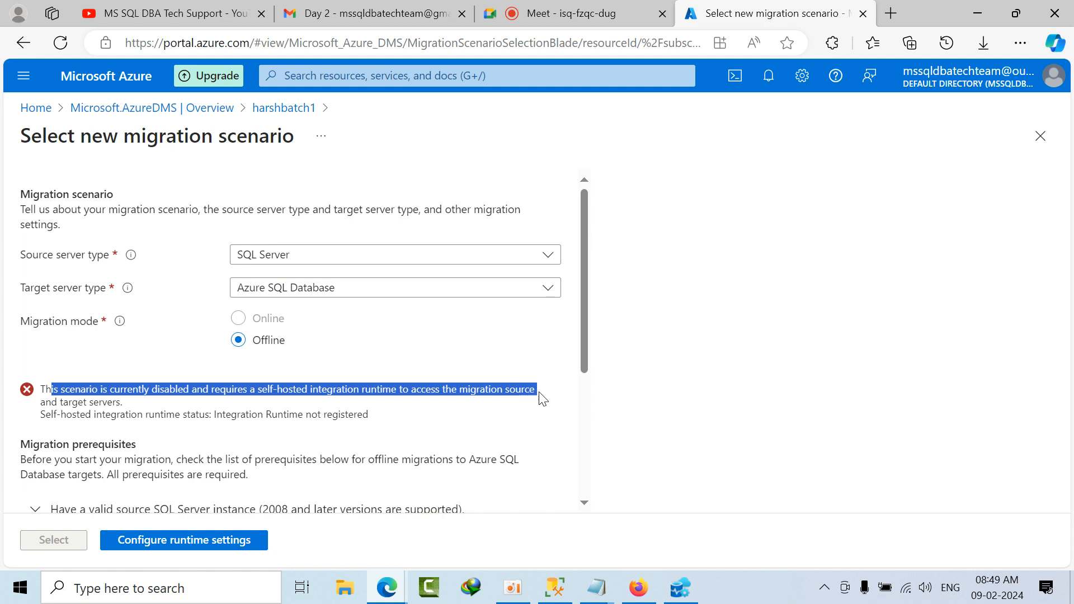
double_click(267, 340)
drag(288, 389, 271, 406)
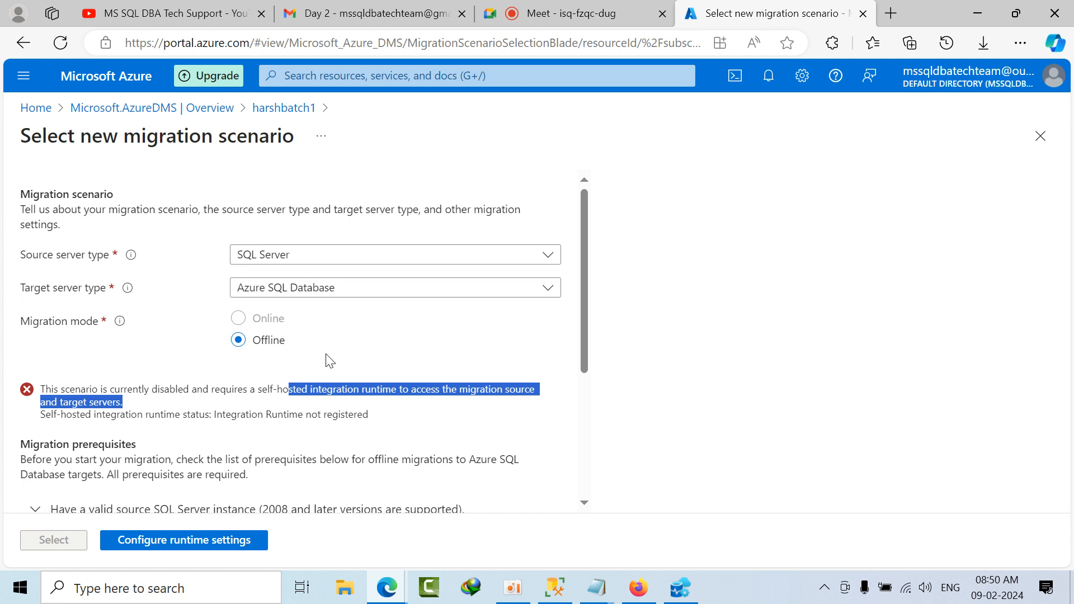
click(168, 412)
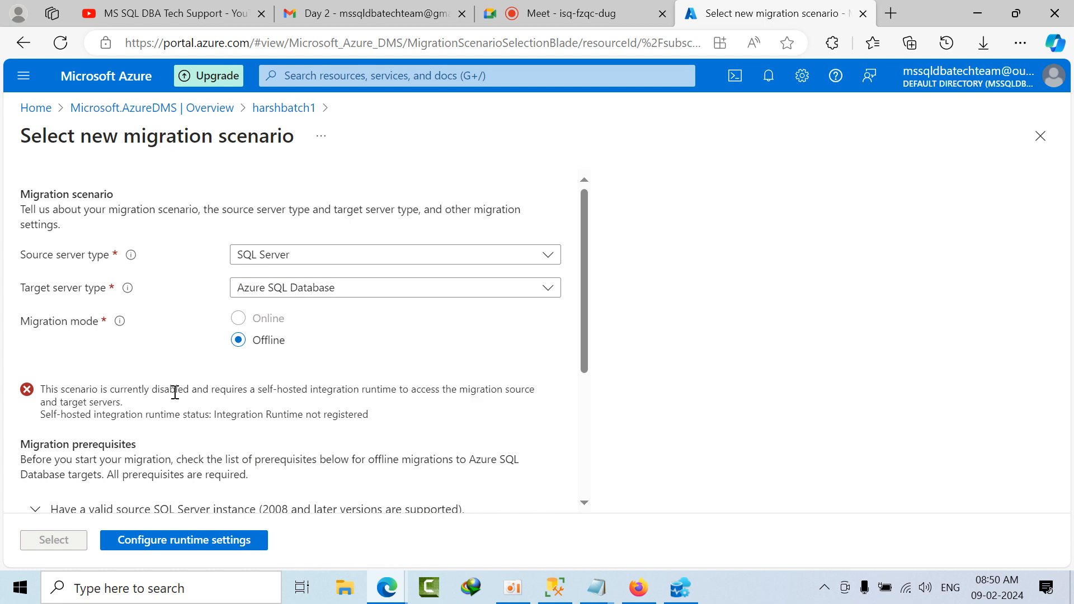
drag(269, 390, 353, 392)
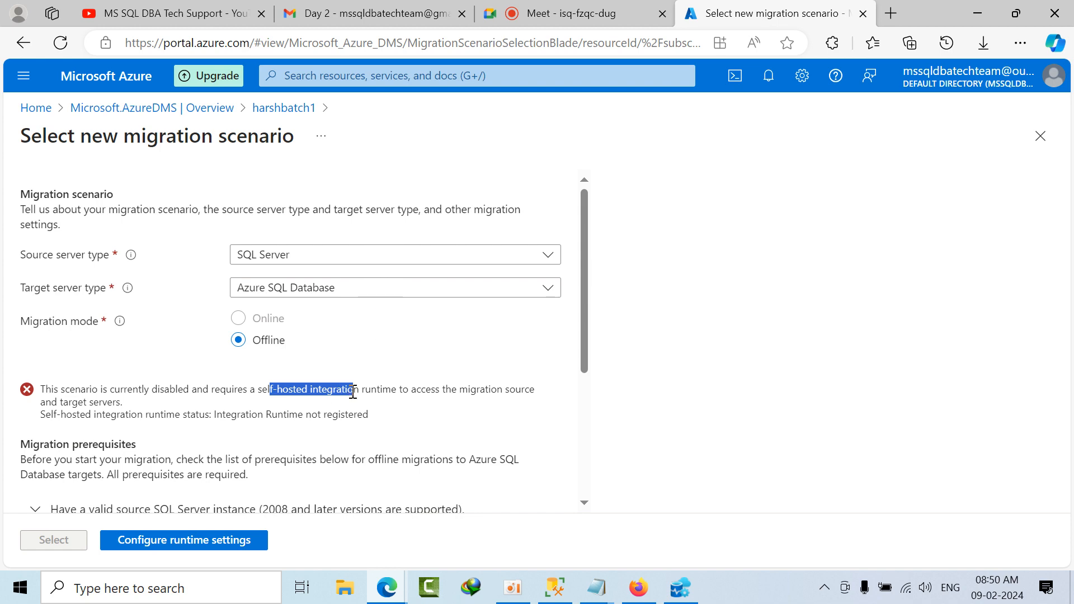
scroll(391, 393, down, 4)
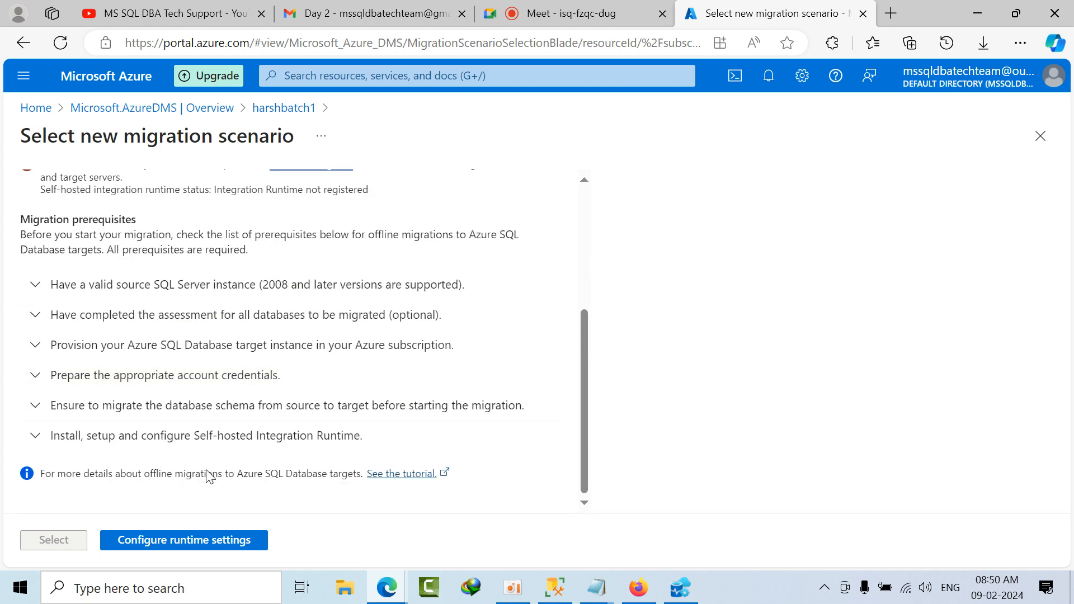
Step: Open the integration runtime settings, copy authentication key 1, and paste it into a new Notepad document
click(199, 543)
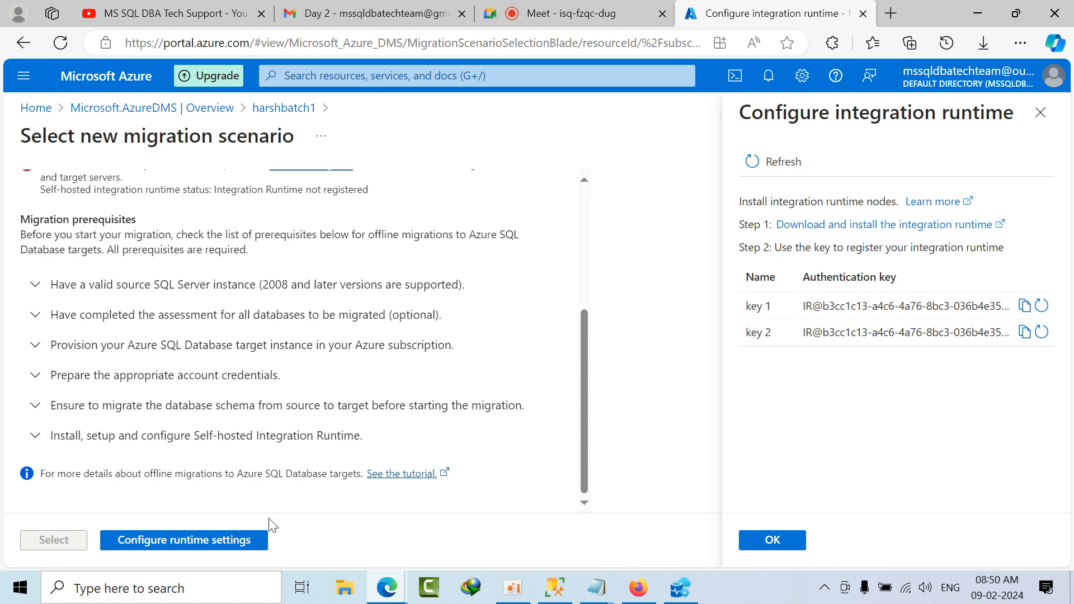
click(1023, 305)
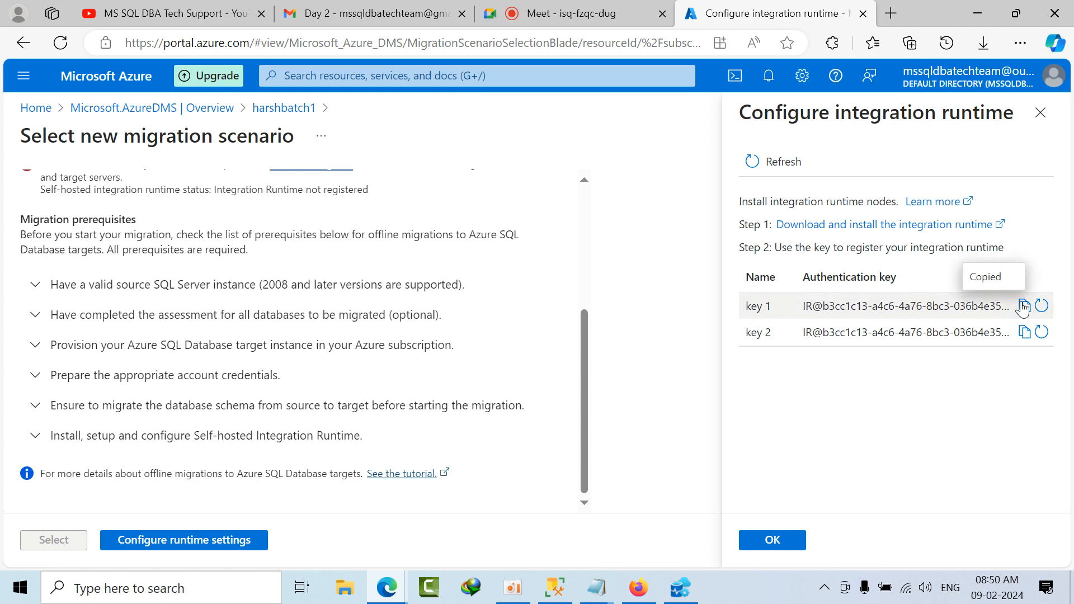
click(216, 587)
text(no)
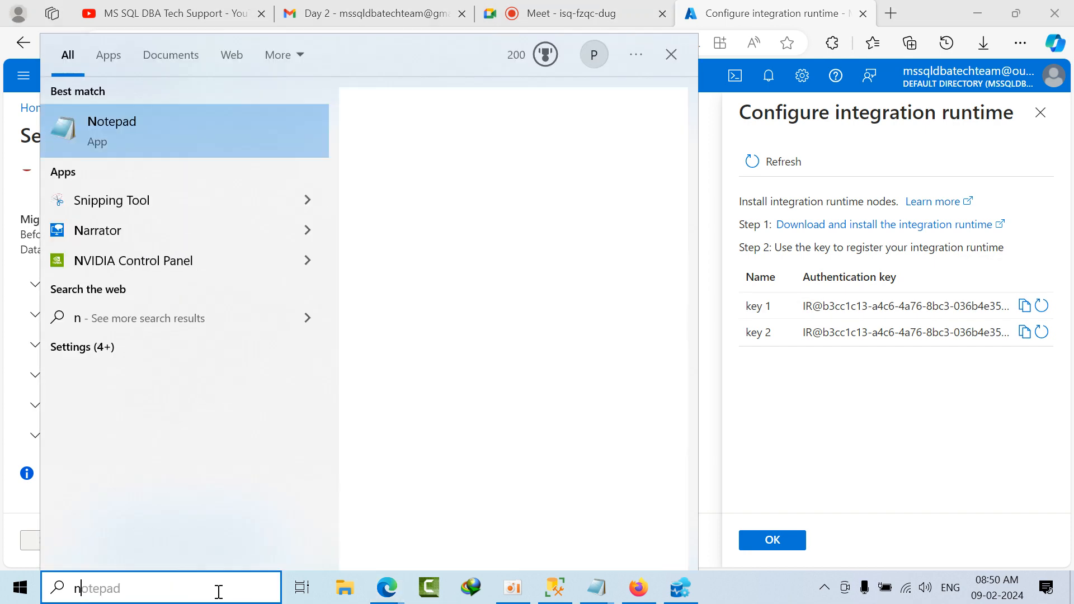
click(134, 152)
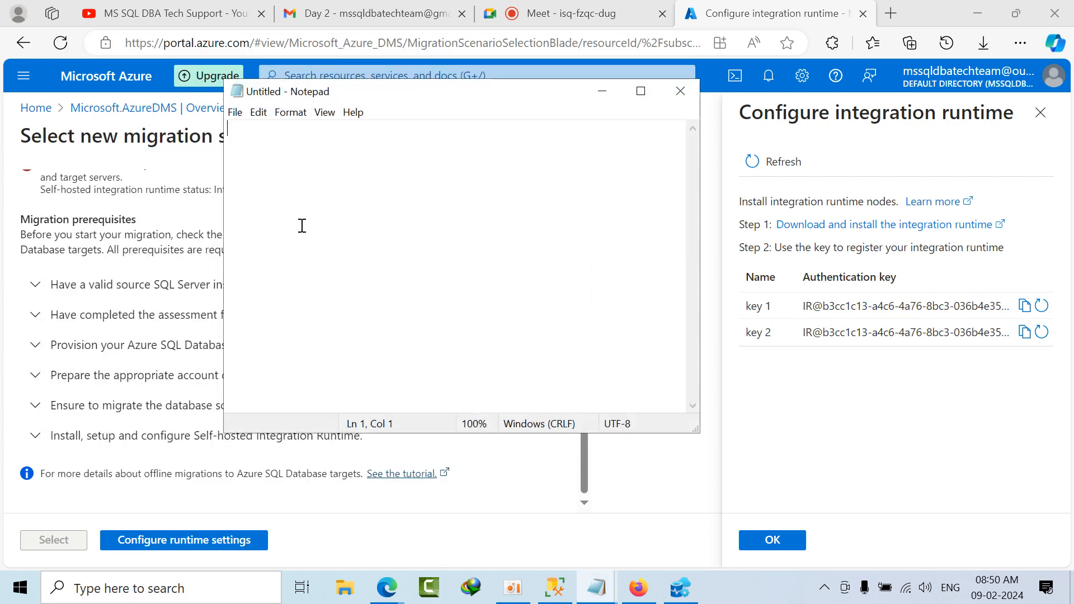
key(ctrl+v)
Step: Copy authentication key 2 and paste it below the first key in the Notepad document
click(1024, 332)
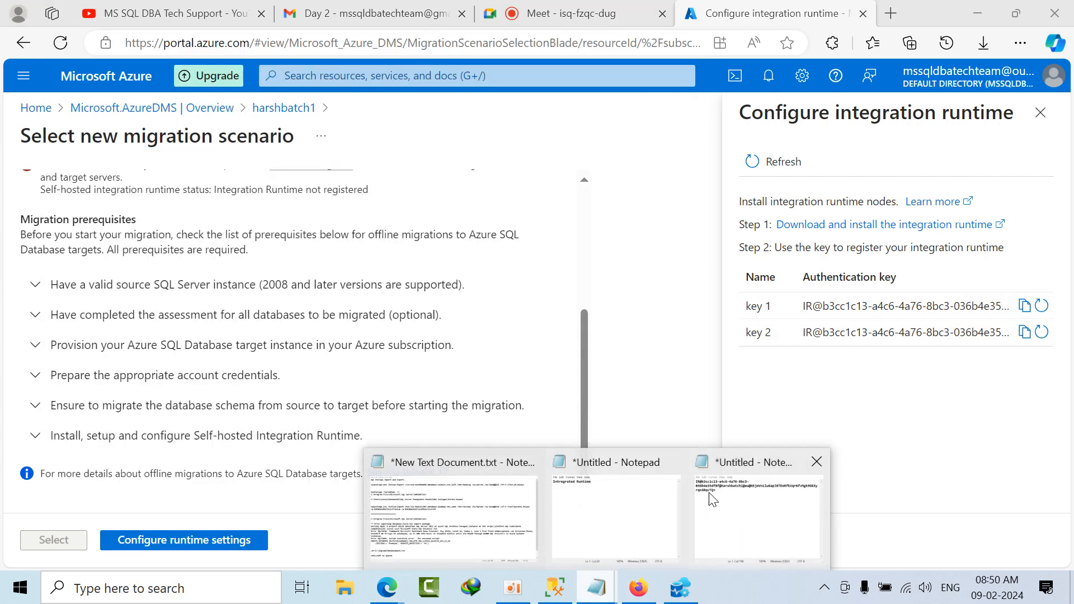
click(709, 492)
key(Return)
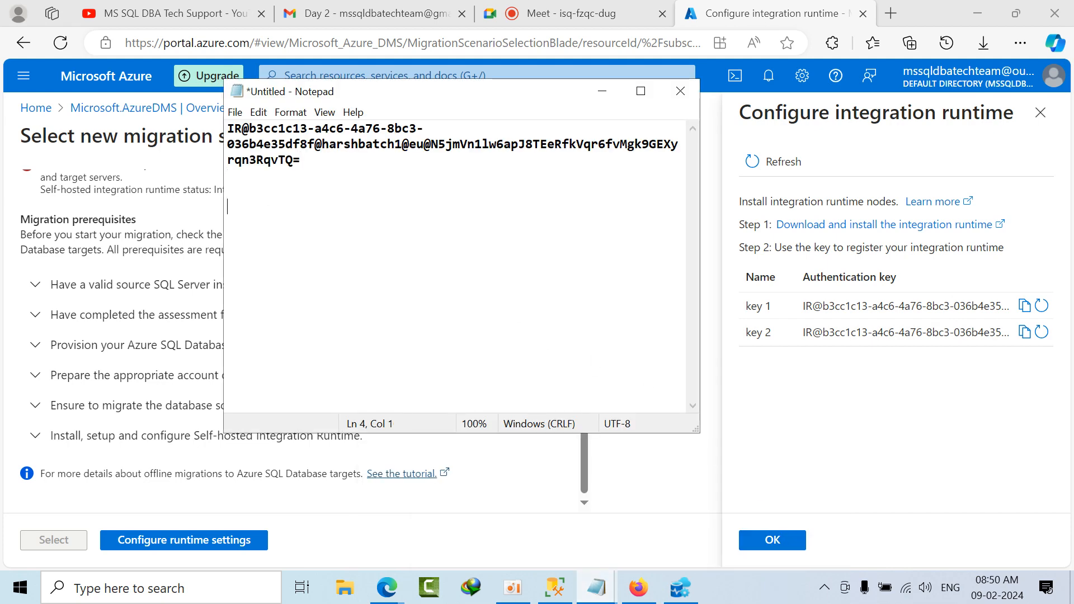
key(ctrl+v)
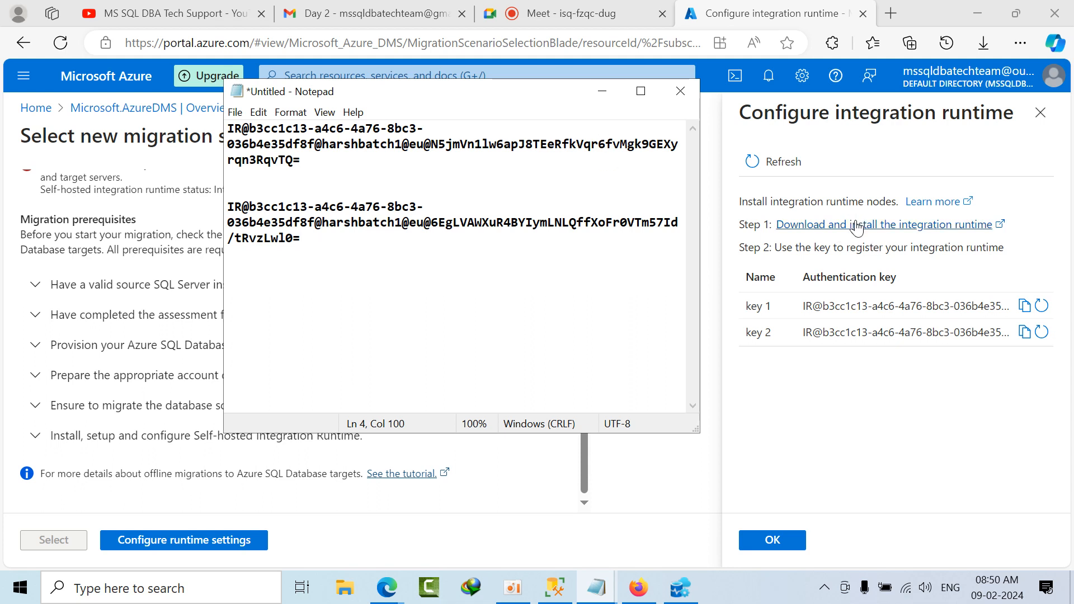
Step: Review the Microsoft Integration Runtime download page in the browser, then close it and the runtime settings
click(931, 235)
click(931, 229)
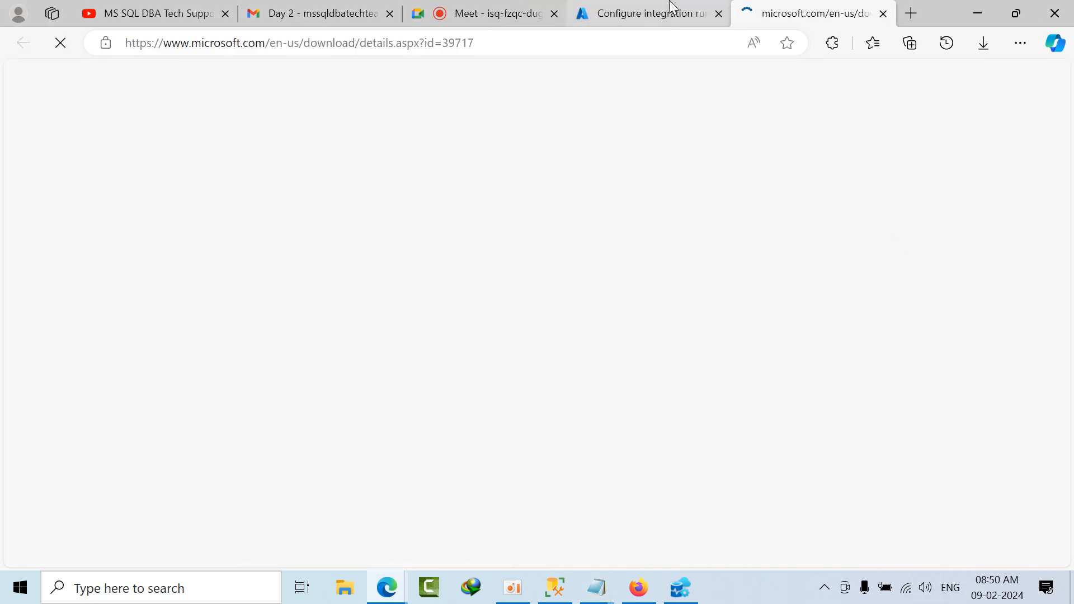
click(773, 7)
scroll(498, 464, down, 13)
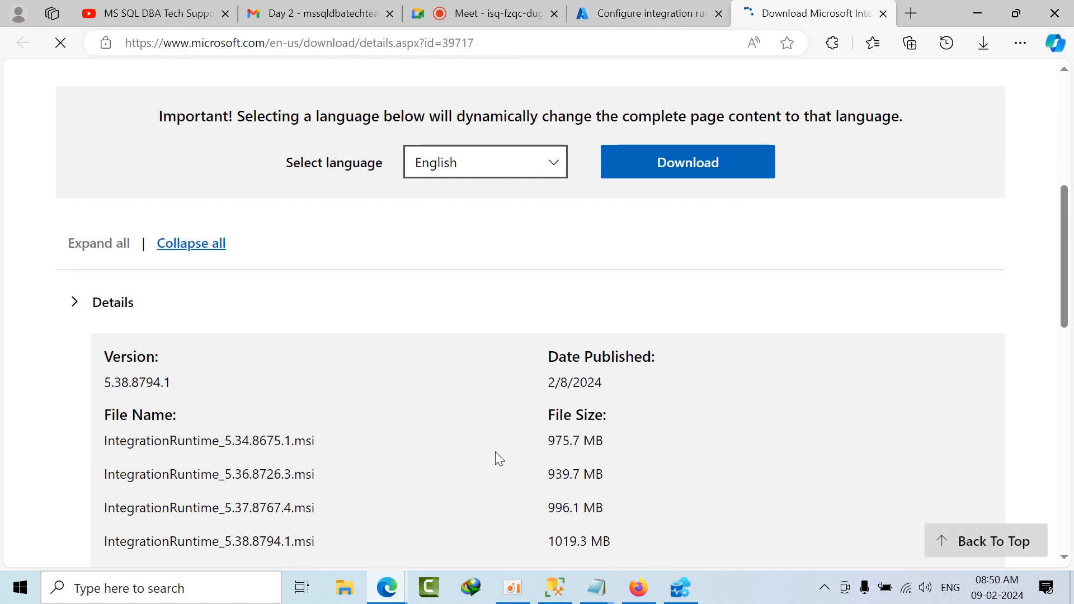
scroll(497, 459, up, 9)
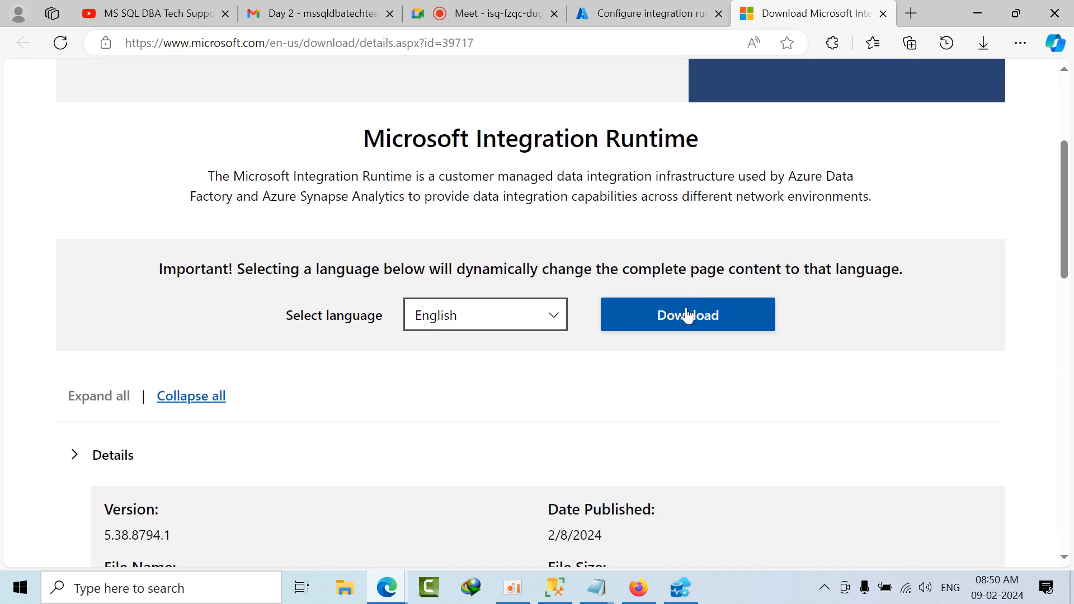
click(883, 14)
click(785, 544)
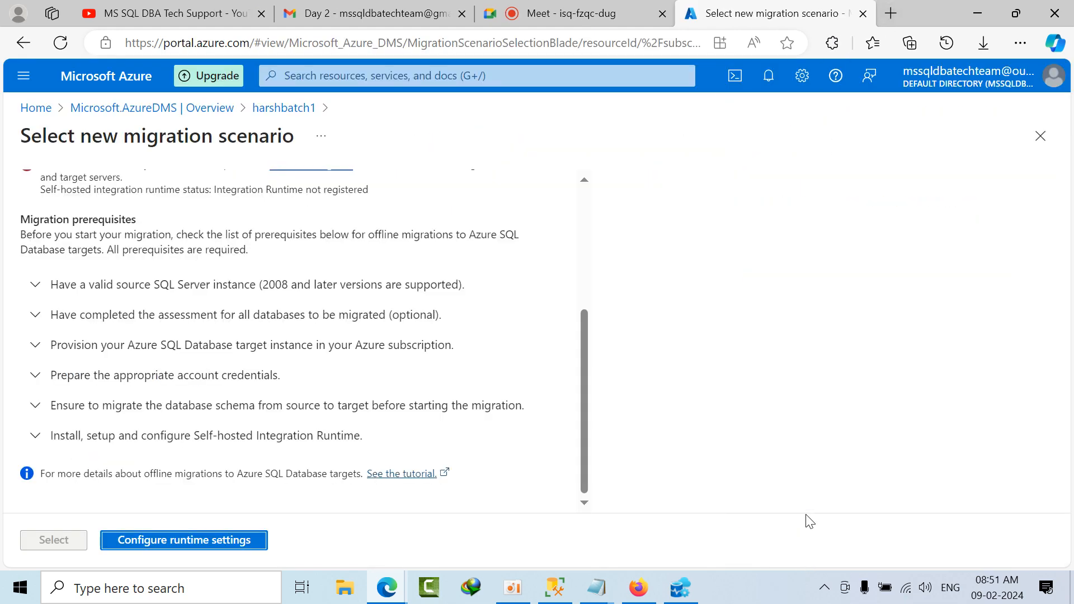
click(207, 547)
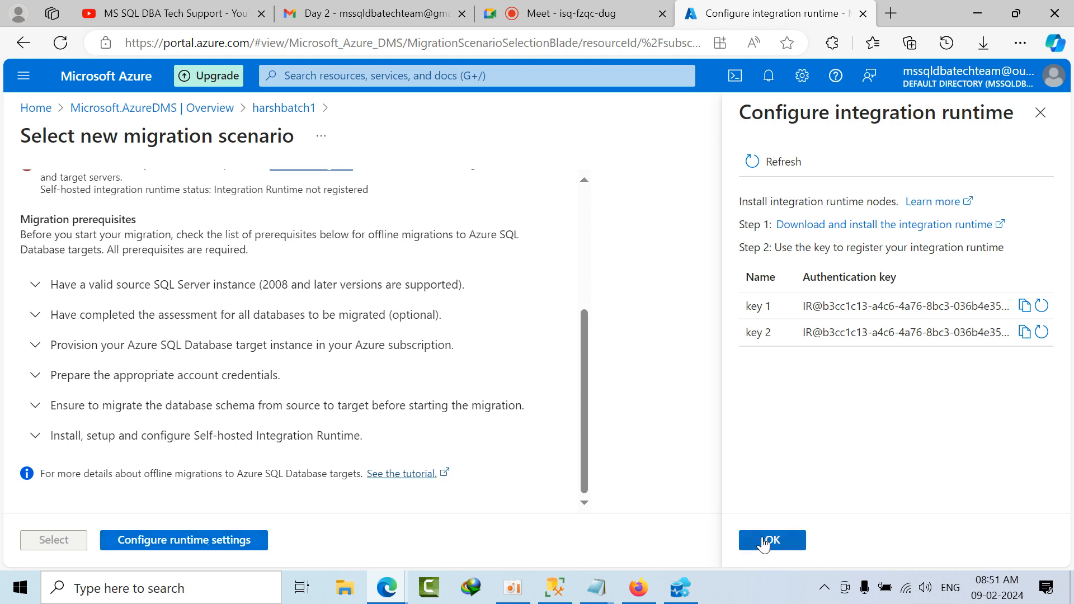
click(769, 540)
Step: Search Windows for the integration runtime and launch Microsoft Integration Runtime Configuration Manager
click(123, 590)
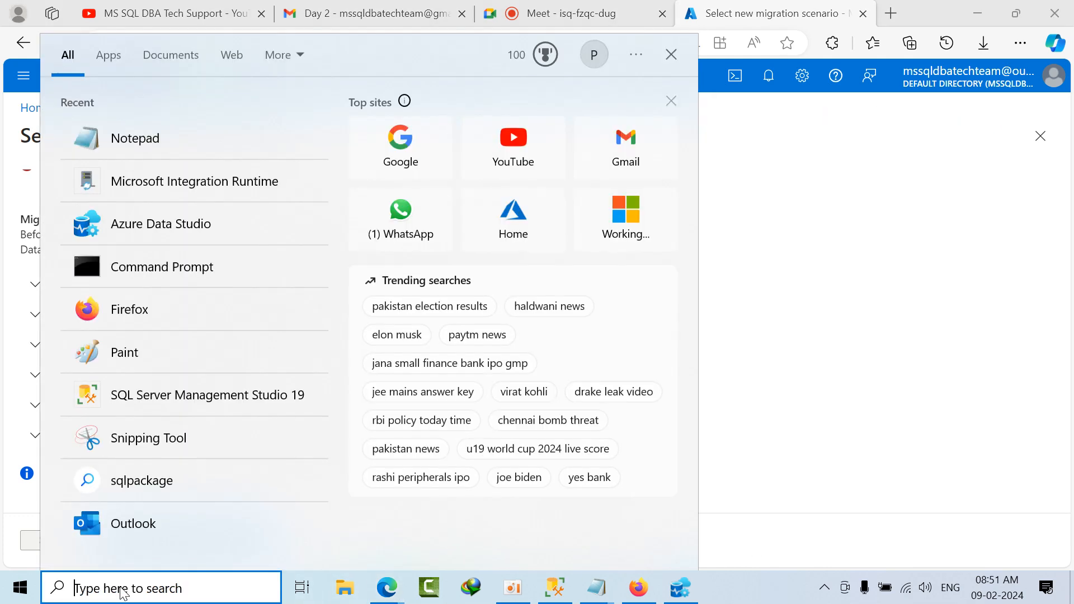
text(i)
key(BackSpace)
text(runti)
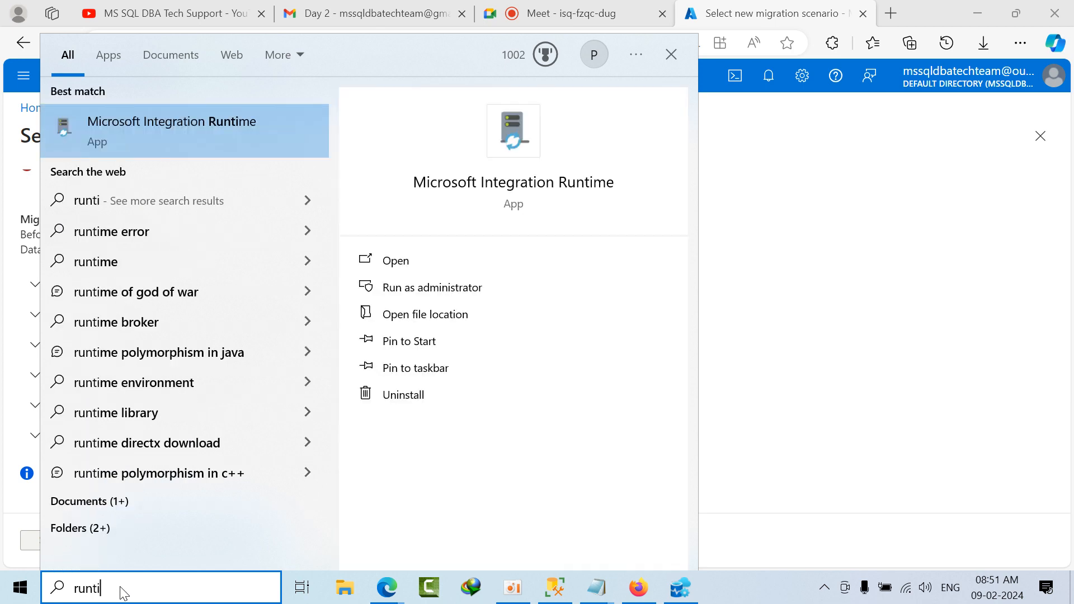
click(185, 147)
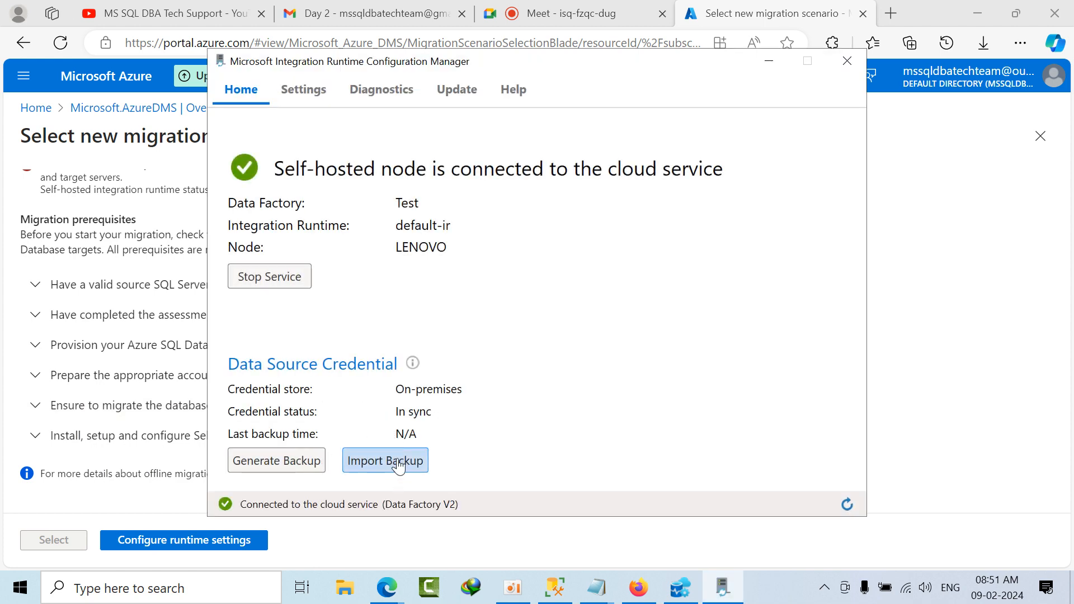
Step: Check the diagnostics, update, help and home pages of the Configuration Manager, then minimize it
click(392, 96)
click(448, 89)
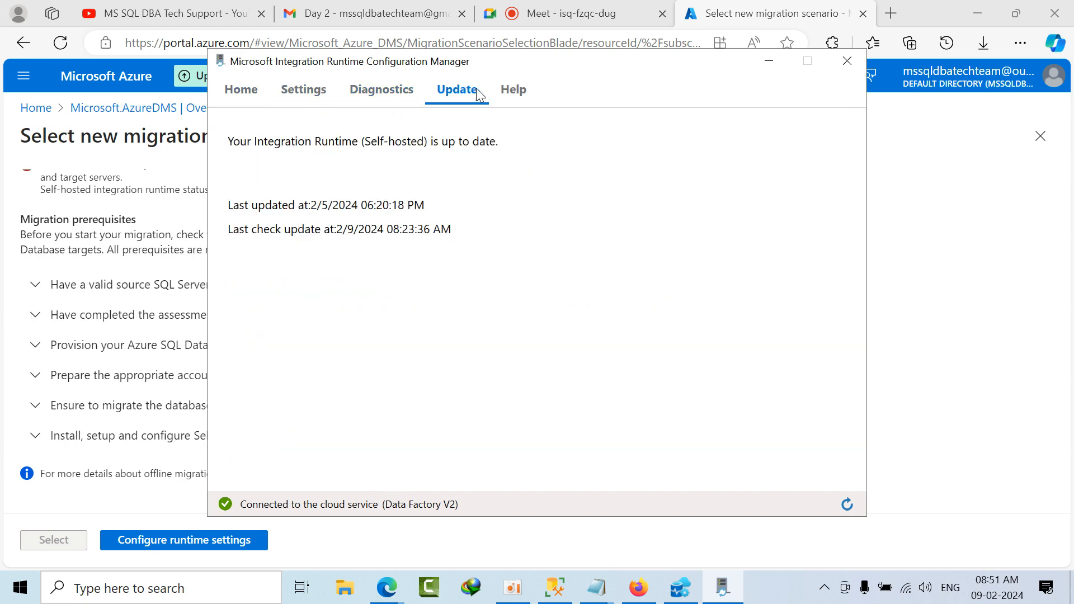
click(505, 89)
click(247, 93)
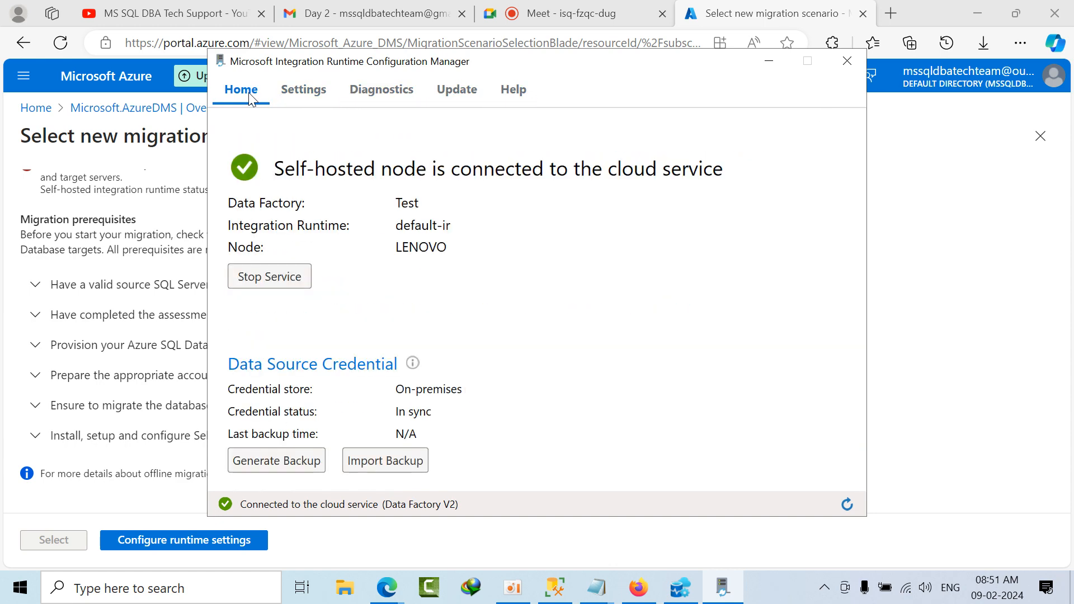
click(767, 62)
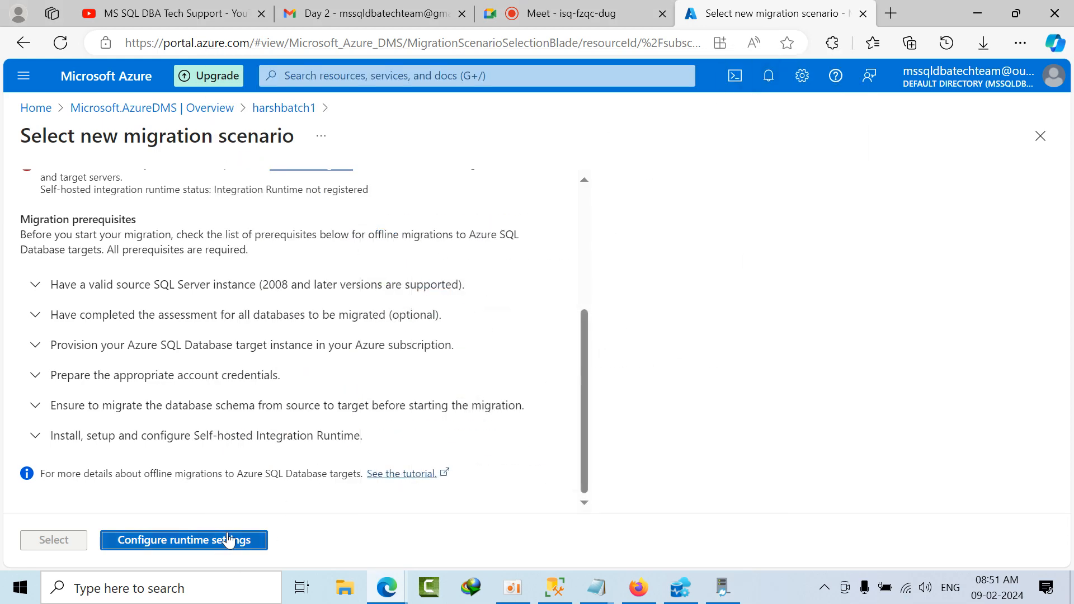
Step: Recheck the Azure migration scenario's runtime status, view the authentication keys saved in Notepad, and close the runtime settings
scroll(276, 403, up, 4)
scroll(276, 403, down, 1)
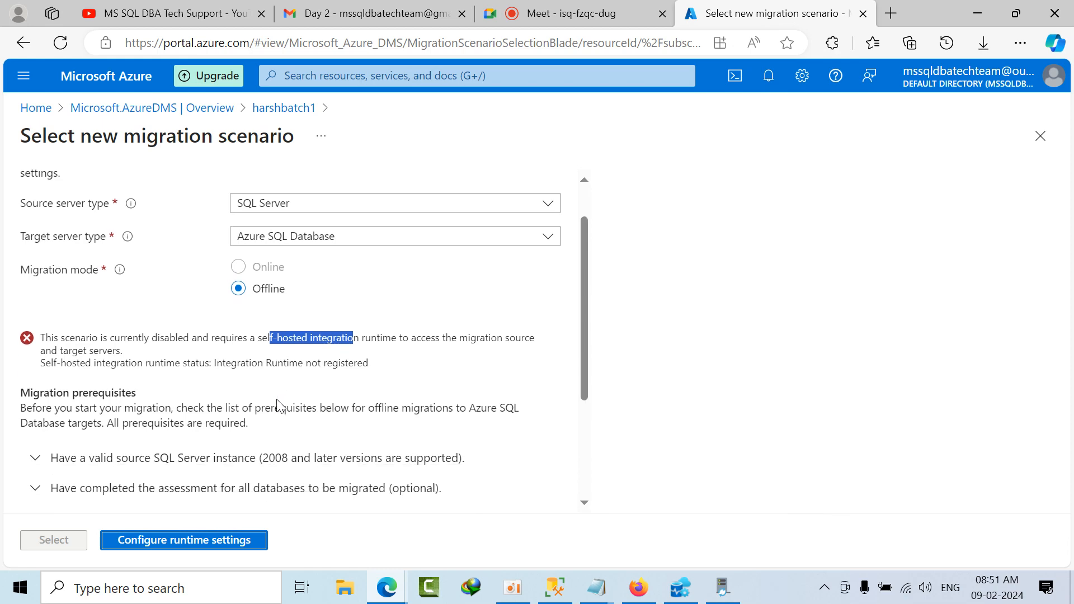
scroll(274, 425, down, 3)
click(264, 289)
click(265, 288)
click(237, 541)
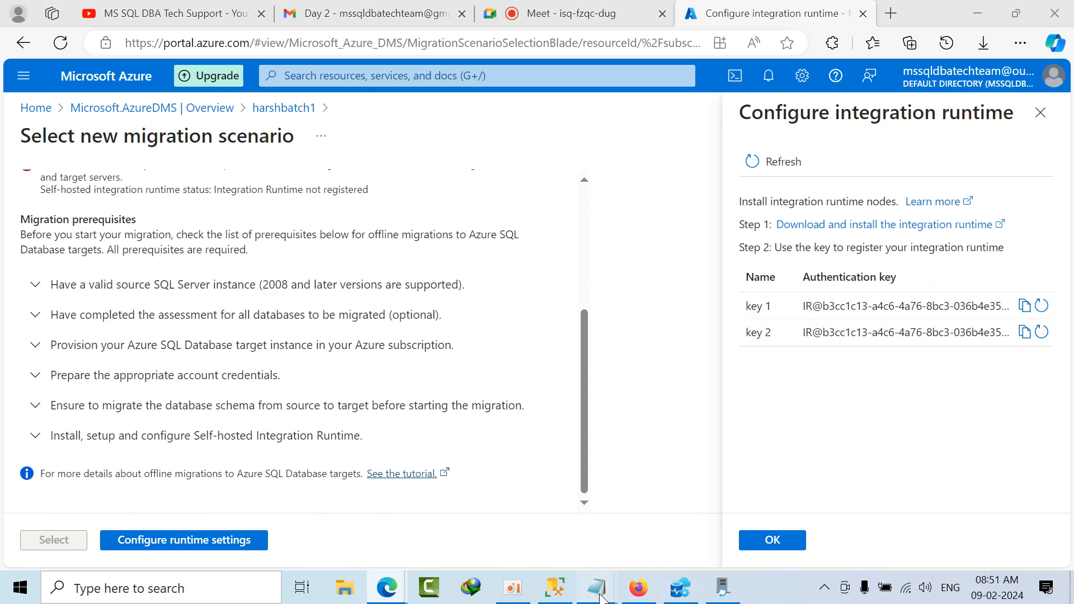
mouse_move(597, 587)
click(726, 514)
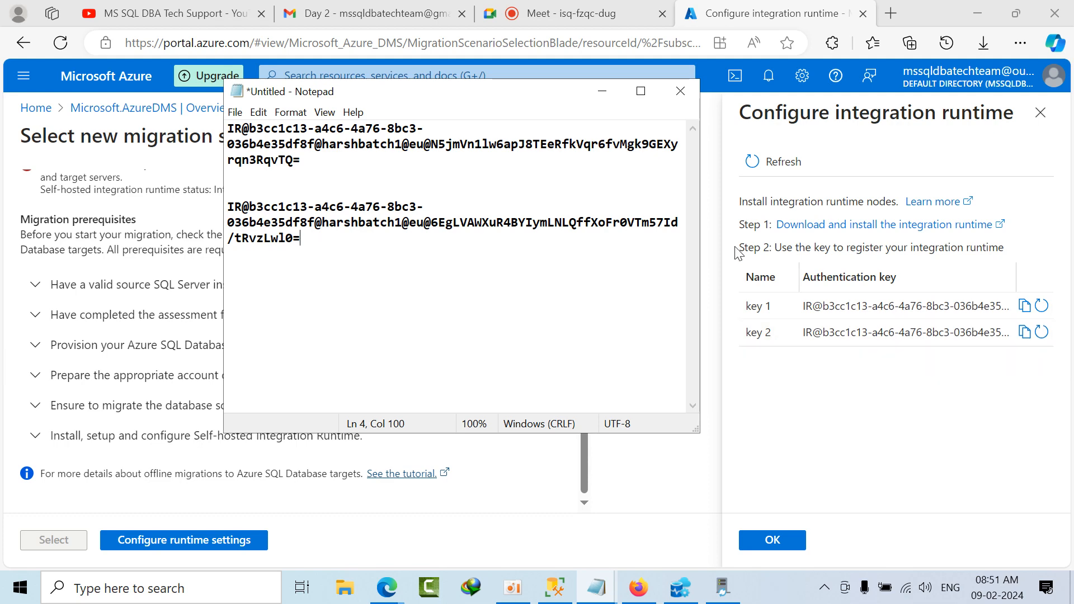
click(602, 91)
click(789, 540)
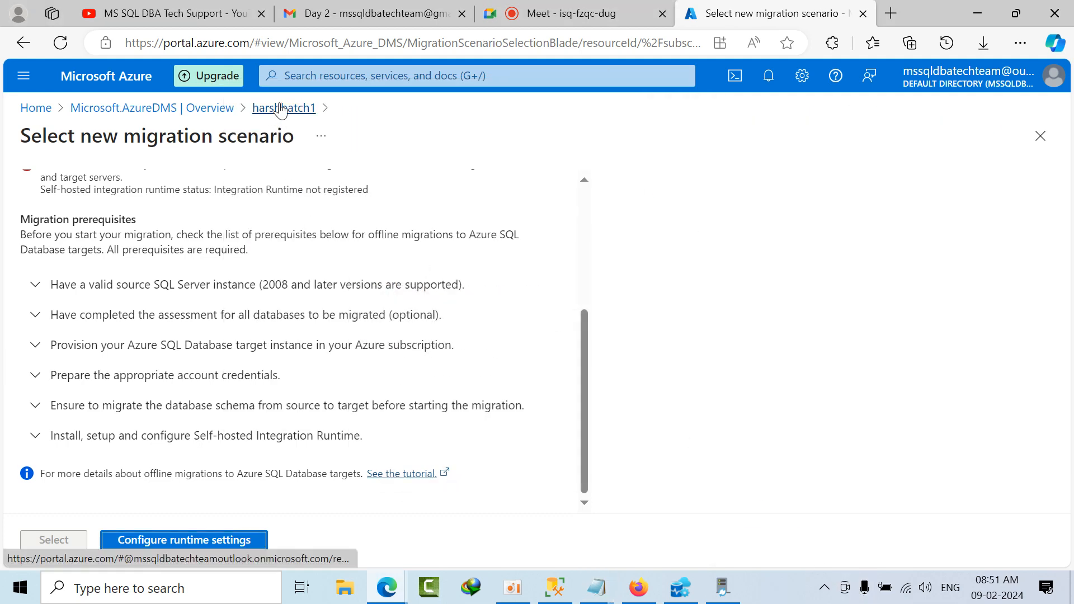
Step: Open the list of installed Windows apps from File Explorer and search it for "run"
click(722, 587)
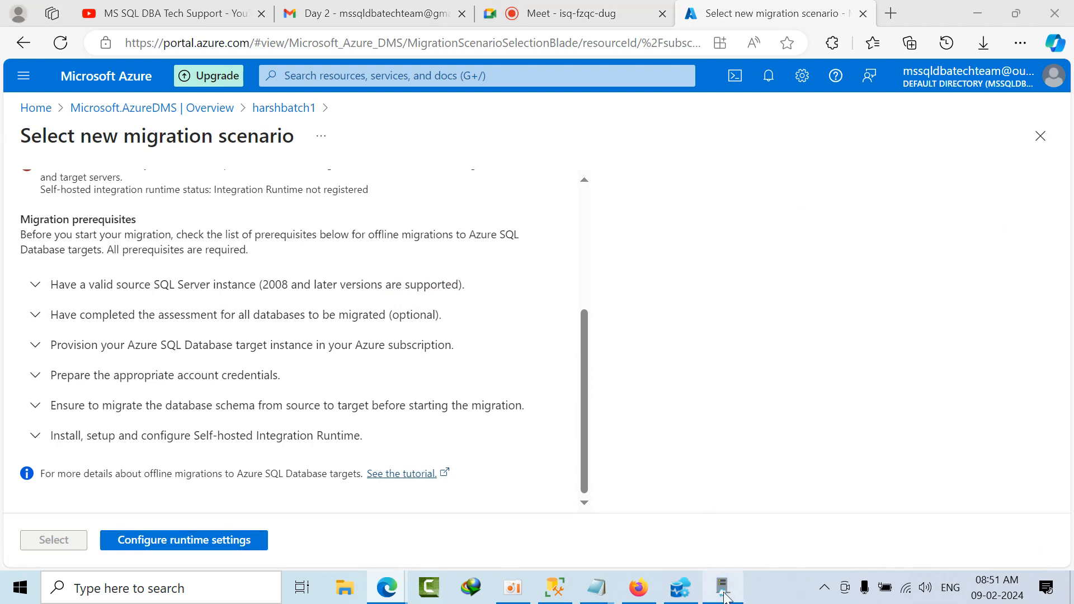
click(341, 587)
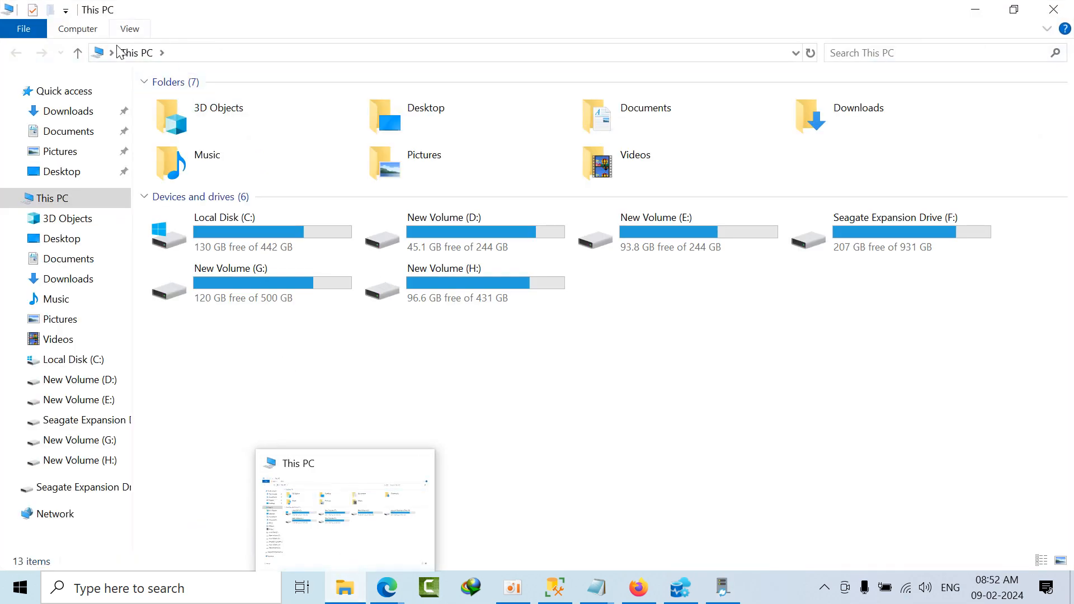
click(89, 35)
click(380, 50)
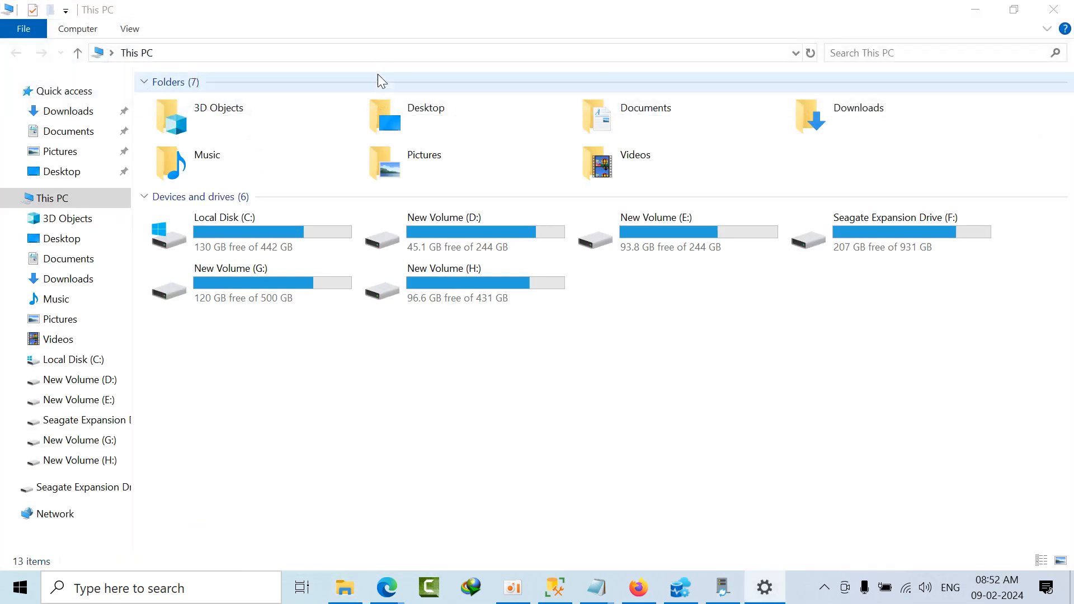
scroll(390, 371, down, 3)
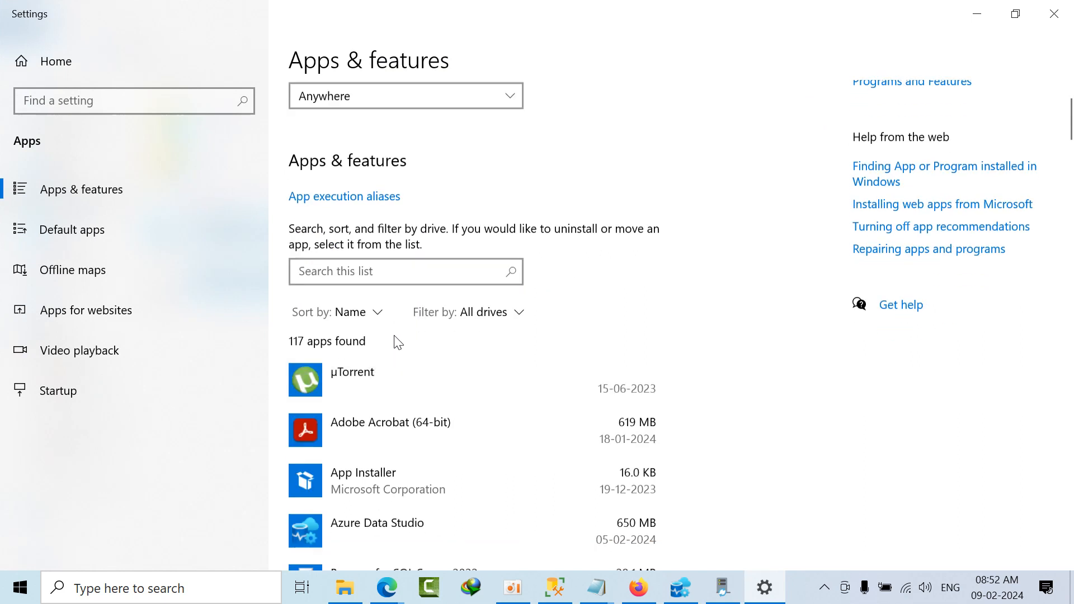
click(368, 253)
text(run)
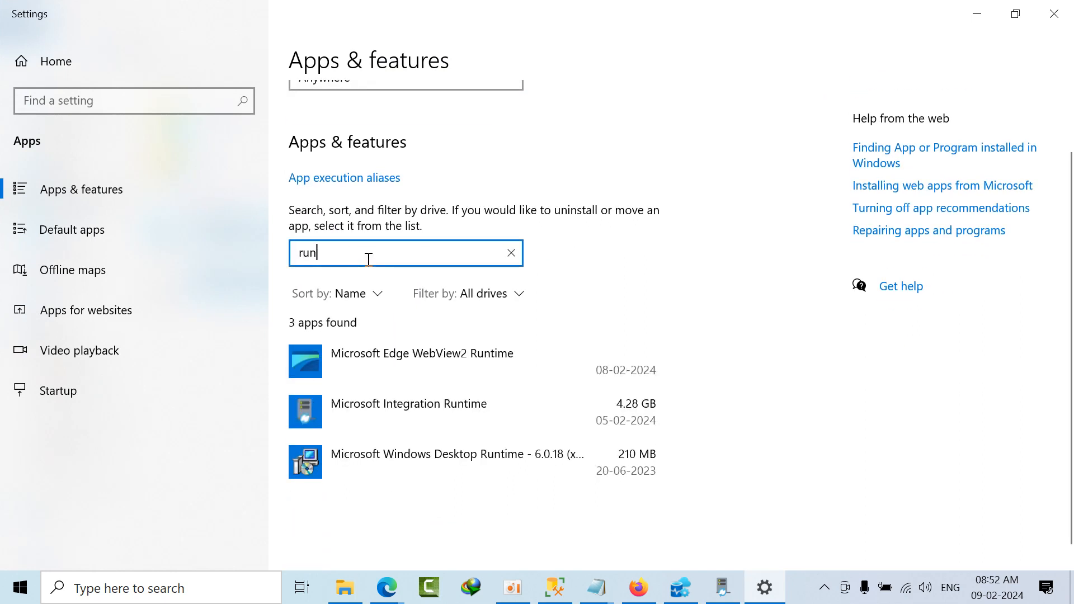
Step: Uninstall Microsoft Windows Desktop Runtime - 6.0.18 (x64), then close the installer and Settings
click(427, 454)
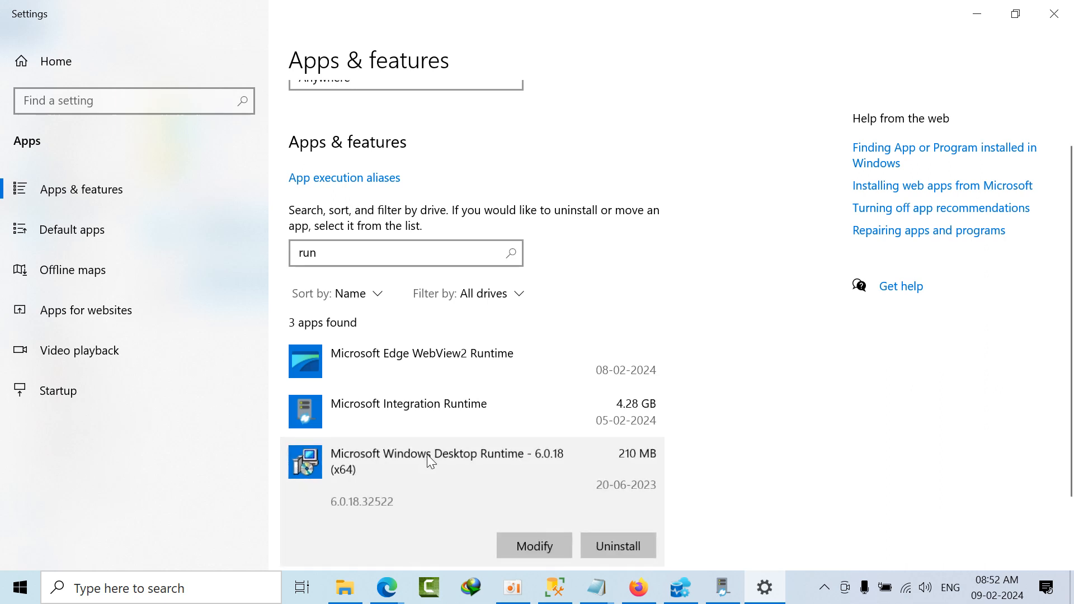
click(618, 545)
click(674, 513)
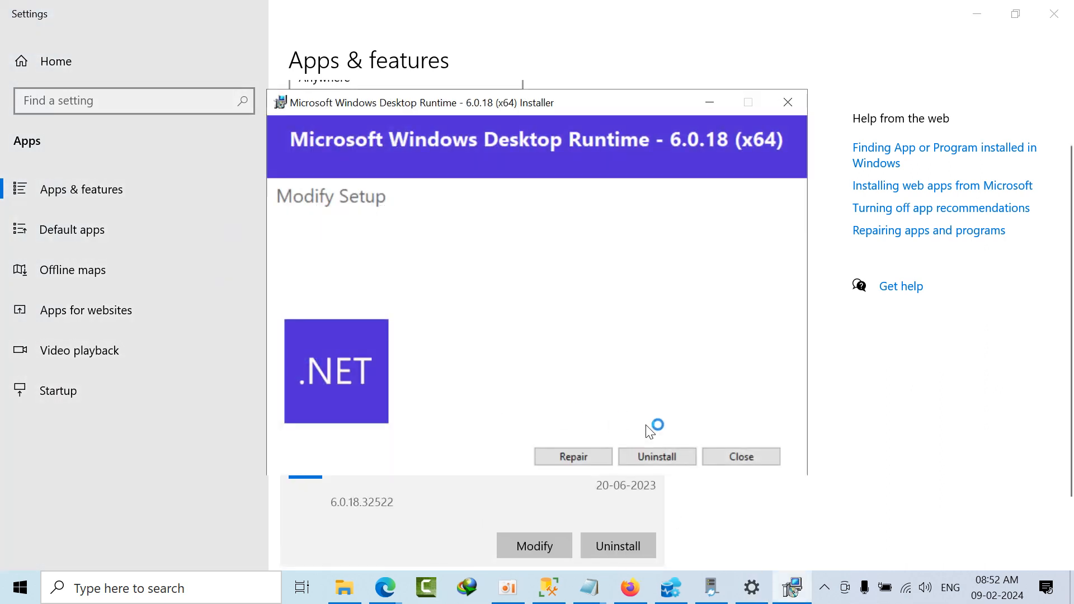
click(660, 456)
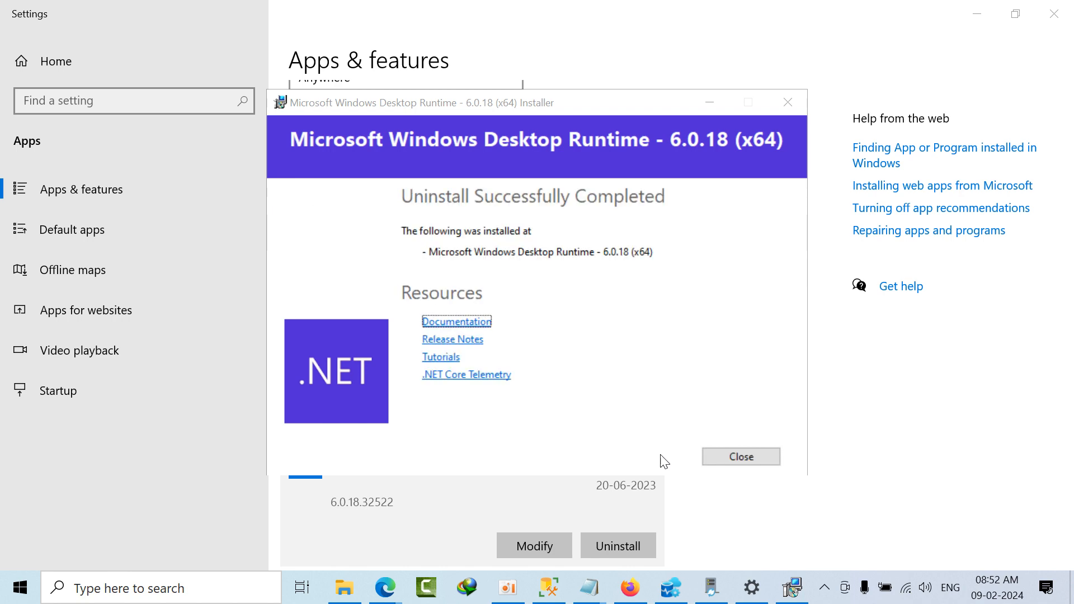
click(748, 455)
click(1053, 14)
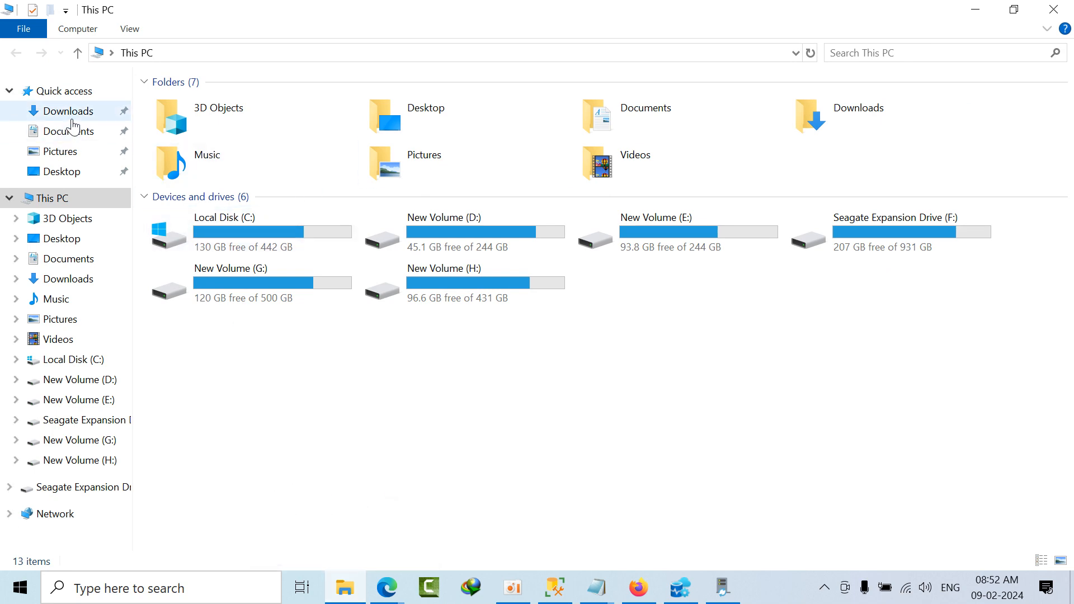
Step: Launch IntegrationRuntime_5.37.8767.4.msi from Downloads\Programs and start removing Microsoft Integration Runtime
click(70, 111)
double_click(244, 126)
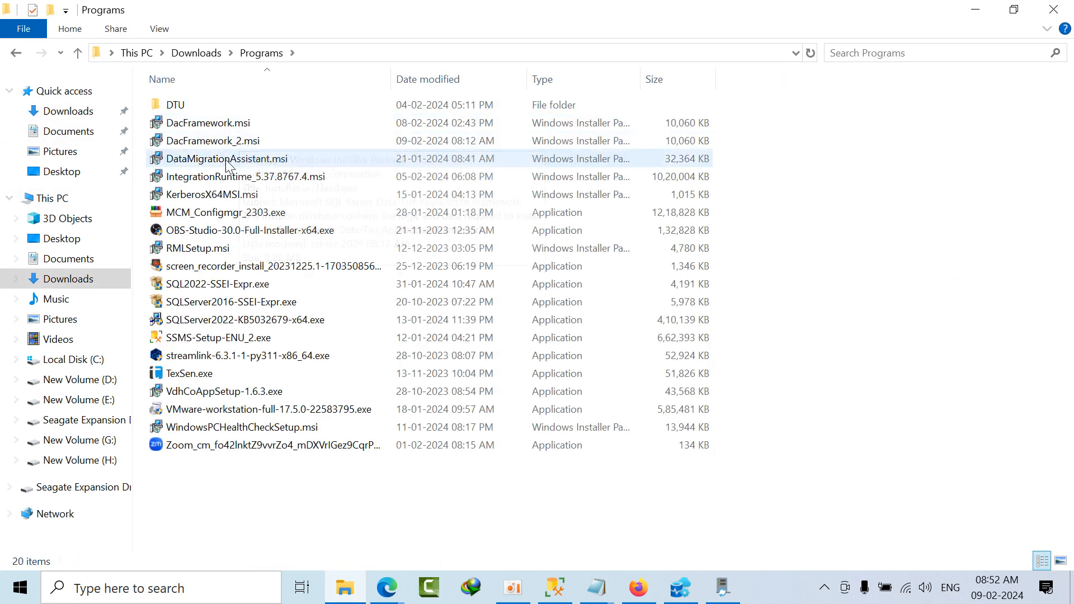
double_click(226, 179)
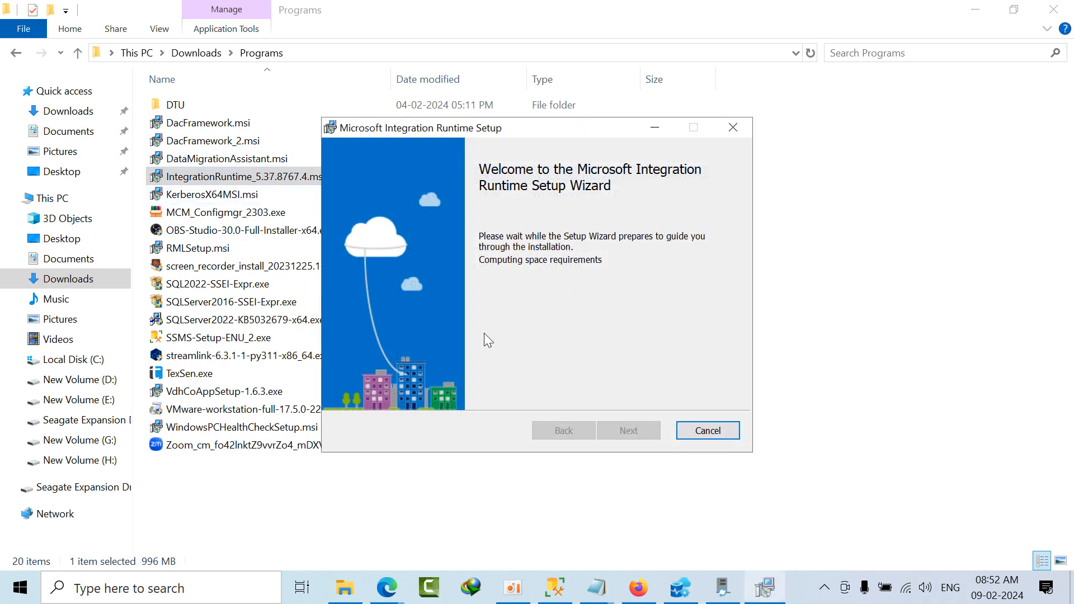
click(637, 432)
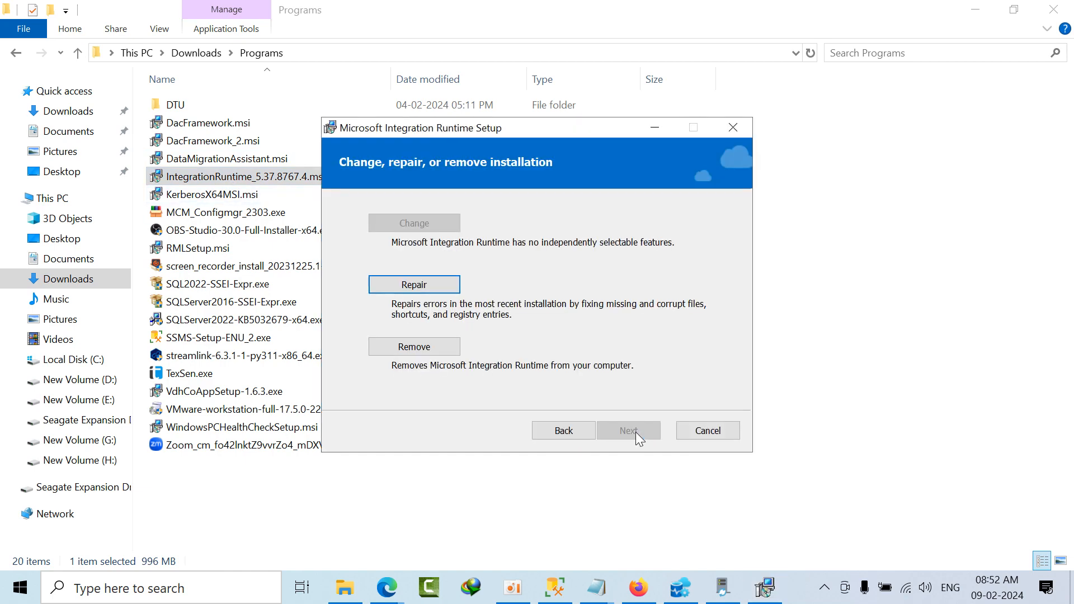
click(430, 348)
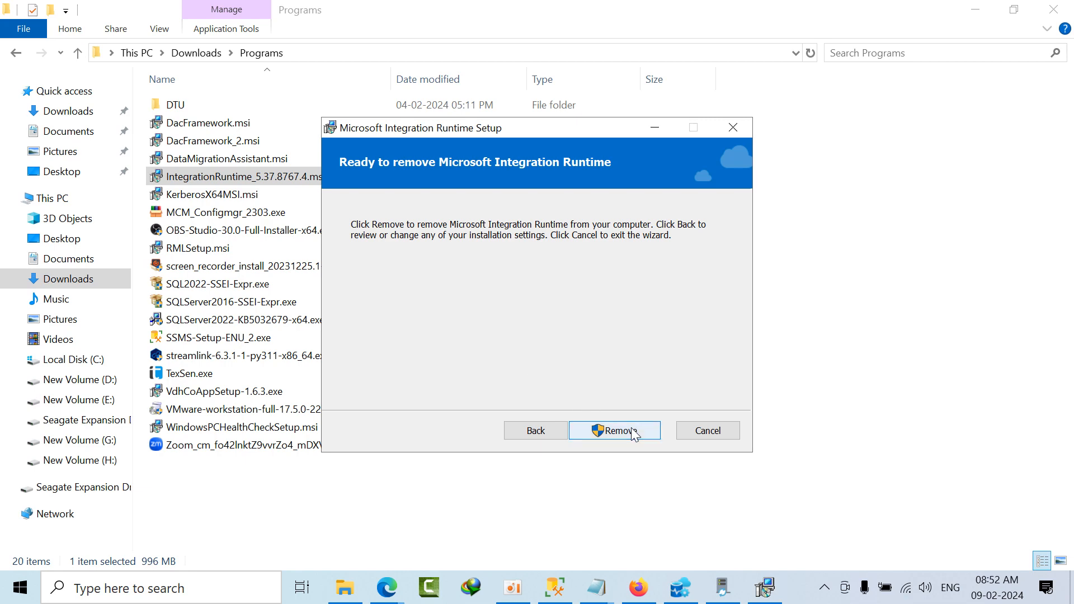
click(633, 431)
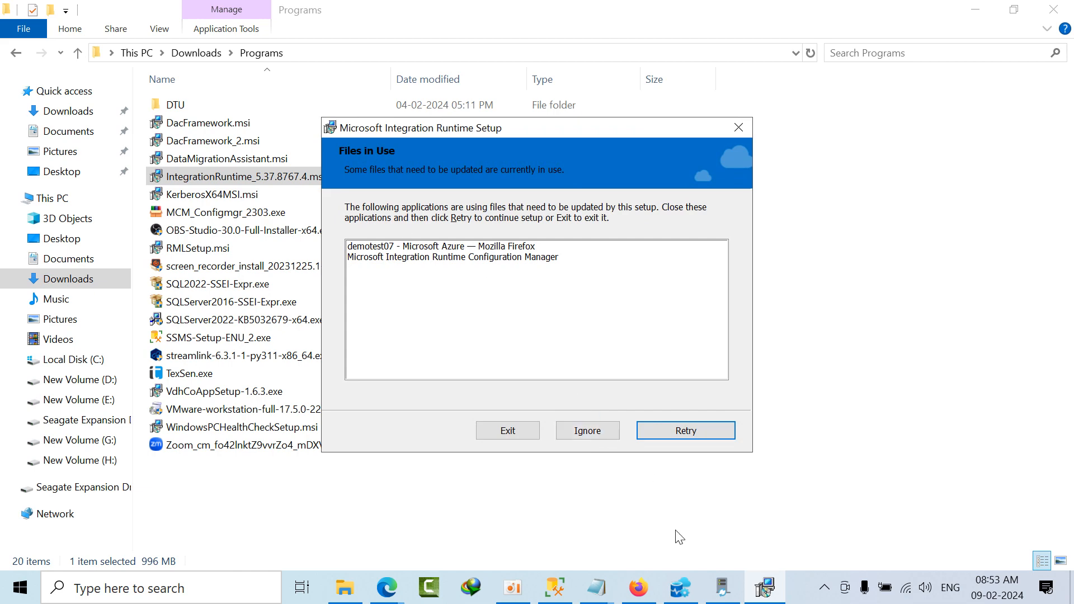
Step: Close the Integration Runtime Configuration Manager, minimize Azure Data Studio, and retry the runtime removal
click(678, 587)
click(722, 587)
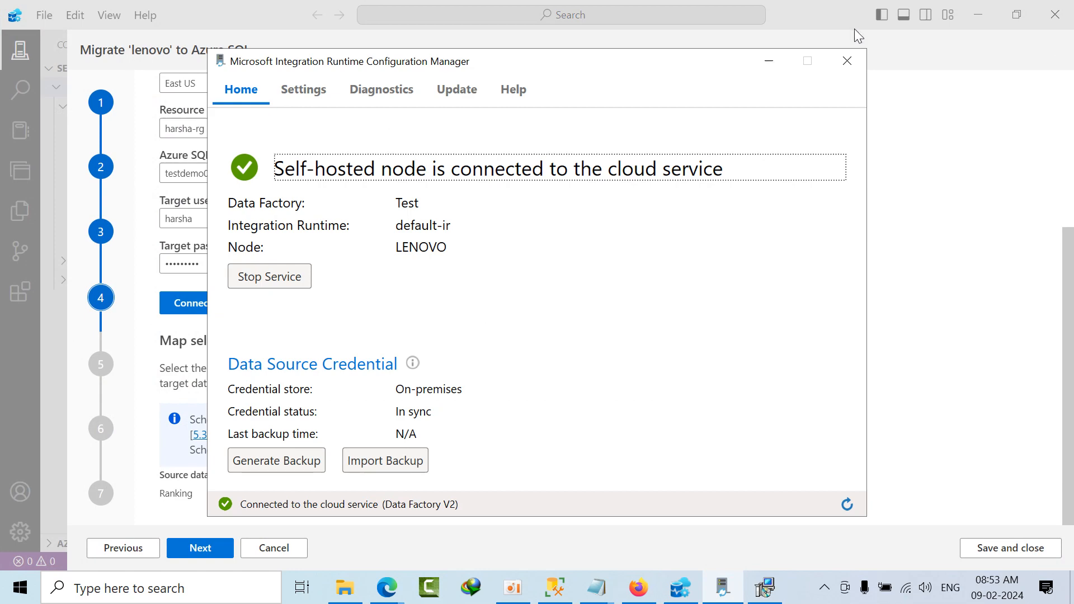
click(846, 60)
click(968, 23)
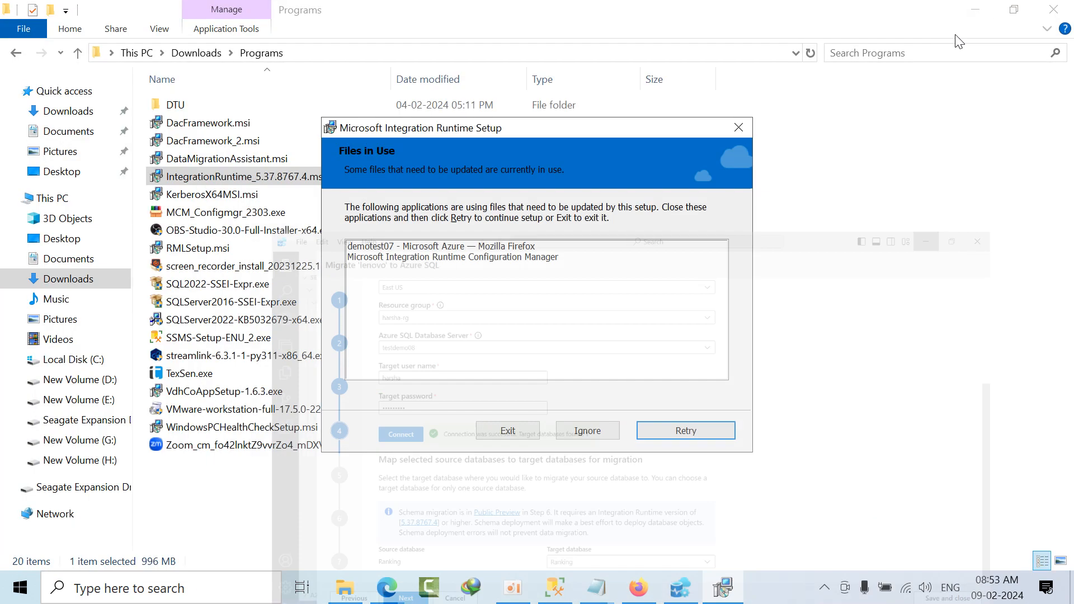
click(455, 249)
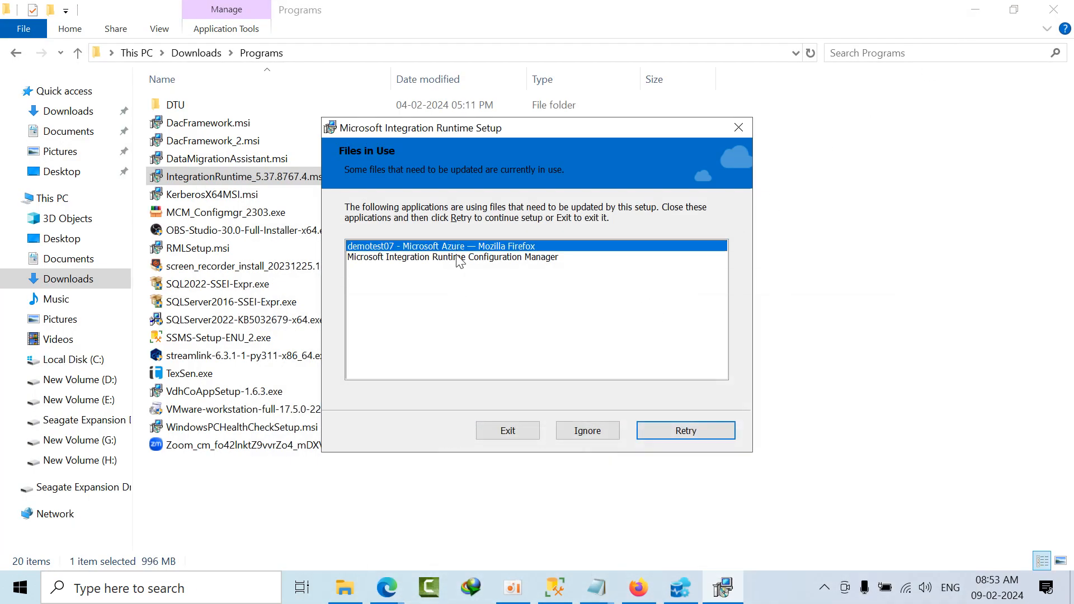
click(457, 258)
click(671, 434)
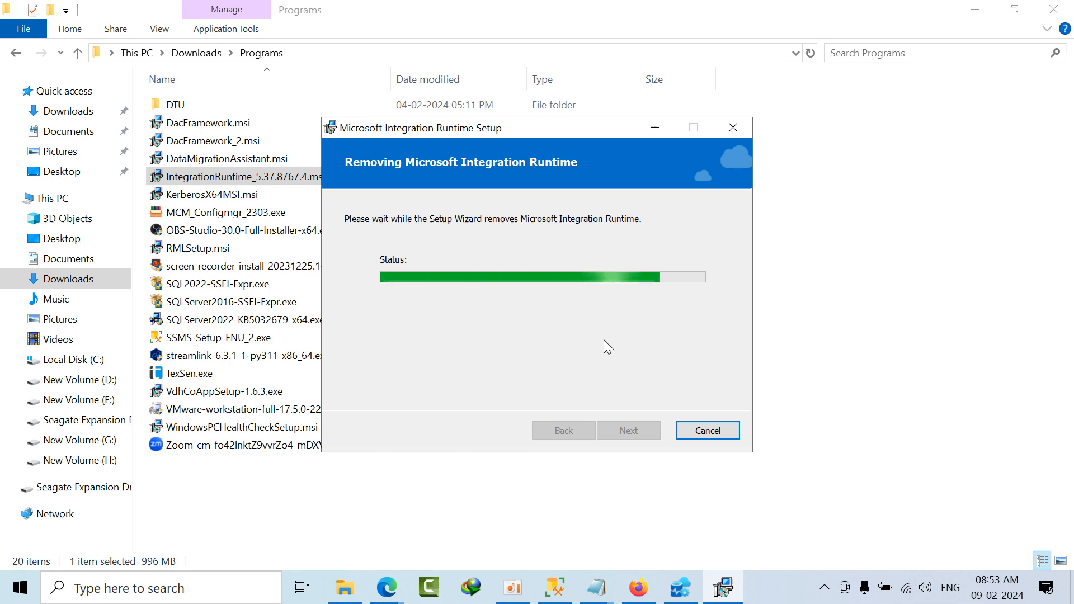
Step: Delete MCM_Configmgr_2303.exe from the Downloads\Programs folder
click(249, 214)
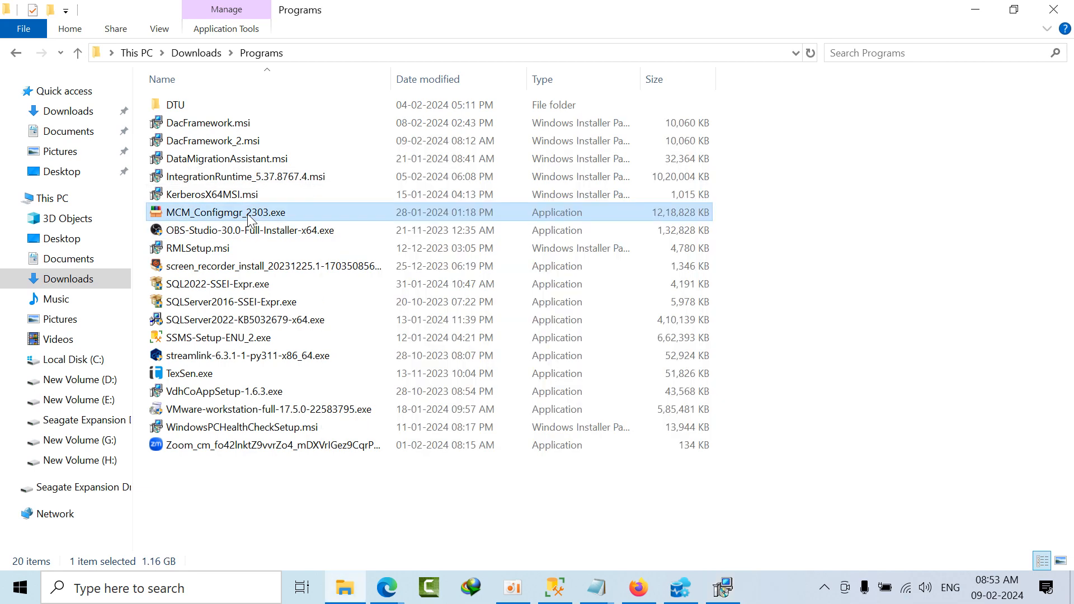
right_click(250, 214)
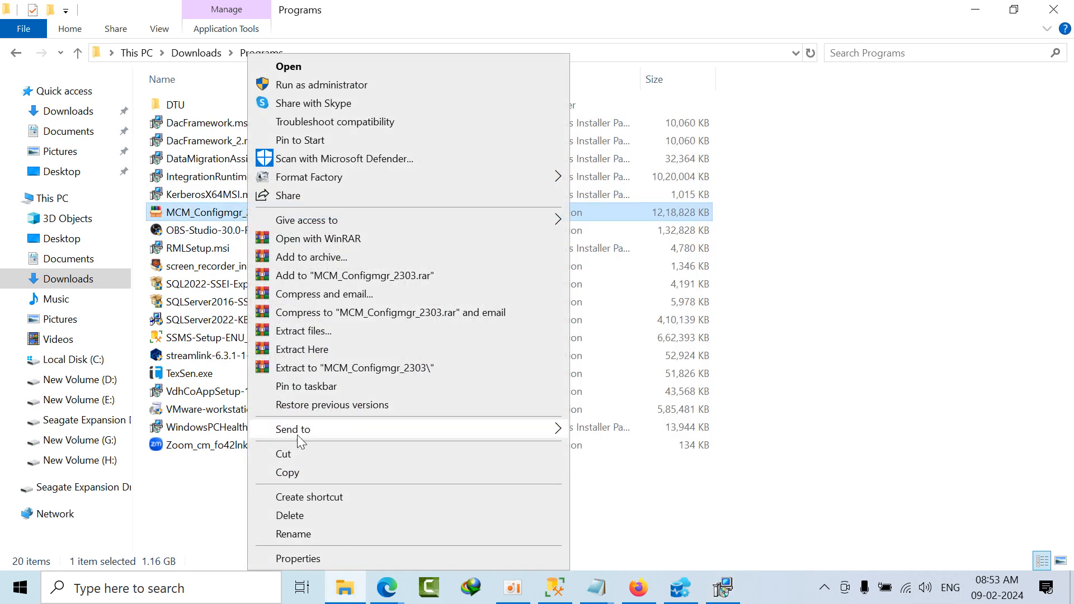
click(317, 518)
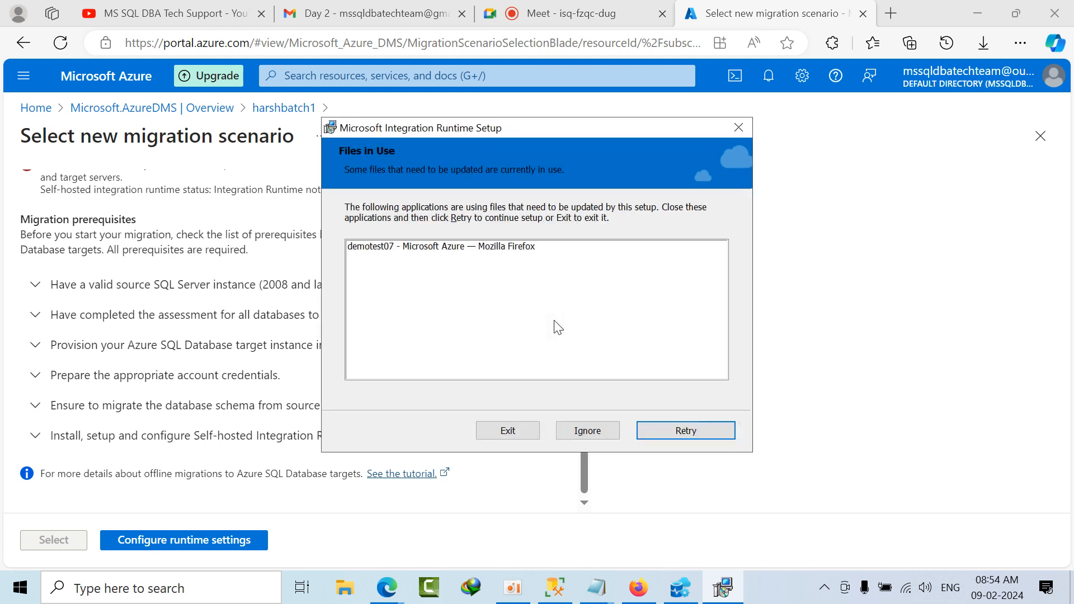
Step: Ignore the files in use by Firefox and agree to delete all Integration Runtime user data
click(601, 429)
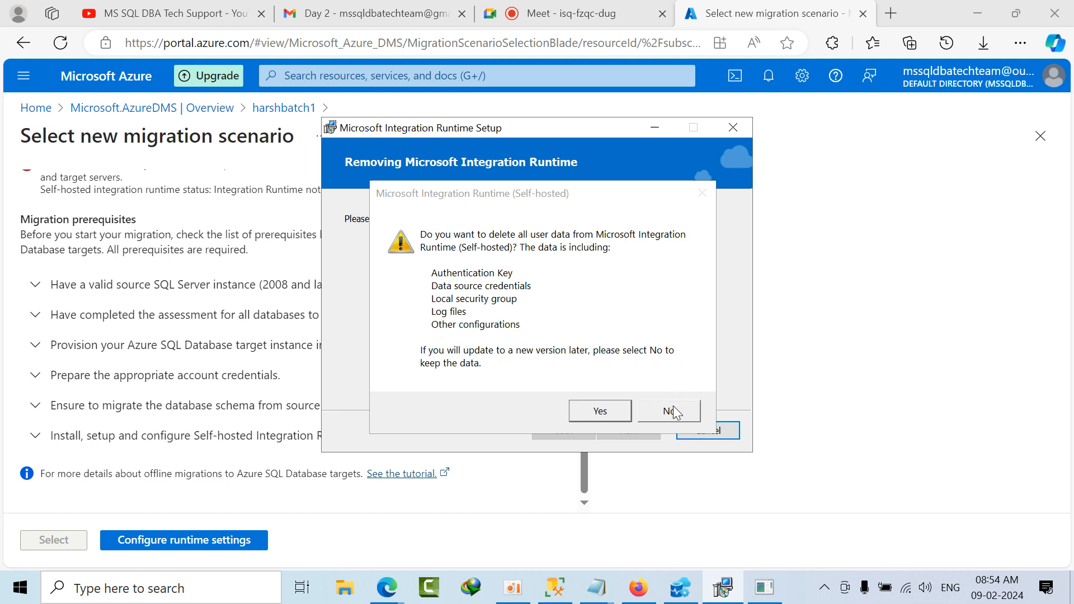
click(601, 416)
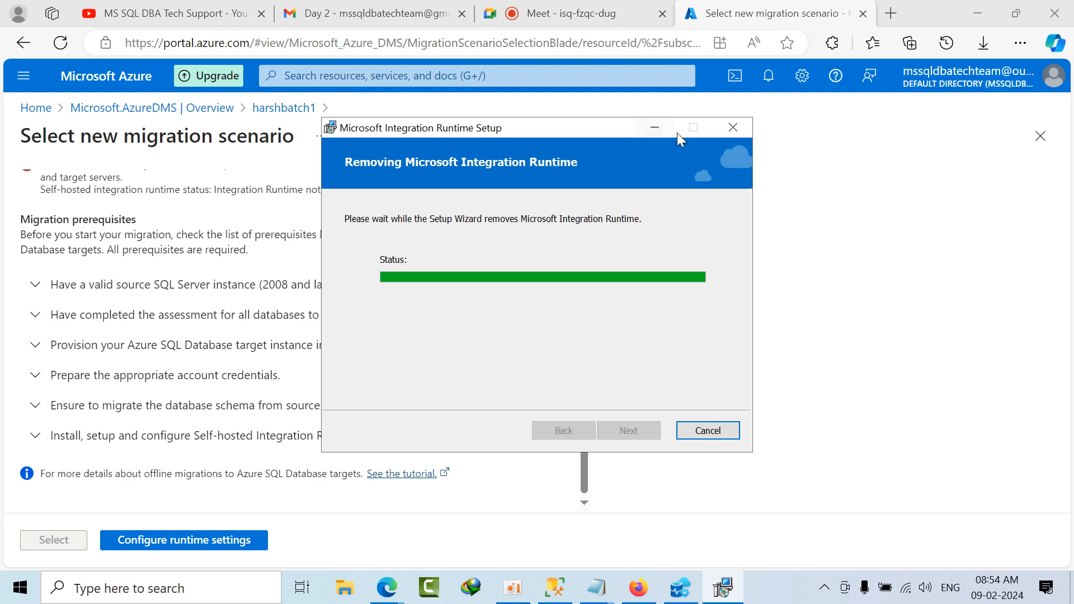
Step: Minimize the Edge, SQL Server Management Studio and Firefox windows to reach the desktop
click(977, 2)
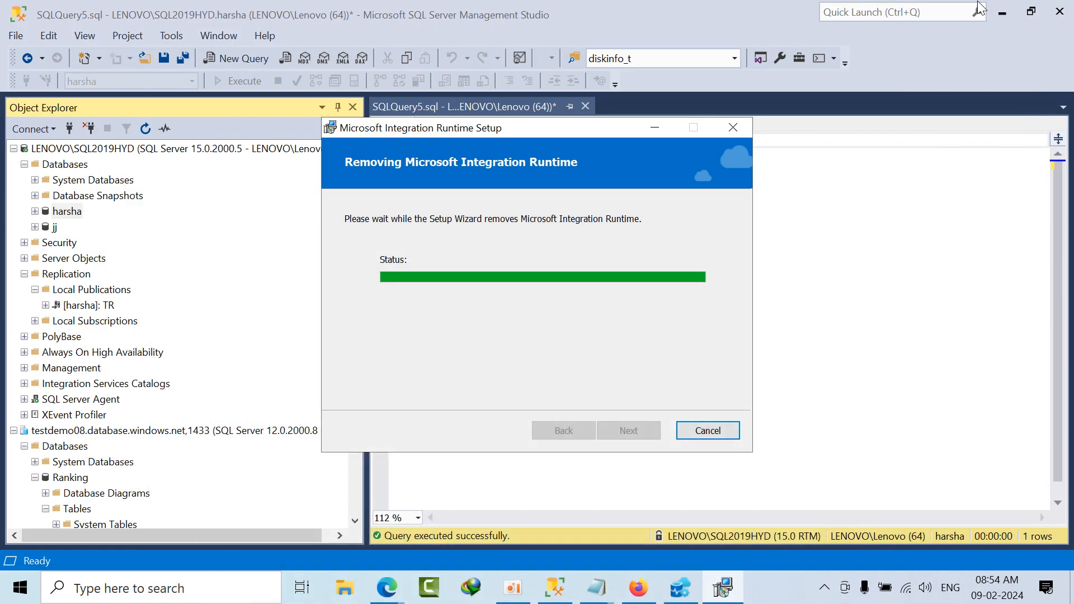
click(1001, 9)
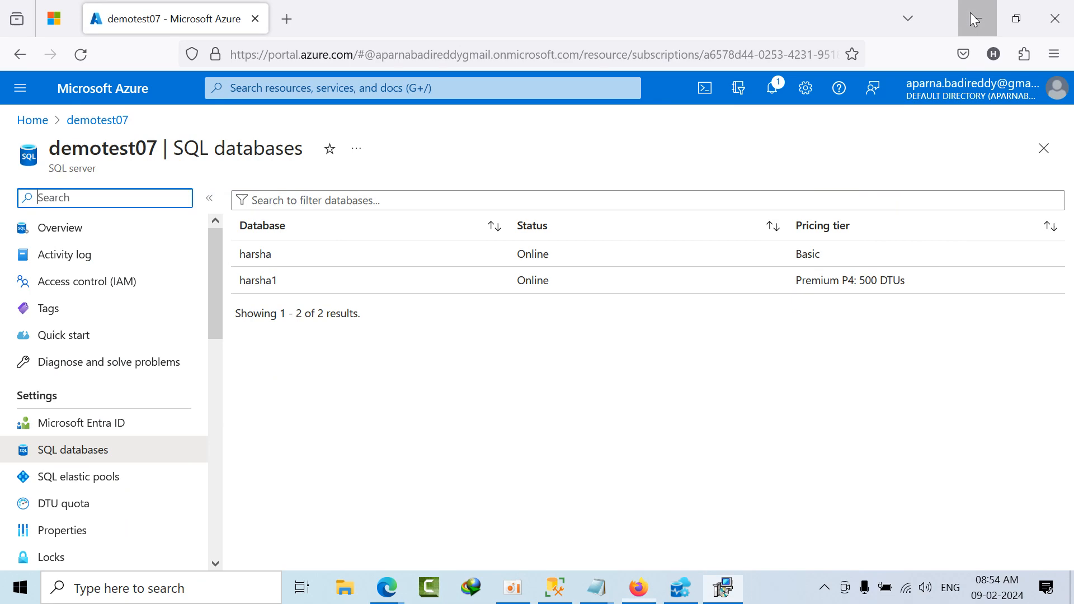
click(977, 19)
right_click(850, 283)
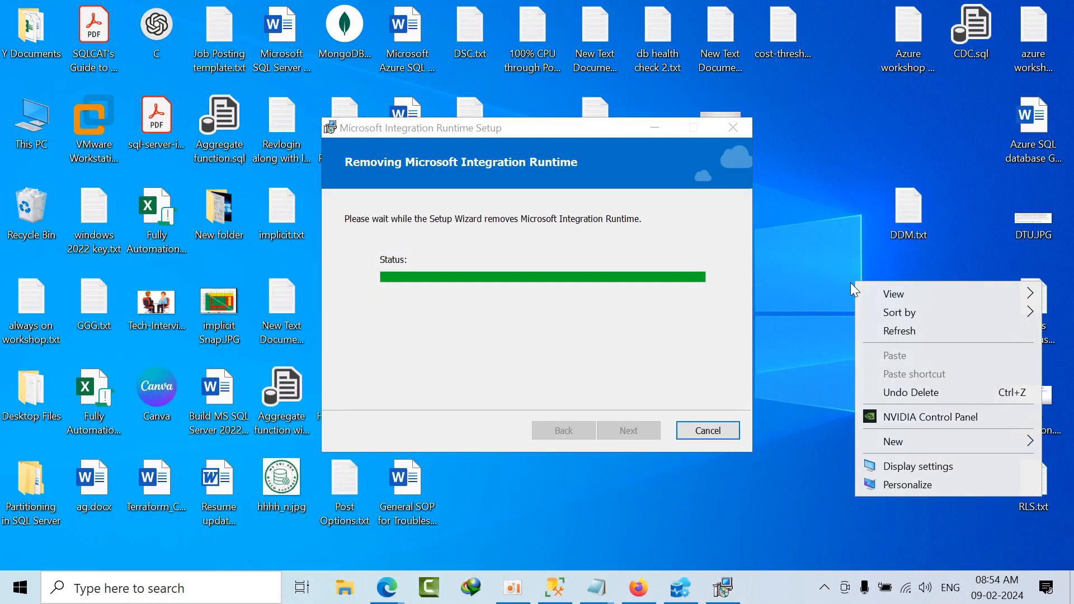
click(873, 331)
right_click(816, 269)
click(850, 322)
right_click(811, 247)
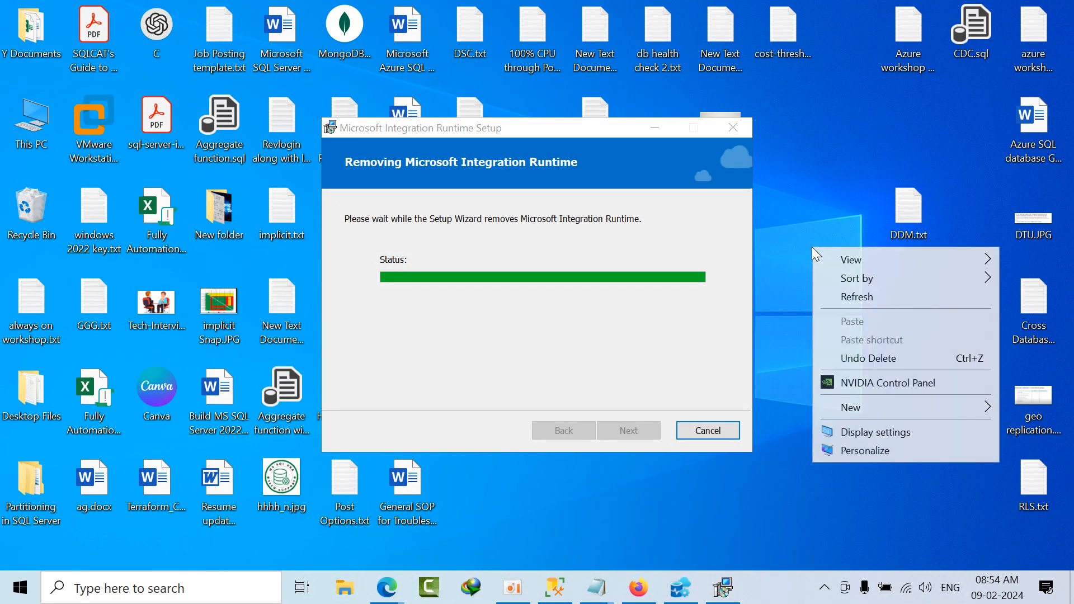
click(856, 297)
right_click(814, 282)
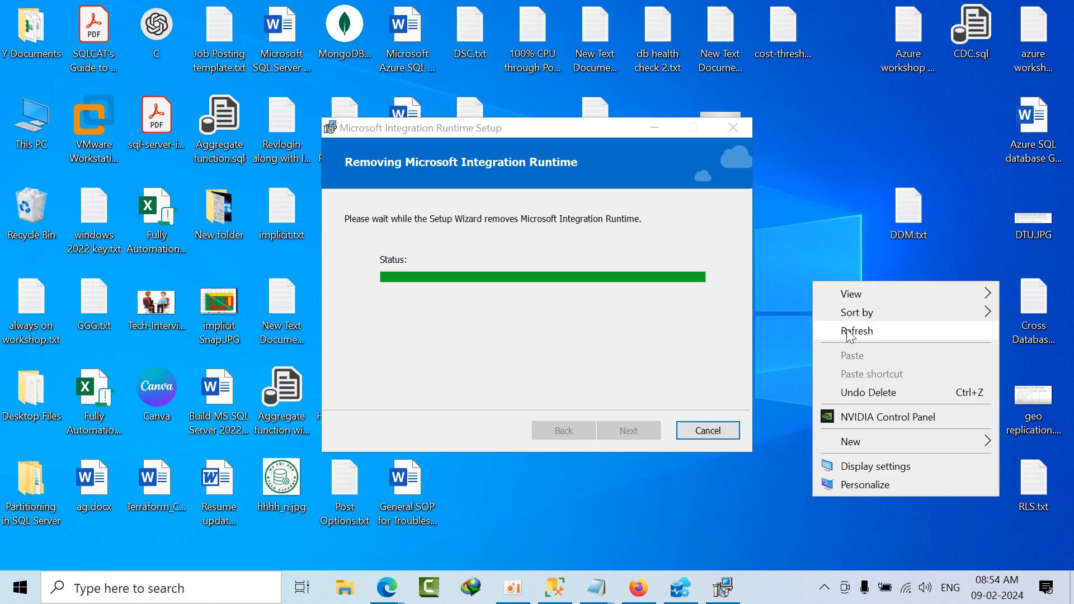
click(854, 330)
right_click(823, 284)
click(864, 332)
right_click(857, 303)
click(883, 349)
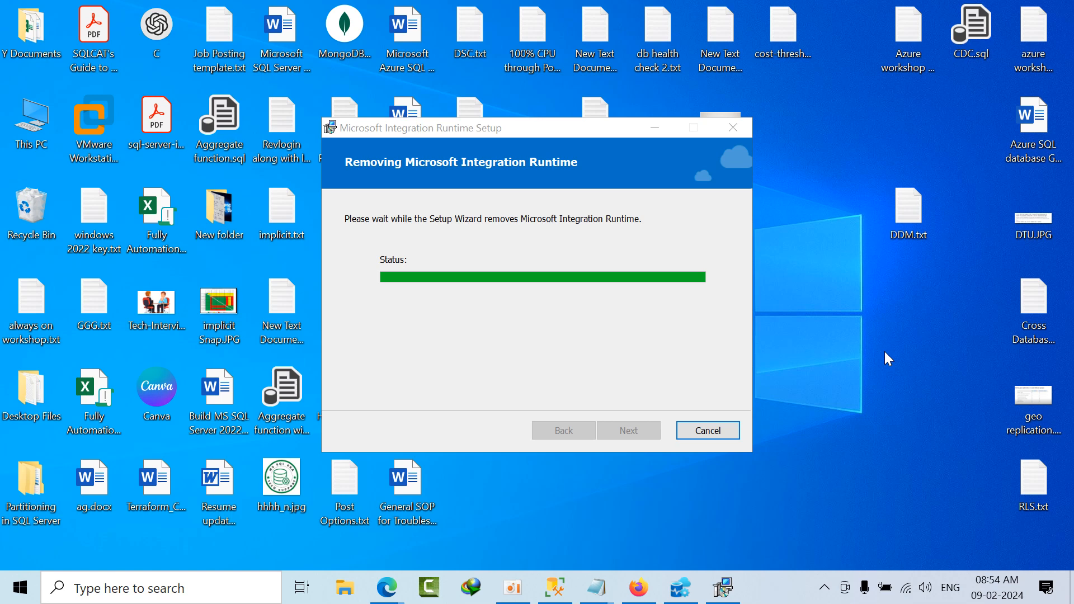
right_click(807, 271)
click(868, 322)
right_click(840, 290)
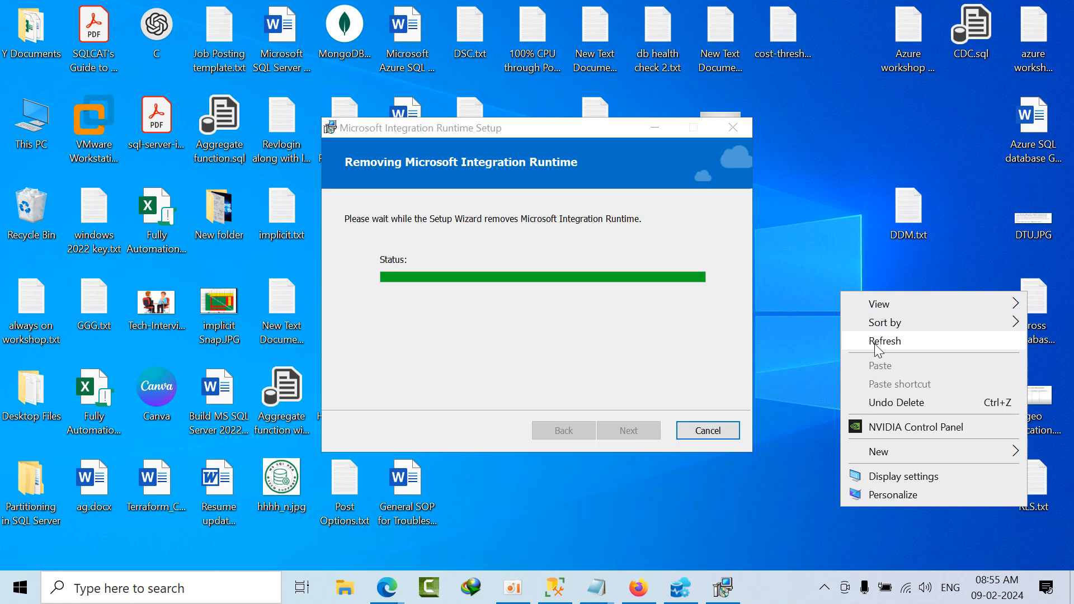
click(874, 340)
right_click(831, 262)
click(869, 314)
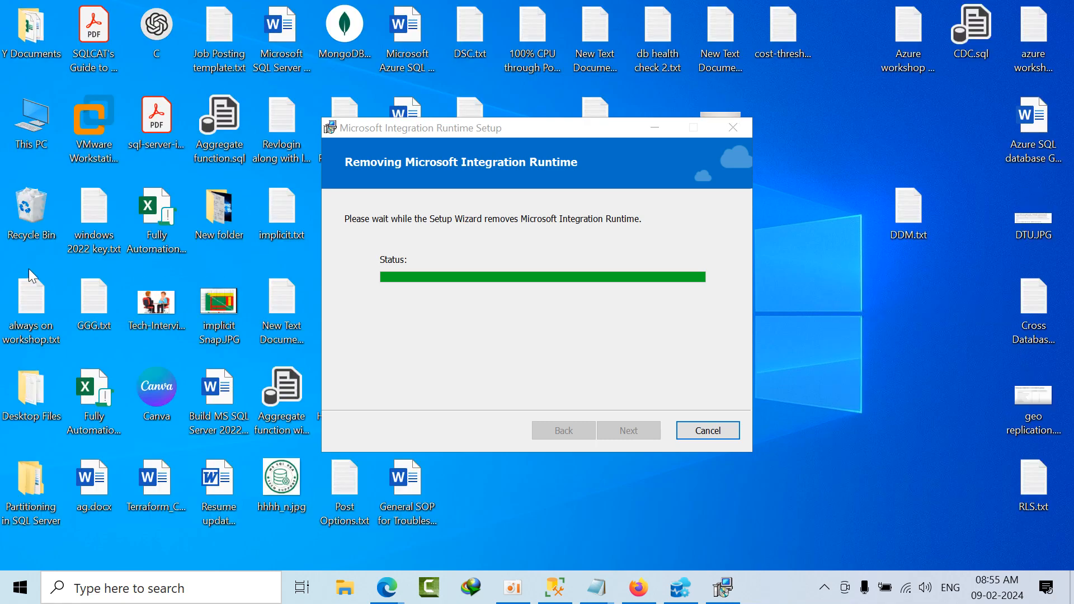
Step: Permanently delete MCM_Configmgr_2303.exe and harsha.bacpac from the Recycle Bin, then close it
double_click(24, 216)
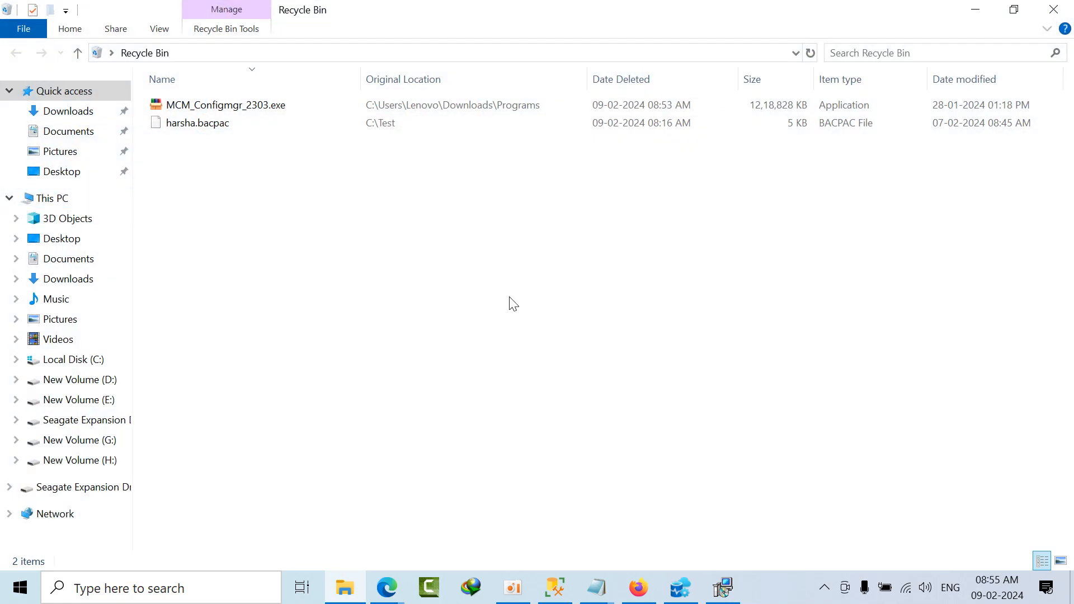
drag(300, 136, 247, 103)
right_click(247, 102)
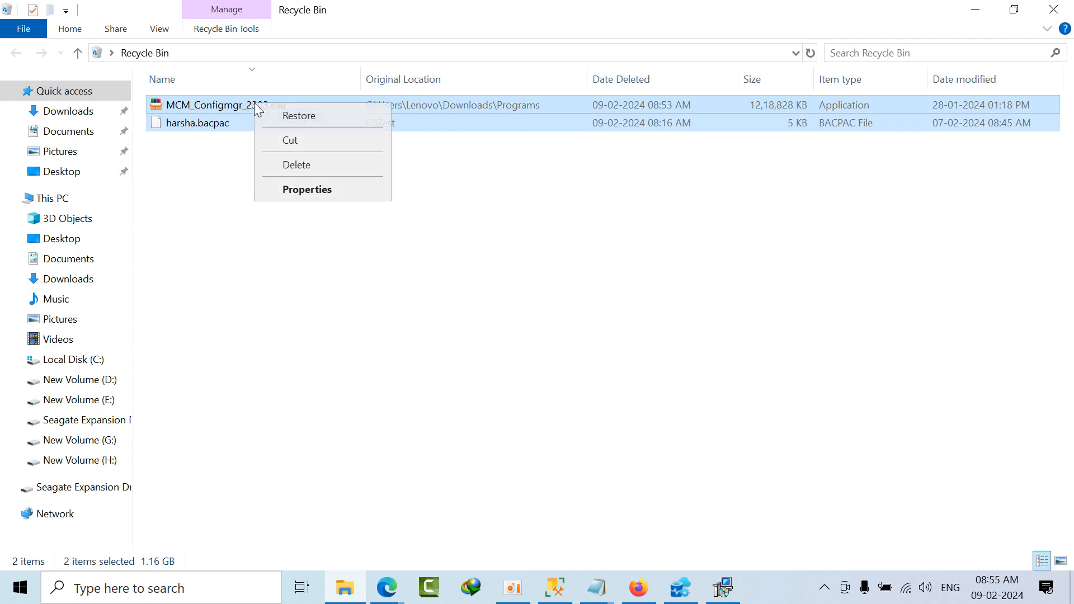
click(296, 165)
click(600, 309)
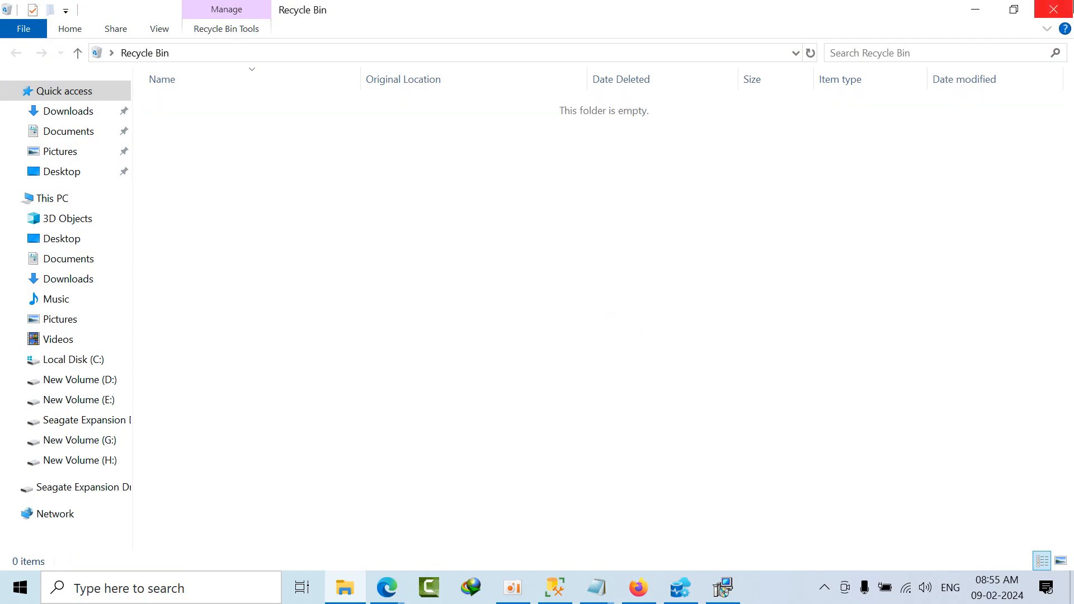
key(alt+F4)
right_click(834, 277)
click(867, 327)
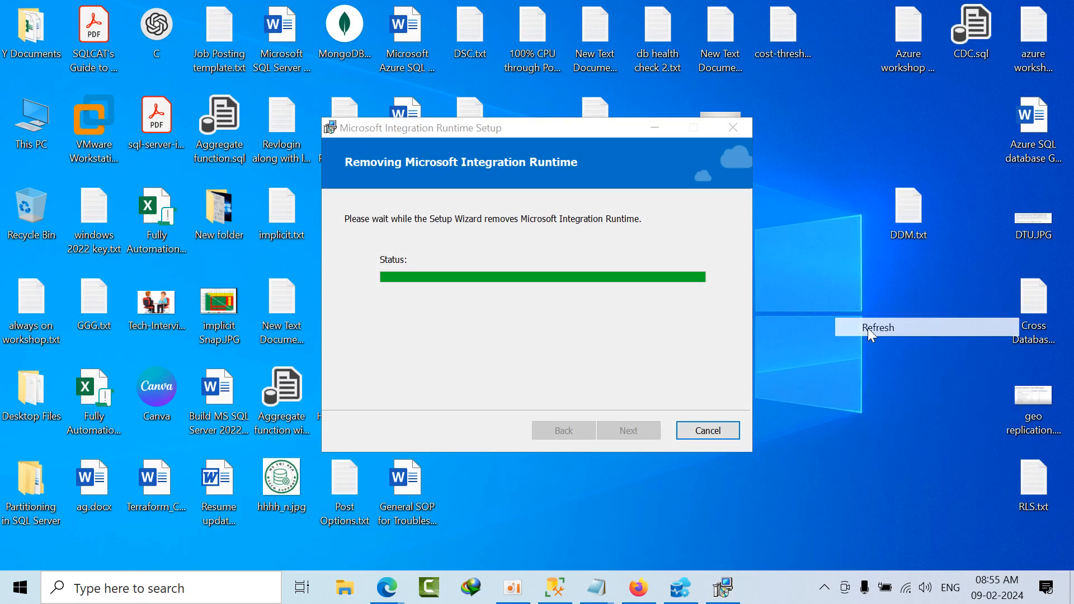
right_click(820, 260)
click(858, 317)
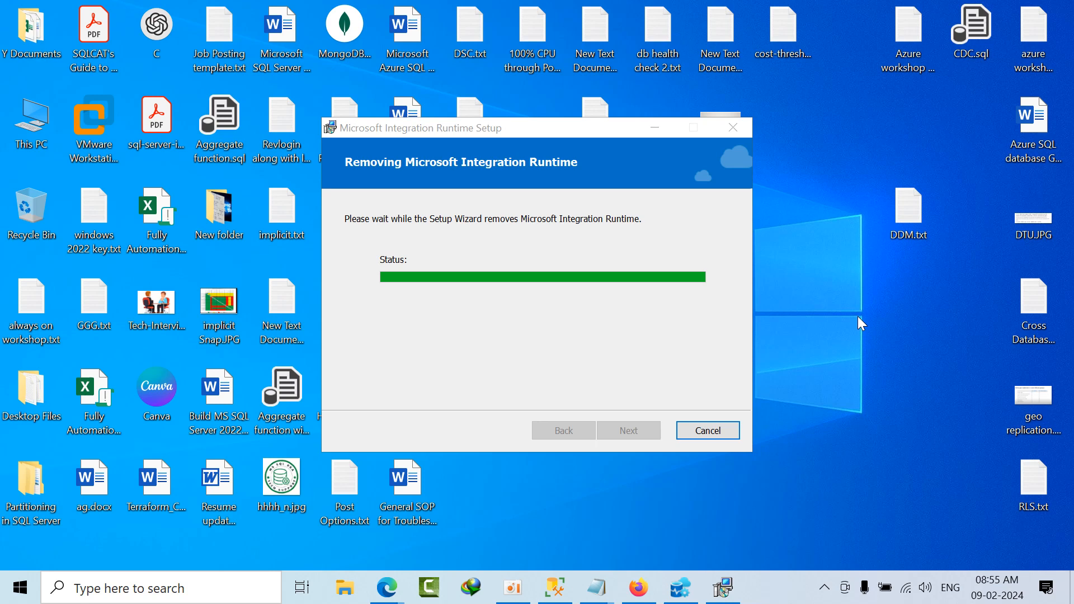
right_click(831, 280)
click(863, 331)
click(682, 592)
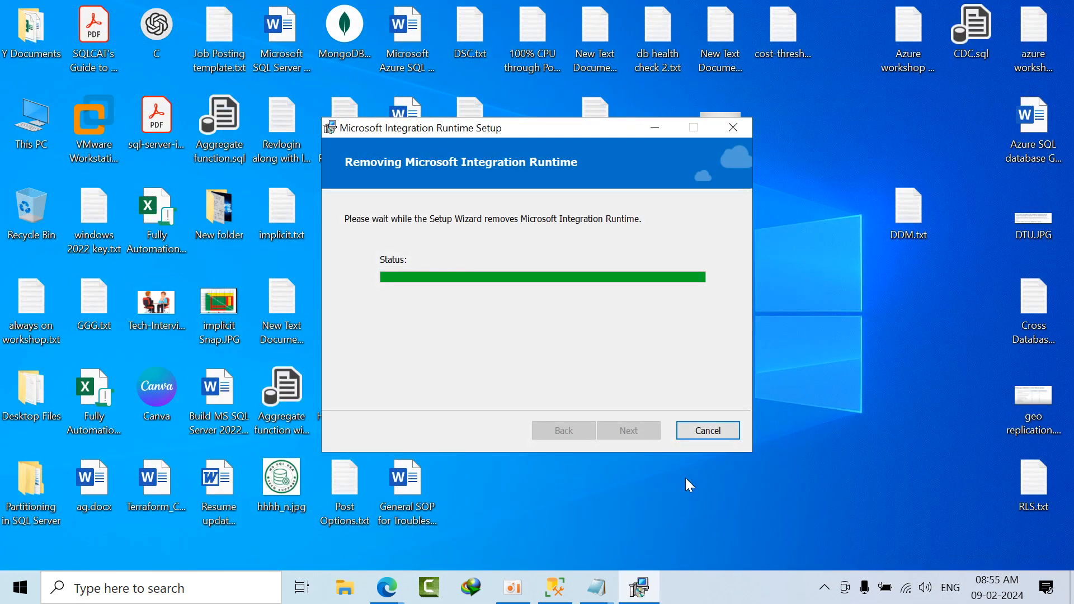
right_click(815, 253)
click(841, 308)
right_click(850, 263)
click(877, 311)
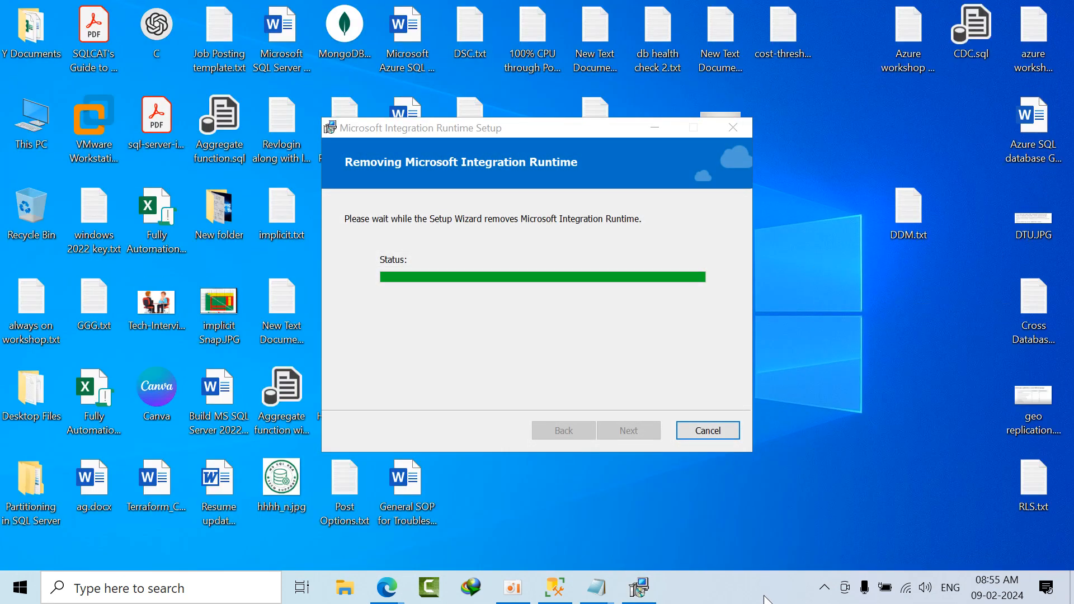
Step: Examine the CPU performance and running processes in Task Manager, including the Microsoft Edge group, and minimize it
right_click(767, 596)
click(810, 510)
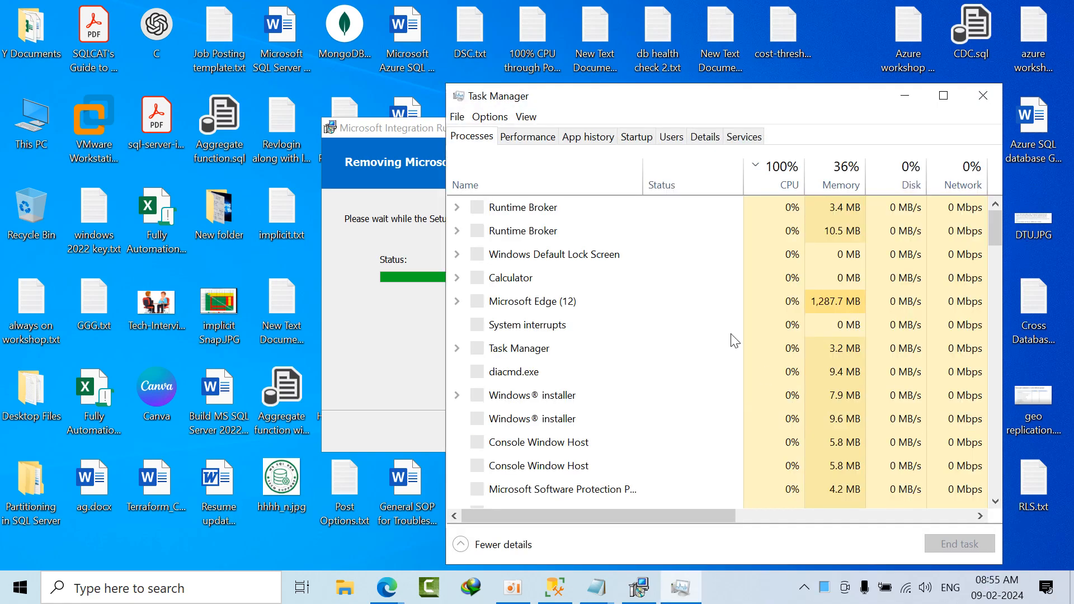
click(526, 139)
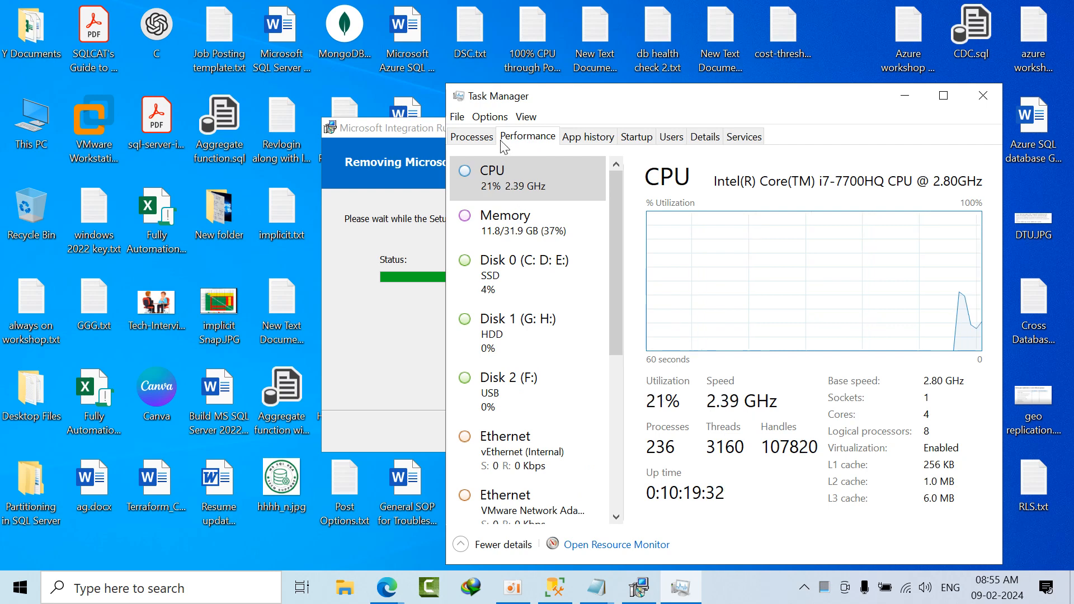
click(482, 143)
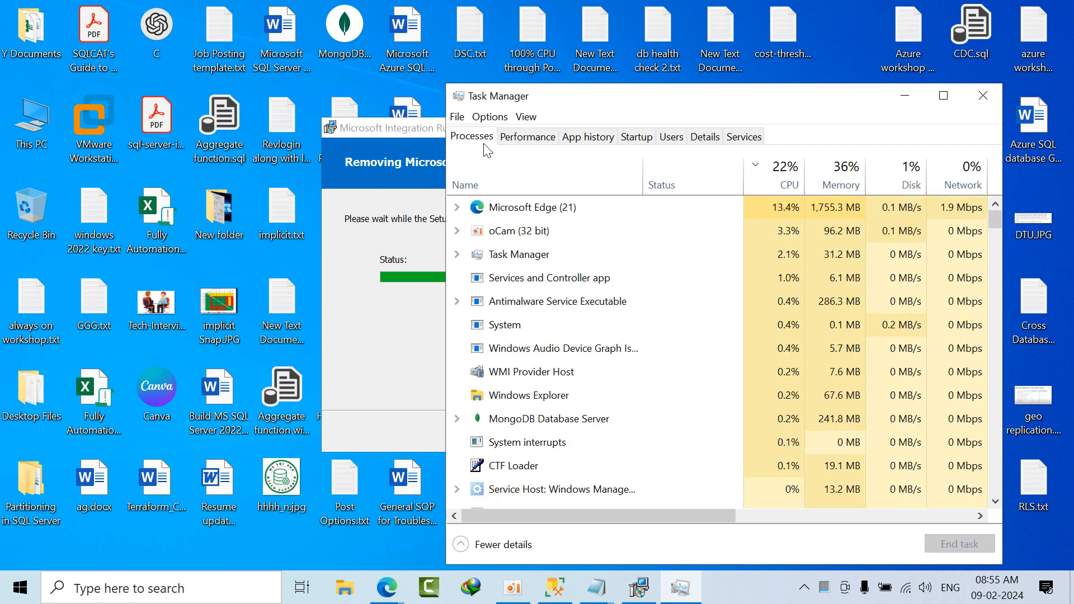
click(457, 208)
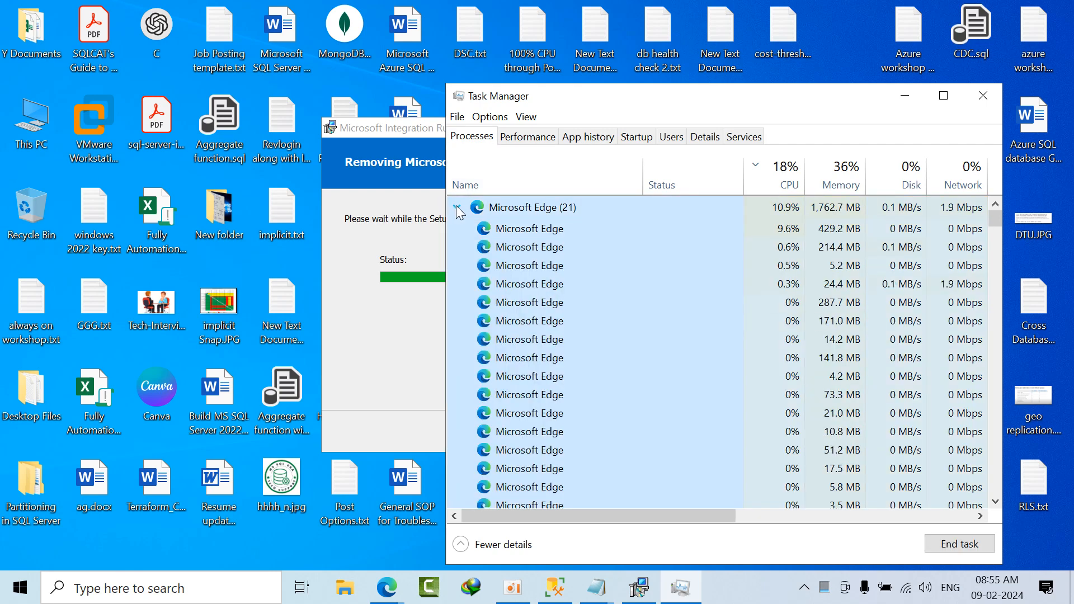
click(457, 208)
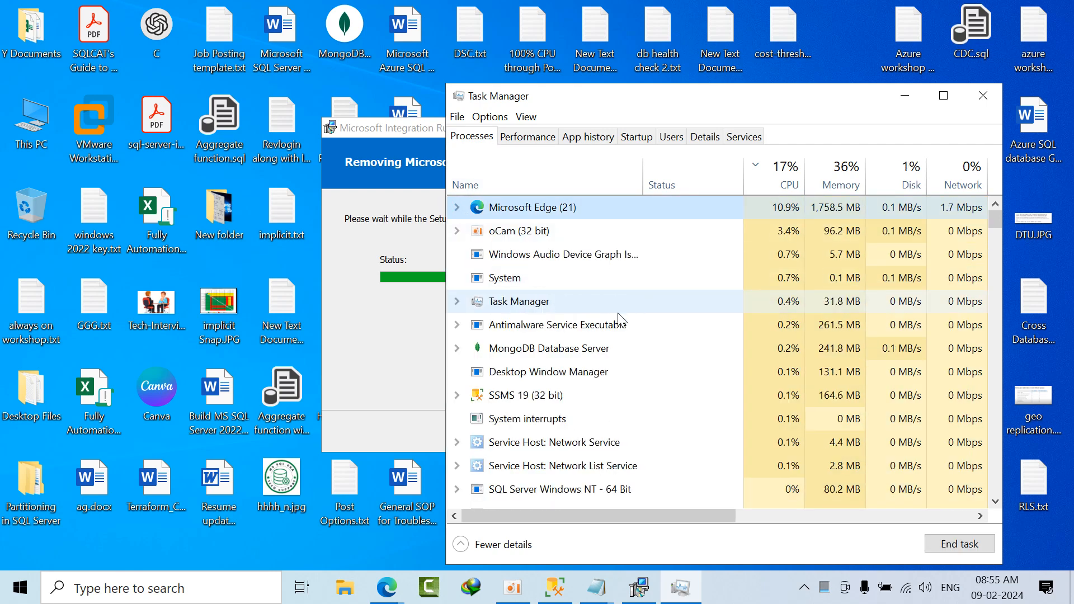
scroll(627, 313, down, 3)
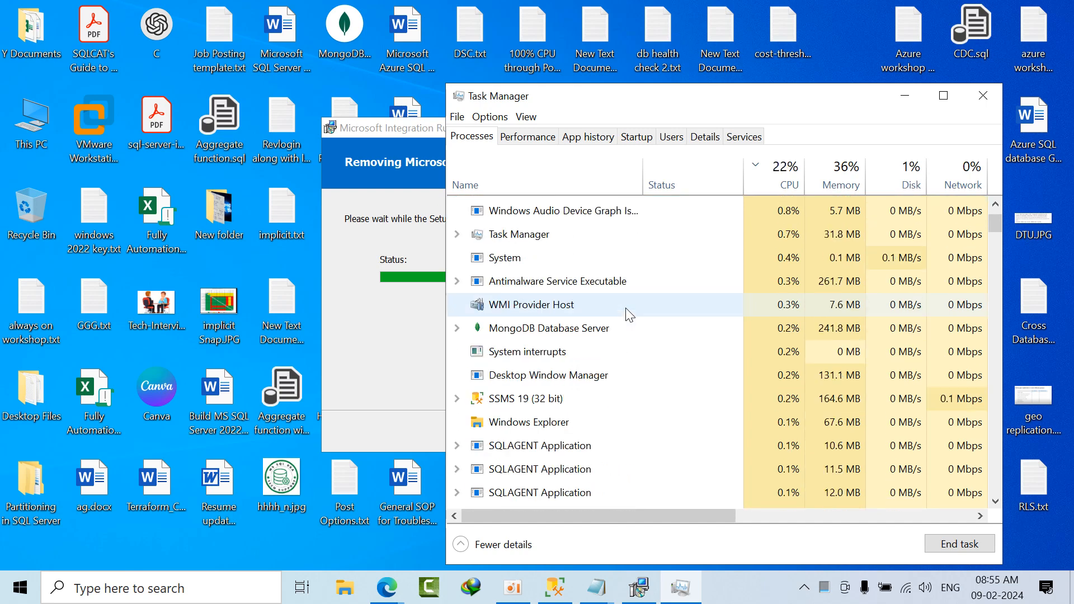
scroll(627, 310, up, 3)
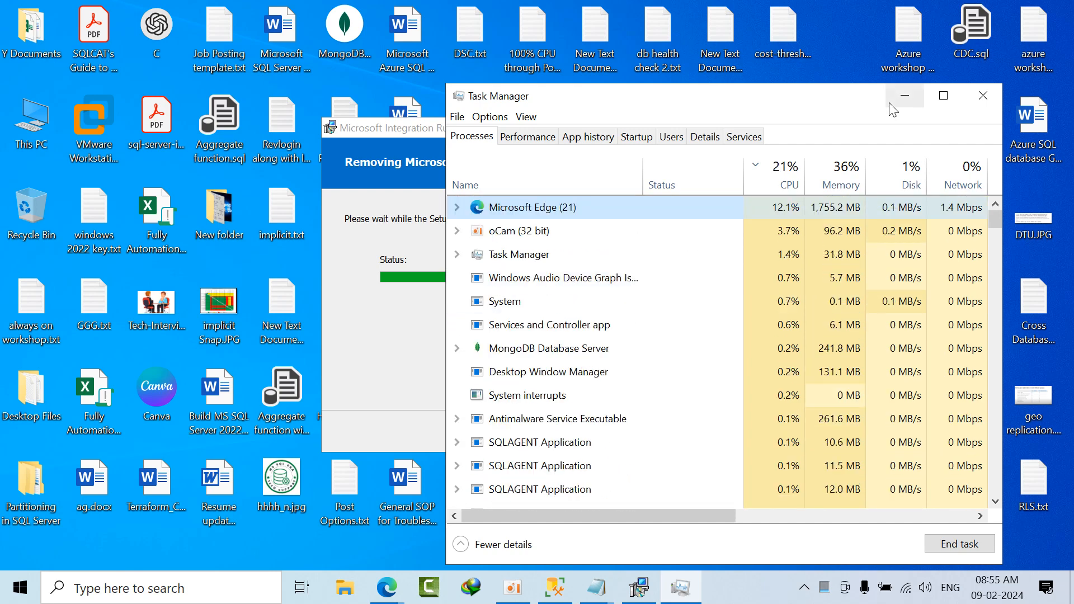
click(906, 96)
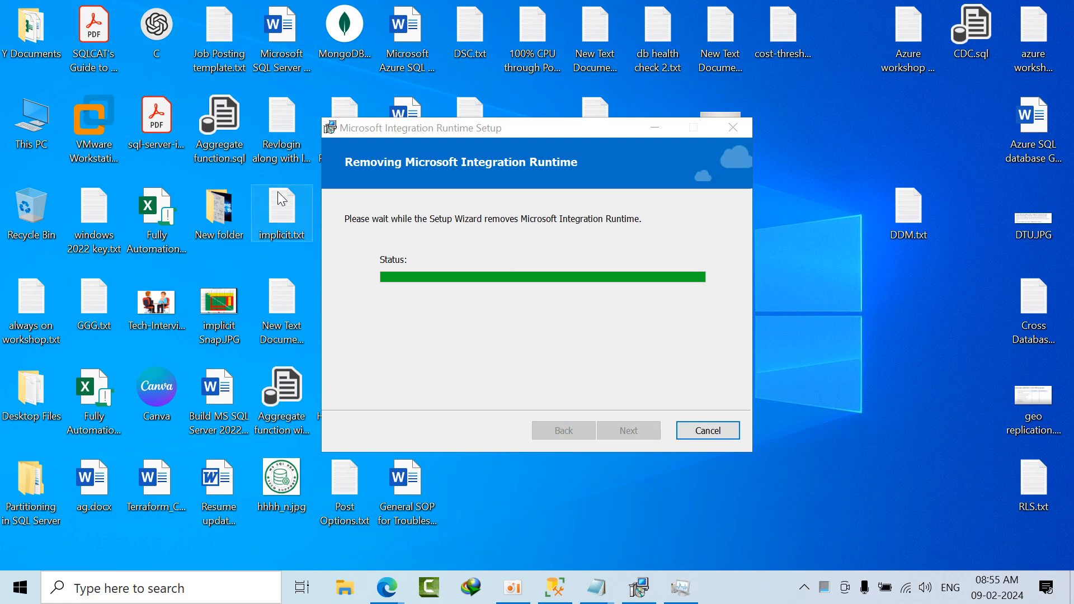
click(683, 593)
click(685, 597)
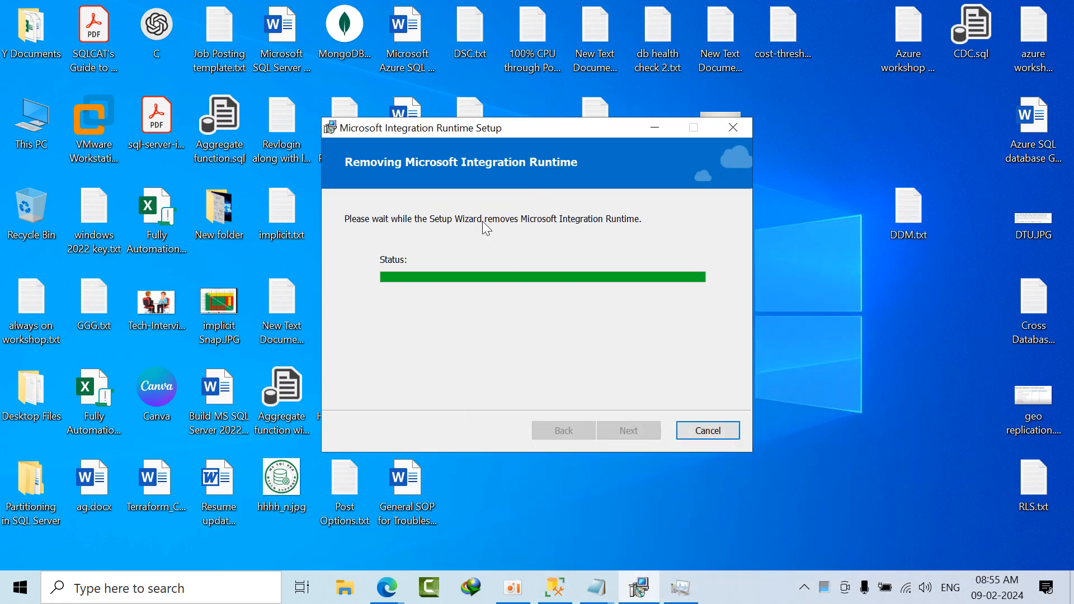
Step: Cancel the running removal of Microsoft Integration Runtime, confirm the cancellation and exit the setup wizard
drag(467, 127, 398, 112)
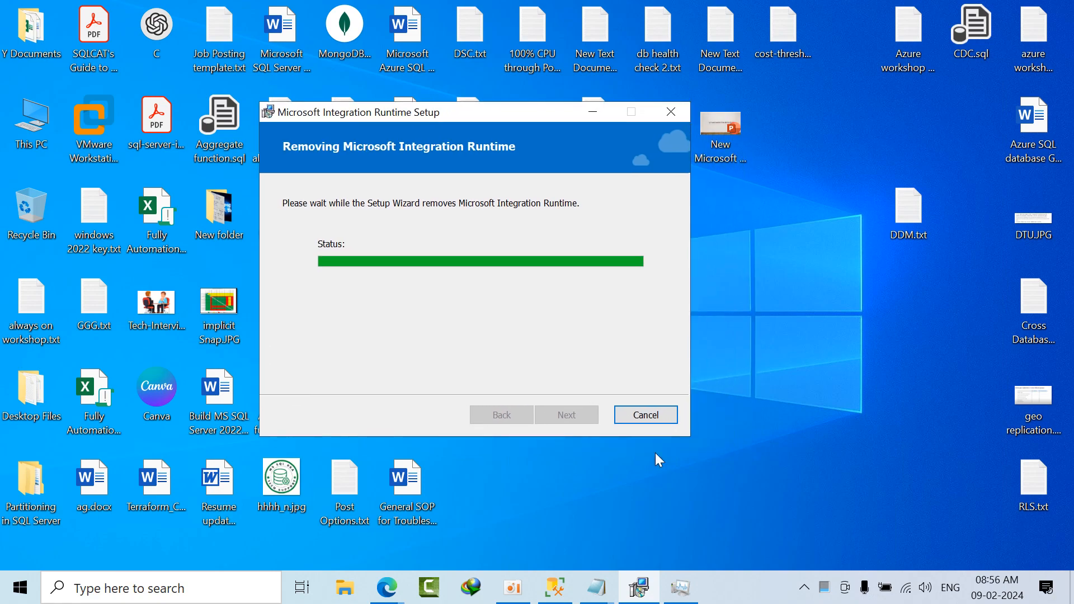
click(646, 415)
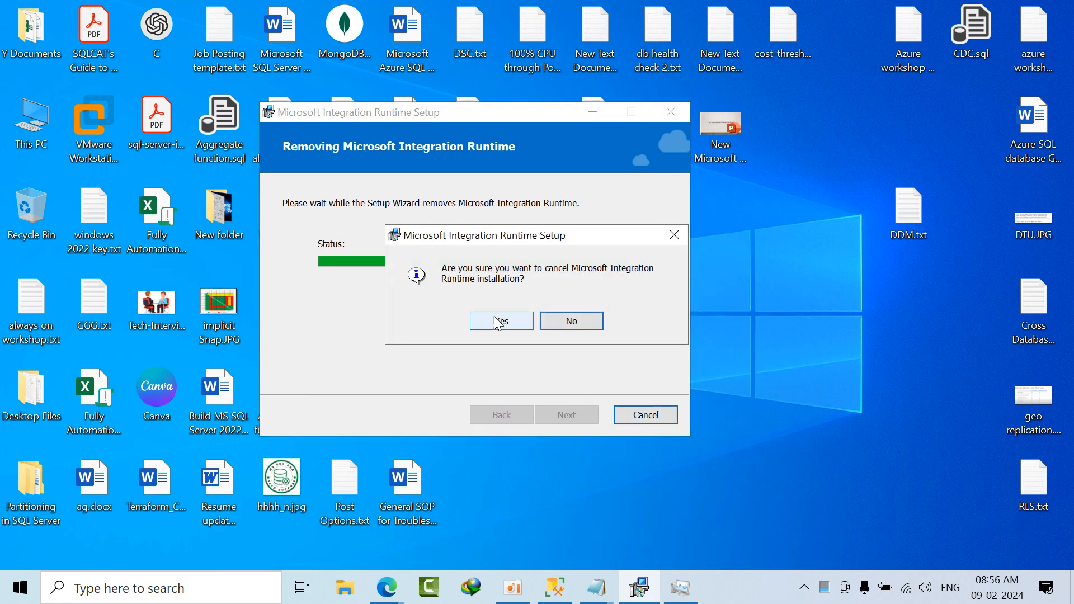
click(495, 320)
click(584, 418)
Step: Go to the Downloads\Programs folder in File Explorer and launch IntegrationRuntime_5.37.8767.4.msi
double_click(37, 122)
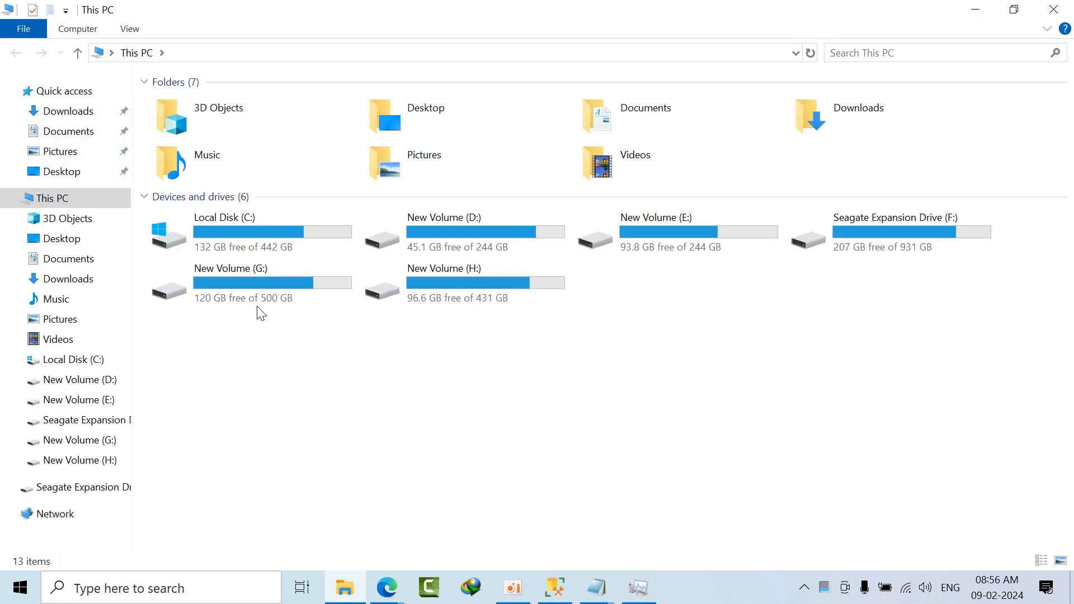
click(275, 244)
click(62, 111)
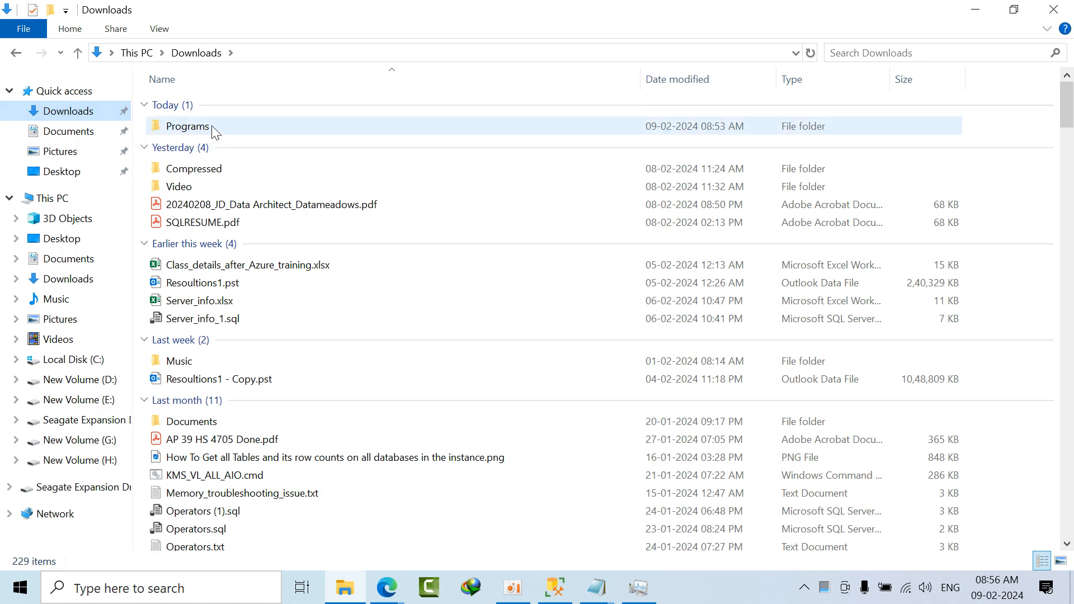
double_click(211, 130)
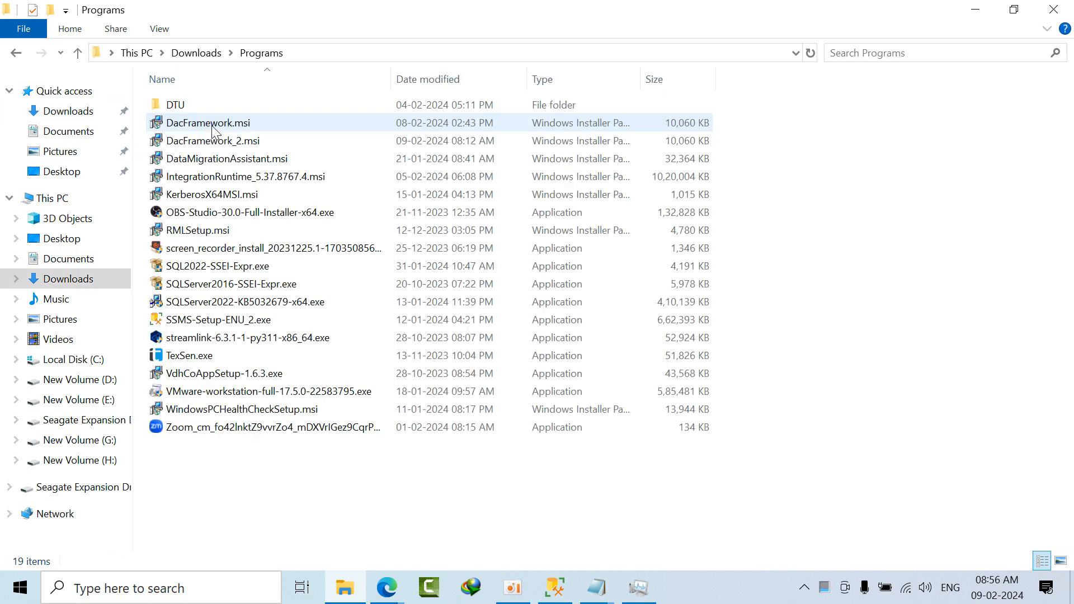
double_click(227, 176)
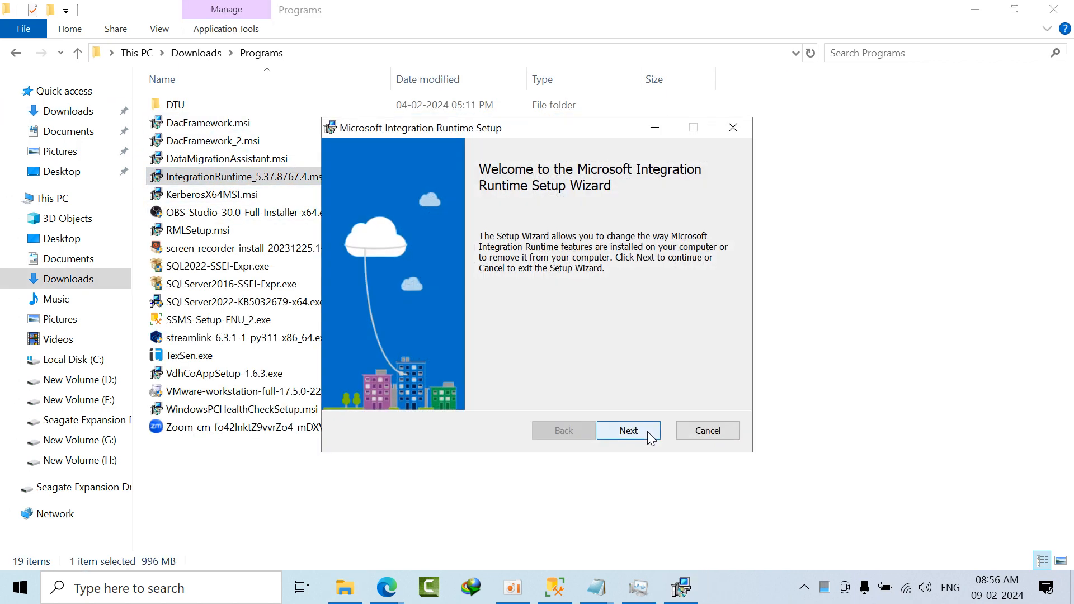
Step: Remove Microsoft Integration Runtime with the setup wizard, declining to delete its user data, and finish the wizard
click(646, 431)
click(418, 349)
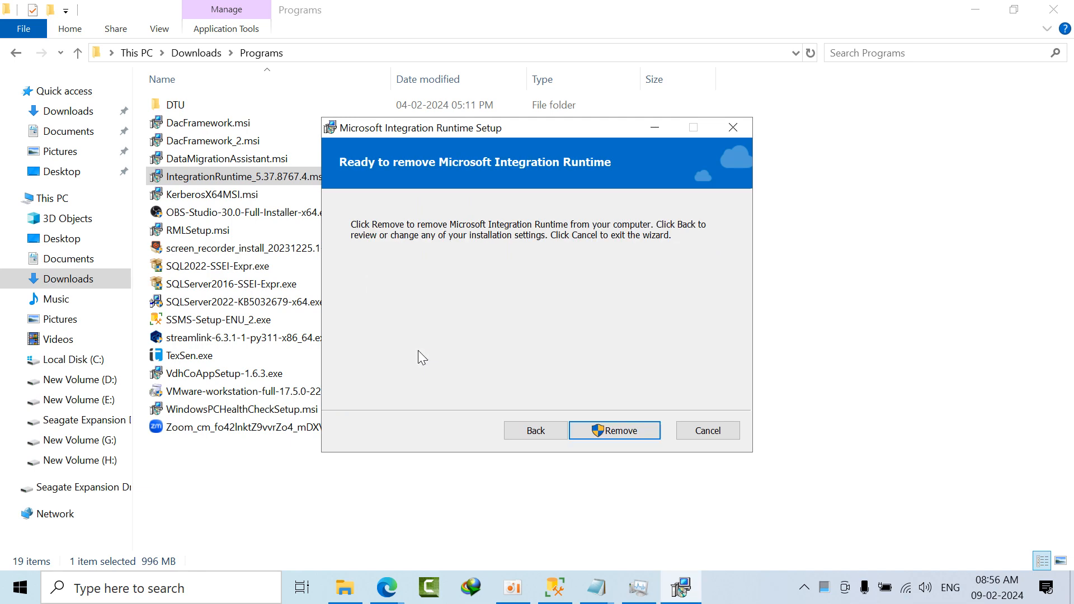
click(608, 431)
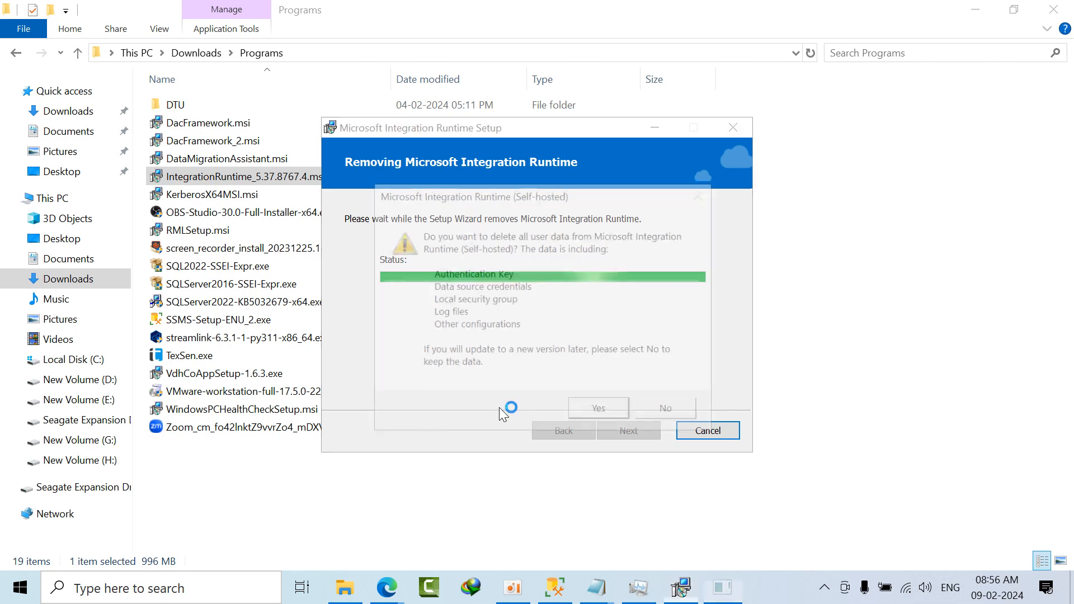
click(687, 409)
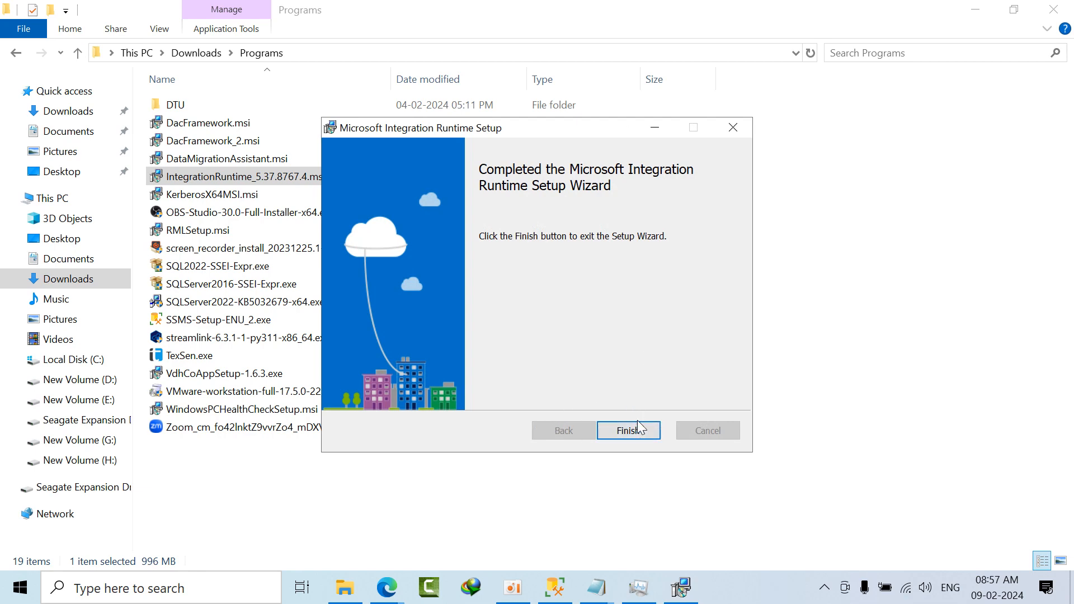
click(646, 436)
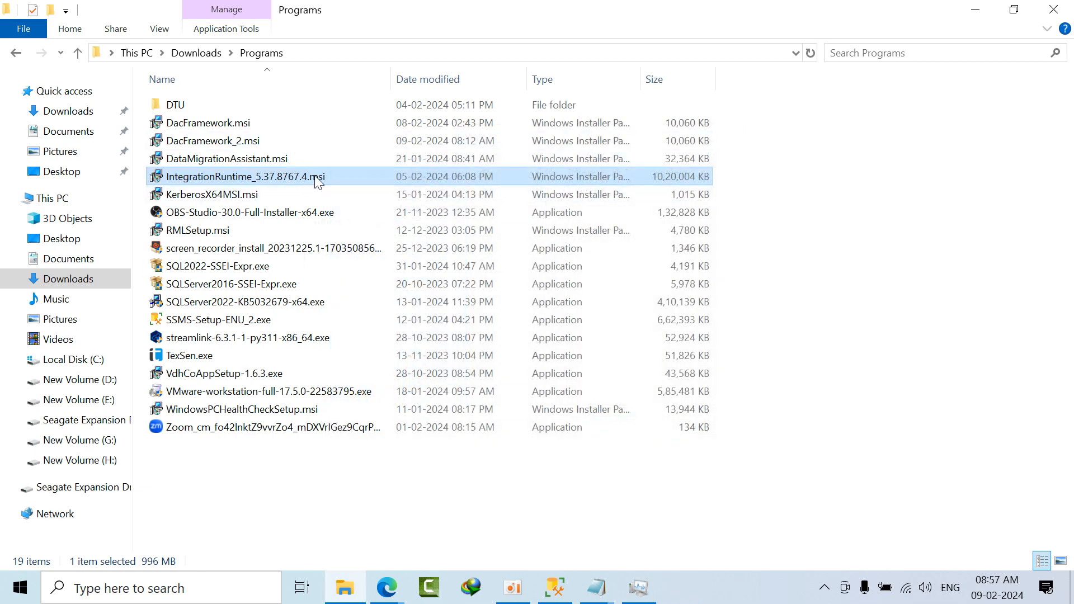
Step: Install IntegrationRuntime_5.37.8767.4.msi in English (United States) to the default folder, accepting the license terms, and finish the wizard
right_click(313, 178)
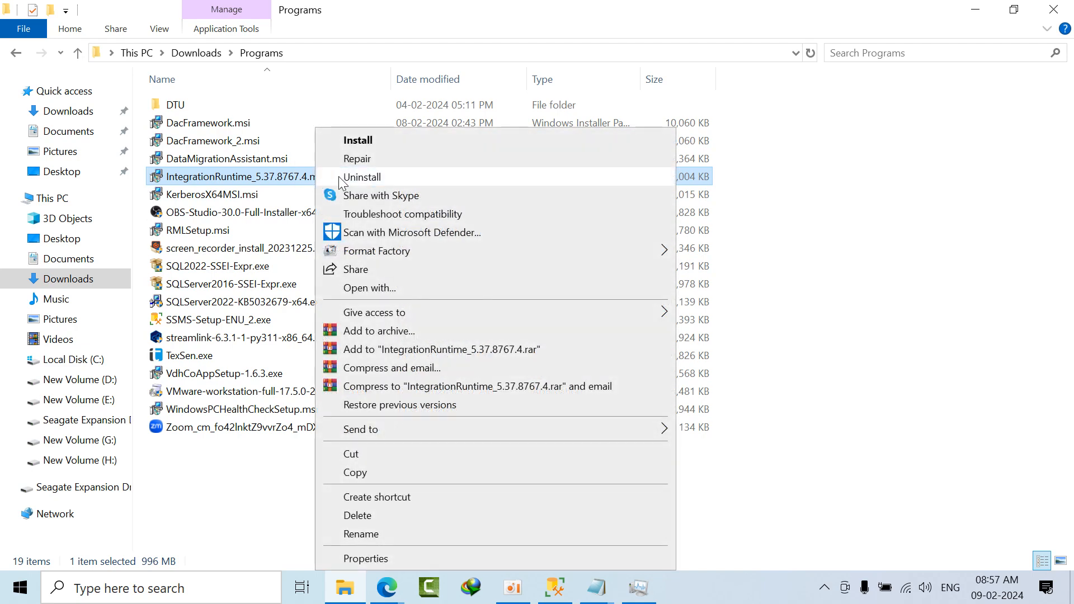
click(374, 142)
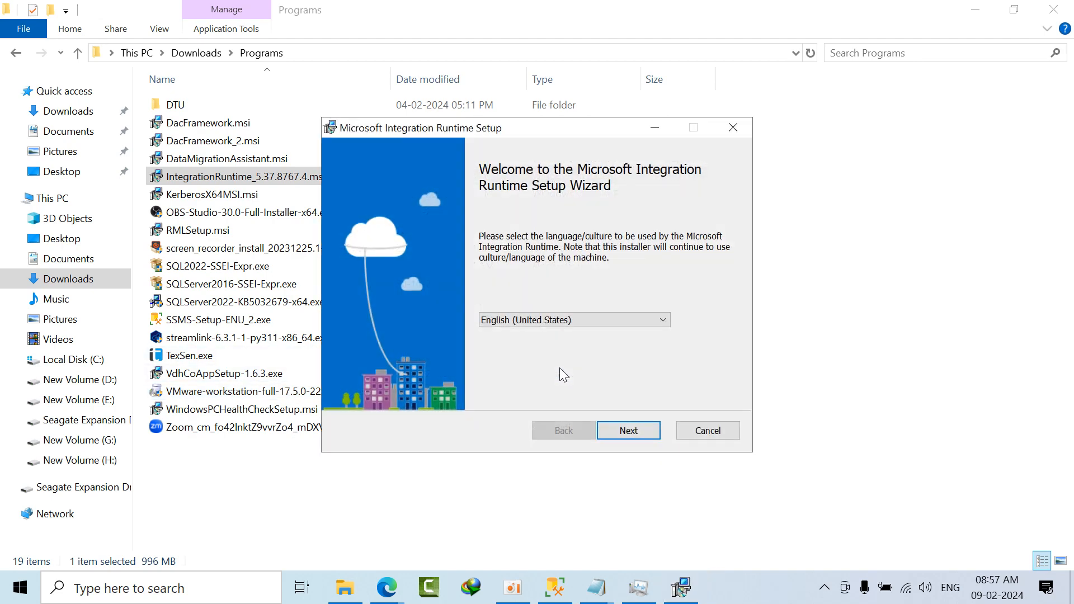
click(624, 432)
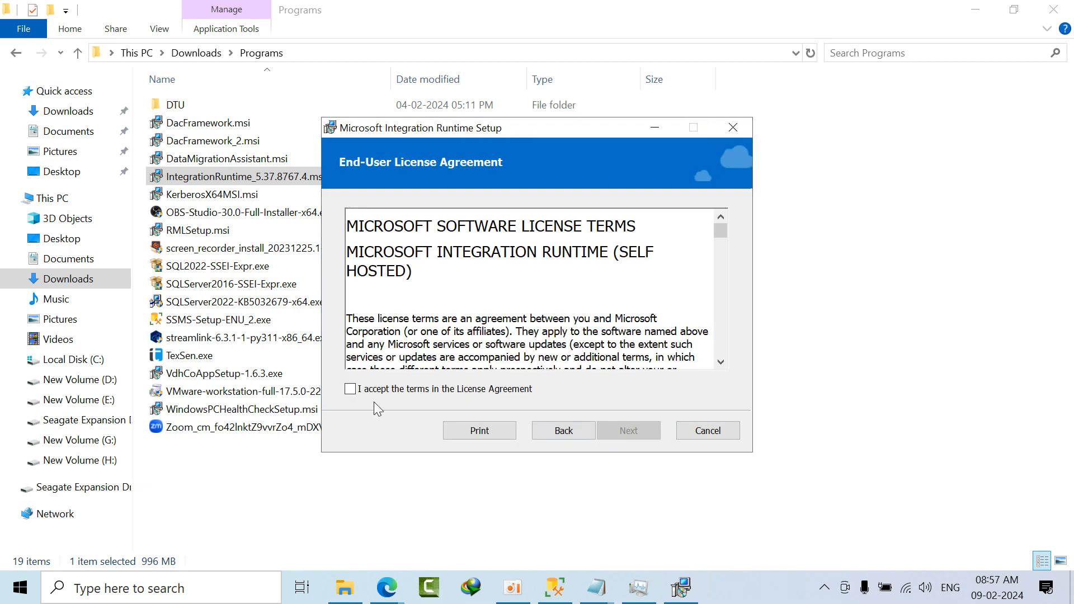
click(401, 382)
click(613, 432)
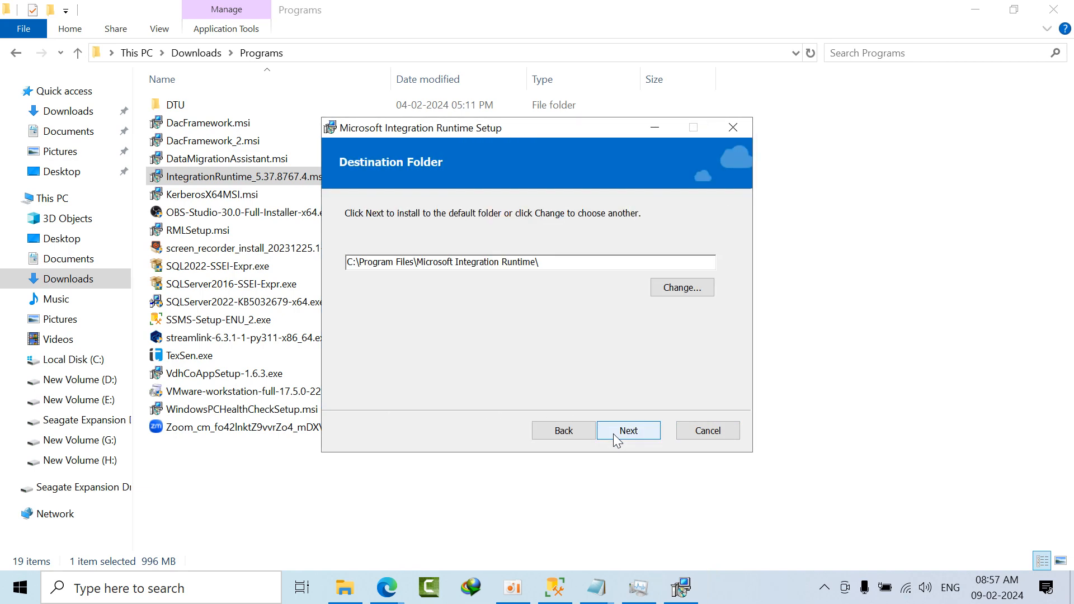
click(613, 434)
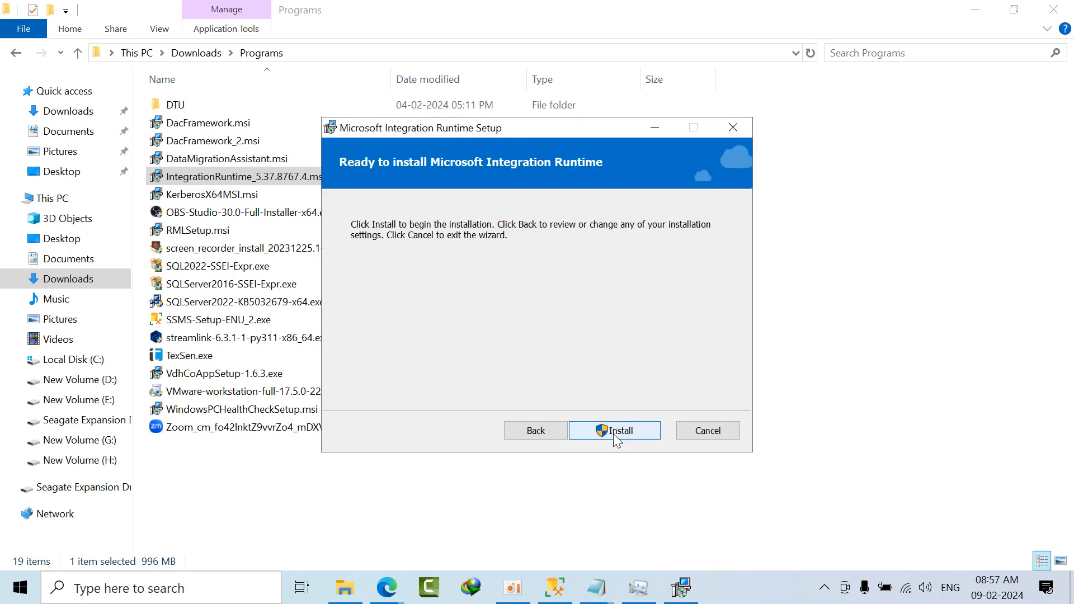
click(613, 433)
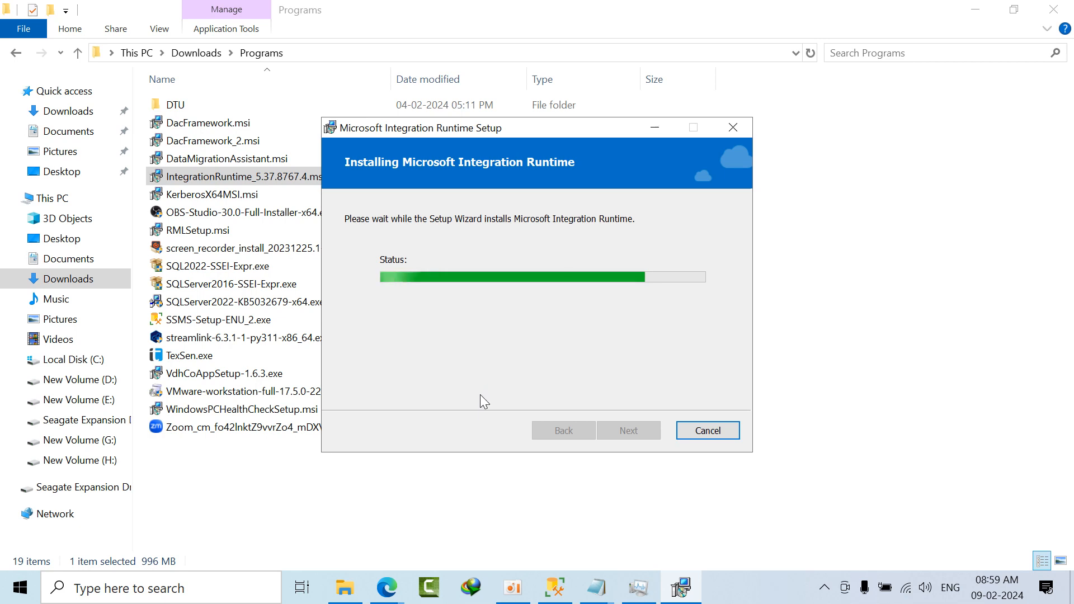
click(961, 6)
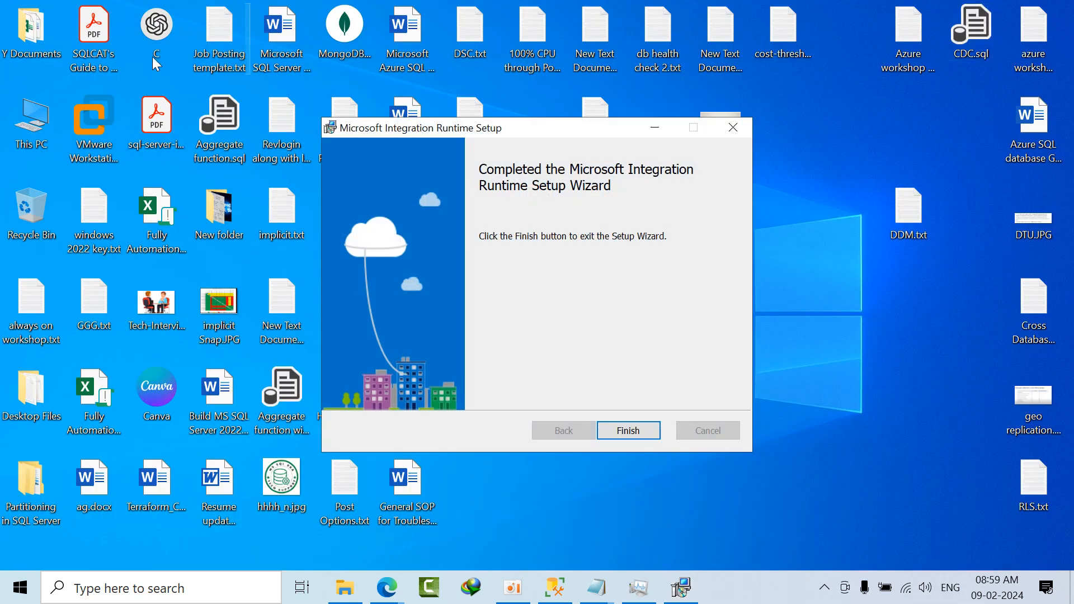
click(631, 431)
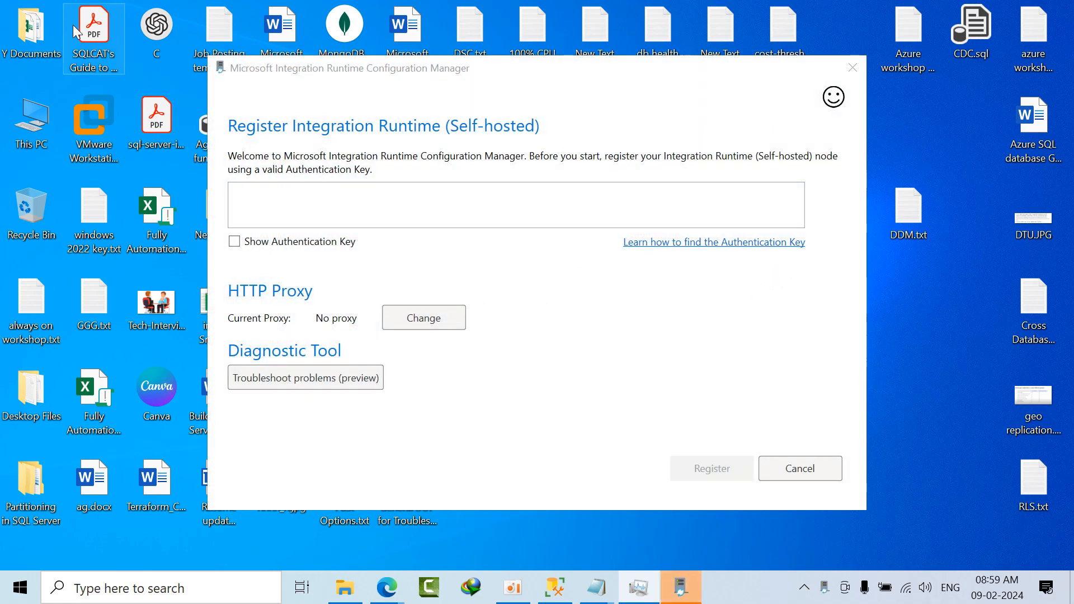
Step: Look through the Y Documents desktop folder for an item whose name starts with "data"
double_click(26, 33)
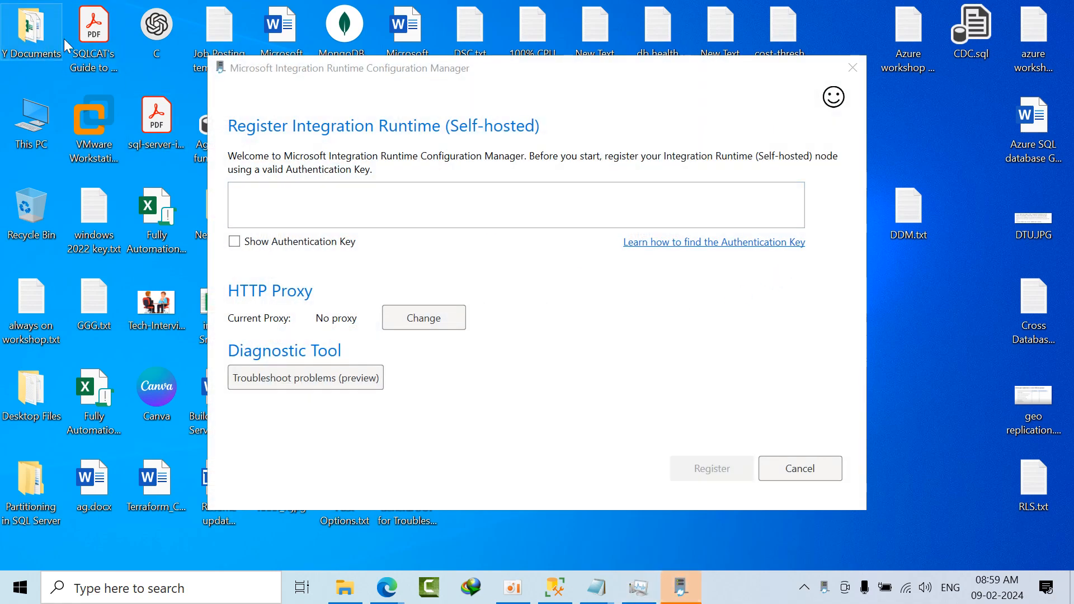
click(249, 219)
text(data)
key(Down)
key(Down)
key(Down)
key(Down)
key(Down)
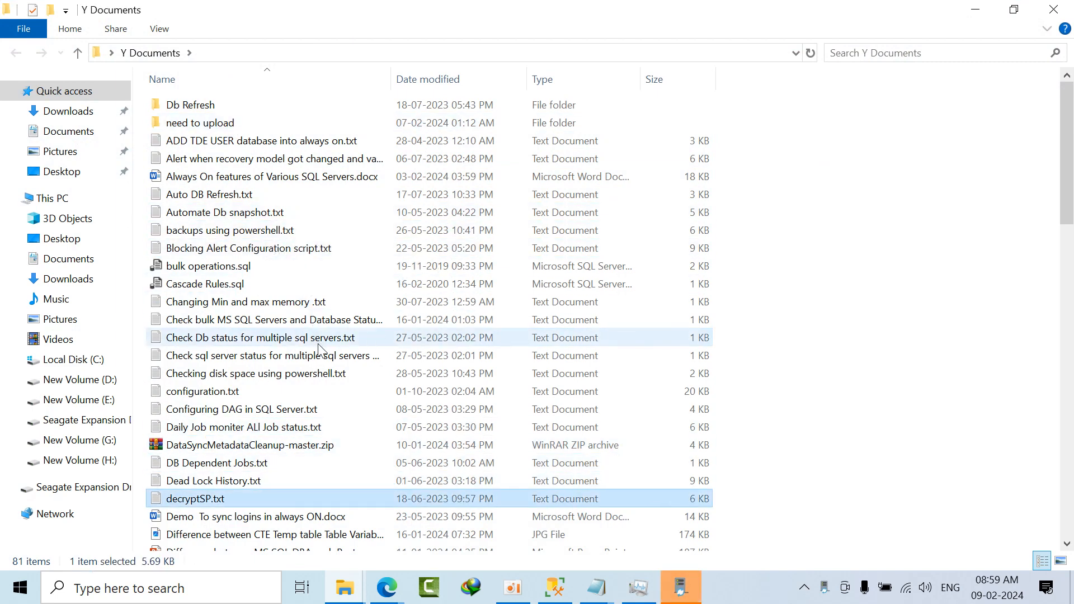
scroll(323, 351, down, 4)
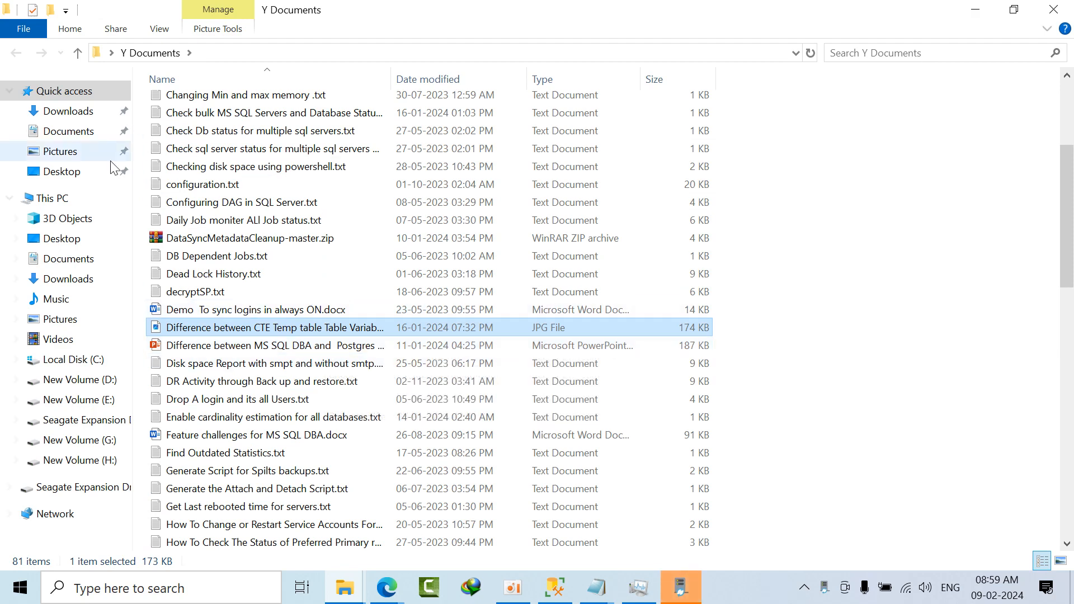
Step: Open DATA SYNC PPT.pptx from the Seagate Expansion Drive (F:) and maximize the presentation window
click(56, 198)
double_click(449, 288)
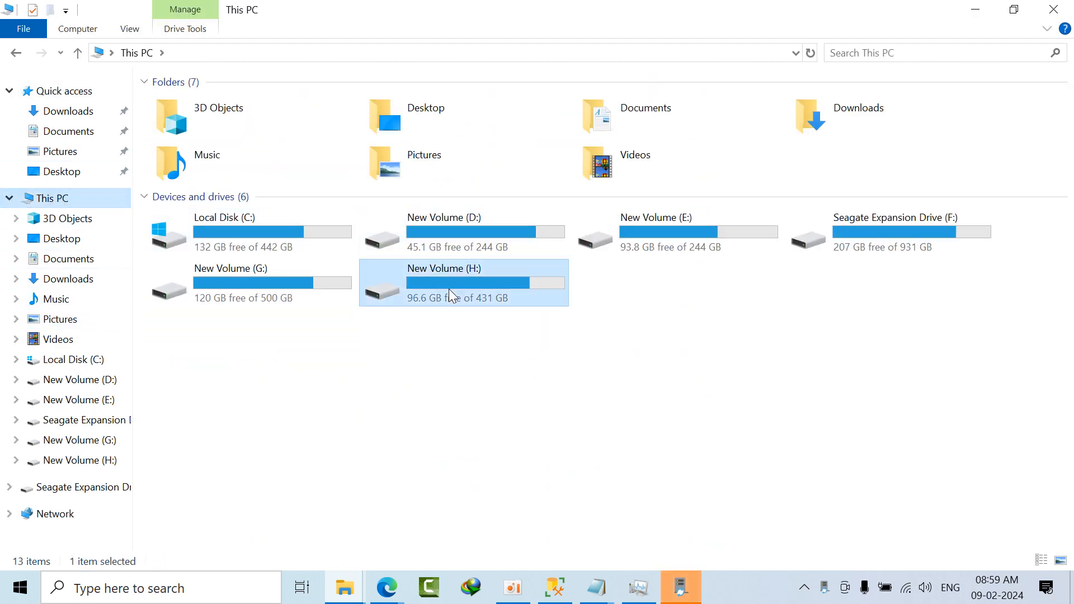
click(137, 52)
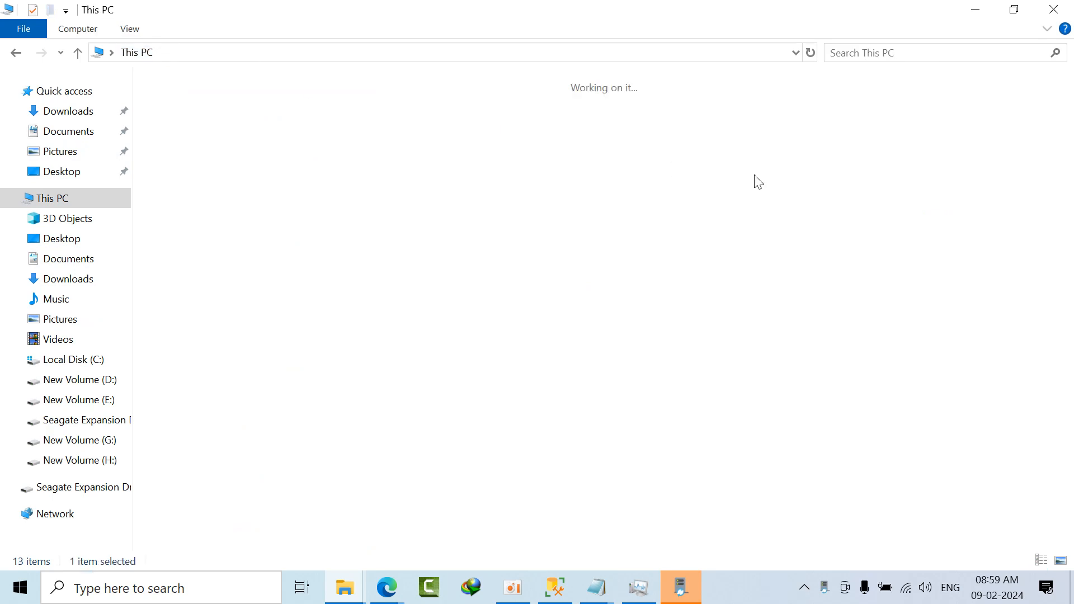
double_click(895, 232)
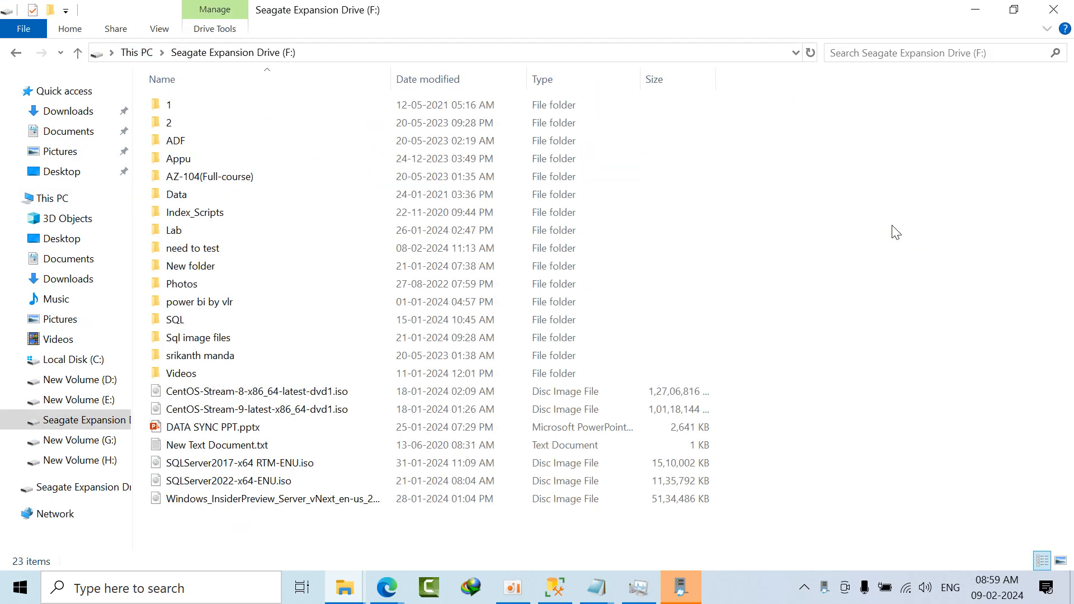
double_click(314, 425)
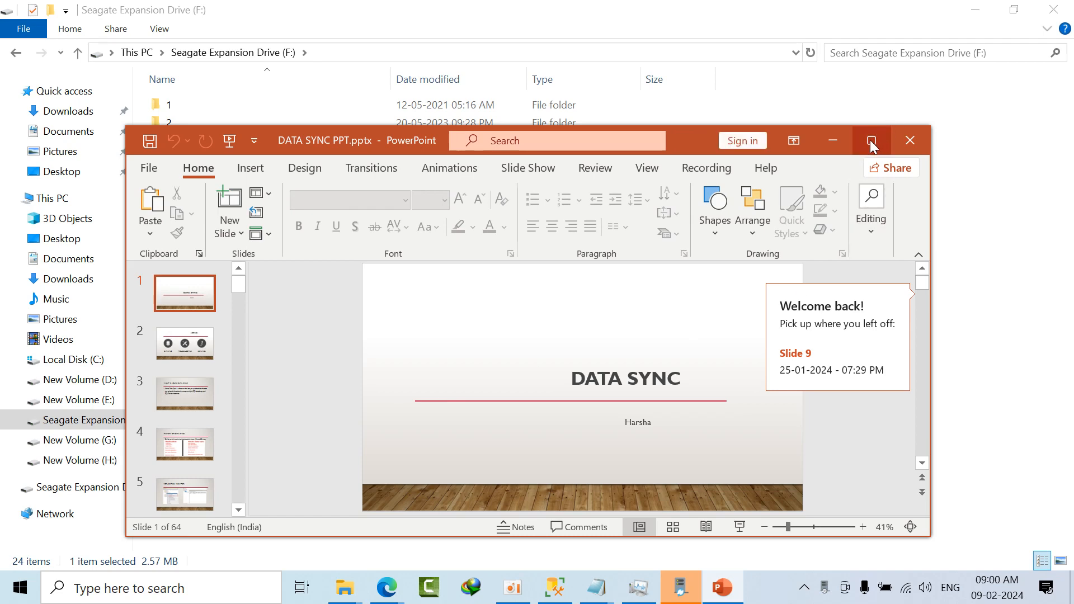
click(871, 140)
Step: Look through the DATA SYNC slides from the agenda to the maximums questions, and close the presentation and the File Explorer window
click(95, 256)
click(78, 340)
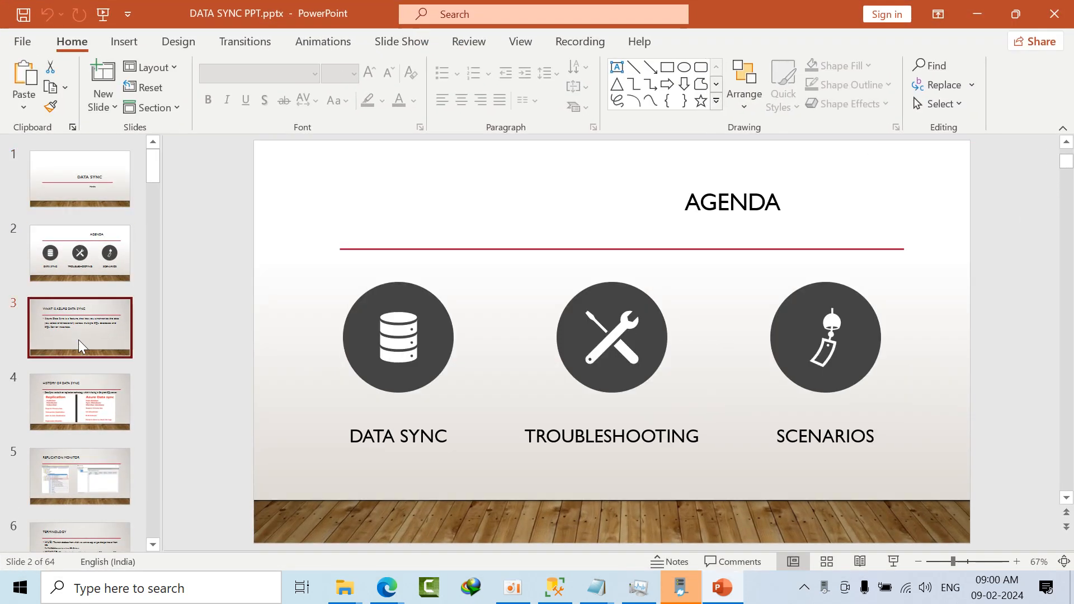
click(83, 411)
click(82, 466)
click(96, 529)
scroll(98, 448, down, 4)
click(94, 408)
click(101, 452)
click(98, 504)
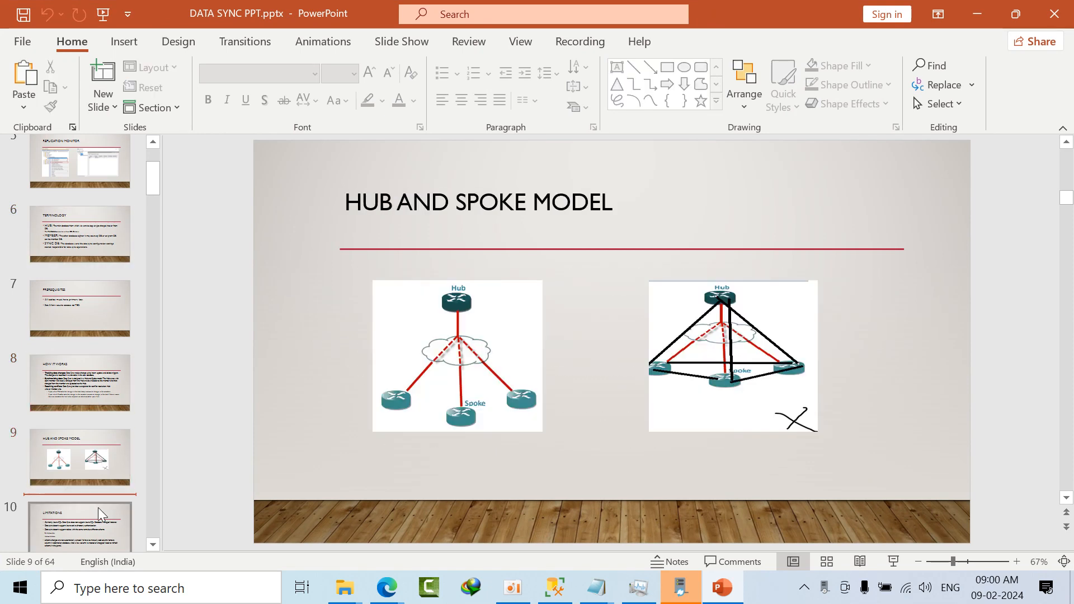
scroll(95, 502, down, 4)
click(66, 400)
click(84, 461)
click(93, 516)
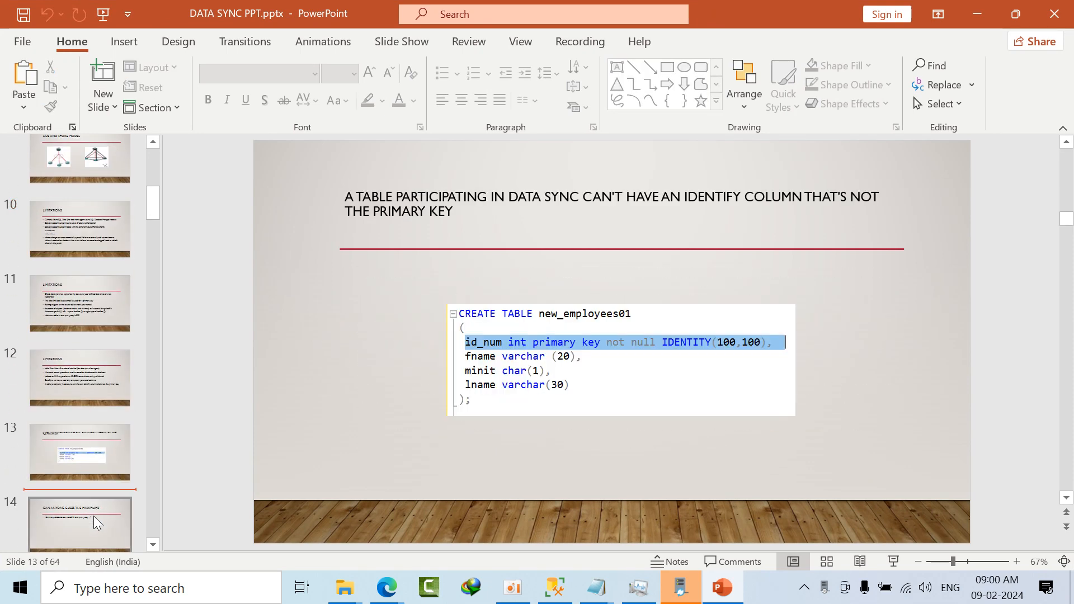
scroll(93, 515, down, 2)
click(79, 484)
click(89, 528)
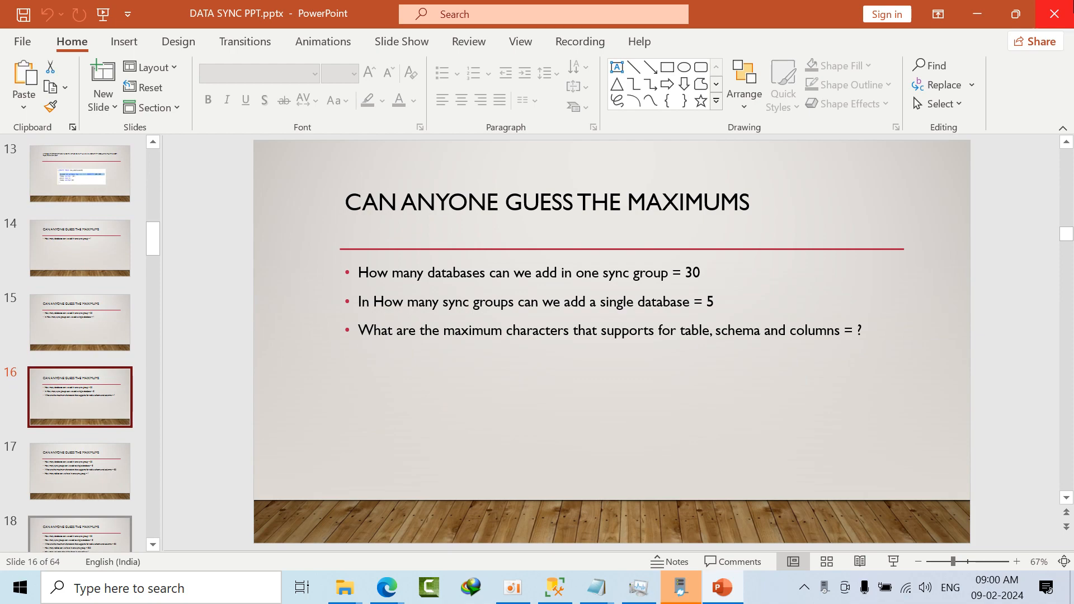
click(1054, 14)
click(1072, 2)
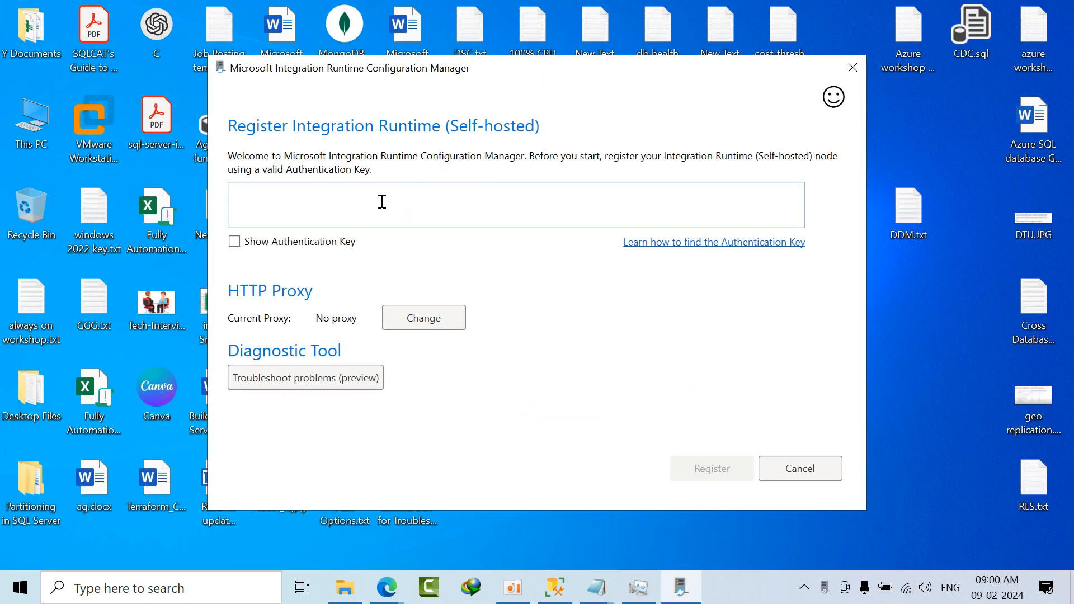
Step: Copy the first authentication key from the Notepad notes into Integration Runtime Configuration Manager, show the key and register the runtime
mouse_move(597, 596)
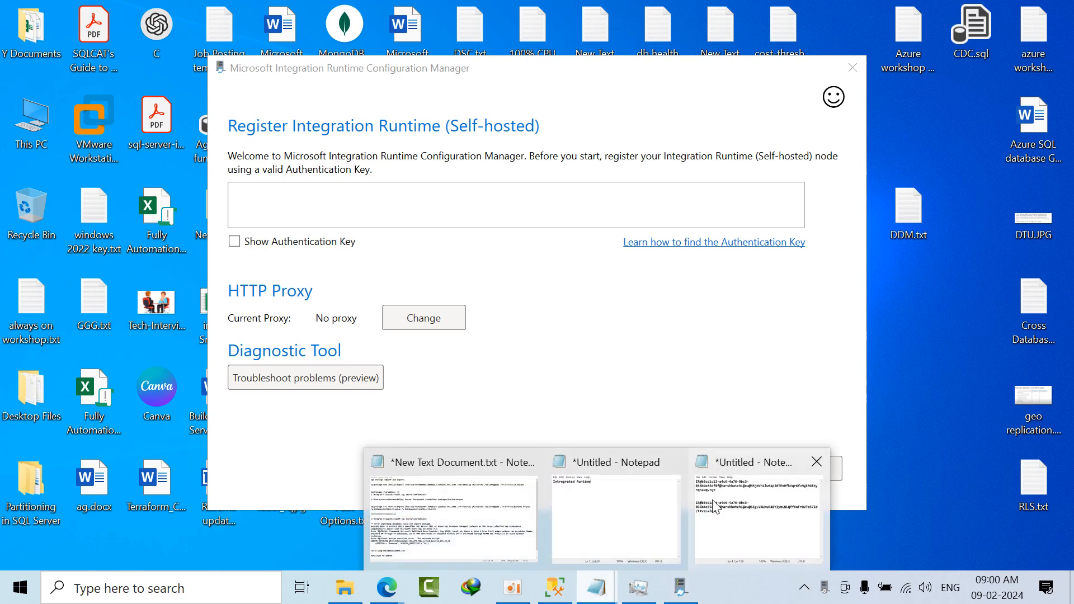
click(759, 520)
drag(309, 154, 212, 129)
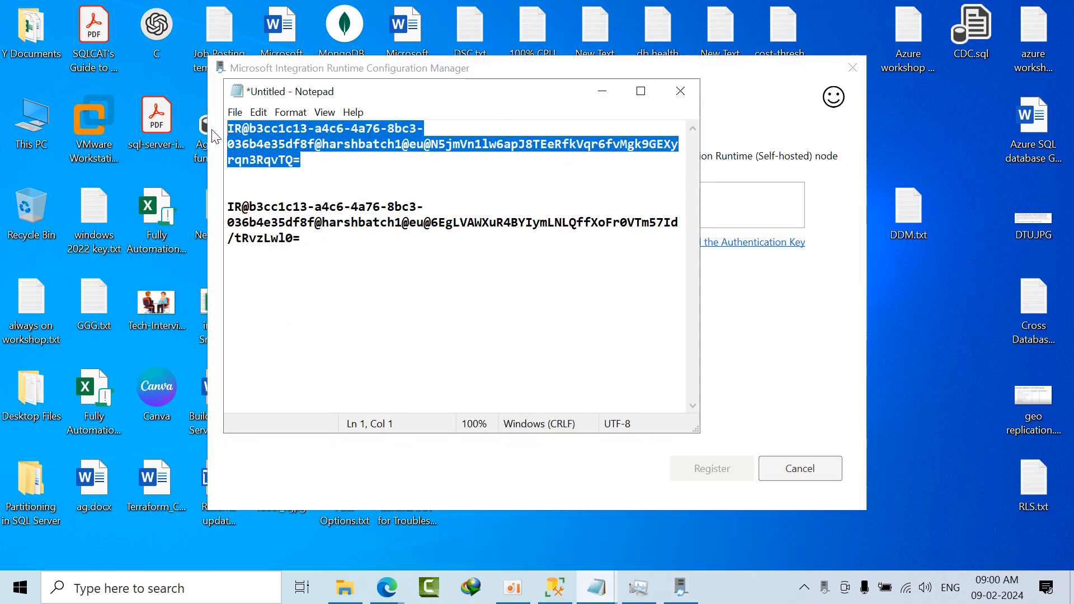
click(337, 192)
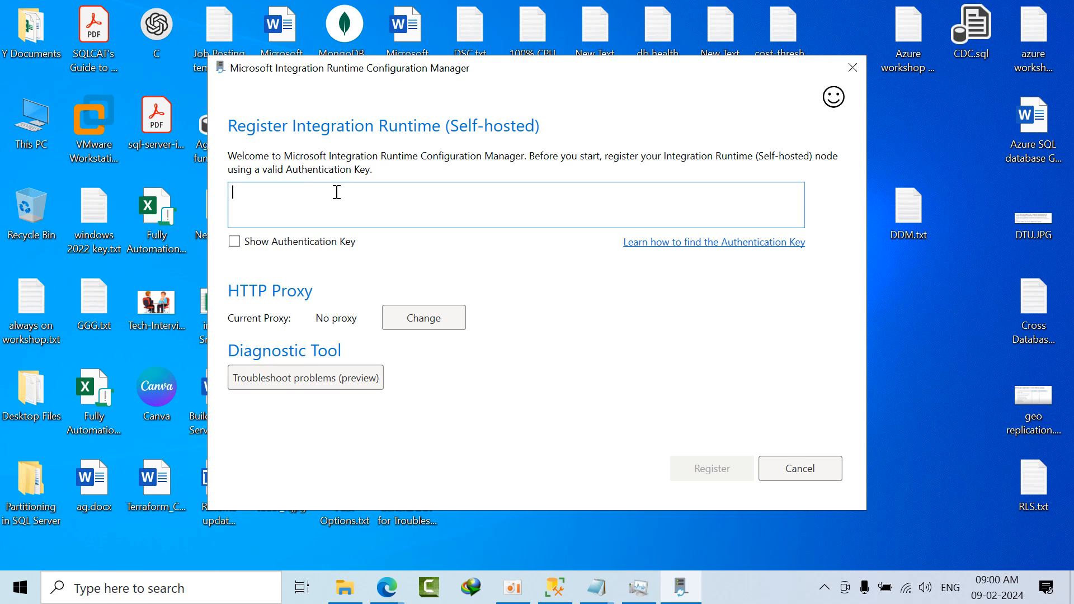
key(ctrl+v)
click(307, 244)
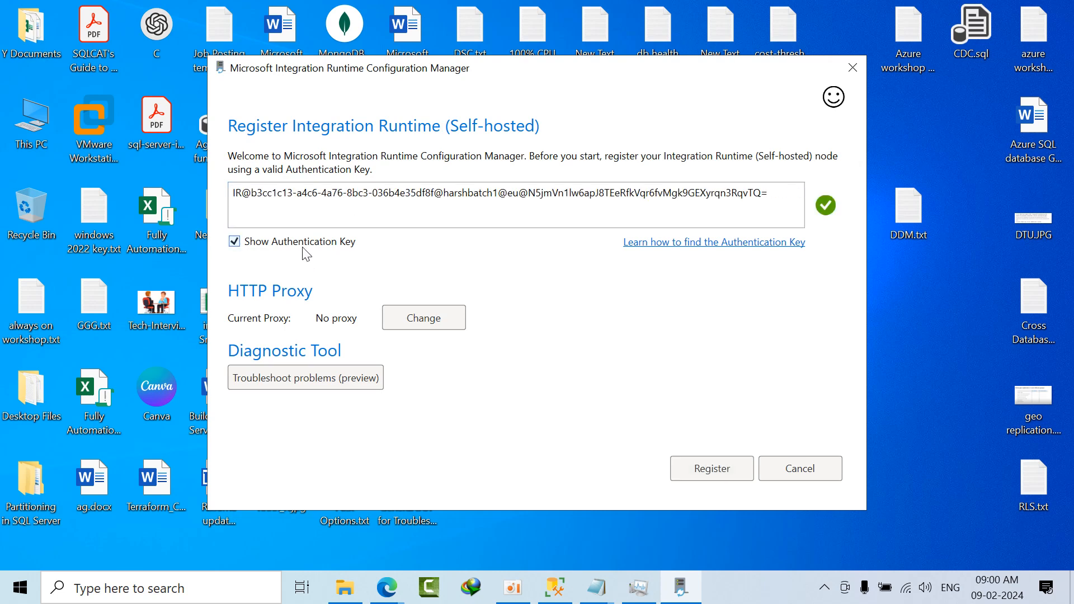
click(724, 479)
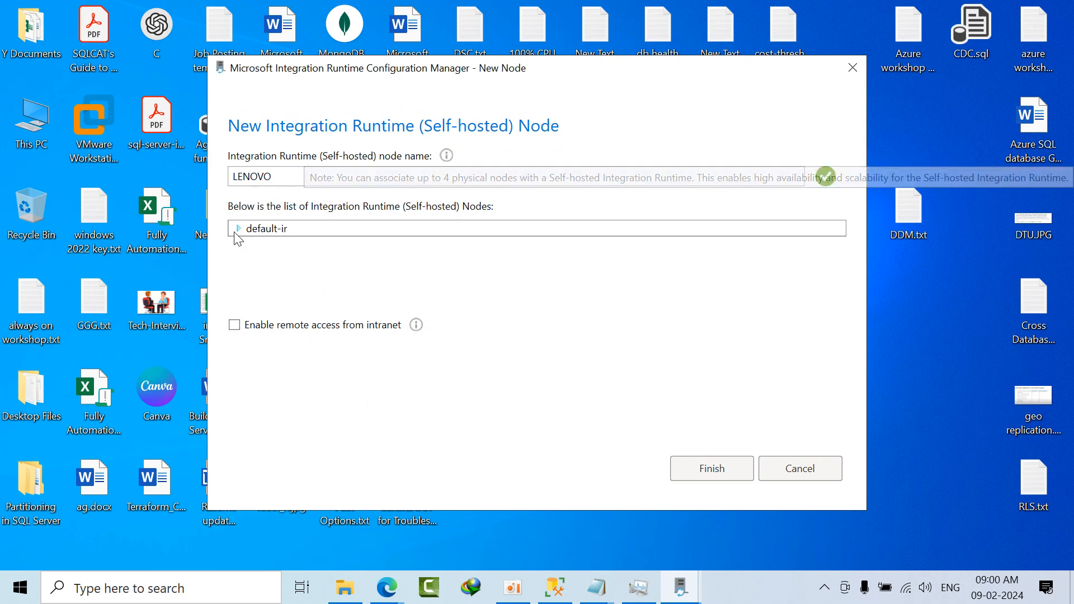
Step: Check the computer's name with the hostname command in Command Prompt, and minimize the console
click(175, 594)
text(cmd)
key(Return)
text(hostname)
key(Return)
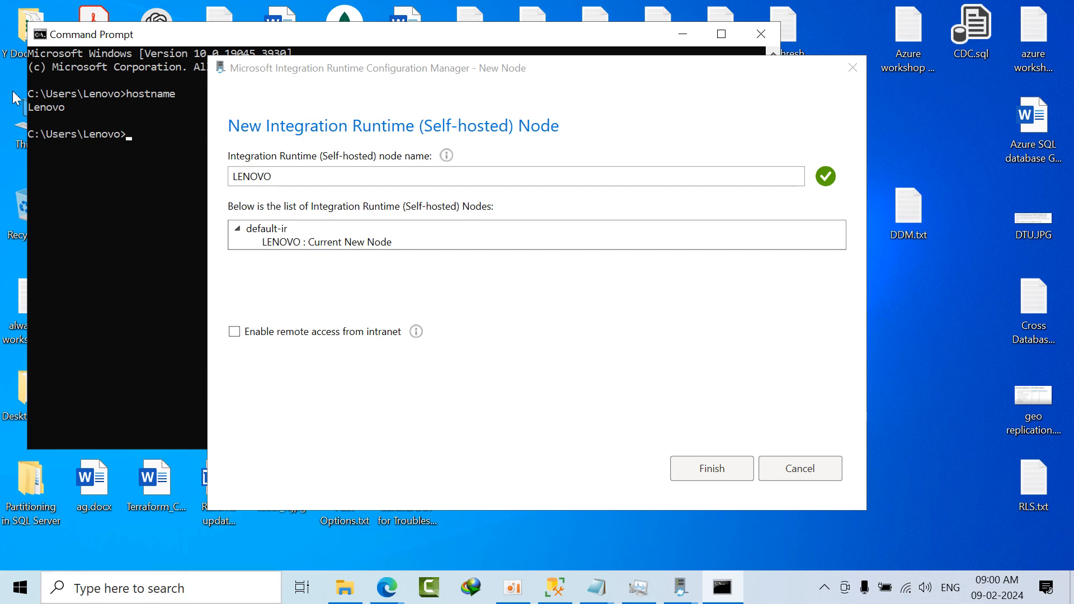
click(683, 34)
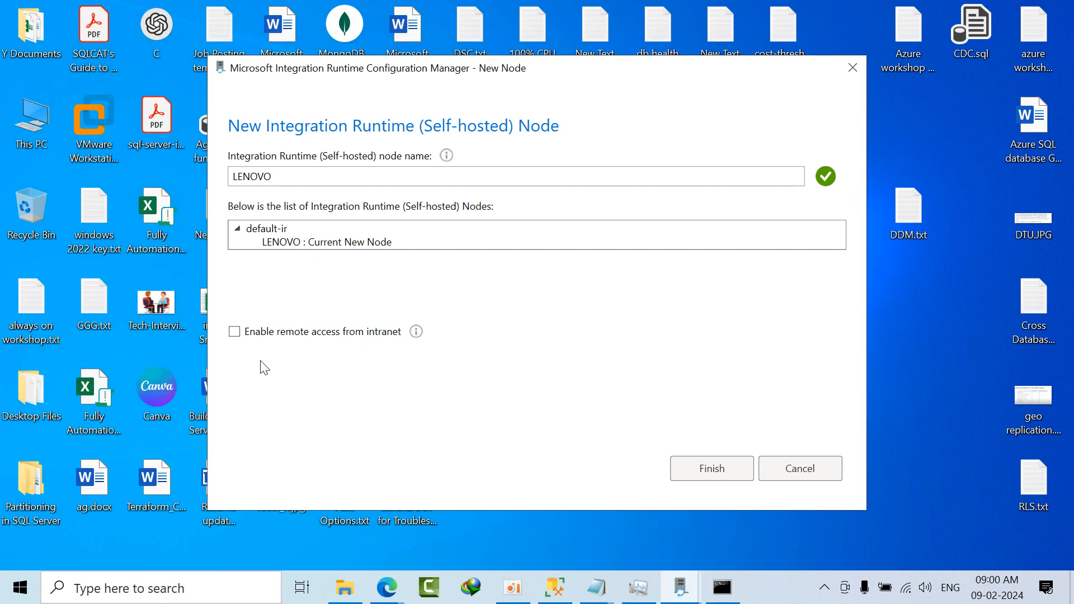
Step: Finish registering the LENOVO node under default-ir and launch Configuration Manager
click(708, 467)
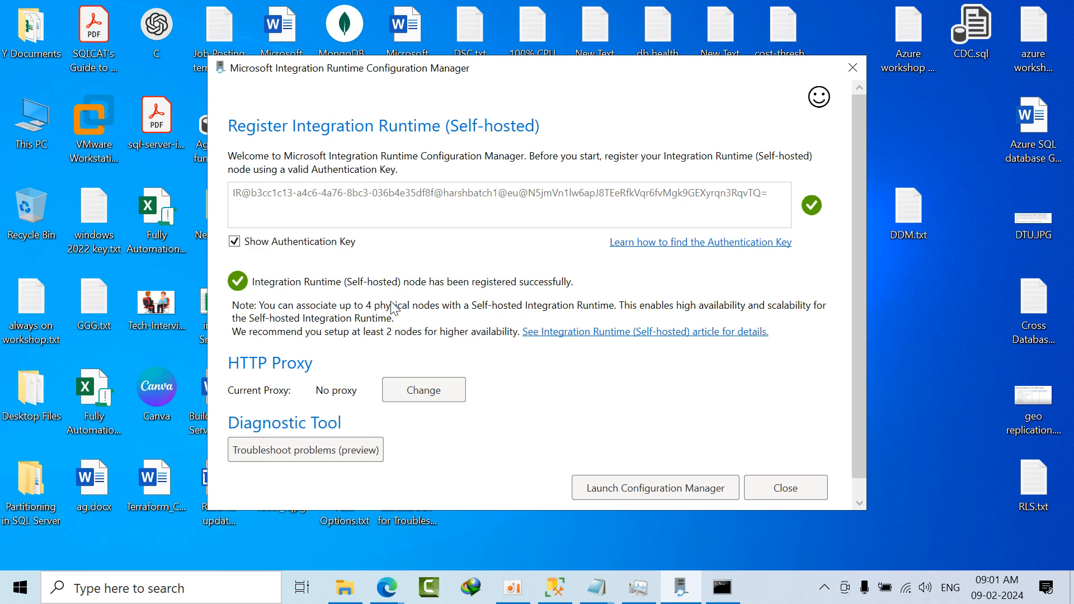
click(692, 492)
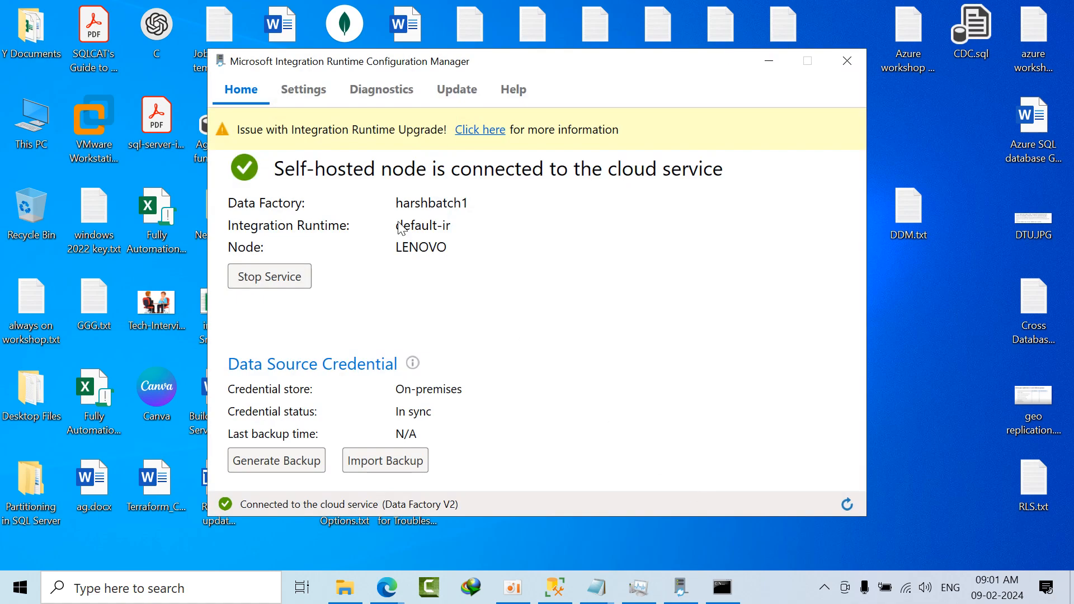
Step: Open the details of the Integration Runtime upgrade issue and examine the linked .NET Framework 4.8 offline installer page
click(481, 132)
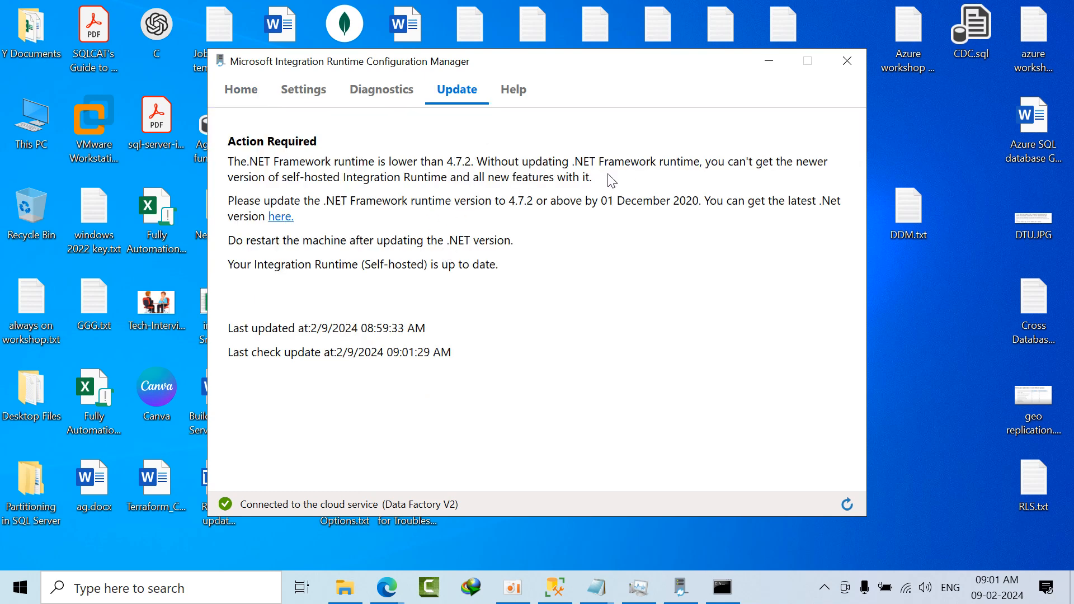
click(282, 220)
click(796, 7)
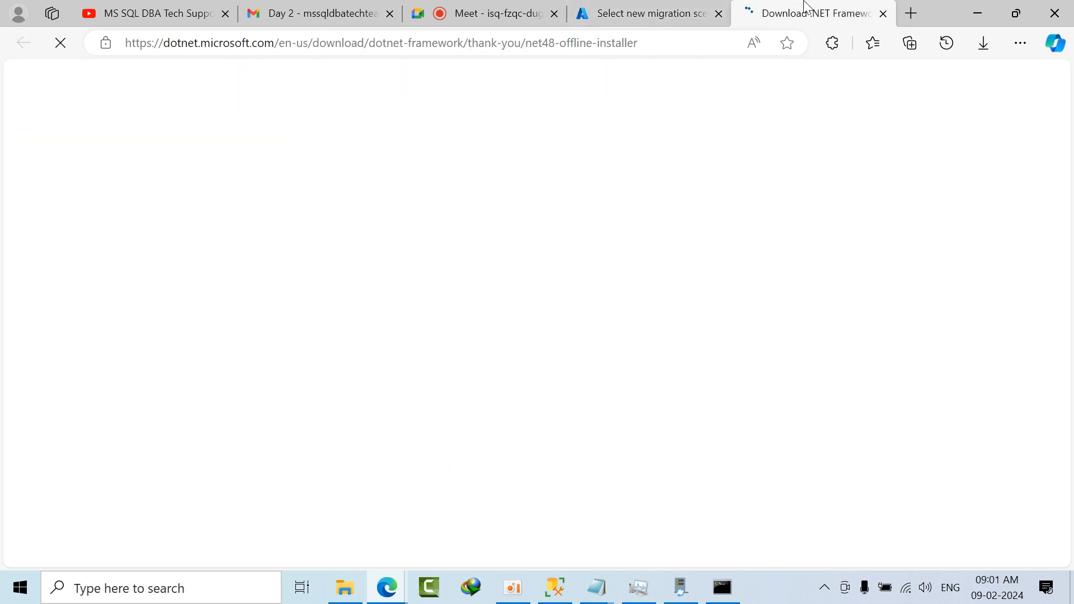
scroll(616, 240, down, 10)
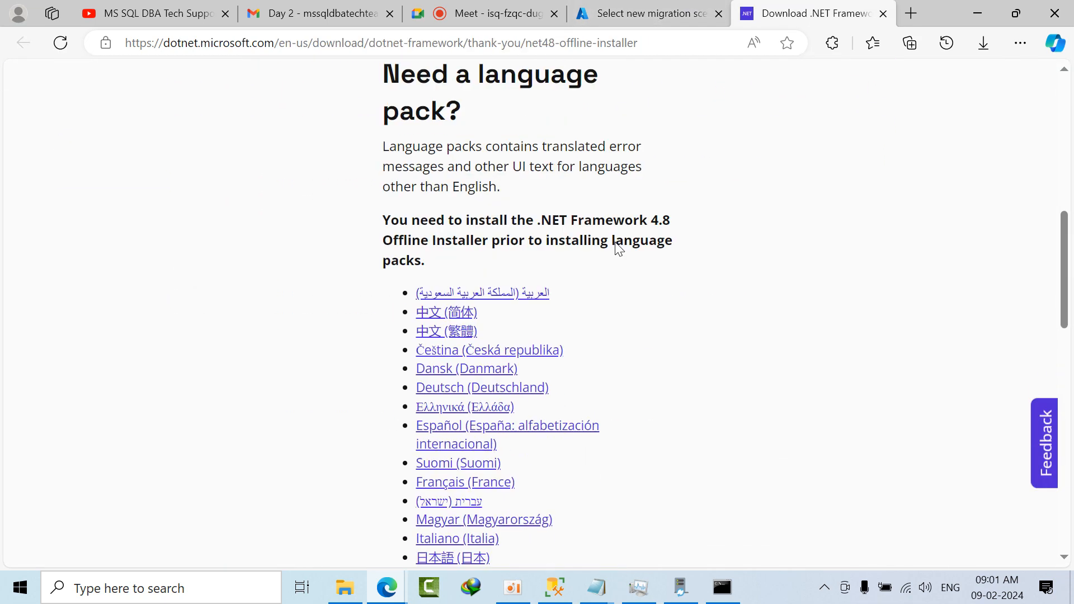
scroll(615, 249, down, 3)
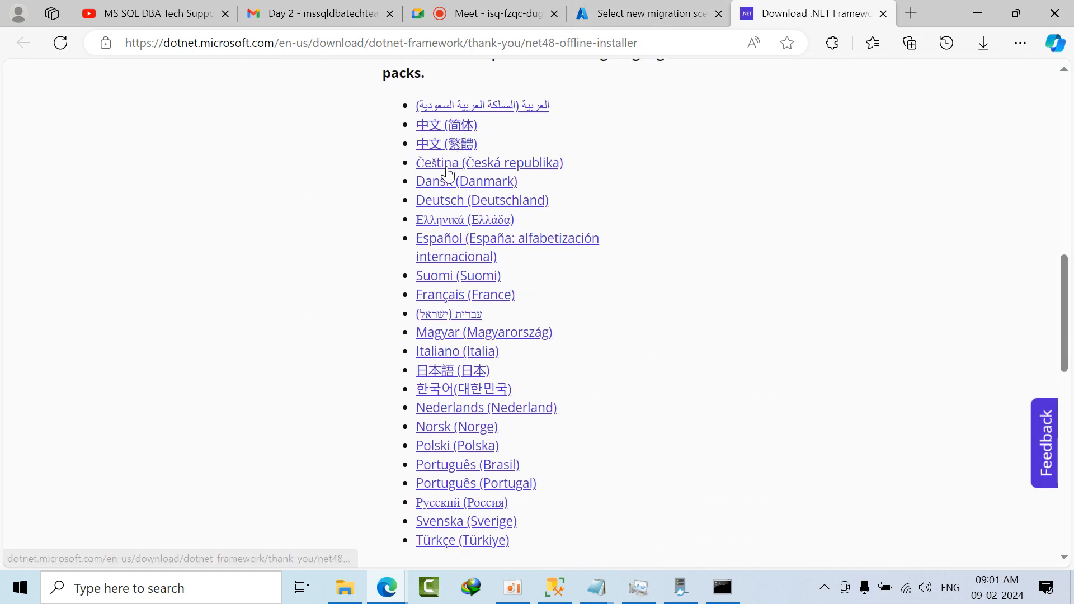
scroll(453, 299, down, 3)
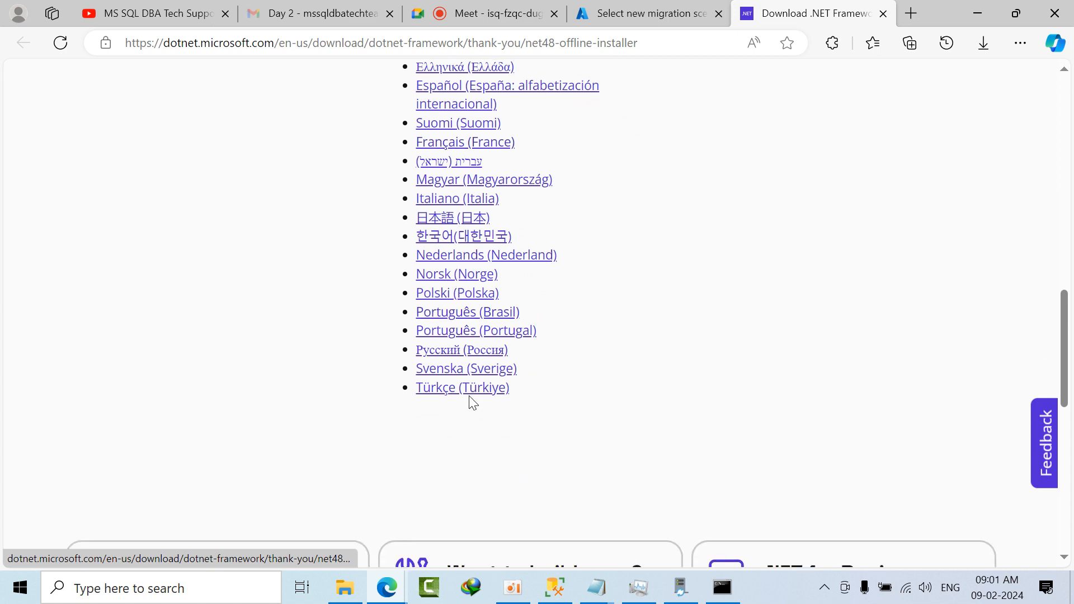
scroll(470, 399, up, 2)
scroll(468, 401, up, 2)
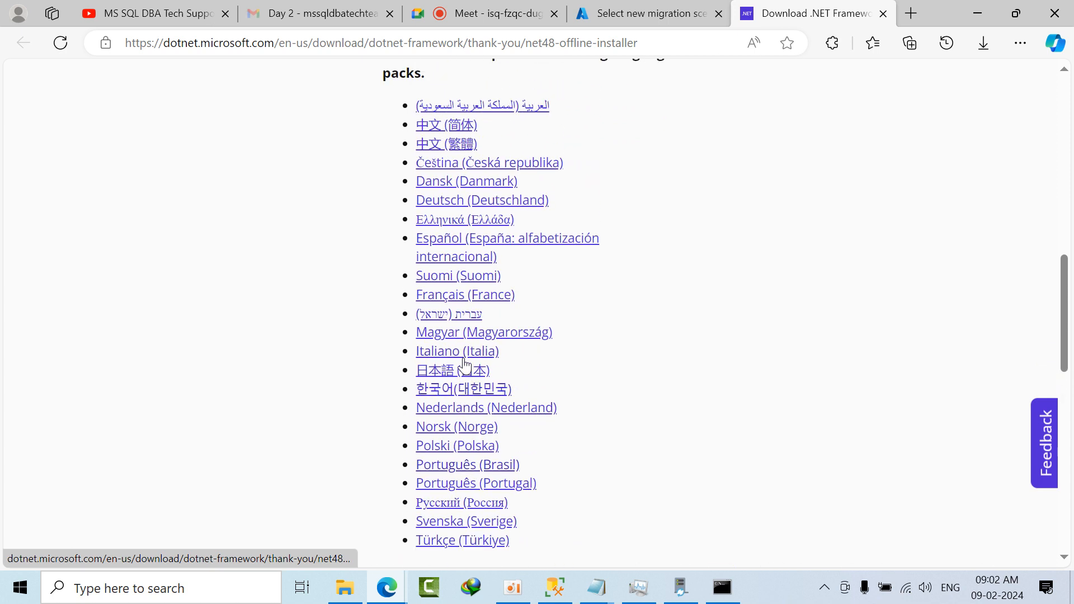
scroll(465, 290, up, 2)
scroll(463, 289, up, 2)
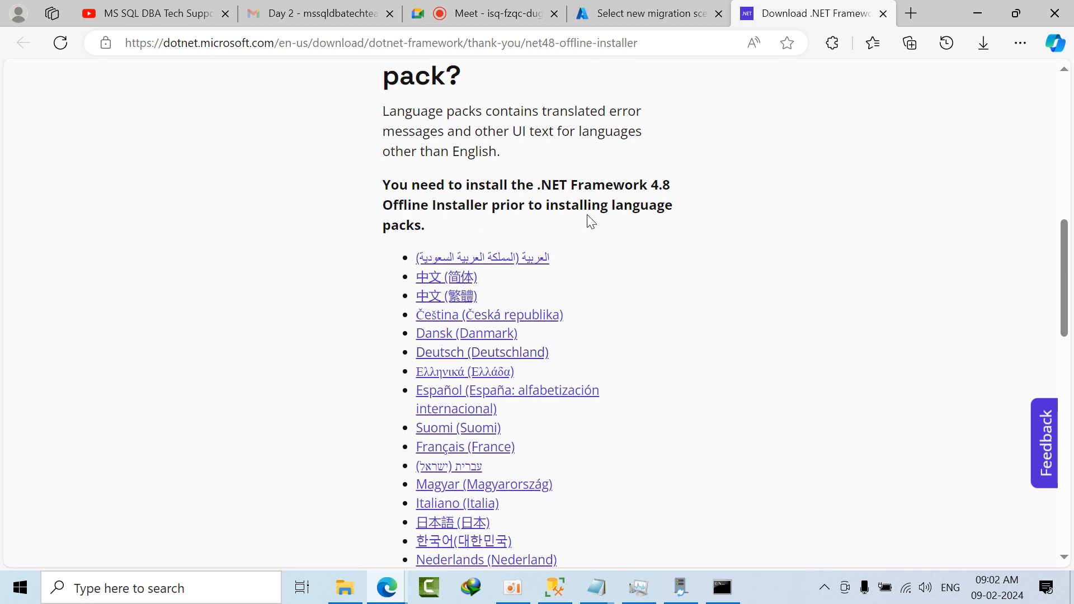
scroll(591, 264, down, 20)
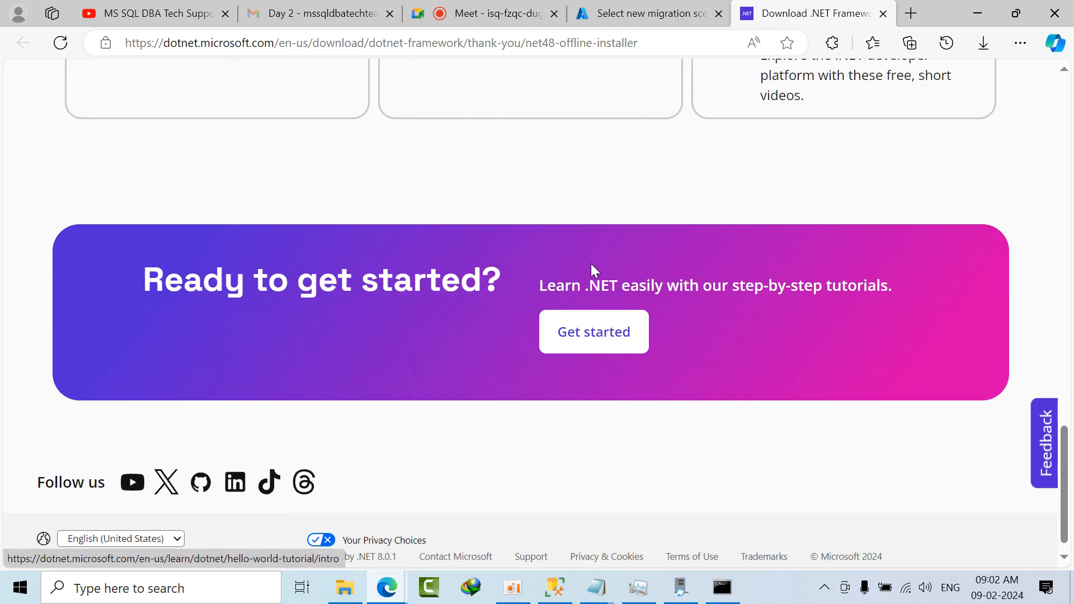
scroll(590, 263, up, 4)
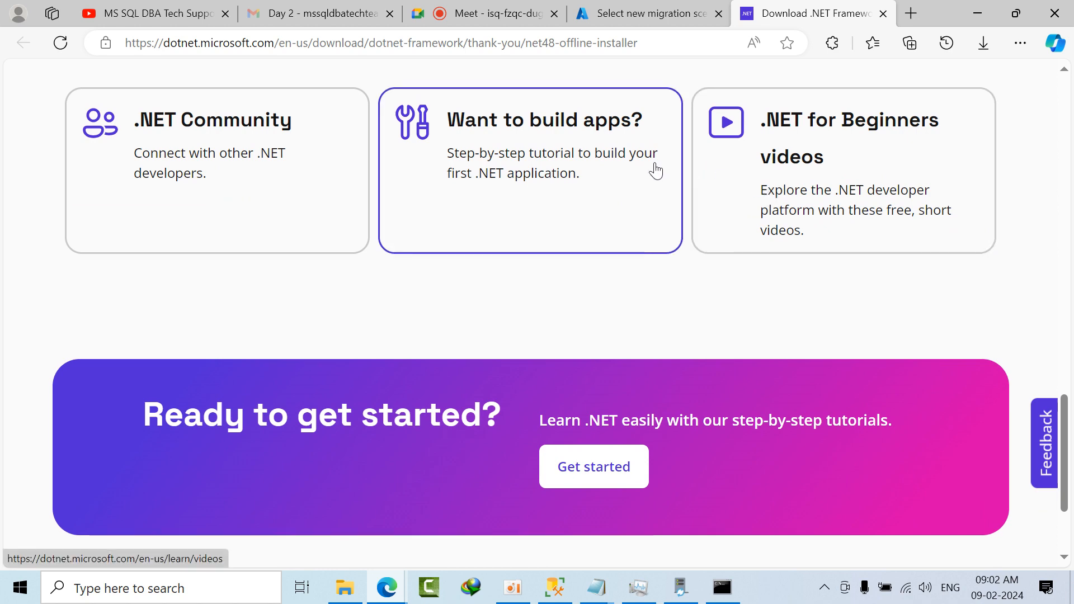
scroll(265, 183, down, 3)
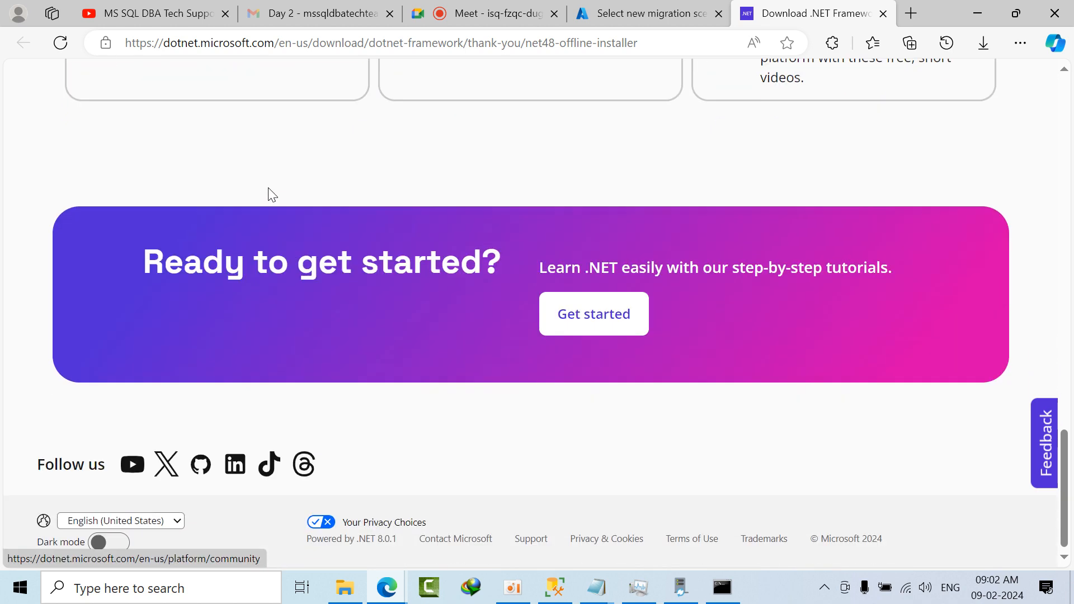
scroll(306, 218, up, 13)
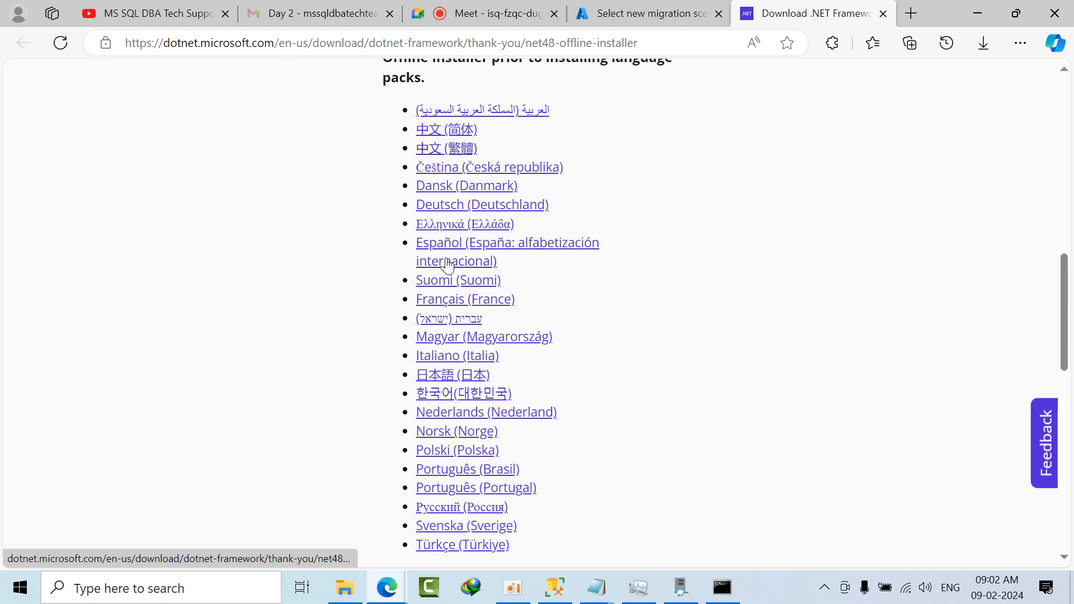
scroll(447, 268, down, 5)
Step: Return to the harshbatch1 migration service in the Azure portal and start a new migration
click(690, 6)
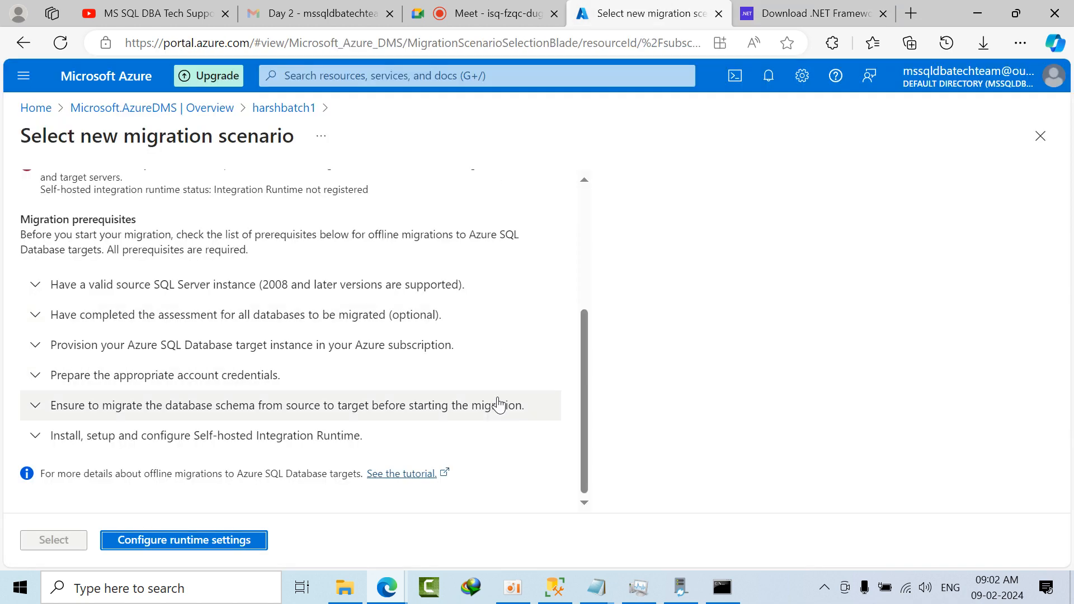
click(287, 112)
click(619, 134)
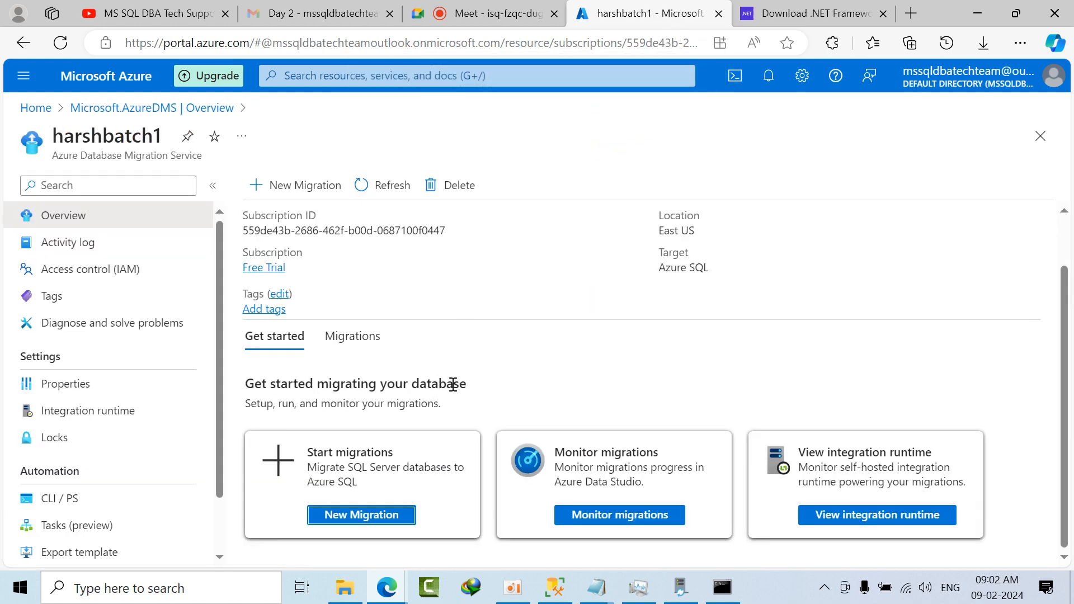
click(297, 184)
scroll(322, 321, down, 4)
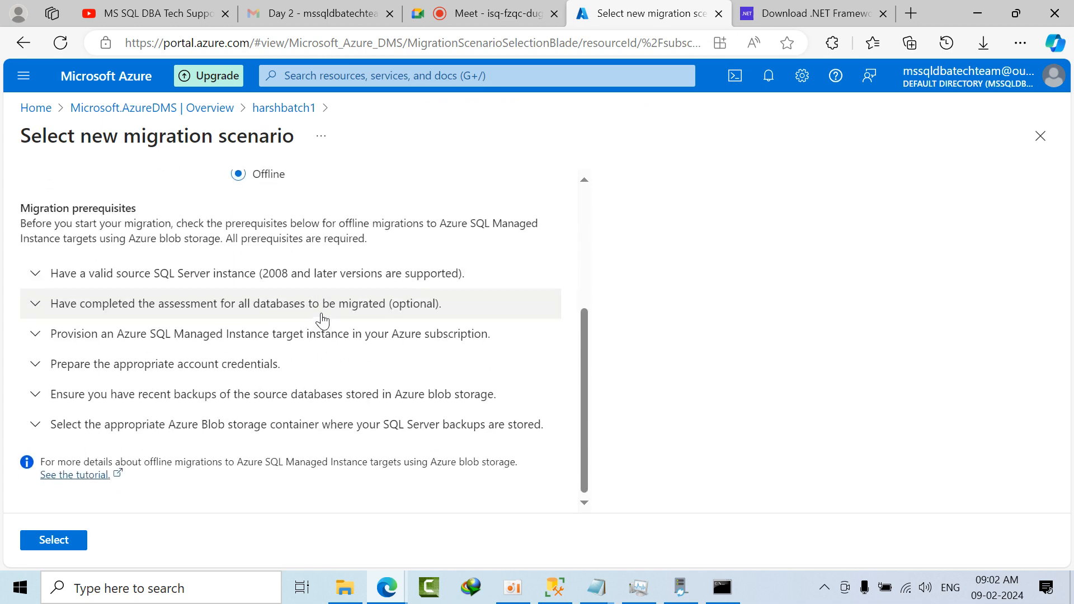
scroll(279, 263, up, 4)
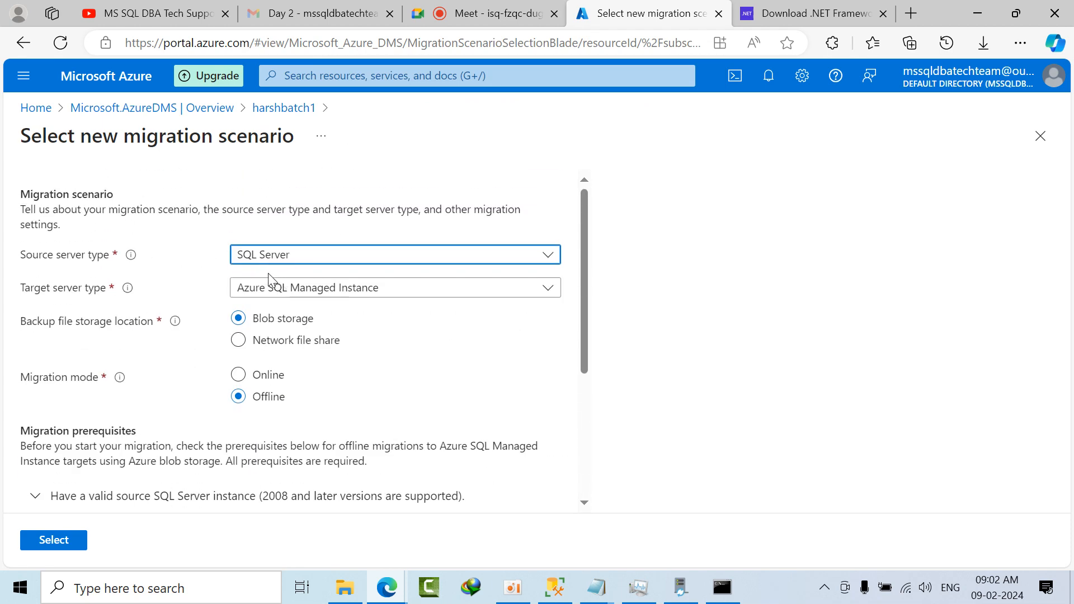
Step: Set the migration's target server type to Azure SQL Database and open the integration runtime configuration
click(239, 374)
click(280, 287)
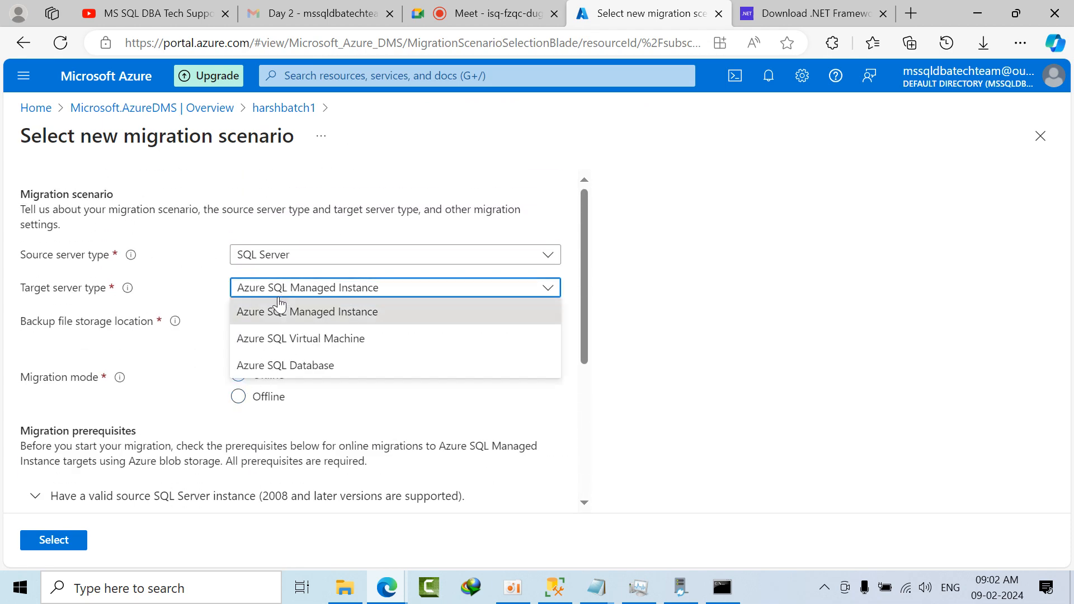
click(276, 365)
scroll(235, 442, down, 3)
click(195, 540)
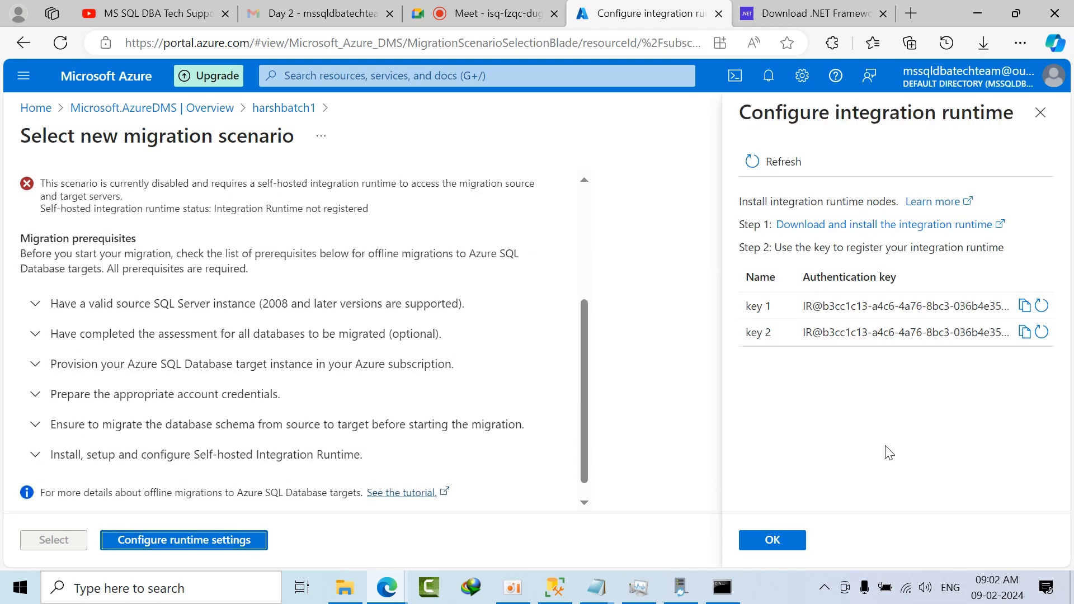
Step: Close the integration runtime configuration and continue with the offline migration scenario for Azure SQL Database
click(795, 545)
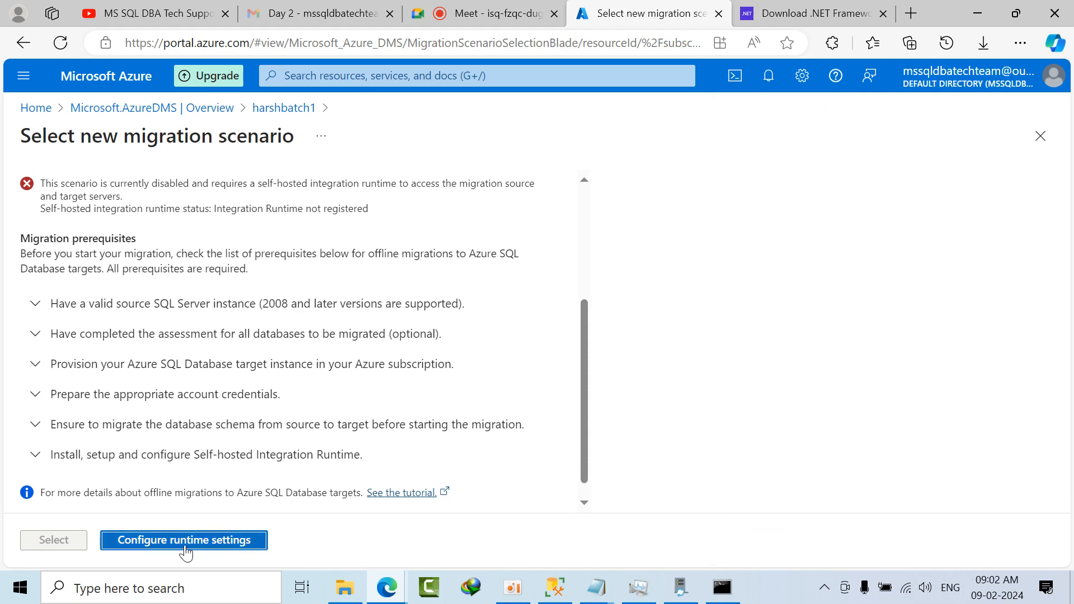
scroll(168, 473, down, 1)
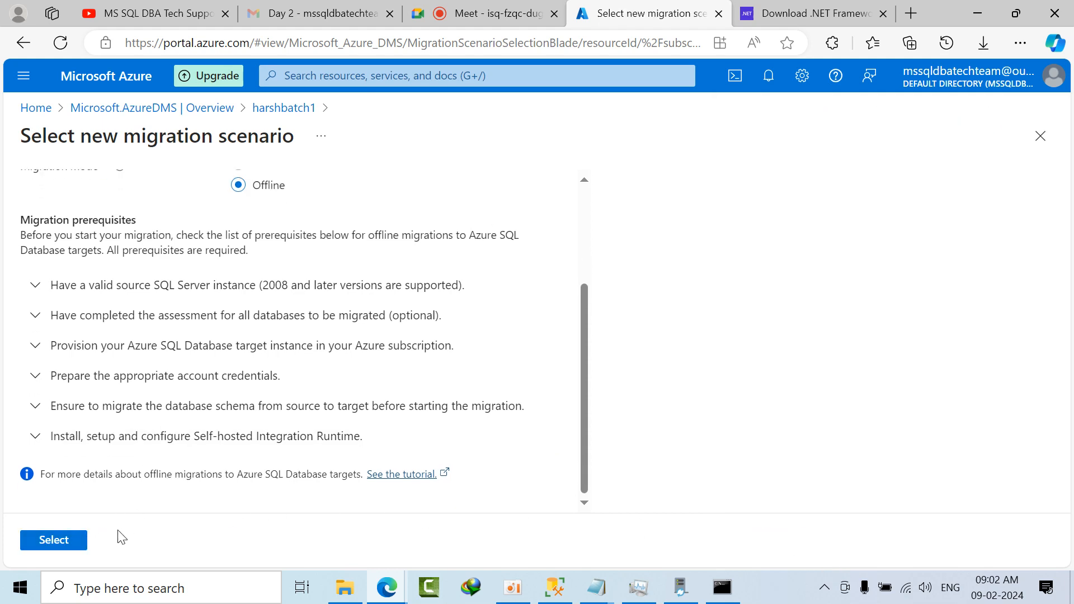
click(54, 541)
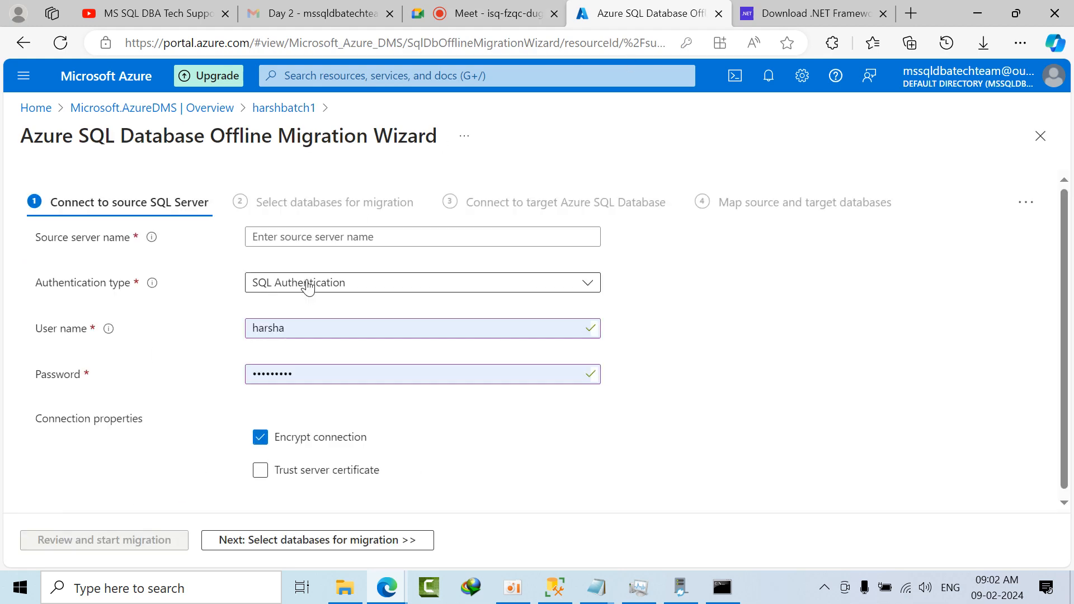
Step: Switch to SQL Server Management Studio and copy the LENOVO server name from the recent servers offered for a new connection
click(285, 238)
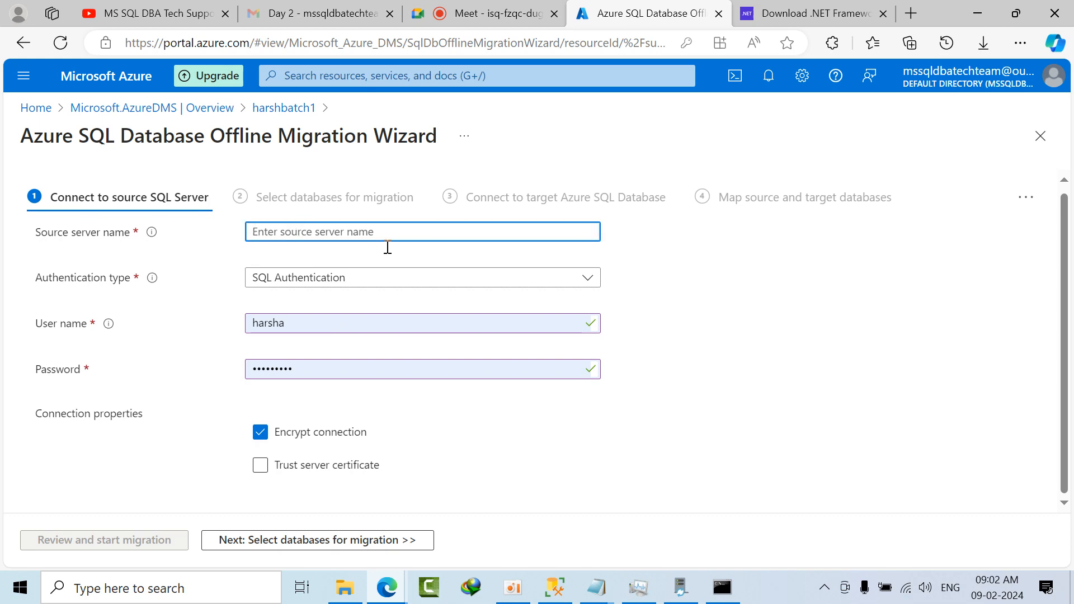
click(554, 587)
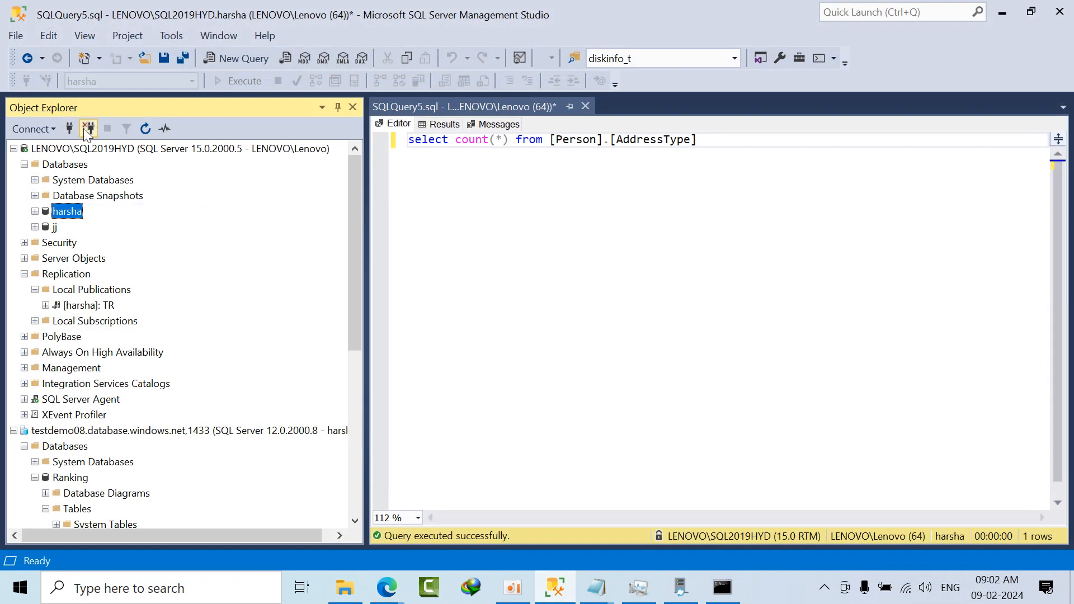
click(69, 128)
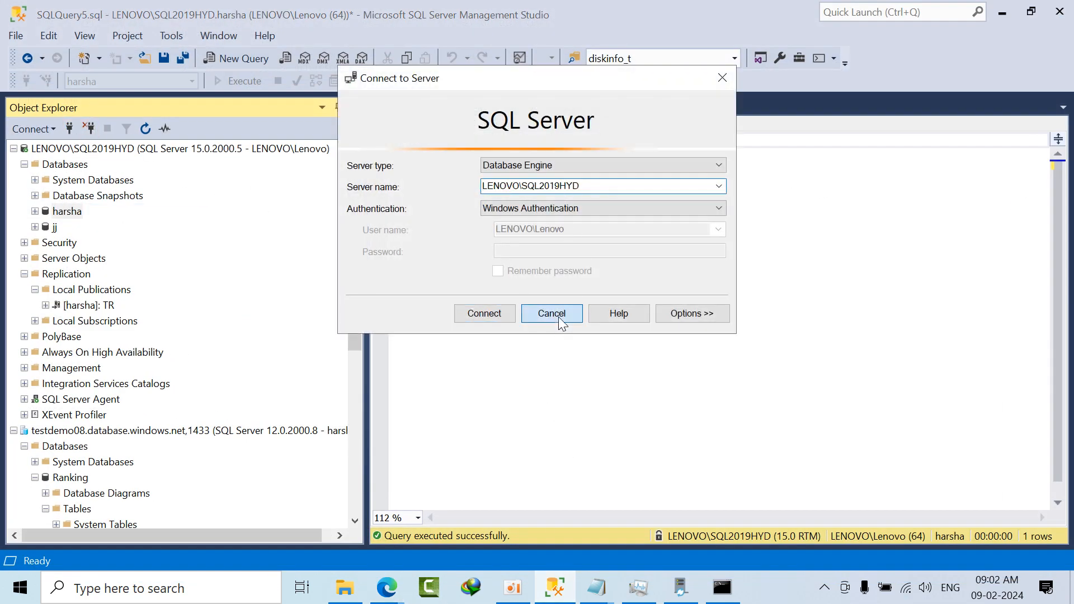
click(558, 316)
click(69, 128)
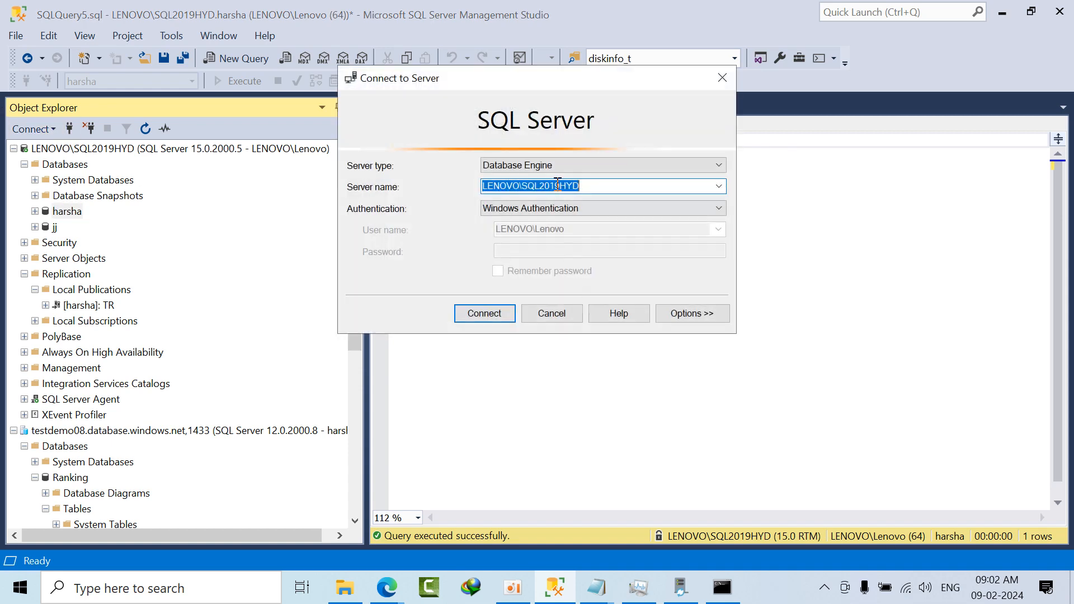
click(719, 186)
click(535, 218)
click(551, 312)
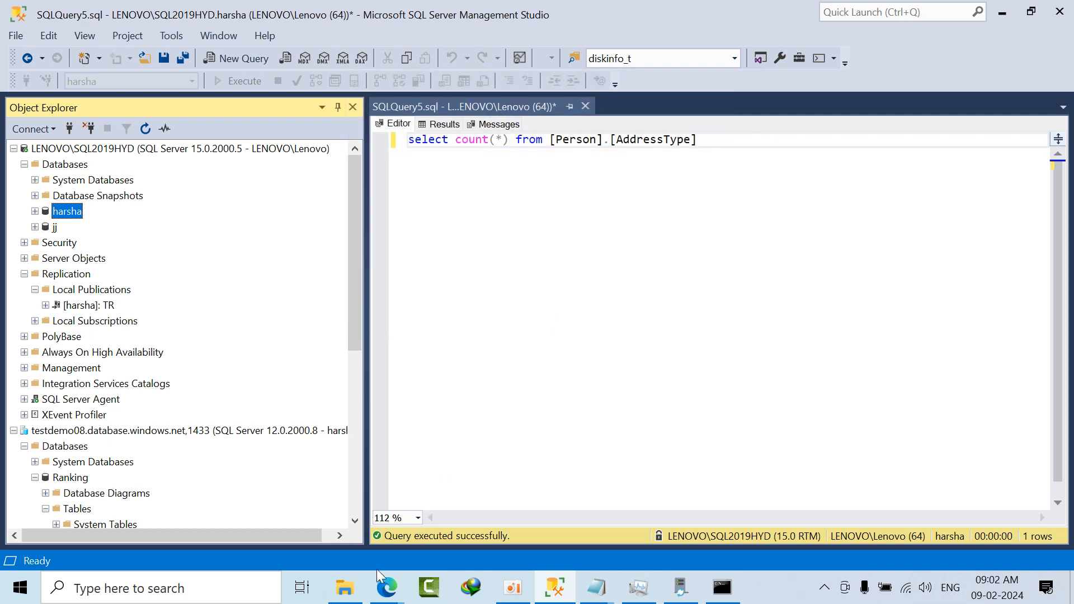
Step: Return to the migration wizard, set the source server name to LENOVO, and choose SQL Authentication
mouse_move(386, 587)
click(340, 532)
text(LENOVO)
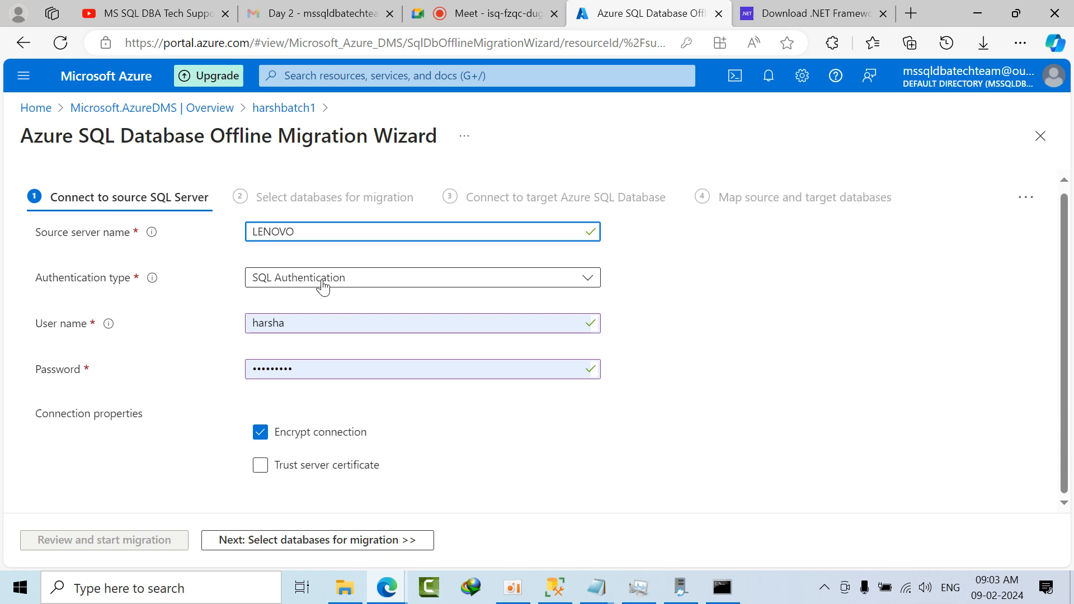
click(322, 282)
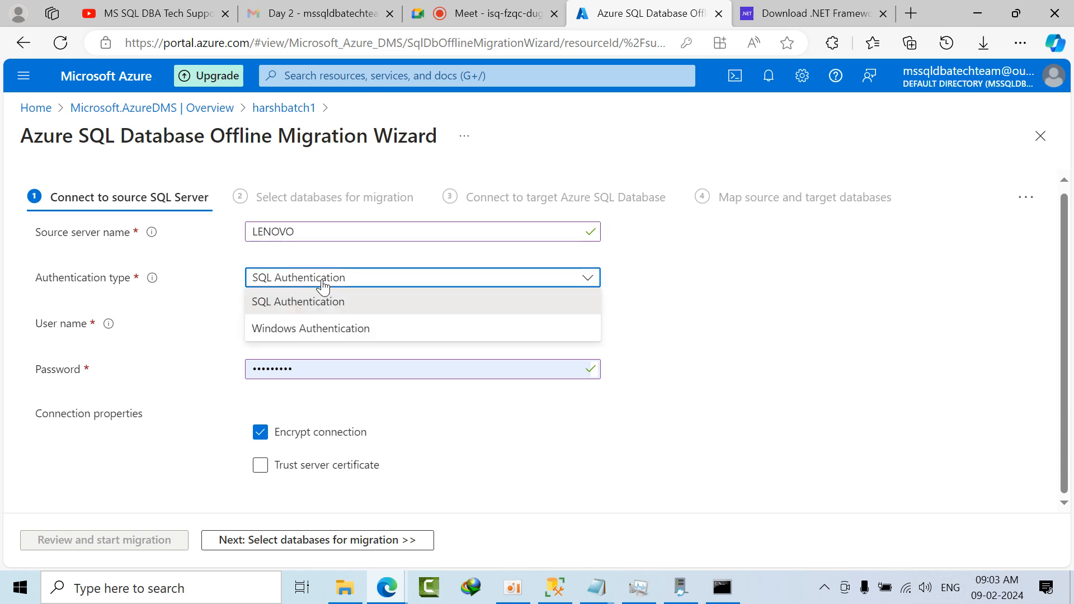
click(300, 309)
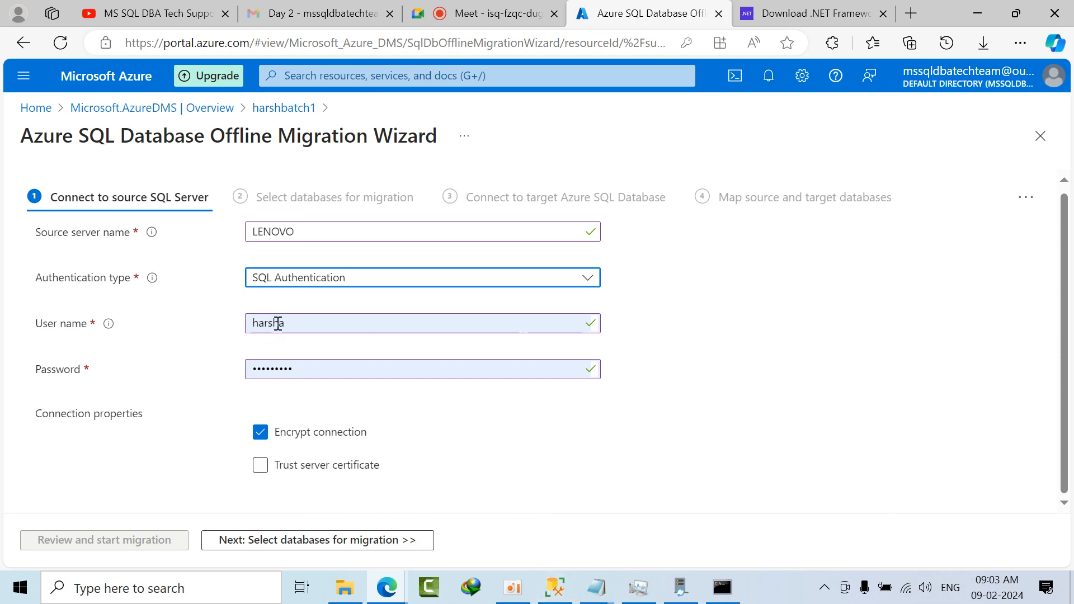
Step: Connect SQL Server Management Studio to the LENOVO database engine with Windows Authentication and return to the migration wizard
click(555, 587)
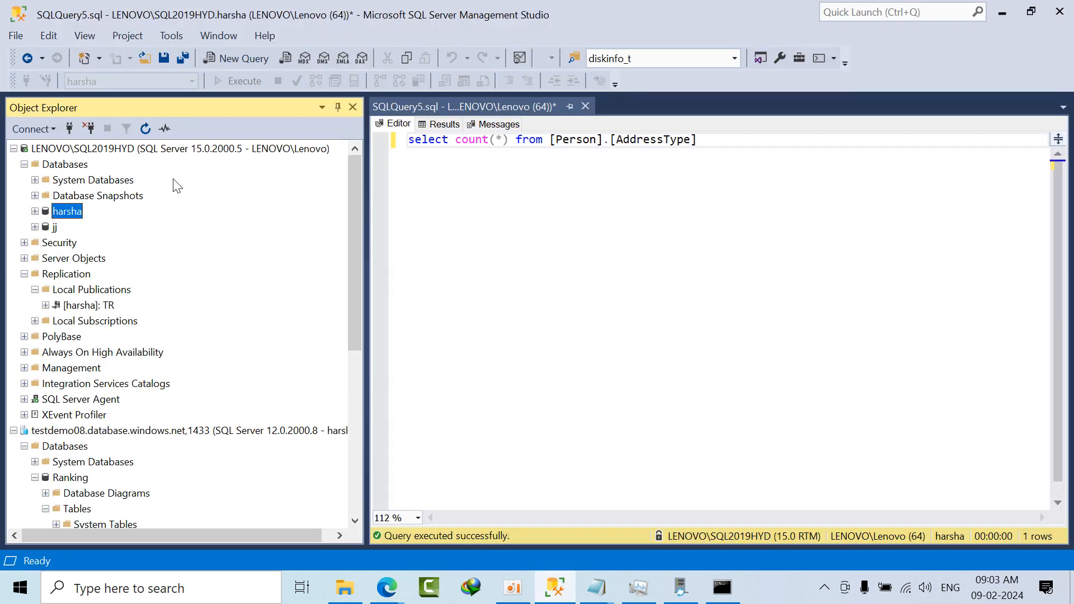
click(70, 128)
click(718, 186)
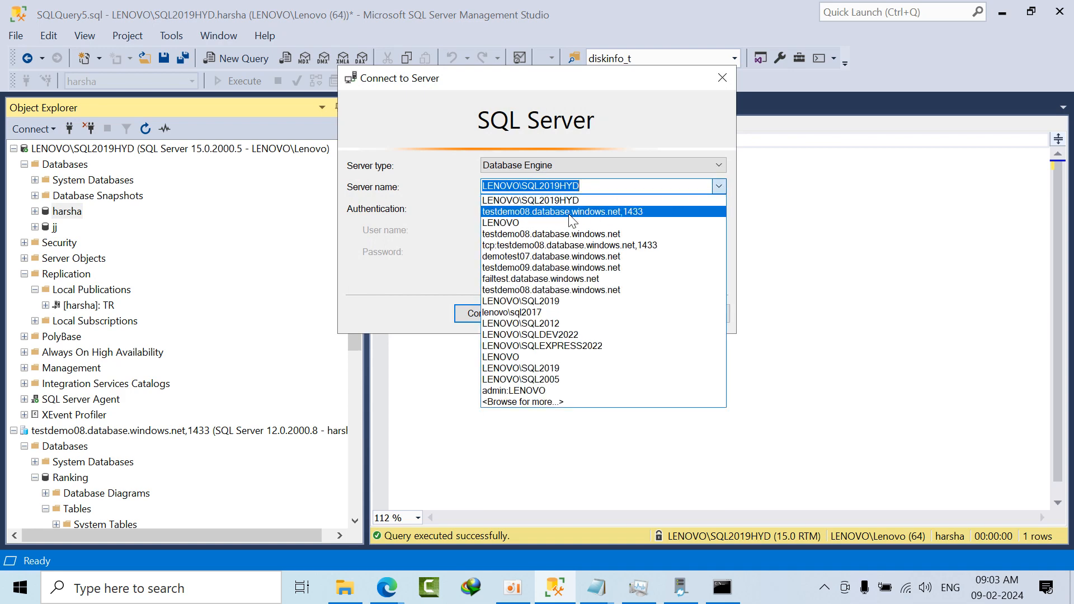
click(542, 223)
click(467, 314)
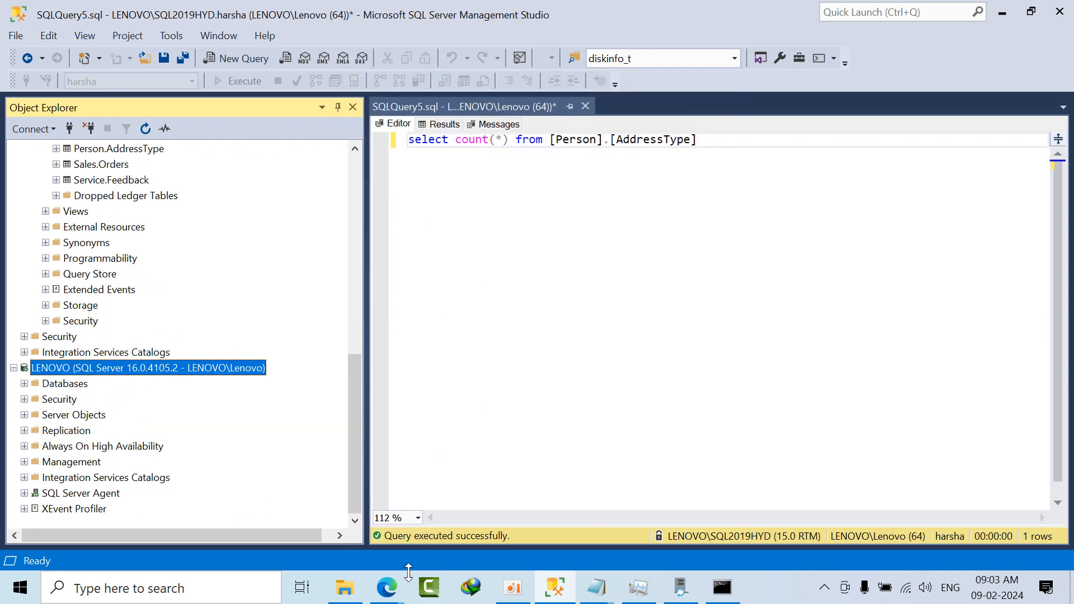
click(380, 564)
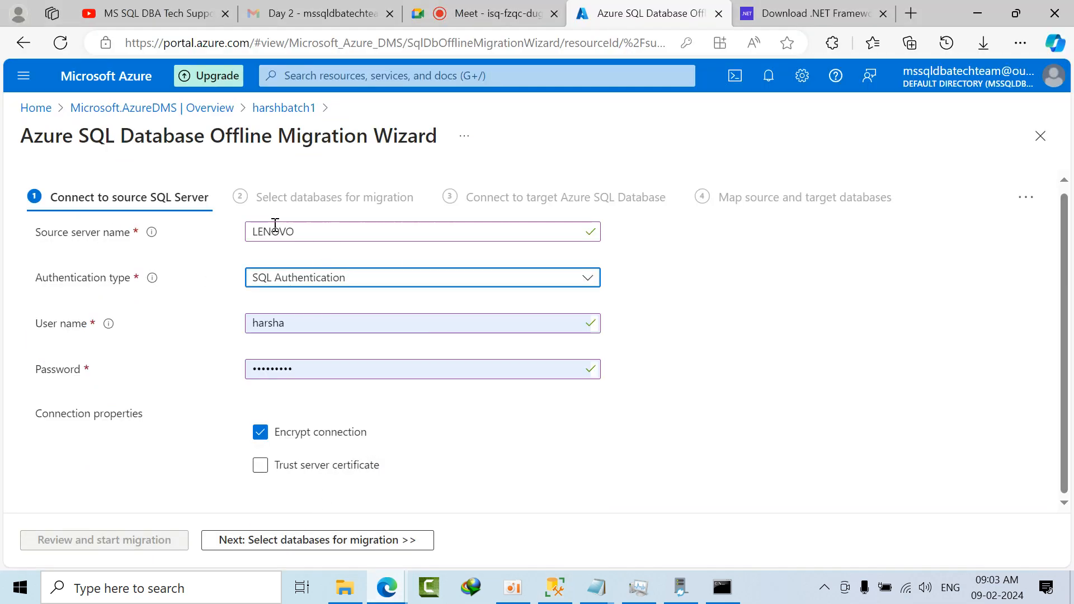
Step: Try to proceed to database selection, examine the validation error detail, and close it
click(295, 549)
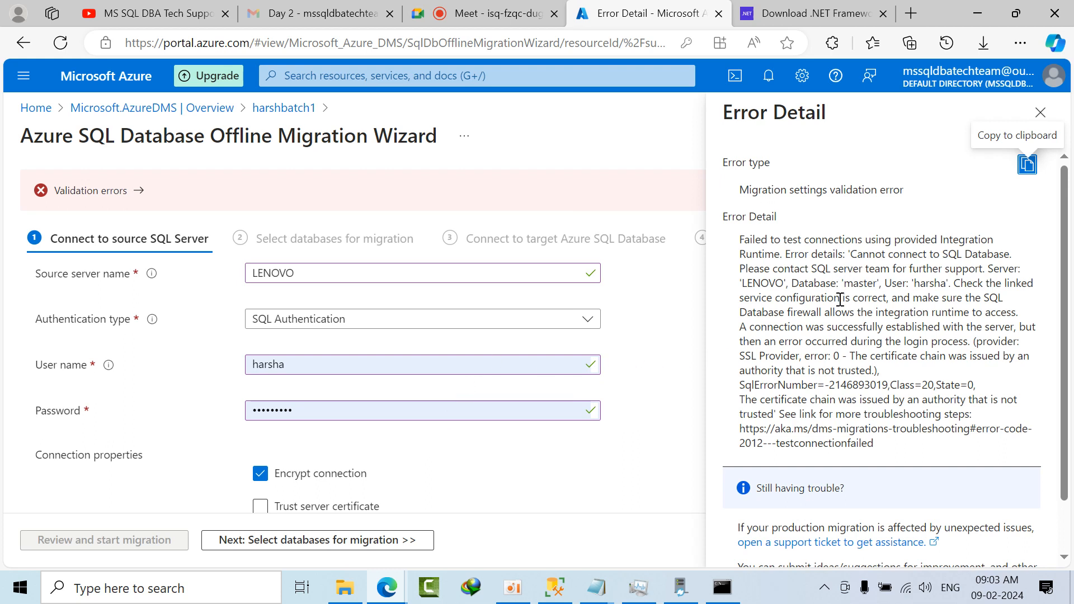
scroll(859, 301, down, 2)
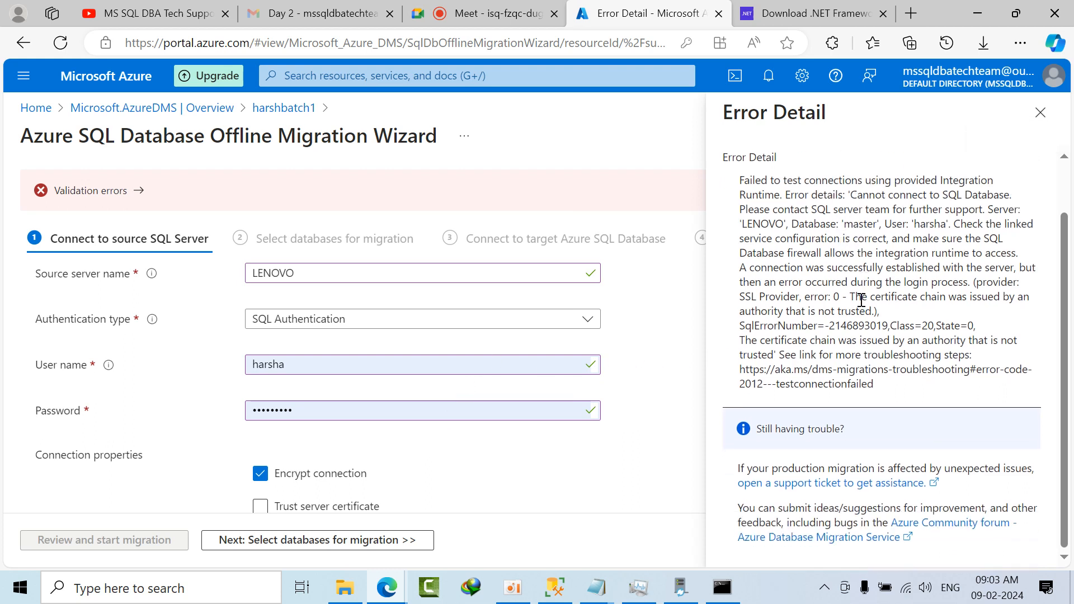
click(1040, 112)
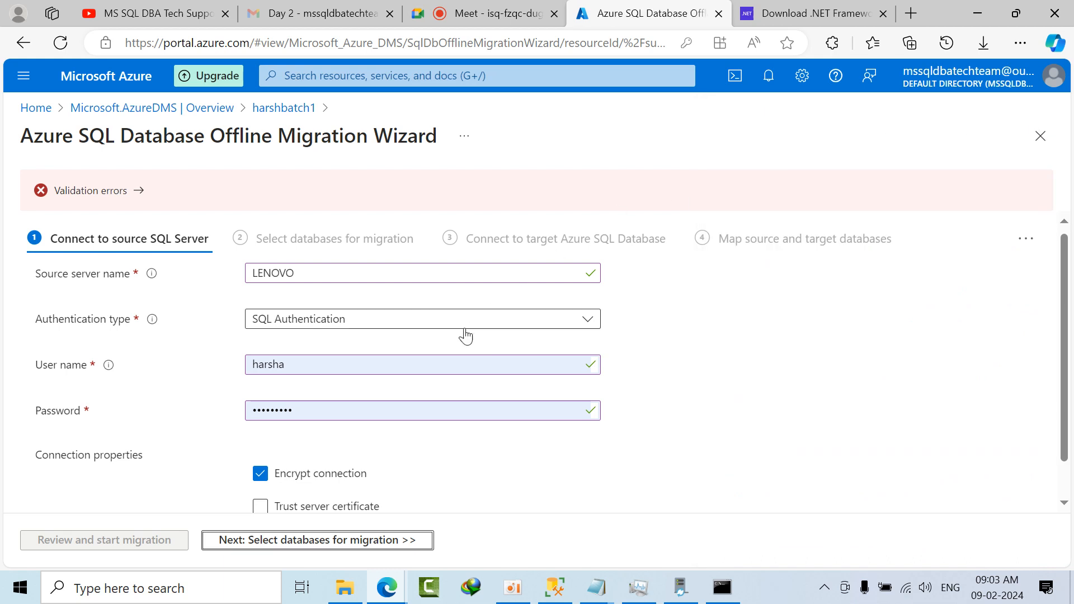
Step: Enable Trust server certificate for the source connection and try again to proceed to database selection
scroll(465, 334, down, 1)
click(260, 464)
click(315, 541)
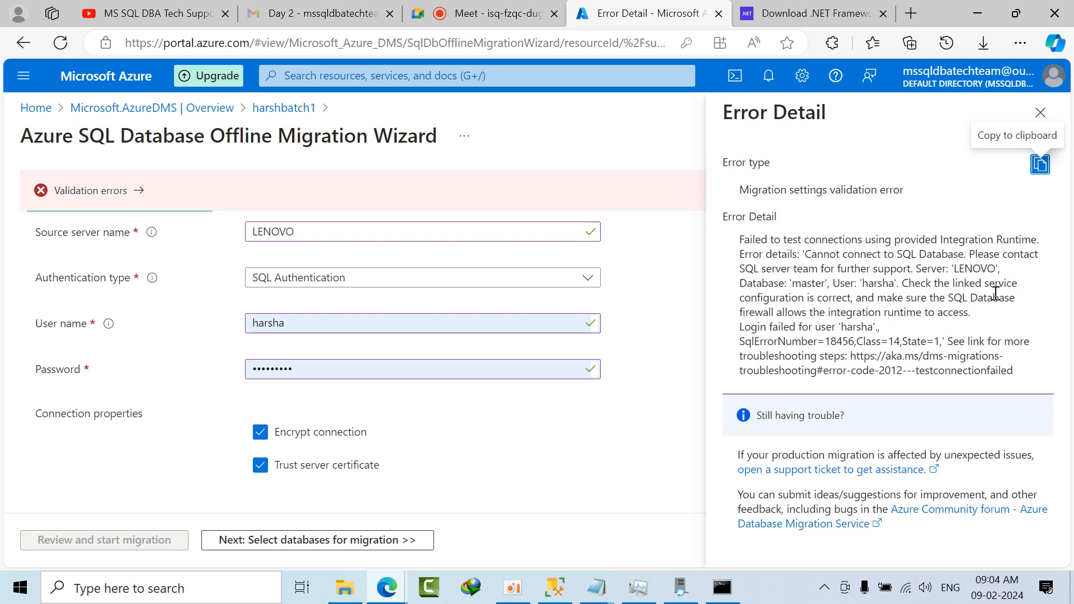
Step: In SQL Server Management Studio, try to connect to LENOVO using SQL Server Authentication with the wizard's user name and a password
click(555, 587)
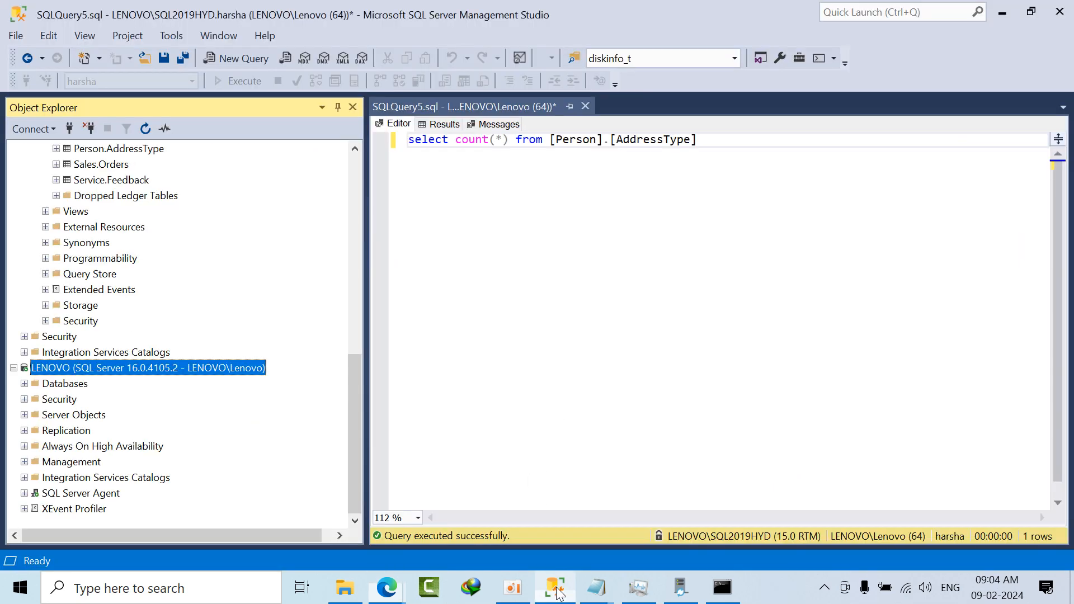
click(68, 129)
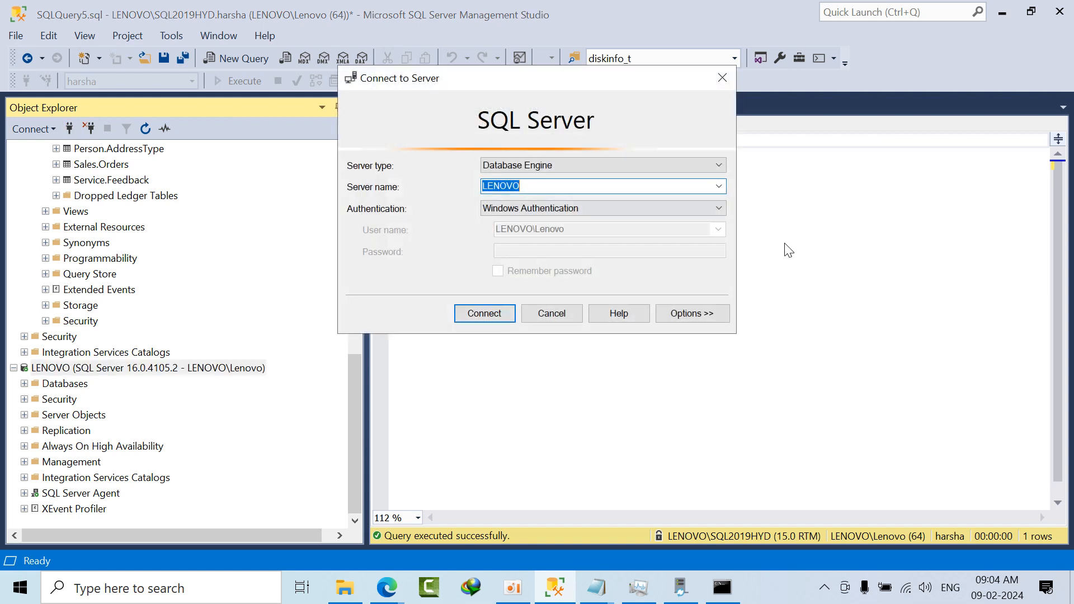
click(694, 207)
click(516, 234)
double_click(545, 227)
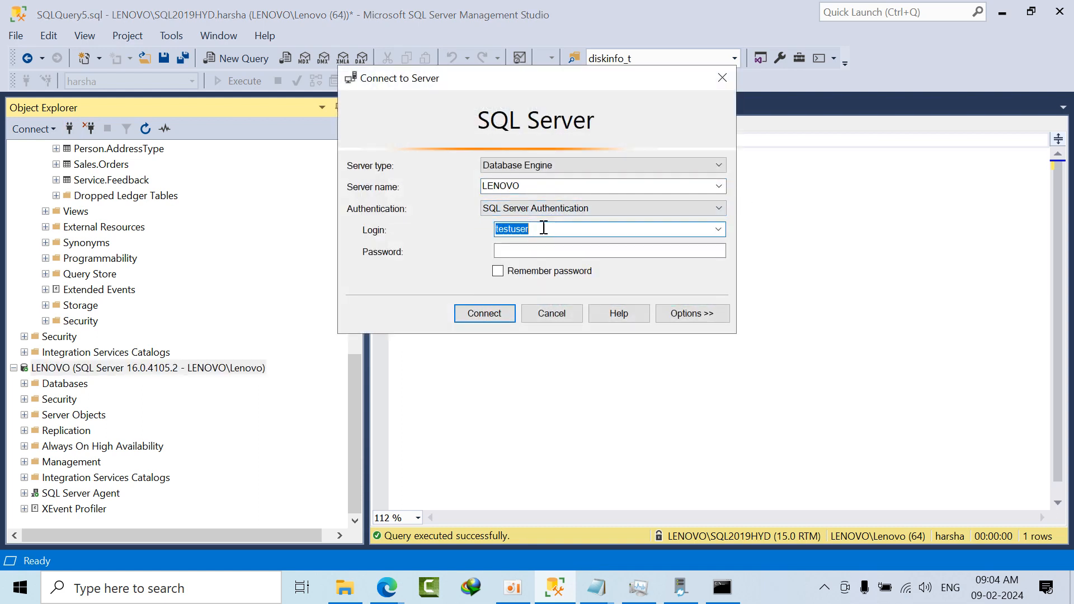
text(harsha)
key(Tab)
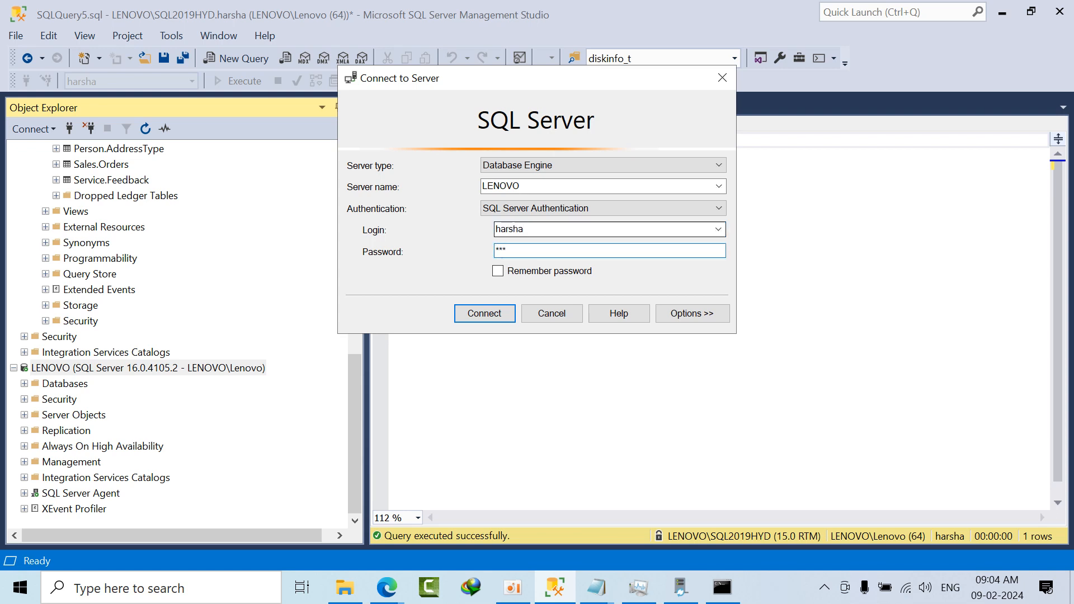
key(Return)
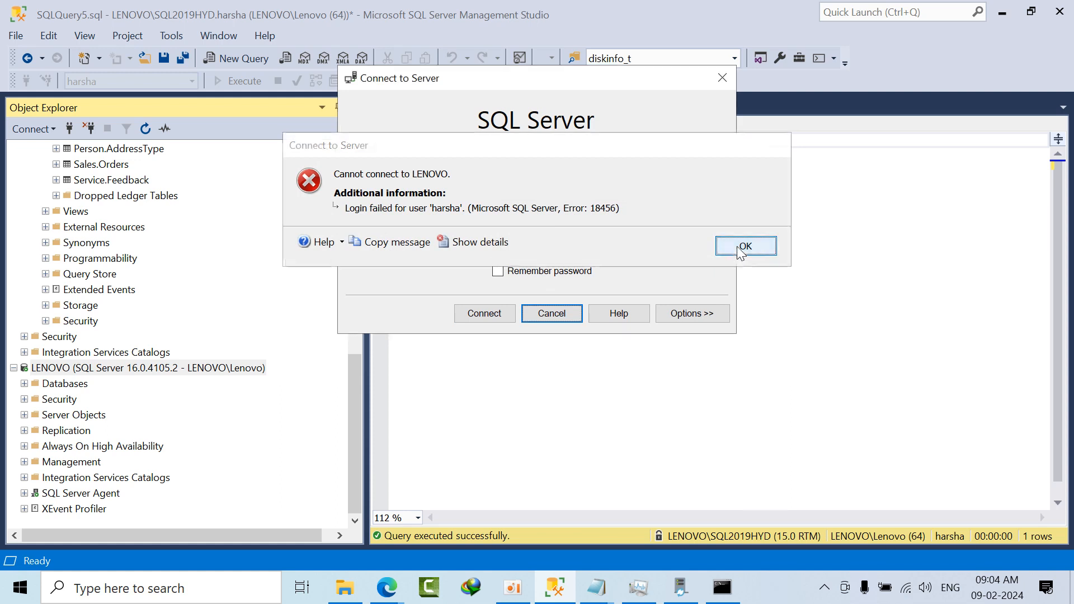
Step: Retry the LENOVO connection with another password for the same login, and abandon the connection attempt
click(733, 251)
text(****)
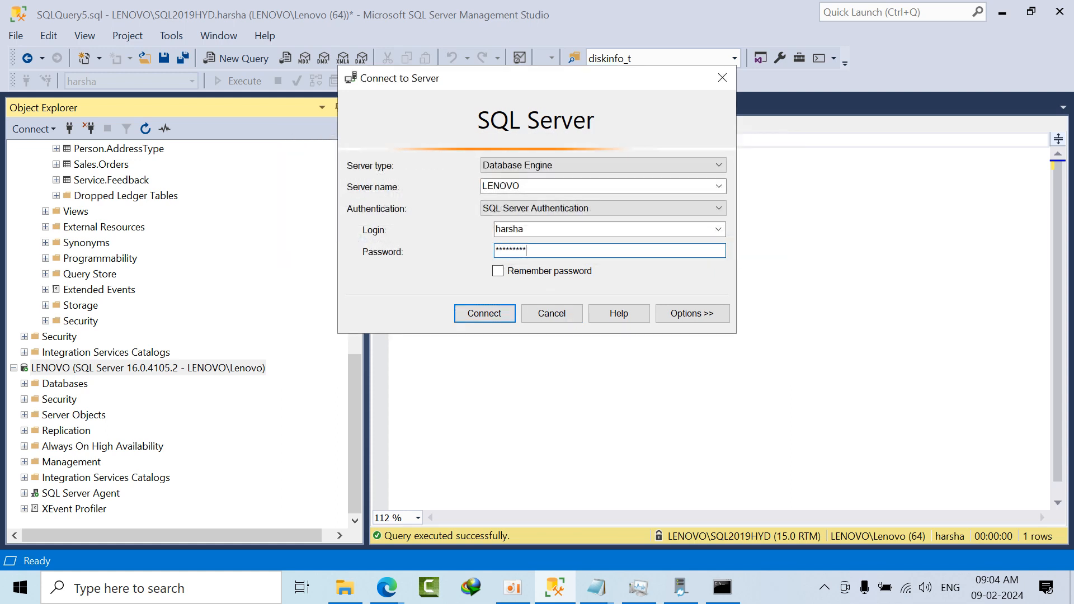
click(484, 314)
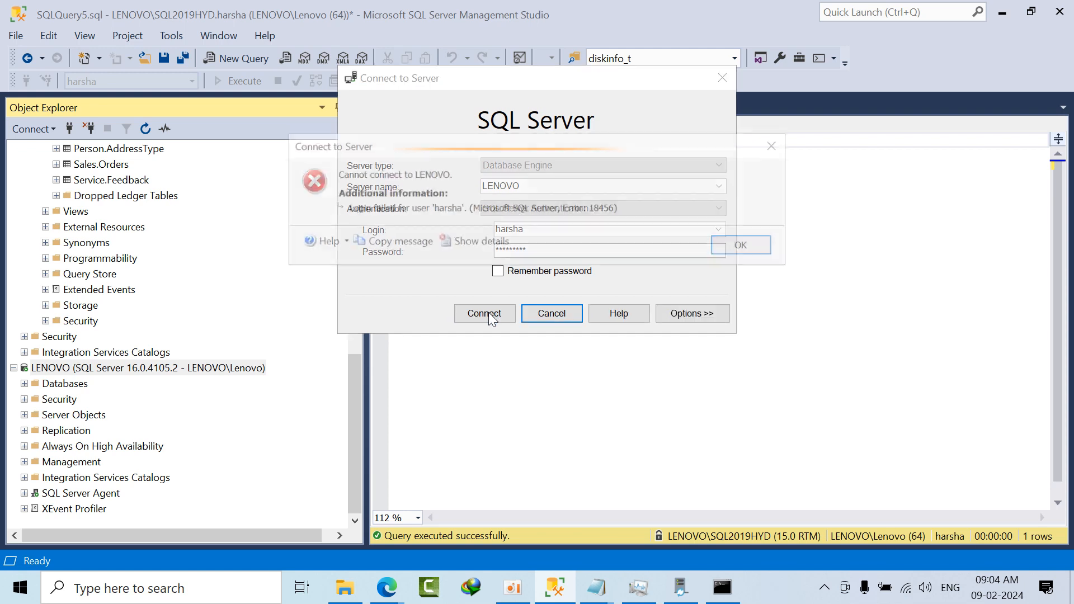
click(735, 255)
click(548, 312)
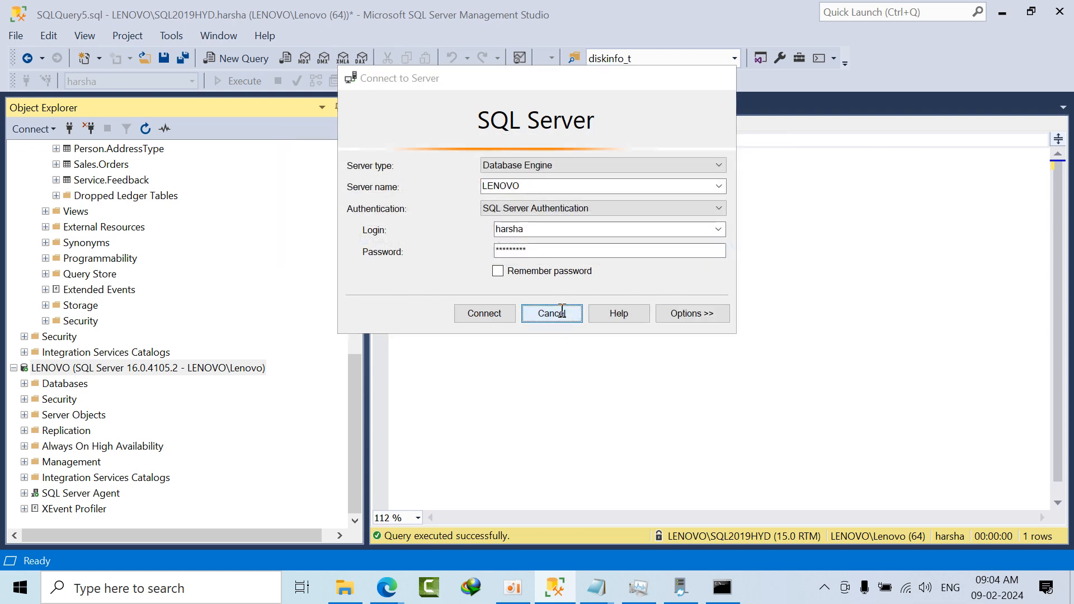
Step: Expand the logins under Security on the LENOVO server to check which ones exist, and return to the migration wizard
double_click(64, 399)
double_click(80, 416)
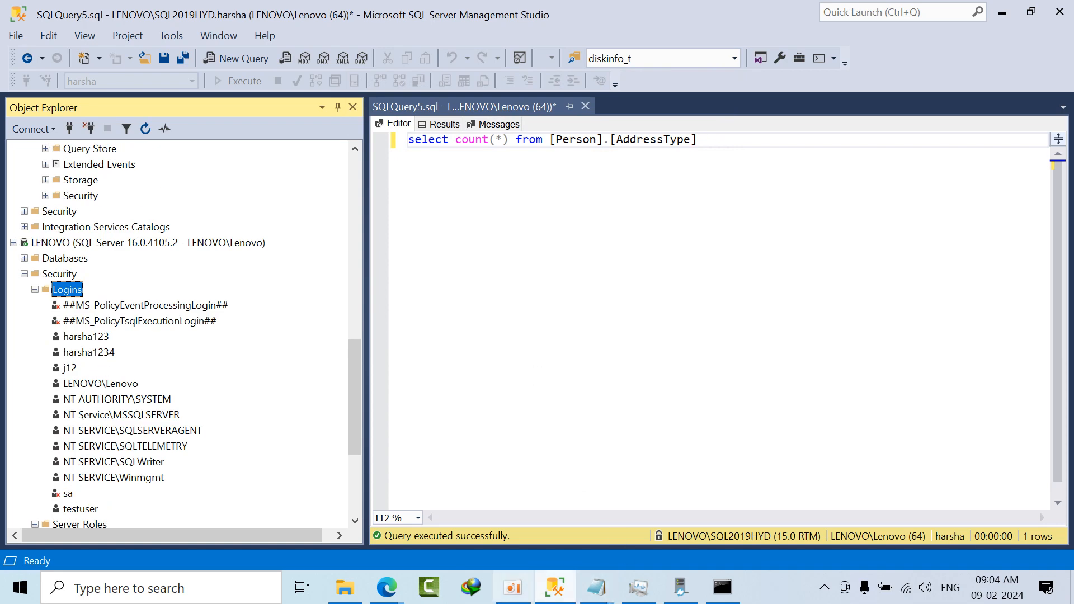
mouse_move(386, 587)
click(366, 494)
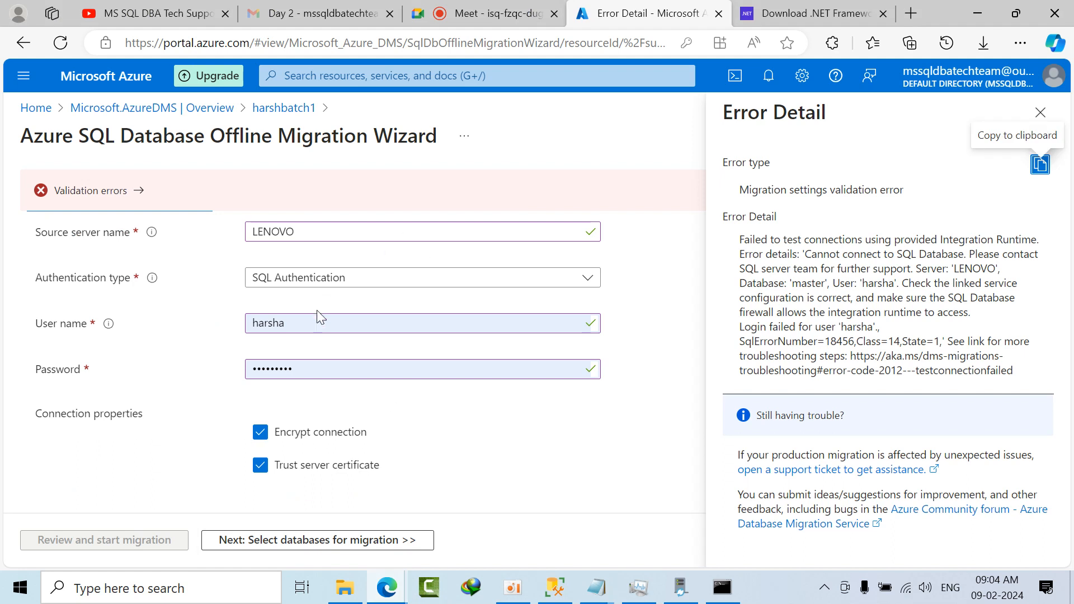
Step: Append 123 to the source user name, enter that login's password, and proceed to database selection
click(312, 323)
text(123)
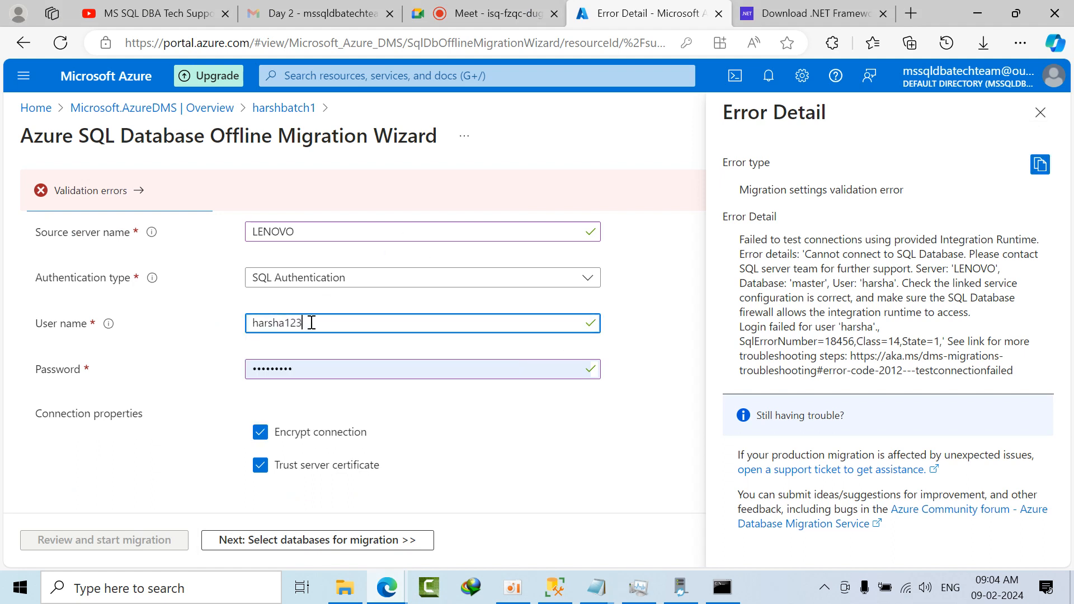
double_click(307, 374)
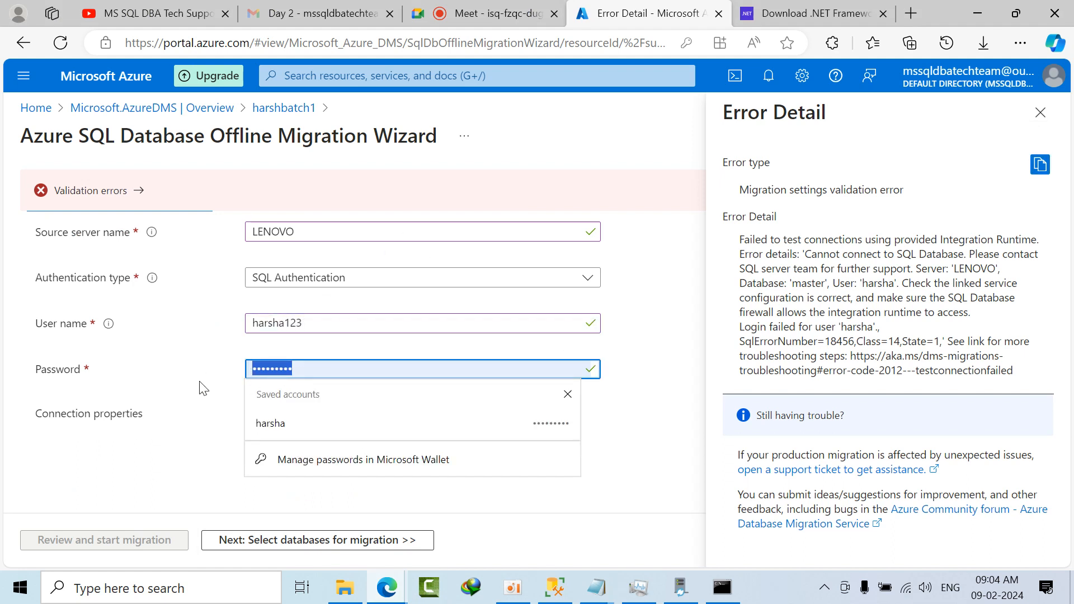
text(ha)
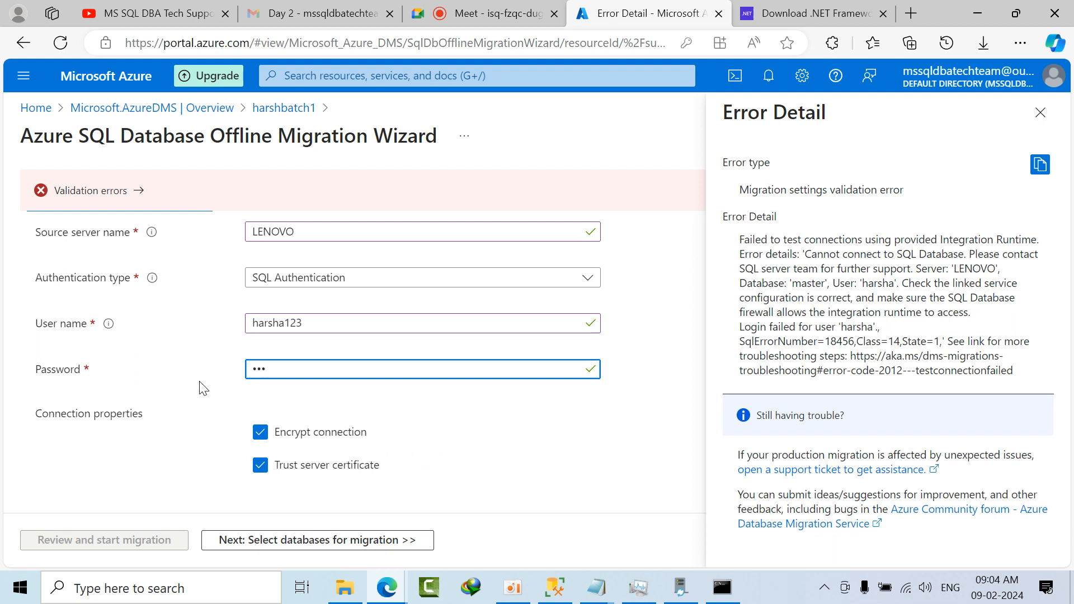
click(309, 540)
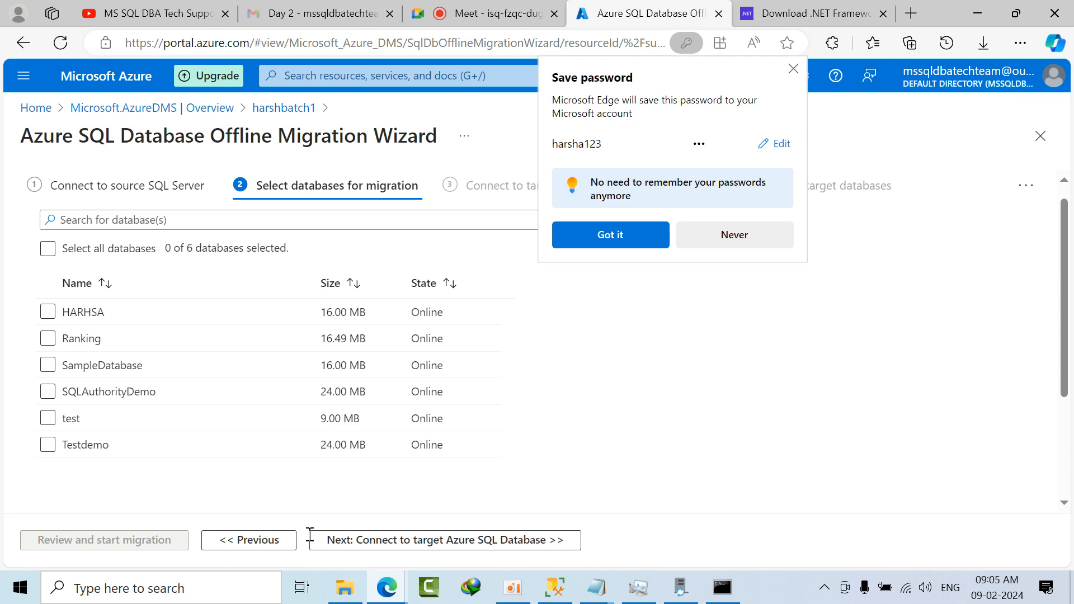
Step: Dismiss the browser's password-saving notice, select the HARHSA database for migration, and proceed to the target connection
click(613, 240)
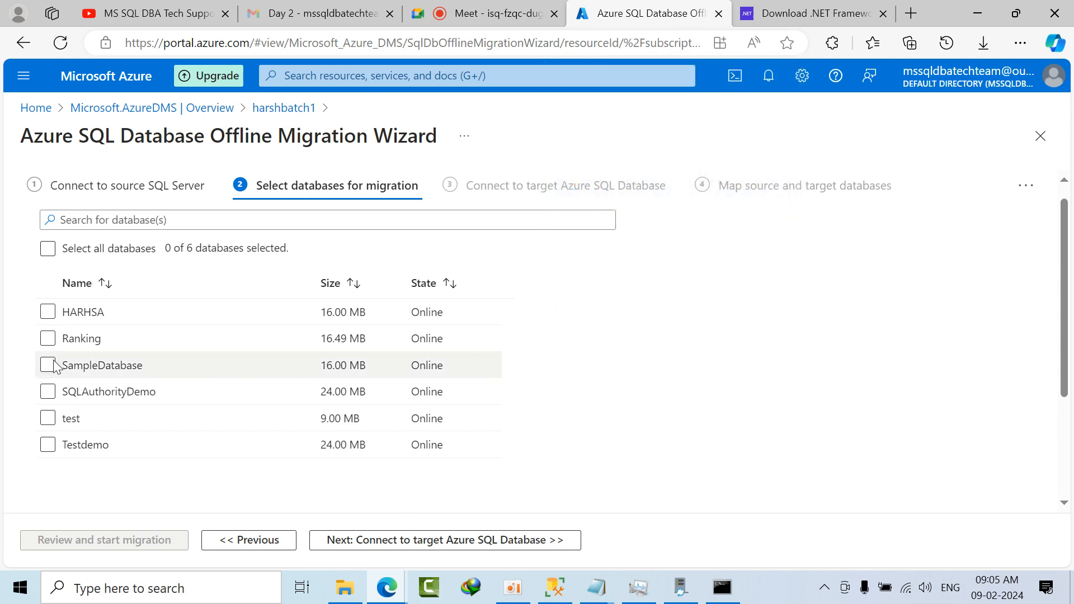
click(45, 315)
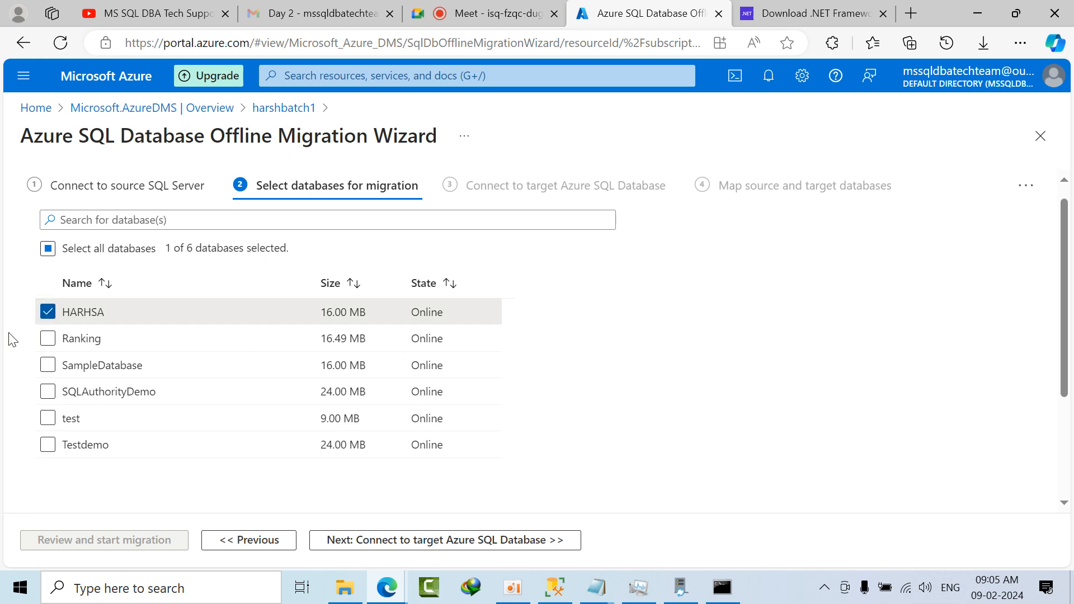
click(400, 551)
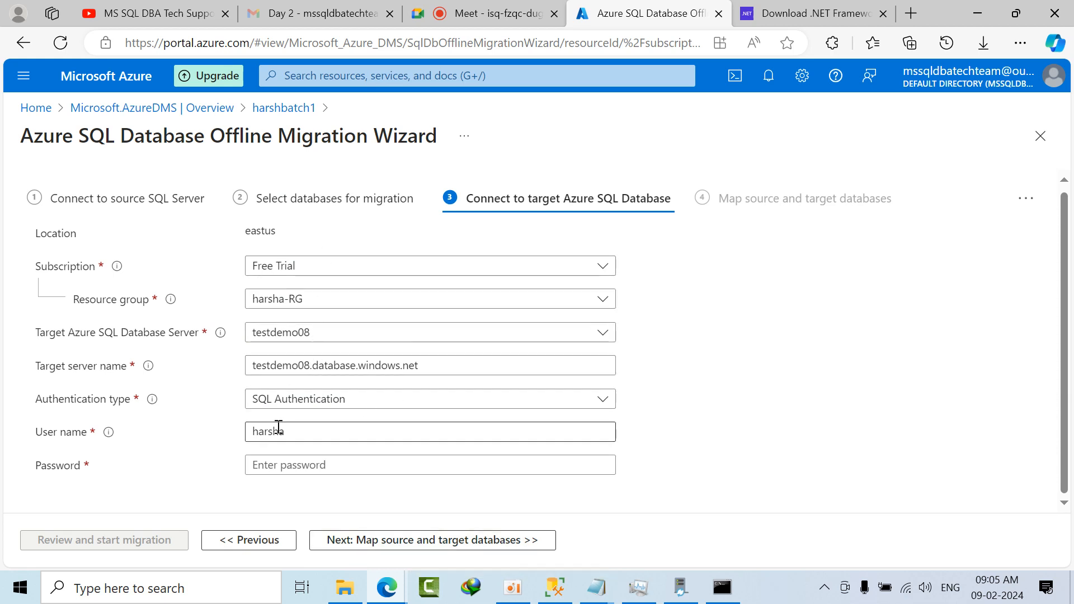
Step: Enter the password for the testdemo08 target login and proceed to mapping source and target databases
click(287, 468)
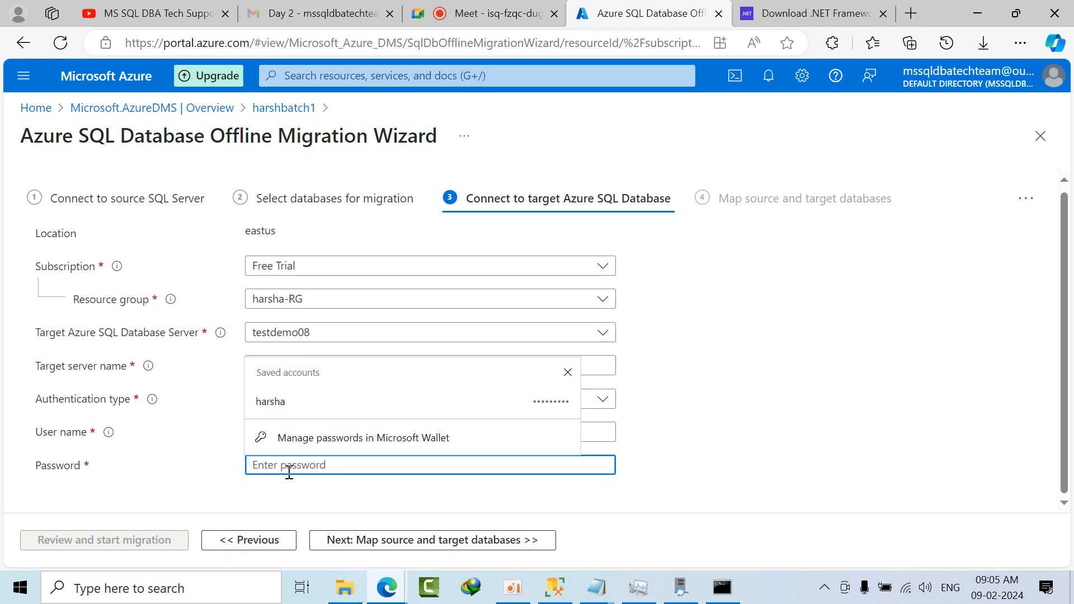
text(•••••••)
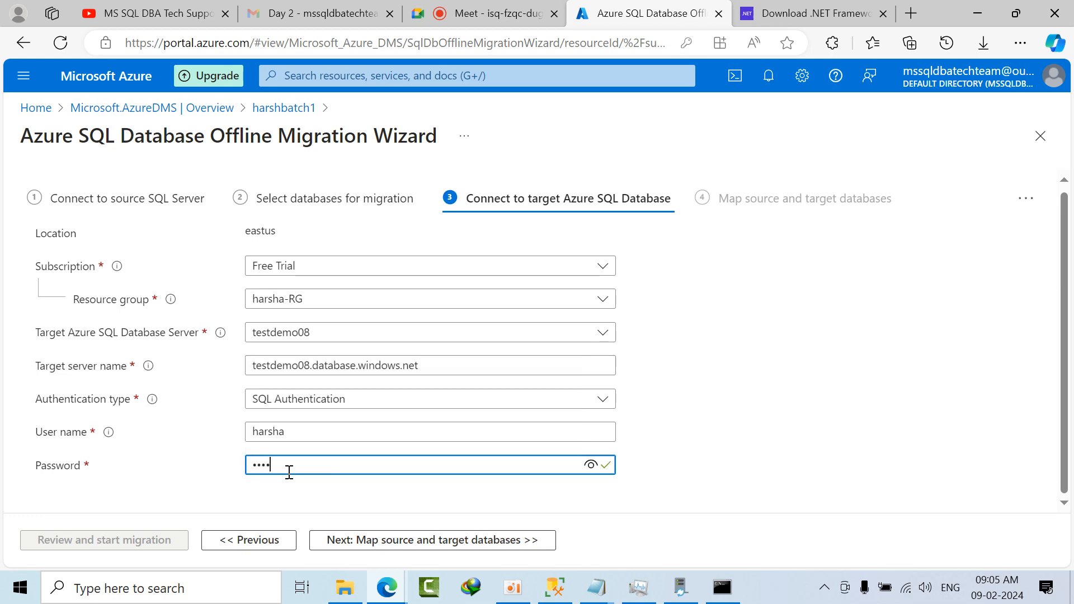
text(••)
click(456, 544)
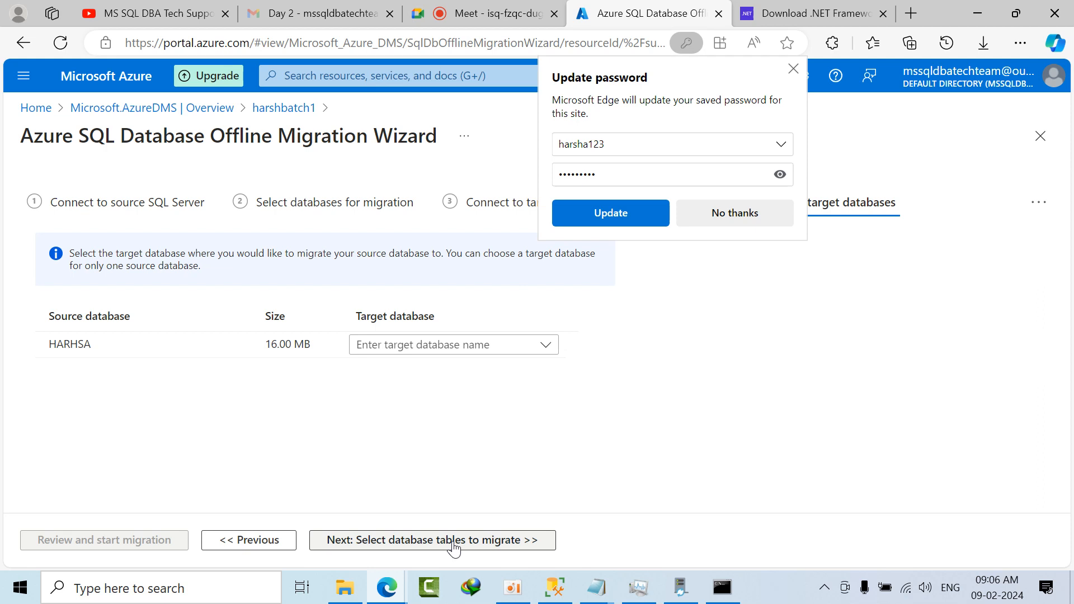
Step: Decline the browser's password update, map the HARHSA source database to the Ranking target database, and proceed to table selection
click(732, 212)
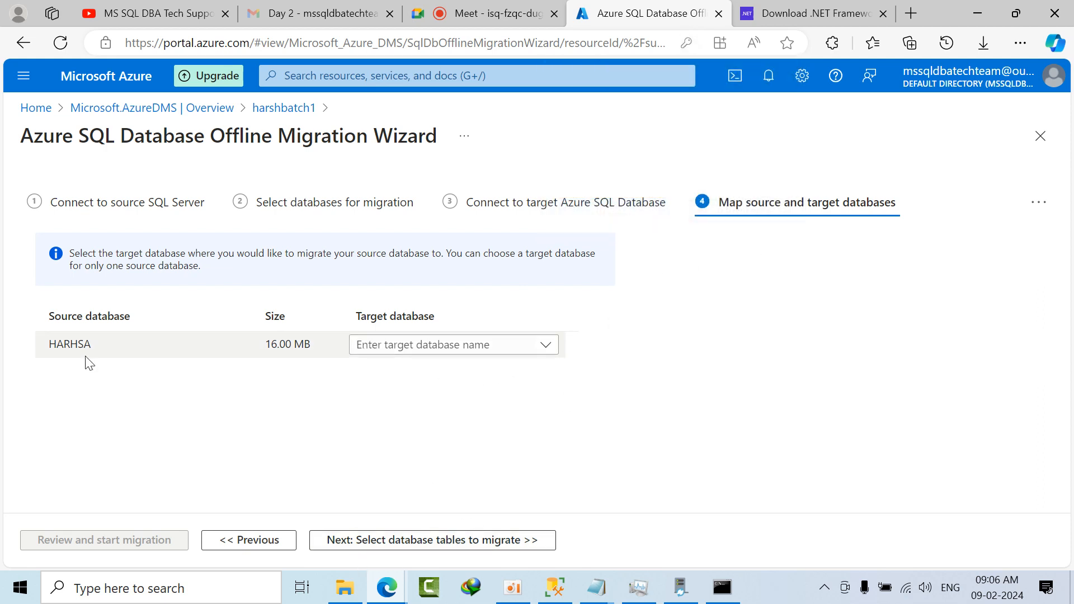
click(545, 345)
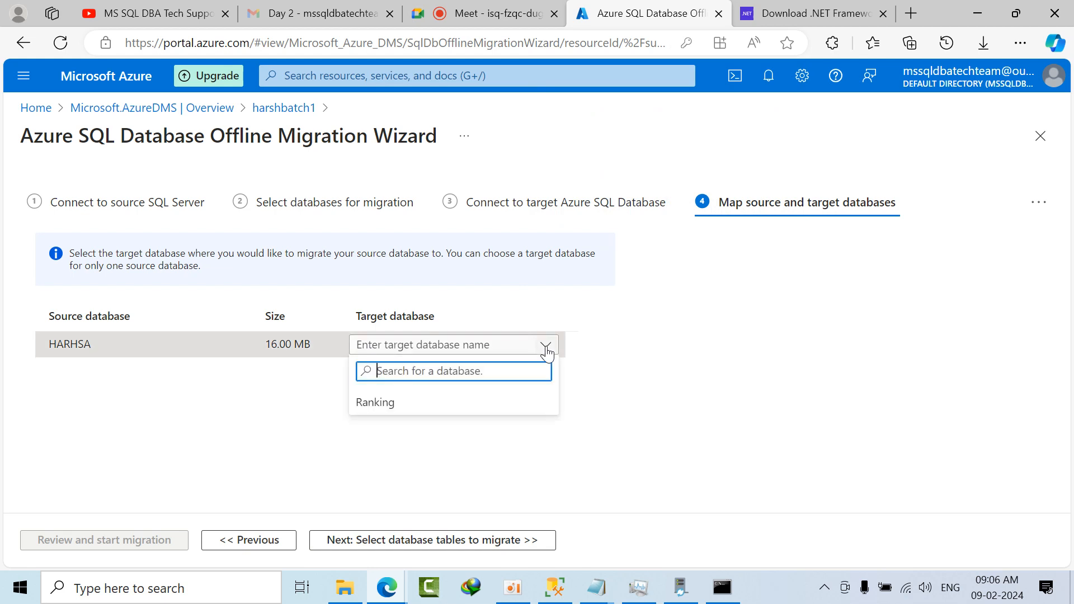
click(391, 411)
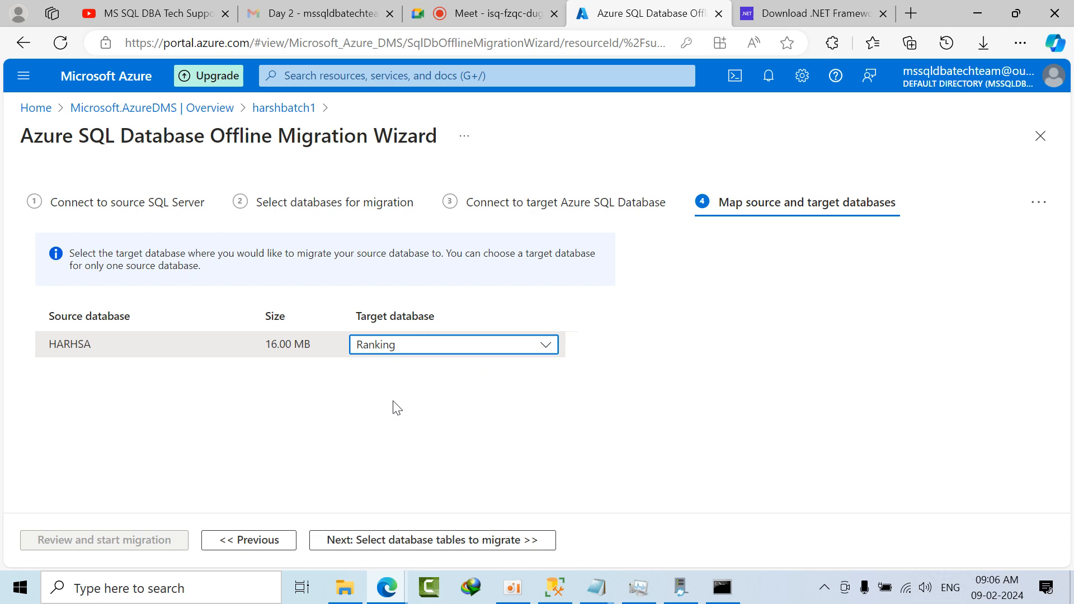
click(443, 549)
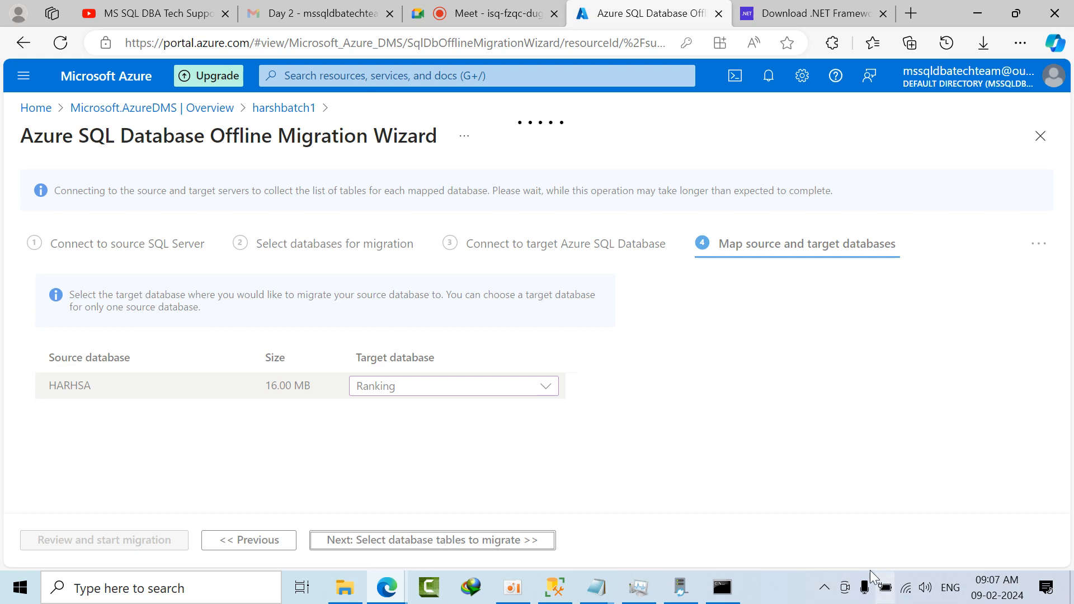
Step: Bring up the Command Prompt window, close it, and return to the Azure migration wizard
click(722, 587)
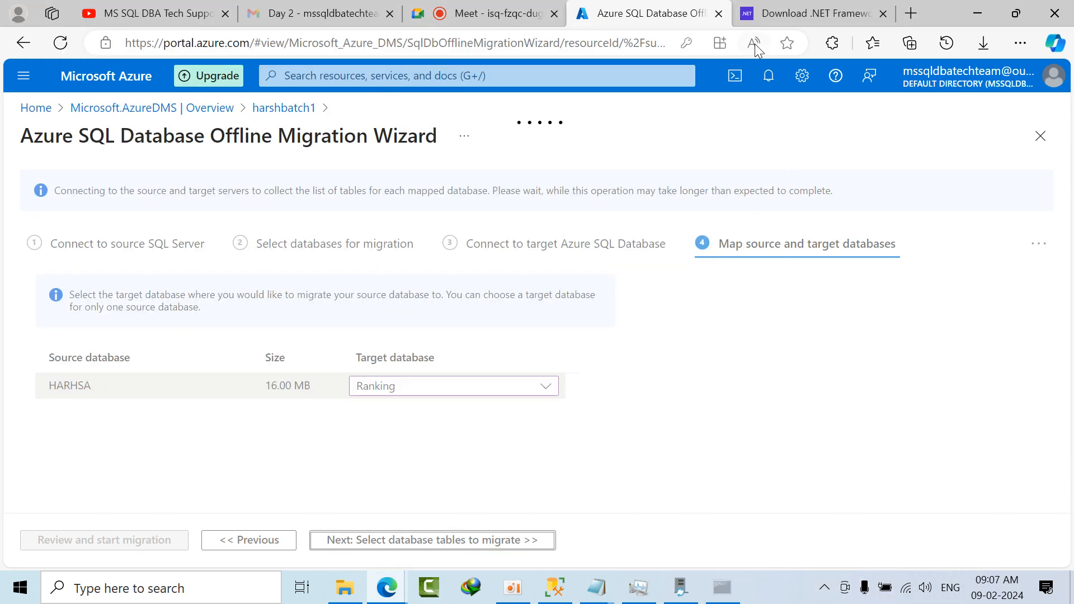
click(761, 34)
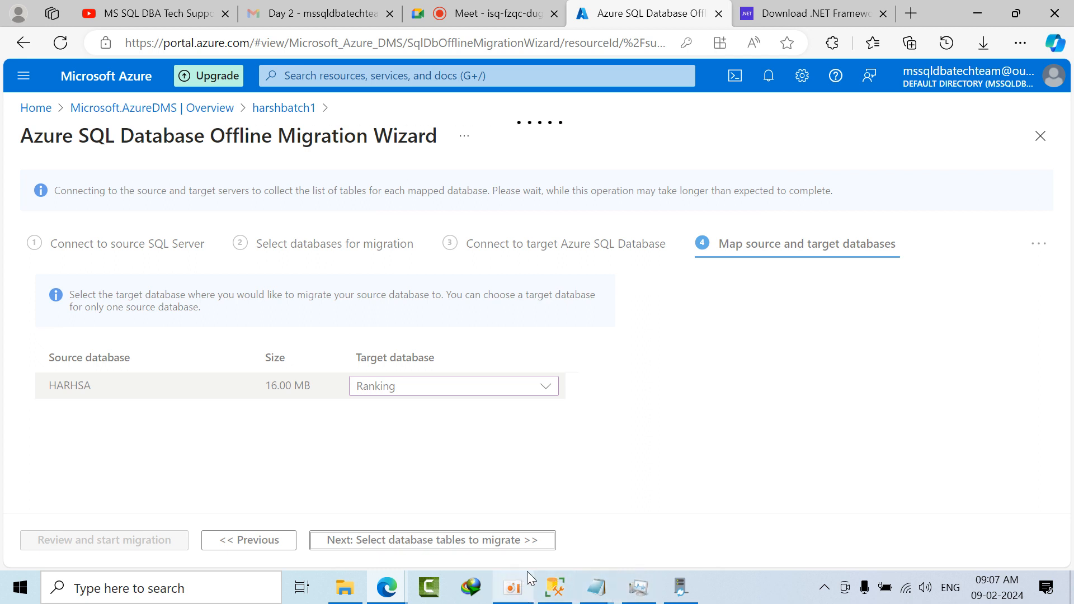
mouse_move(385, 592)
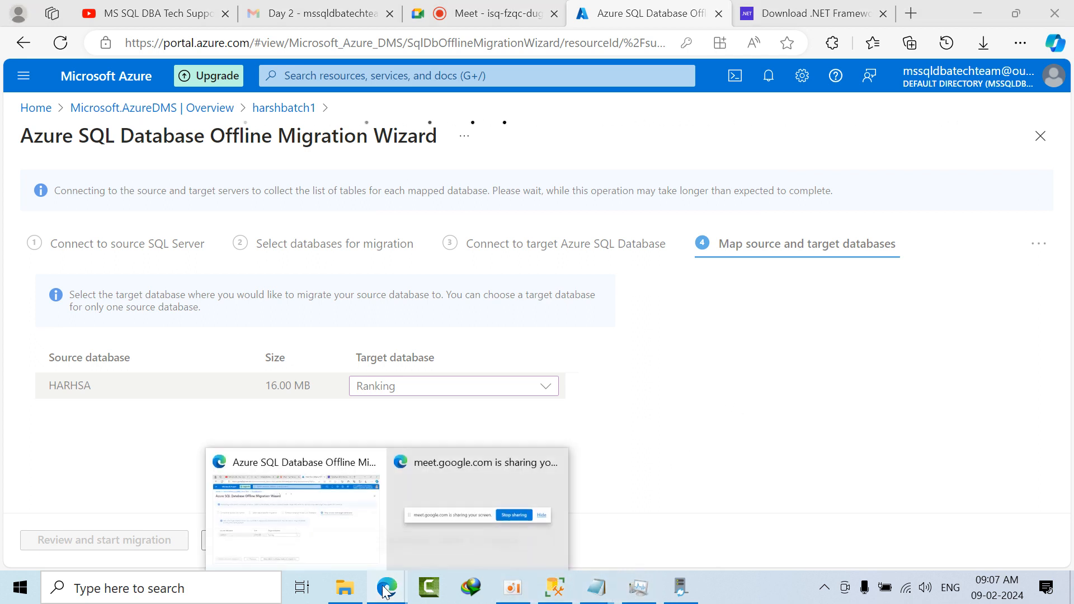
click(317, 524)
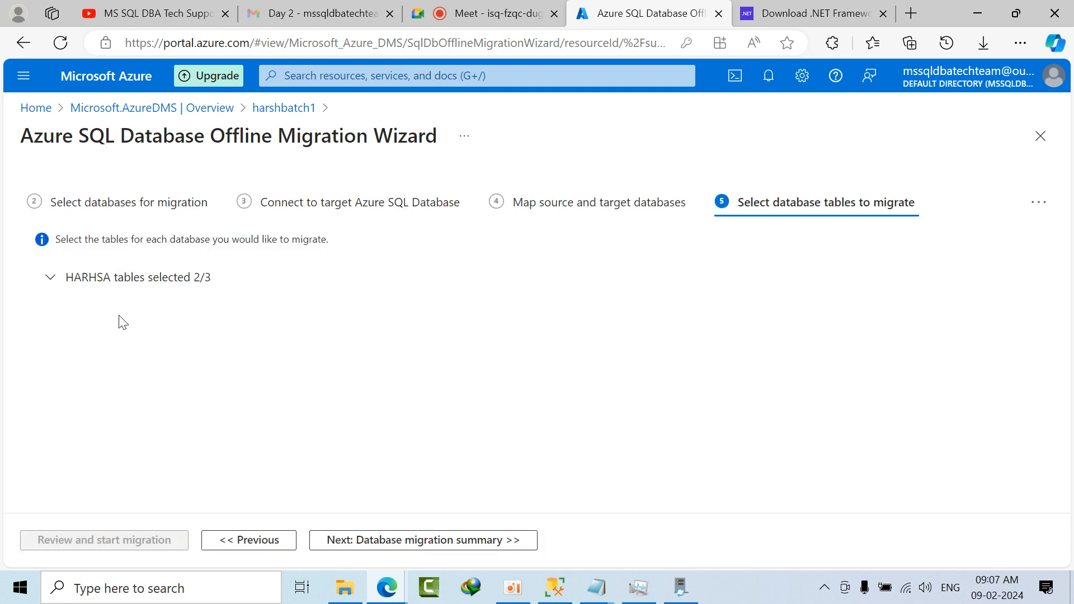
Step: Review the HARHSA tables selected for migration, proceed to the migration summary, and start the migration
click(50, 278)
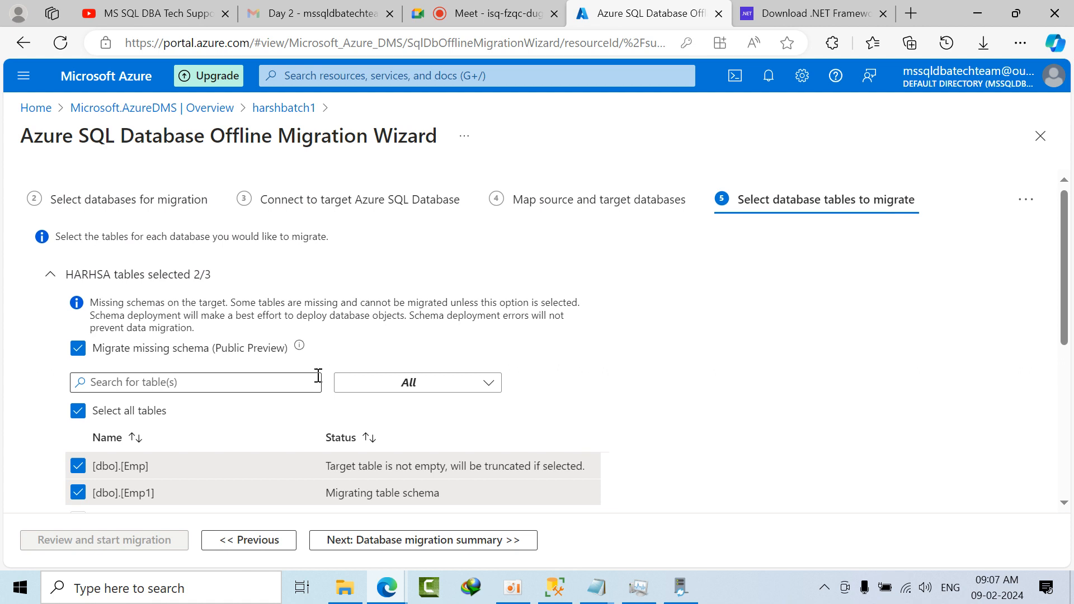
scroll(319, 380, down, 2)
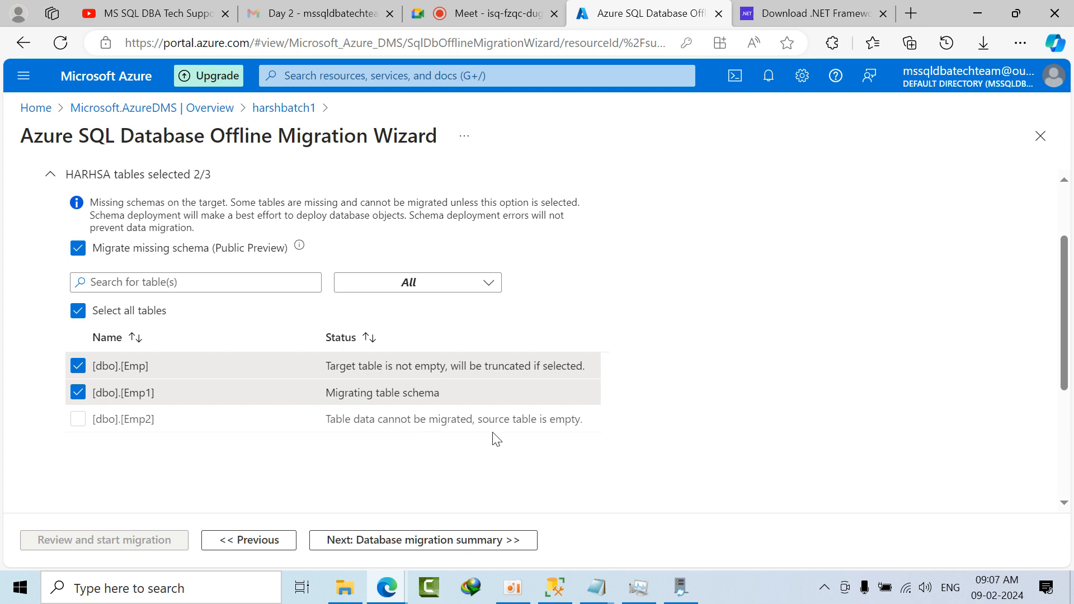
scroll(216, 400, up, 2)
scroll(374, 382, down, 4)
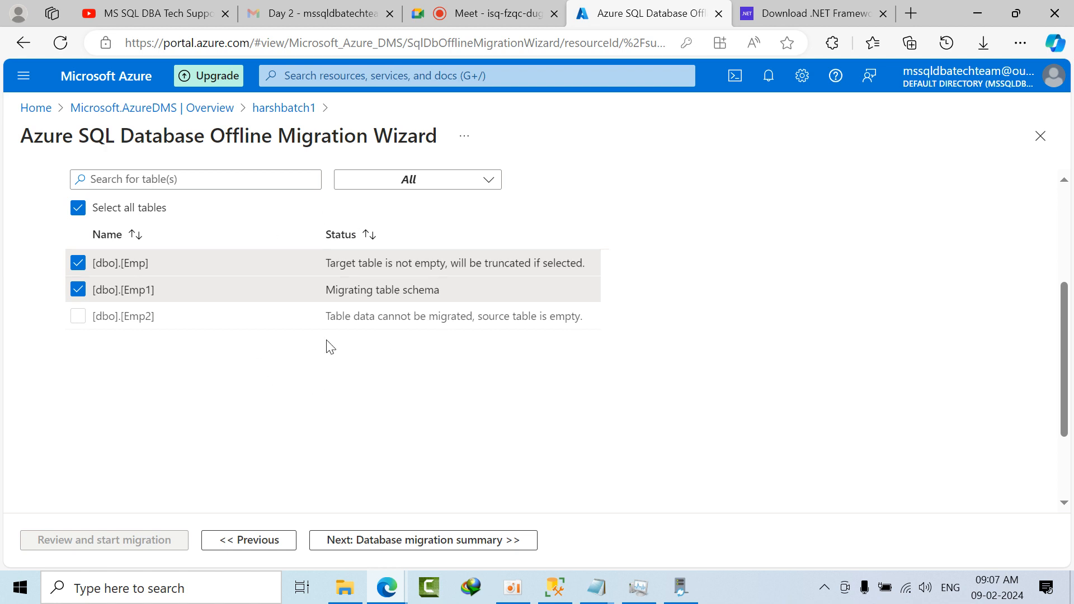
click(387, 546)
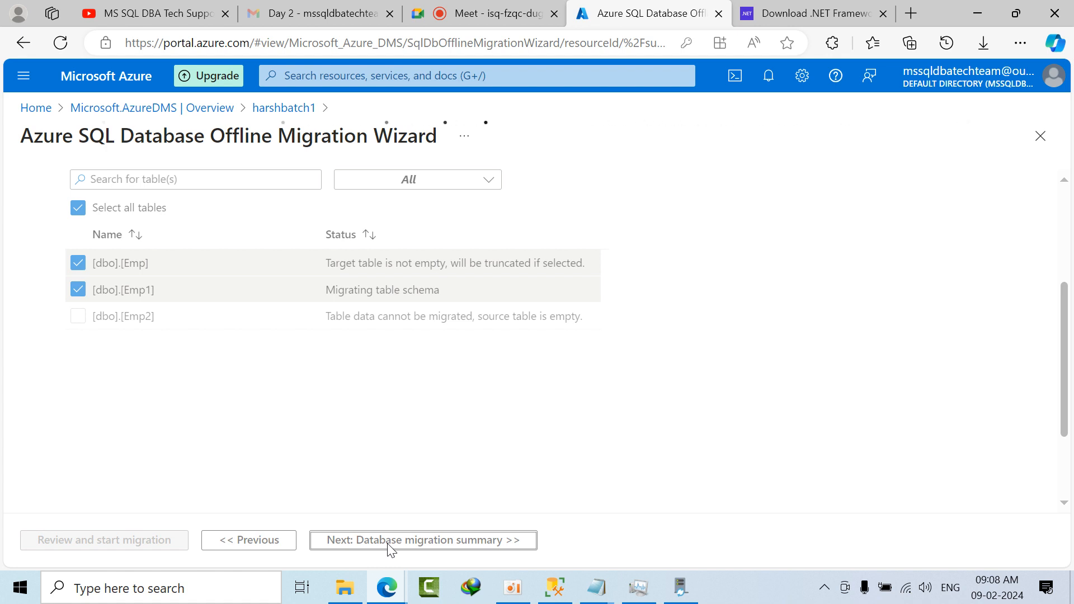
click(390, 544)
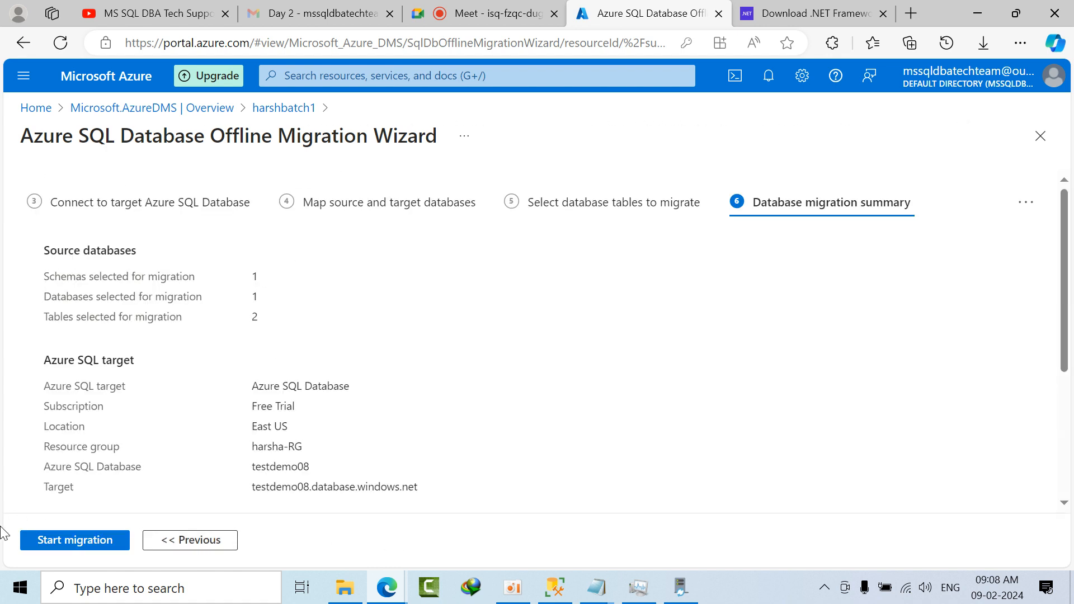
click(54, 540)
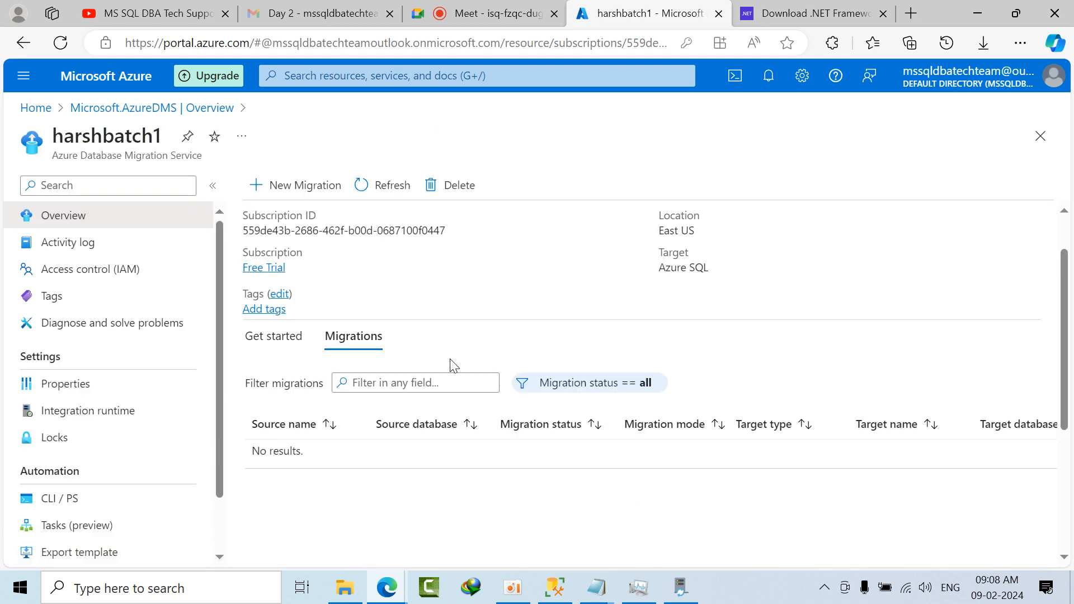
Step: Refresh the migrations list, check the LENOVO migration's details, and return to the harshbatch1 overview
click(384, 192)
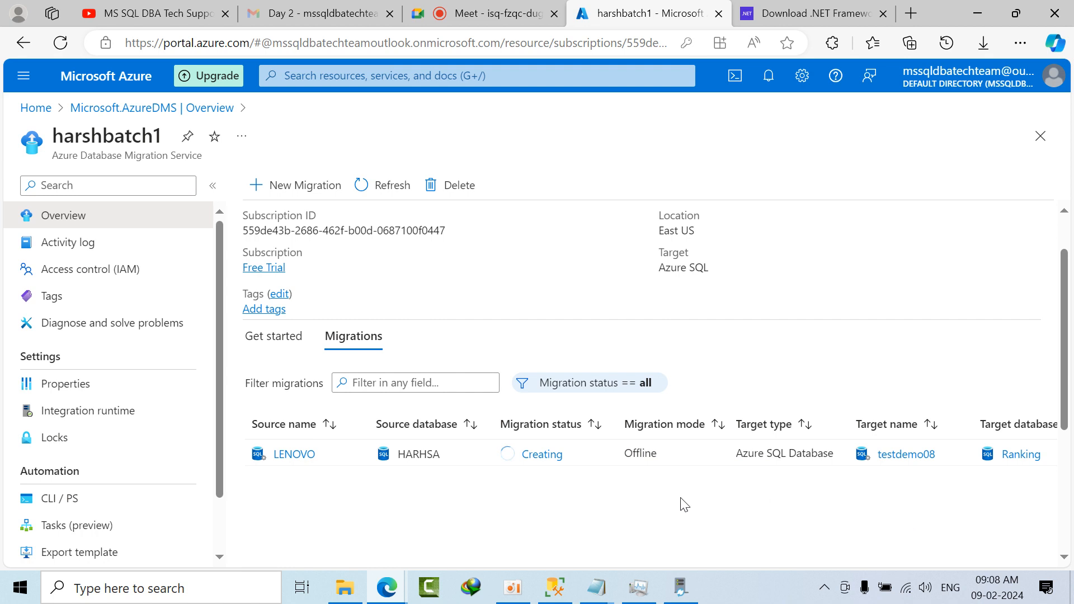
click(294, 453)
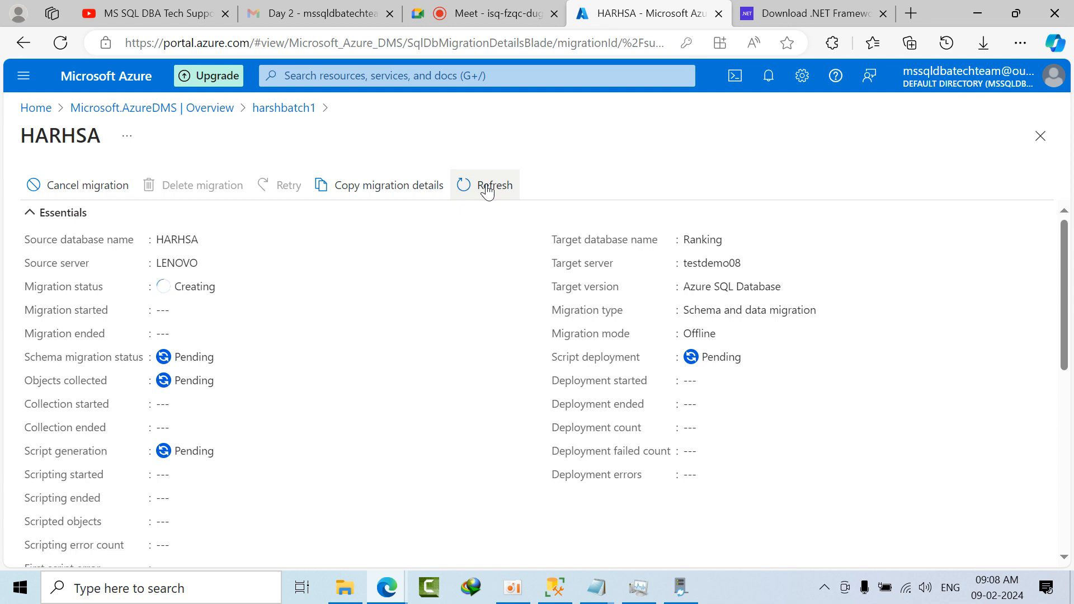
click(287, 108)
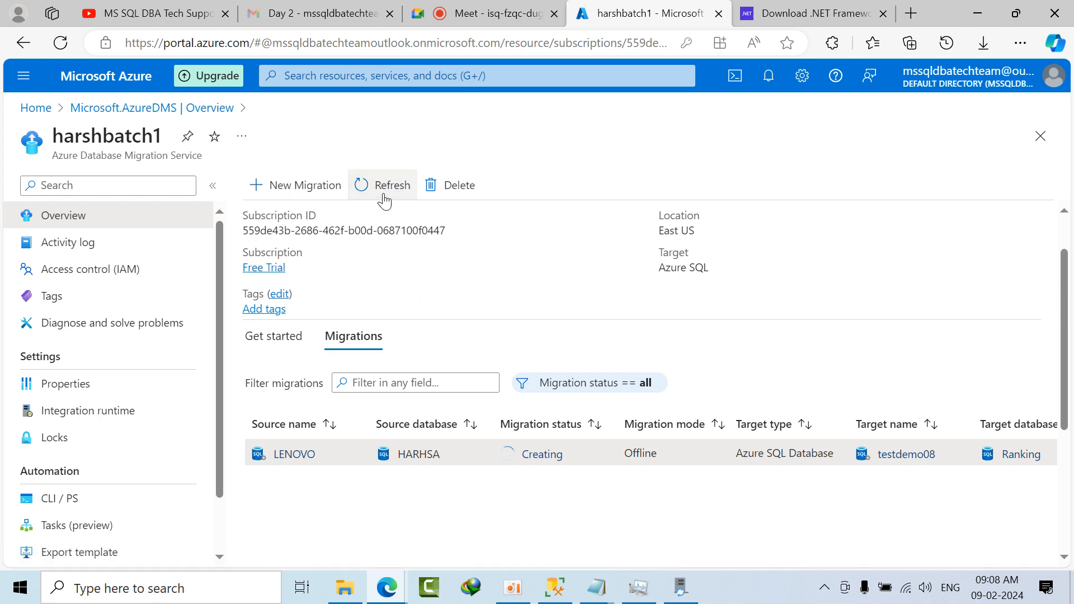
Step: Switch to SQL Server Management Studio, refresh the testdemo08 server in Object Explorer, and return to the harshbatch1 migrations list in the browser
click(554, 587)
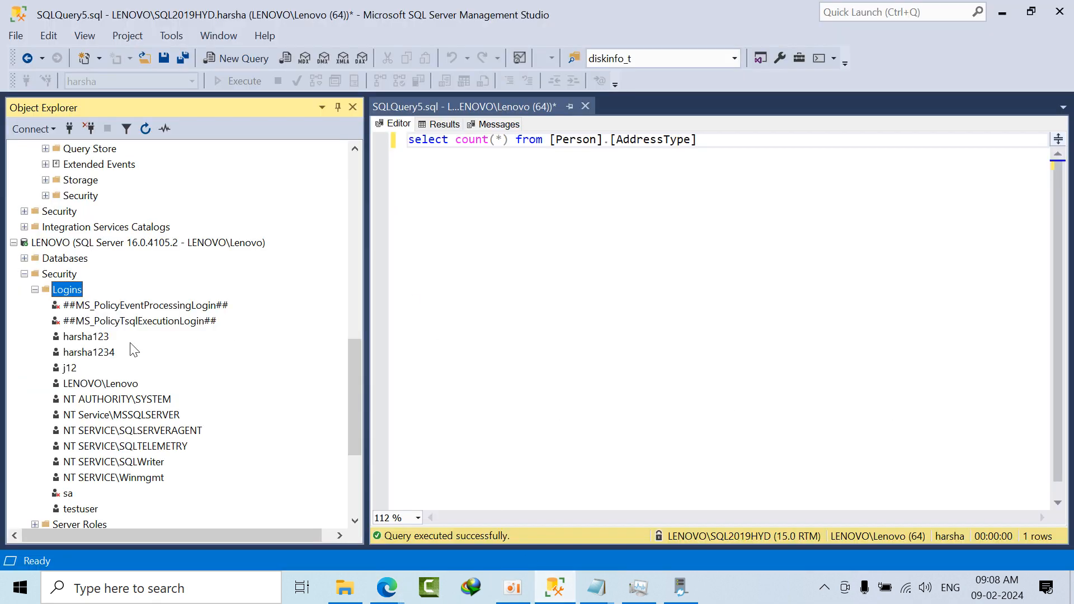
scroll(131, 345, up, 9)
click(66, 291)
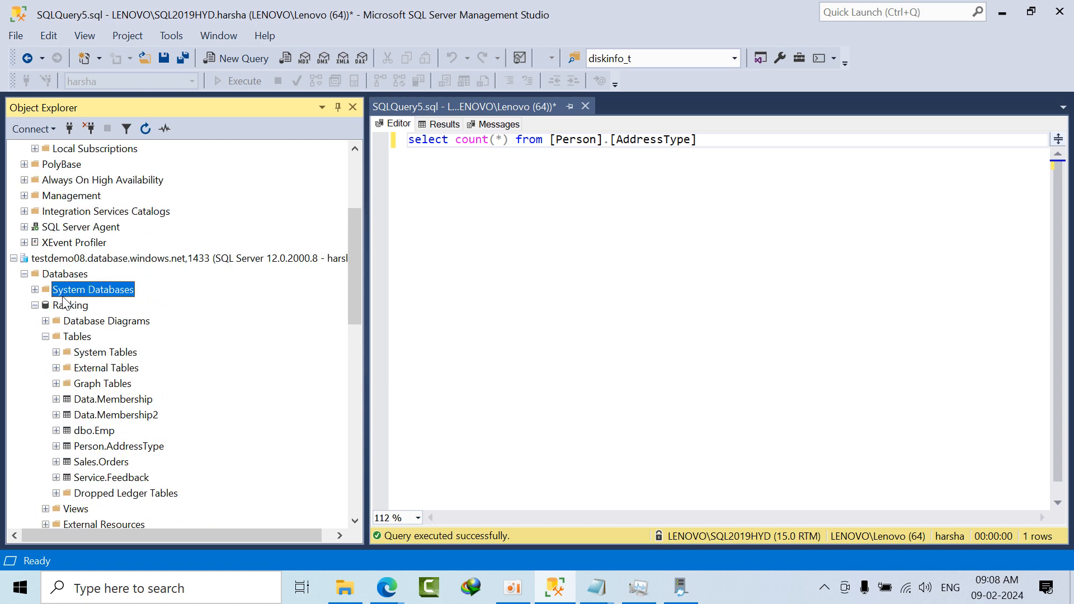
click(82, 260)
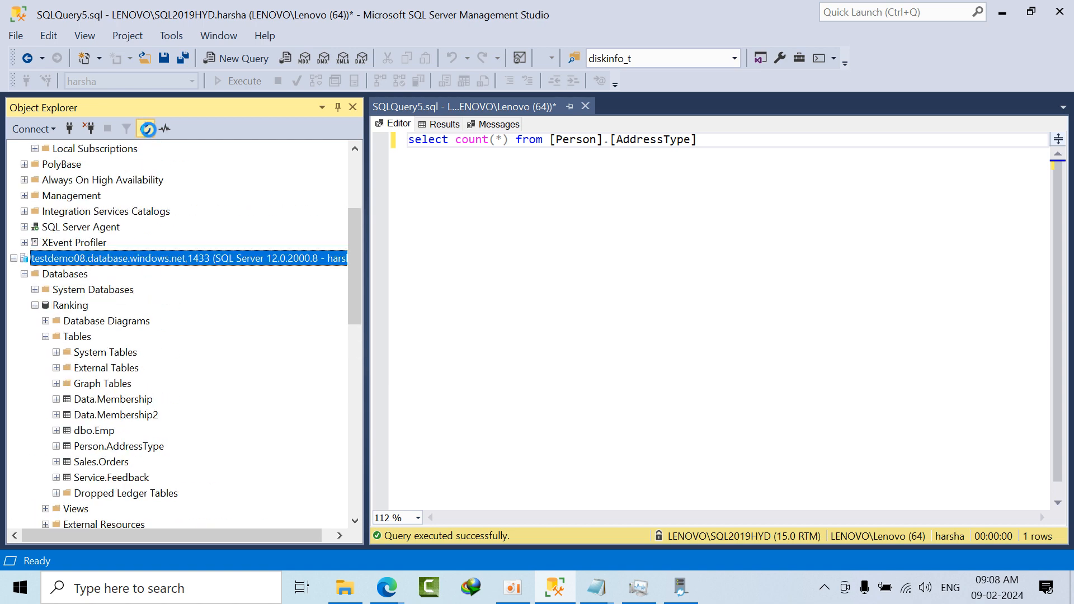
click(147, 129)
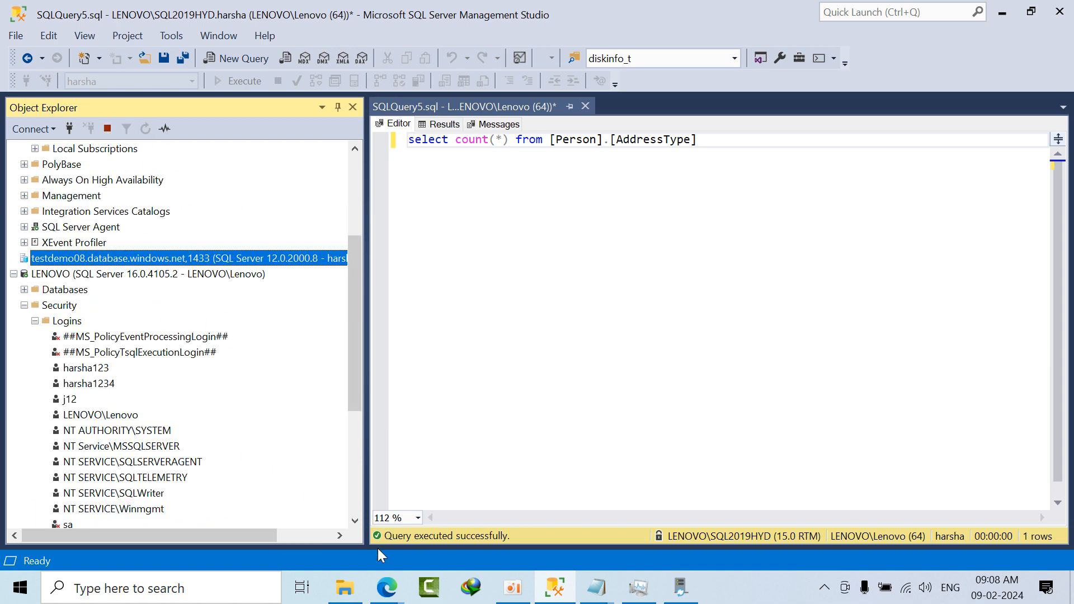
mouse_move(395, 594)
click(352, 540)
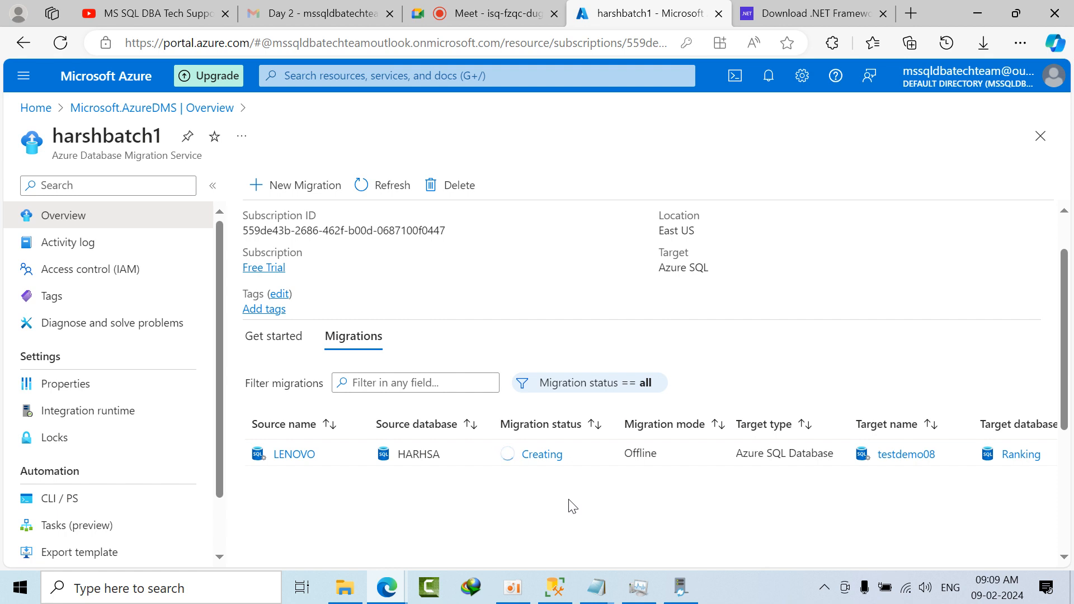
Step: In SQL Server Management Studio, expand the tables of the HARHSA database on the LENOVO server
click(556, 587)
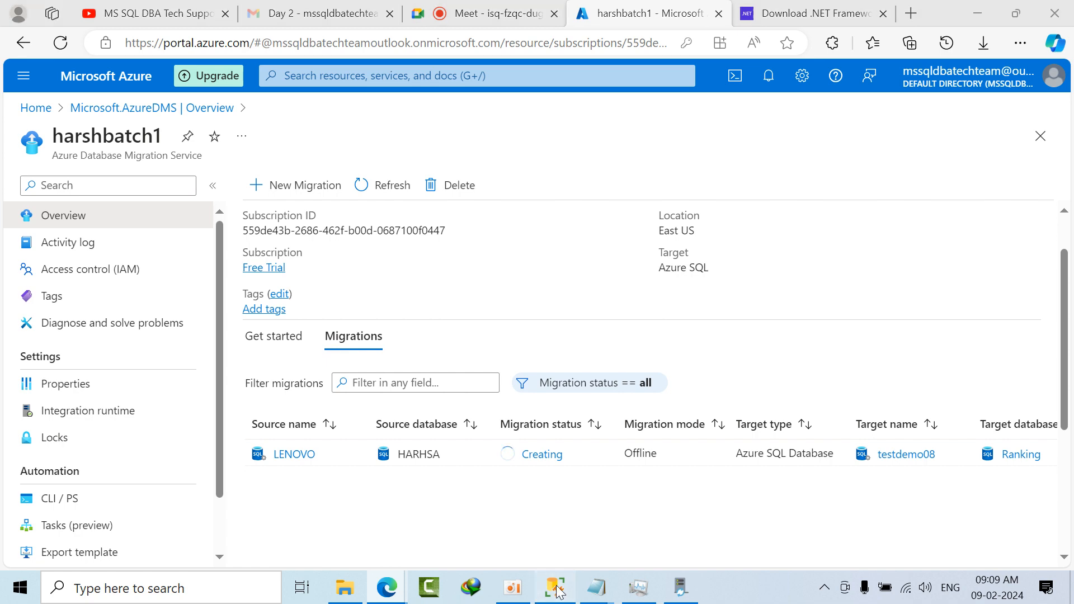
click(25, 351)
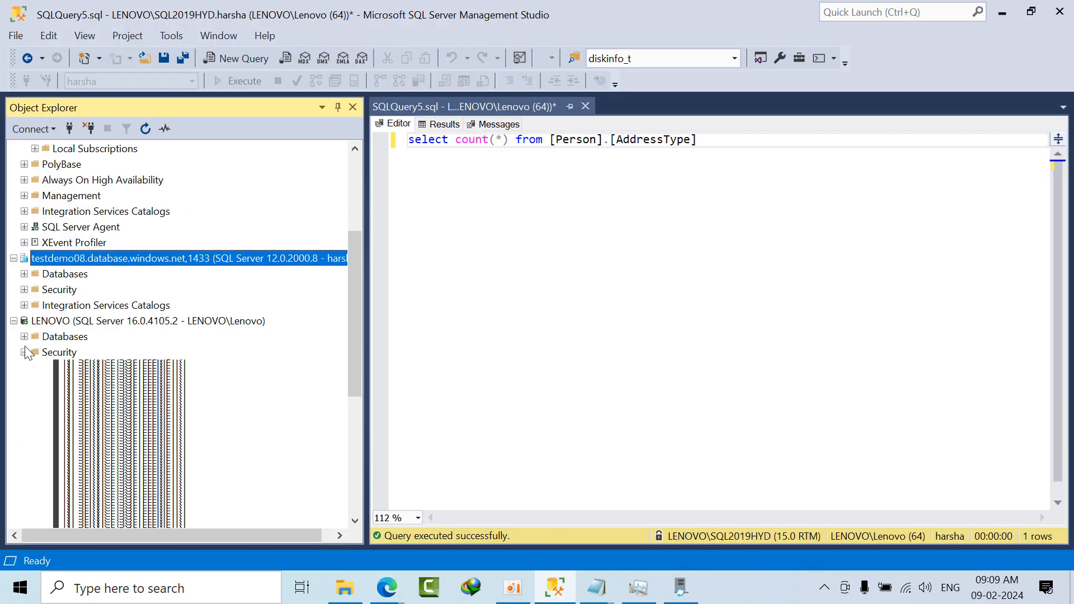
click(50, 383)
double_click(49, 383)
double_click(72, 430)
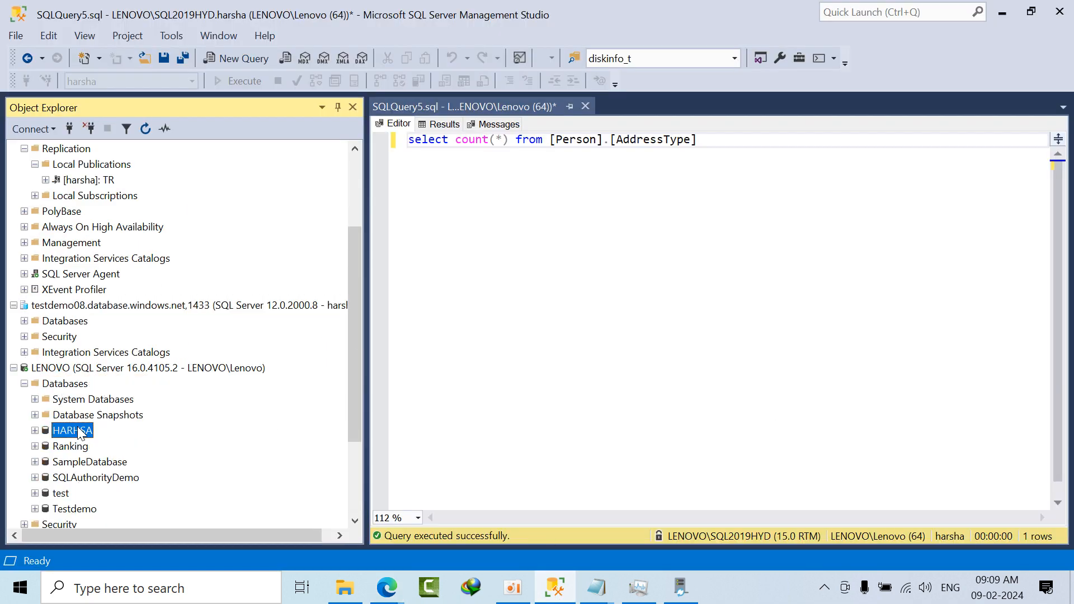
click(75, 384)
double_click(76, 385)
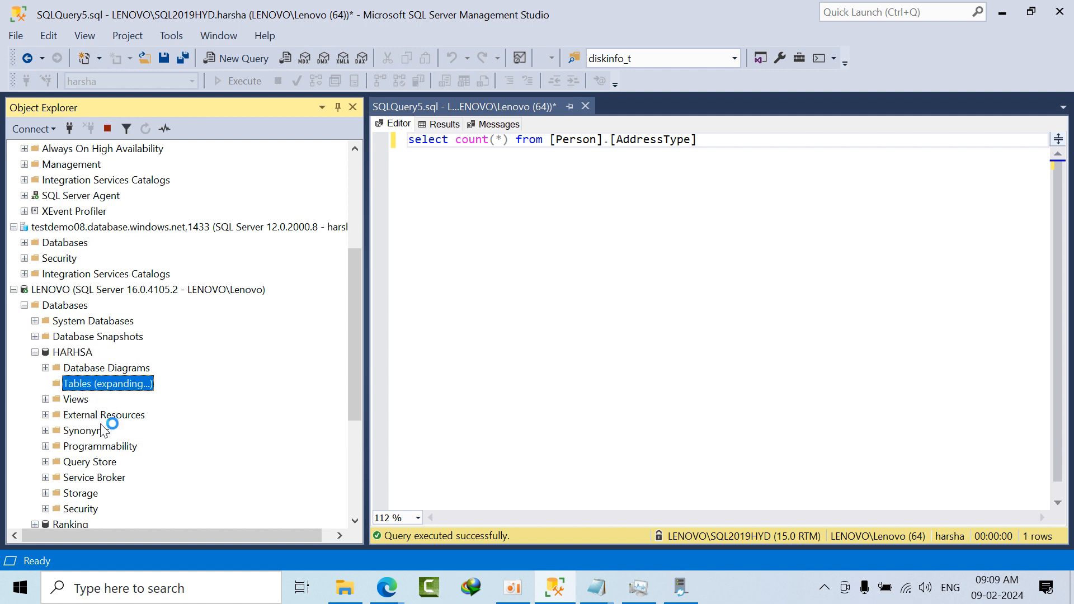
Step: Query the top 1000 rows of dbo.Emp1 in HARHSA, and close that query
right_click(104, 478)
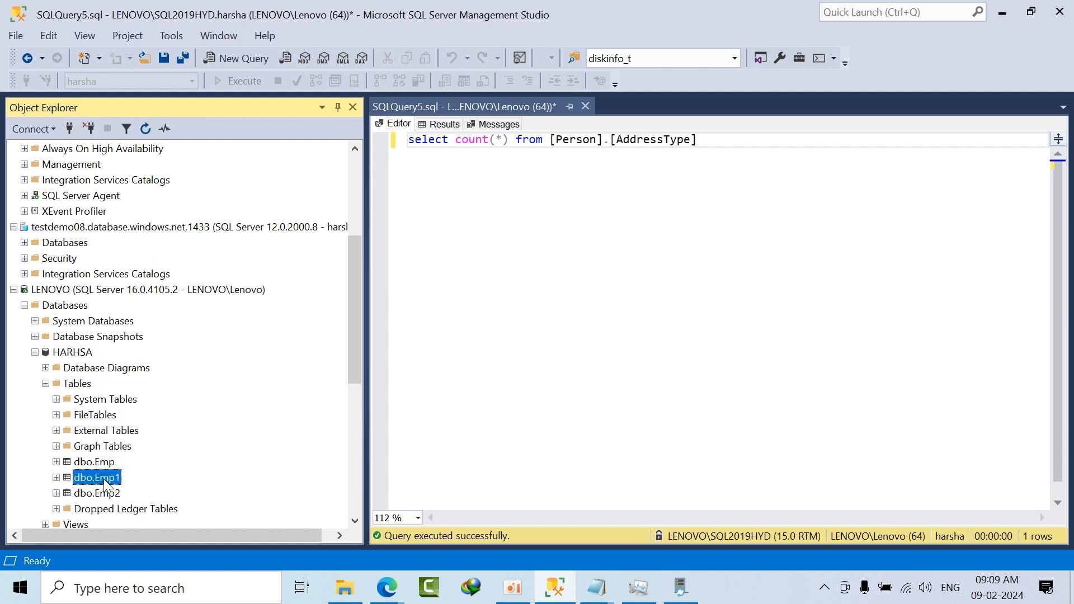
click(184, 285)
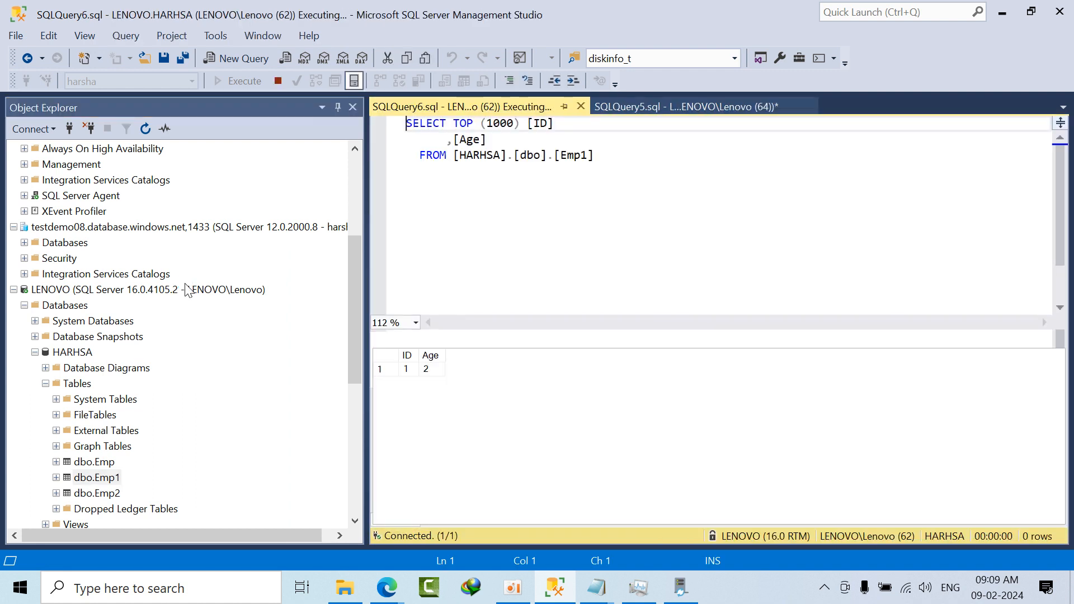
click(580, 106)
Step: Query the top 1000 rows of dbo.Emp and of dbo.Emp2 in the HARHSA database
click(102, 450)
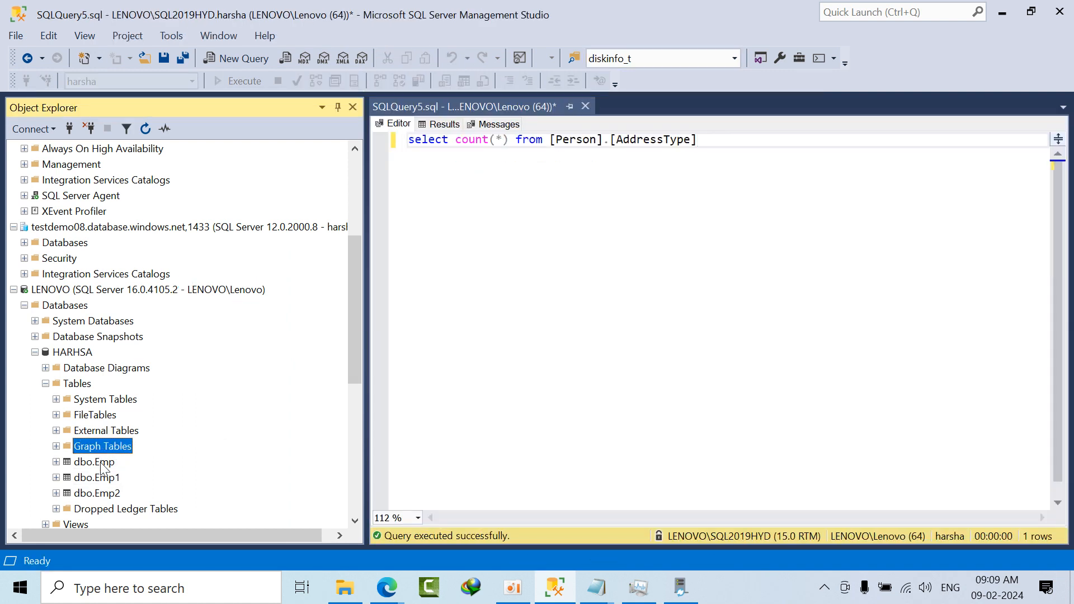
right_click(105, 463)
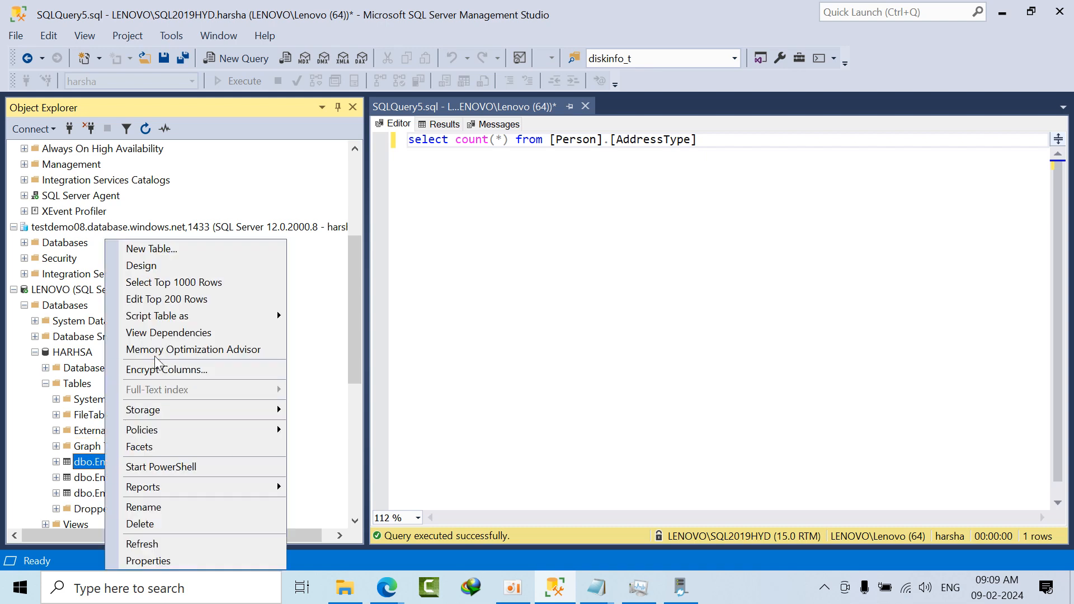
click(167, 282)
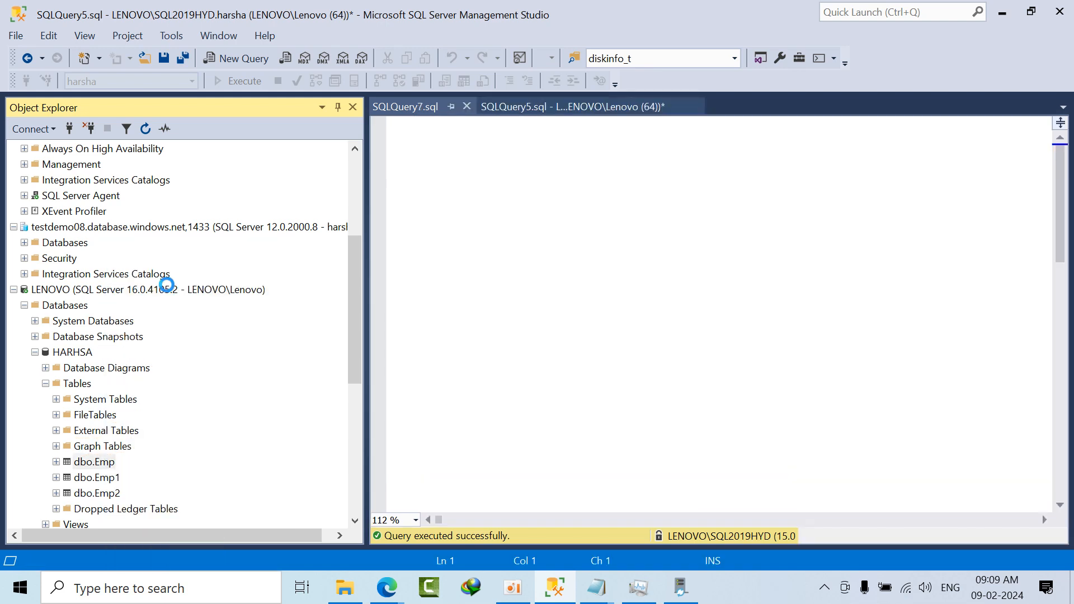
right_click(103, 492)
click(164, 284)
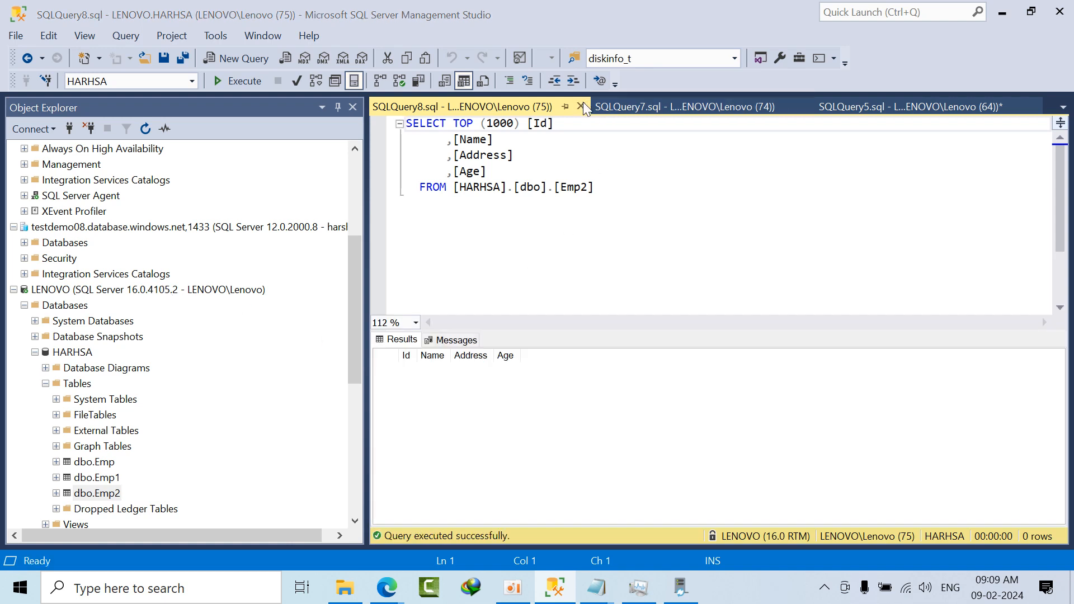
Step: Close the query windows for the dbo.Emp2 and dbo.Emp tables of the HARHSA database
click(581, 105)
click(583, 104)
click(588, 106)
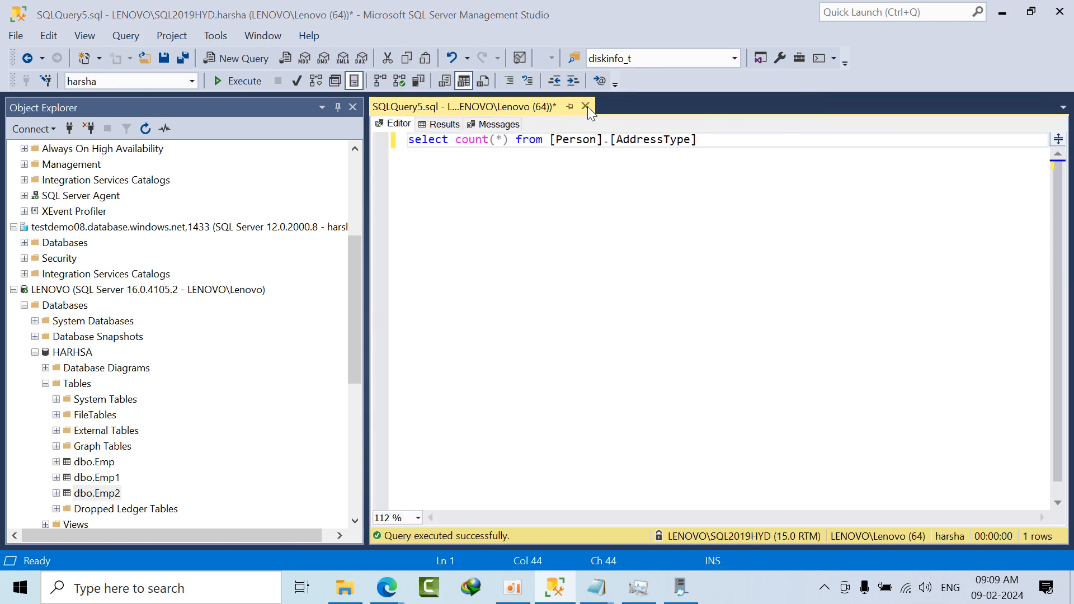
Step: Expand the databases of the testdemo08 server in Object Explorer, including the Ranking database
click(688, 406)
scroll(103, 355, up, 4)
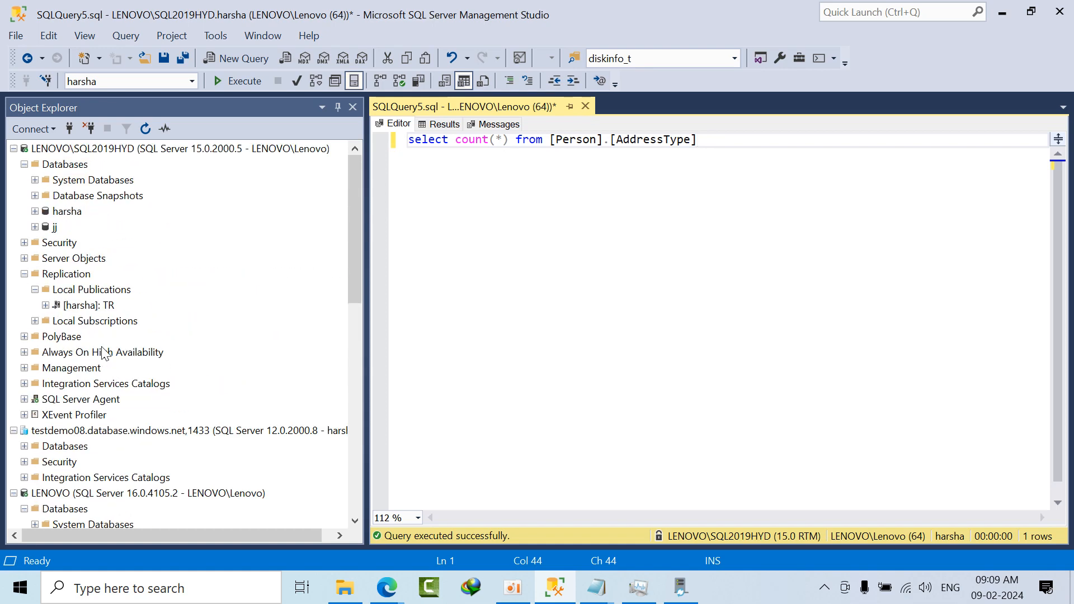
scroll(101, 347, down, 6)
scroll(84, 313, up, 3)
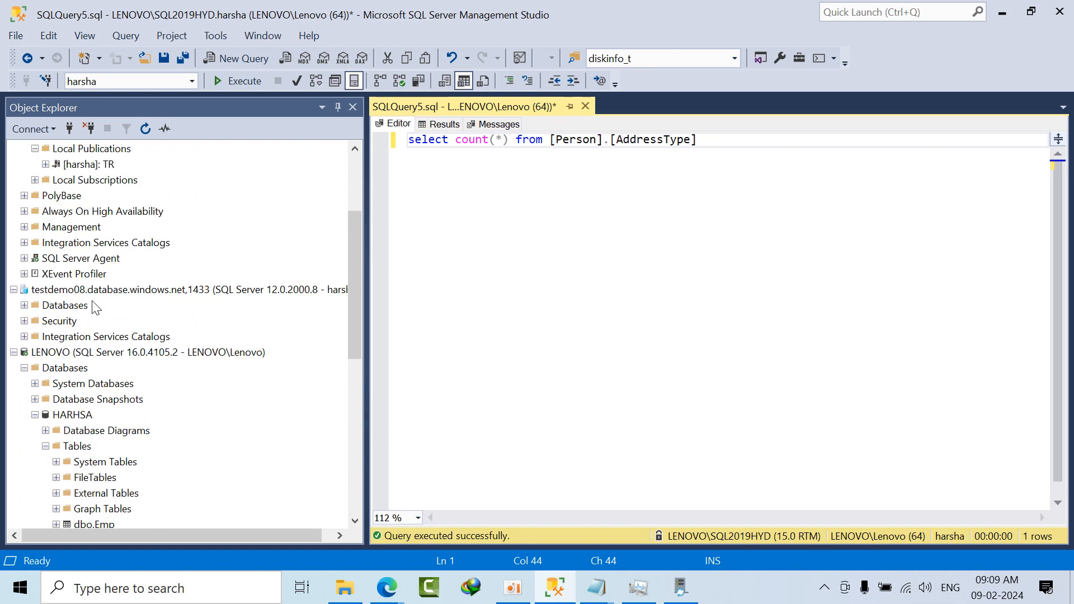
double_click(75, 309)
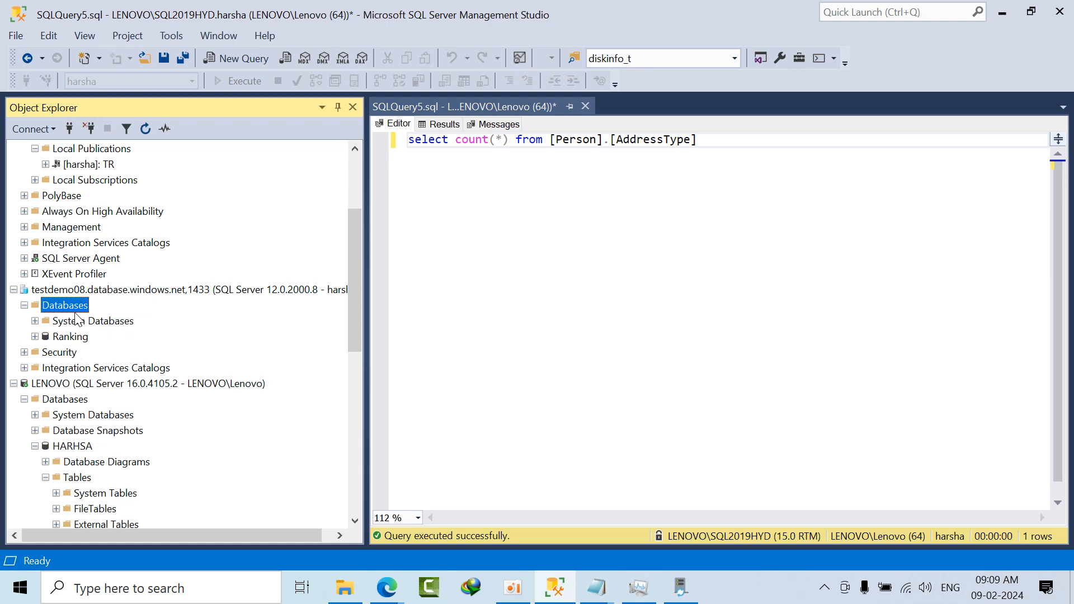
double_click(67, 338)
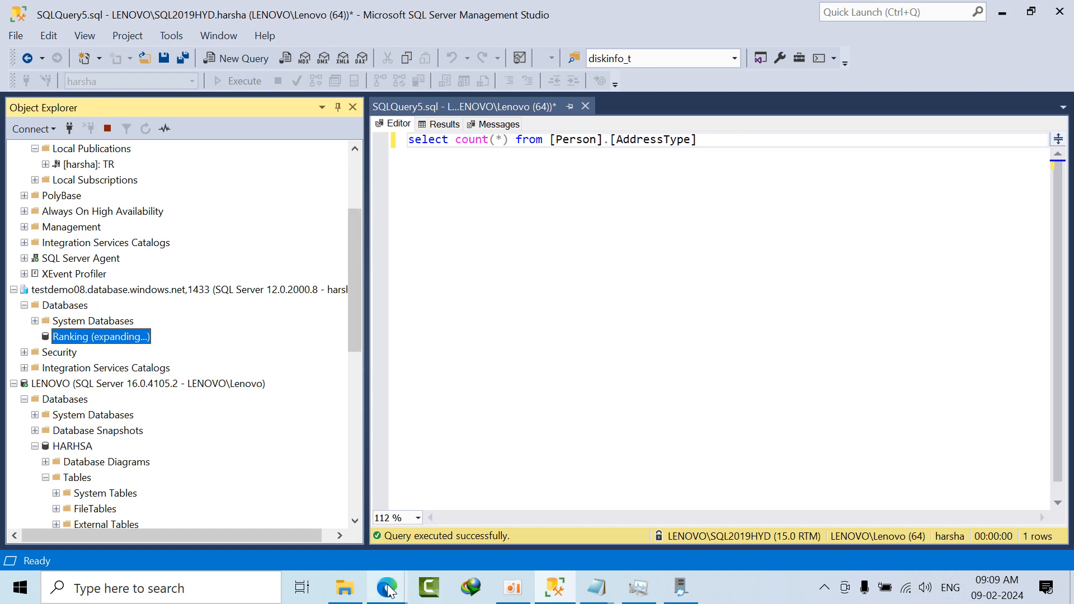
Step: Check the harshbatch1 migrations list in the browser, and return to SQL Server Management Studio to expand the Ranking database's tables
mouse_move(386, 587)
click(361, 526)
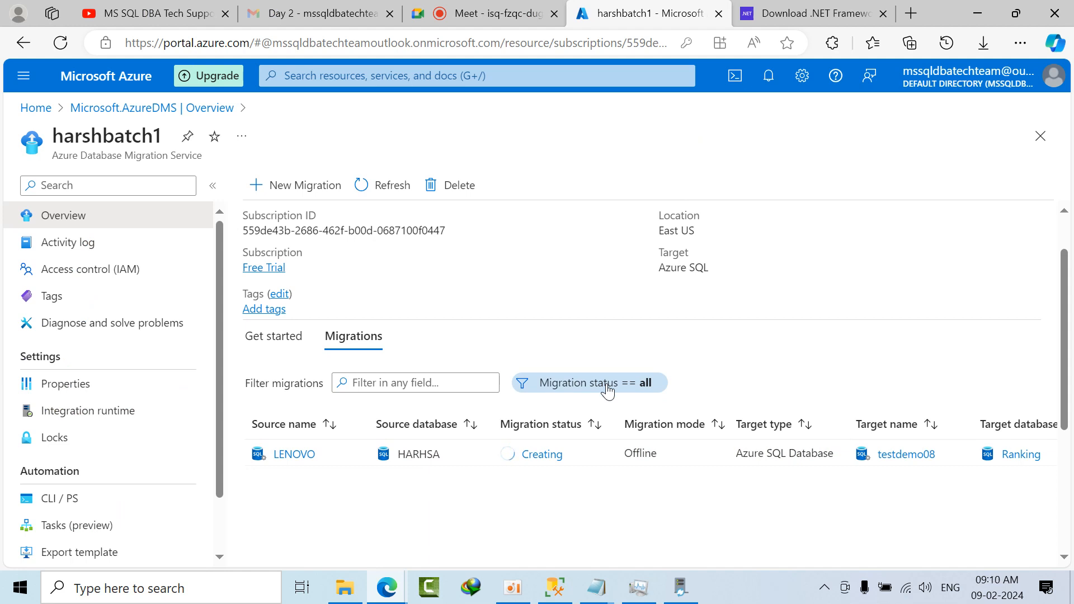
click(978, 13)
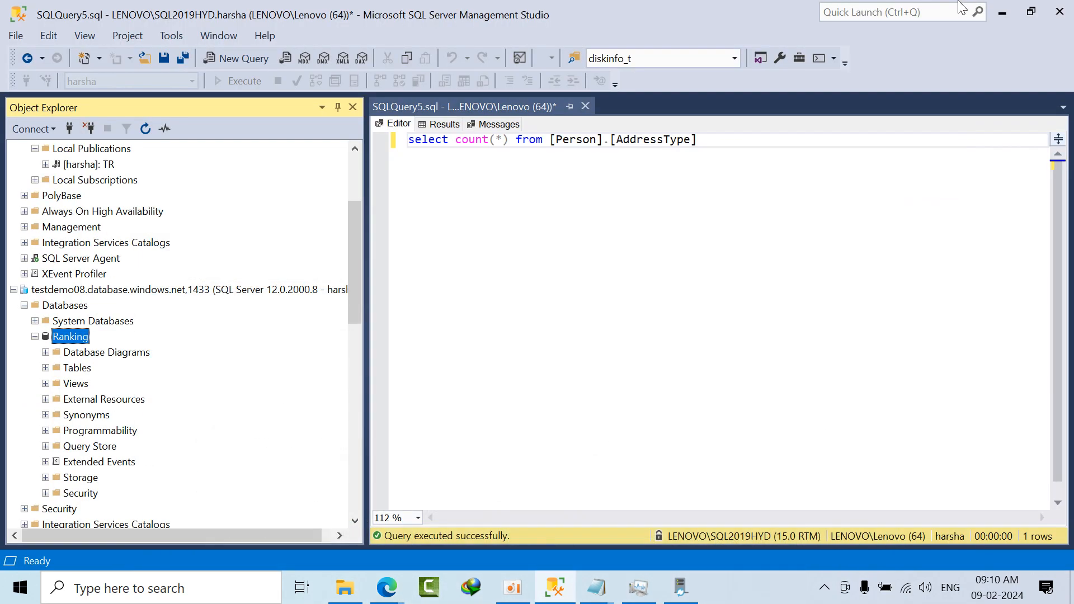
double_click(76, 369)
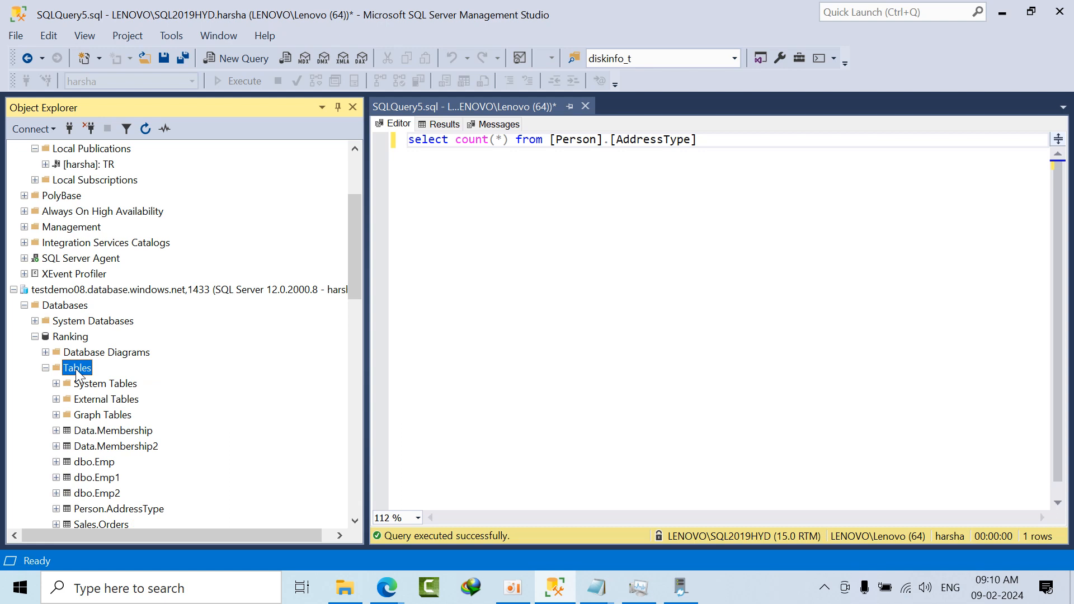
Step: Query the top 1000 rows of dbo.Emp in the Ranking database on testdemo08
scroll(98, 407, down, 2)
click(106, 371)
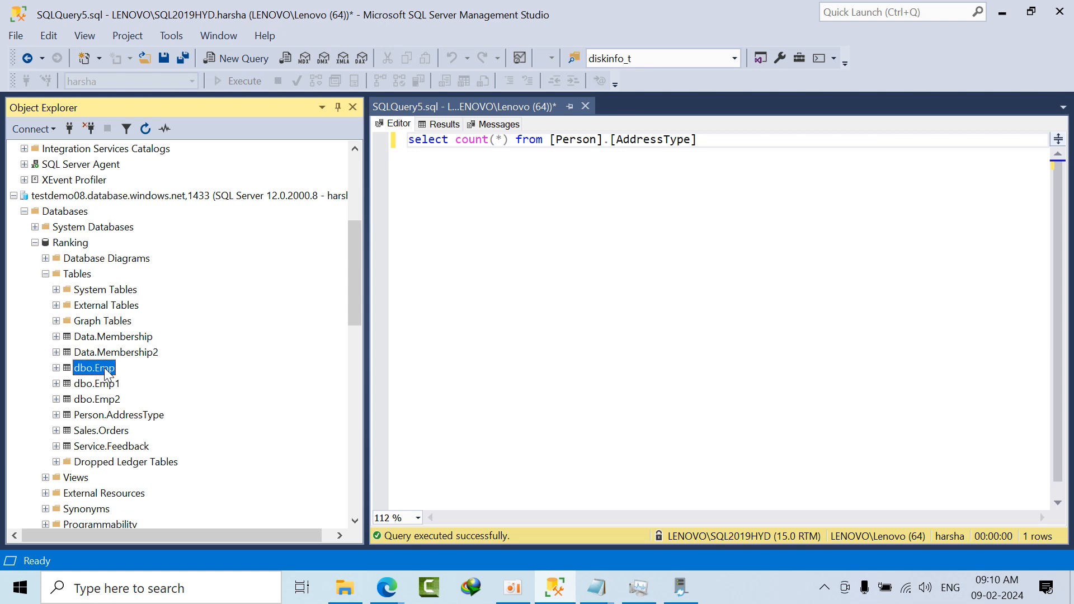
right_click(106, 372)
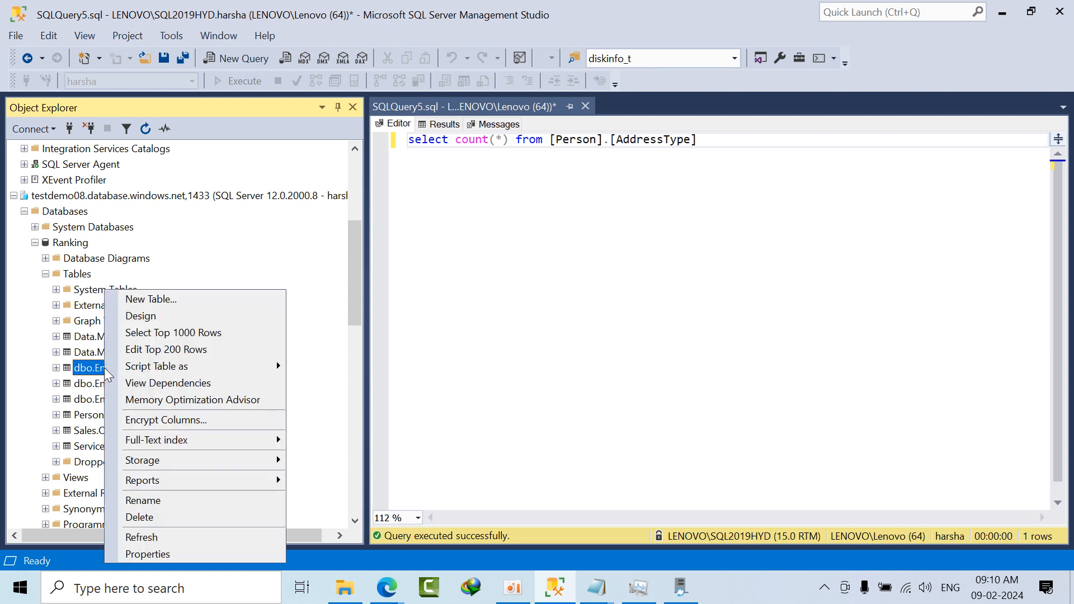
click(151, 335)
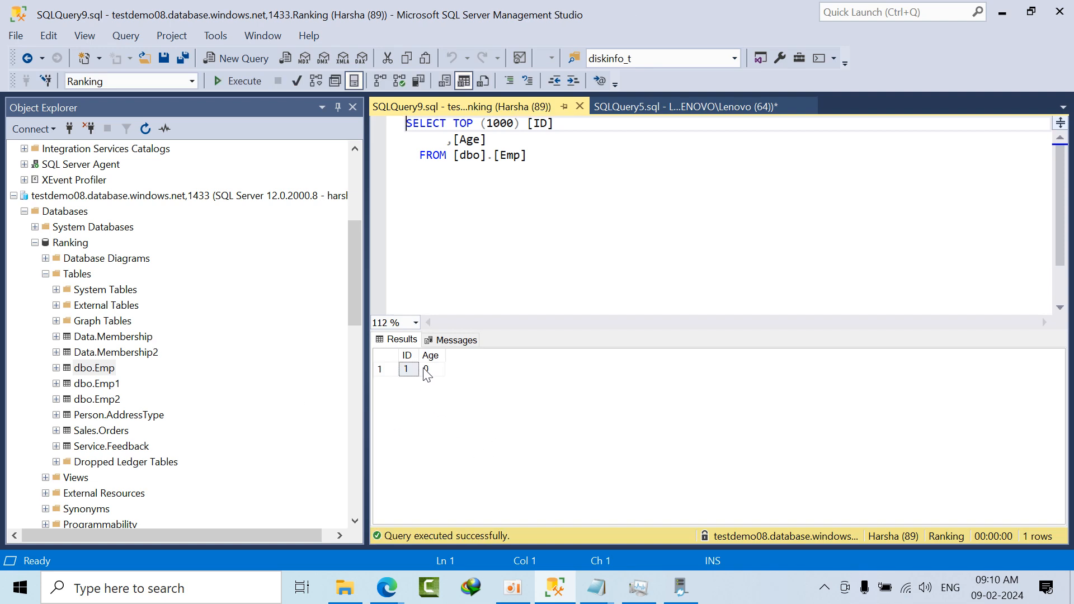
Step: Query the top 1000 rows of dbo.Emp1 and of dbo.Emp2 in the Ranking database
click(99, 384)
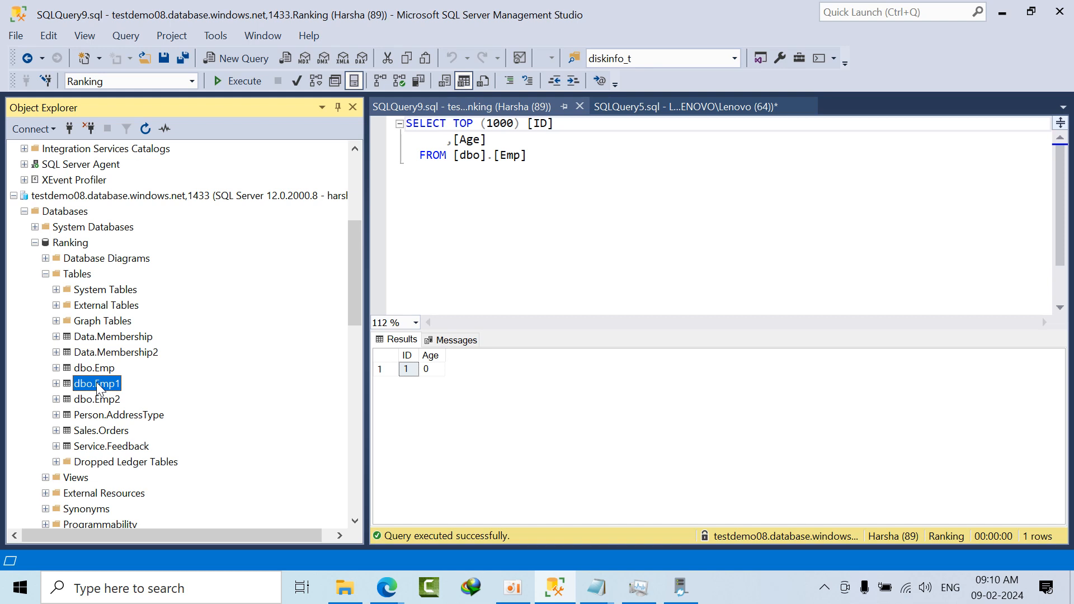
right_click(99, 386)
click(156, 330)
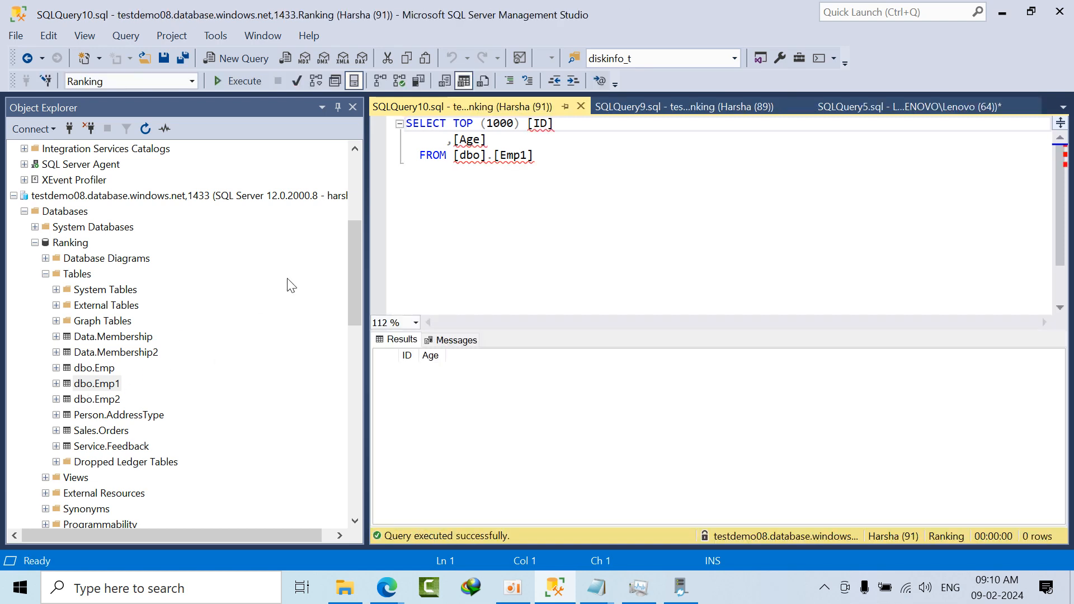
click(98, 401)
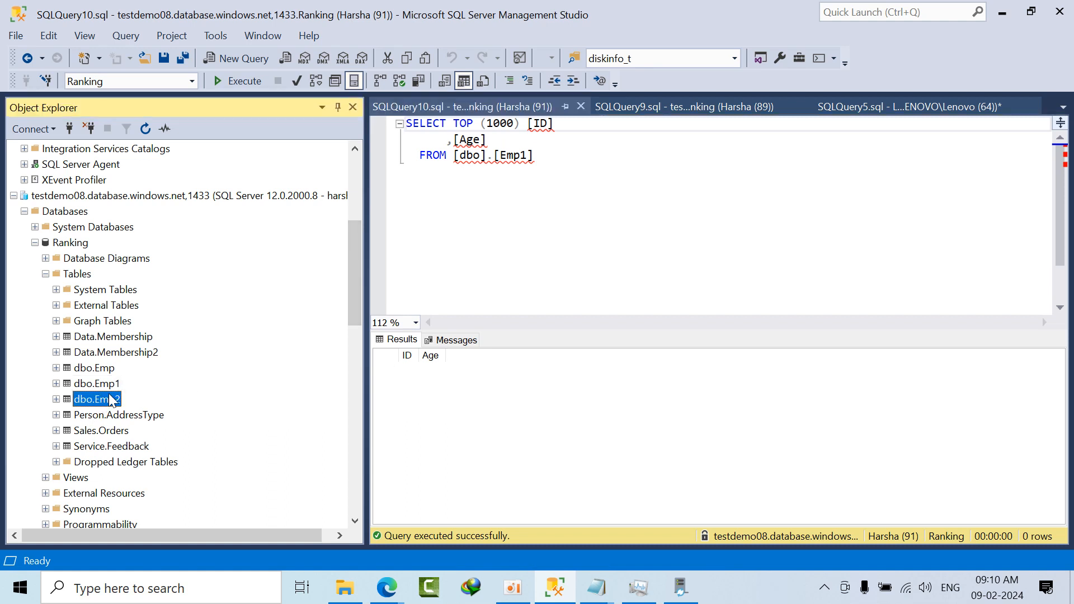
right_click(113, 400)
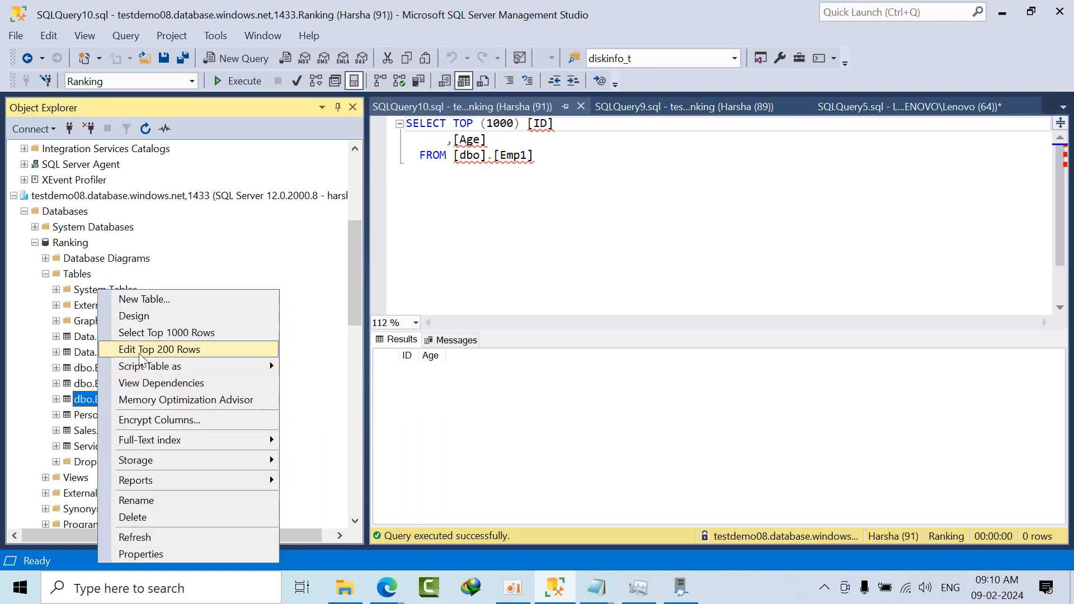
click(158, 344)
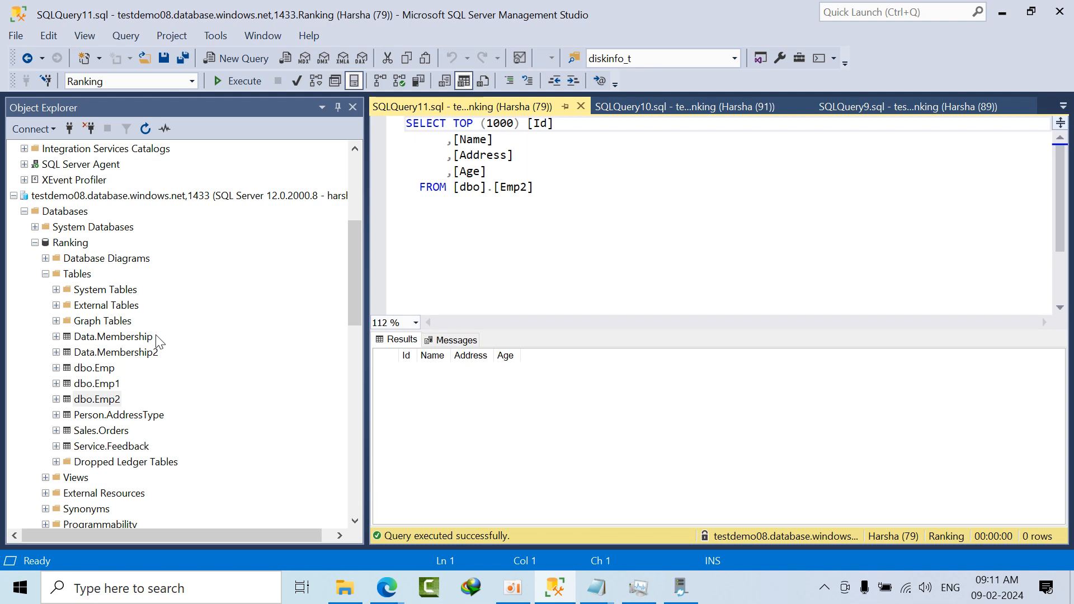
Step: Close the three query windows for dbo.Emp2, dbo.Emp1 and dbo.Emp of the Ranking database
click(580, 108)
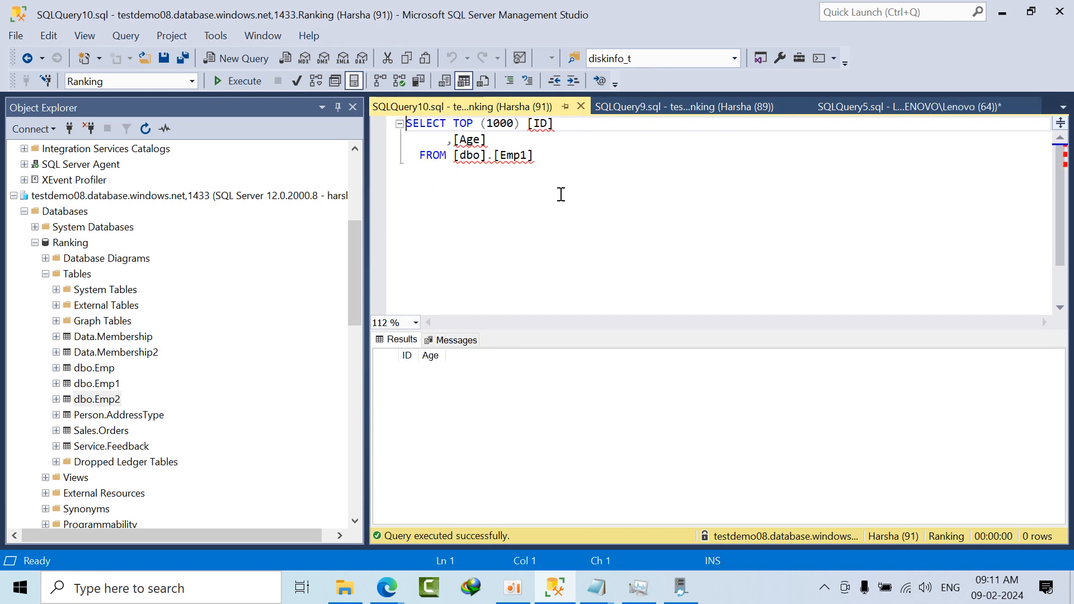
click(581, 107)
click(581, 107)
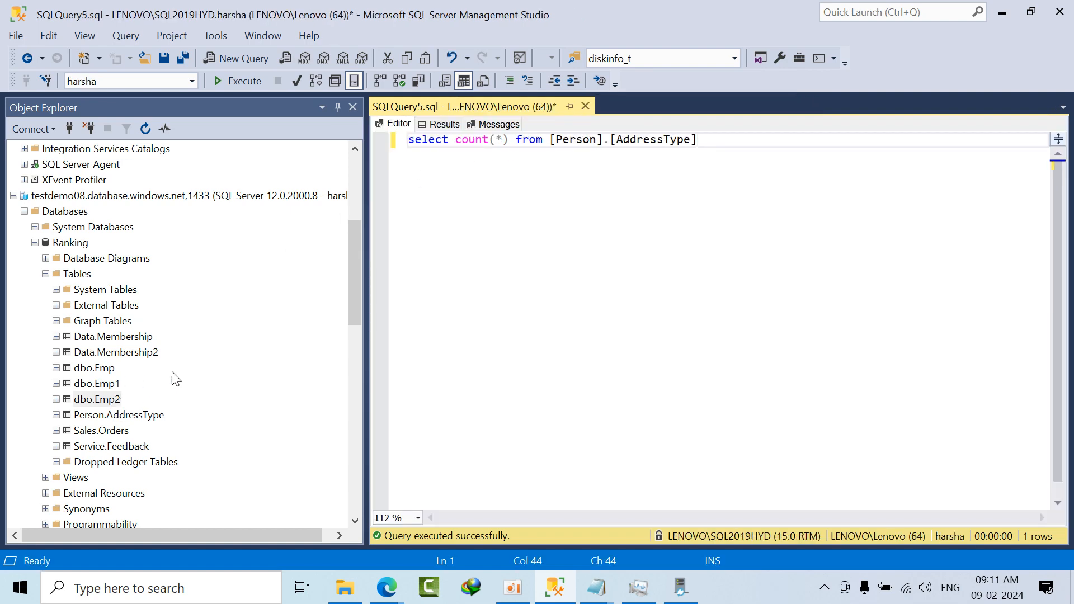
Step: Disconnect the LENOVO\SQL2019HYD server from Object Explorer
scroll(62, 322, up, 5)
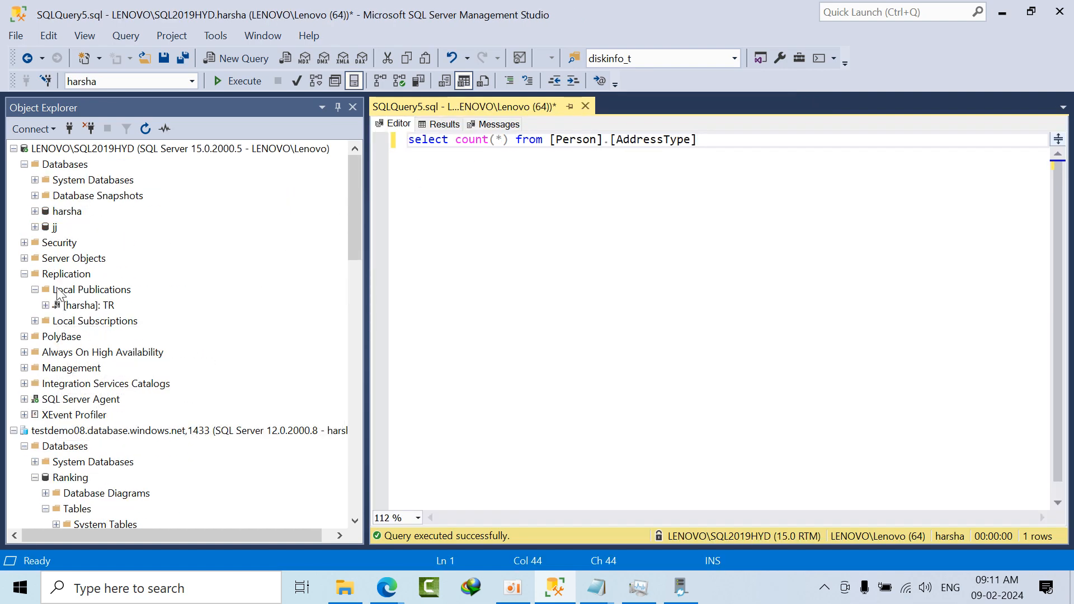
click(87, 149)
click(88, 129)
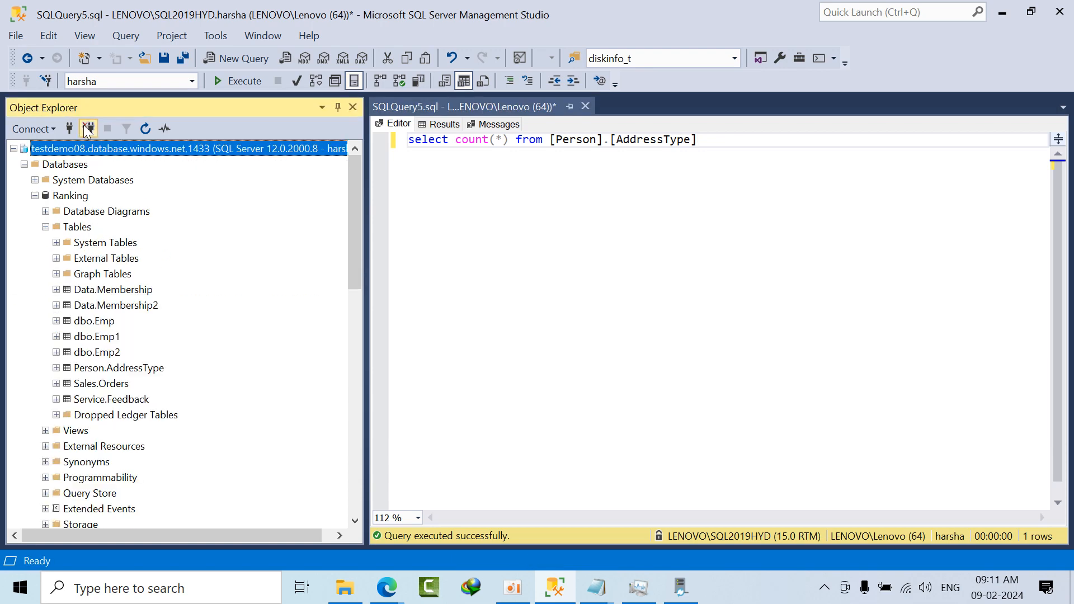
Step: Review dbo.Emp, dbo.Emp1 and dbo.Emp2 in HARHSA, collapse that database, and view the Ranking tables on testdemo08 for comparison
click(25, 165)
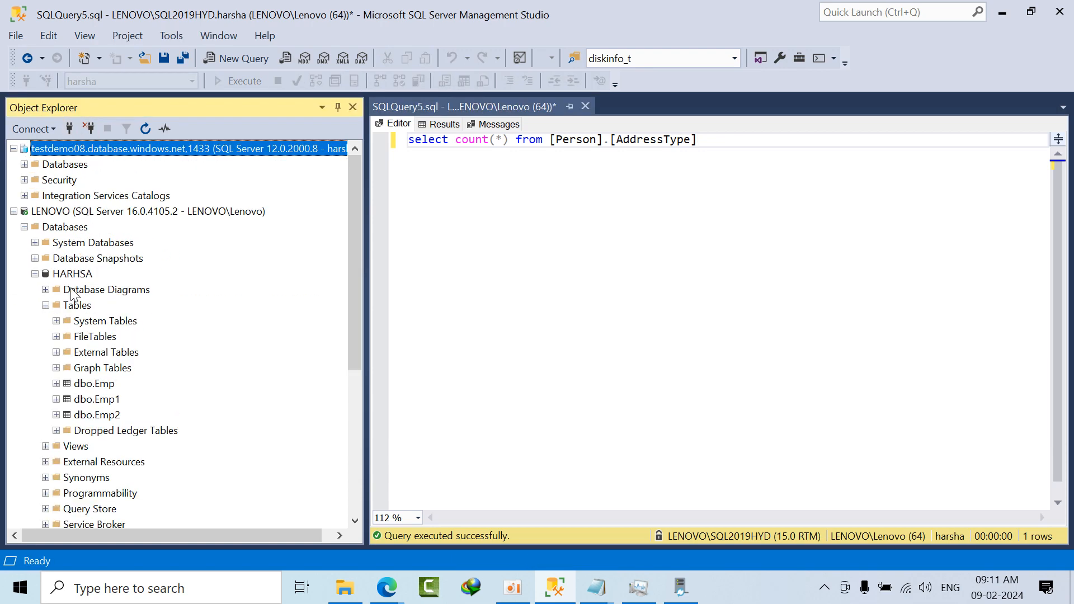
click(108, 389)
click(110, 403)
click(109, 416)
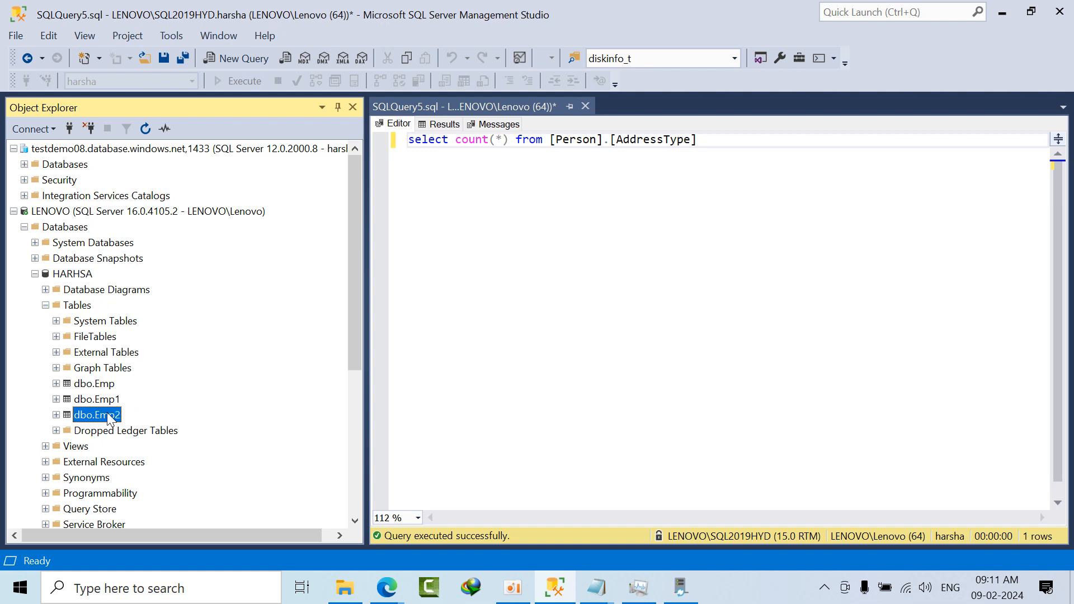
click(109, 370)
click(107, 385)
click(109, 402)
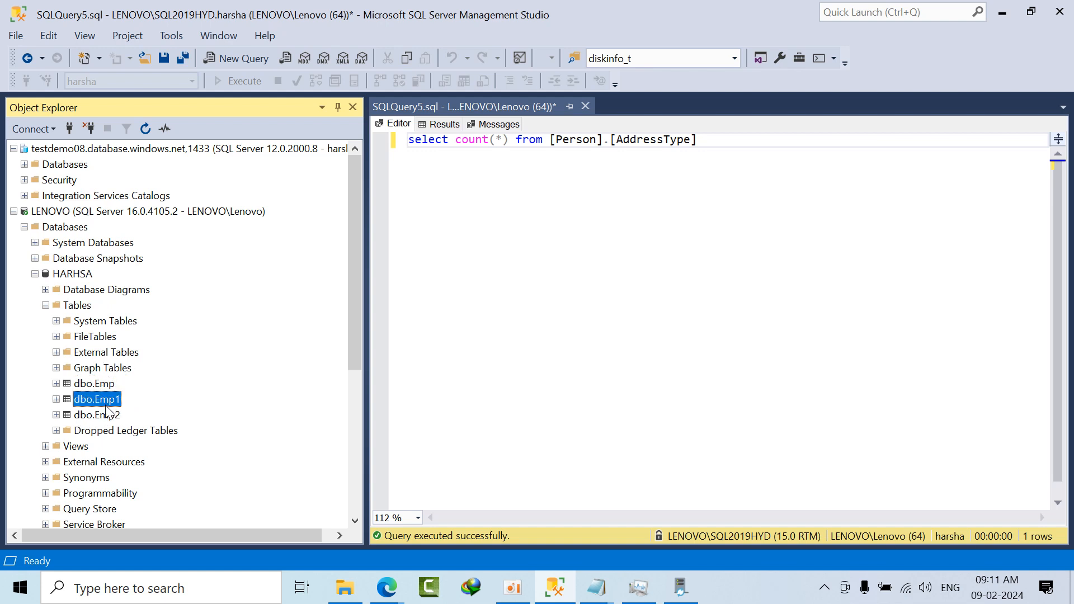
click(111, 417)
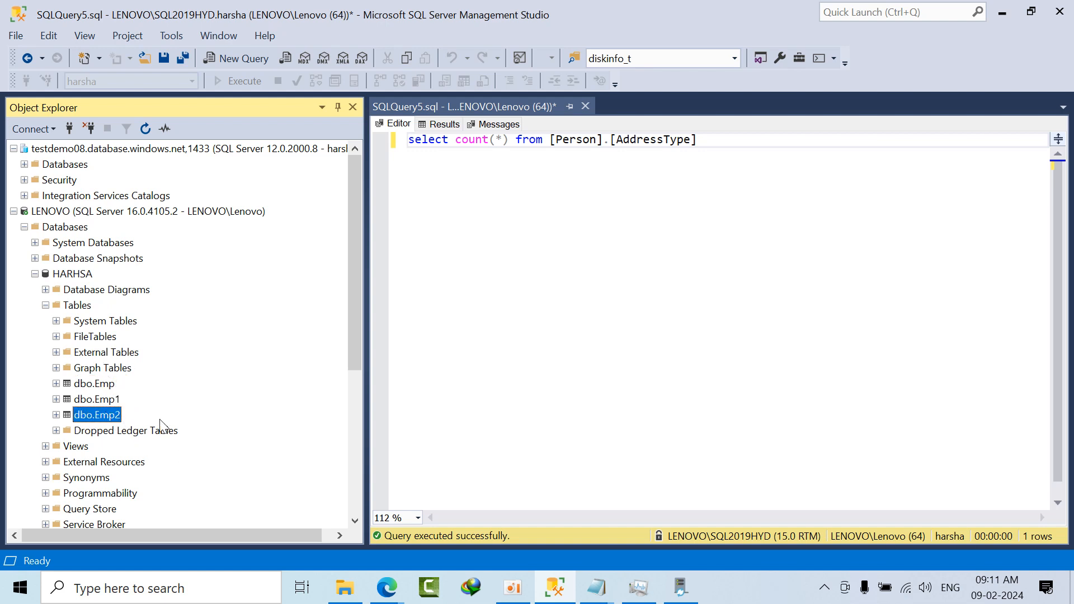
click(35, 274)
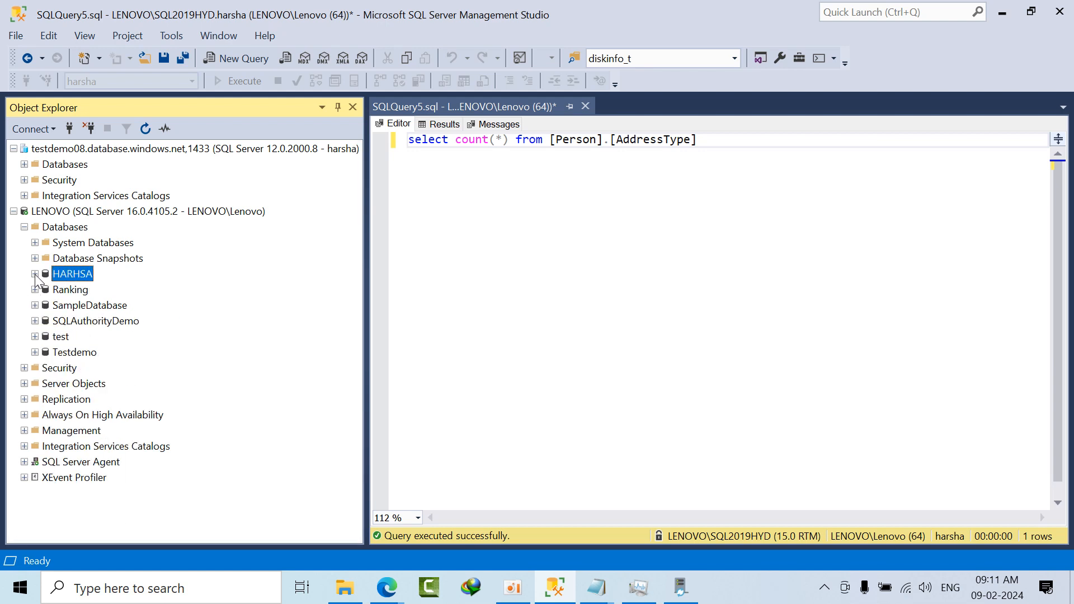
double_click(66, 167)
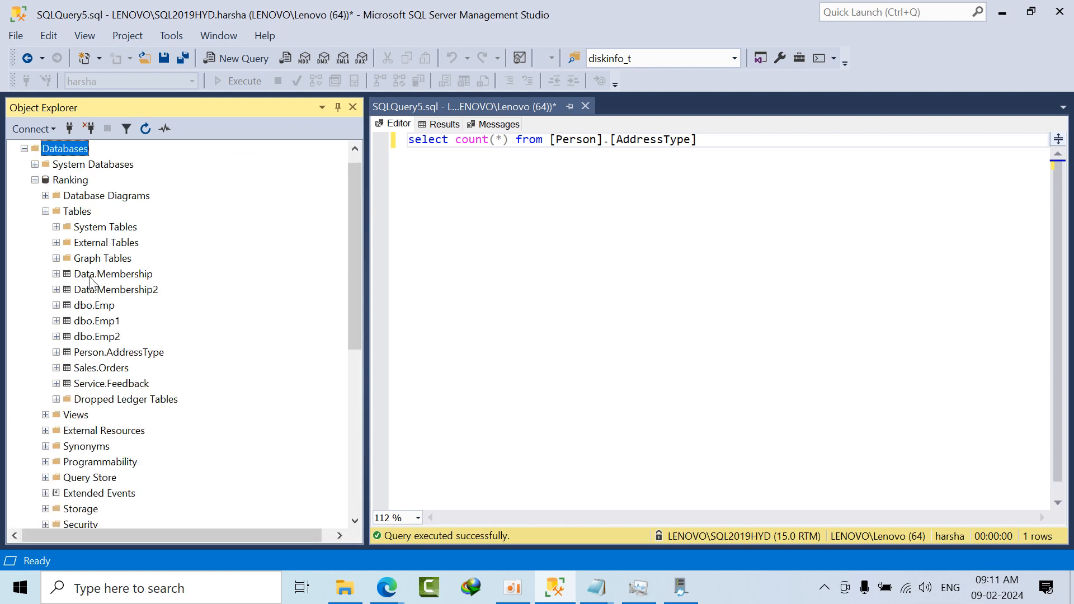
click(111, 274)
Step: Switch to the Azure portal in the browser, refresh the harshbatch1 migrations list, and open the LENOVO migration's details
mouse_move(386, 587)
click(342, 517)
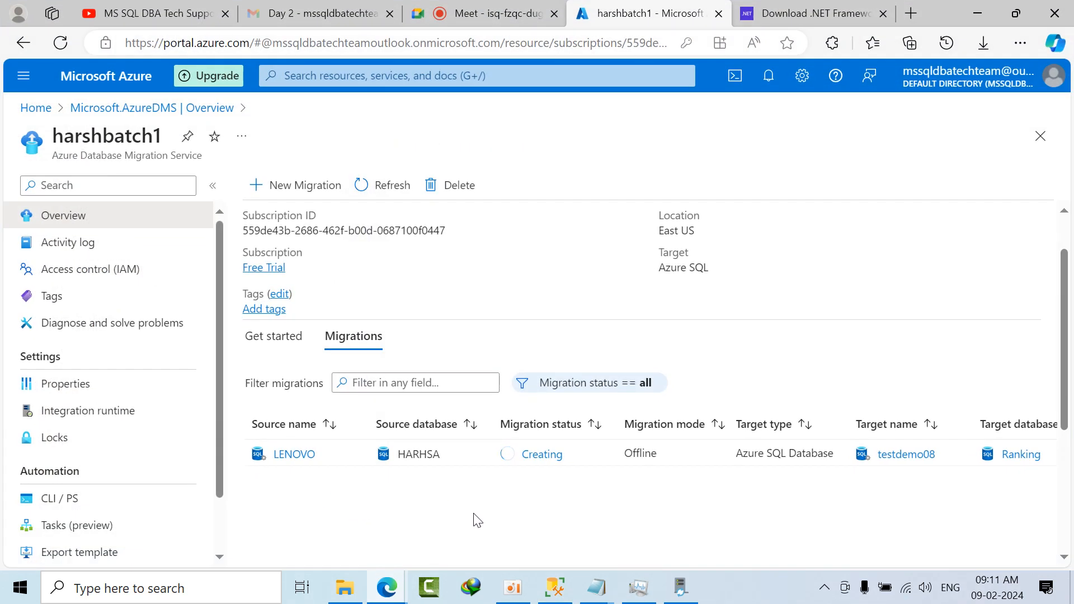
click(377, 191)
click(307, 455)
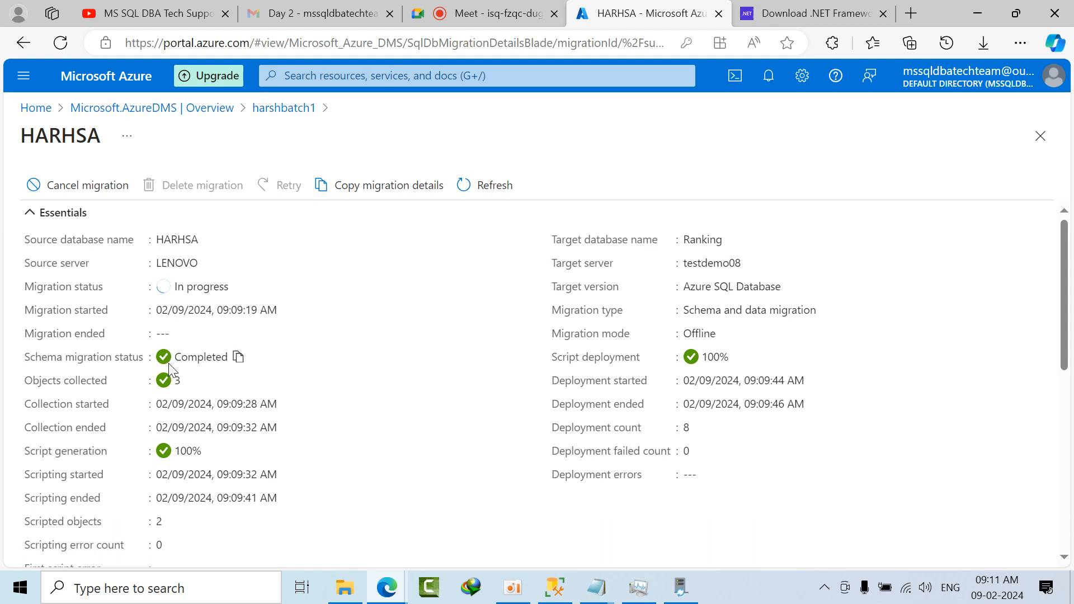
Step: Review the HARHSA migration's schema status, collected objects and script deployment, refresh the details, and return to harshbatch1
click(237, 359)
click(186, 380)
click(737, 360)
click(495, 187)
click(283, 112)
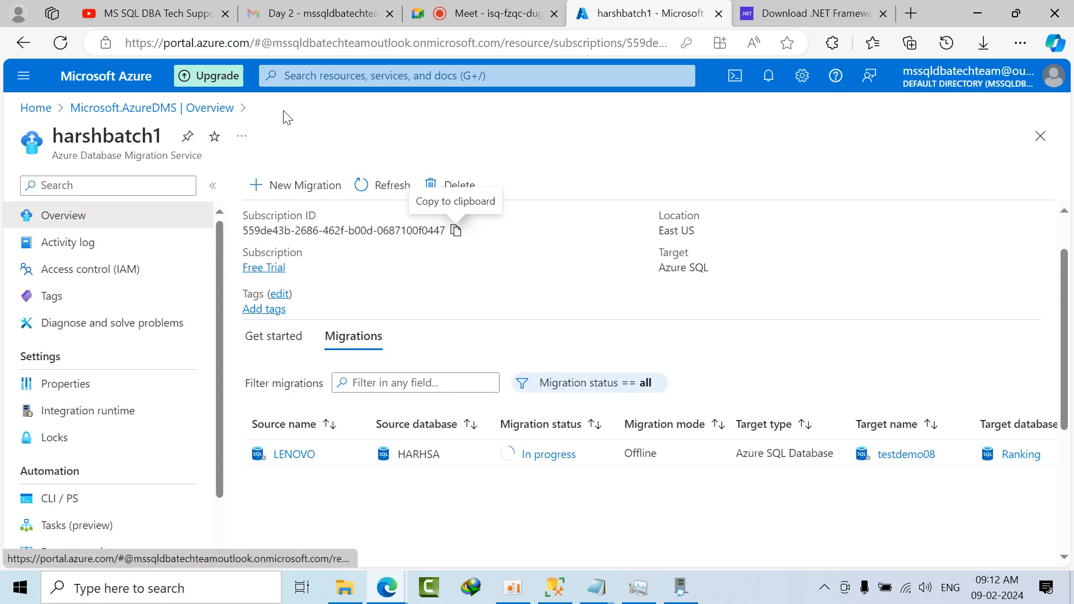